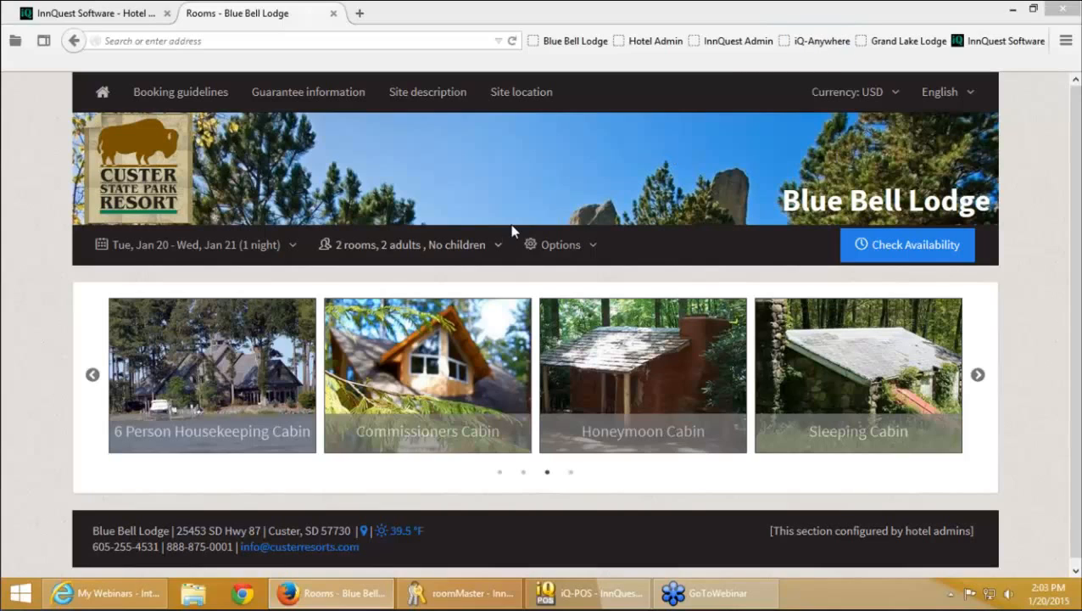
Browse the cabin carousel and set the stay dates to Fri Jan 30 – Sat Jan 31
{"action": "left_click", "coordinate": [91, 382]}
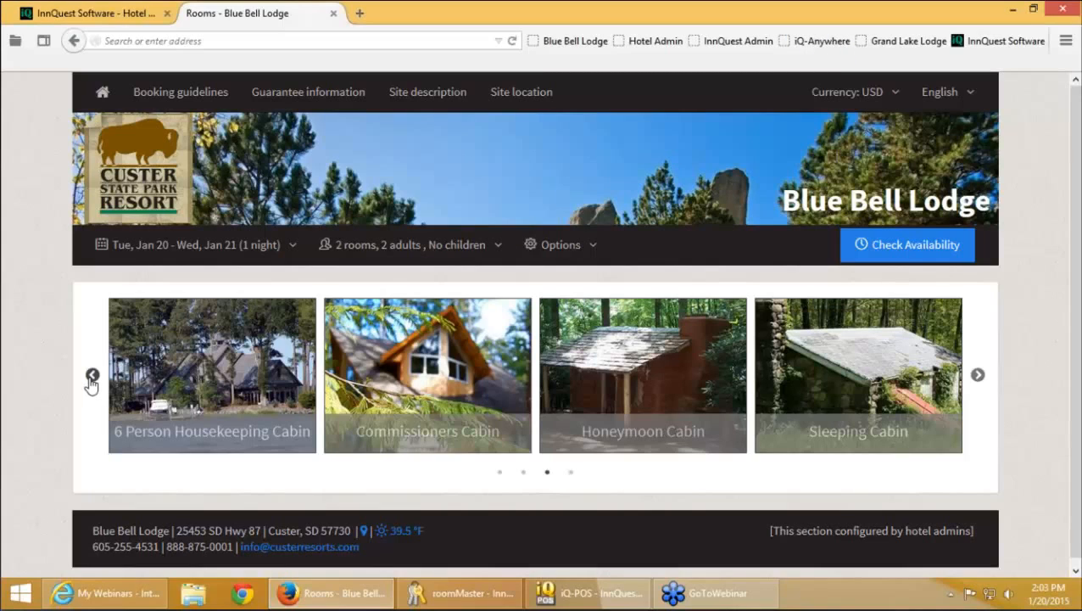
{"action": "left_click", "coordinate": [91, 377]}
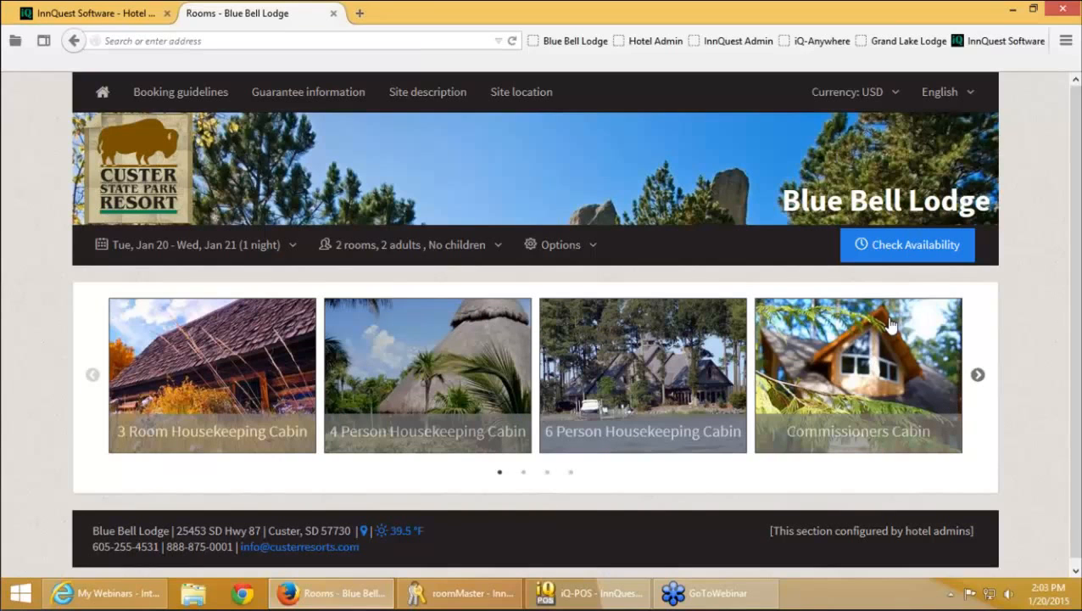
{"action": "left_click", "coordinate": [978, 374]}
{"action": "left_click", "coordinate": [978, 375]}
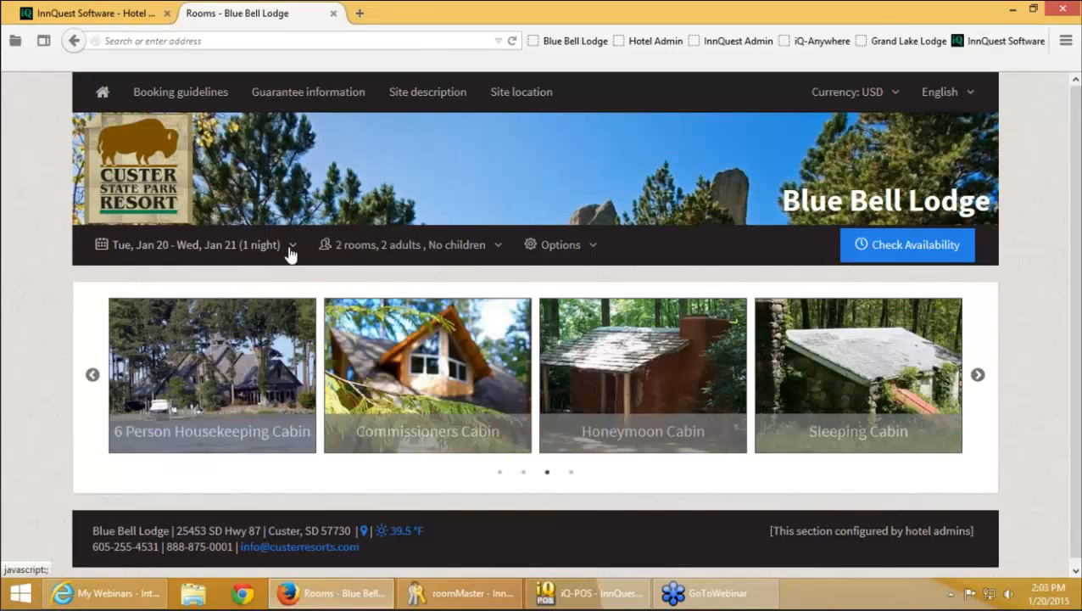
{"action": "left_click", "coordinate": [290, 248]}
{"action": "left_click", "coordinate": [452, 488]}
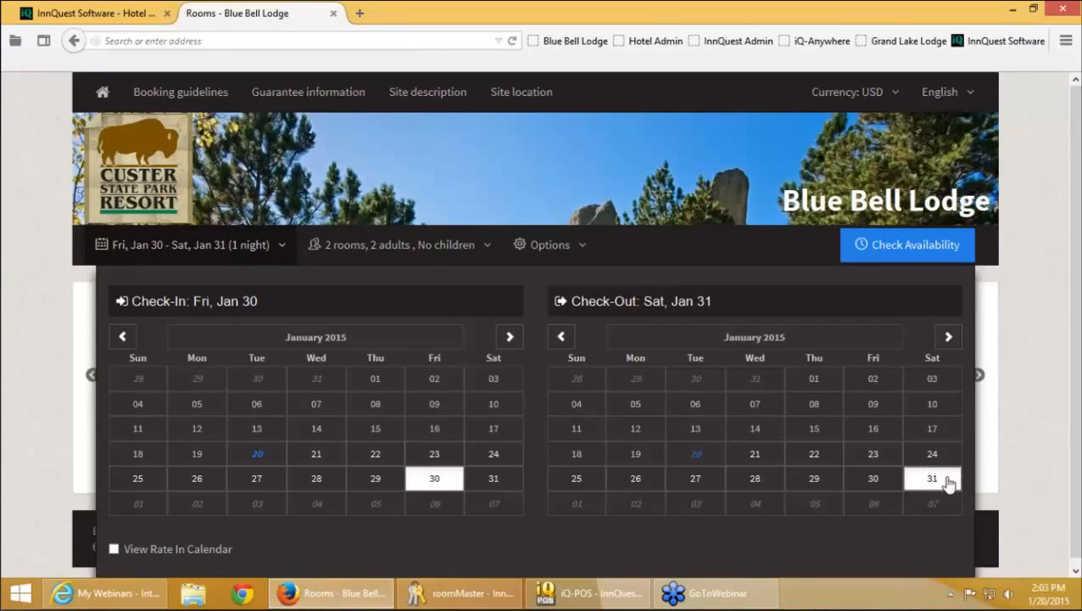
Reduce the search to 1 room with 1 adult and bring up the rate Options
{"action": "left_click", "coordinate": [407, 252]}
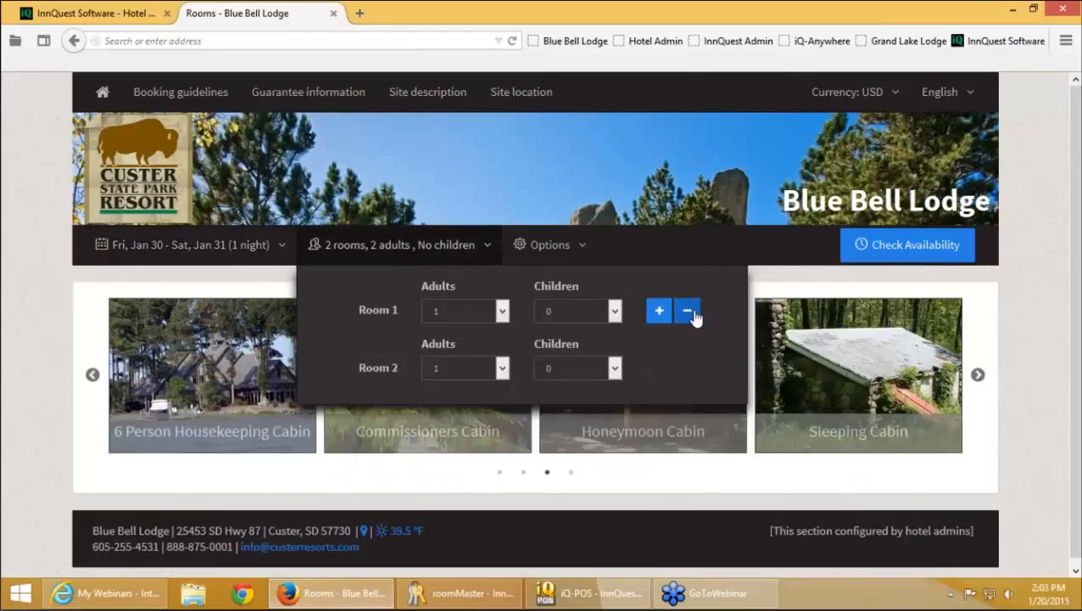
{"action": "left_click", "coordinate": [693, 315]}
{"action": "left_click", "coordinate": [659, 312]}
{"action": "left_click", "coordinate": [659, 311]}
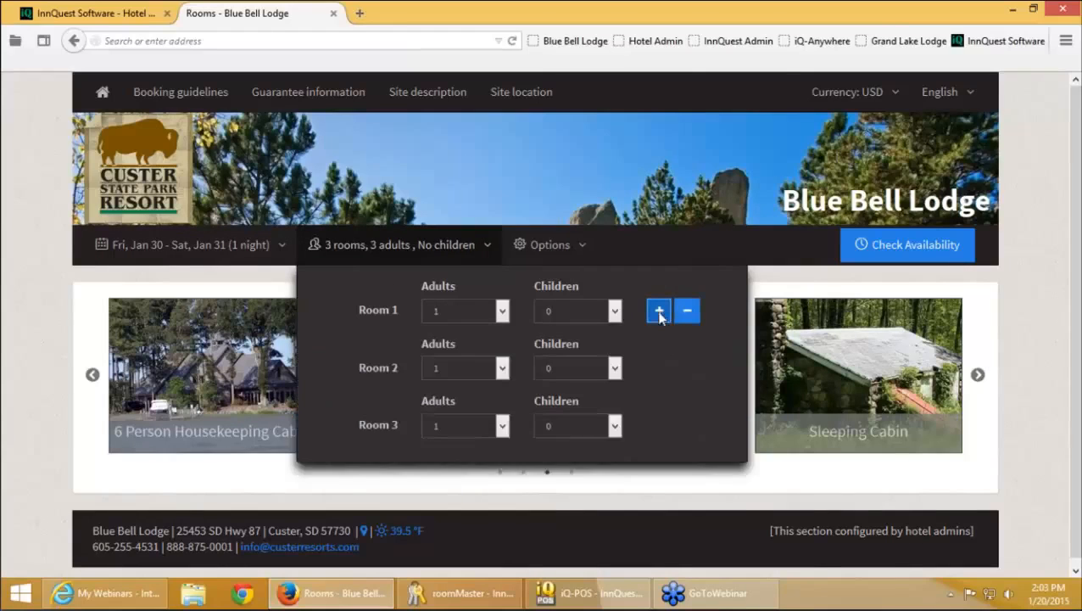
{"action": "left_click", "coordinate": [659, 311]}
{"action": "left_click", "coordinate": [689, 314]}
{"action": "left_click", "coordinate": [689, 314]}
{"action": "left_click", "coordinate": [689, 315]}
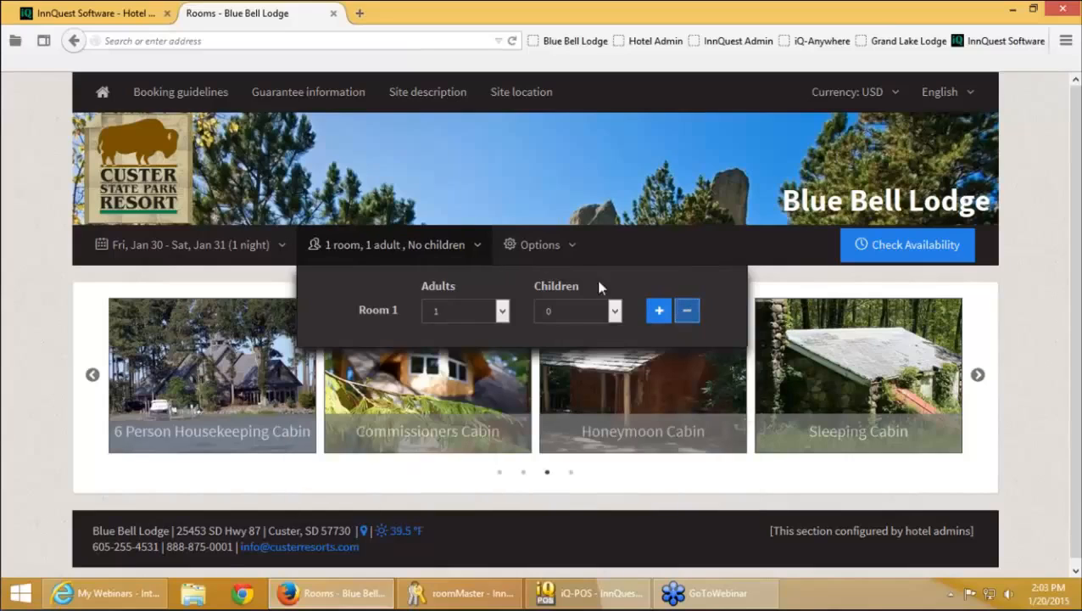
{"action": "left_click", "coordinate": [51, 289]}
{"action": "left_click", "coordinate": [547, 245]}
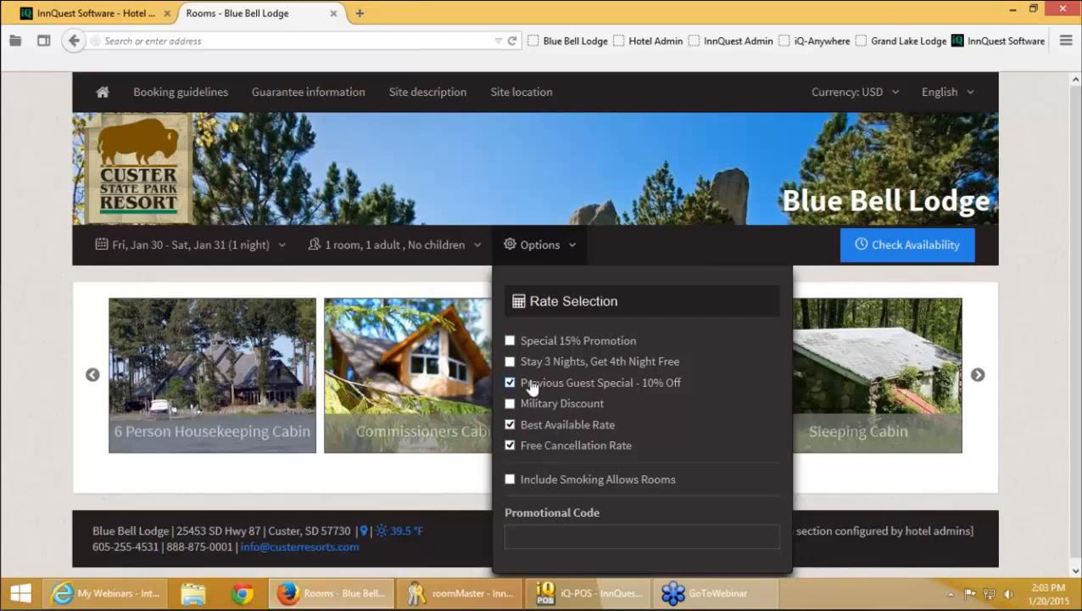
Check Jan 30–31 availability, page through the cabins, and open the 3 Room Housekeeping Cabin
{"action": "left_click", "coordinate": [892, 249]}
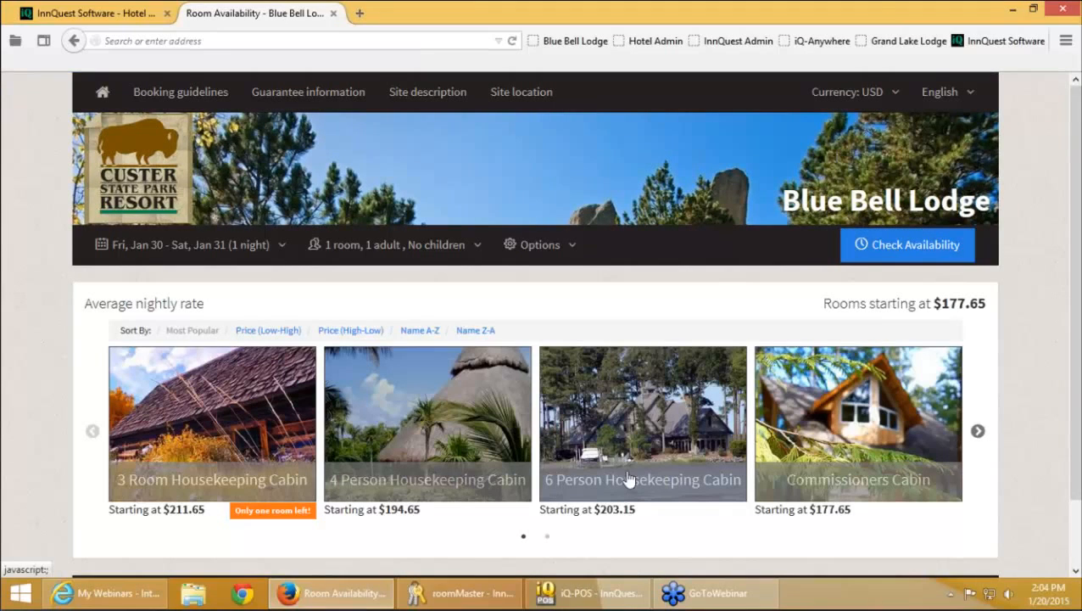
{"action": "left_click", "coordinate": [978, 434]}
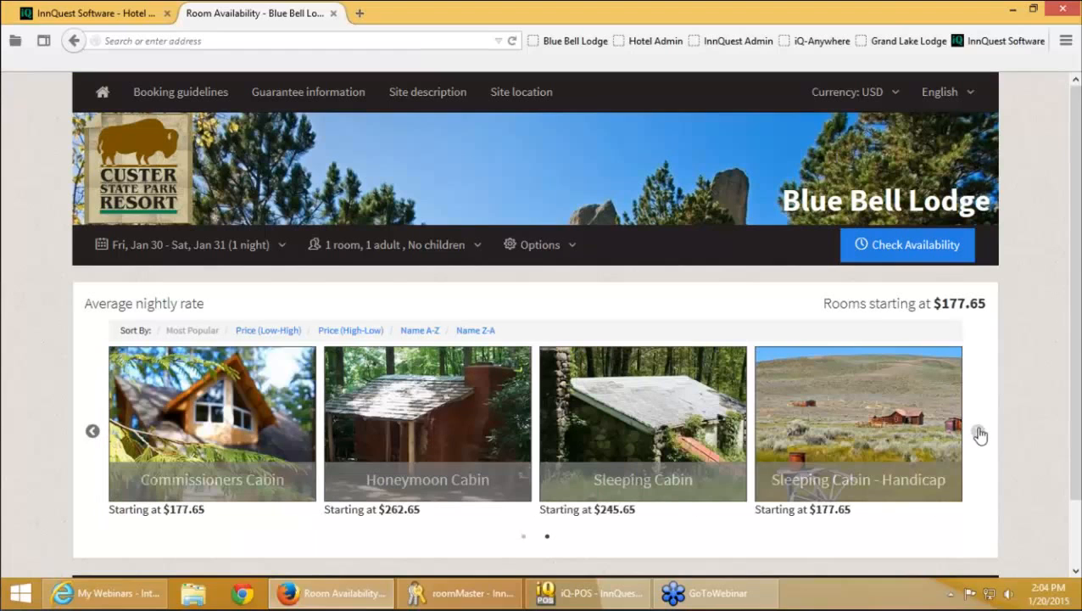
{"action": "left_click", "coordinate": [94, 432]}
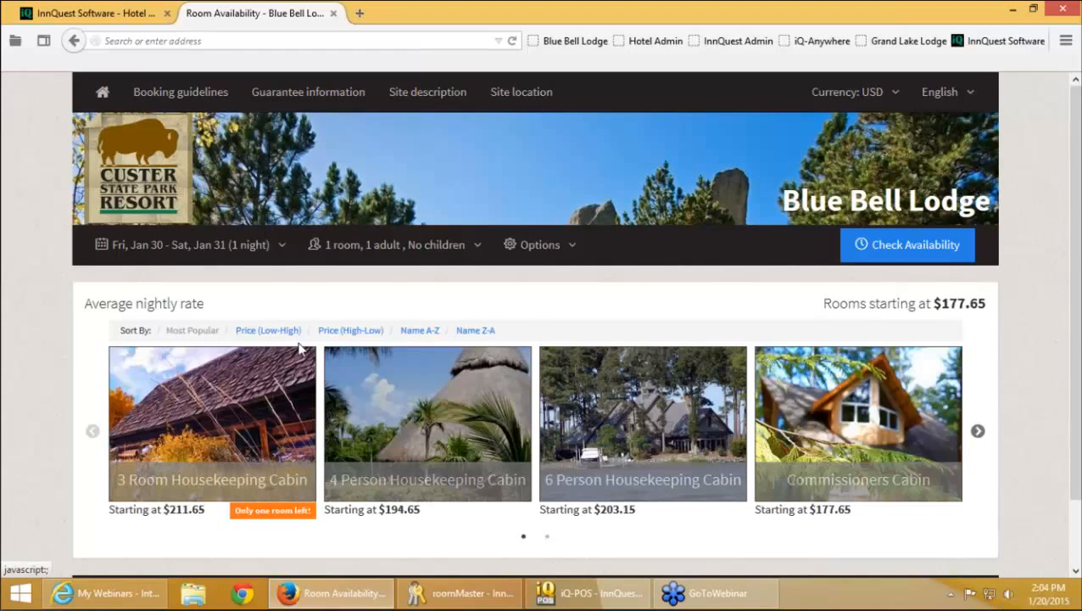
{"action": "left_click", "coordinate": [420, 331]}
{"action": "left_click", "coordinate": [978, 432]}
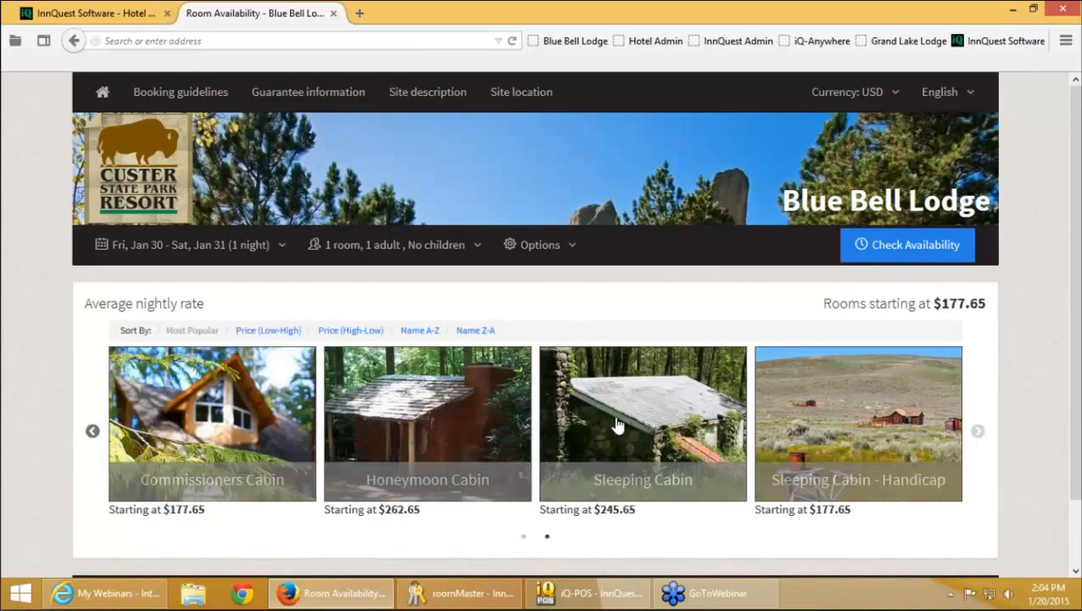
{"action": "left_click", "coordinate": [93, 432]}
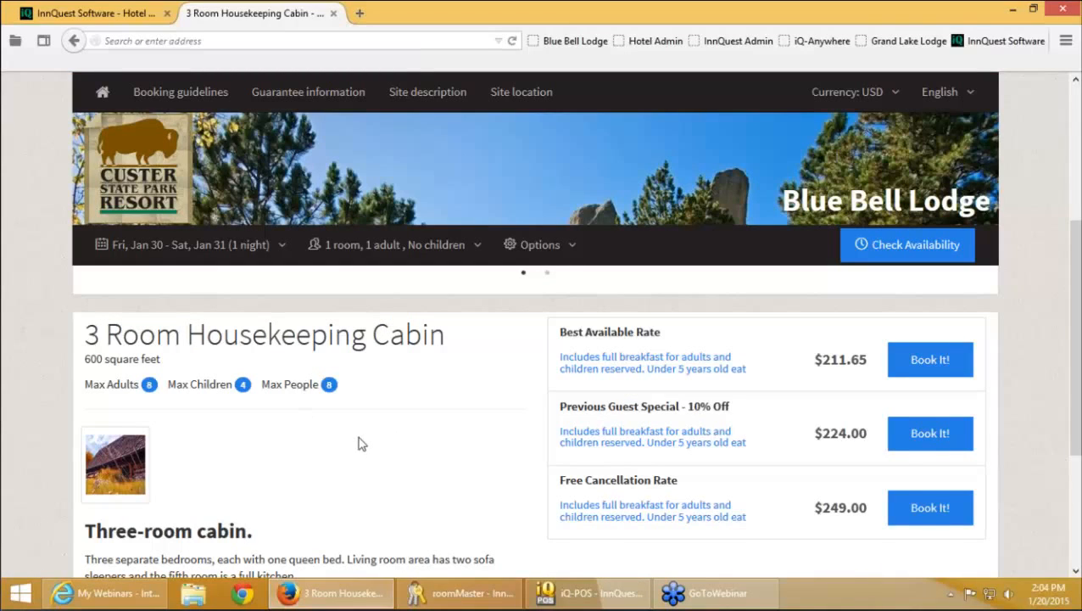
Enlarge the cabin photo, then toggle Military Discount, Stay 3 Nights and Special 15% rates
{"action": "scroll", "coordinate": [355, 447], "scroll_direction": "down", "scroll_amount": 3}
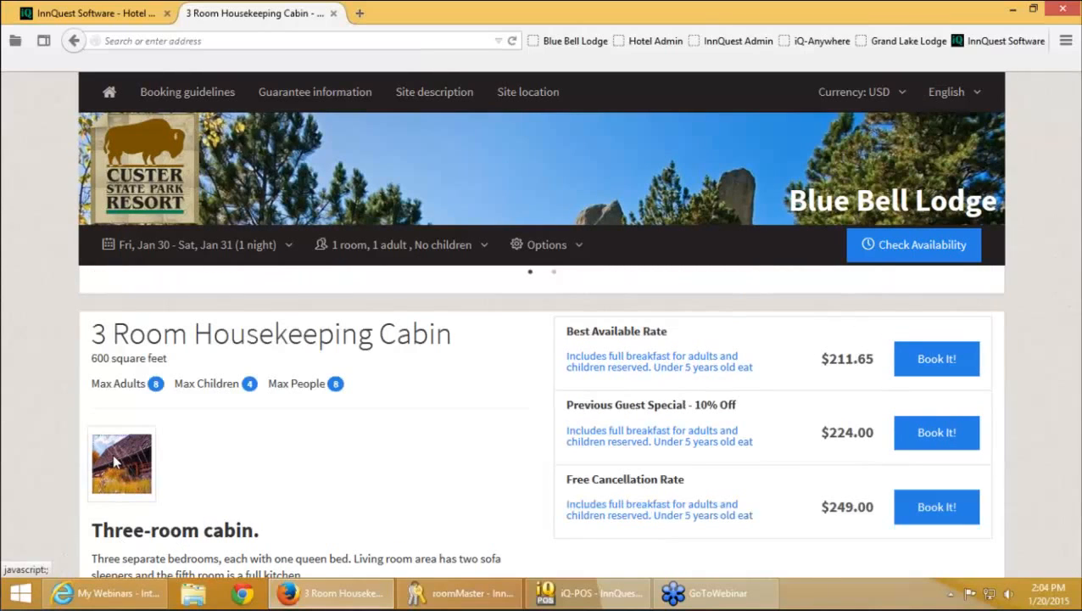
{"action": "left_click", "coordinate": [116, 461]}
{"action": "left_click", "coordinate": [802, 123]}
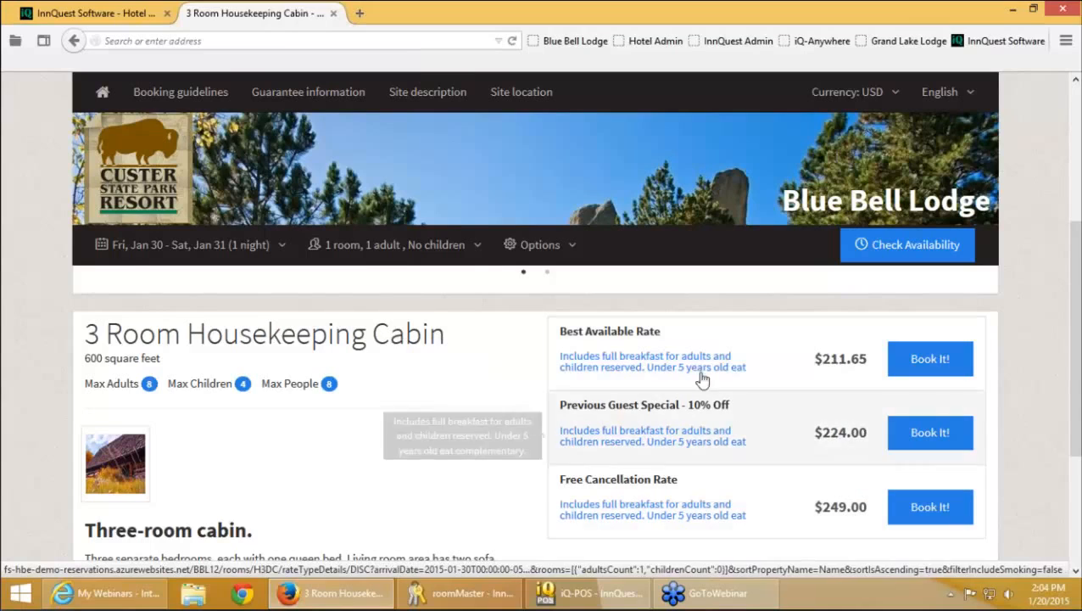
{"action": "left_click", "coordinate": [570, 254]}
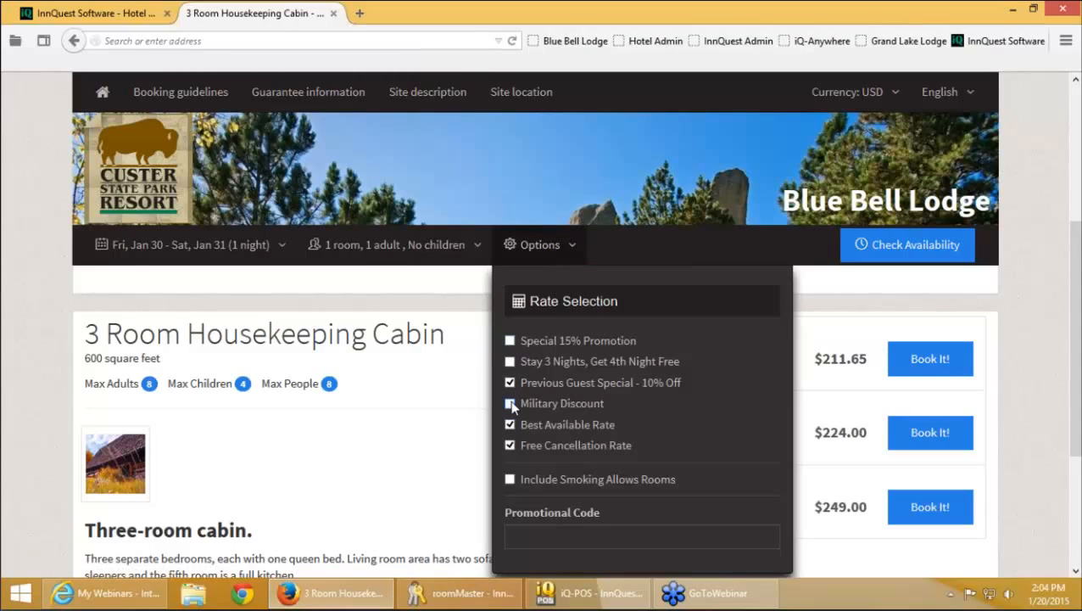
{"action": "left_click", "coordinate": [510, 403]}
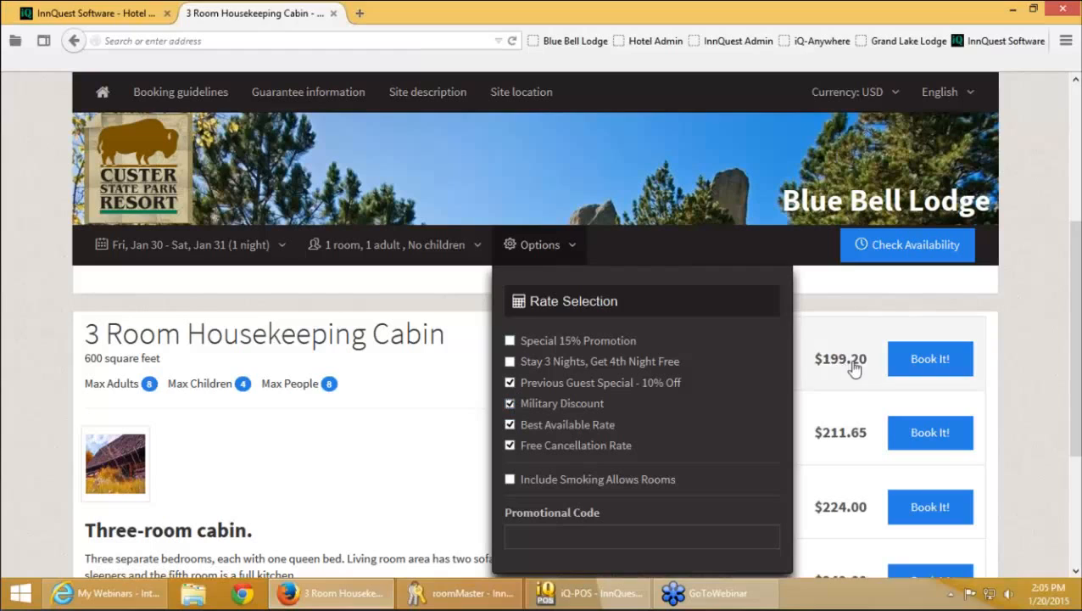
{"action": "left_click", "coordinate": [510, 362]}
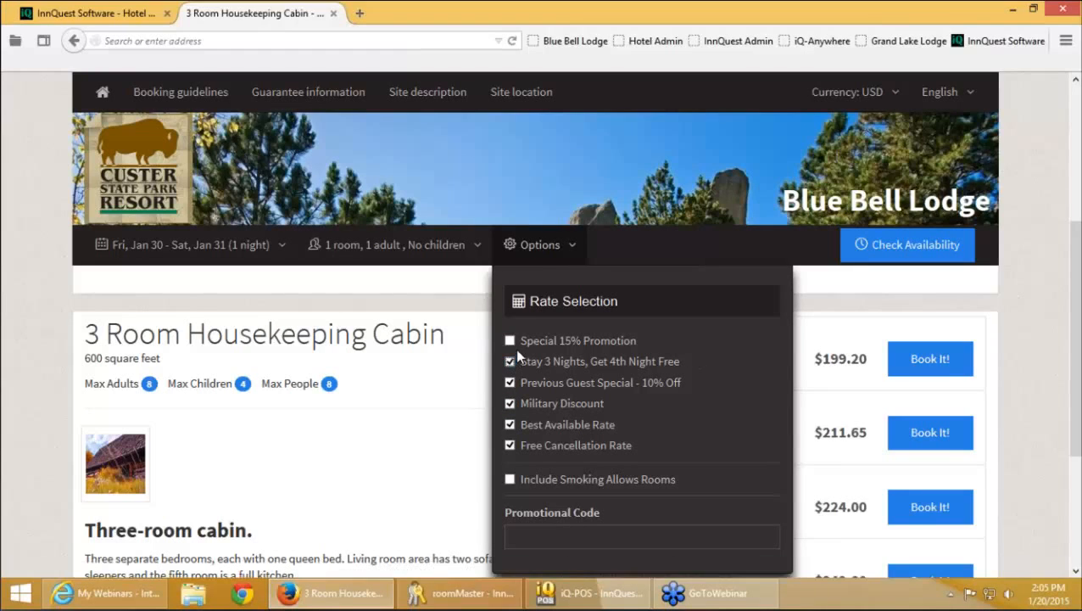
{"action": "left_click", "coordinate": [510, 338]}
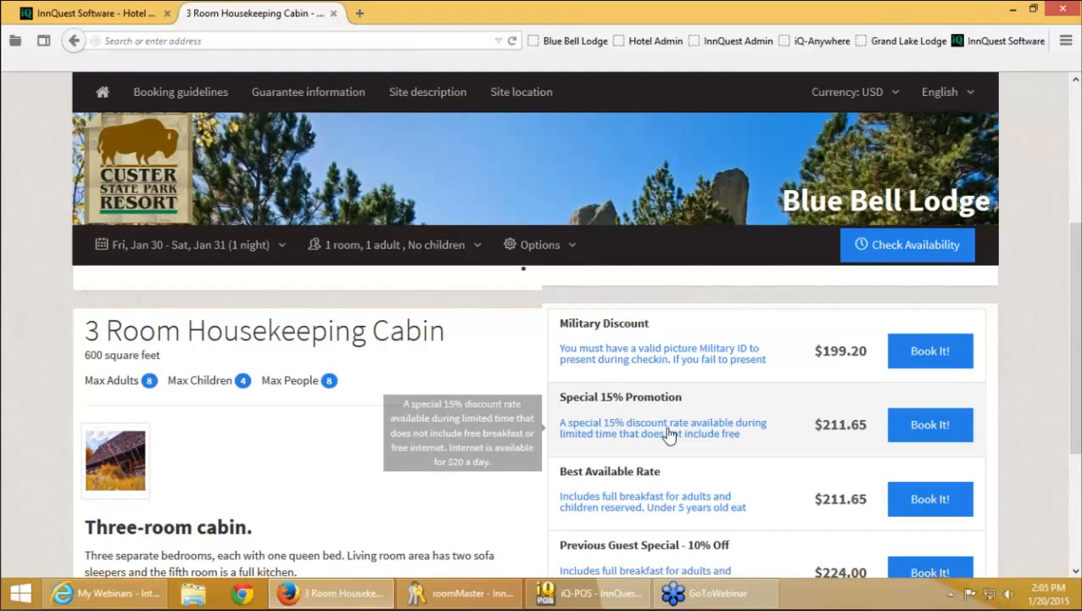
{"action": "scroll", "coordinate": [669, 435], "scroll_direction": "down", "scroll_amount": 3}
{"action": "scroll", "coordinate": [668, 435], "scroll_direction": "up", "scroll_amount": 5}
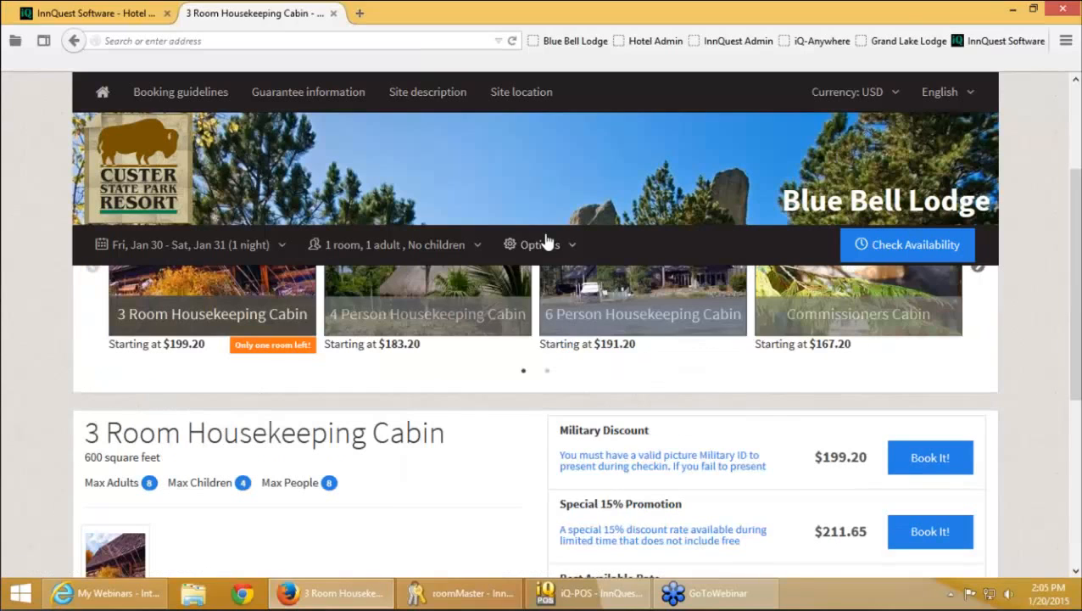
Exclude Military Discount, Stay 3 Nights and Free Cancellation rates, then open the Special 15% Promotion details
{"action": "left_click", "coordinate": [540, 245]}
{"action": "left_click", "coordinate": [510, 403]}
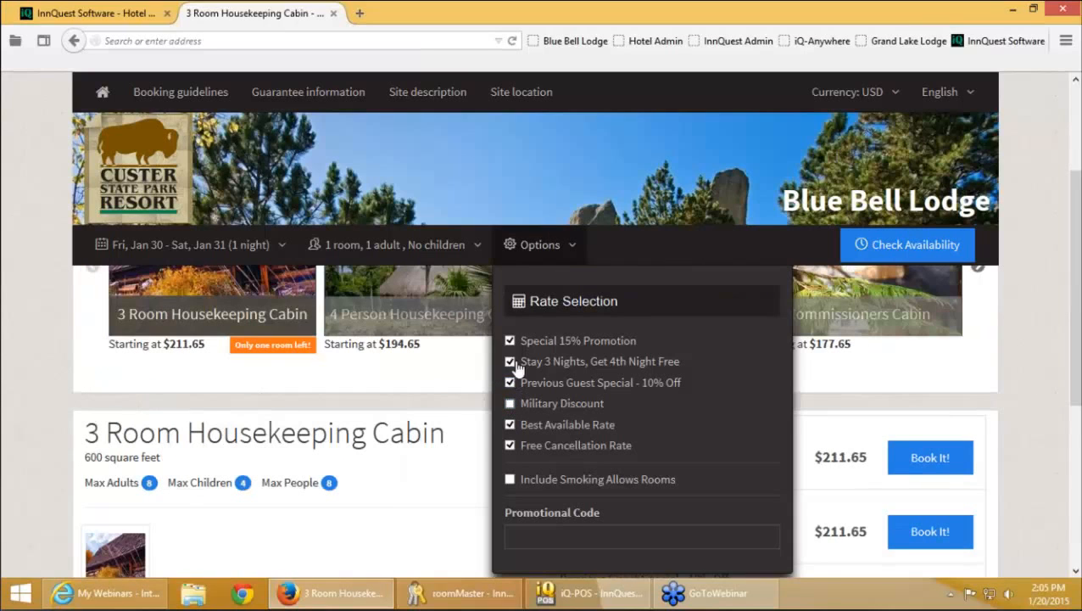
{"action": "left_click", "coordinate": [511, 362]}
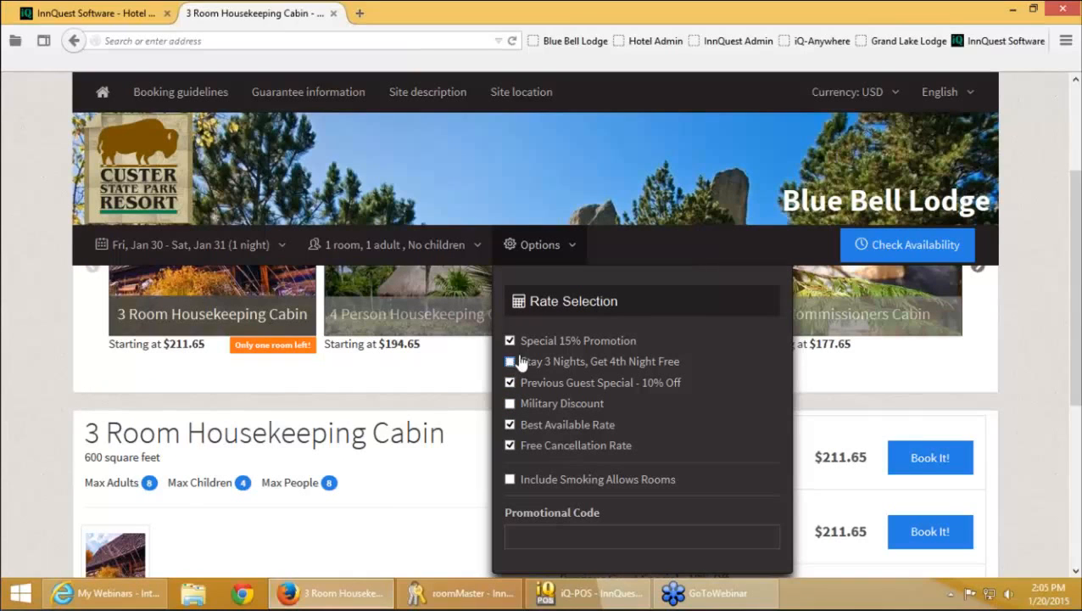
{"action": "left_click", "coordinate": [509, 446]}
{"action": "left_click", "coordinate": [465, 399]}
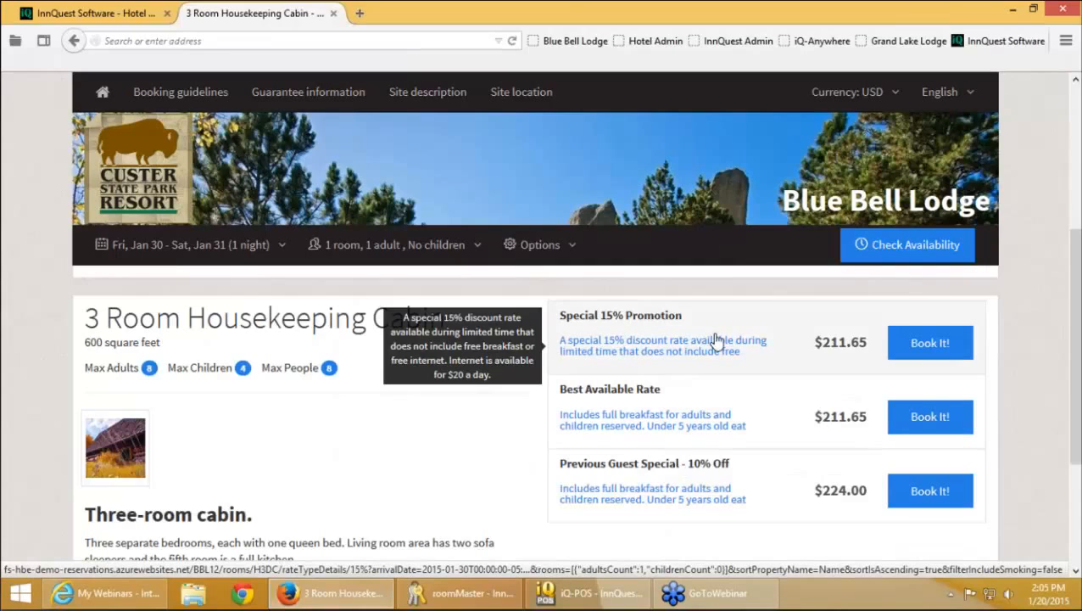
{"action": "left_click", "coordinate": [715, 339]}
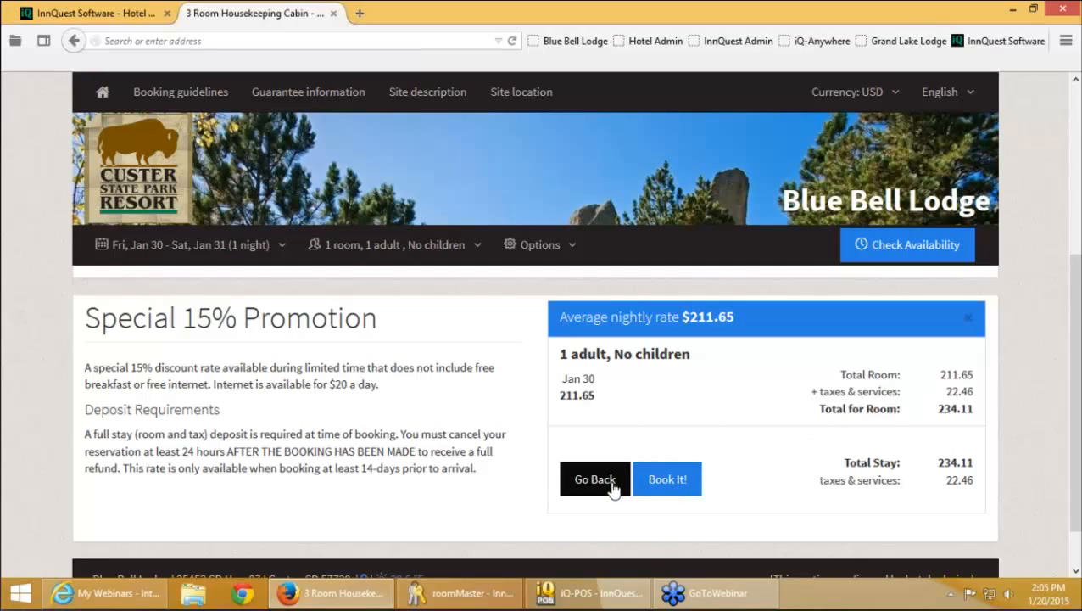
Book the Special 15% Promotion rate and look over the guest form and site description
{"action": "left_click", "coordinate": [667, 475]}
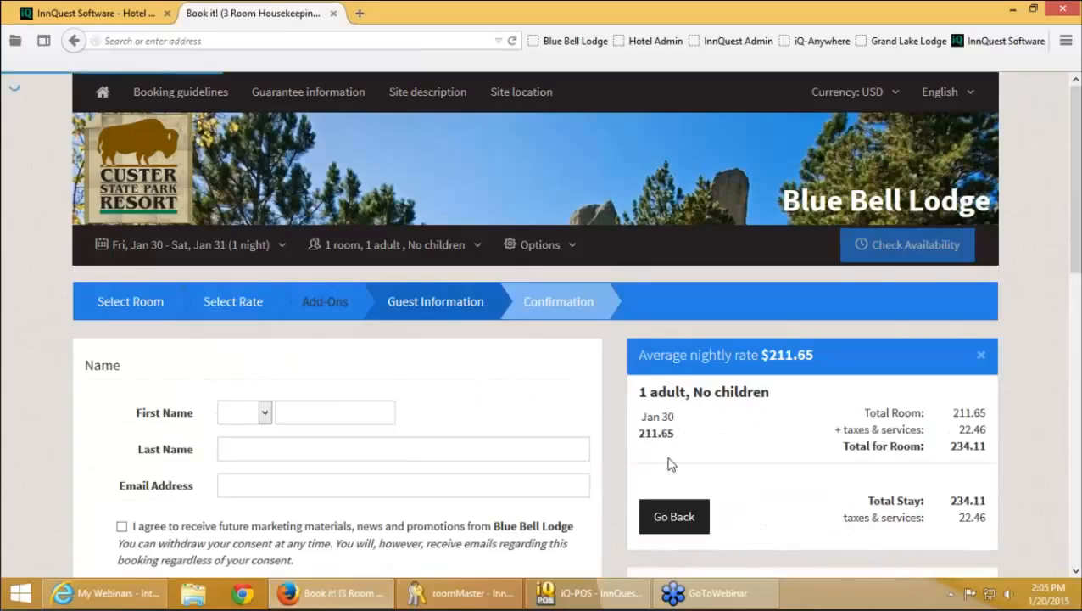
{"action": "scroll", "coordinate": [653, 458], "scroll_direction": "down", "scroll_amount": 5}
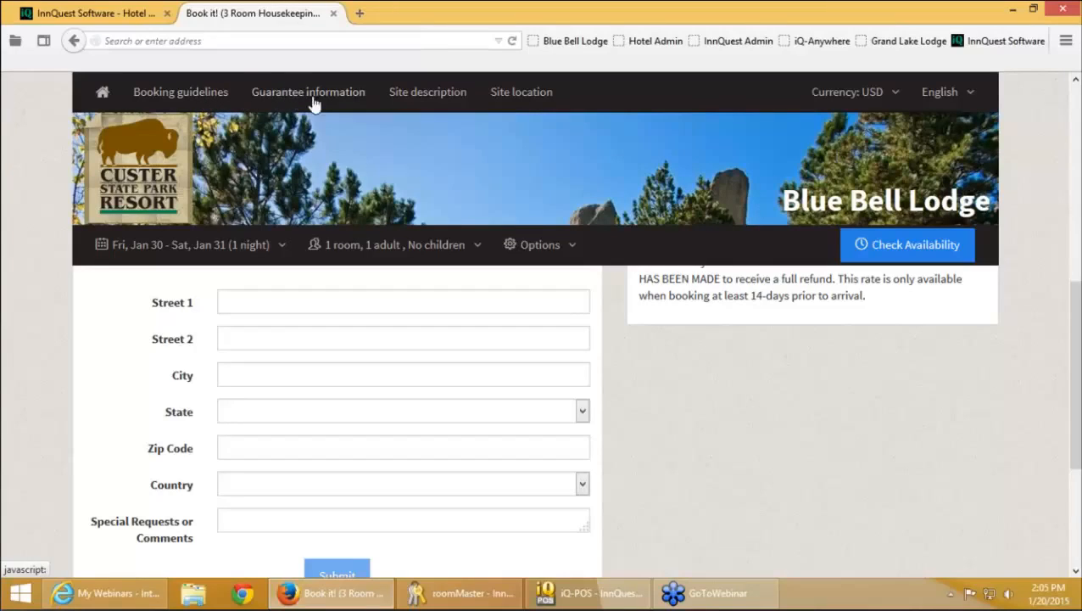
{"action": "left_click", "coordinate": [420, 98]}
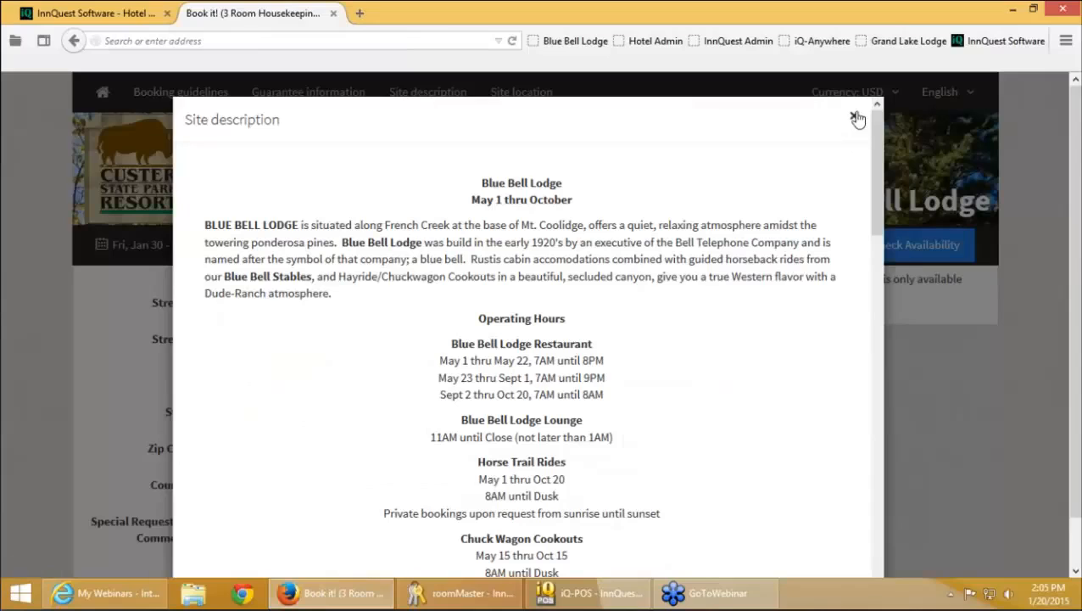
{"action": "left_click", "coordinate": [852, 116]}
Check the currency menu and switch to the Grand Lake Lodge site
{"action": "left_click", "coordinate": [897, 95]}
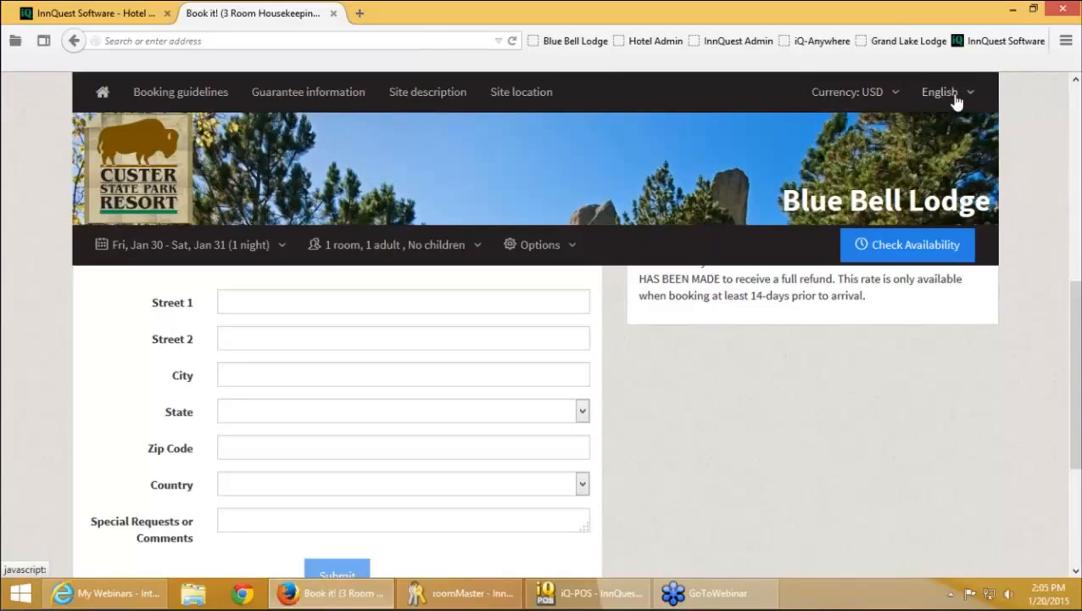
{"action": "mouse_move", "coordinate": [957, 100]}
{"action": "left_click", "coordinate": [916, 41]}
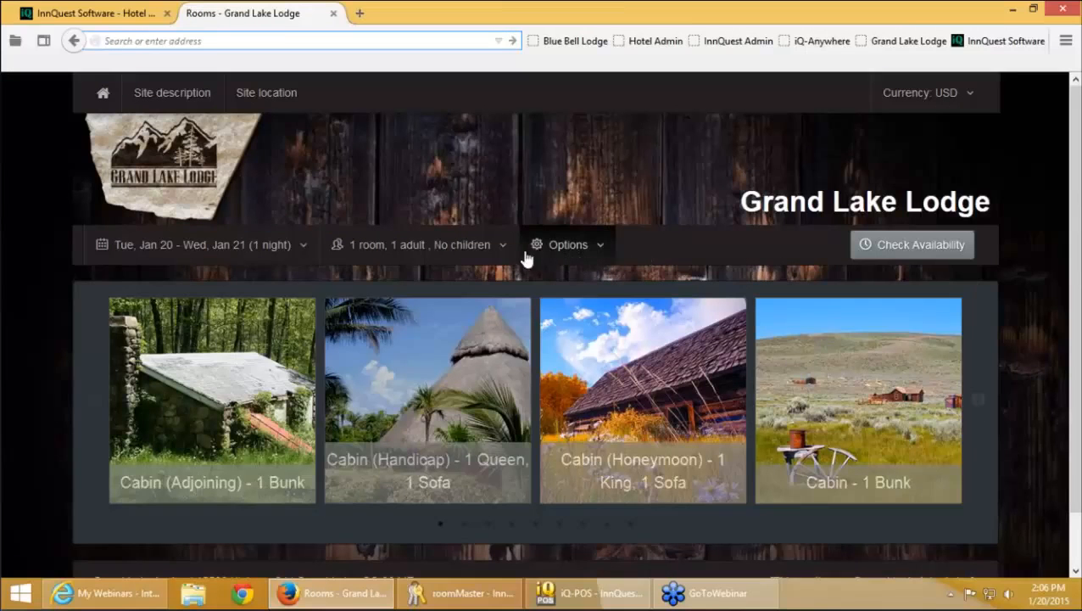
Open and close the date calendar, then close the Firefox booking window
{"action": "left_click", "coordinate": [278, 246]}
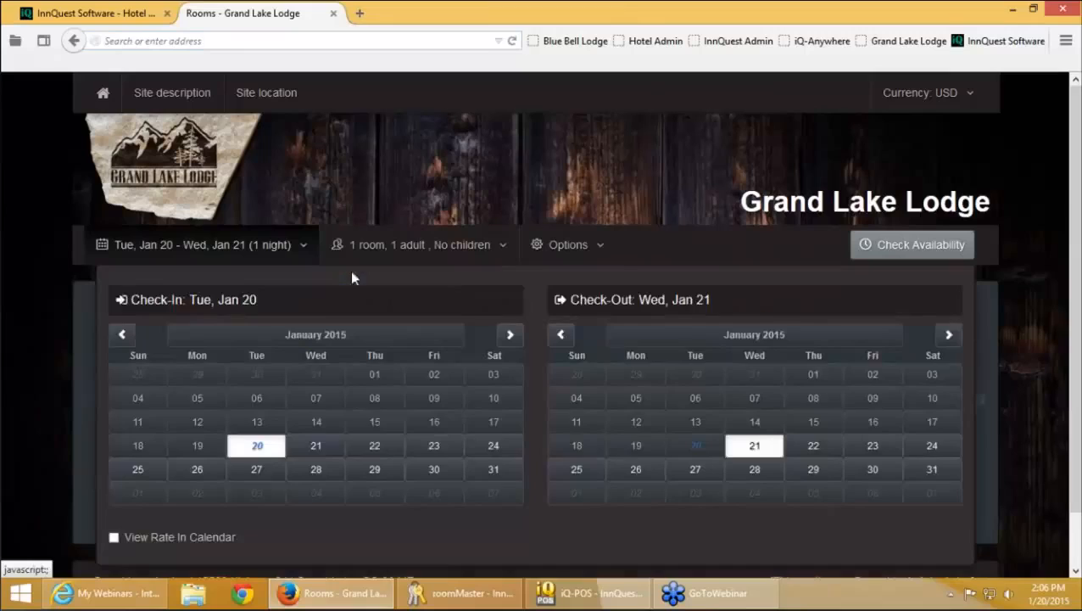
{"action": "left_click", "coordinate": [331, 187]}
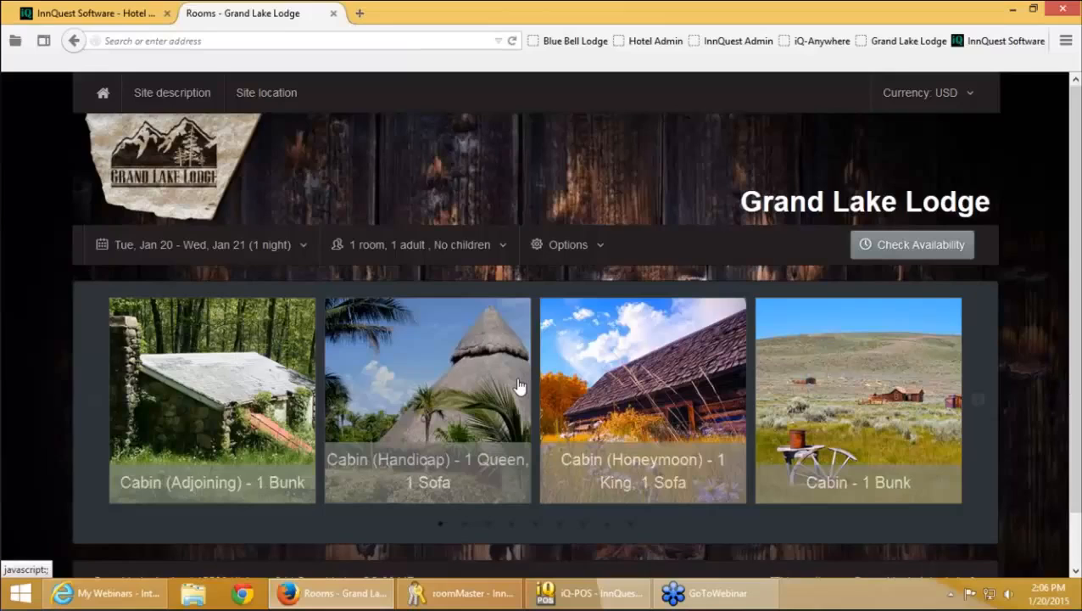
{"action": "scroll", "coordinate": [520, 386], "scroll_direction": "down", "scroll_amount": 1}
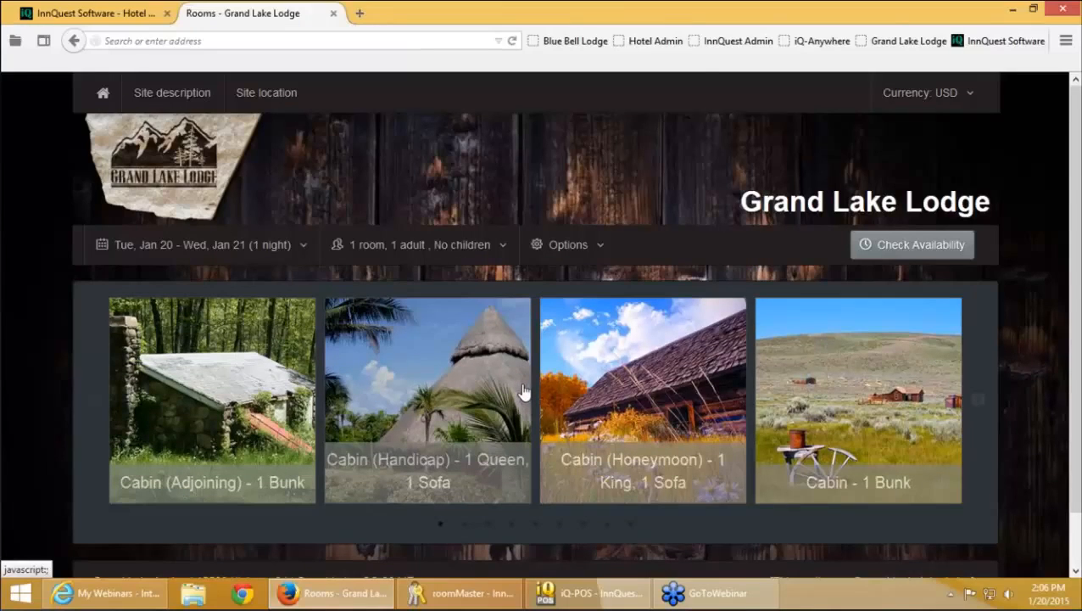
{"action": "left_click", "coordinate": [1063, 10]}
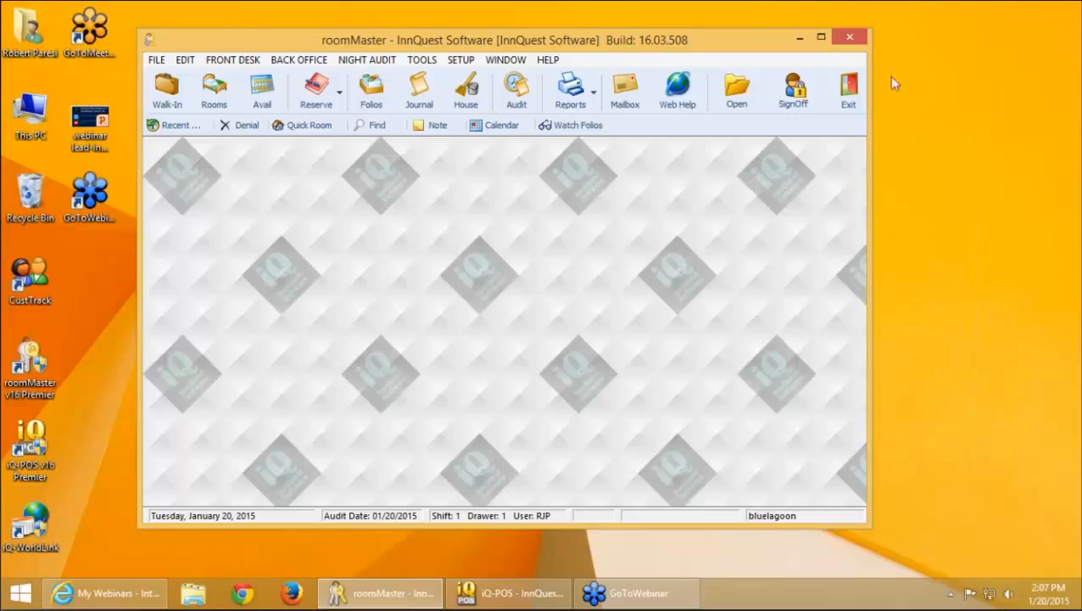
Maximize the roomMaster window to fill the screen
{"action": "left_click", "coordinate": [821, 38]}
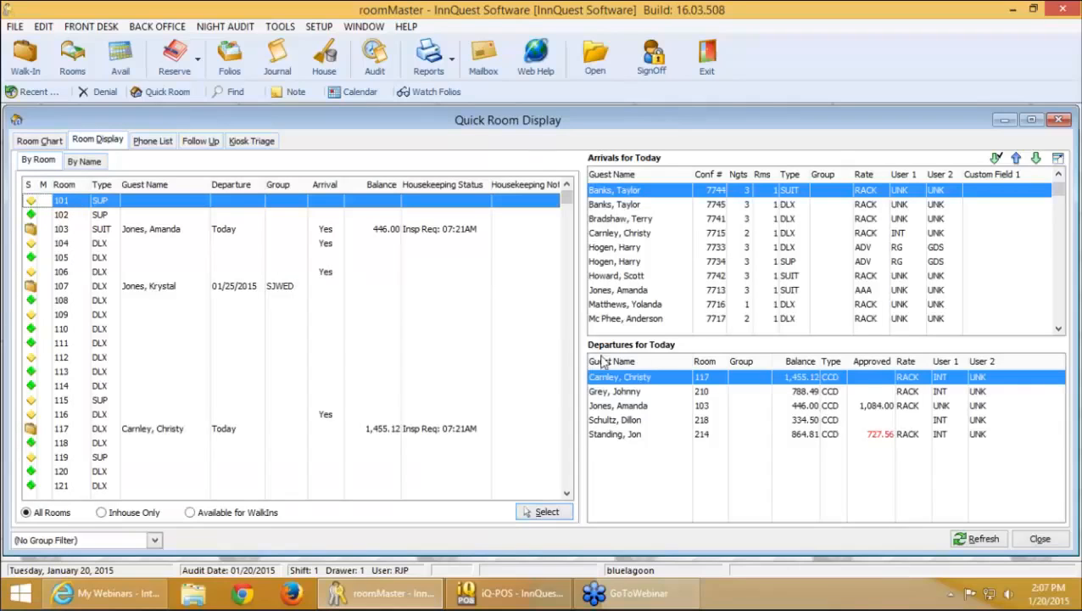
{"action": "double_click", "coordinate": [632, 384]}
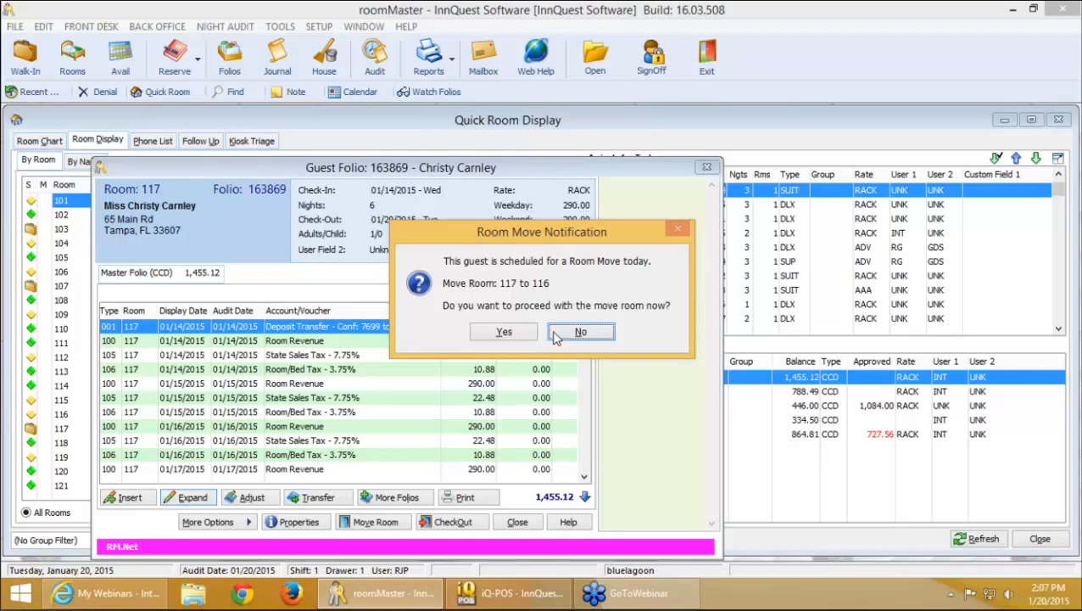
{"action": "left_click", "coordinate": [526, 336]}
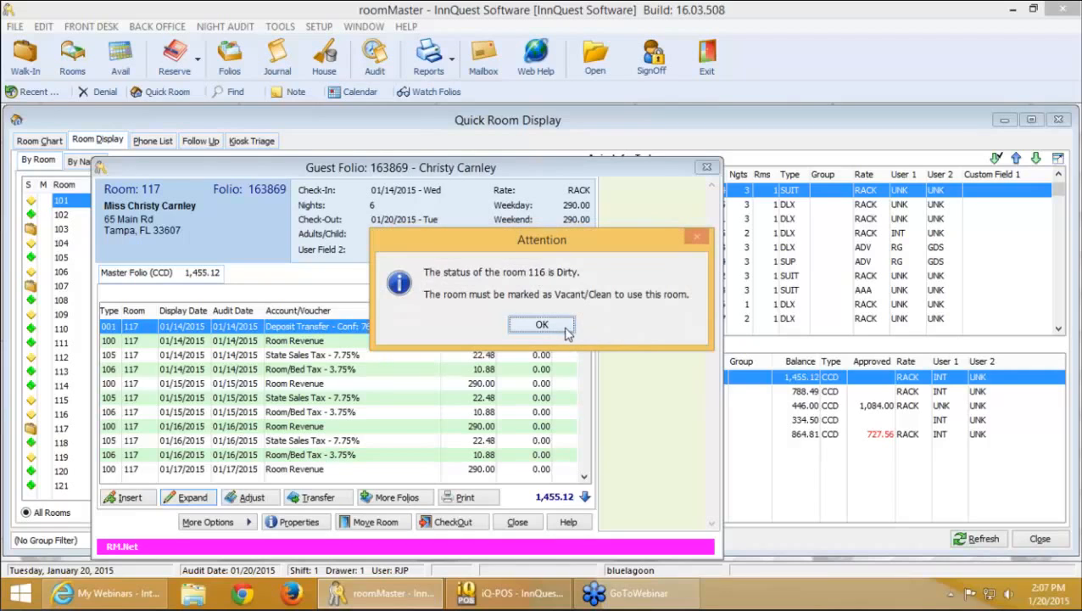
{"action": "left_click", "coordinate": [541, 325]}
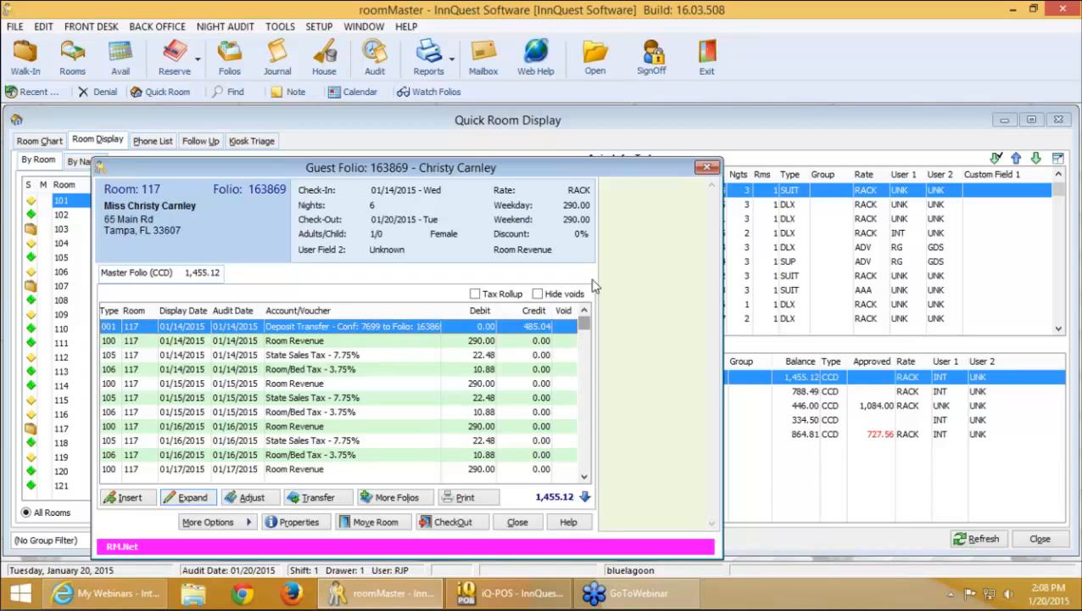
{"action": "left_click", "coordinate": [709, 169]}
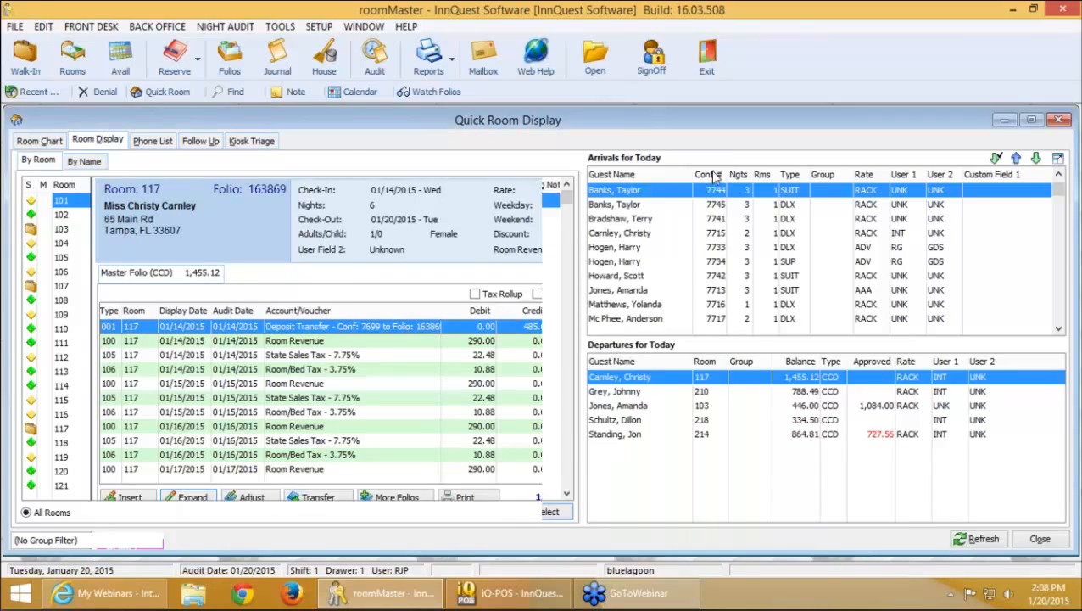
{"action": "left_click", "coordinate": [657, 407]}
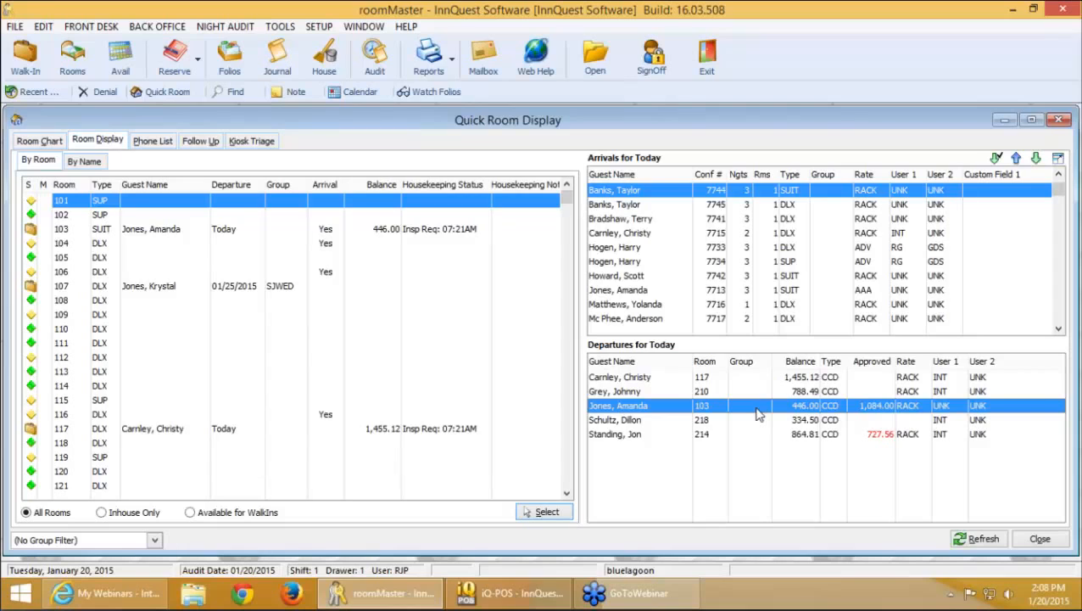
Apply room 103 guest's reservation change with the 100.00 deposit transfer and close her folio
{"action": "double_click", "coordinate": [758, 408]}
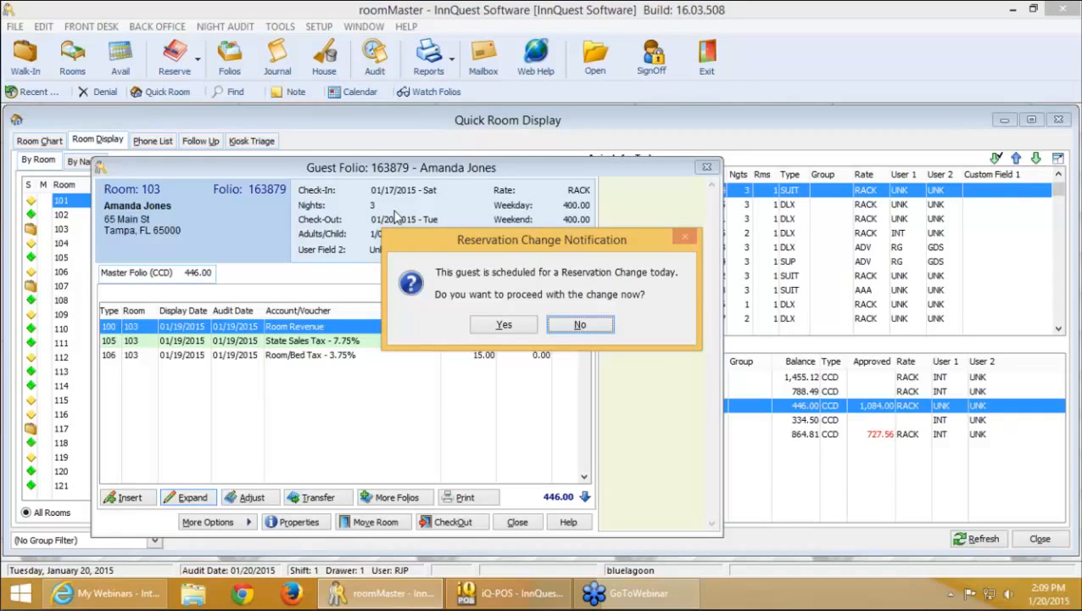
{"action": "left_click", "coordinate": [507, 325]}
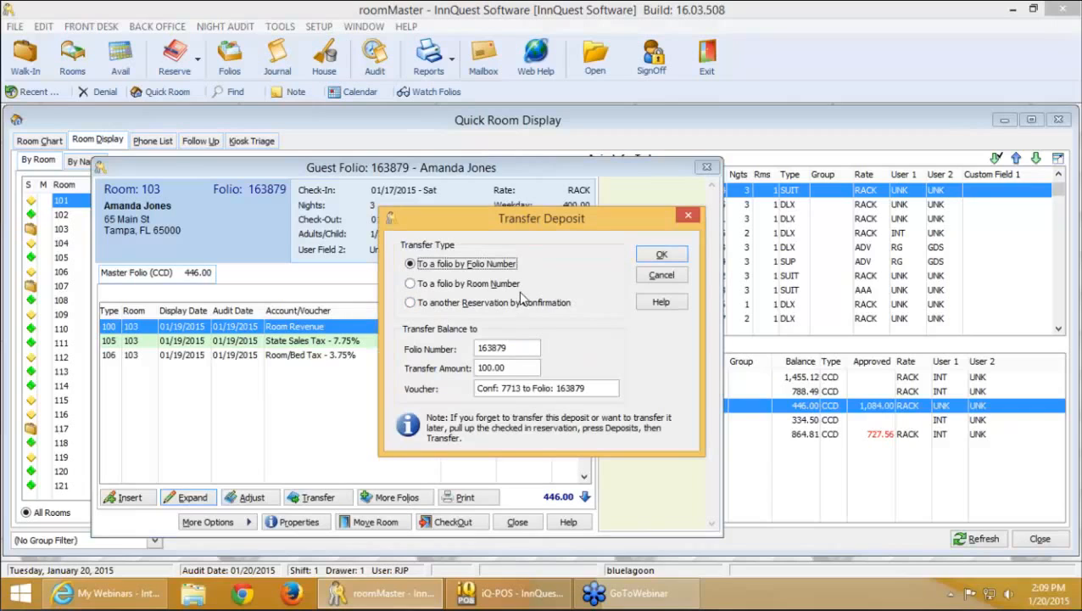
{"action": "left_click", "coordinate": [659, 257]}
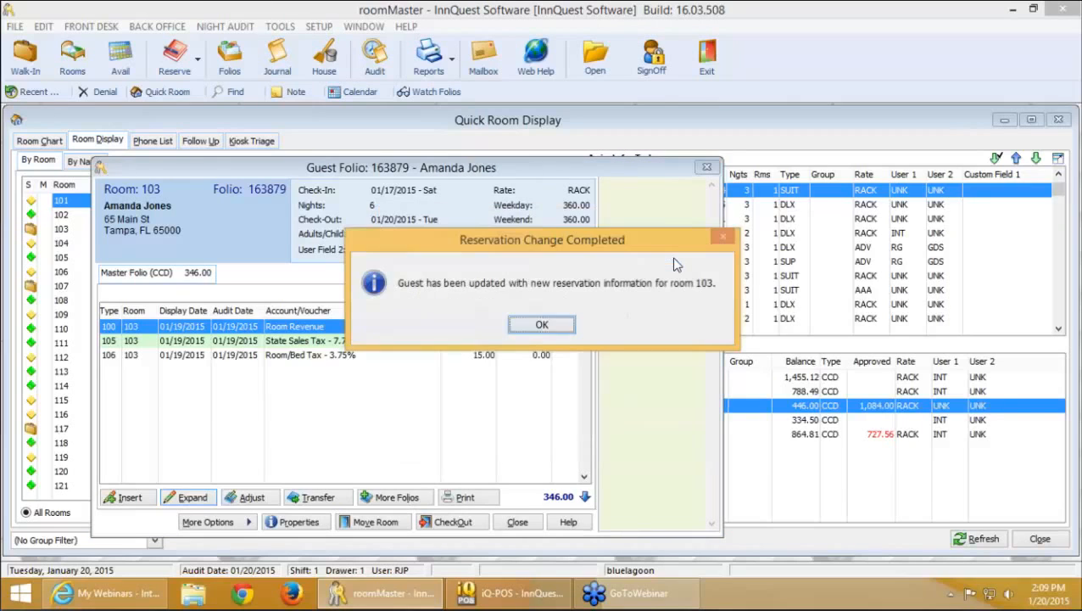
{"action": "left_click", "coordinate": [559, 330]}
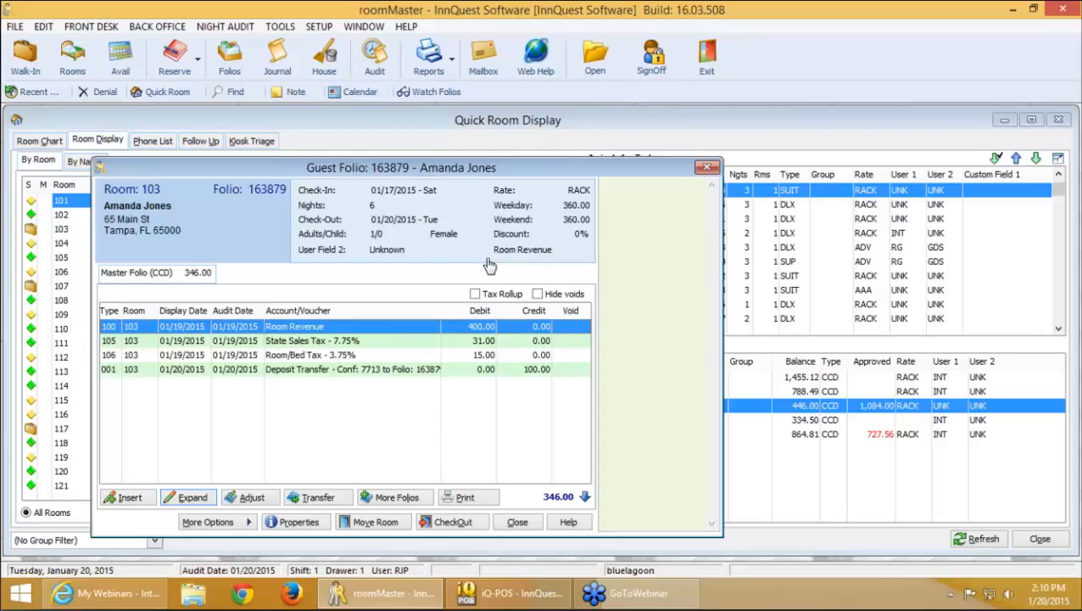
{"action": "key", "text": "XF86AudioLowerVolume"}
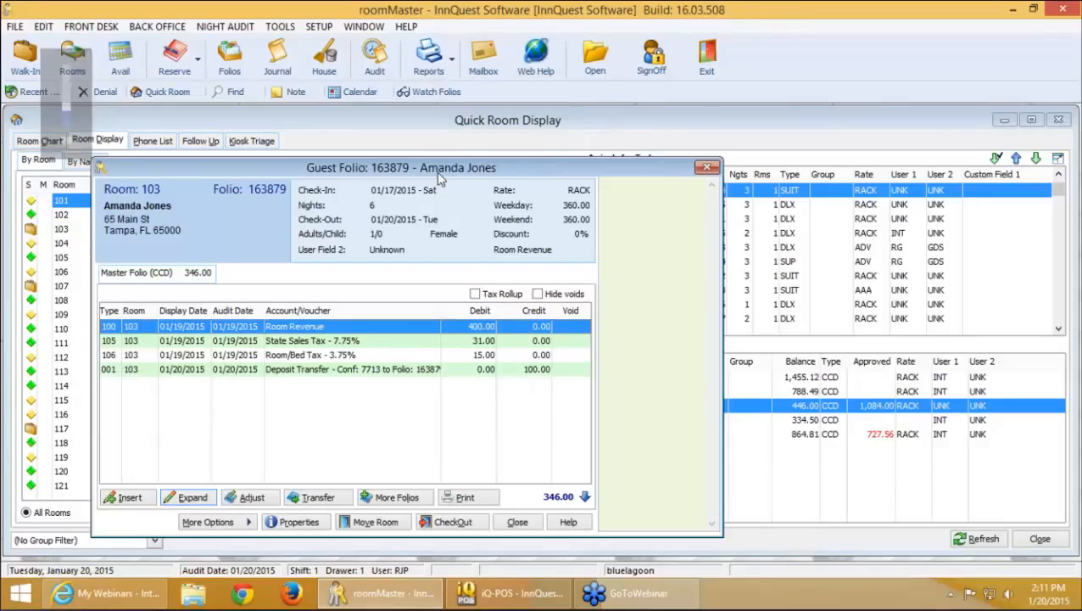
{"action": "left_click", "coordinate": [708, 168]}
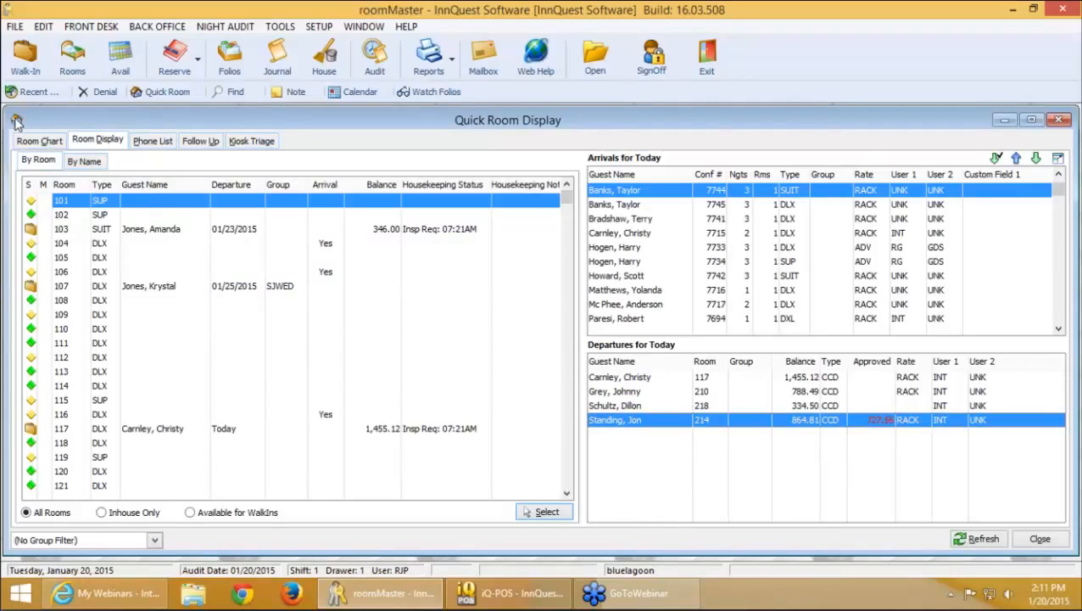
{"action": "left_click", "coordinate": [17, 121]}
Close Quick Room Display and open Configuration's Reservations Rate Information settings
{"action": "left_click", "coordinate": [17, 121]}
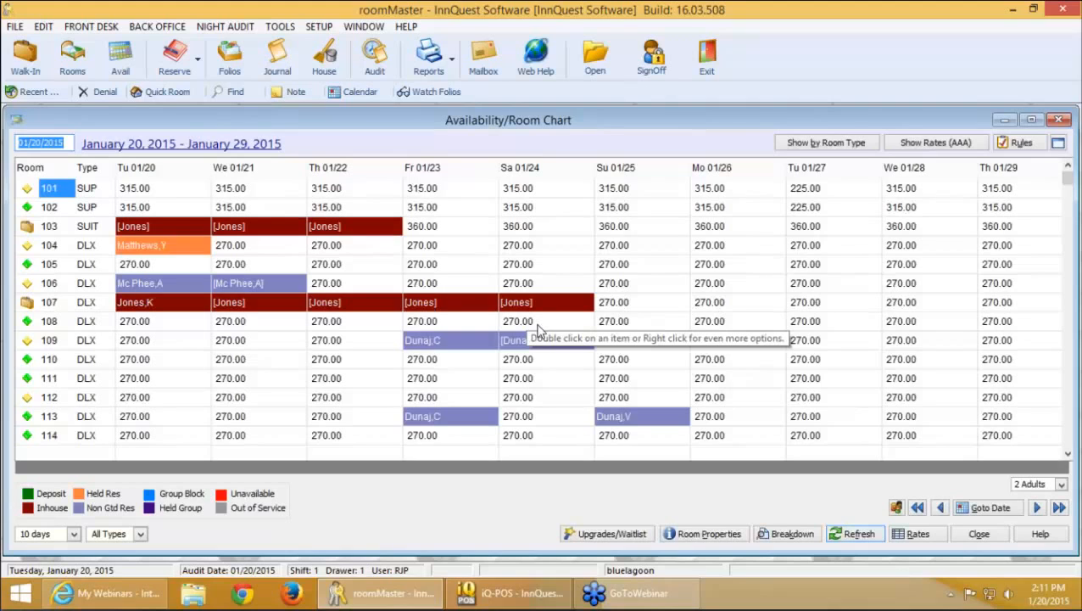
{"action": "left_click", "coordinate": [329, 28]}
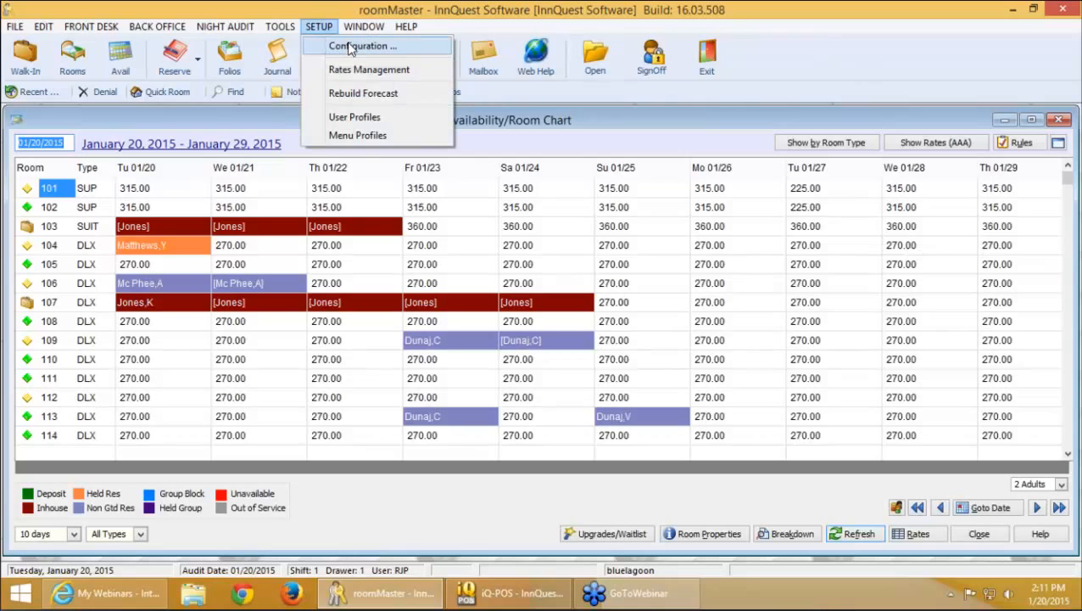
{"action": "left_click", "coordinate": [358, 51]}
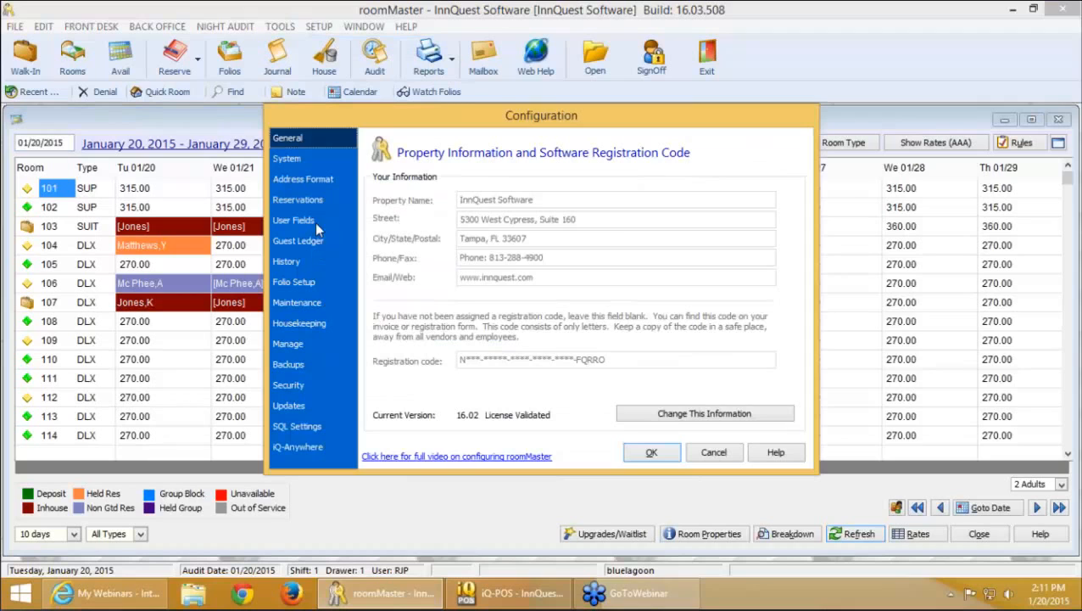
{"action": "left_click", "coordinate": [312, 202]}
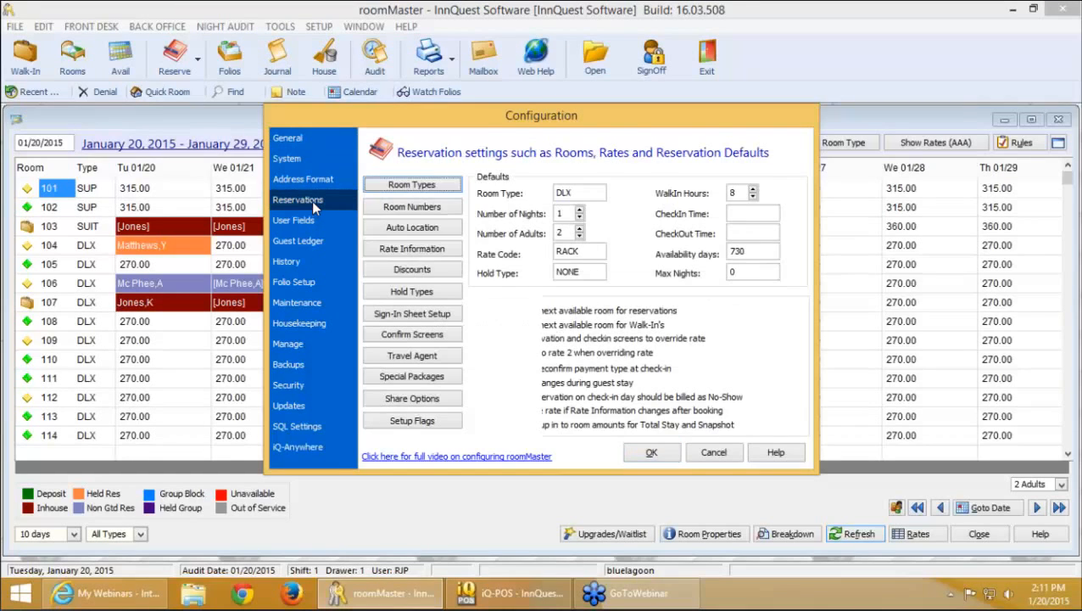
{"action": "left_click", "coordinate": [403, 248]}
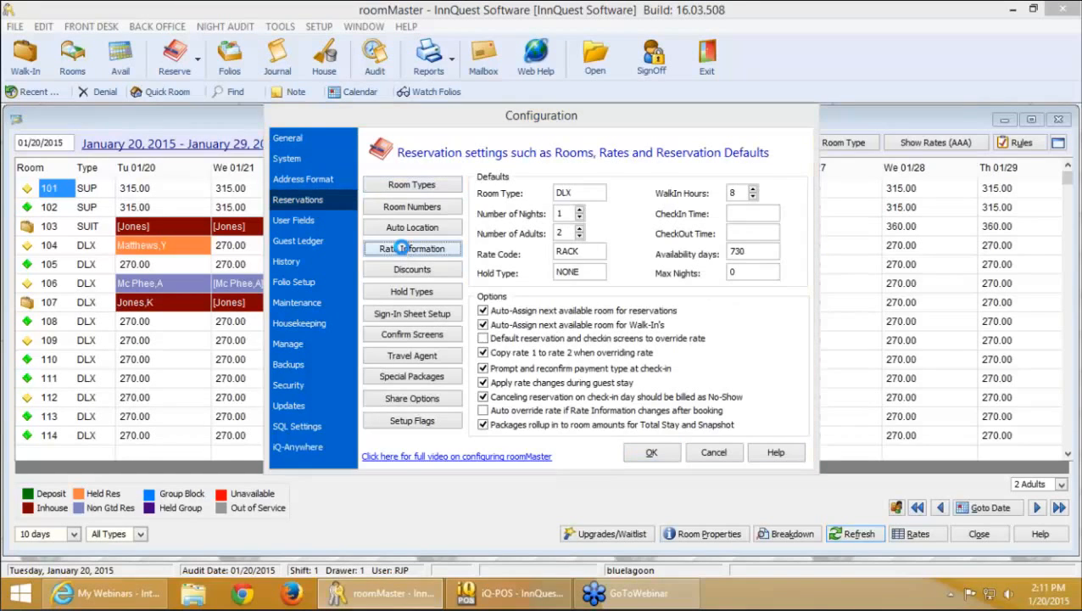
Keep the yield type on hotel occupancy and close Rate Information and Configuration
{"action": "left_click", "coordinate": [380, 135]}
{"action": "left_click", "coordinate": [424, 185]}
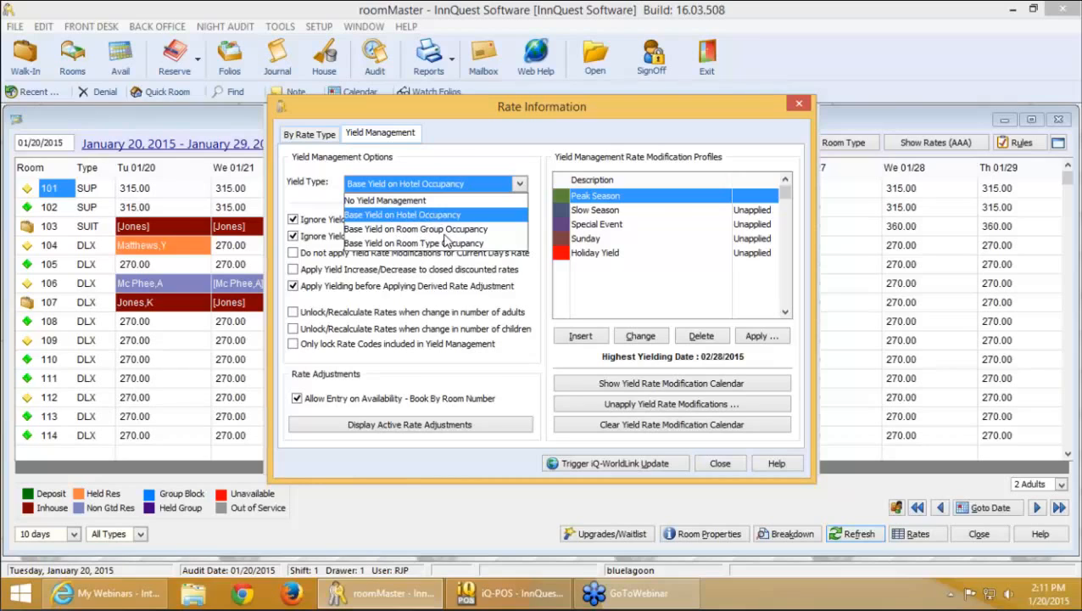
{"action": "left_click", "coordinate": [489, 106]}
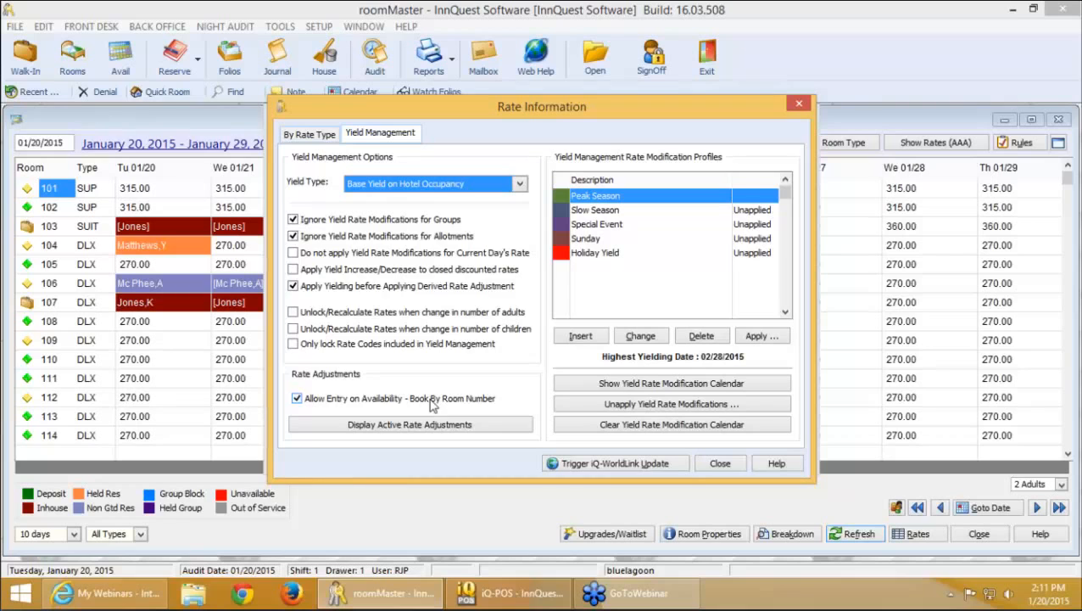
{"action": "left_click", "coordinate": [720, 465]}
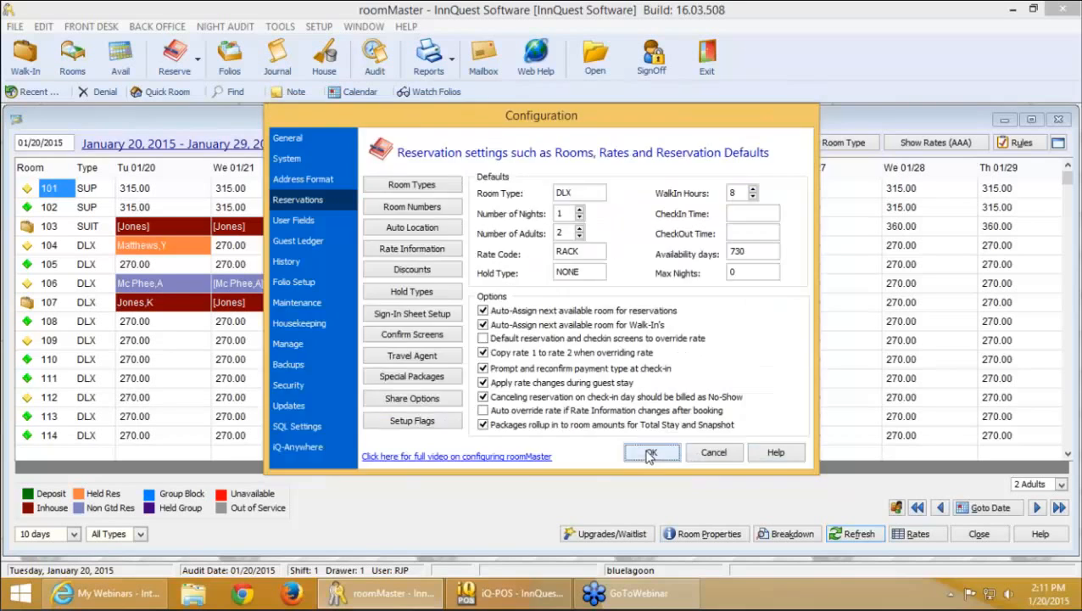
{"action": "left_click", "coordinate": [647, 451]}
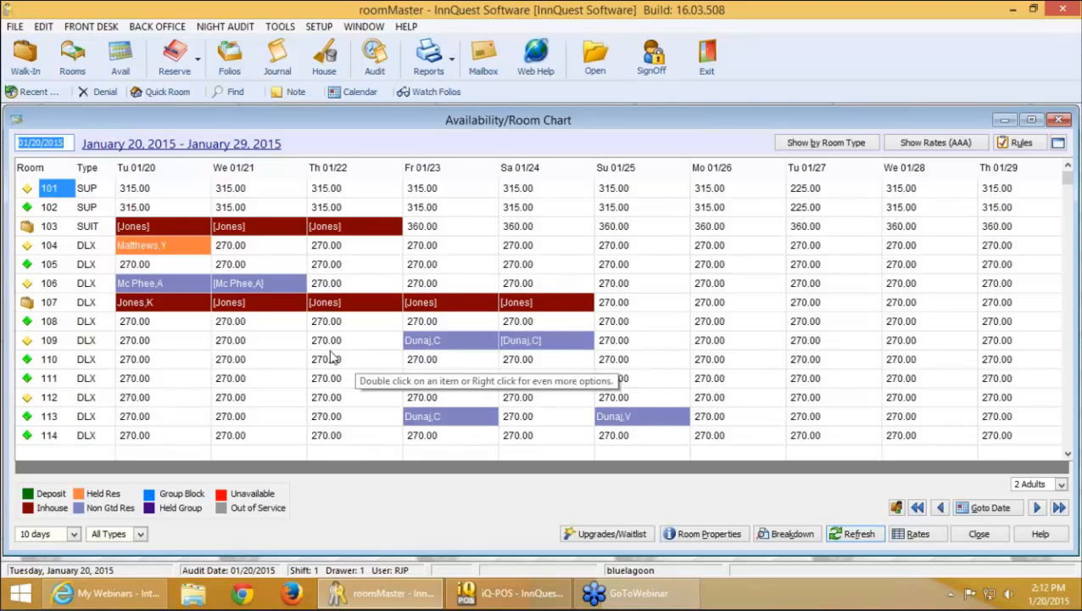
Try adjusting room 105's AAA rate for 01/20, dismiss the derived-rate warning, and show RACK rates
{"action": "left_click", "coordinate": [162, 264]}
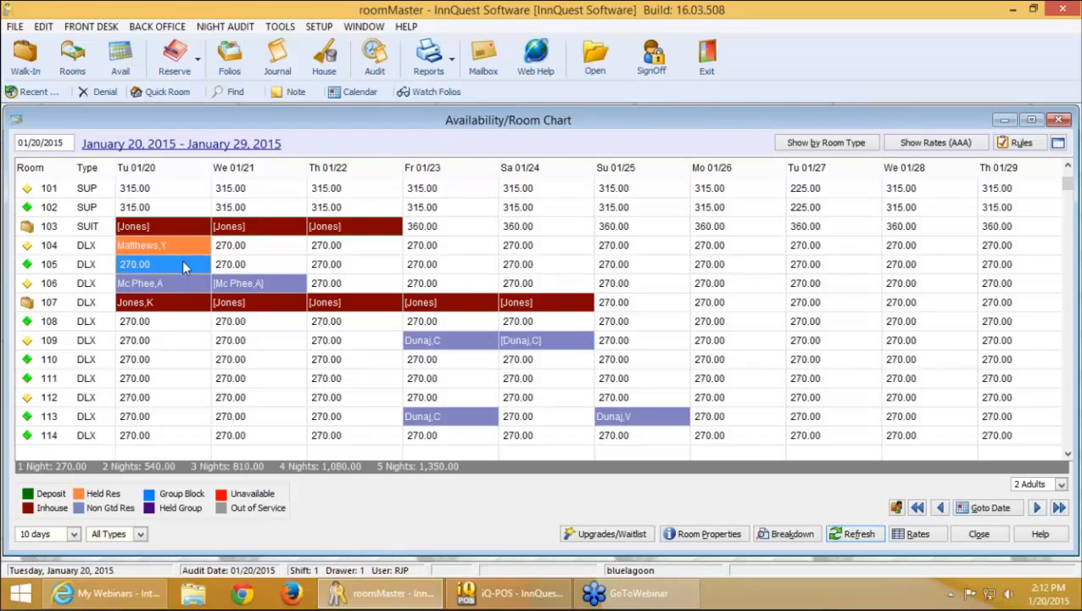
{"action": "right_click", "coordinate": [185, 266]}
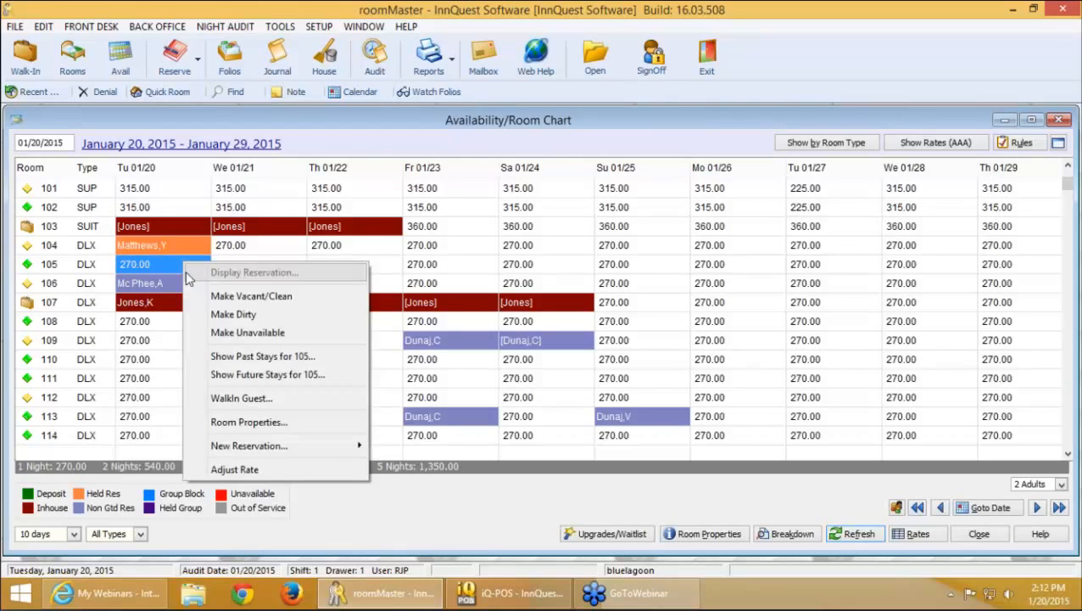
{"action": "left_click", "coordinate": [278, 472]}
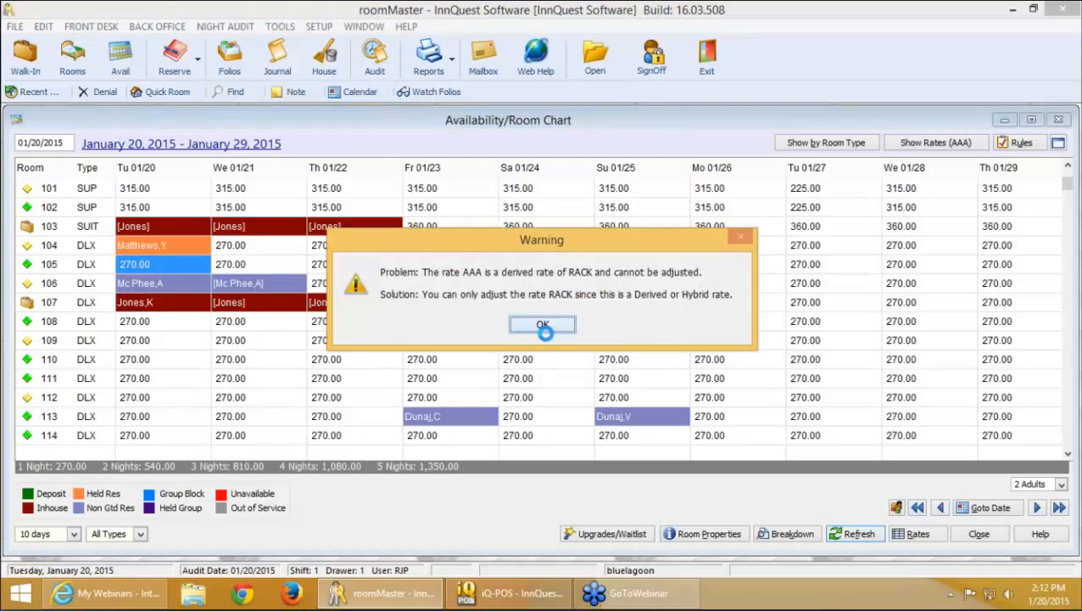
{"action": "left_click", "coordinate": [543, 326]}
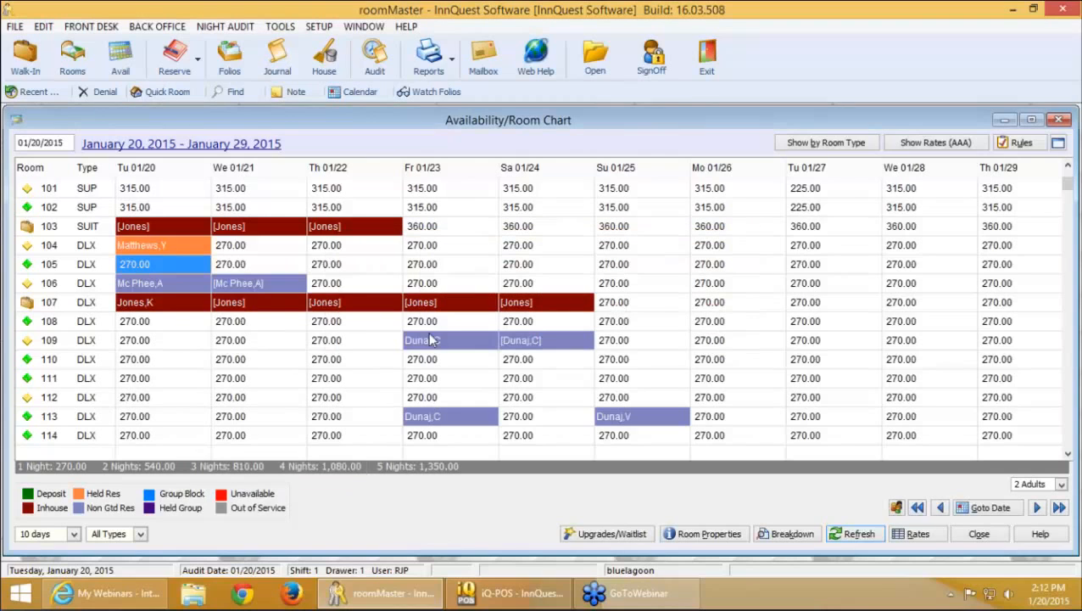
{"action": "left_click", "coordinate": [933, 145]}
{"action": "left_click", "coordinate": [967, 191]}
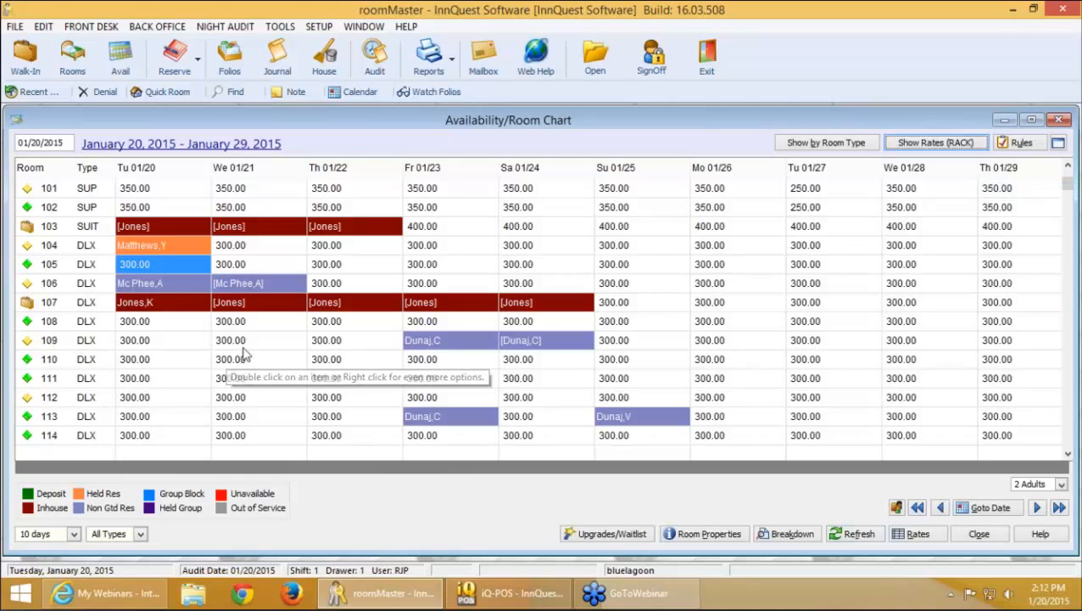
Set room 108's deluxe RACK rate for 01/20/2015 to 199.00
{"action": "left_click", "coordinate": [153, 327]}
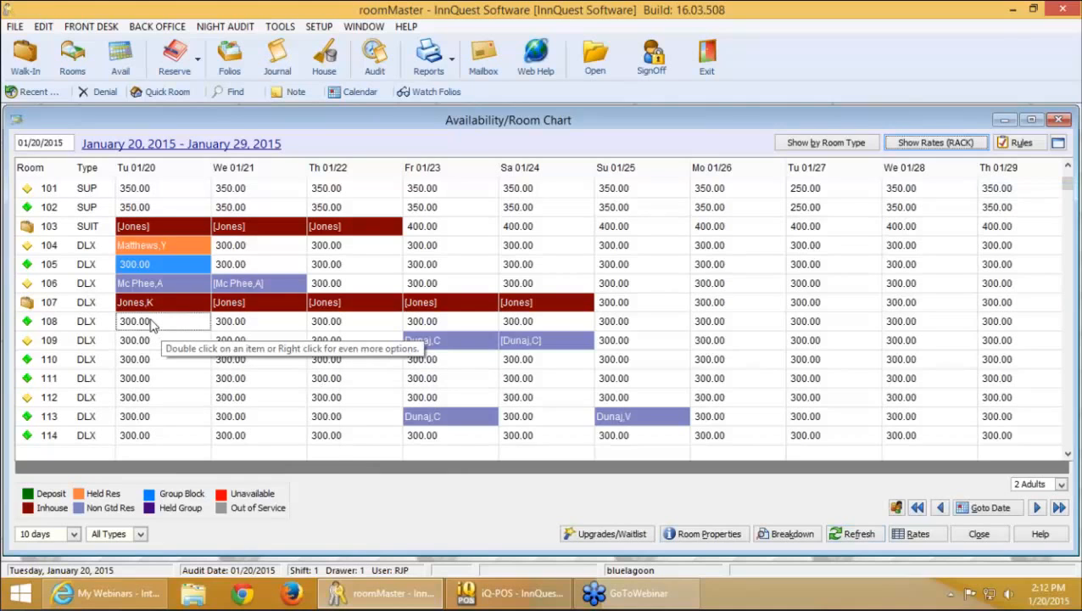
{"action": "right_click", "coordinate": [152, 327]}
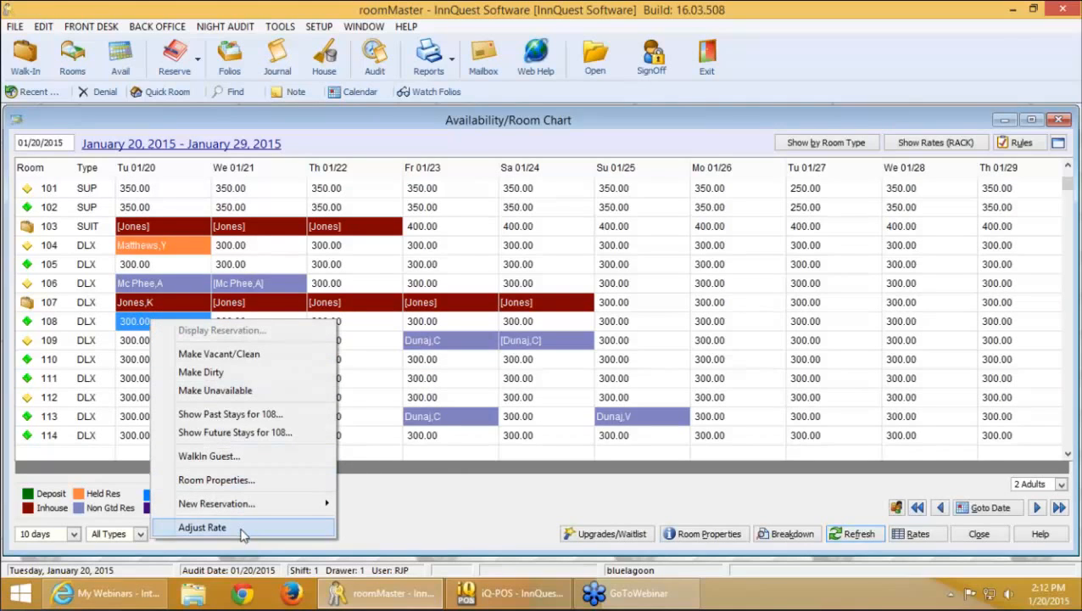
{"action": "left_click", "coordinate": [202, 528]}
{"action": "type", "text": "199"}
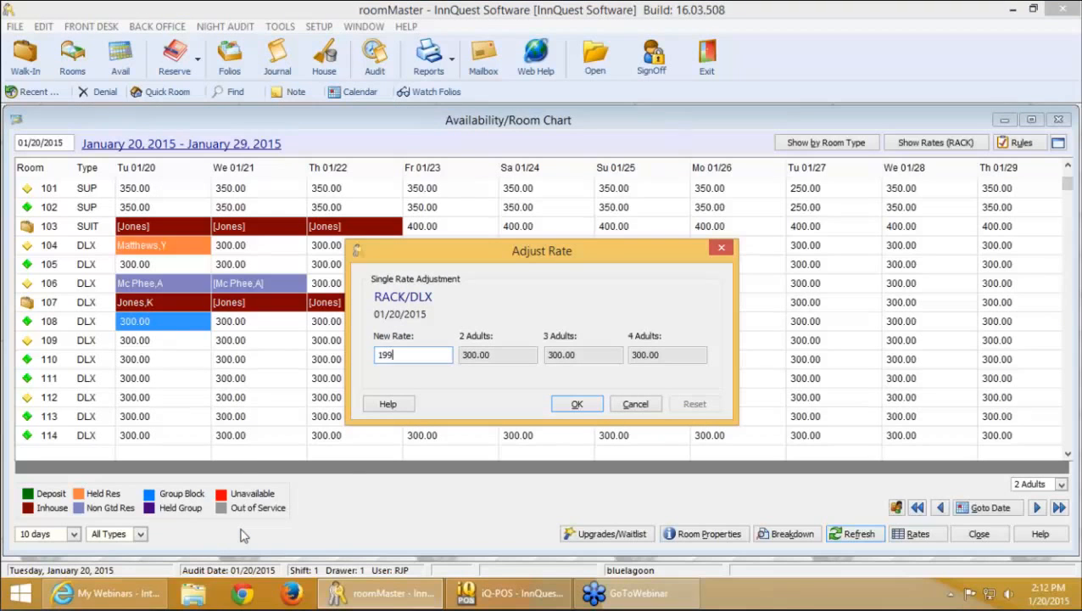
{"action": "key", "text": "Tab"}
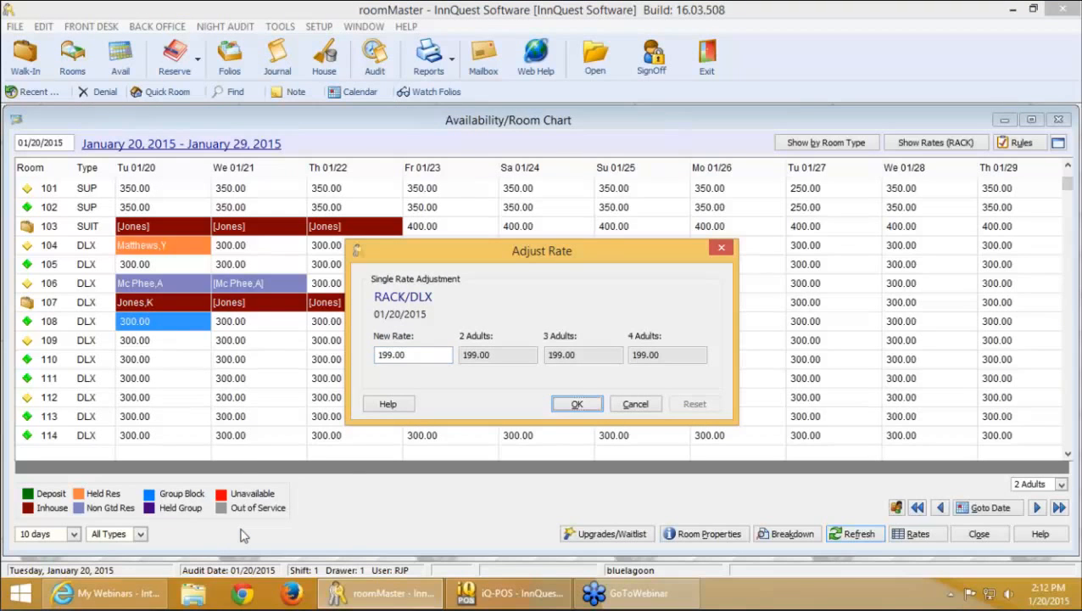
{"action": "left_click", "coordinate": [591, 406]}
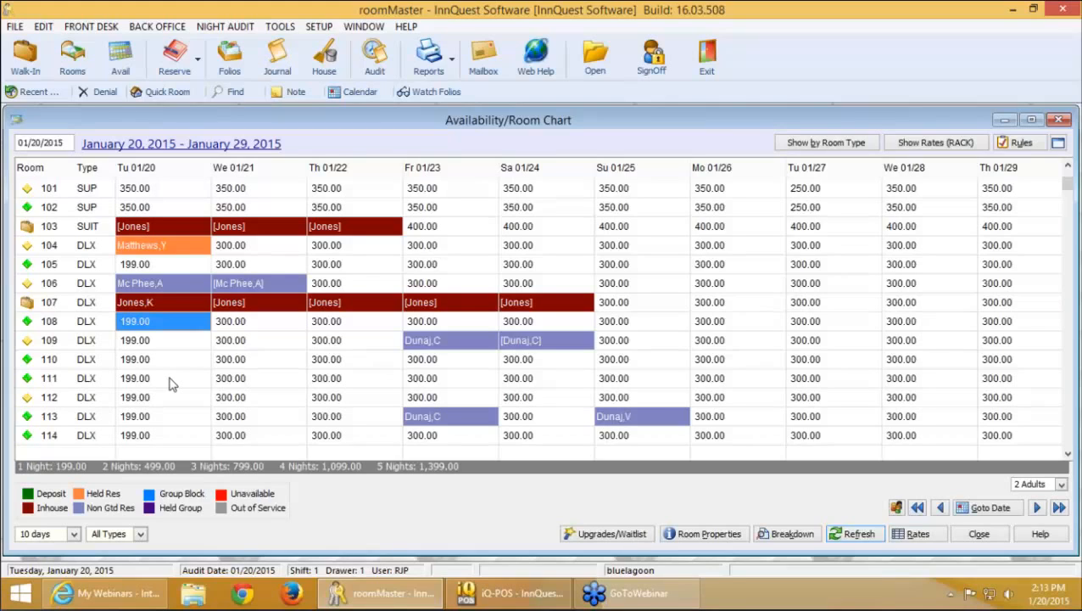
Select room 109 and 110 rate cells for 01/21 through 01/23
{"action": "left_click", "coordinate": [246, 340]}
{"action": "left_click", "coordinate": [363, 344]}
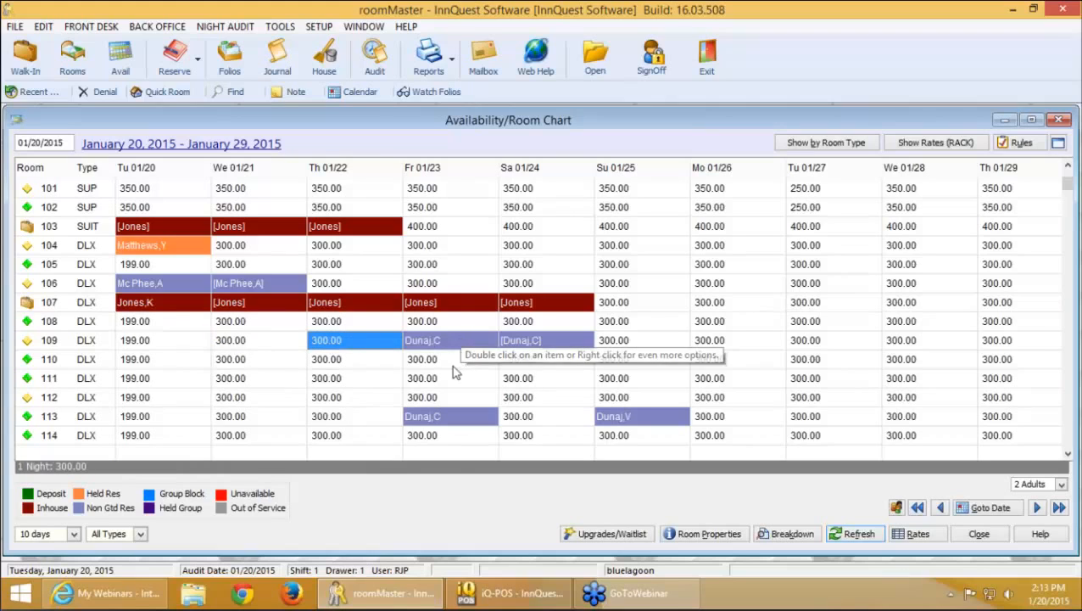
{"action": "left_click", "coordinate": [453, 363]}
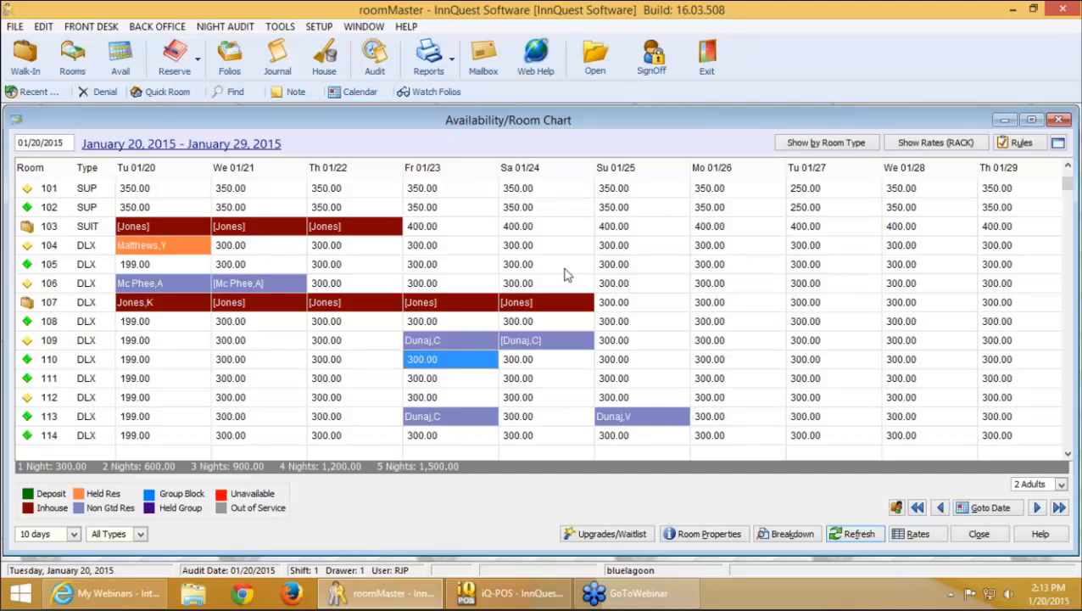
Lower suite 103's Su 01/25 RACK rate to 129.00, giving 3- and 4-adult rates 139.00 and 149.00
{"action": "right_click", "coordinate": [640, 235]}
{"action": "left_click", "coordinate": [725, 437]}
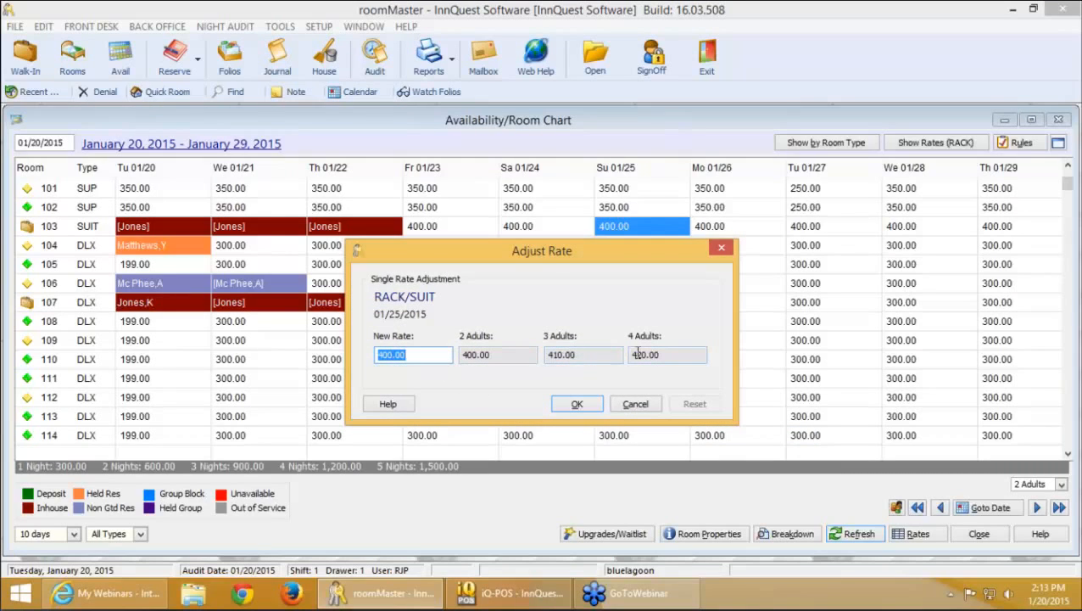
{"action": "type", "text": "129"}
{"action": "key", "text": "Tab"}
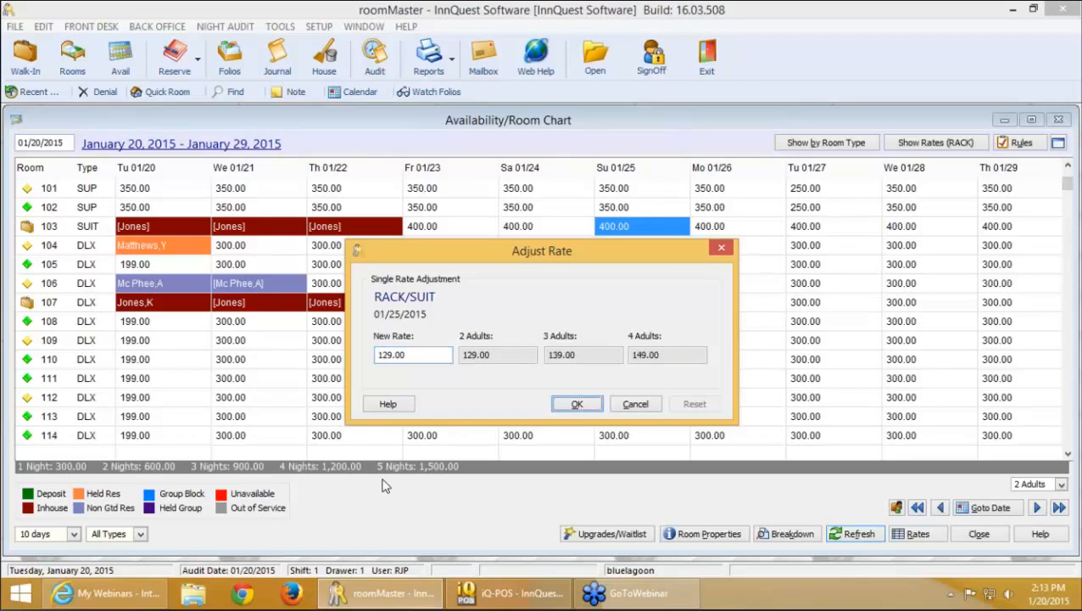
{"action": "left_click", "coordinate": [590, 353]}
{"action": "left_click", "coordinate": [677, 352]}
{"action": "left_click", "coordinate": [576, 407]}
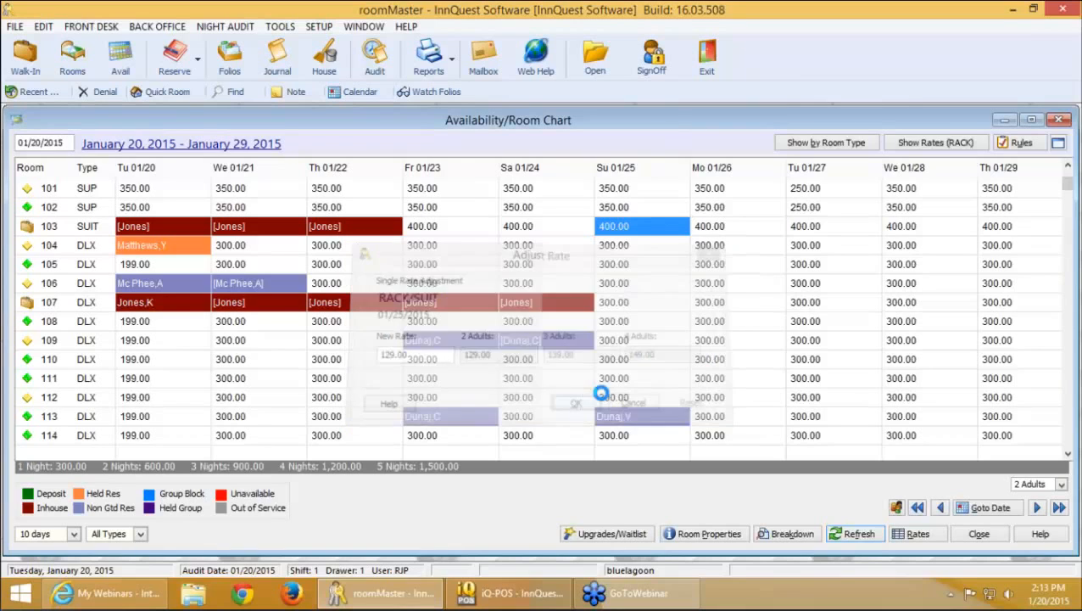
{"action": "left_click", "coordinate": [321, 26]}
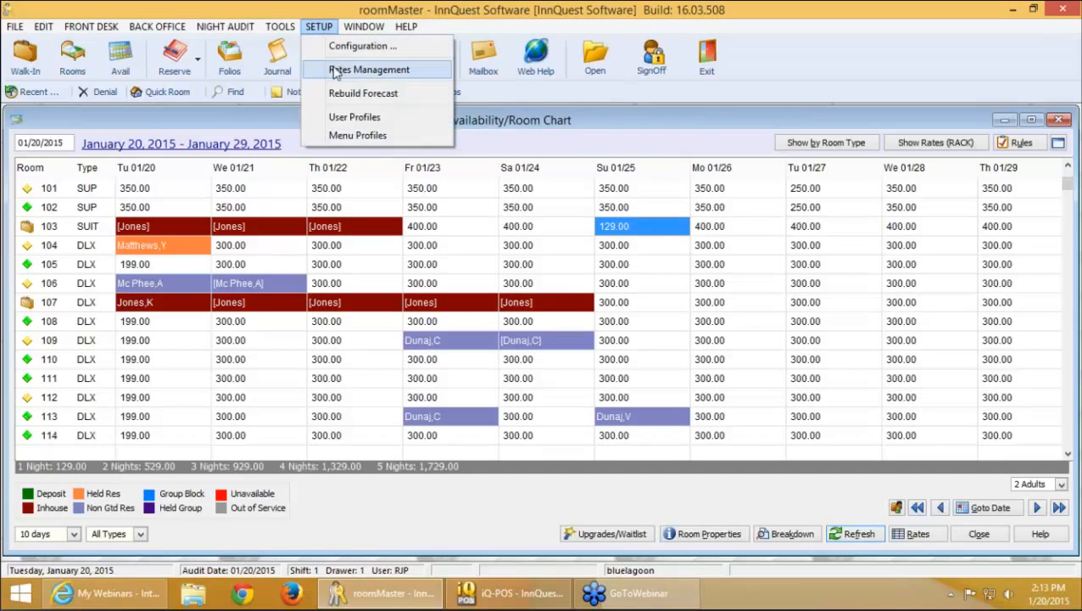
Browse the active rate adjustments, including the DLX RACK 01/21/2015 and PENT RACK 01/31/2015 entries, then close both windows
{"action": "left_click", "coordinate": [332, 71]}
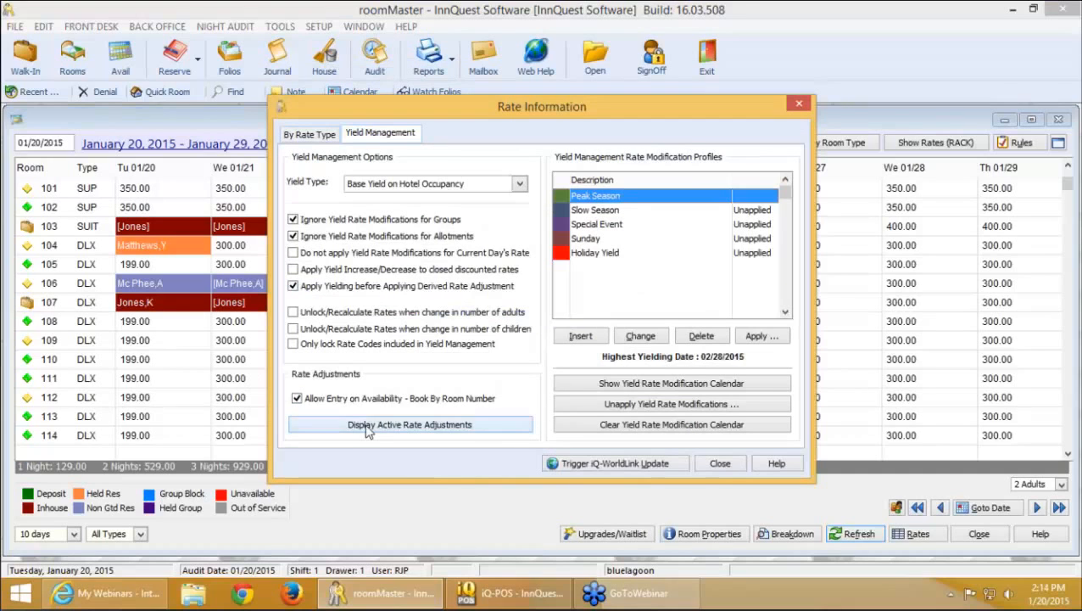
{"action": "left_click", "coordinate": [367, 428]}
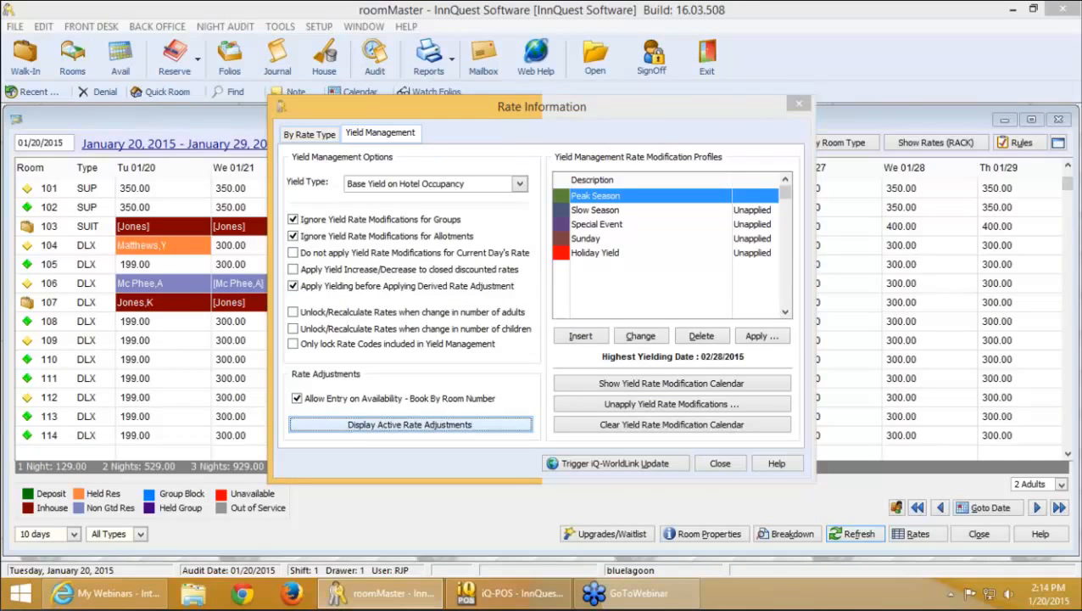
{"action": "scroll", "coordinate": [593, 286], "scroll_direction": "down", "scroll_amount": 10}
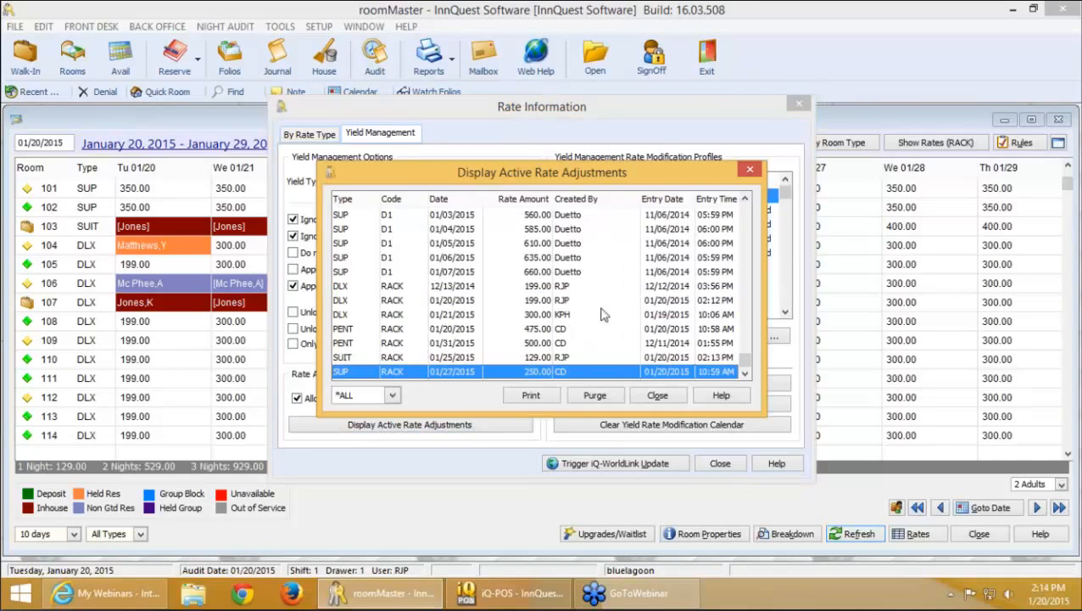
{"action": "left_click", "coordinate": [577, 317]}
{"action": "left_click", "coordinate": [564, 344]}
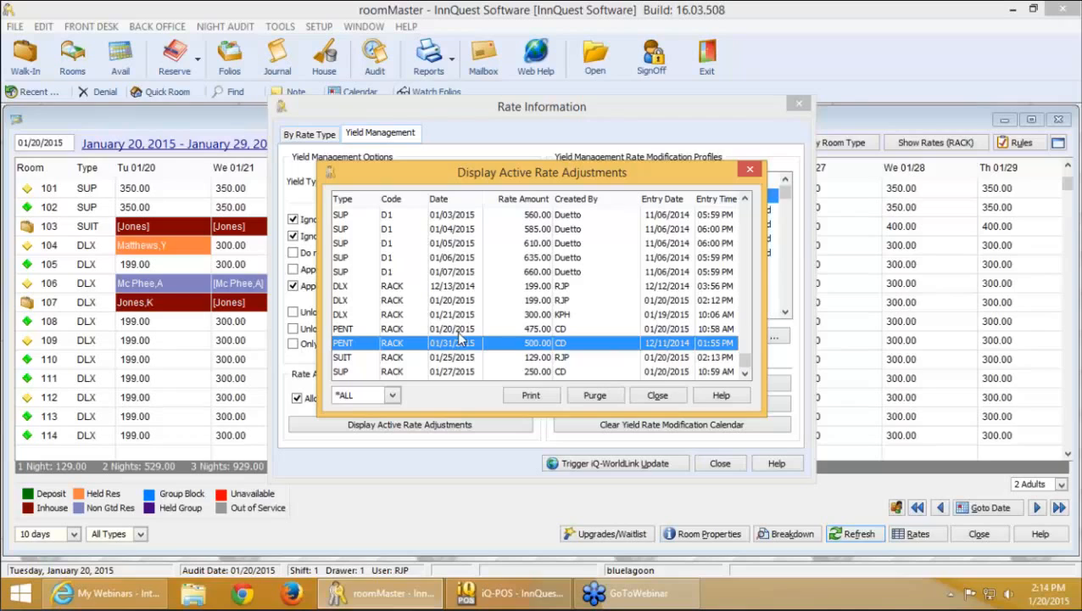
{"action": "left_click", "coordinate": [659, 397]}
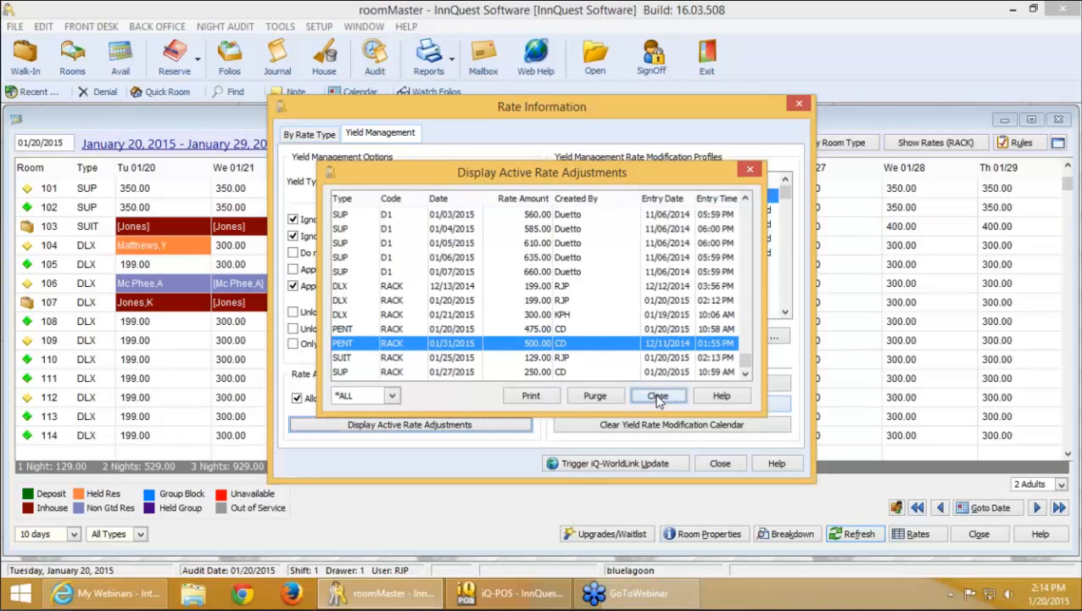
{"action": "left_click", "coordinate": [720, 463]}
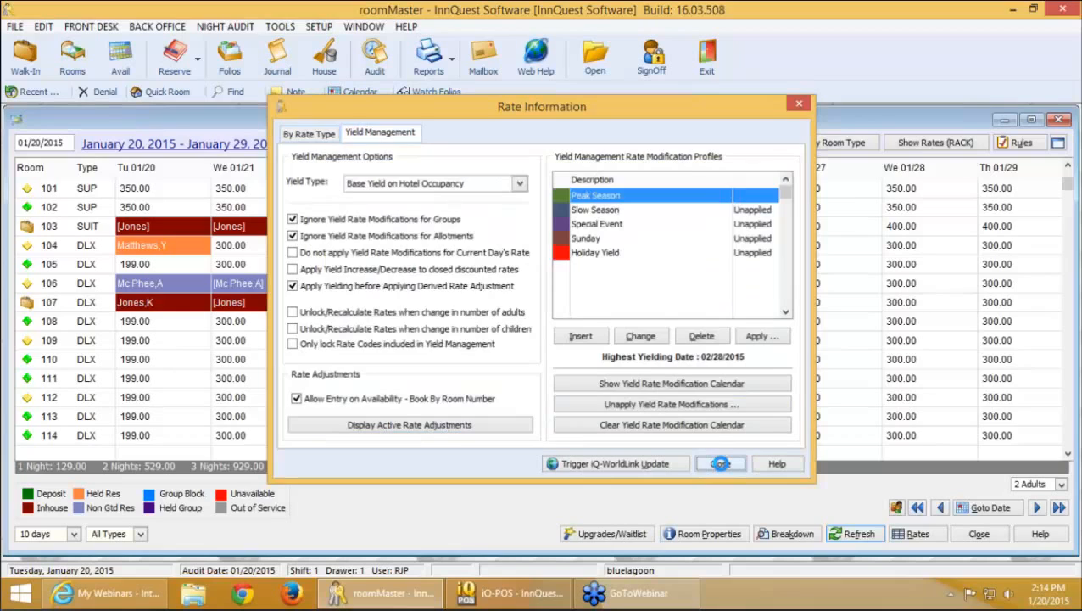
{"action": "scroll", "coordinate": [217, 323], "scroll_direction": "down", "scroll_amount": 1}
Reset the 199.00 rate adjustment on room 108 for 01/20 so DLX rooms return to 300.00
{"action": "right_click", "coordinate": [174, 286]}
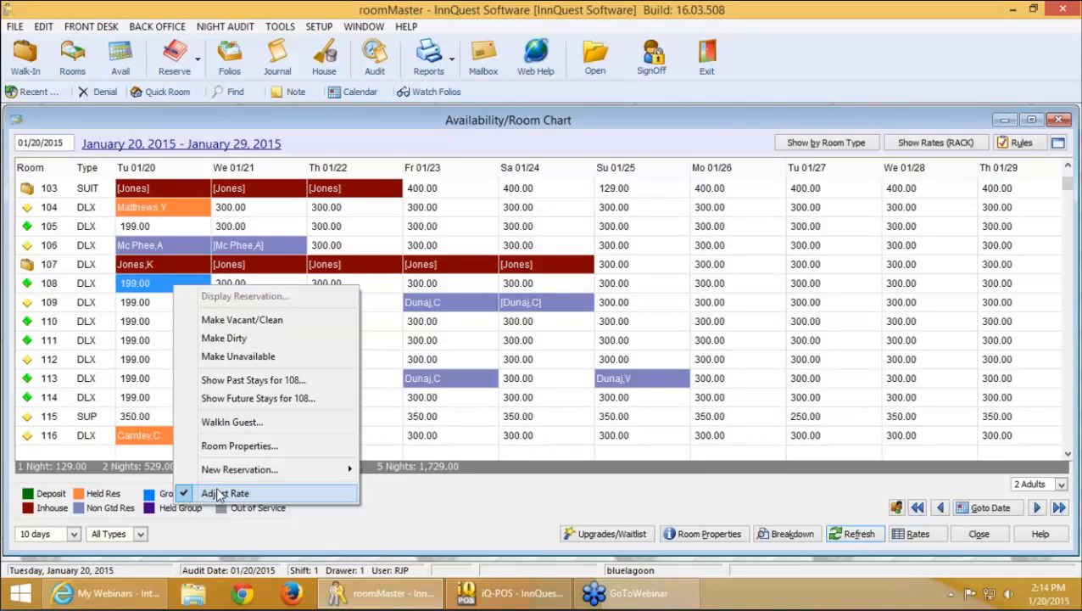
{"action": "left_click", "coordinate": [219, 493]}
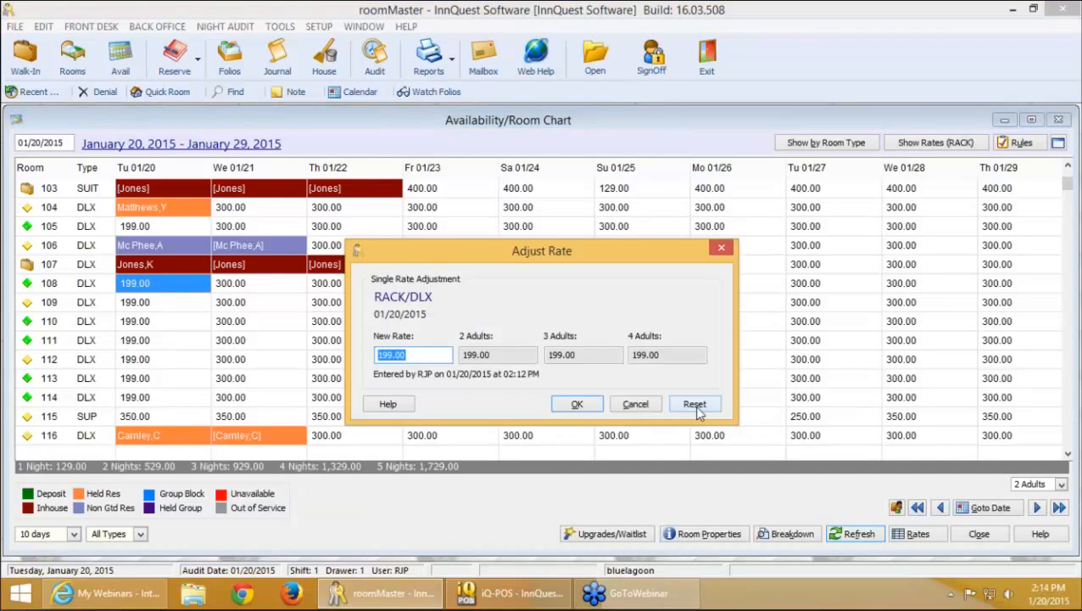
{"action": "left_click", "coordinate": [694, 405]}
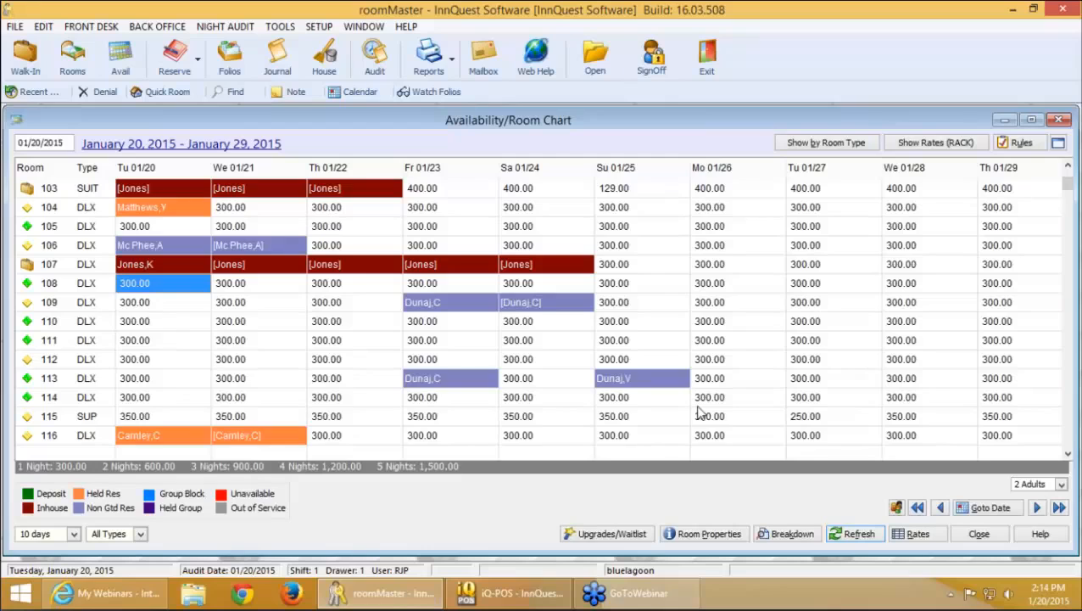
Adjust room 108's rate for 01/20 to 50.00
{"action": "right_click", "coordinate": [167, 293]}
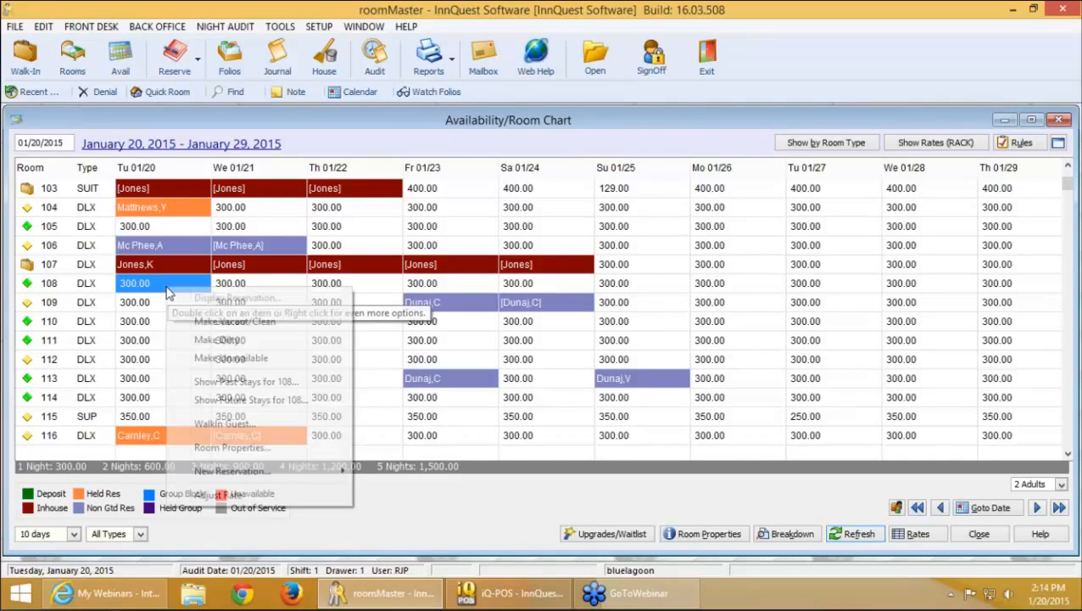
{"action": "left_click", "coordinate": [245, 495]}
{"action": "type", "text": "50"}
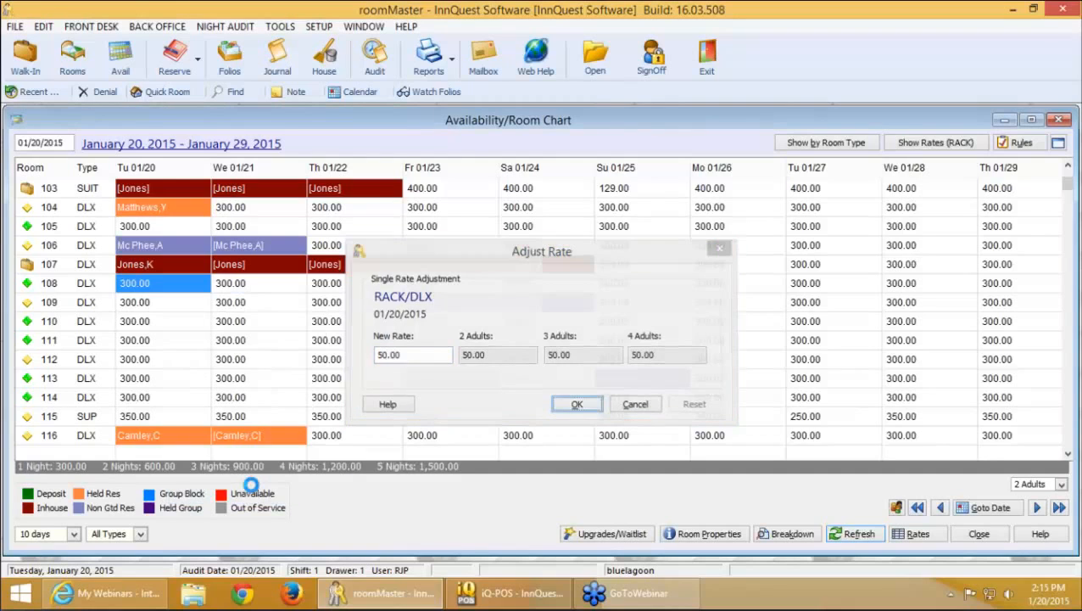
{"action": "key", "text": "Return"}
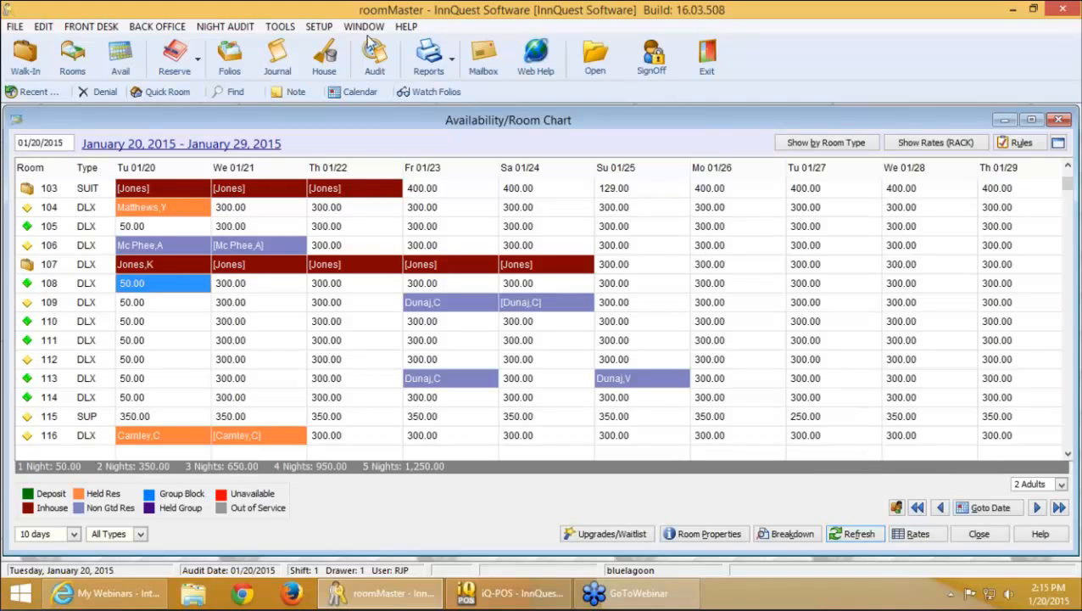
Bring up the Setup menu, dismissing it once before reopening it
{"action": "left_click", "coordinate": [325, 32]}
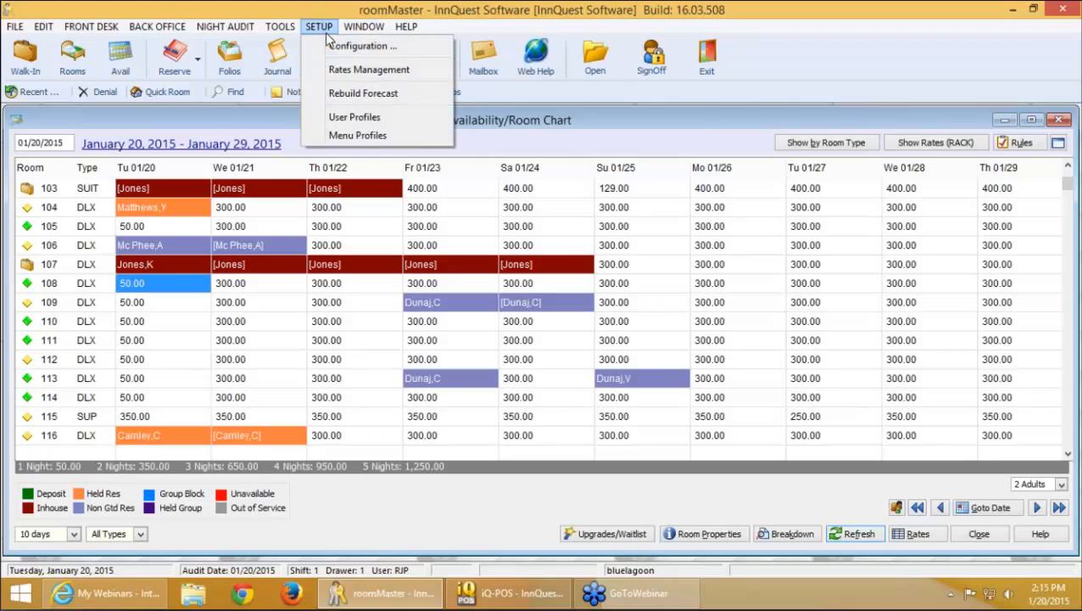
{"action": "left_click", "coordinate": [551, 6]}
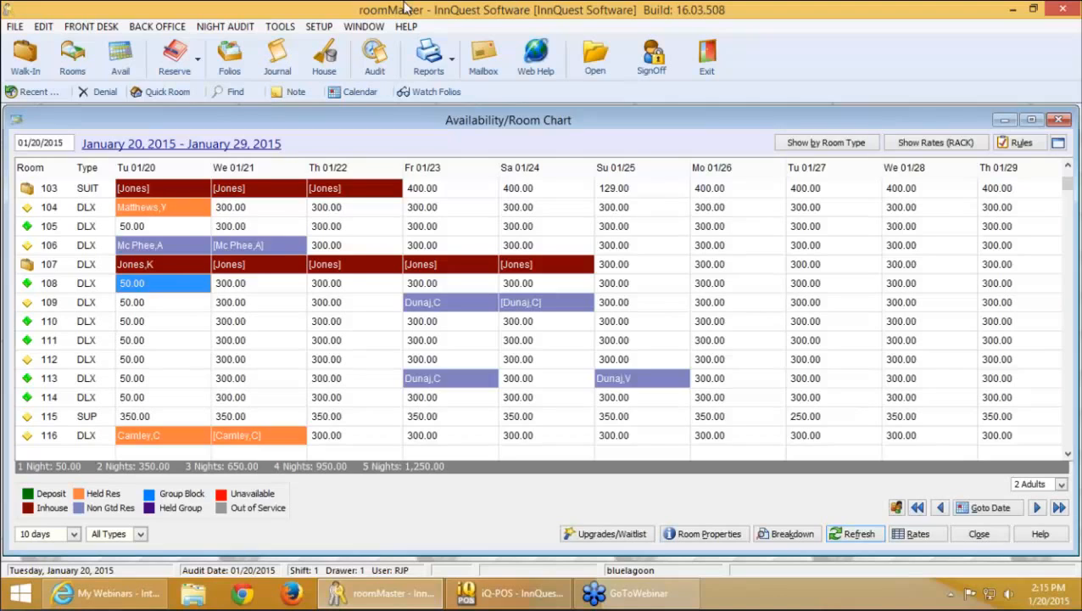
{"action": "left_click", "coordinate": [319, 27]}
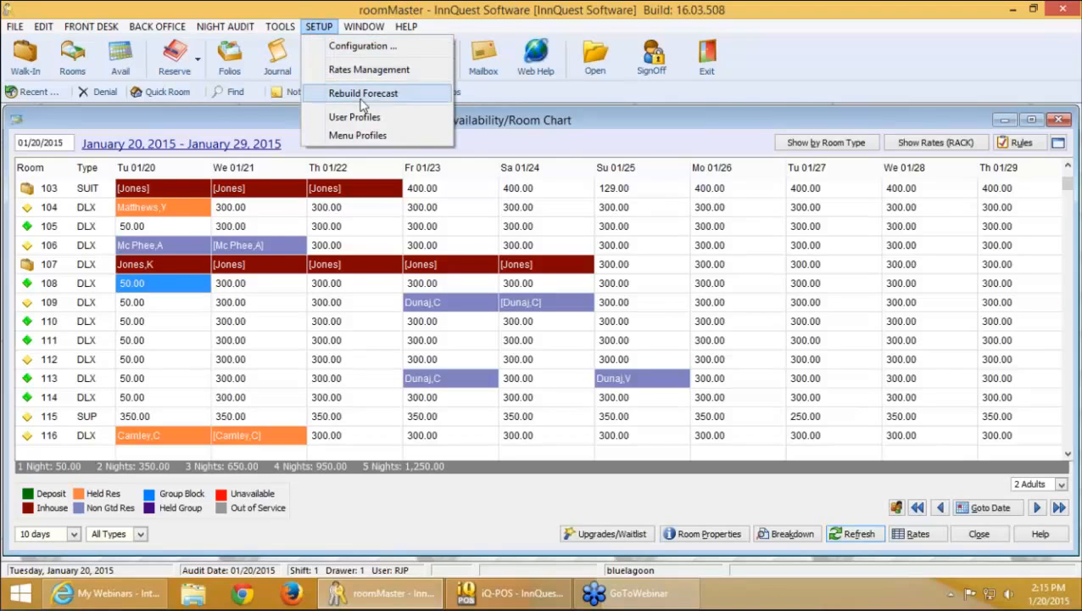
Check 'Allow Entry on Availability - Book By Room Number' in Reservations Rate Information, then close and cancel Configuration
{"action": "left_click", "coordinate": [355, 48]}
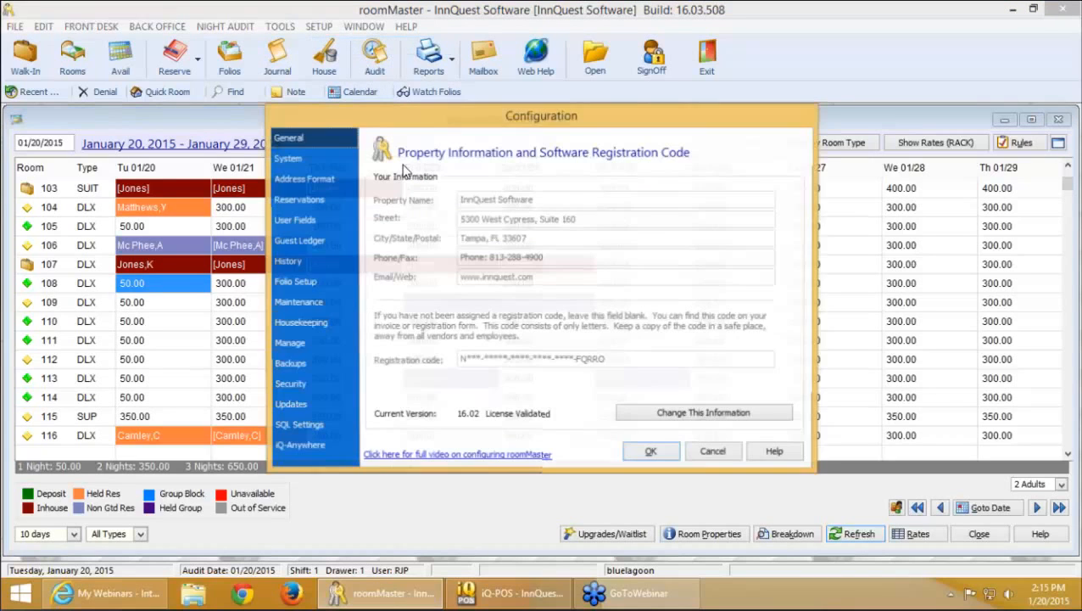
{"action": "left_click", "coordinate": [299, 198]}
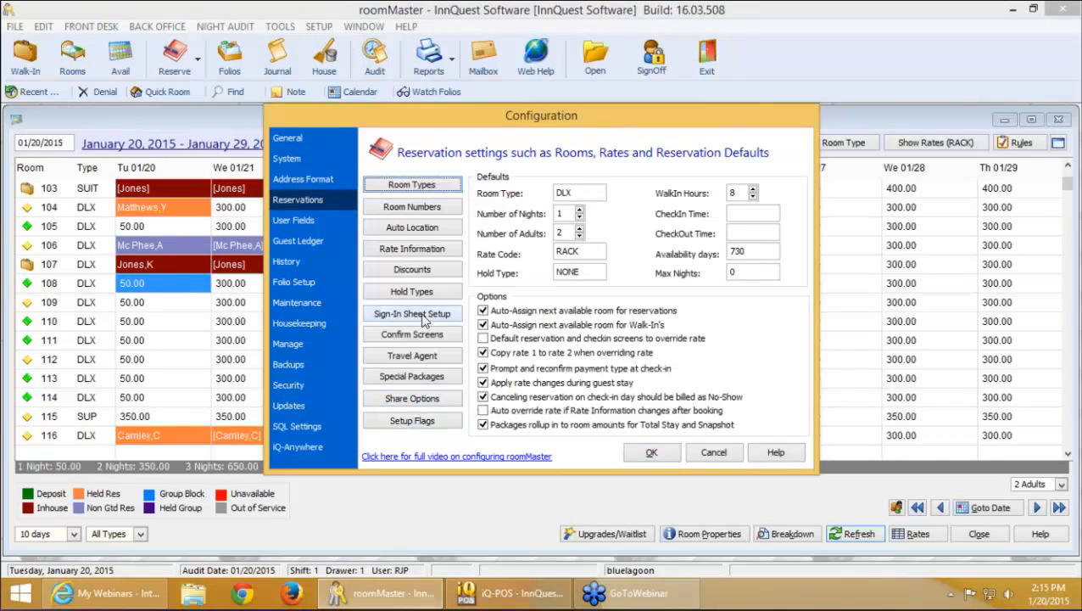
{"action": "left_click", "coordinate": [414, 250]}
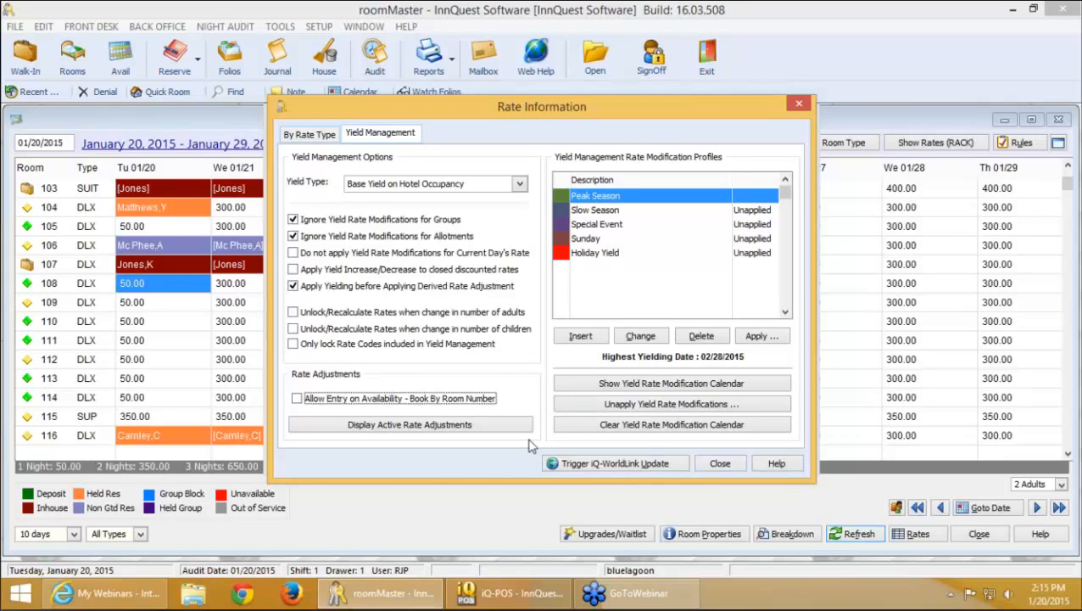
{"action": "left_click", "coordinate": [418, 402]}
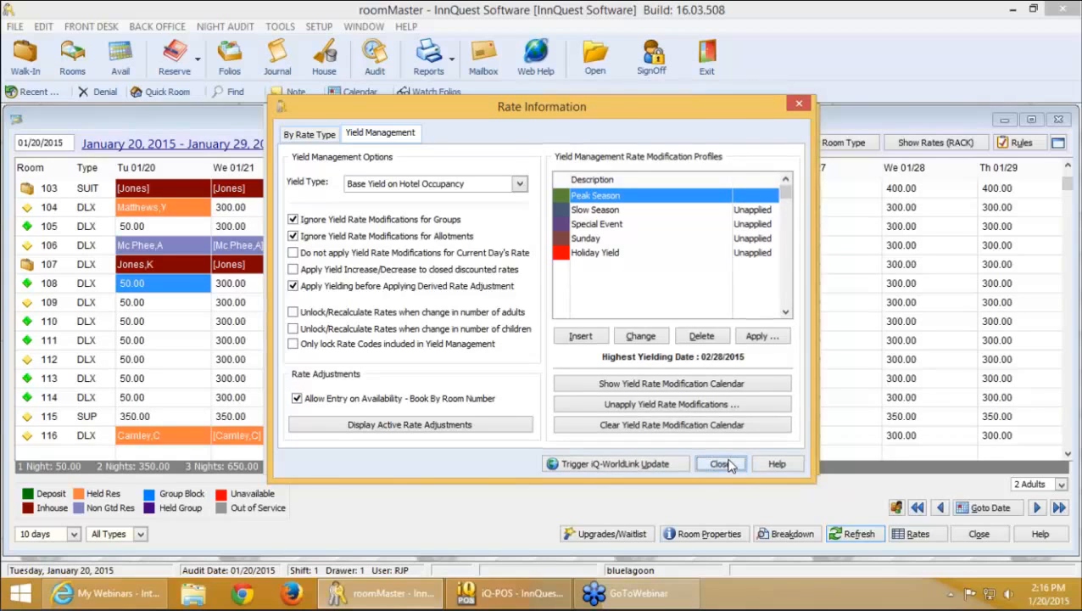
{"action": "left_click", "coordinate": [723, 464]}
{"action": "left_click", "coordinate": [715, 453]}
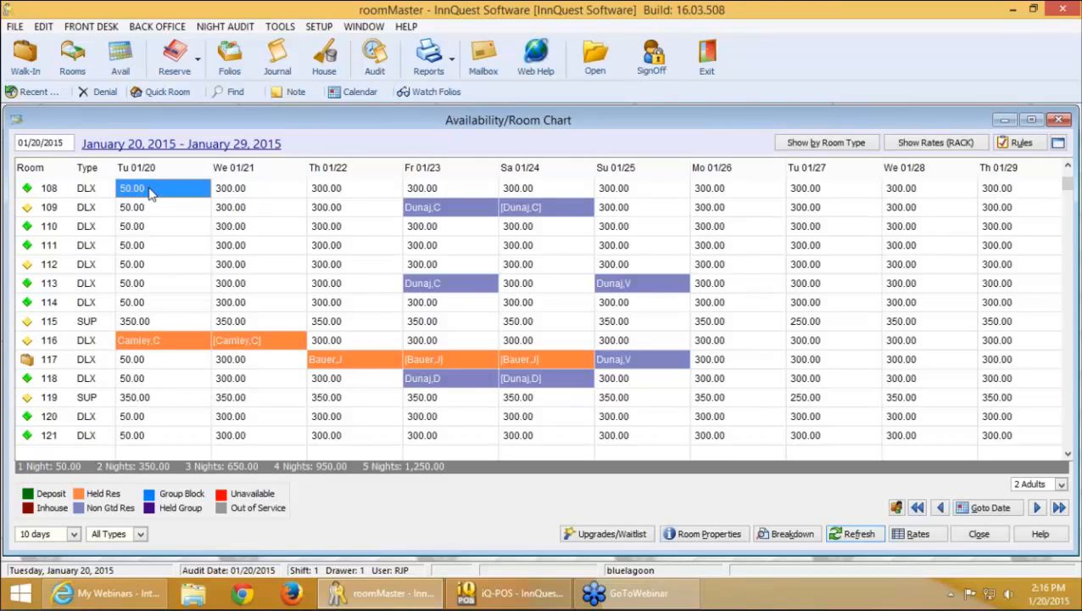
Lower the system audio volume
{"action": "key", "text": "XF86AudioLowerVolume"}
Close the room chart, start a new Letter Scheduler job, then cancel it without saving
{"action": "left_click", "coordinate": [1057, 120]}
{"action": "left_click", "coordinate": [158, 28]}
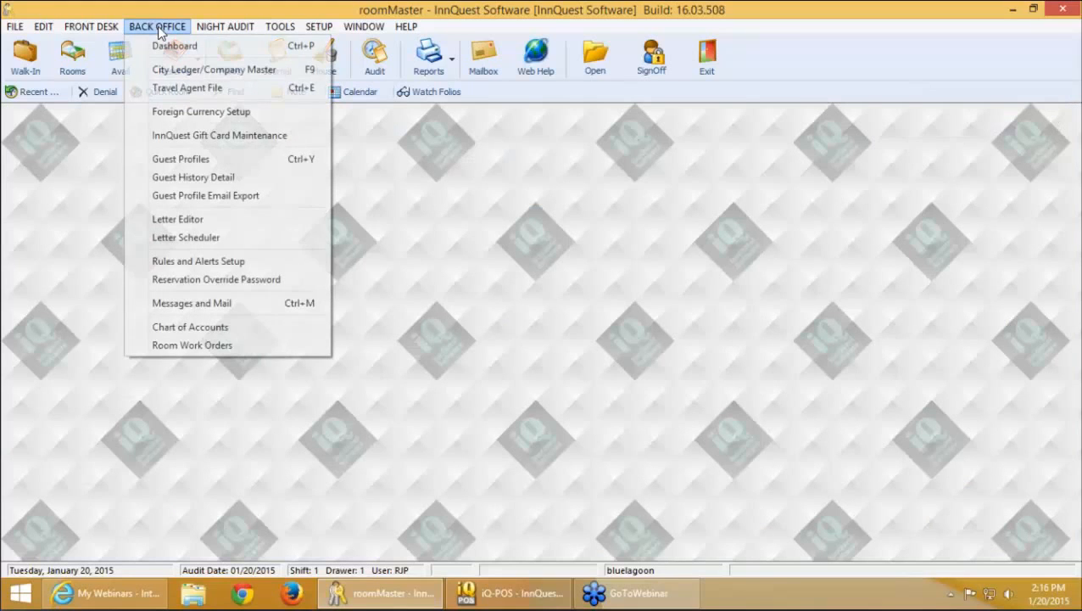
{"action": "left_click", "coordinate": [207, 239]}
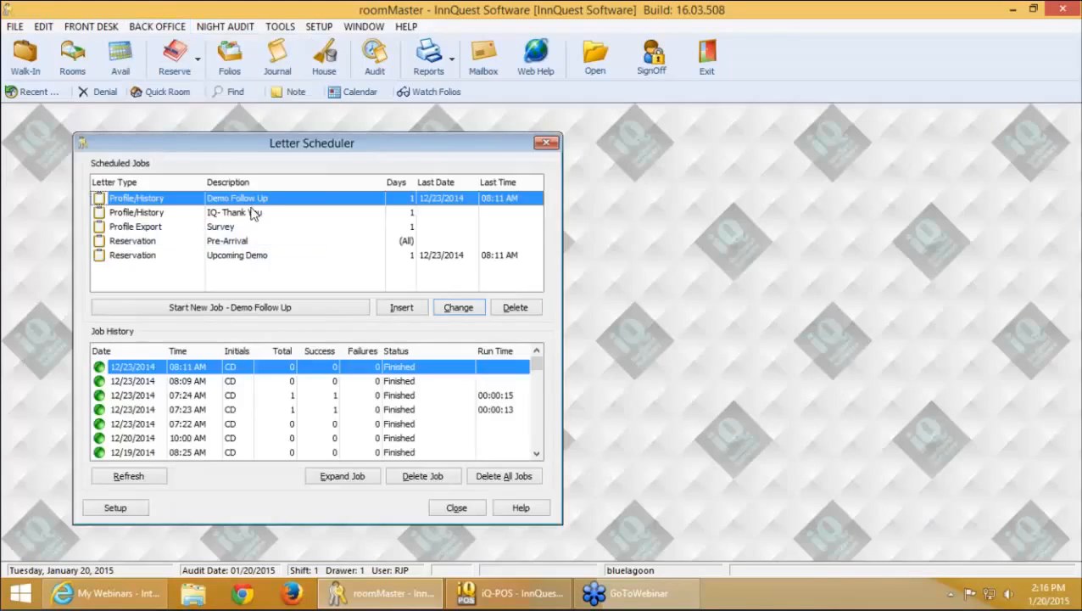
{"action": "left_click", "coordinate": [398, 309]}
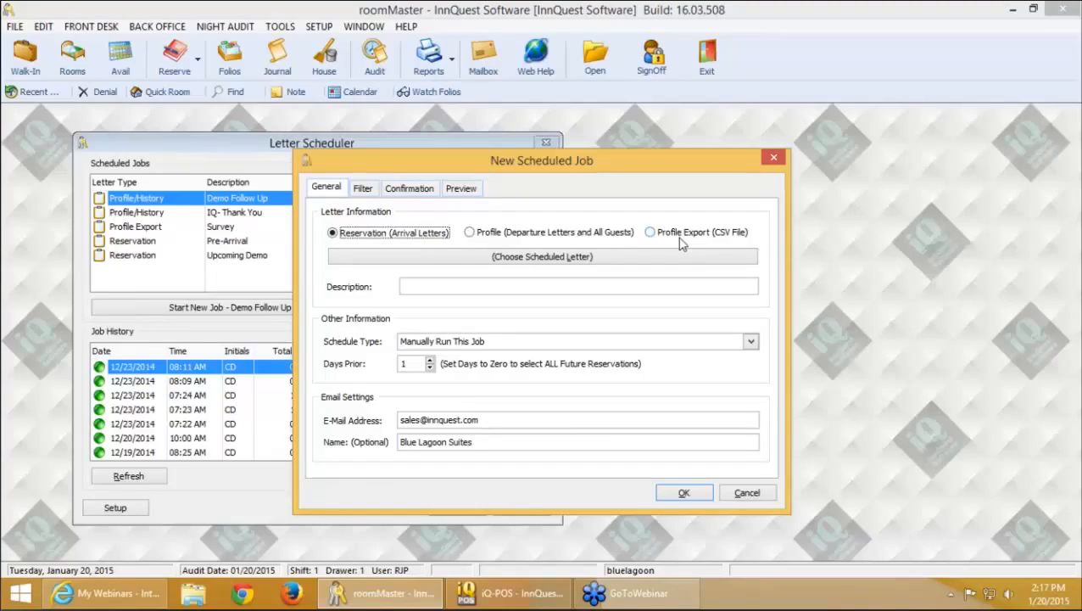
{"action": "key", "text": "Escape"}
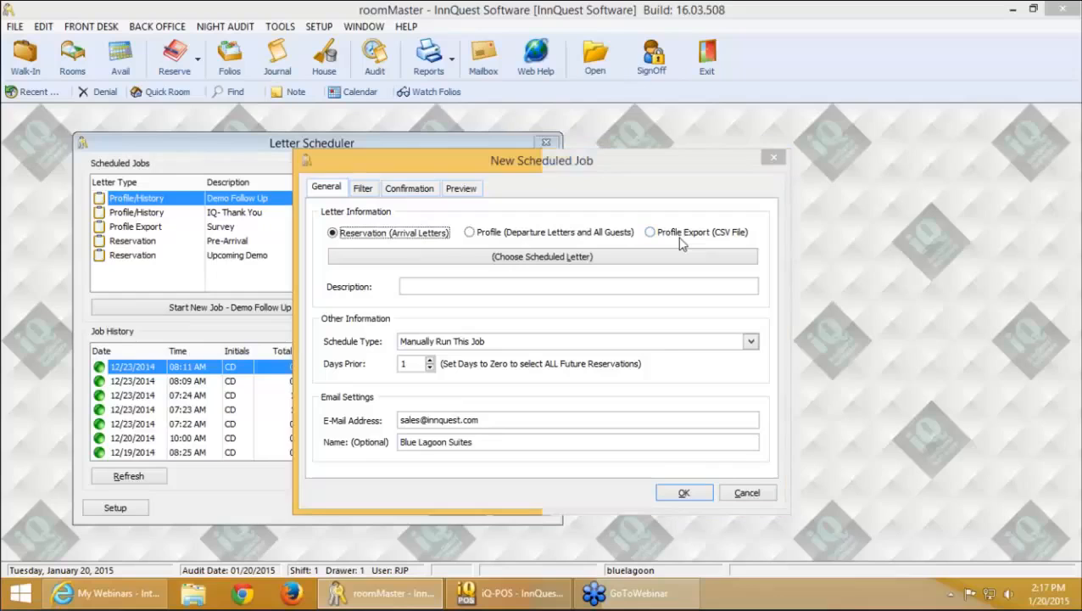
{"action": "key", "text": "Return"}
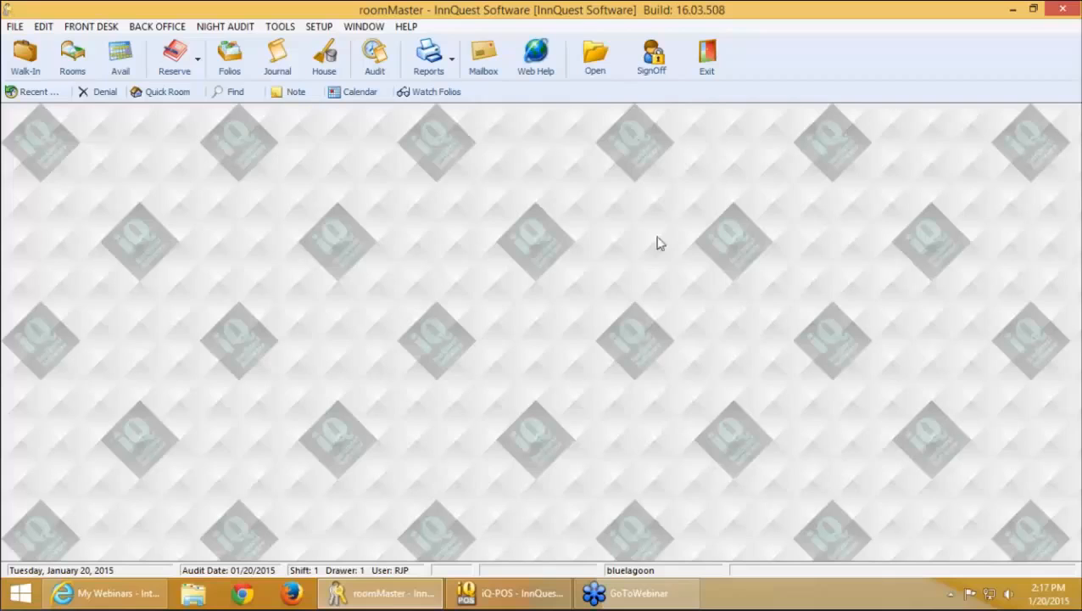
Run 'select email from vipfile' in Interactive SQL Report, returning 759 rows, then close the results
{"action": "left_click", "coordinate": [287, 27]}
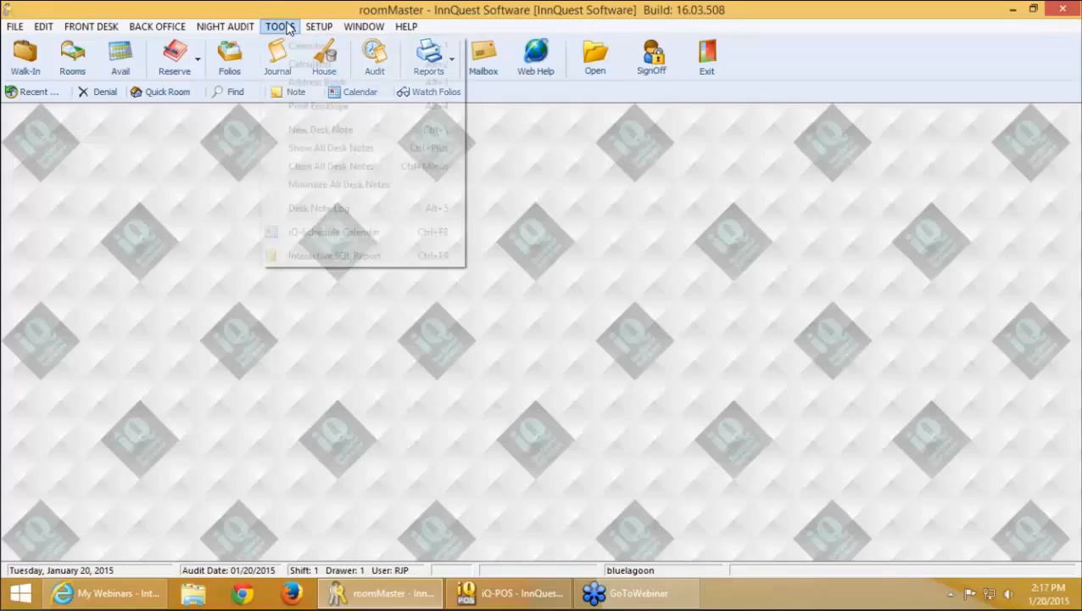
{"action": "left_click", "coordinate": [384, 257]}
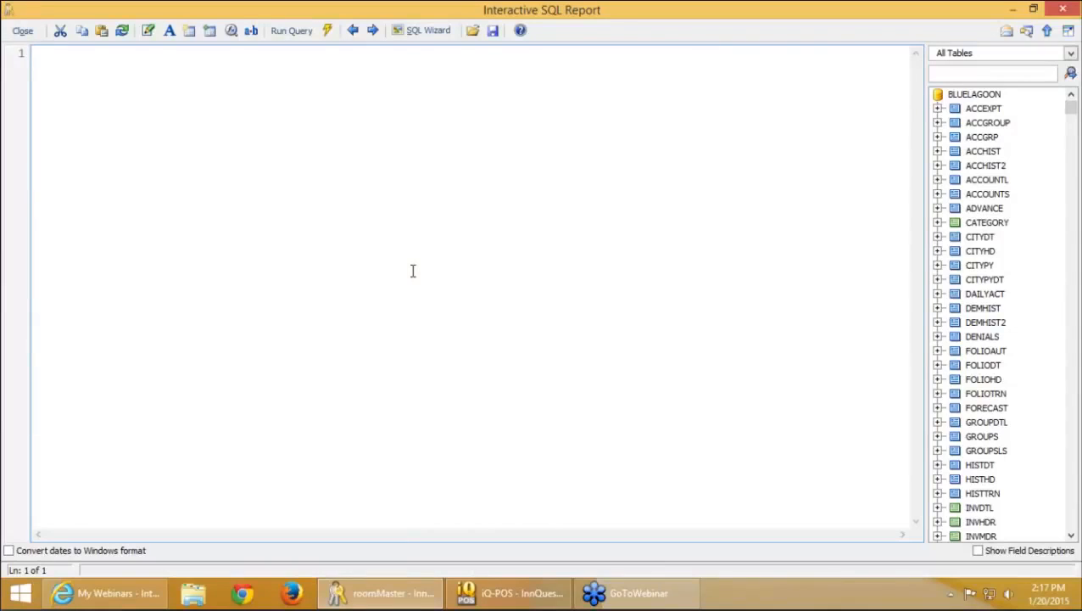
{"action": "type", "text": "select email from vipof"}
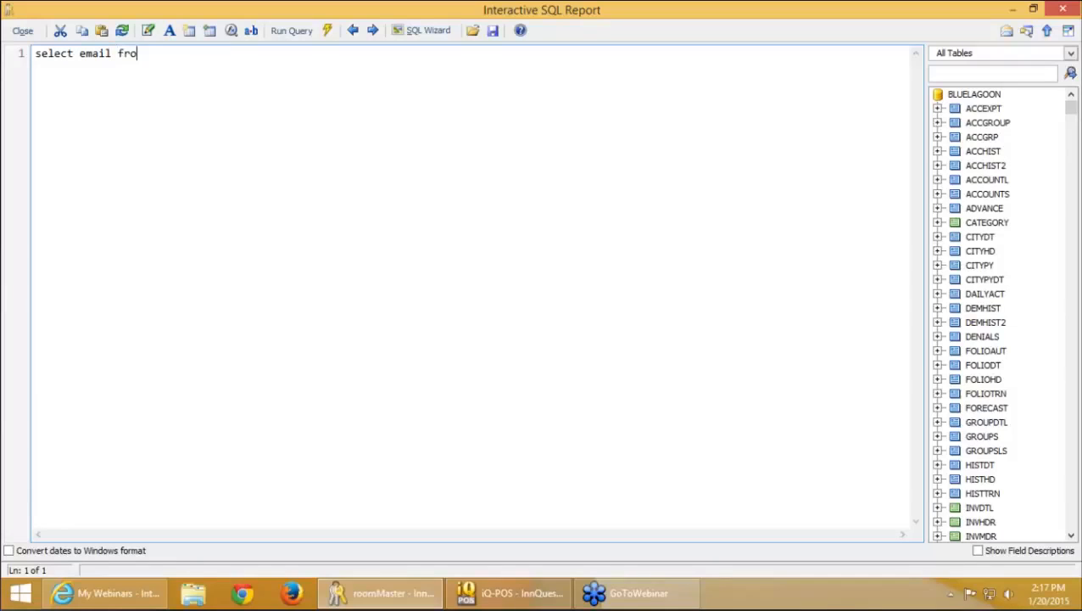
{"action": "key", "text": "BackSpace"}
{"action": "key", "text": "BackSpace"}
{"action": "type", "text": "file"}
{"action": "left_click", "coordinate": [311, 31]}
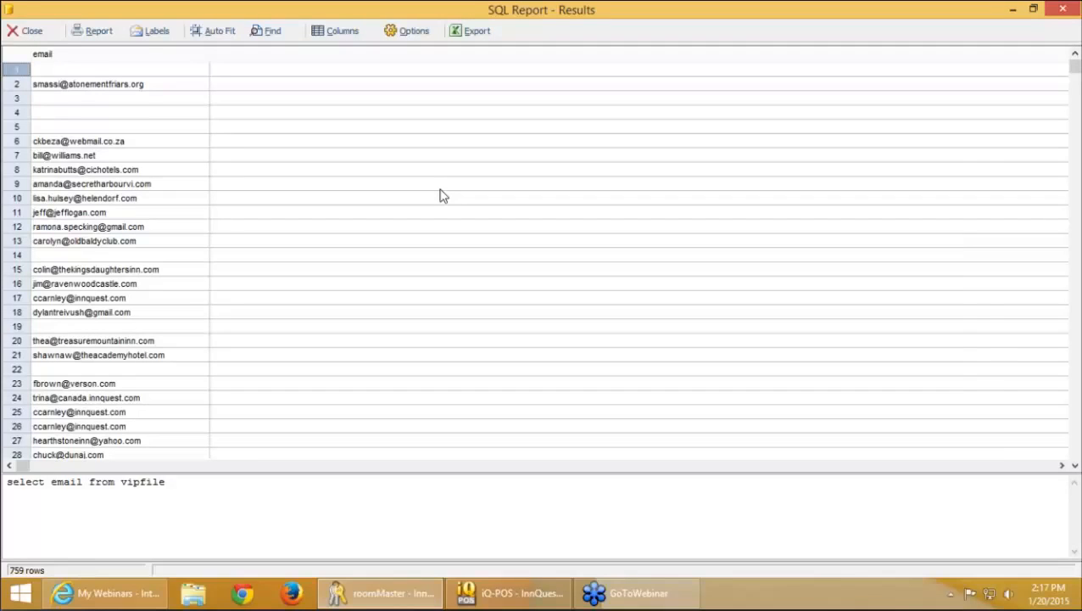
{"action": "key", "text": "Escape"}
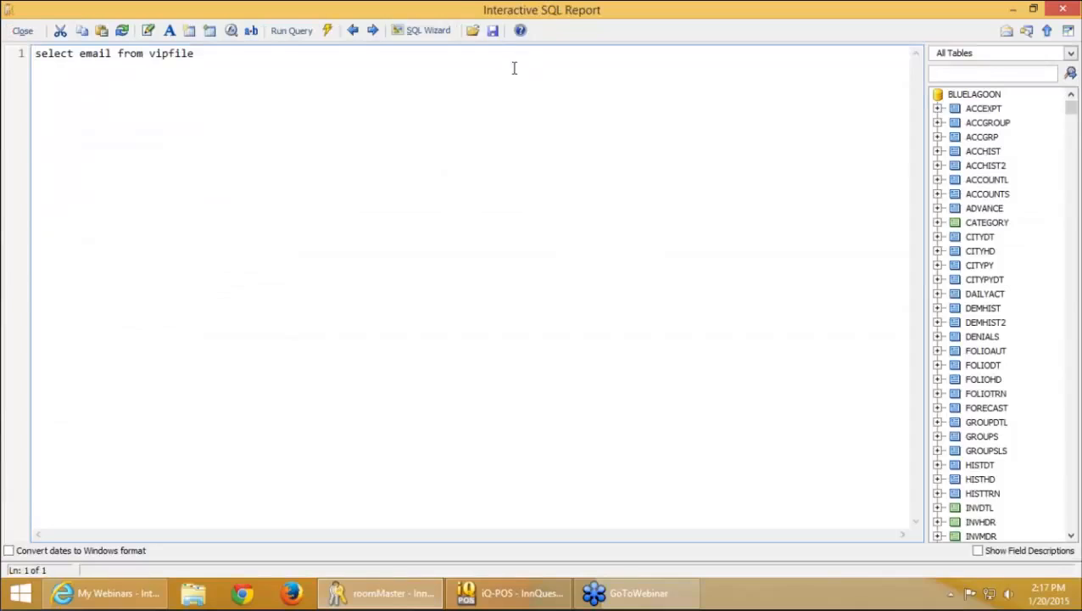
Load the saved HISTHD–VIPFILE guest query file and inspect its VIPFILE.SKIPMAIL = 0 condition
{"action": "left_click", "coordinate": [472, 34]}
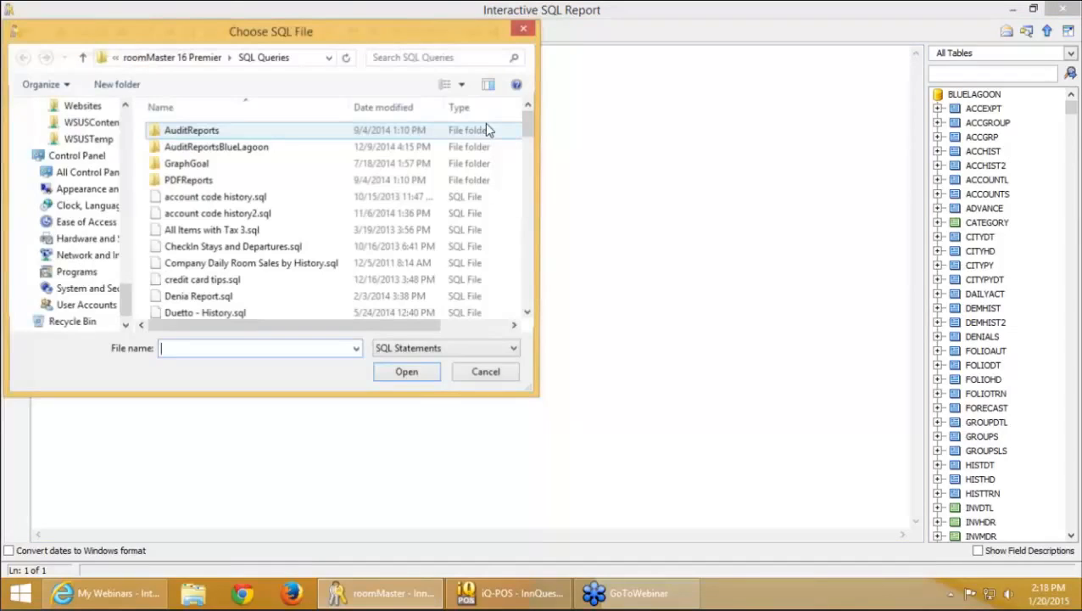
{"action": "scroll", "coordinate": [429, 255], "scroll_direction": "down", "scroll_amount": 5}
{"action": "double_click", "coordinate": [429, 260]}
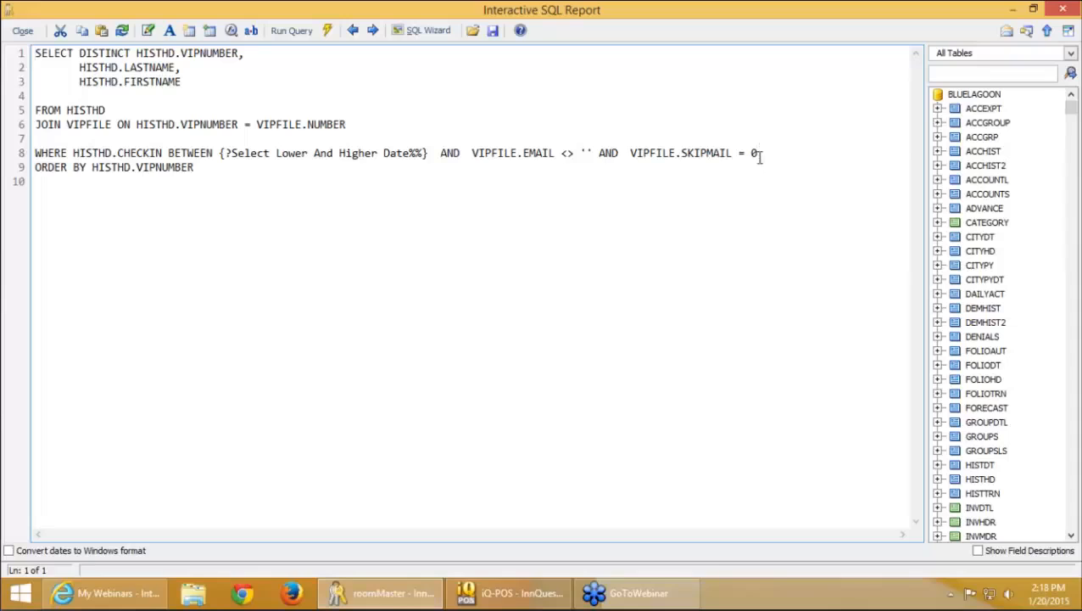
{"action": "left_click_drag", "start_coordinate": [761, 158], "coordinate": [614, 161]}
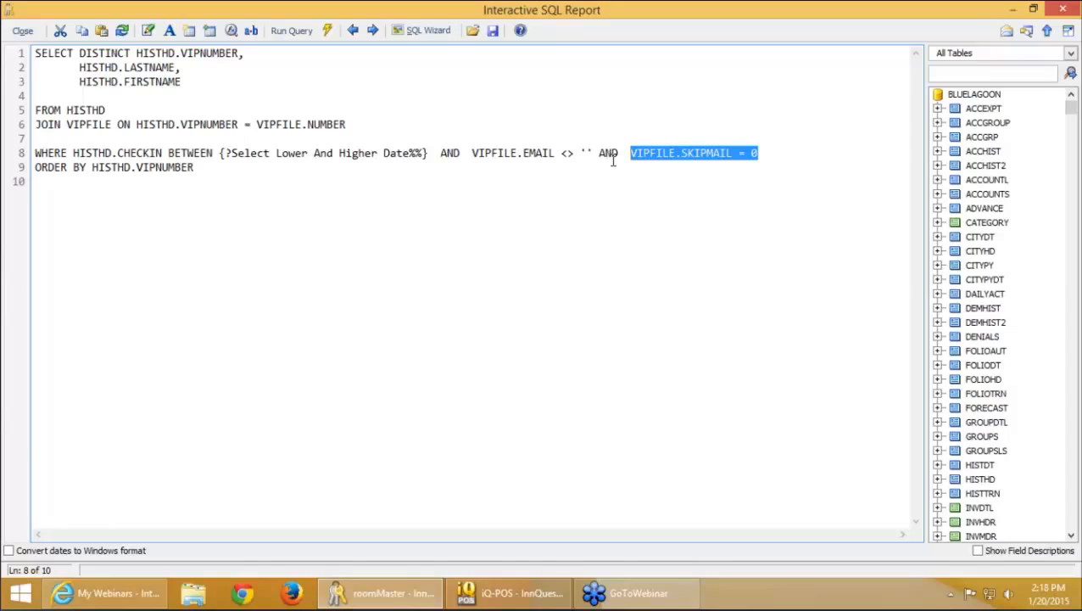
{"action": "left_click", "coordinate": [263, 174]}
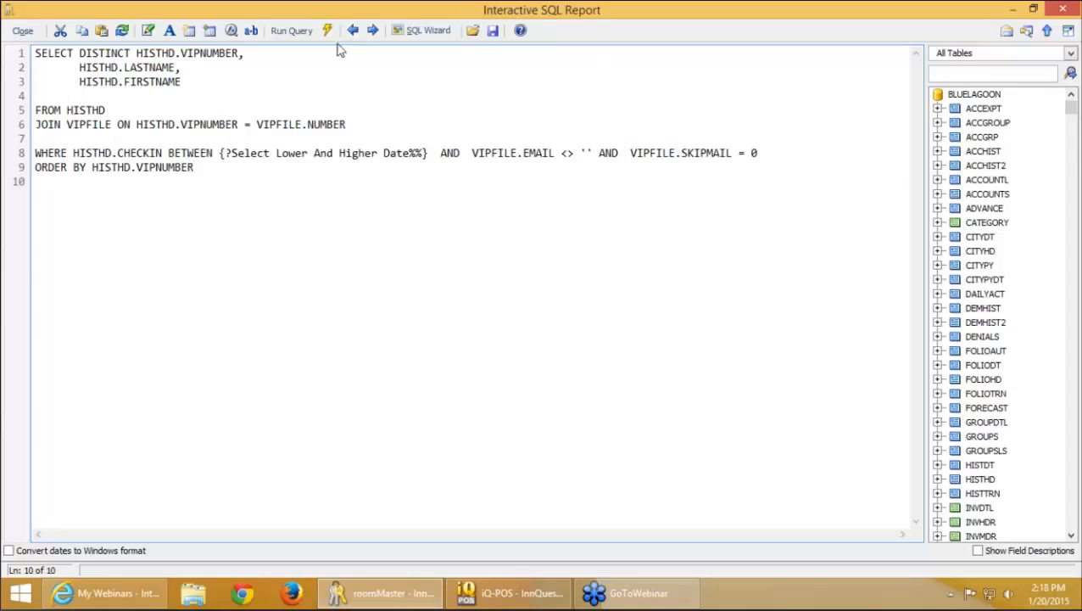
Run the guest query for Lower Date 12/20/2014 and Higher Date 12/26/2014, returning 13 guests
{"action": "left_click", "coordinate": [299, 32]}
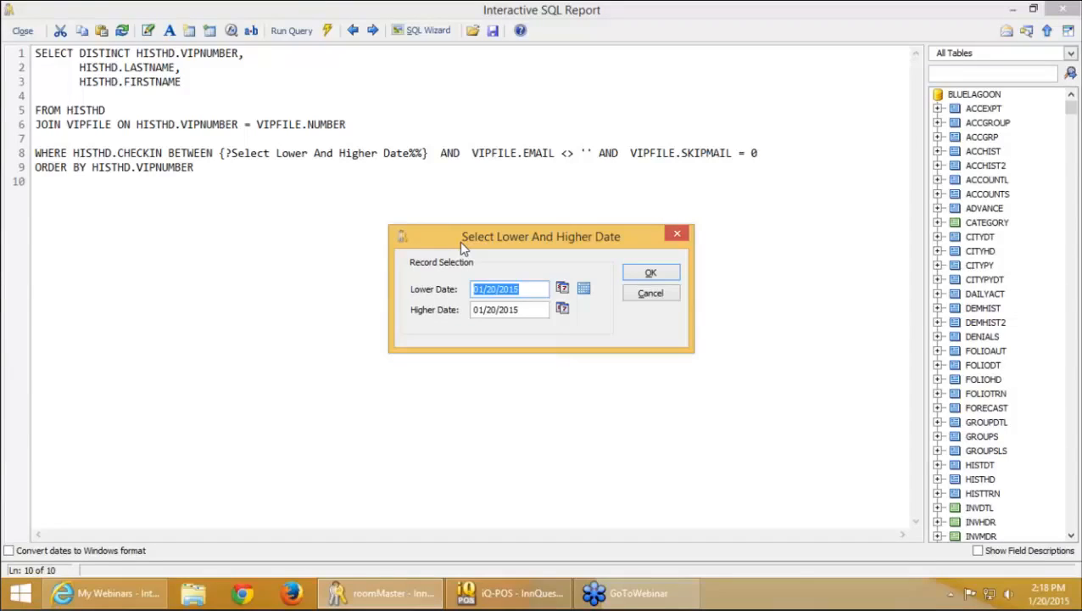
{"action": "type", "text": "12/20/"}
{"action": "type", "text": "2014"}
{"action": "key", "text": "Tab"}
{"action": "type", "text": "1"}
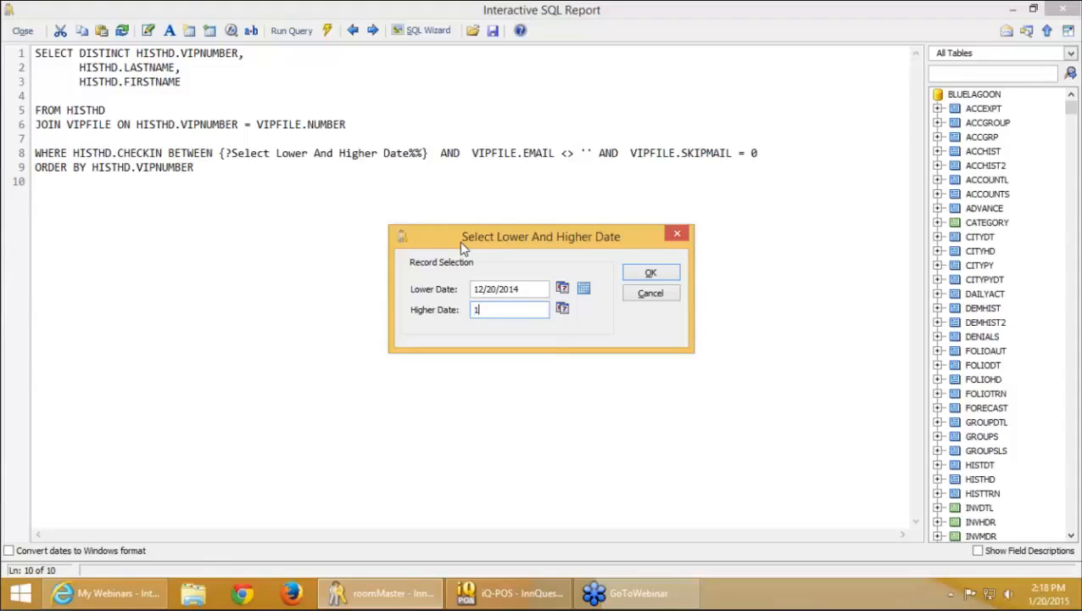
{"action": "type", "text": "2/26/2014"}
{"action": "key", "text": "Tab"}
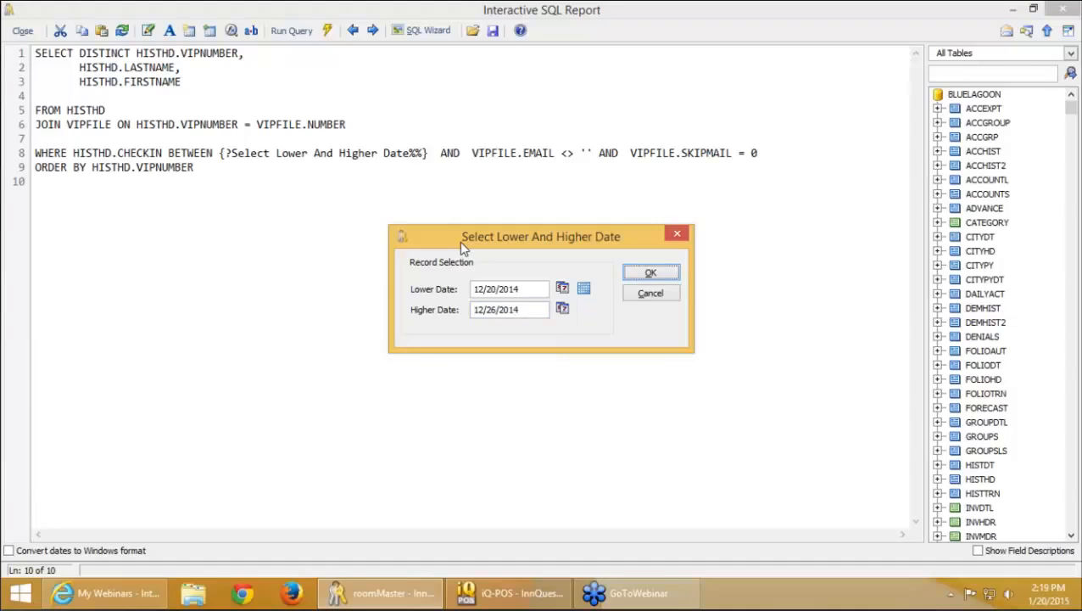
{"action": "key", "text": "XF86AudioRaiseVolume"}
{"action": "key", "text": "XF86AudioRaiseVolume"}
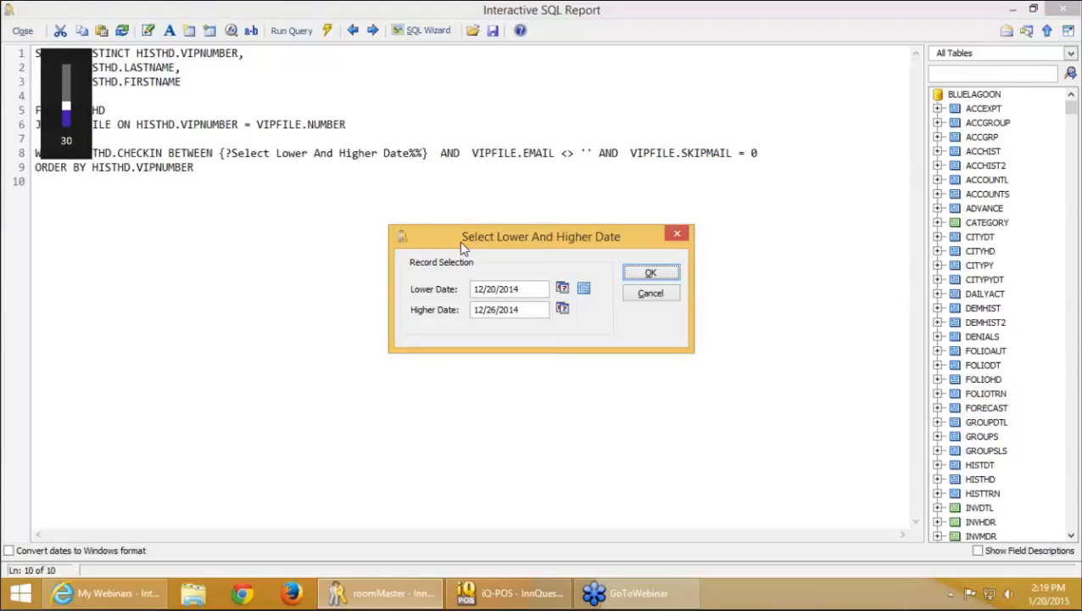
{"action": "key", "text": "XF86AudioRaiseVolume"}
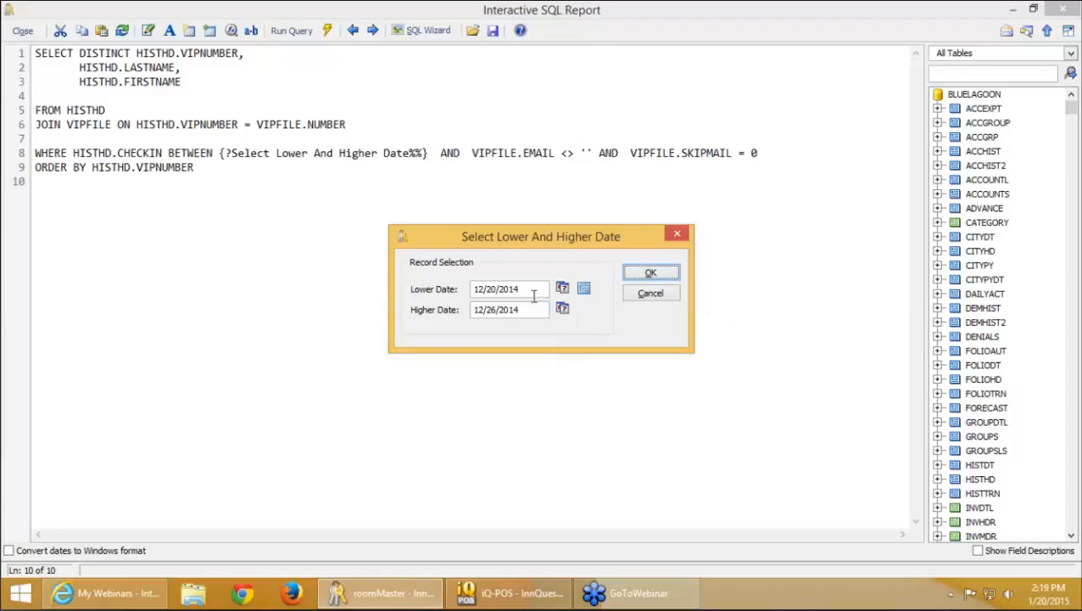
{"action": "left_click", "coordinate": [649, 273]}
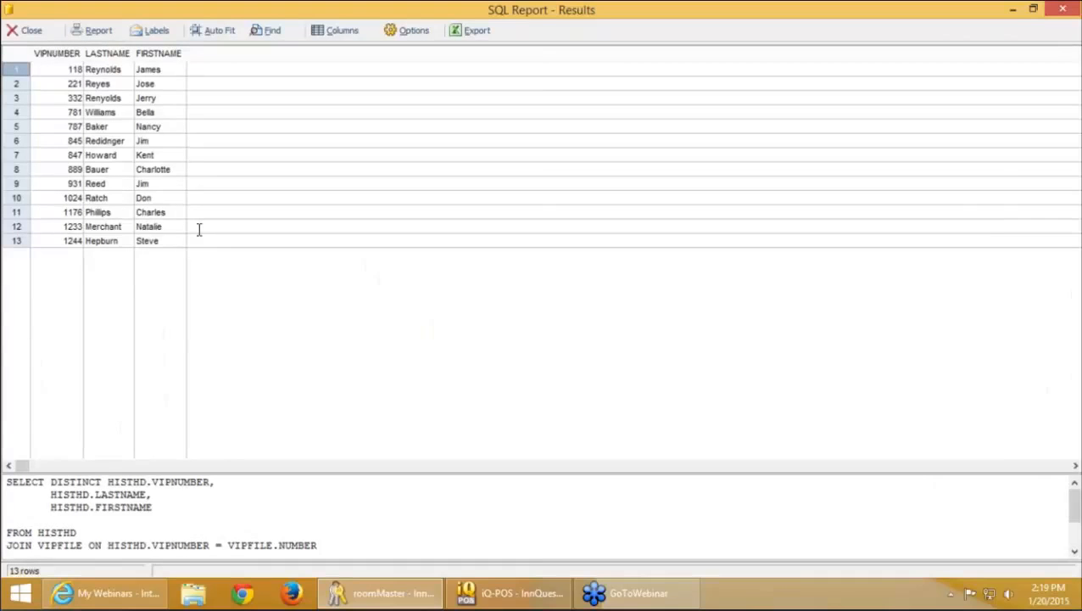
{"action": "key", "text": "Escape"}
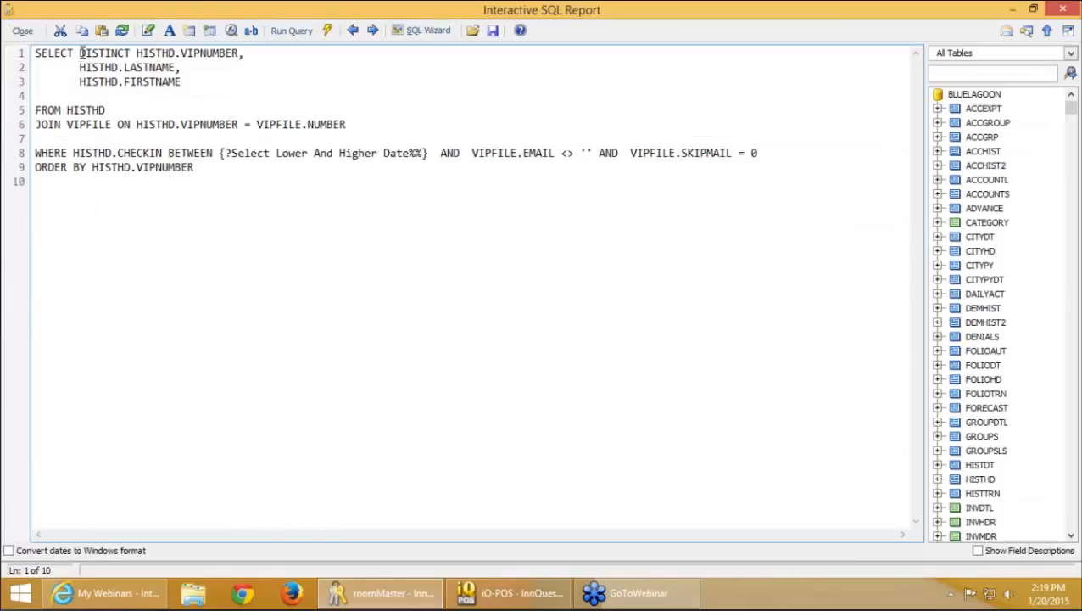
Insert 'EMAIL,' before DISTINCT in the guest query's select list
{"action": "type", "text": "EMNAIL,"}
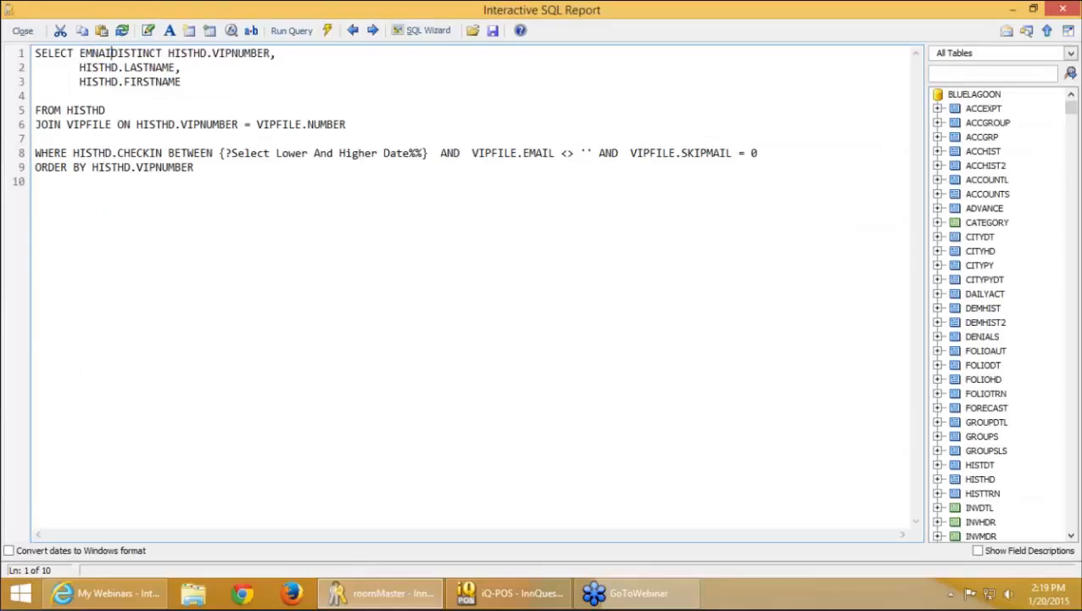
{"action": "key", "text": "BackSpace"}
{"action": "key", "text": "BackSpace"}
{"action": "key", "text": "BackSpace"}
{"action": "key", "text": "BackSpace"}
{"action": "key", "text": "BackSpace"}
{"action": "type", "text": "AIL"}
{"action": "key", "text": "BackSpace"}
{"action": "key", "text": "BackSpace"}
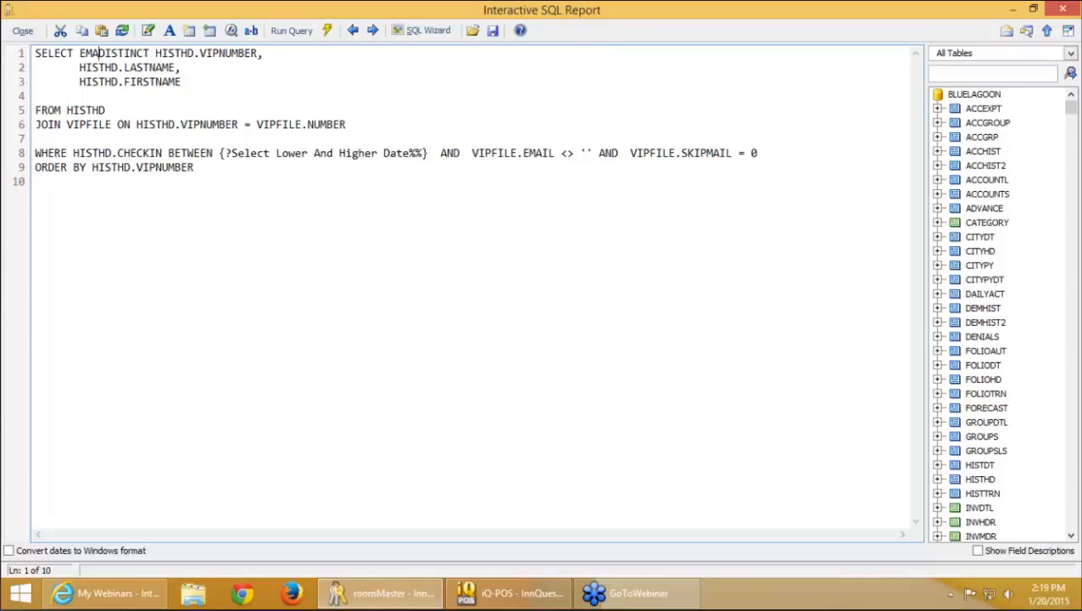
{"action": "type", "text": "IL"}
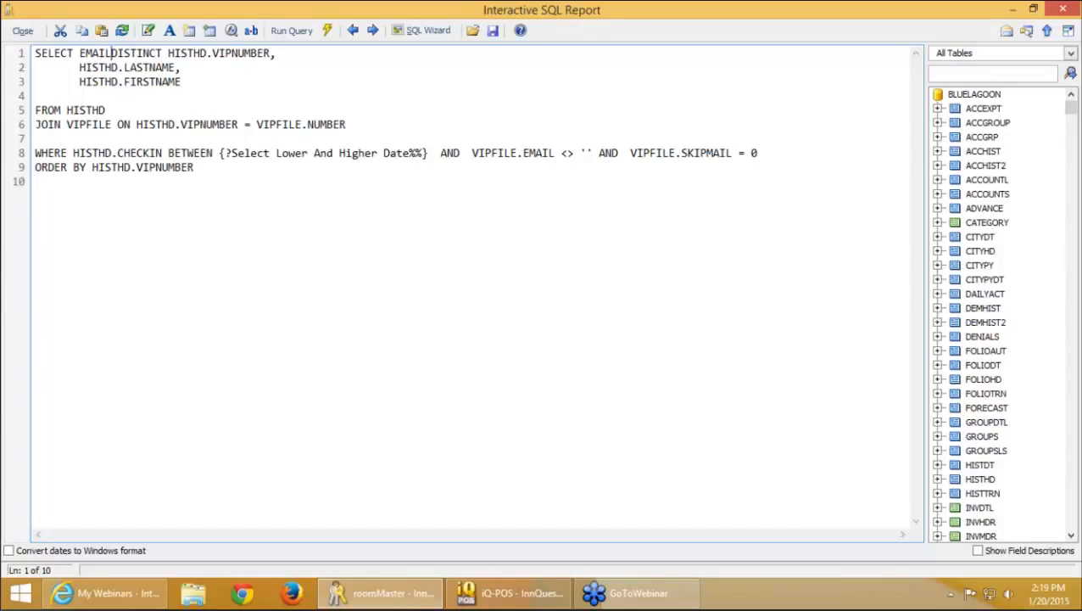
{"action": "type", "text": ","}
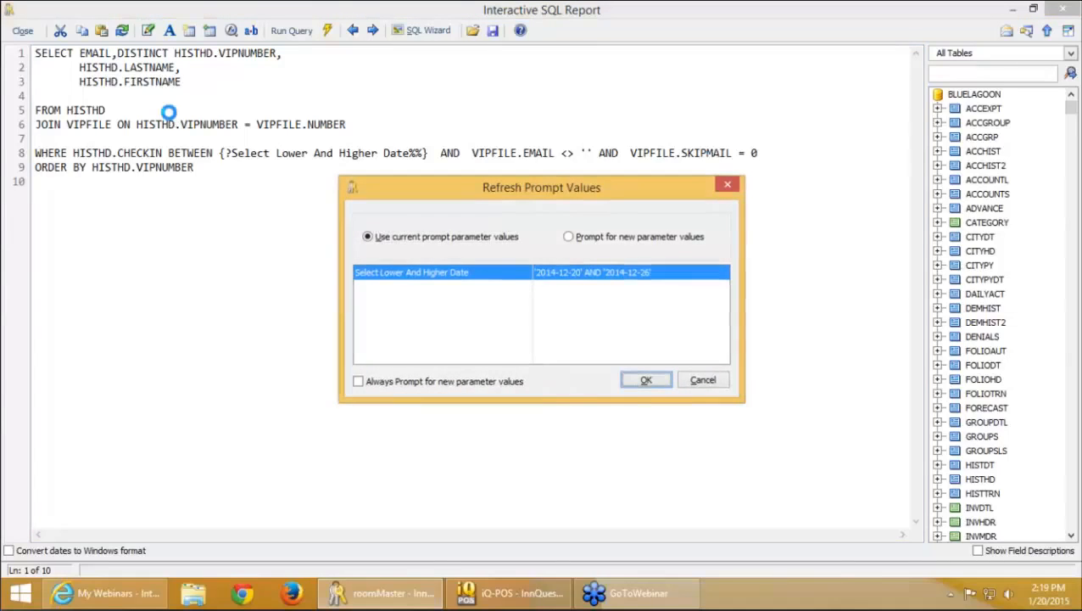
Run the query, then after the syntax error delete DISTINCT and EMAIL from line 1
{"action": "key", "text": "Return"}
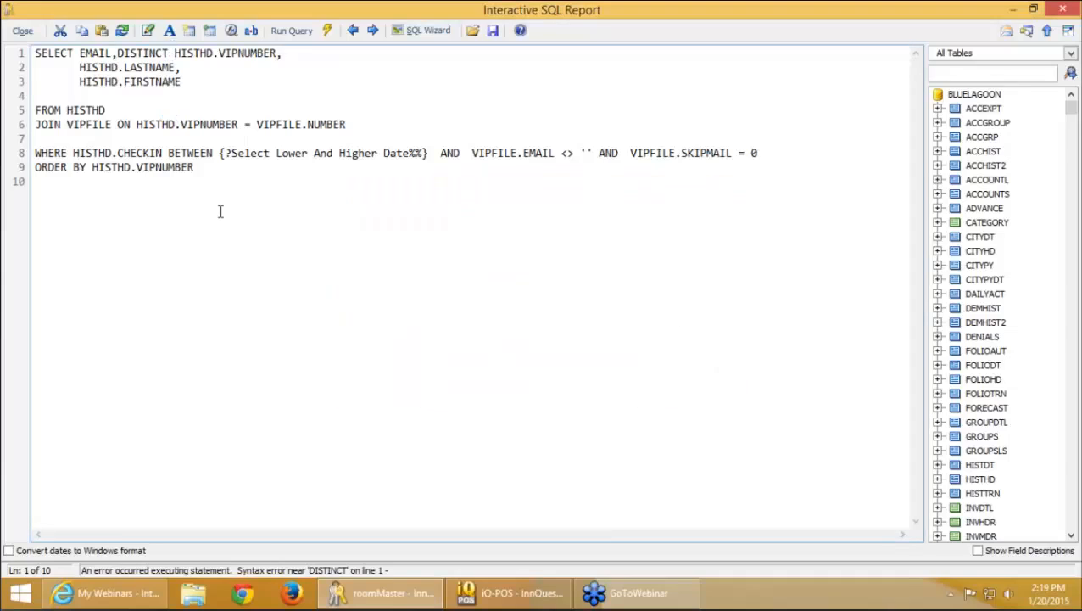
{"action": "key", "text": "BackSpace"}
{"action": "key", "text": "BackSpace"}
{"action": "key", "text": "BackSpace"}
{"action": "key", "text": "BackSpace"}
{"action": "key", "text": "BackSpace"}
{"action": "key", "text": "BackSpace"}
{"action": "key", "text": "BackSpace"}
{"action": "key", "text": "BackSpace"}
{"action": "key", "text": "BackSpace"}
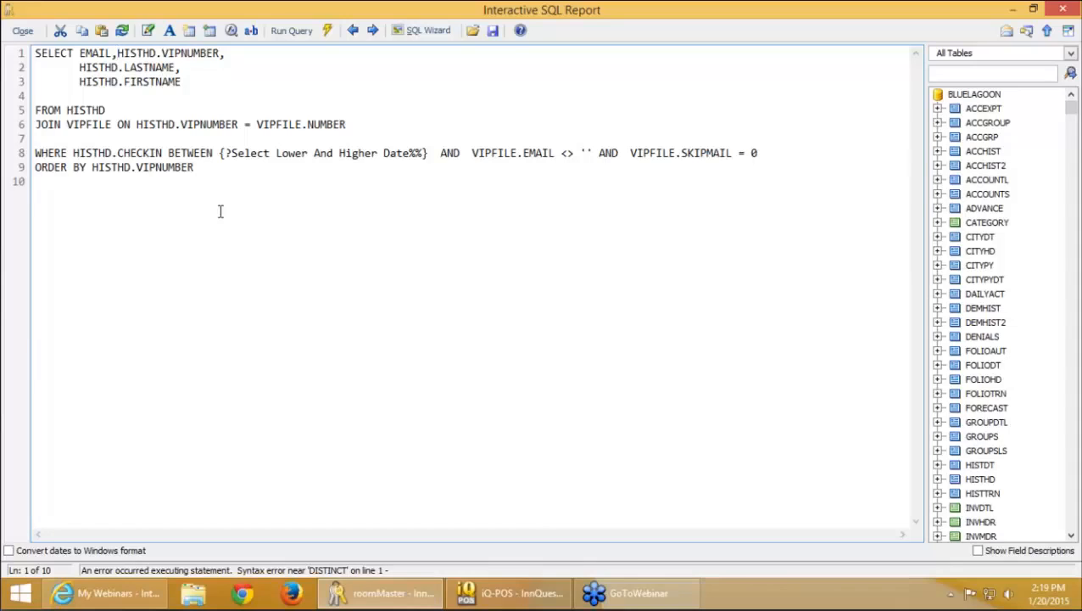
{"action": "key", "text": "BackSpace"}
{"action": "key", "text": "BackSpace"}
{"action": "key", "text": "BackSpace"}
{"action": "key", "text": "BackSpace"}
{"action": "key", "text": "BackSpace"}
{"action": "key", "text": "BackSpace"}
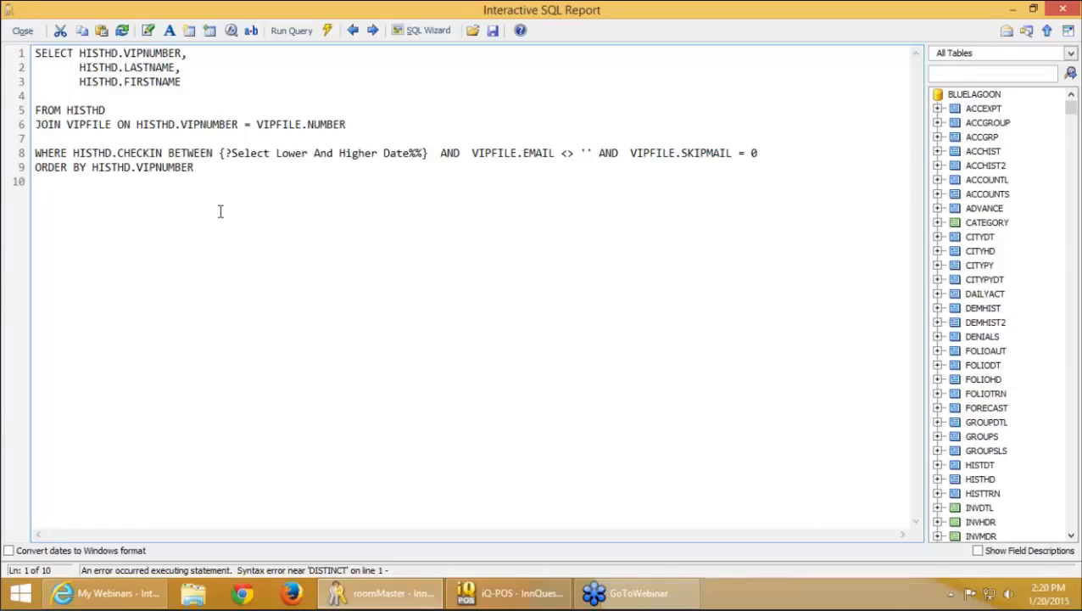
Run the guest-history query, keeping the current date range values
{"action": "key", "text": "shift+Right"}
{"action": "key", "text": "shift+Right"}
{"action": "key", "text": "shift+Right"}
{"action": "key", "text": "shift+Right"}
{"action": "key", "text": "shift+Right"}
{"action": "key", "text": "shift+Right"}
{"action": "key", "text": "shift+Right"}
{"action": "key", "text": "shift+Right"}
{"action": "key", "text": "shift+Right"}
{"action": "key", "text": "shift+Right"}
{"action": "key", "text": "shift+Right"}
{"action": "key", "text": "shift+Right"}
{"action": "key", "text": "shift+Right"}
{"action": "key", "text": "shift+Right"}
{"action": "key", "text": "shift+Right"}
{"action": "key", "text": "shift+Right"}
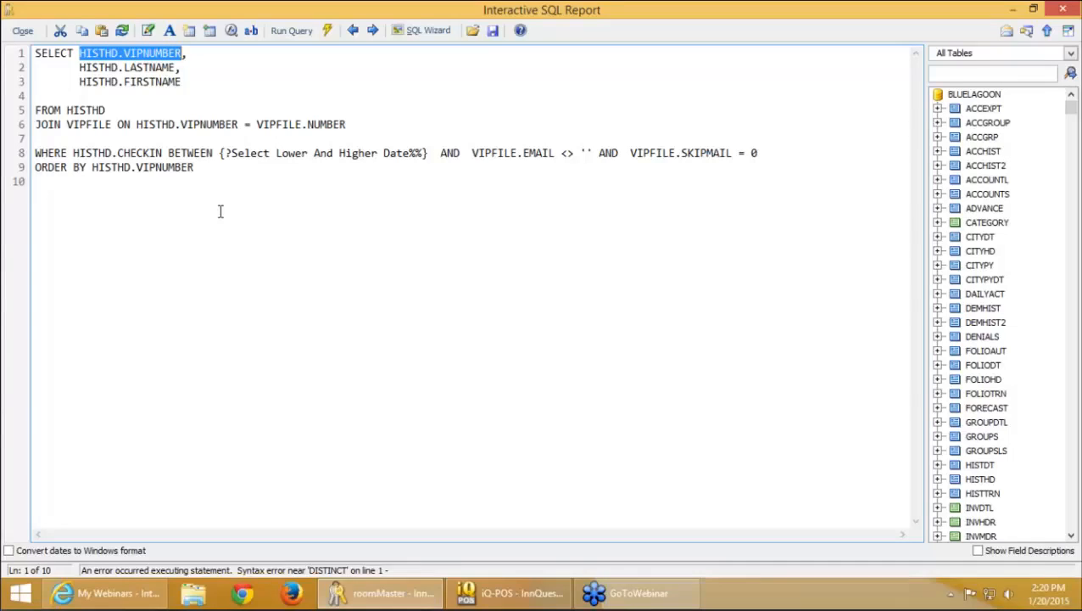
{"action": "key", "text": "F5"}
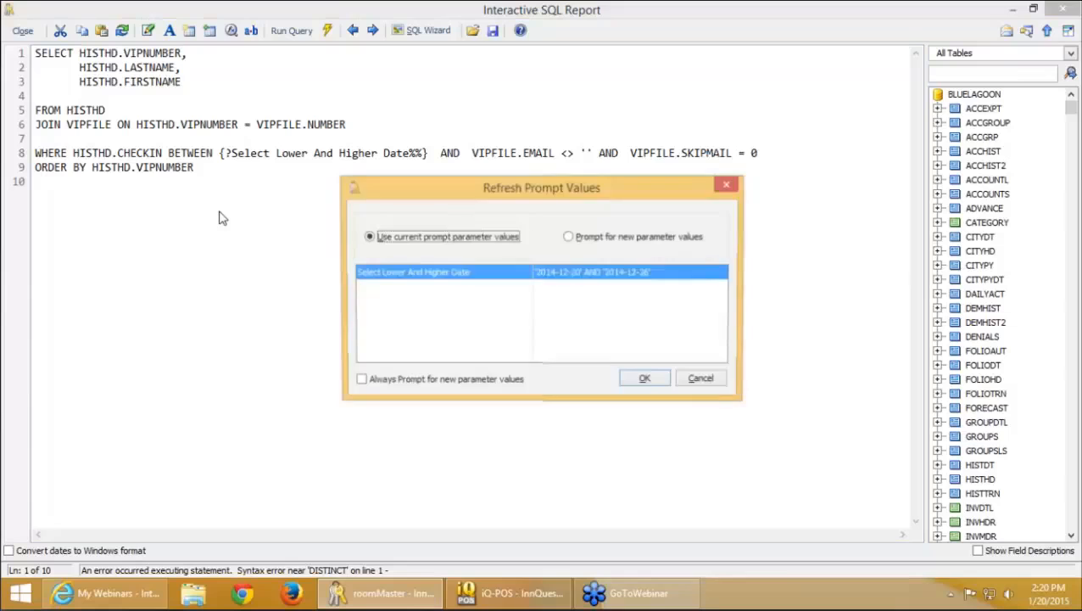
{"action": "key", "text": "Return"}
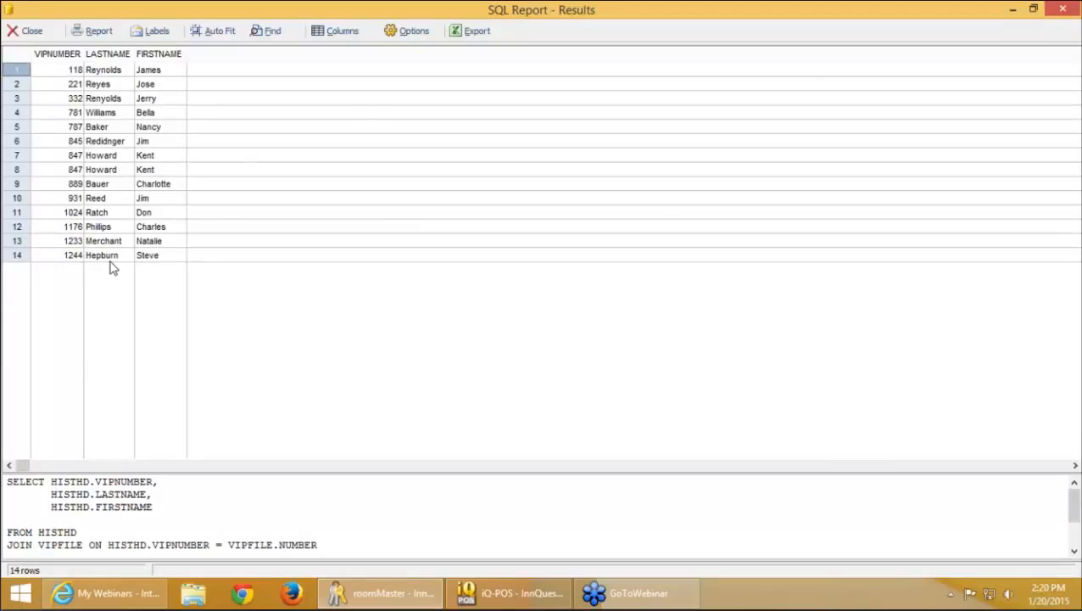
Export the 14 result rows as Christmas Week.csv to the Desktop in CSV format
{"action": "left_click", "coordinate": [478, 34]}
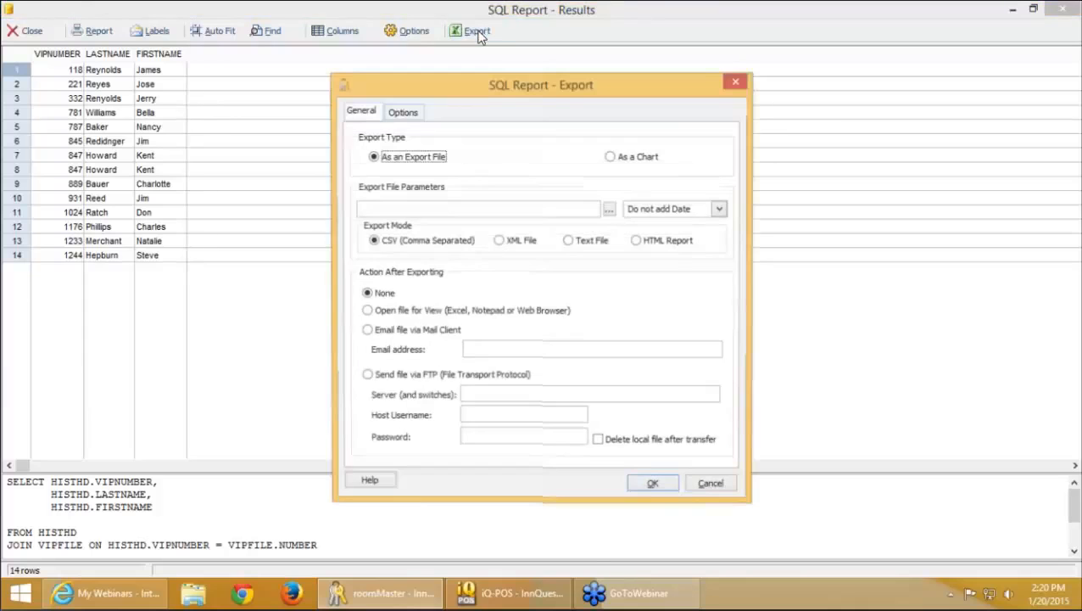
{"action": "left_click", "coordinate": [608, 210]}
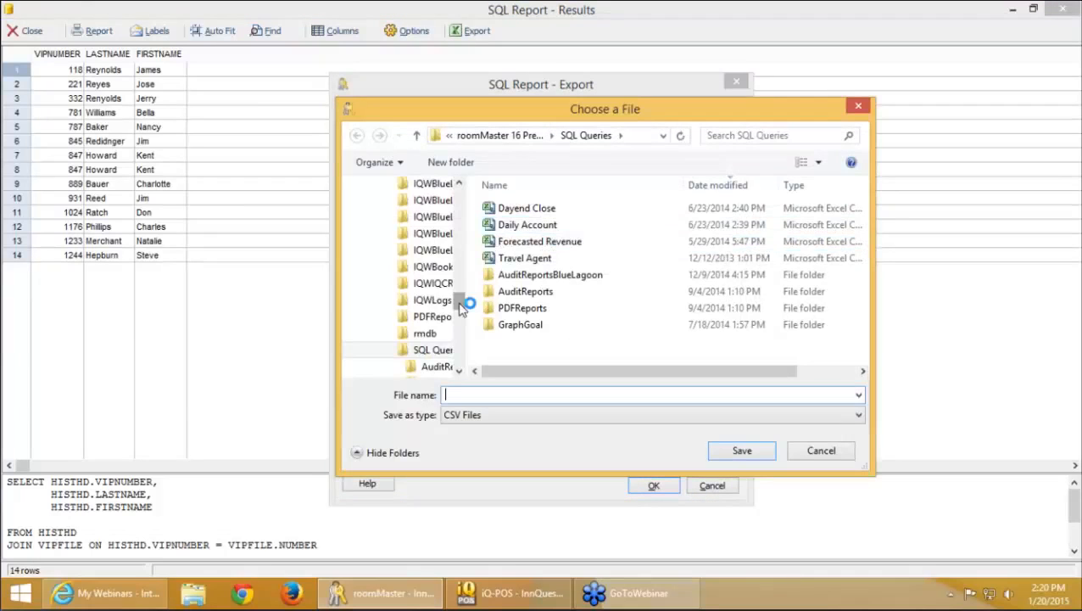
{"action": "left_click_drag", "start_coordinate": [461, 307], "coordinate": [474, 194]}
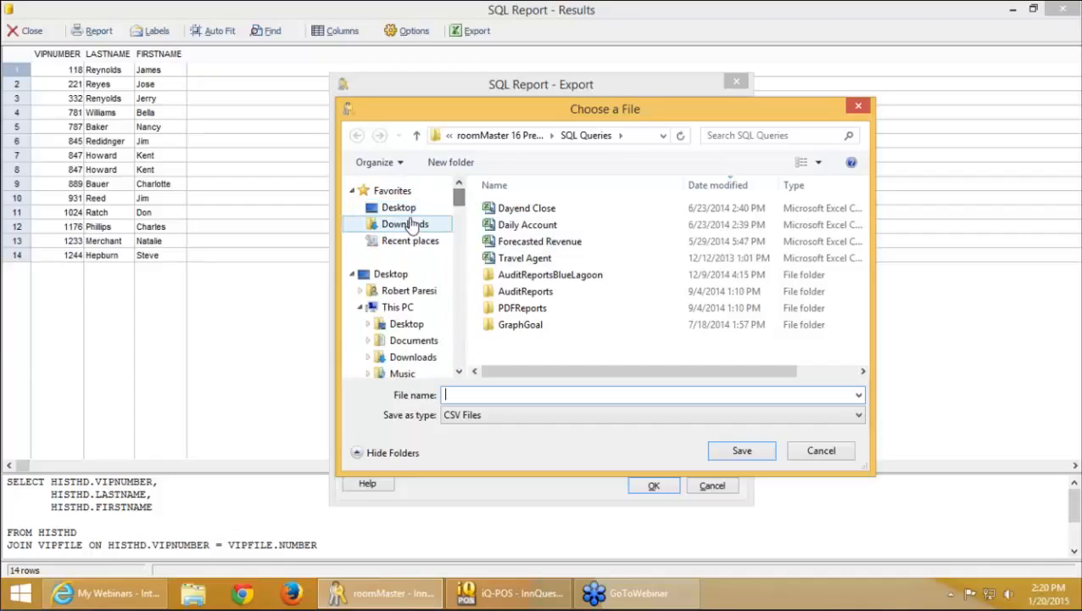
{"action": "left_click", "coordinate": [400, 208]}
{"action": "type", "text": "Ch"}
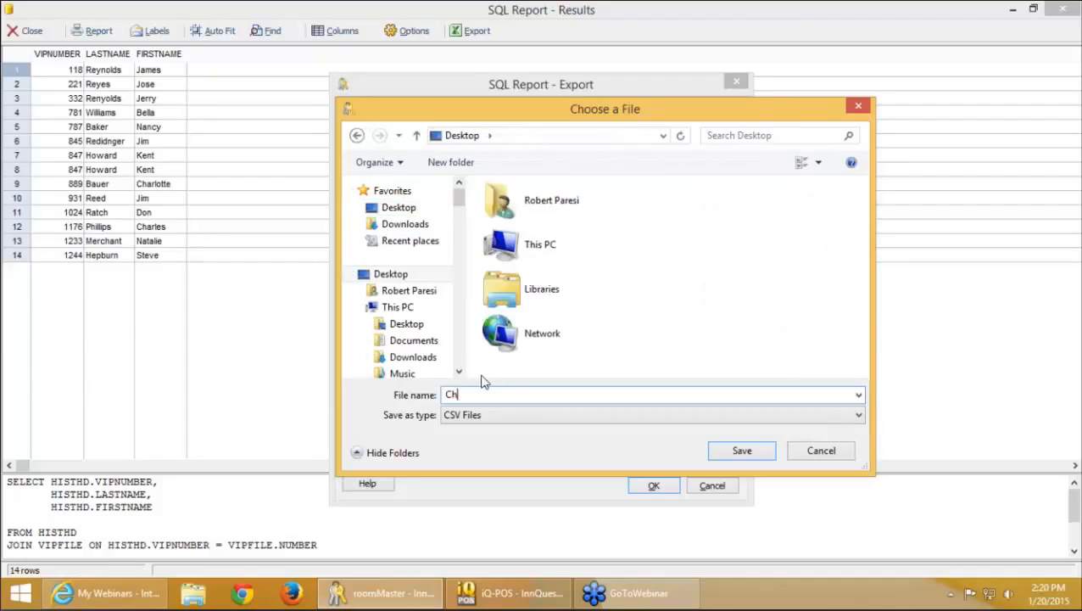
{"action": "type", "text": "ristmas Week"}
{"action": "left_click", "coordinate": [740, 451]}
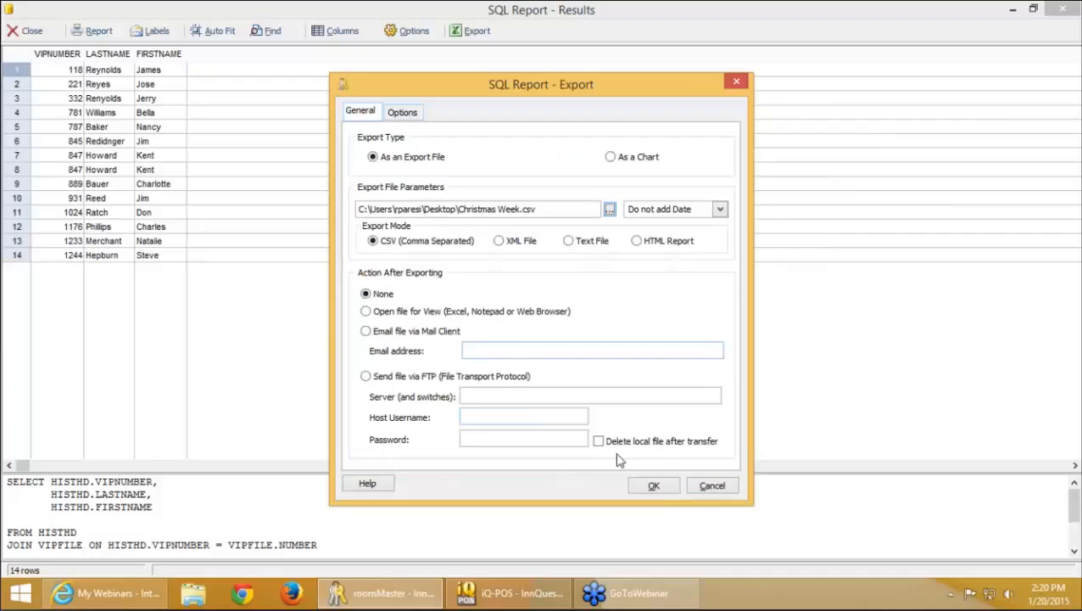
{"action": "left_click", "coordinate": [656, 487]}
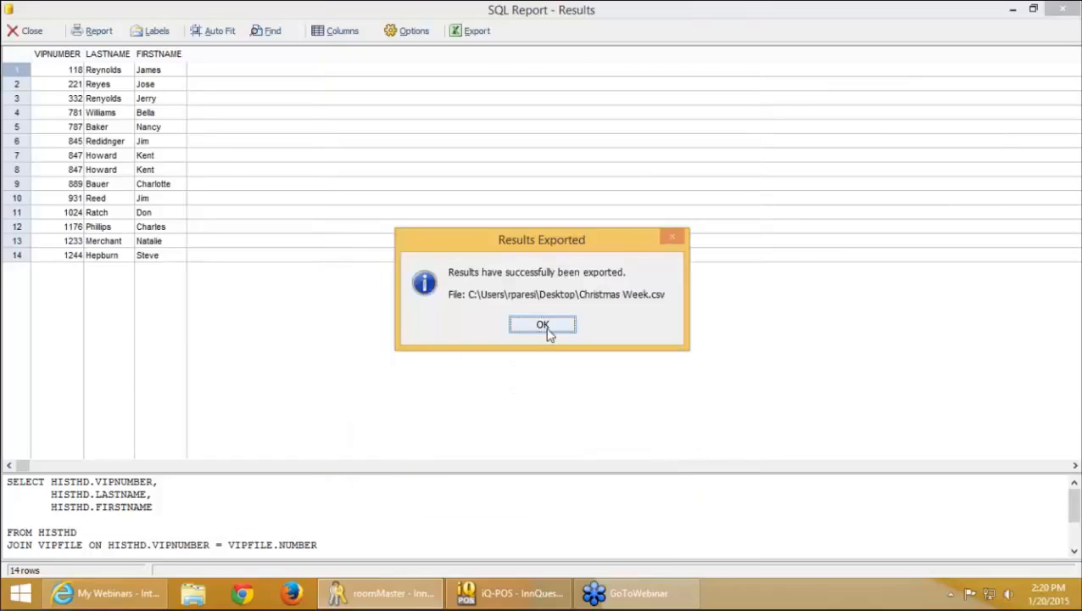
{"action": "left_click", "coordinate": [548, 329]}
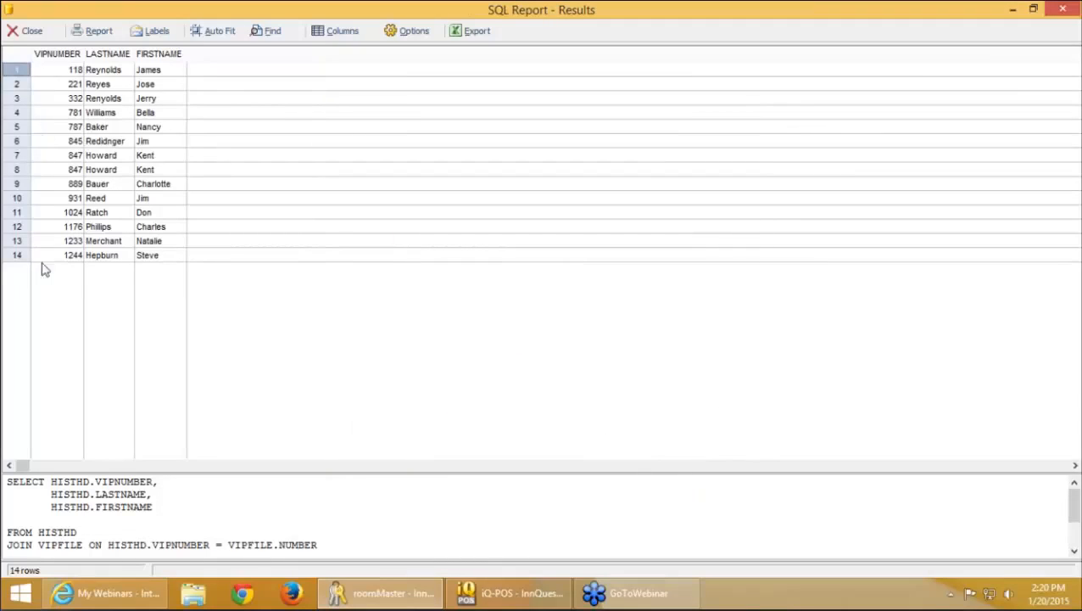
Close the query results and open the Letter Scheduler from Back Office
{"action": "left_click", "coordinate": [32, 30]}
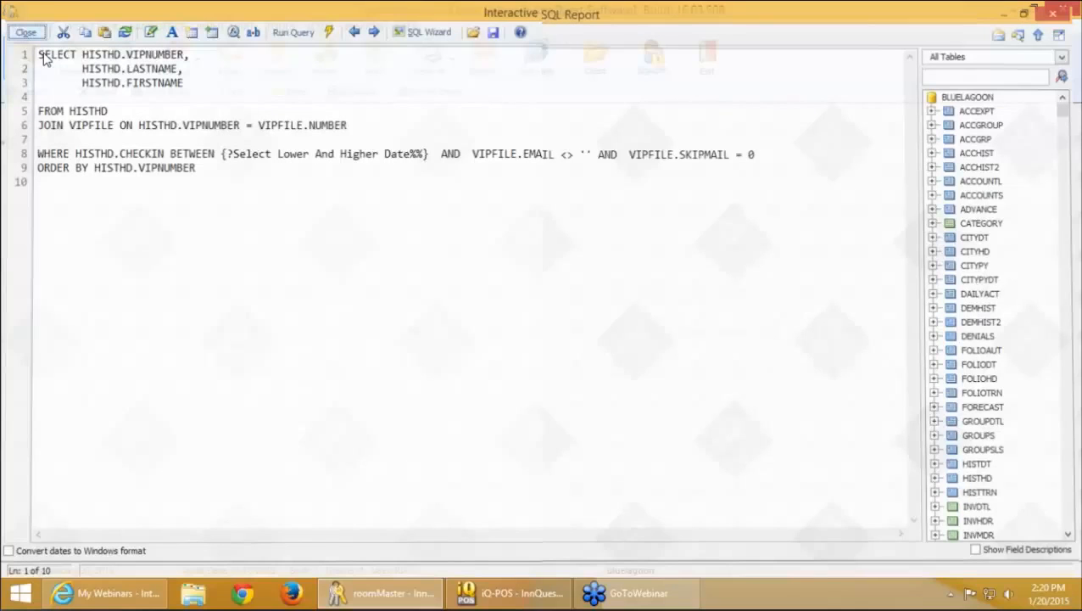
{"action": "left_click", "coordinate": [157, 26]}
{"action": "left_click", "coordinate": [187, 237]}
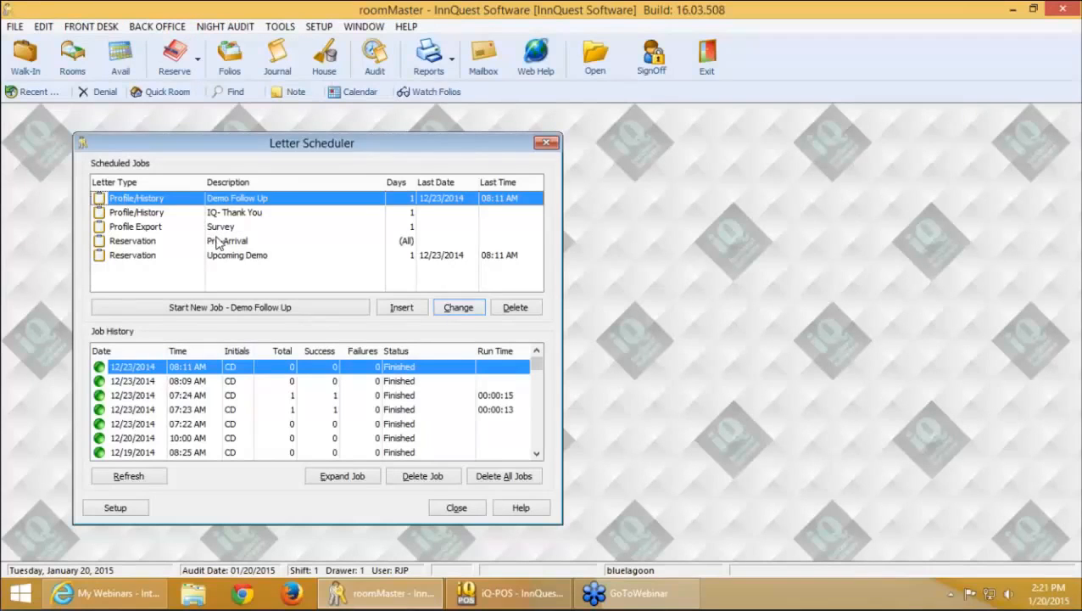
Look at the IQ- Thank You job's settings unchanged, then open the Survey job's settings
{"action": "left_click", "coordinate": [242, 215]}
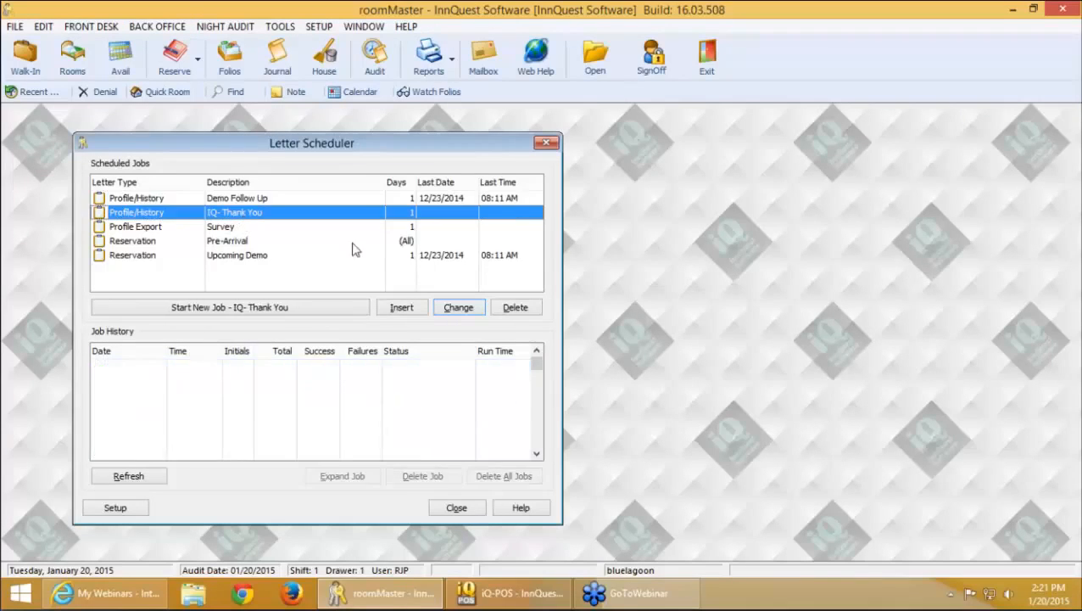
{"action": "left_click", "coordinate": [464, 314]}
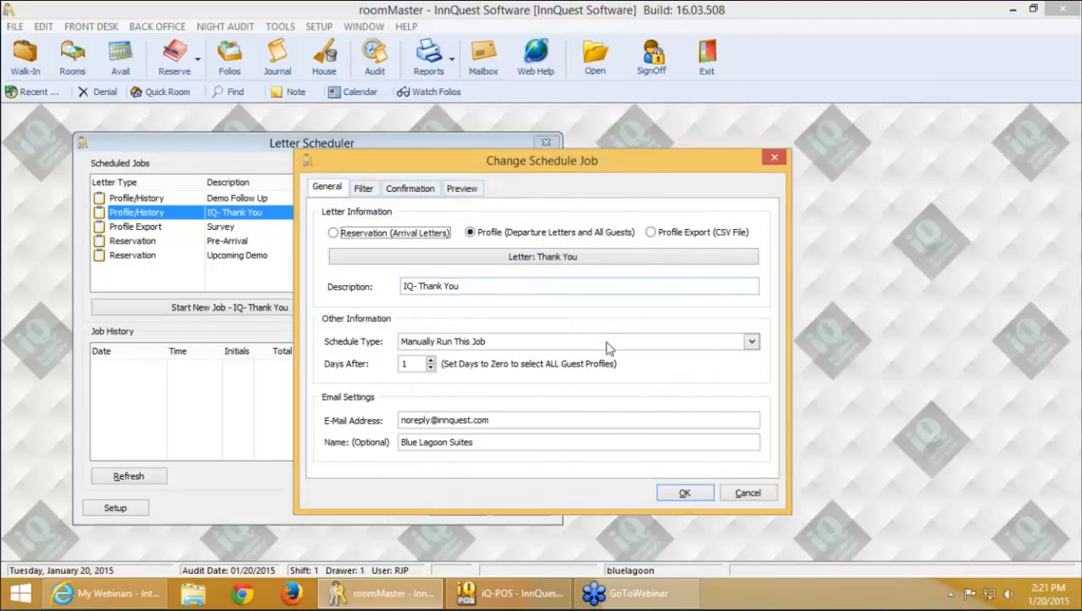
{"action": "left_click", "coordinate": [737, 493]}
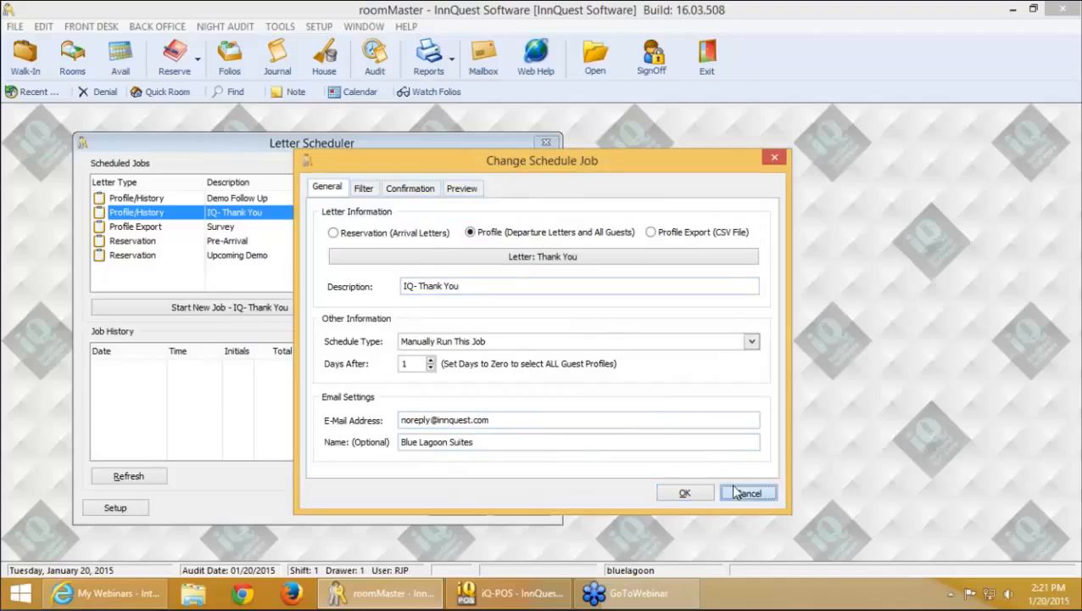
{"action": "left_click", "coordinate": [294, 229]}
{"action": "left_click", "coordinate": [458, 307]}
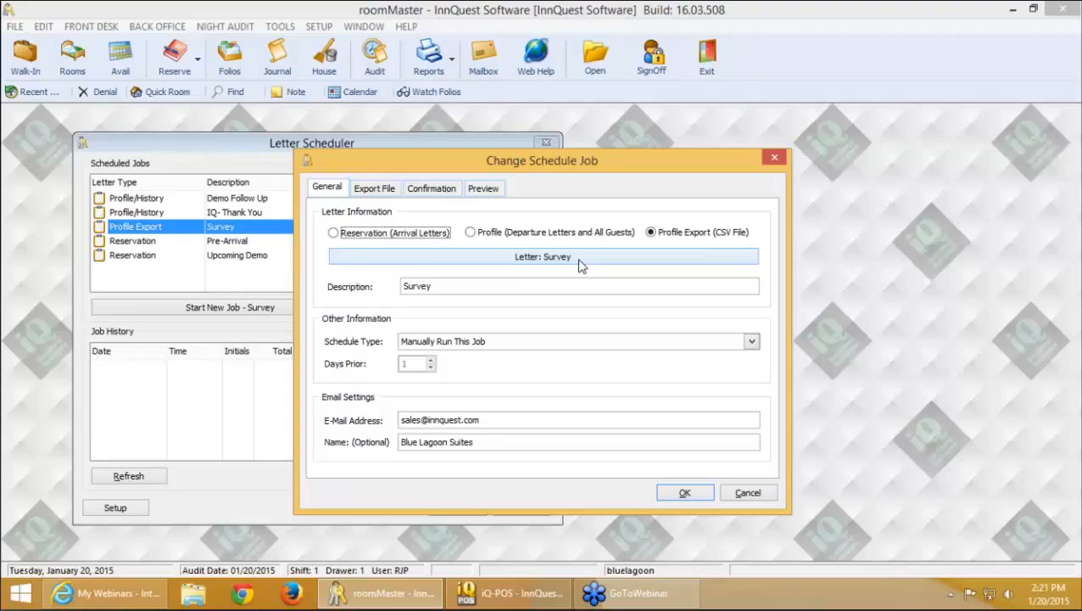
Try previewing the Survey job's recipients and dismiss the invalid-filename error
{"action": "left_click", "coordinate": [483, 188]}
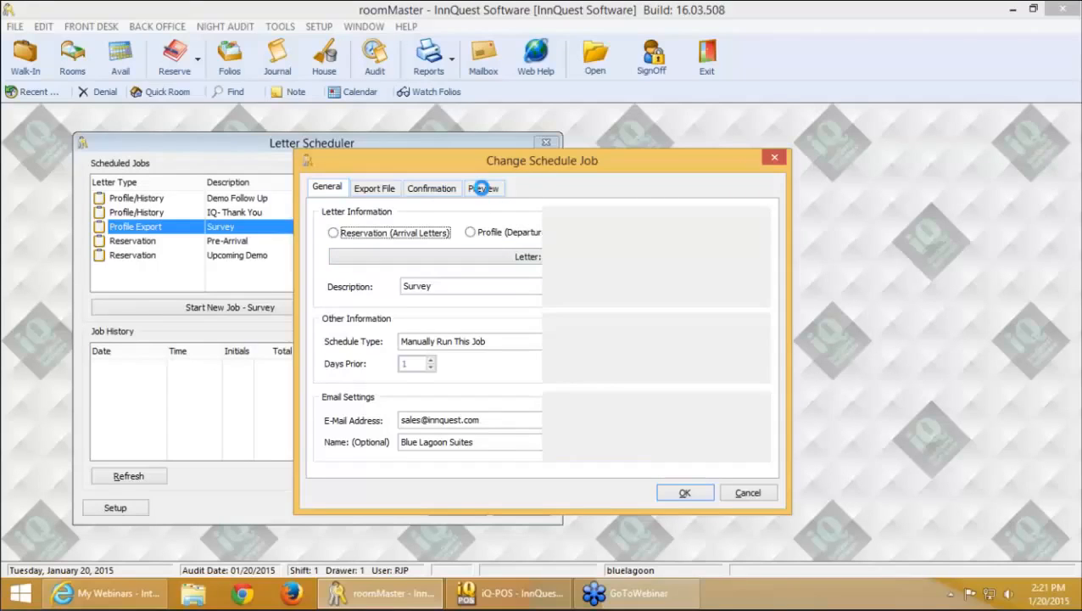
{"action": "left_click", "coordinate": [380, 188]}
{"action": "left_click", "coordinate": [479, 189]}
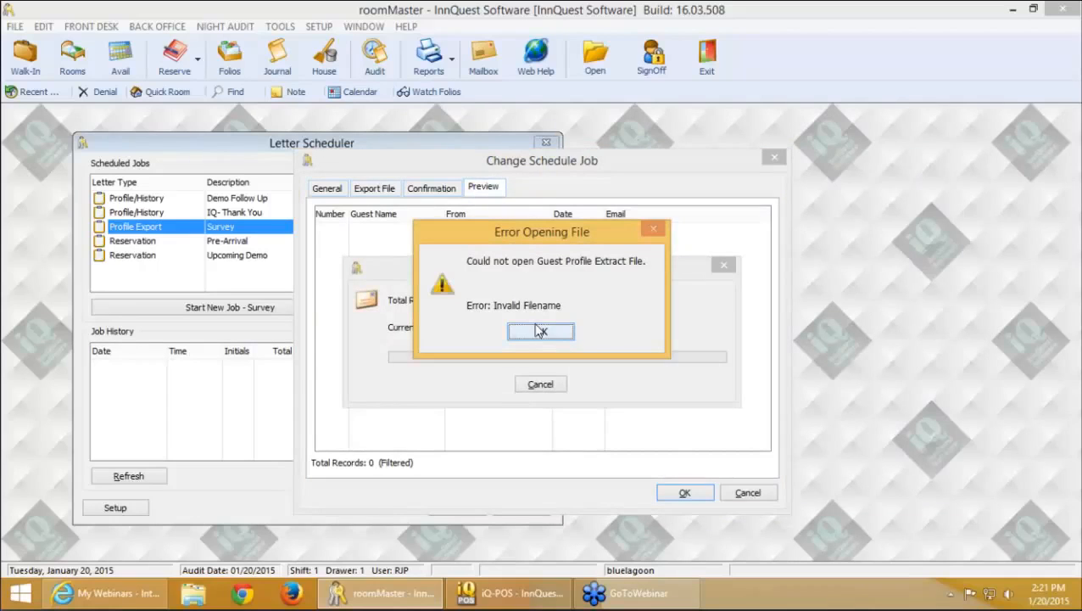
{"action": "left_click", "coordinate": [540, 330]}
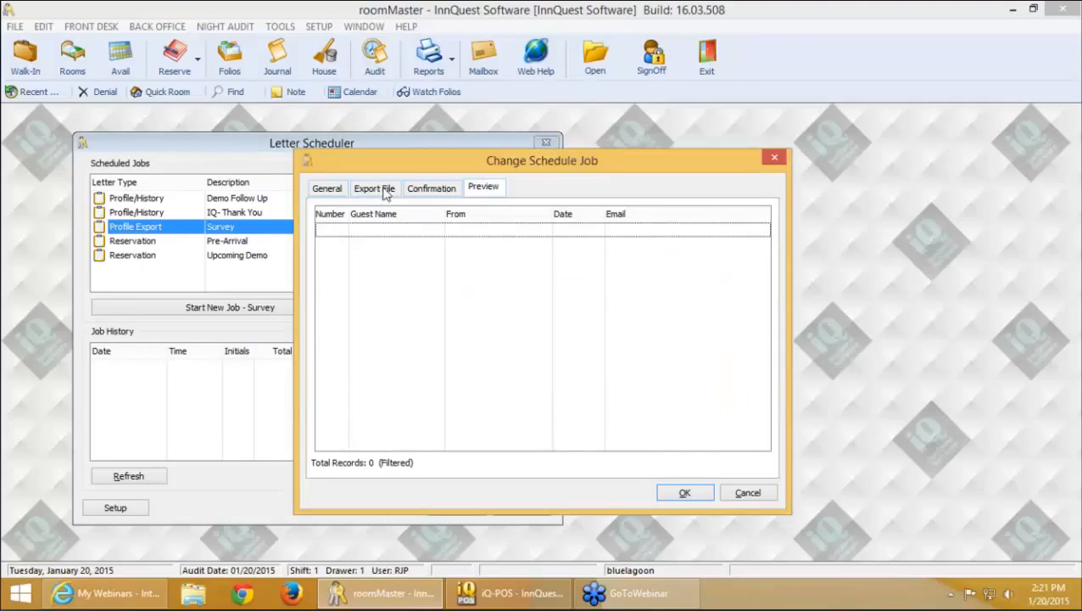
Set the Survey job to a Profile Export (CSV File) letter for all guests
{"action": "left_click", "coordinate": [326, 190]}
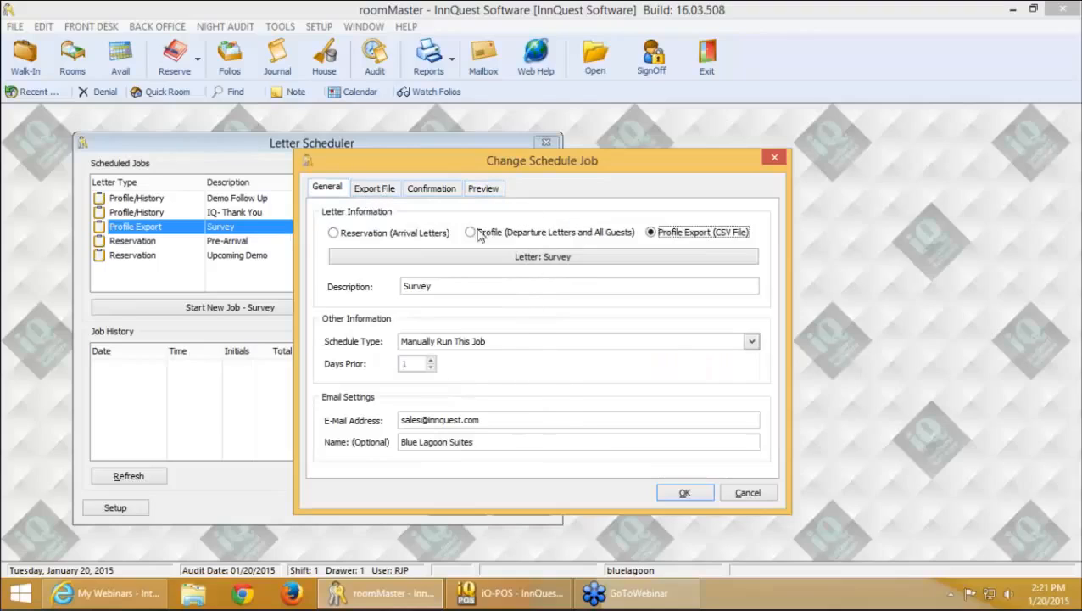
{"action": "left_click", "coordinate": [508, 238]}
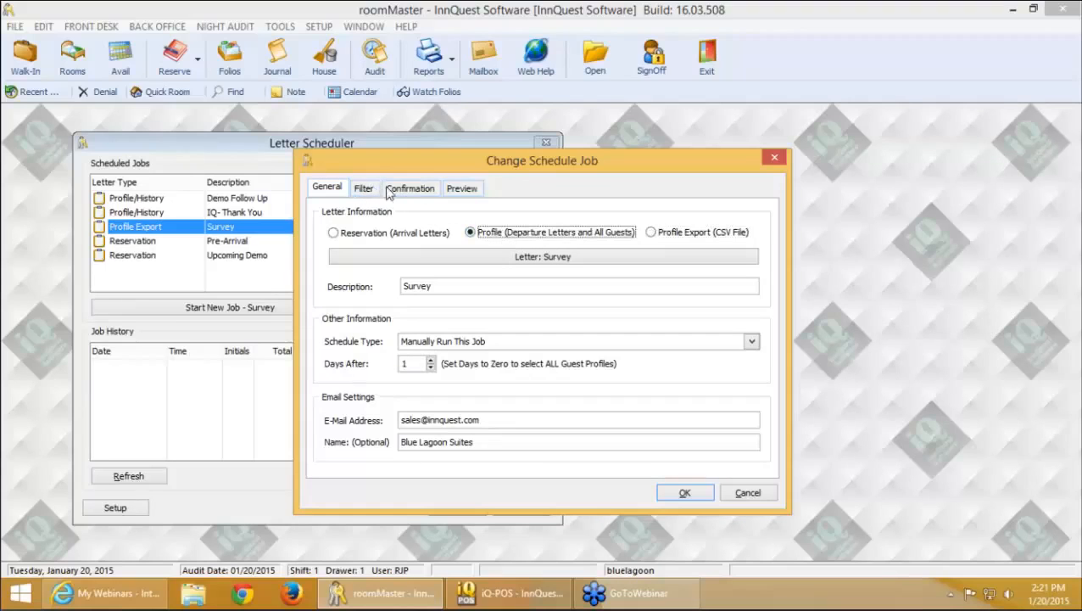
{"action": "left_click", "coordinate": [679, 240]}
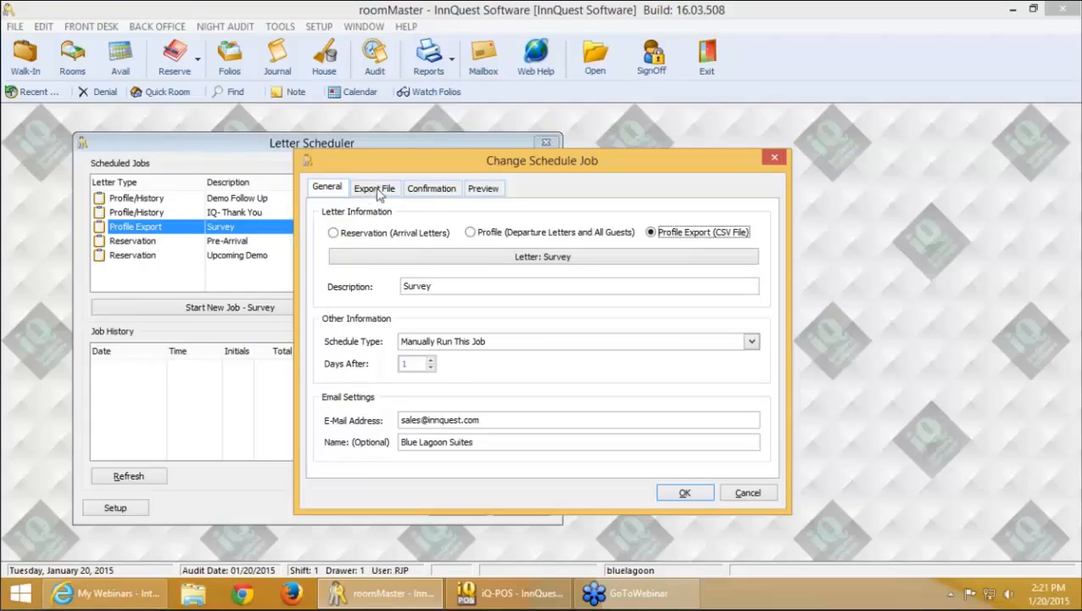
{"action": "left_click", "coordinate": [376, 190]}
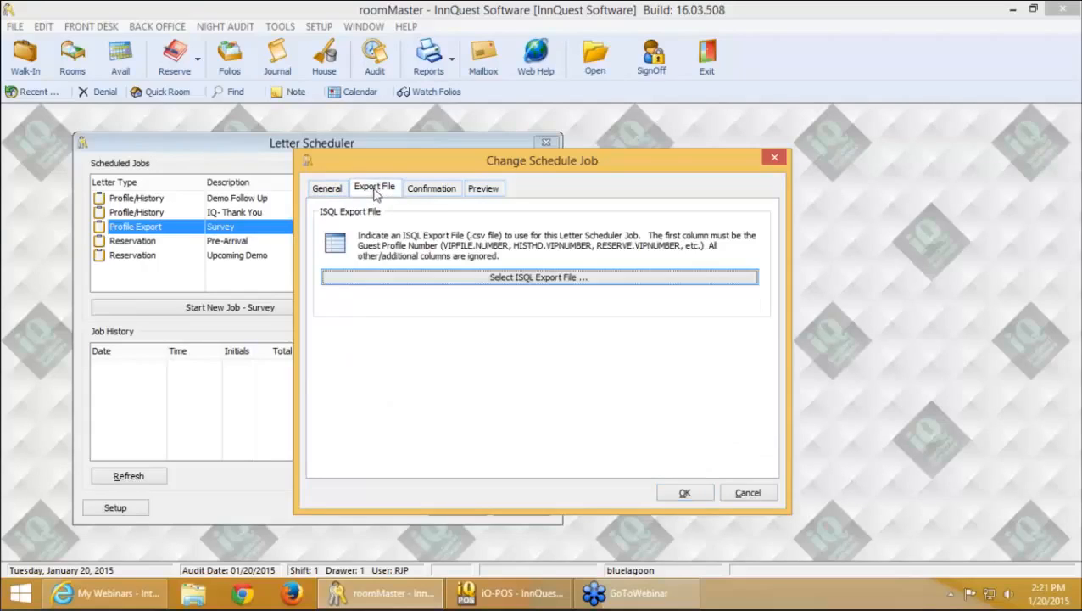
Use Desktop's Christmas Week.csv as the Survey job's ISQL export file, confirm 14 guests, and OK
{"action": "left_click", "coordinate": [472, 280]}
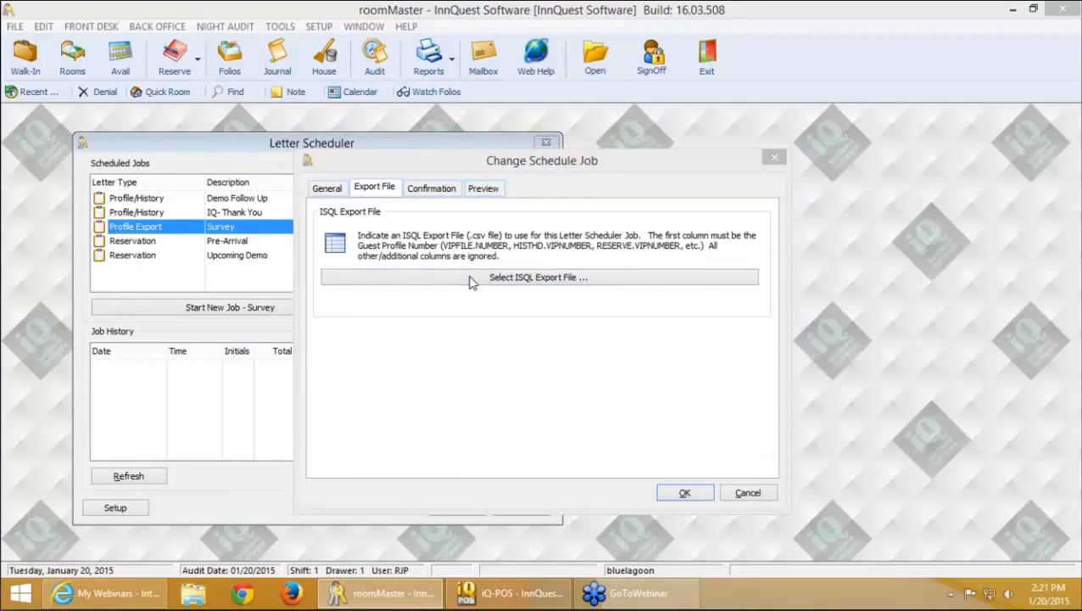
{"action": "scroll", "coordinate": [410, 306], "scroll_direction": "up", "scroll_amount": 5}
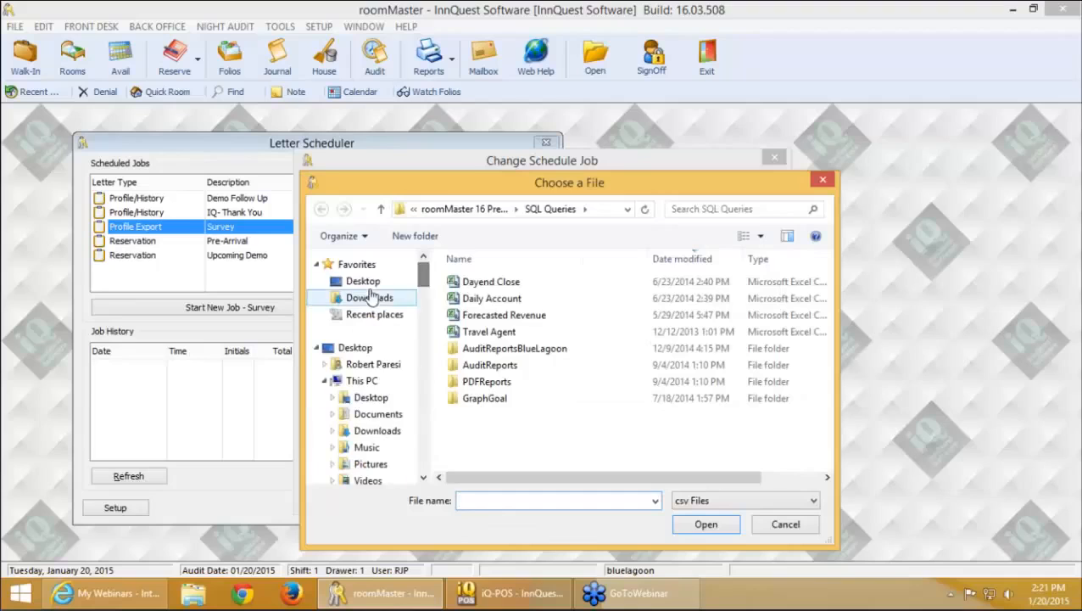
{"action": "left_click", "coordinate": [369, 281]}
{"action": "double_click", "coordinate": [520, 446]}
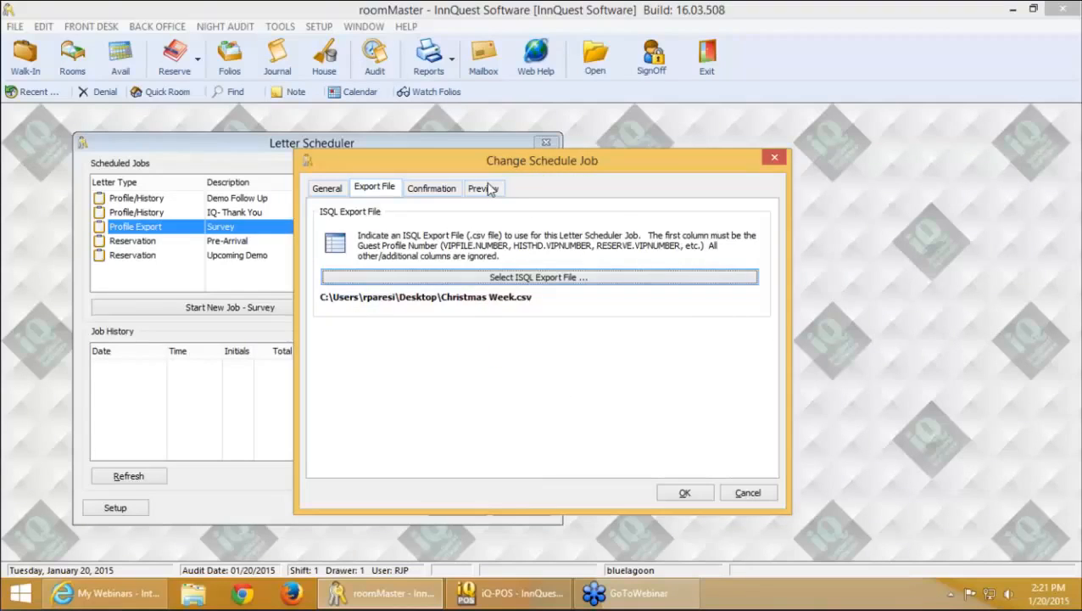
{"action": "left_click", "coordinate": [490, 188]}
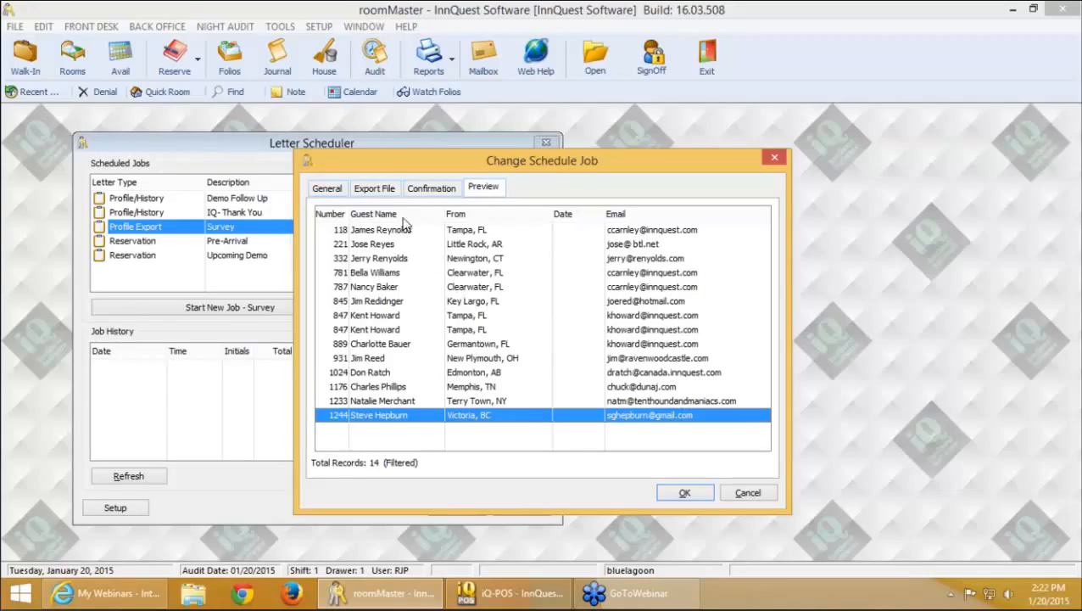
{"action": "left_click", "coordinate": [343, 189]}
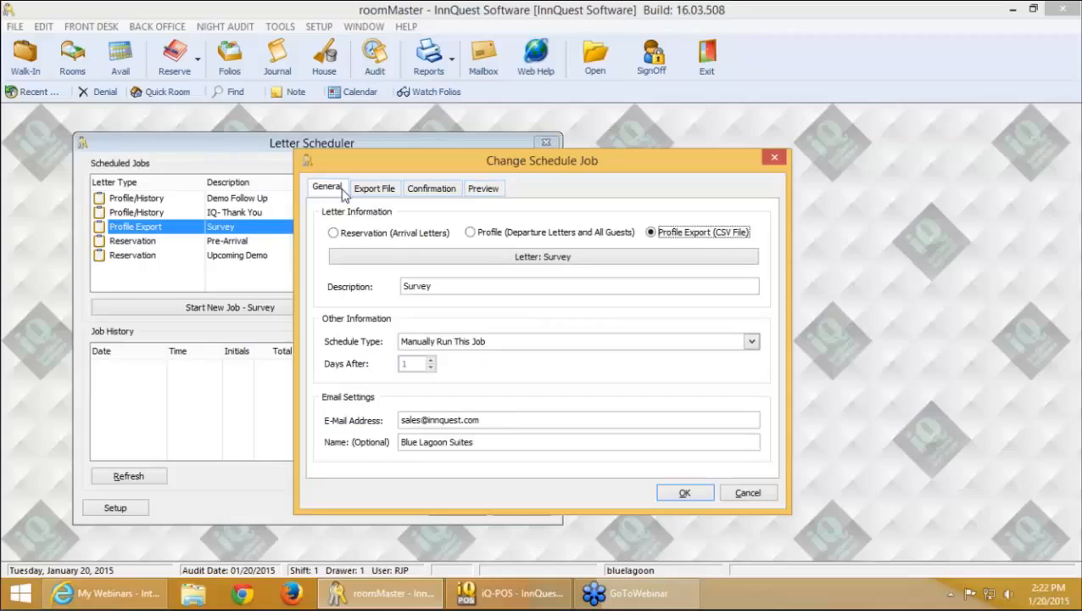
{"action": "left_click", "coordinate": [655, 489]}
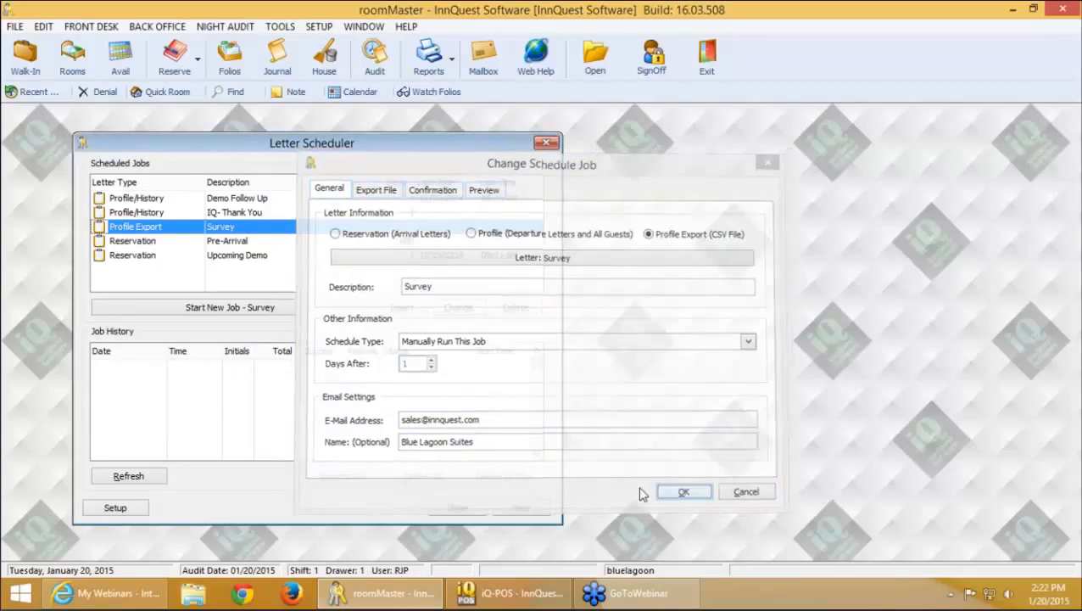
{"action": "left_click", "coordinate": [307, 309]}
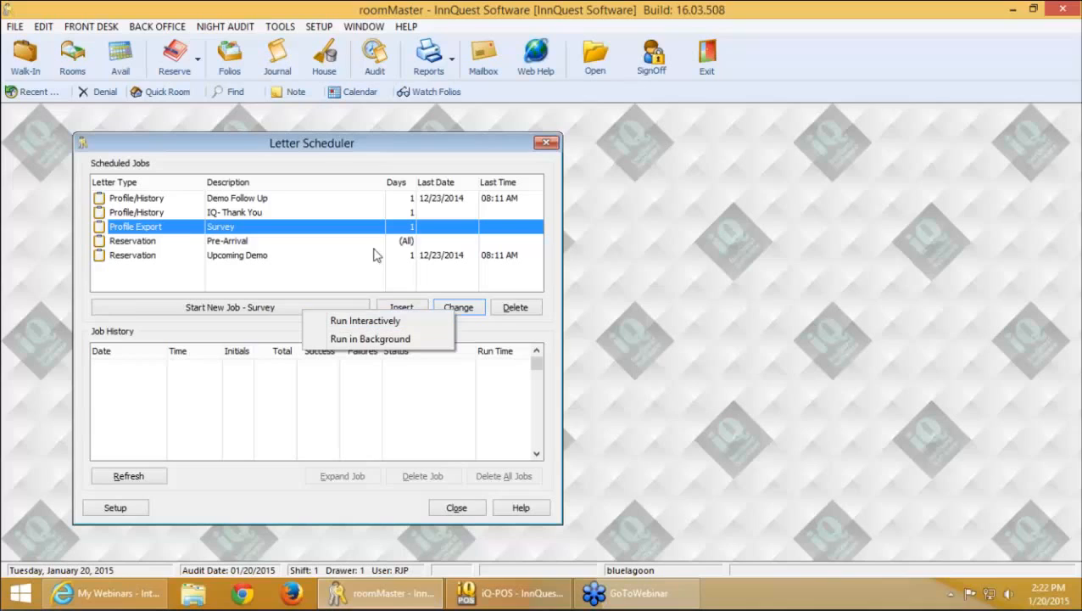
{"action": "left_click", "coordinate": [400, 528]}
{"action": "left_click", "coordinate": [526, 509]}
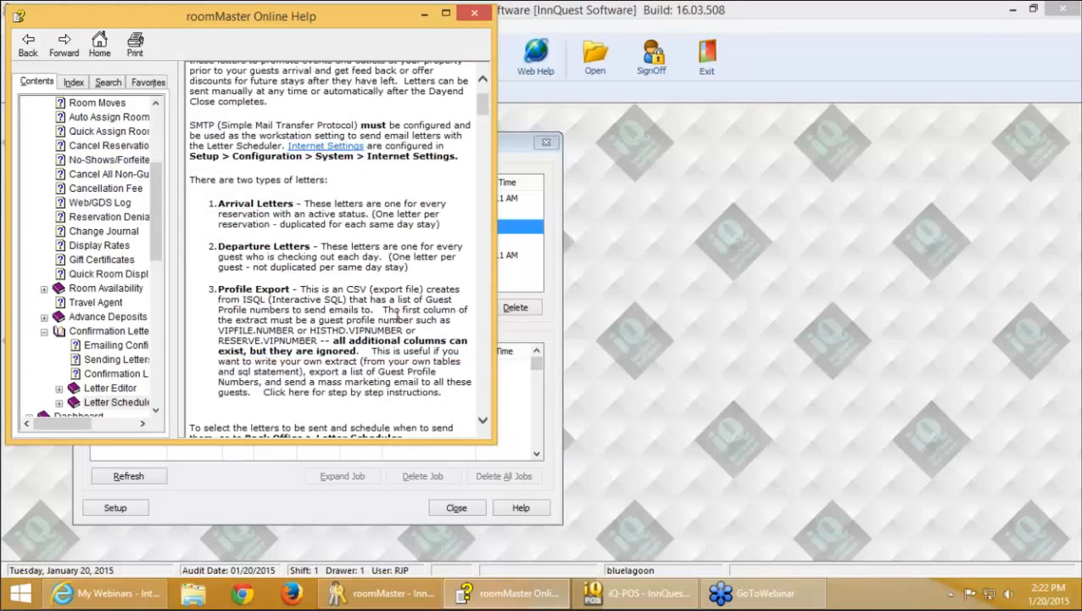
{"action": "scroll", "coordinate": [396, 315], "scroll_direction": "down", "scroll_amount": 5}
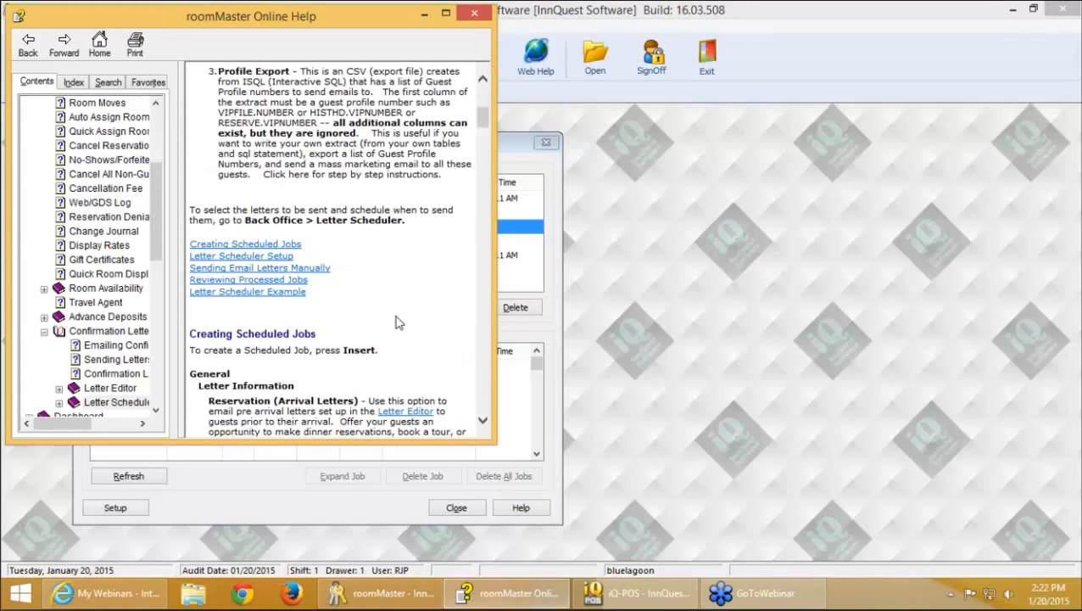
{"action": "scroll", "coordinate": [396, 321], "scroll_direction": "down", "scroll_amount": 3}
{"action": "left_click_drag", "start_coordinate": [486, 129], "coordinate": [490, 324]}
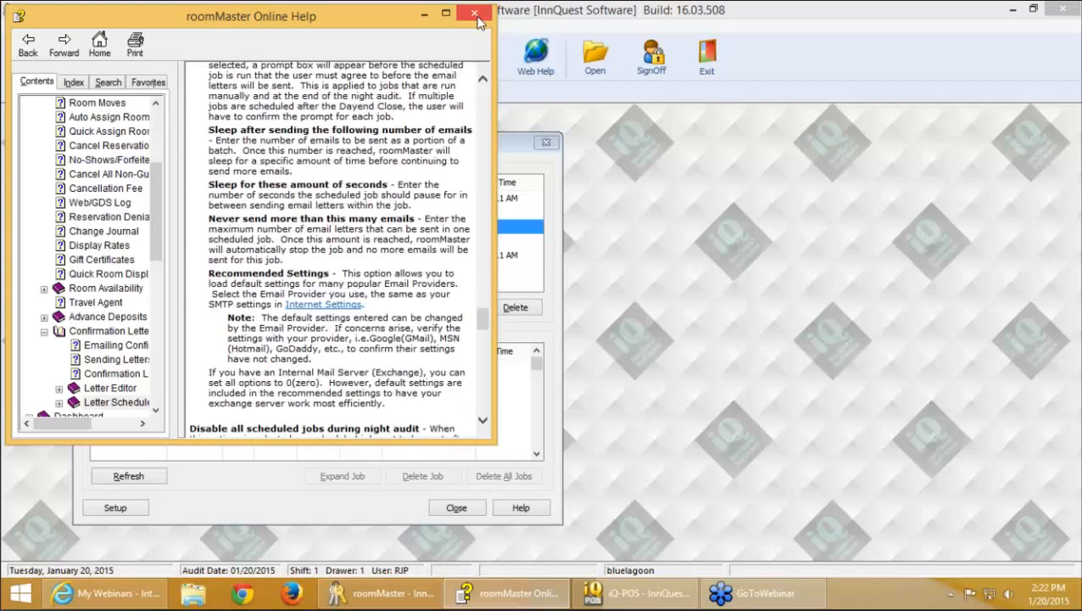
{"action": "left_click", "coordinate": [478, 16]}
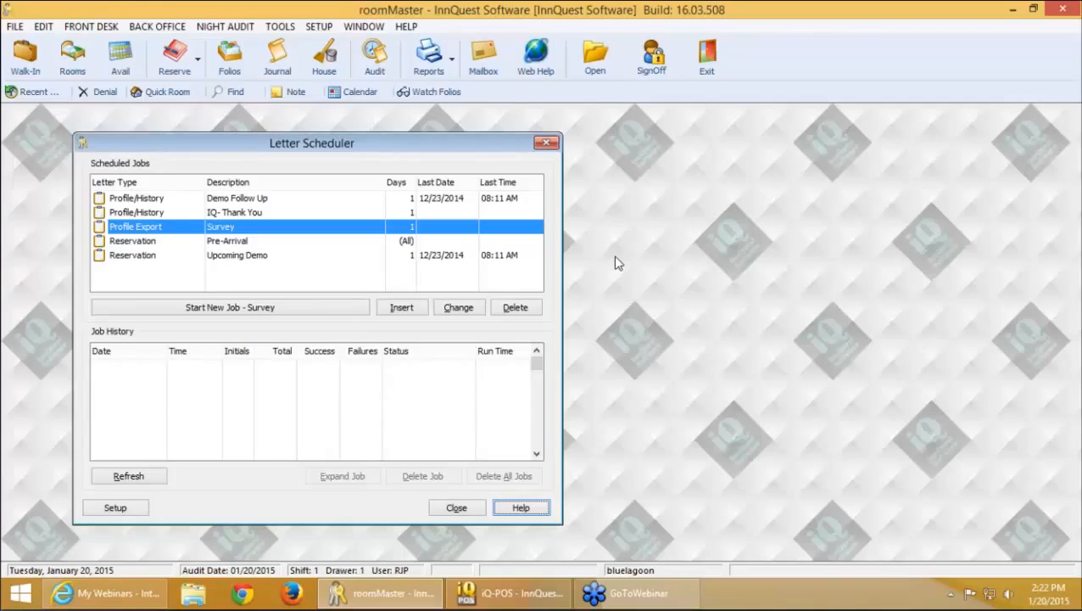
Select the Pre-Arrival job and open its settings for editing
{"action": "left_click", "coordinate": [246, 242]}
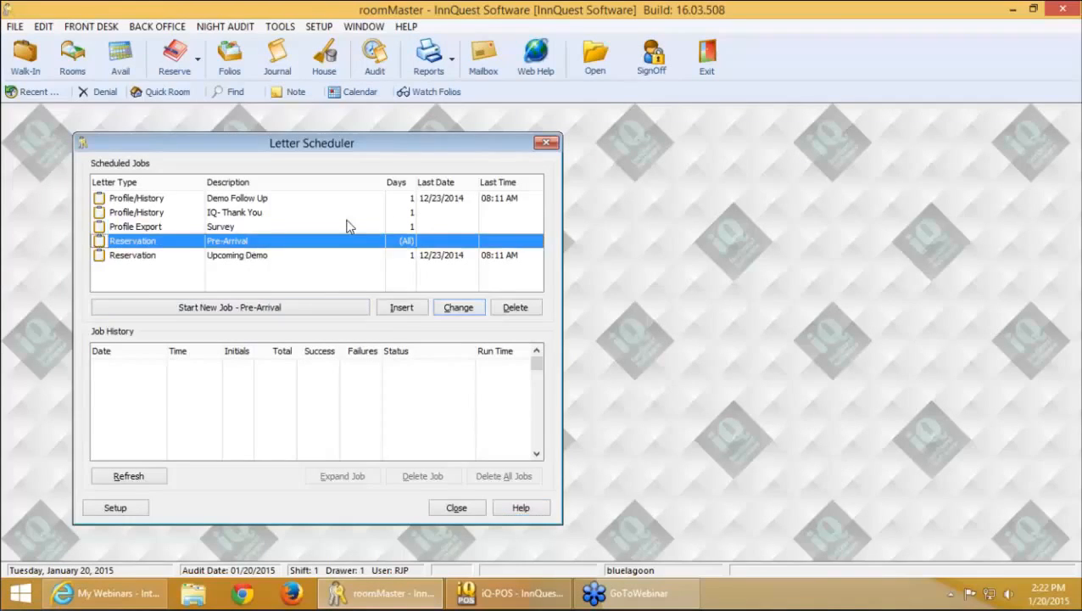
{"action": "left_click", "coordinate": [172, 30]}
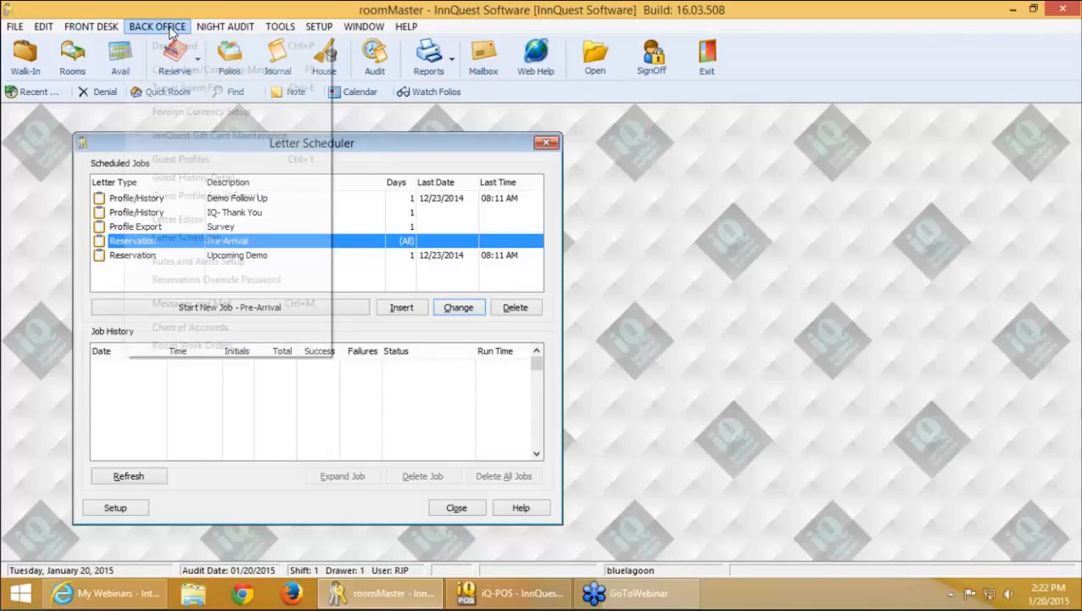
{"action": "left_click", "coordinate": [378, 166]}
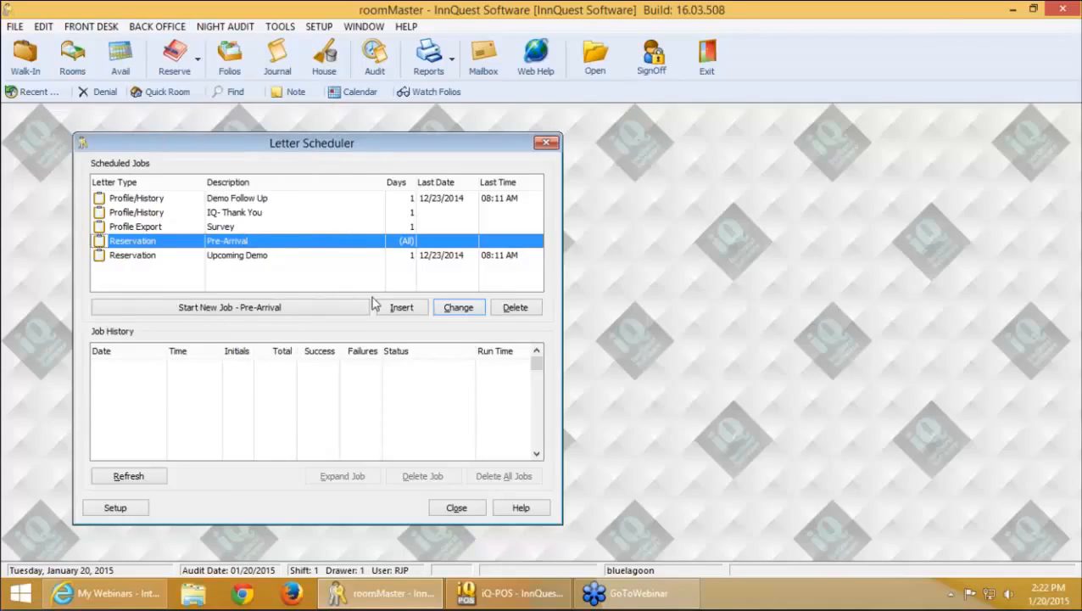
{"action": "left_click", "coordinate": [459, 308]}
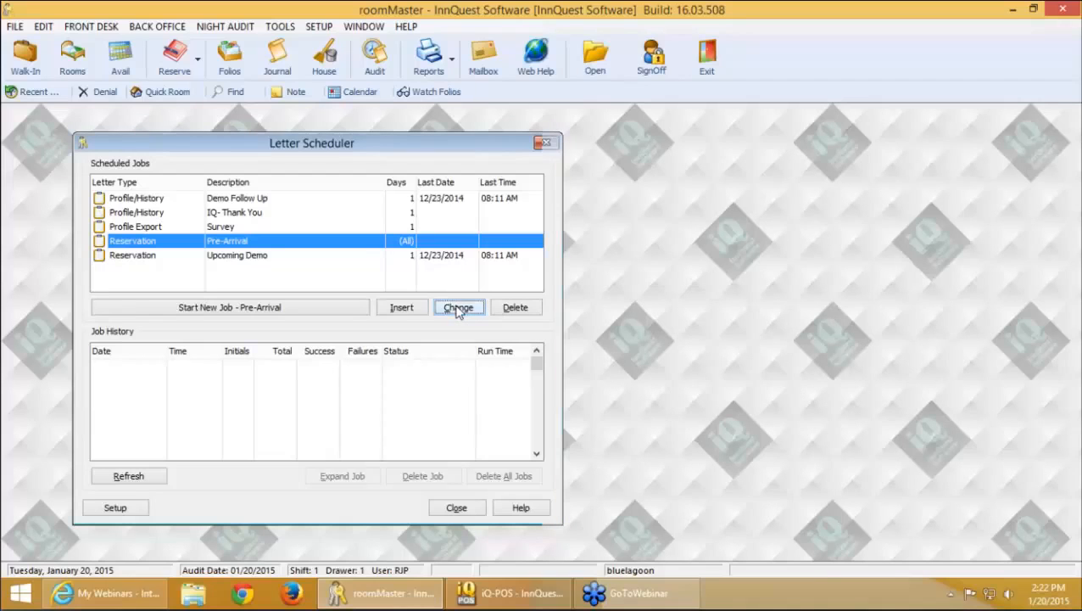
{"action": "left_click", "coordinate": [458, 309]}
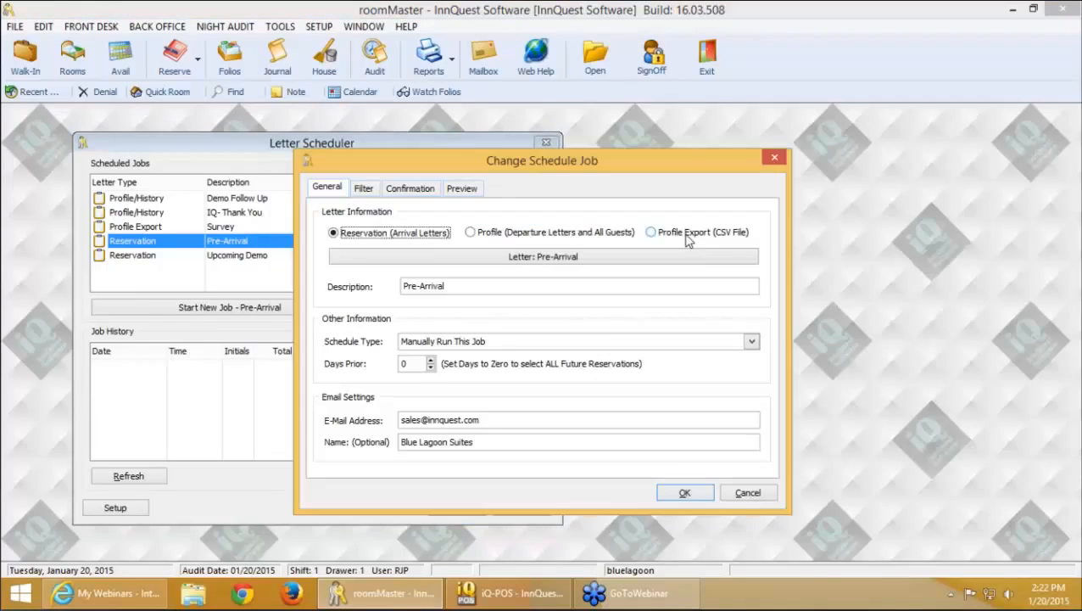
Make Pre-Arrival a Profile Export (CSV File) job using Christmas Week.csv, preview 14 guests, and save
{"action": "left_click", "coordinate": [689, 237]}
{"action": "left_click", "coordinate": [376, 189]}
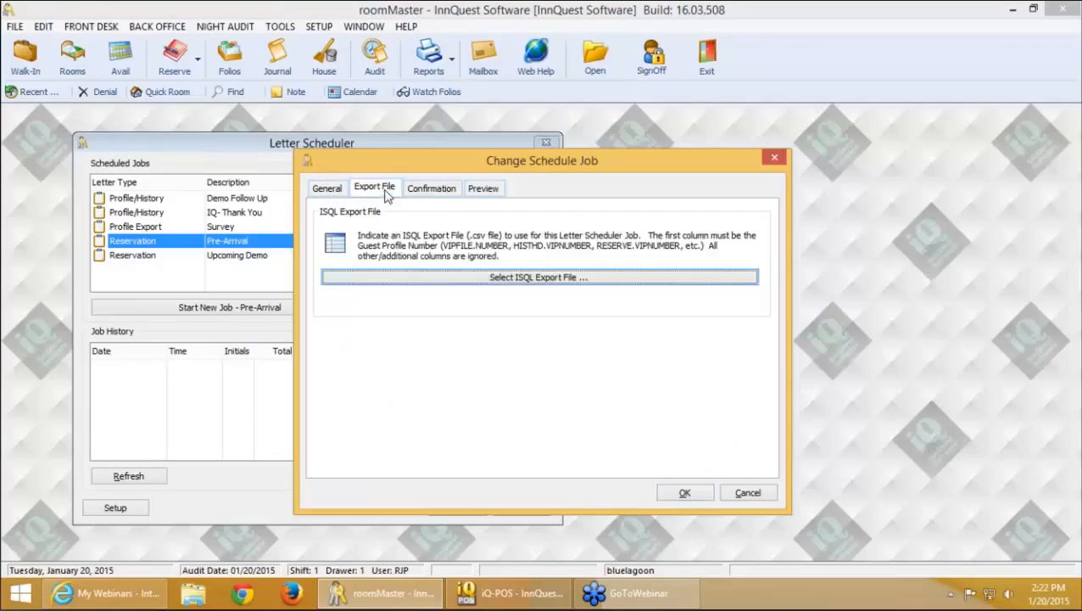
{"action": "left_click", "coordinate": [479, 285]}
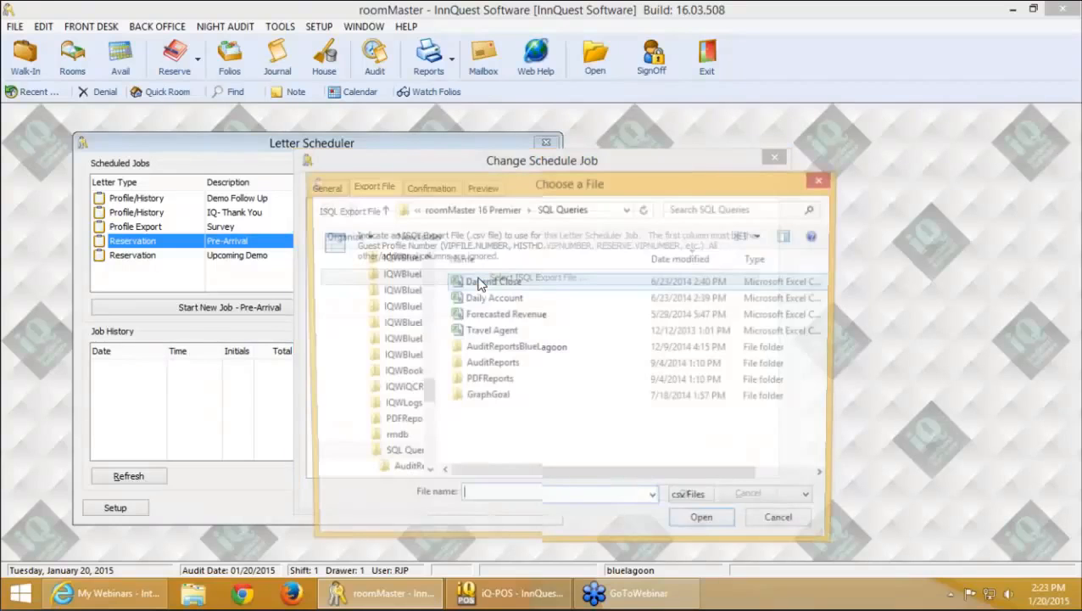
{"action": "left_click", "coordinate": [358, 281]}
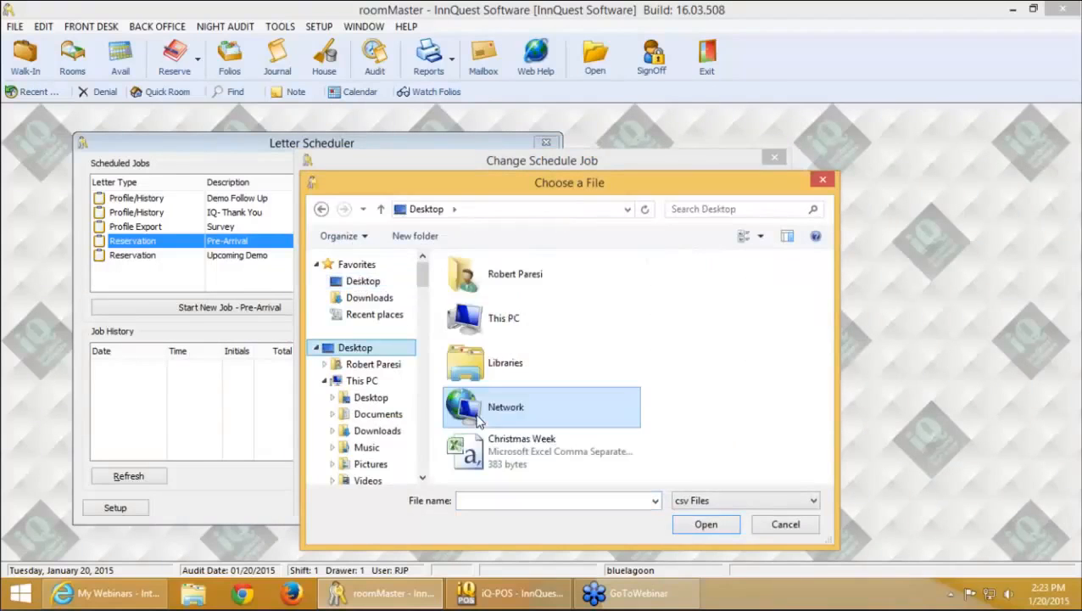
{"action": "left_click", "coordinate": [521, 448]}
{"action": "key", "text": "Return"}
{"action": "left_click", "coordinate": [483, 187]}
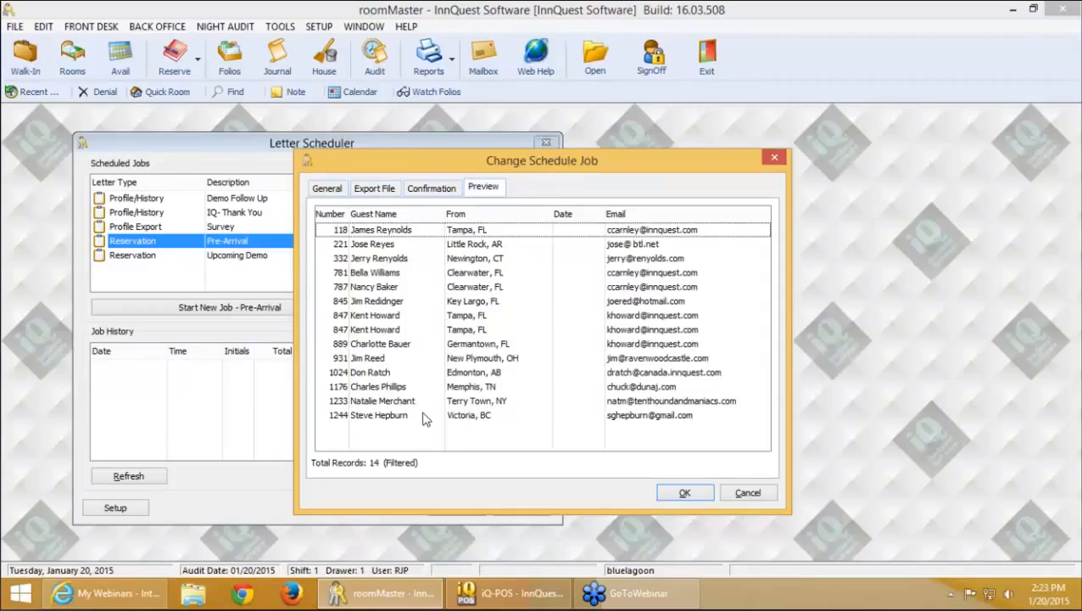
{"action": "left_click", "coordinate": [685, 494]}
{"action": "left_click", "coordinate": [283, 310]}
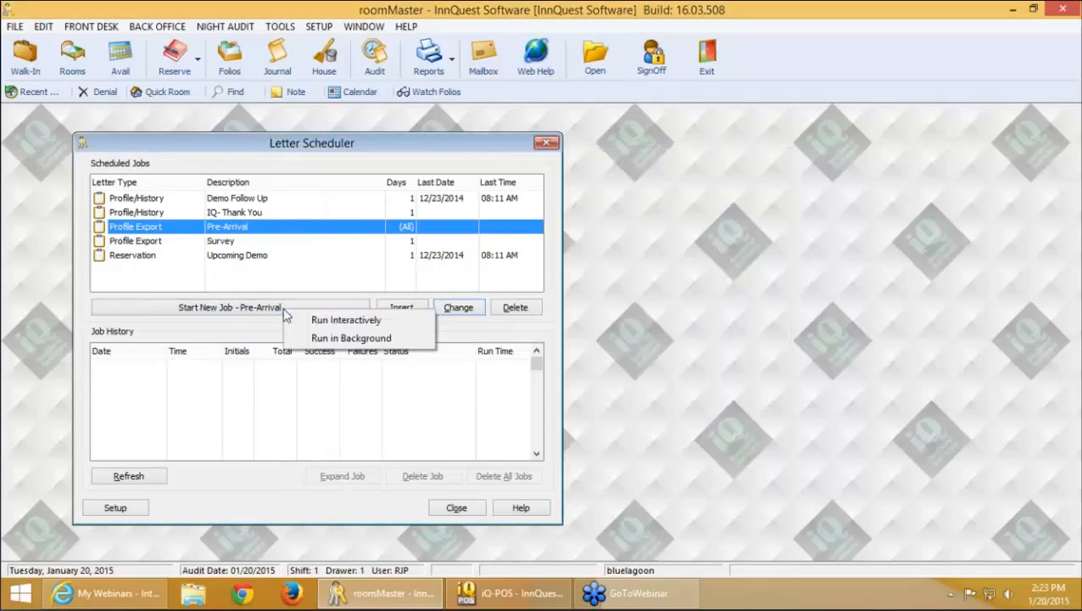
{"action": "left_click", "coordinate": [455, 157]}
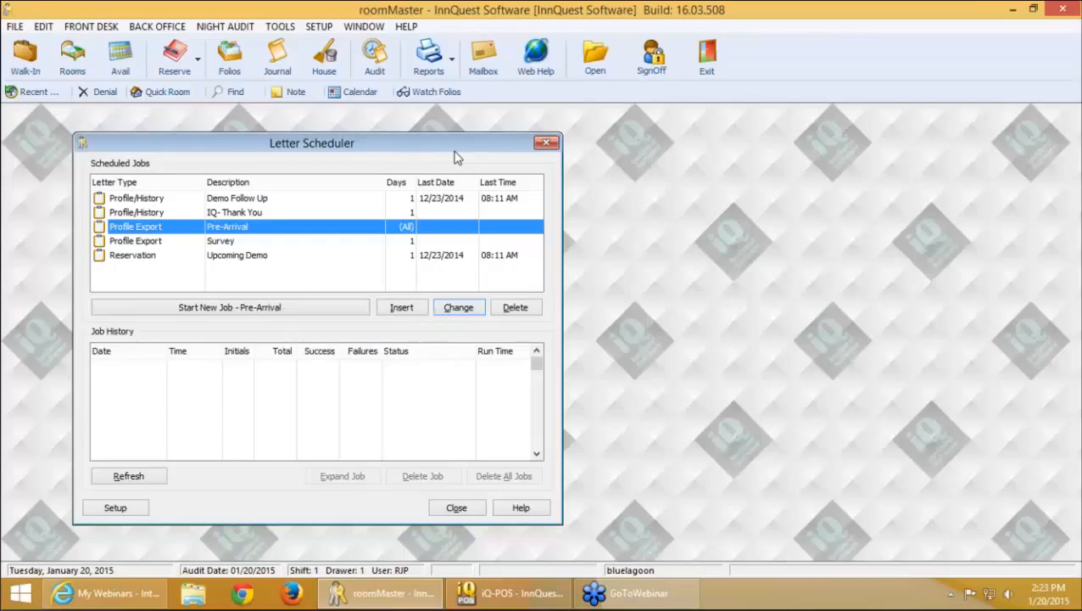
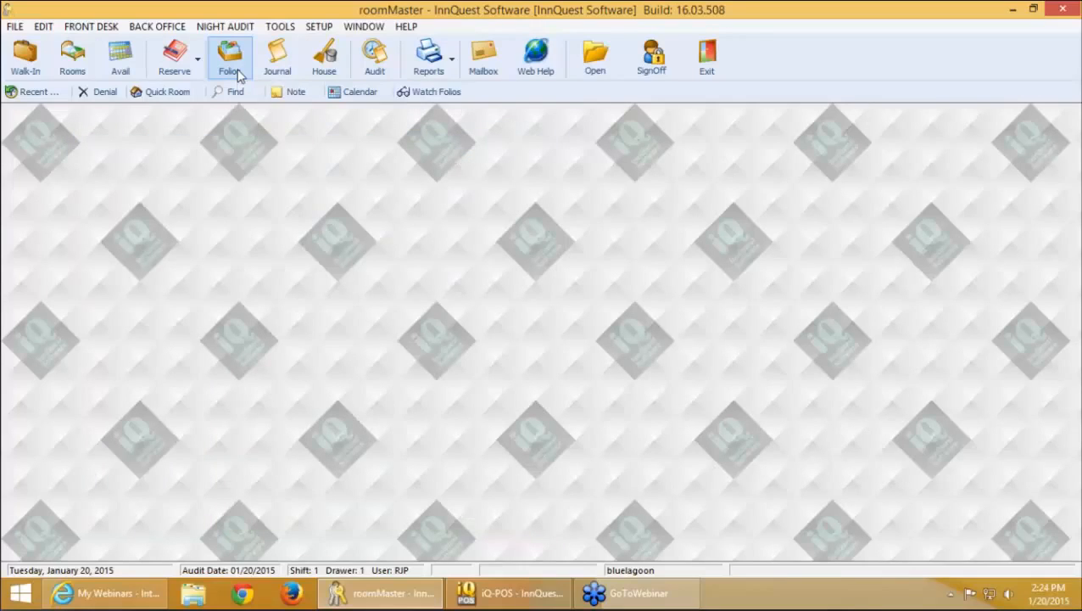
List current folios and guests by folio number and select the room 312 guest
{"action": "left_click", "coordinate": [231, 64]}
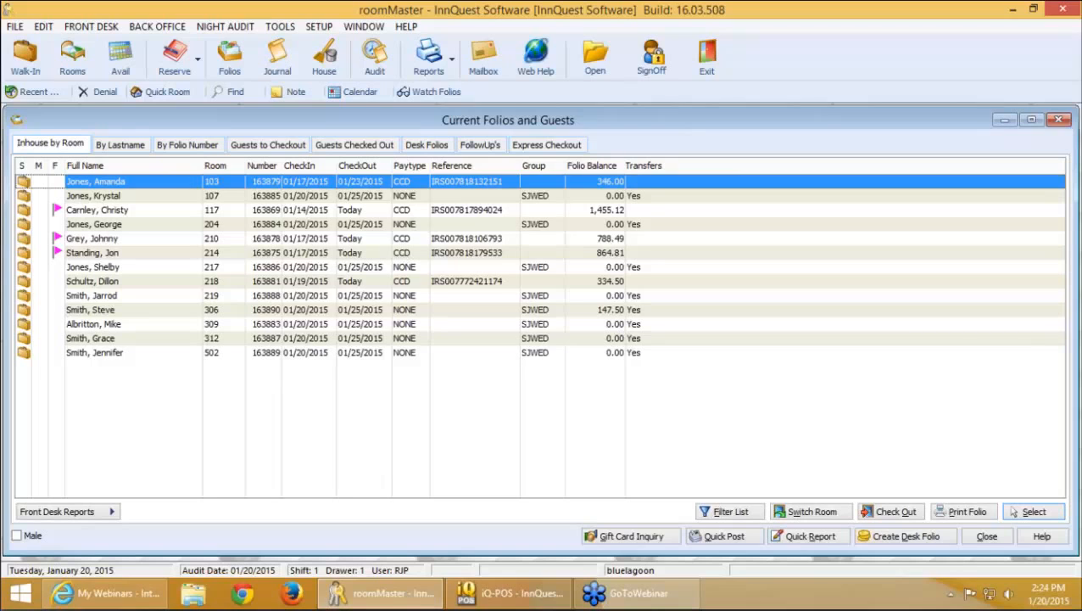
{"action": "left_click", "coordinate": [187, 144]}
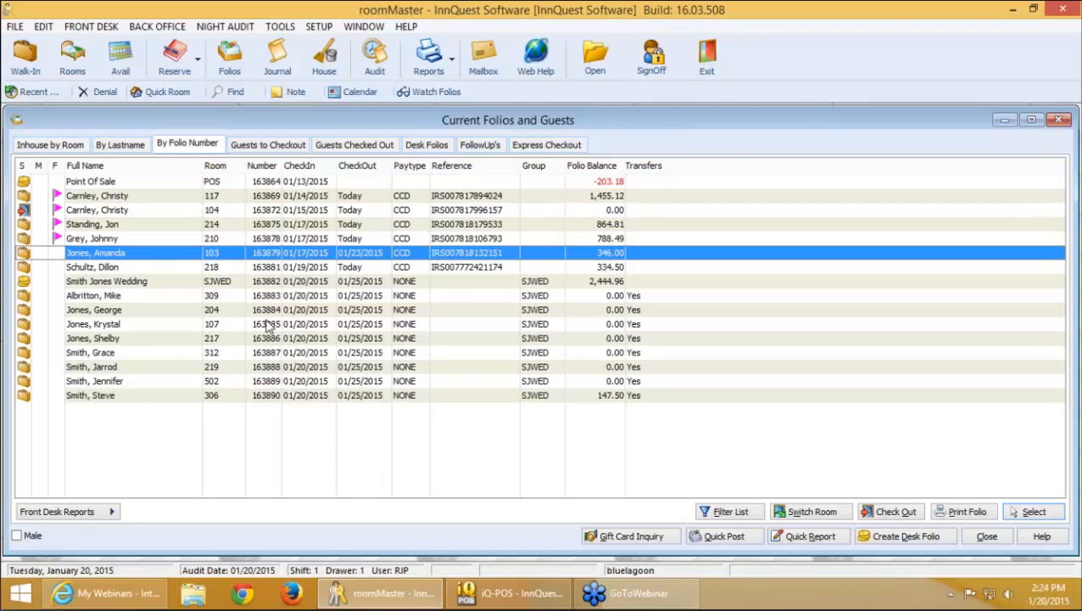
{"action": "left_click", "coordinate": [303, 353]}
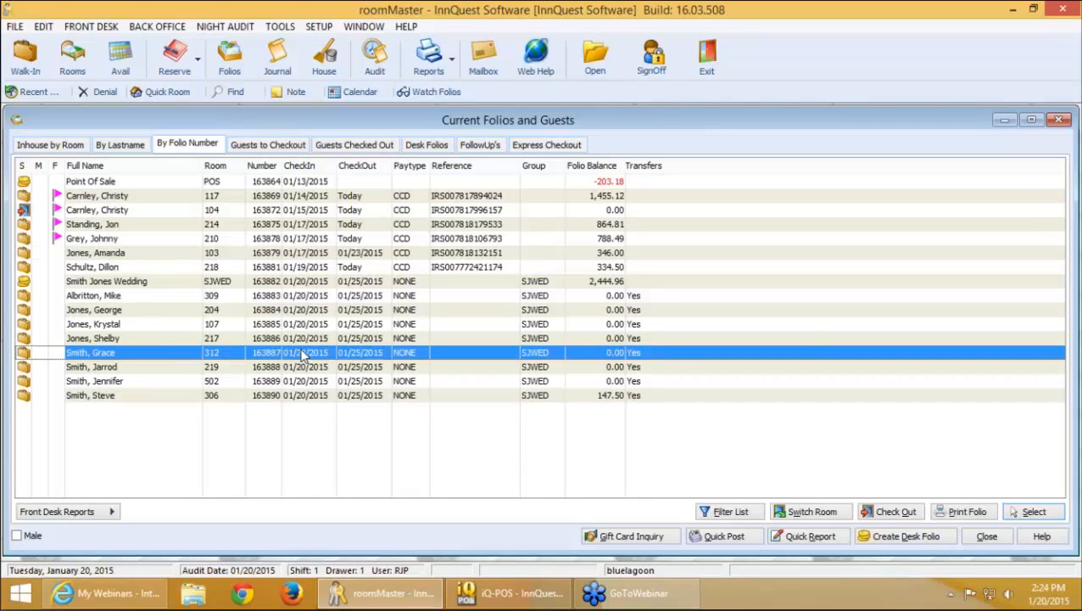
Open the room 312 guest folio and view its seven moved transactions under Transfer
{"action": "double_click", "coordinate": [303, 356]}
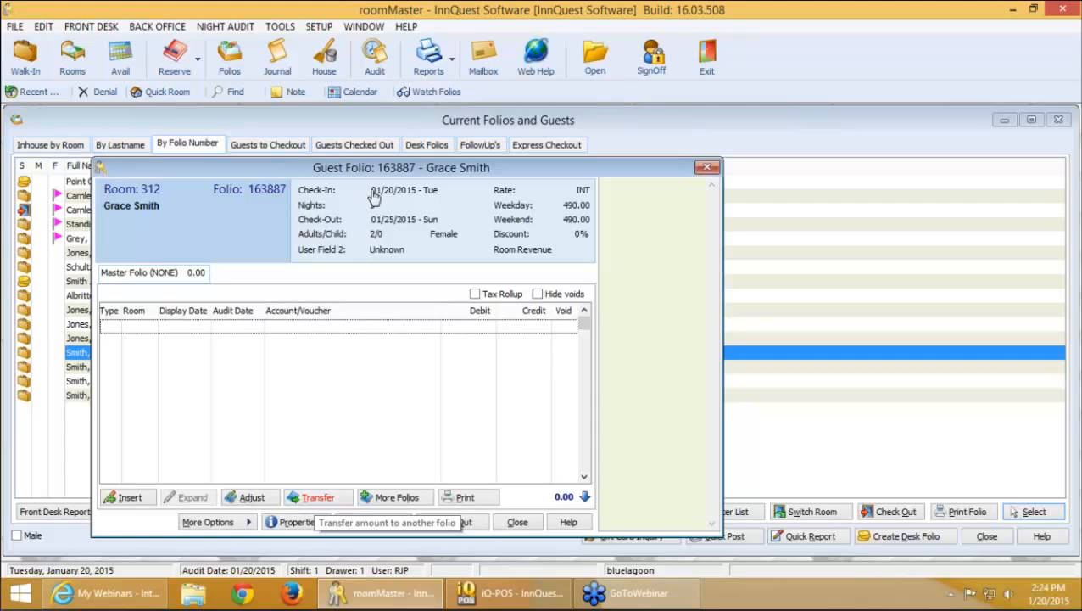
{"action": "left_click_drag", "start_coordinate": [365, 164], "coordinate": [335, 115]}
{"action": "left_click", "coordinate": [284, 452]}
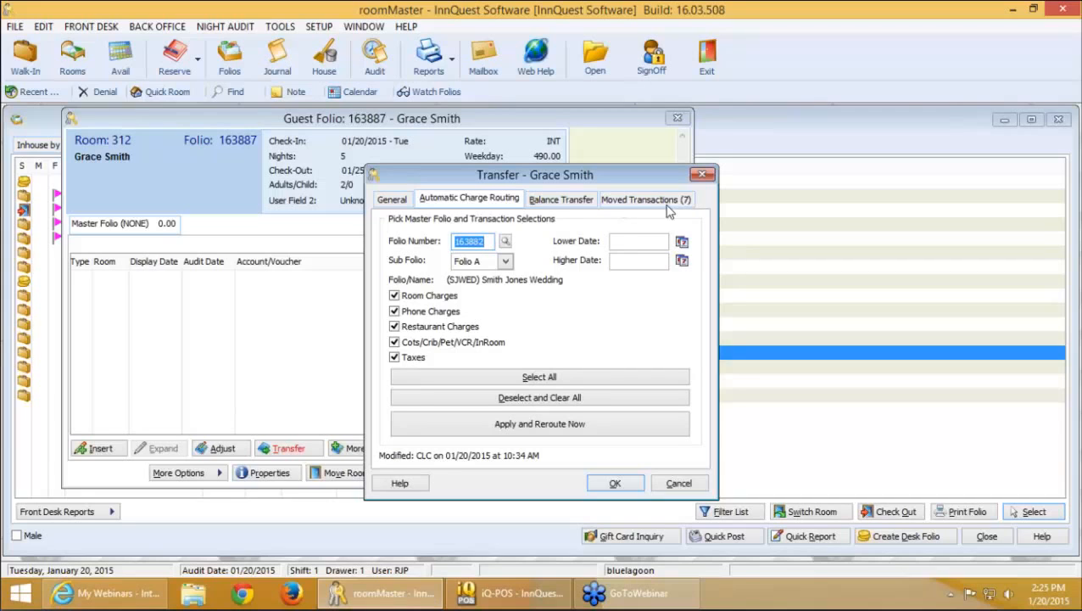
{"action": "left_click", "coordinate": [647, 201]}
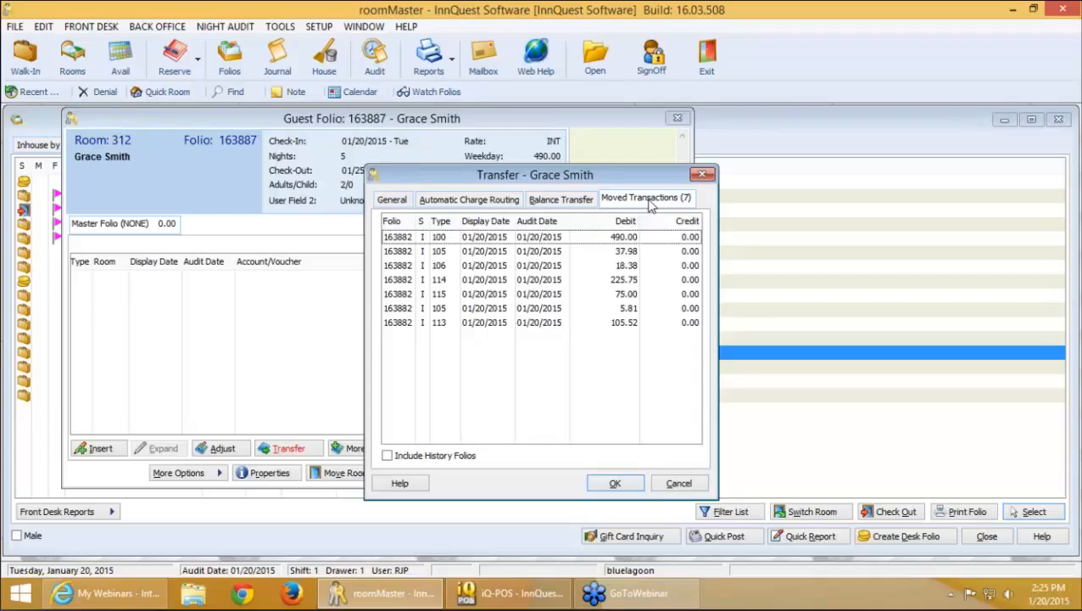
Close the Transfer dialog, the room 312 Guest Folio and the Current Folios and Guests window
{"action": "key", "text": "Escape"}
{"action": "key", "text": "Escape"}
{"action": "key", "text": "Escape"}
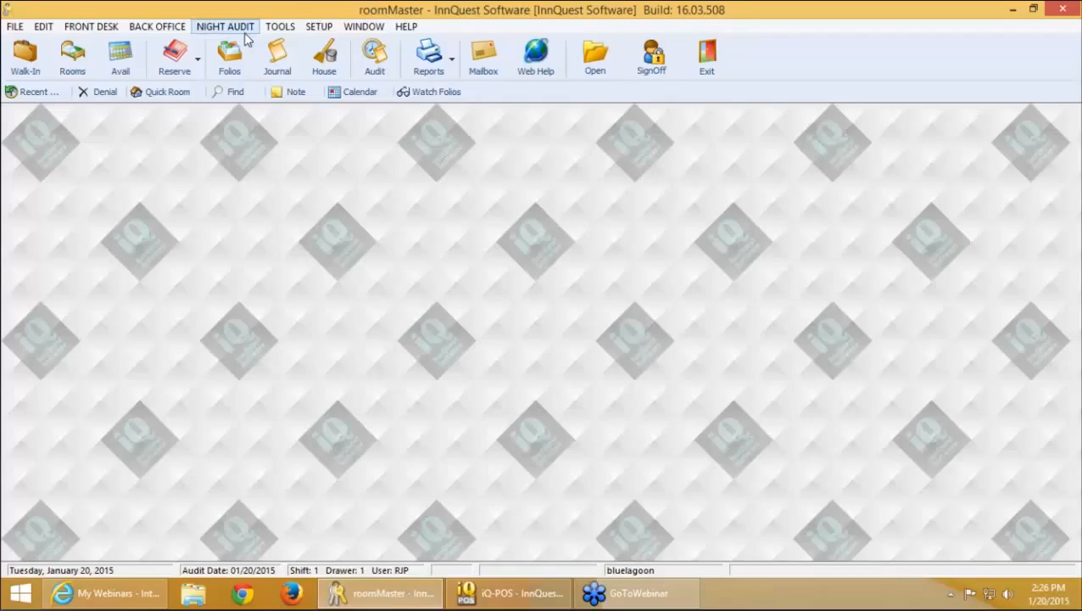
{"action": "left_click", "coordinate": [245, 32]}
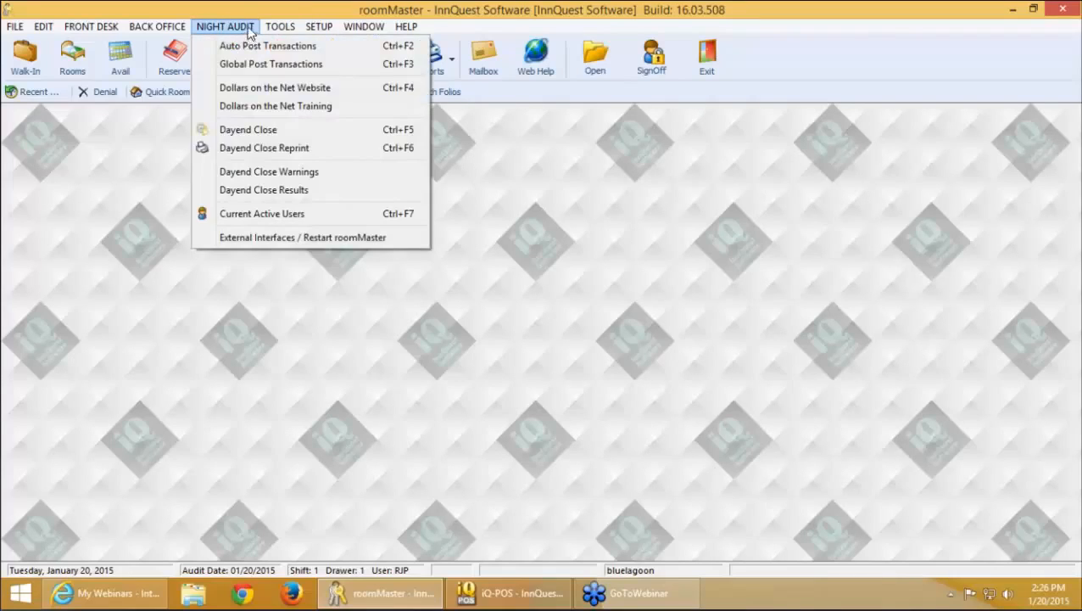
{"action": "left_click", "coordinate": [298, 215]}
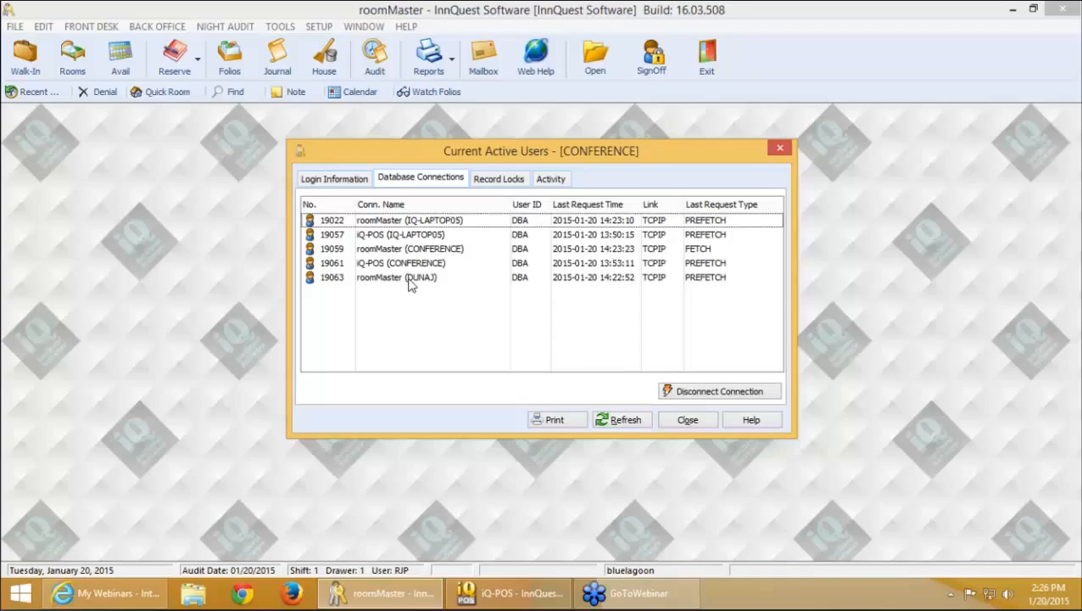
{"action": "left_click", "coordinate": [409, 280]}
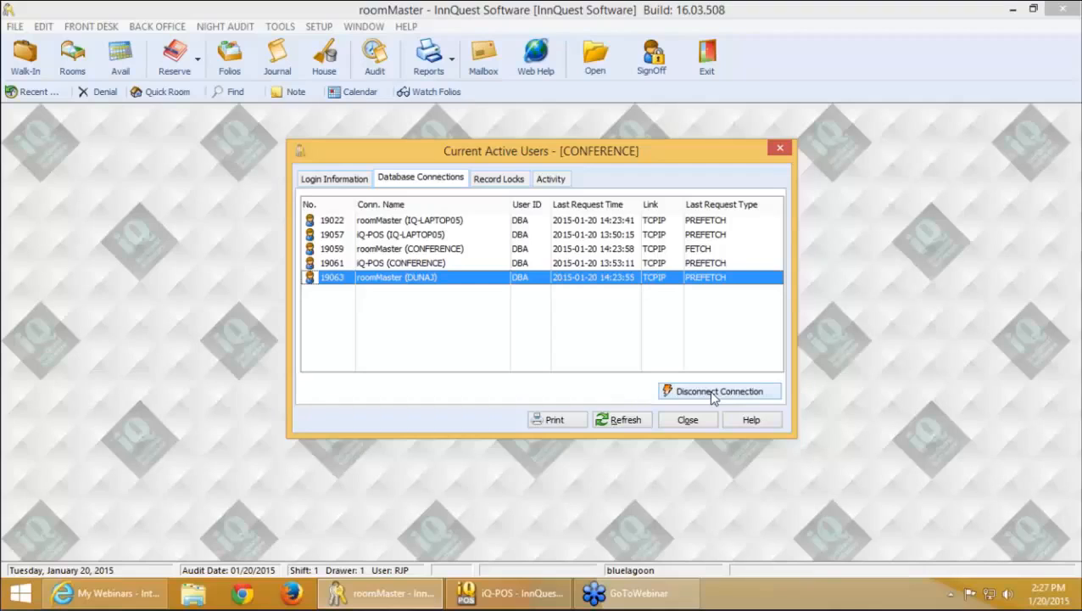
{"action": "left_click", "coordinate": [447, 234]}
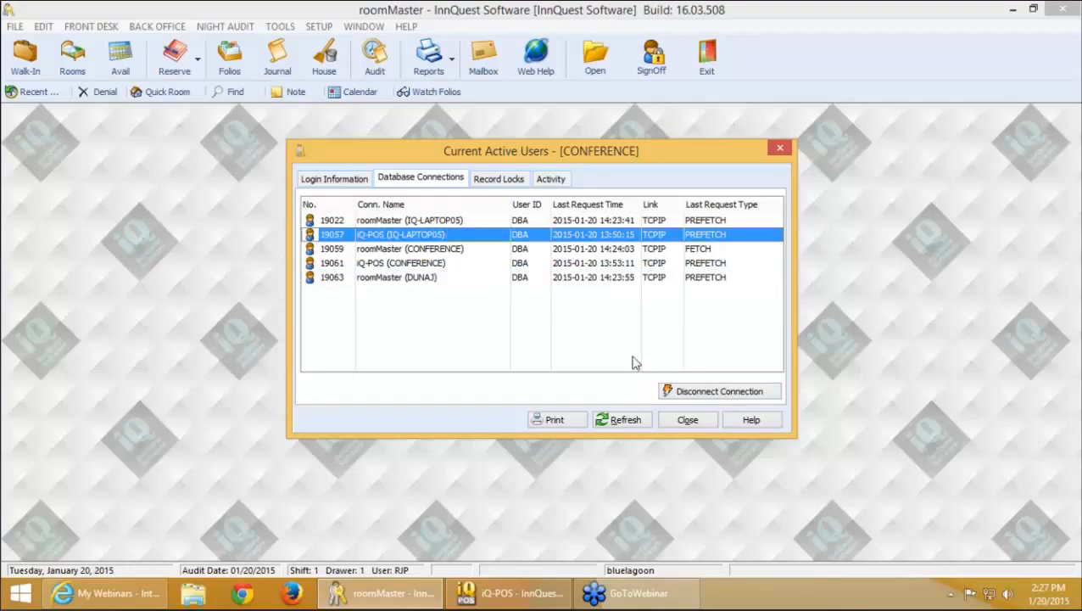
{"action": "left_click", "coordinate": [414, 248]}
{"action": "left_click", "coordinate": [411, 263]}
{"action": "left_click", "coordinate": [413, 277]}
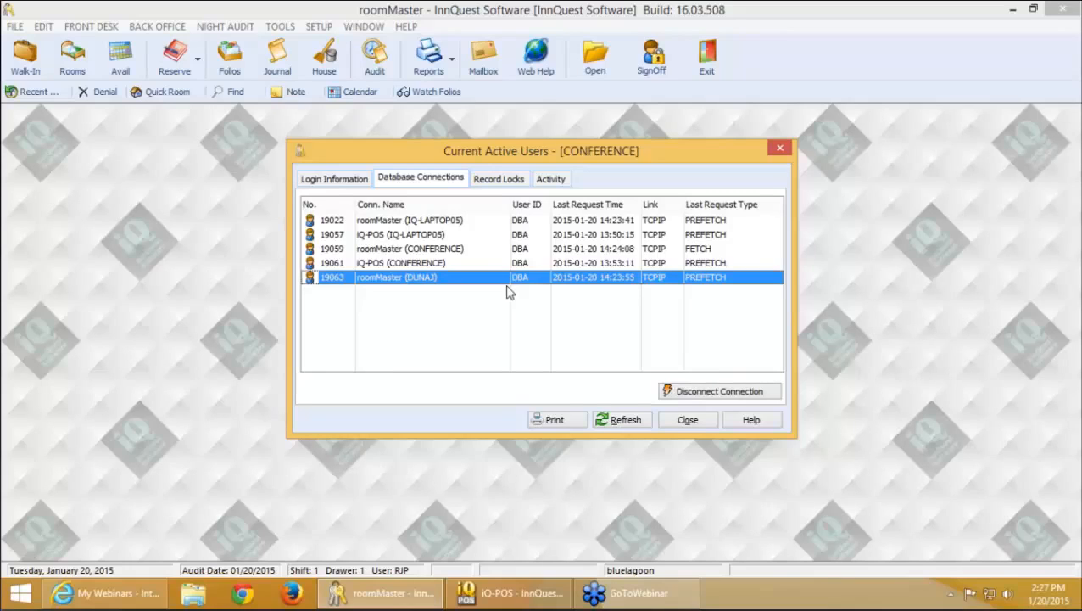
{"action": "left_click", "coordinate": [454, 236]}
{"action": "left_click", "coordinate": [437, 264]}
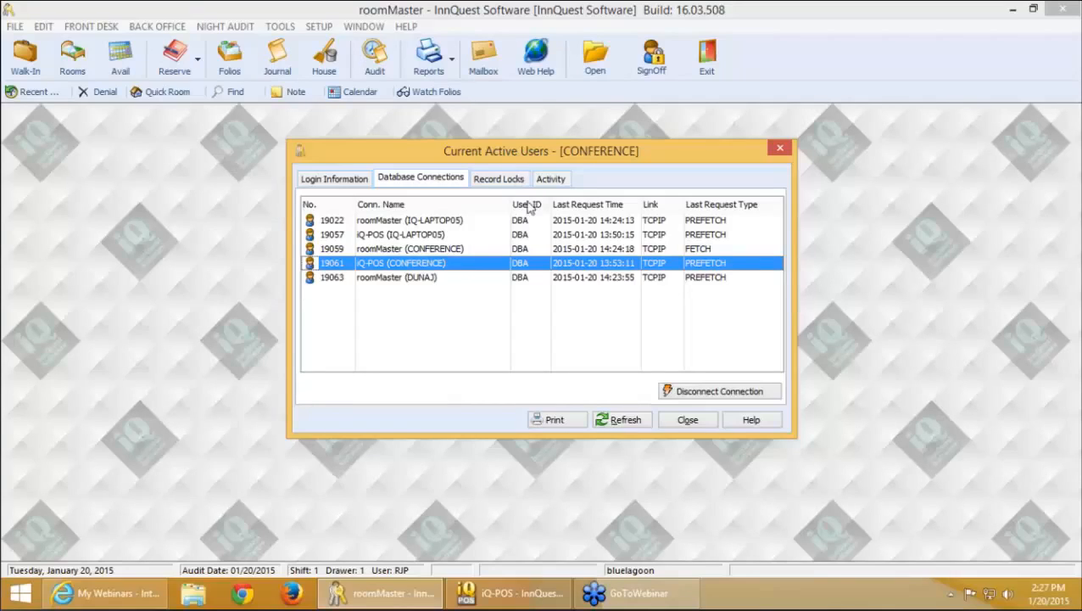
{"action": "left_click", "coordinate": [474, 252]}
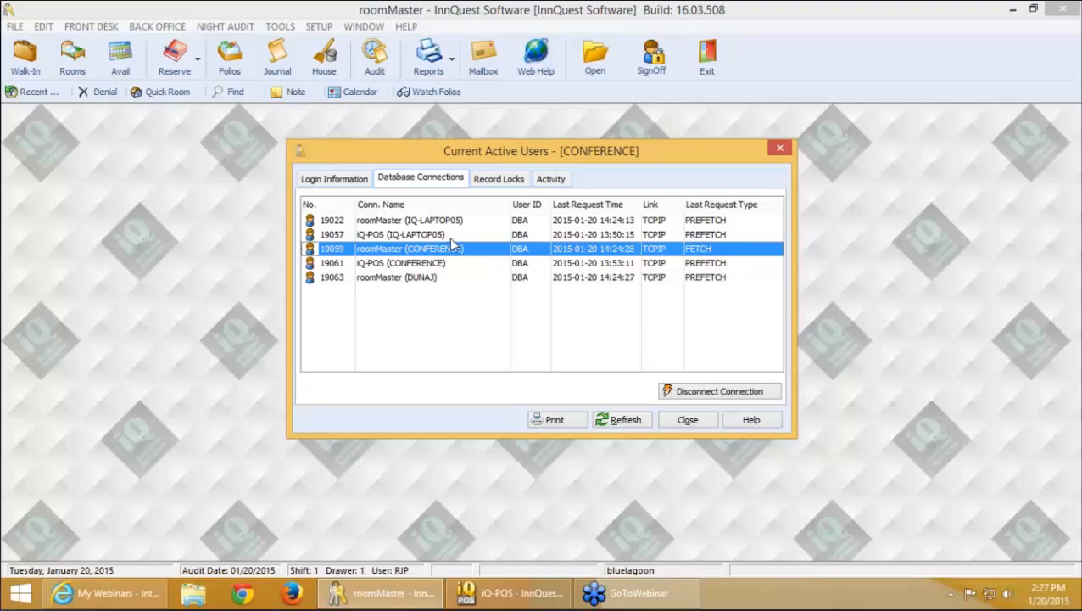
{"action": "left_click", "coordinate": [688, 396]}
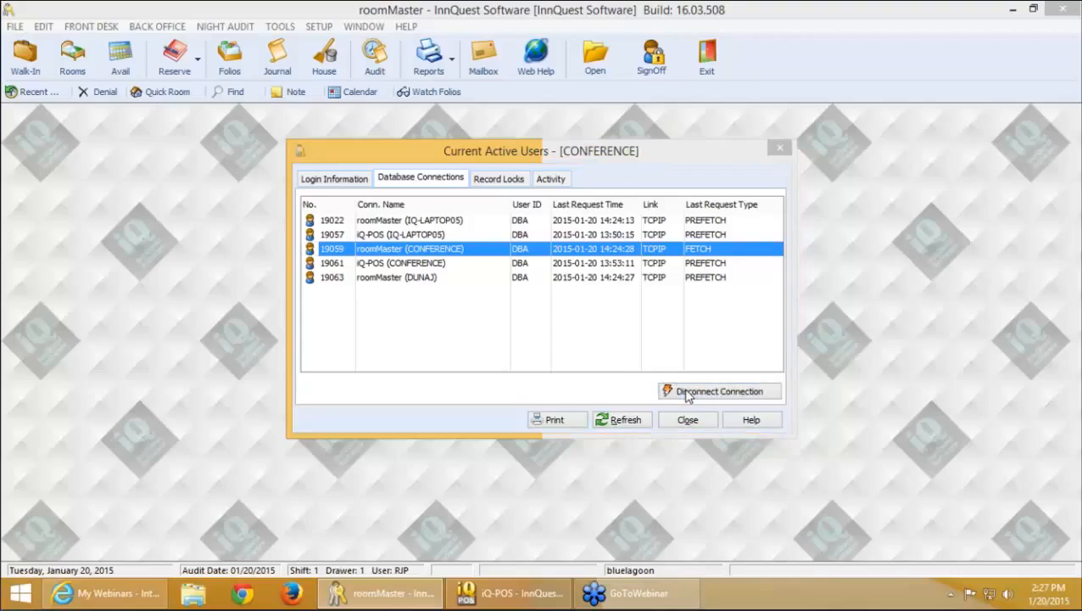
{"action": "left_click", "coordinate": [578, 333]}
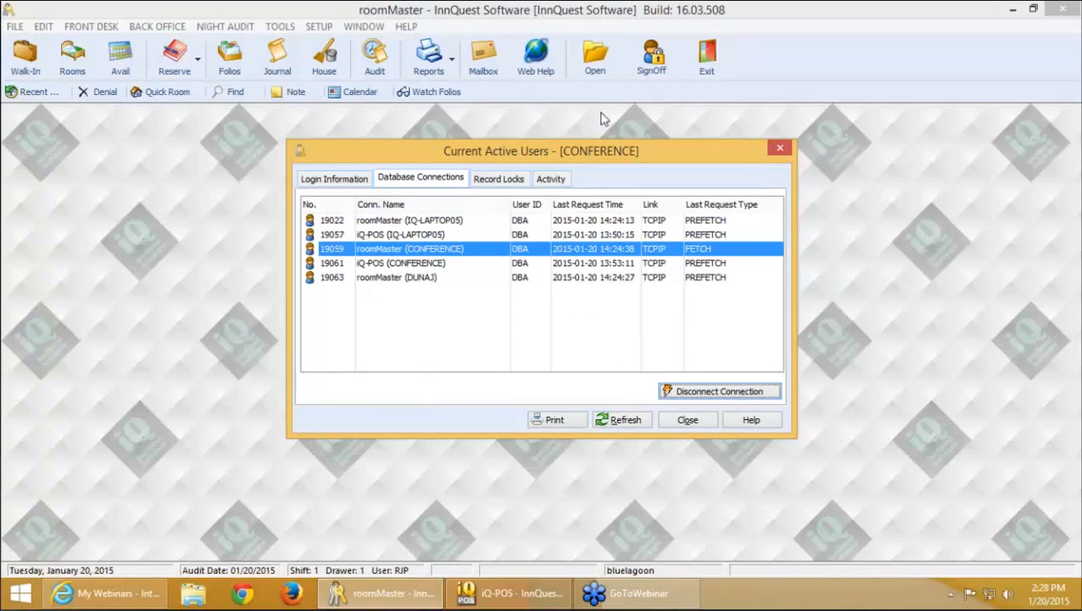
Close the active users list and chart reservations by employee for 01/01/2015–01/20/2015
{"action": "left_click", "coordinate": [688, 419]}
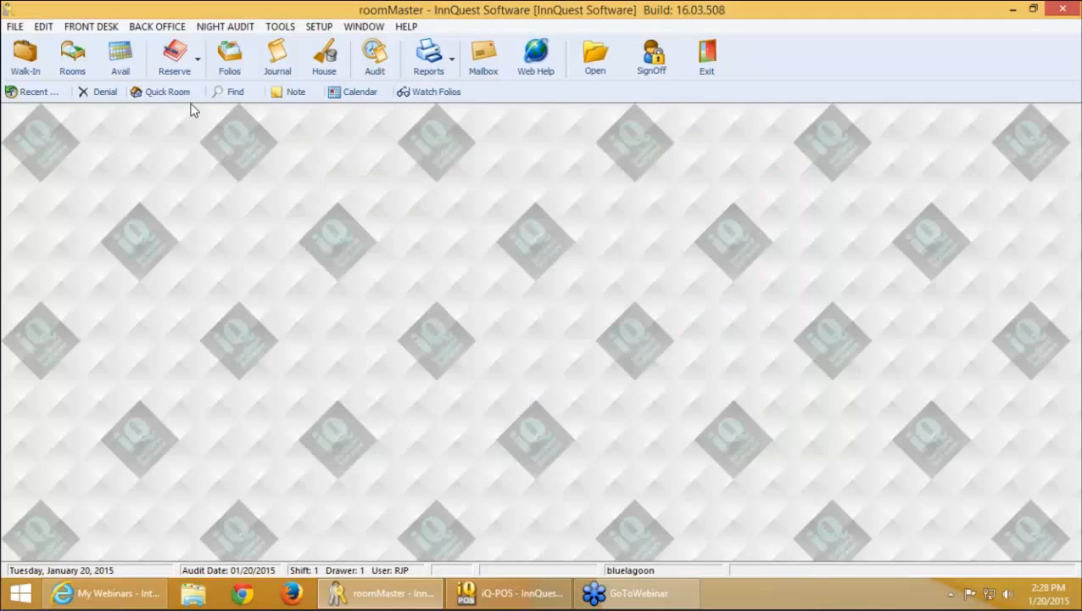
{"action": "left_click", "coordinate": [174, 62]}
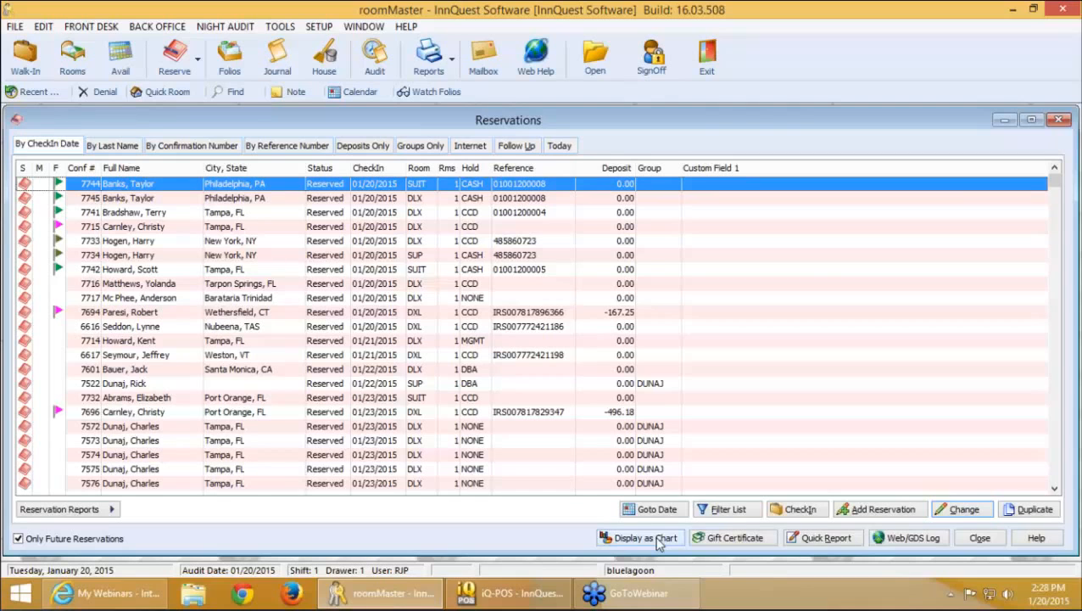
{"action": "left_click", "coordinate": [660, 537]}
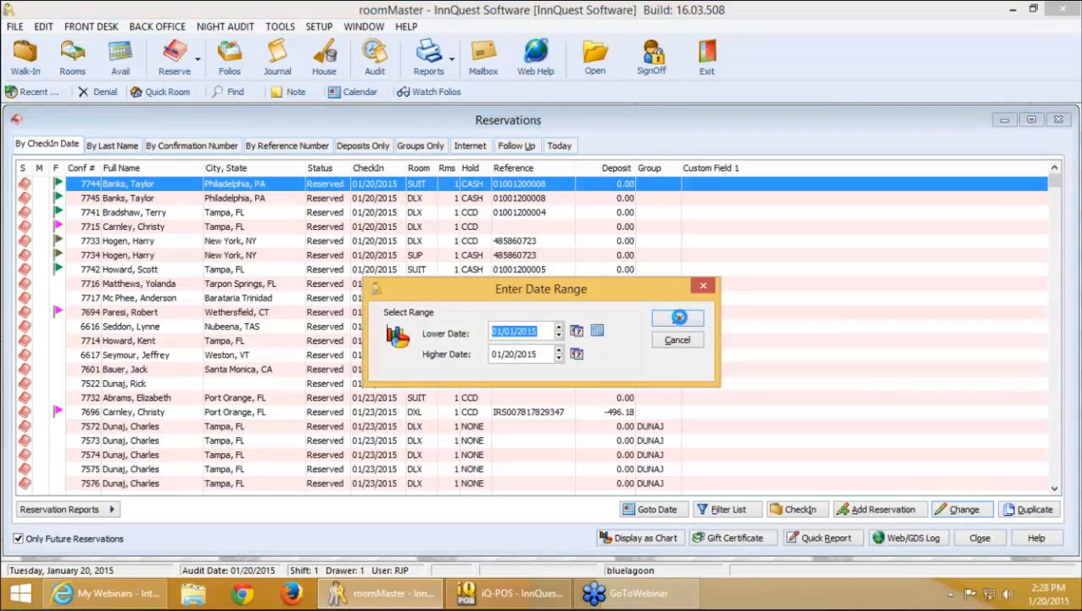
{"action": "left_click", "coordinate": [680, 317]}
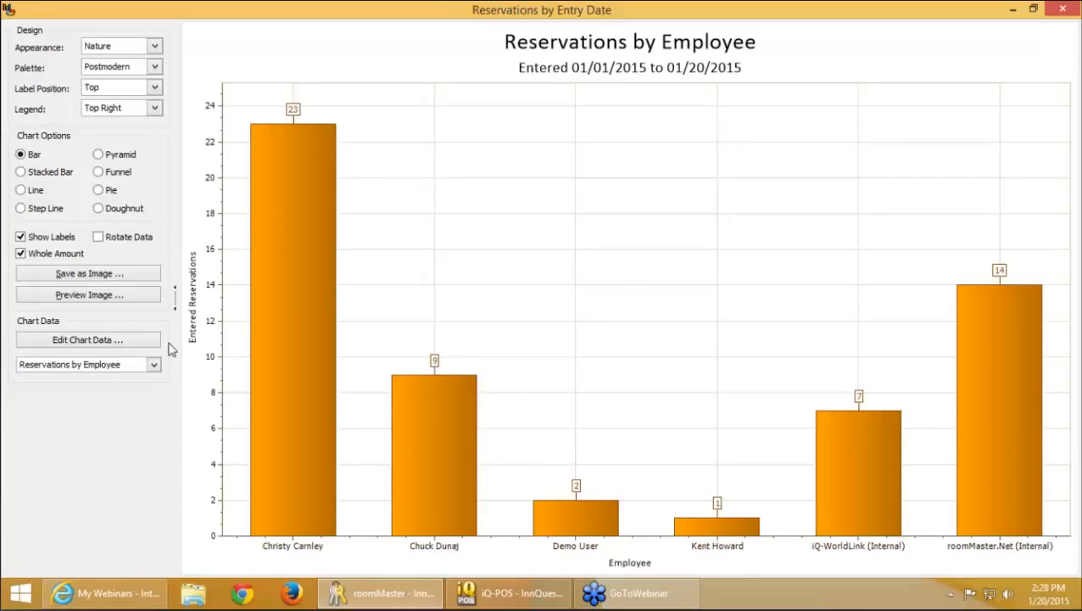
Switch the chart data to Reservations by Segment, then close the chart window
{"action": "left_click", "coordinate": [117, 366]}
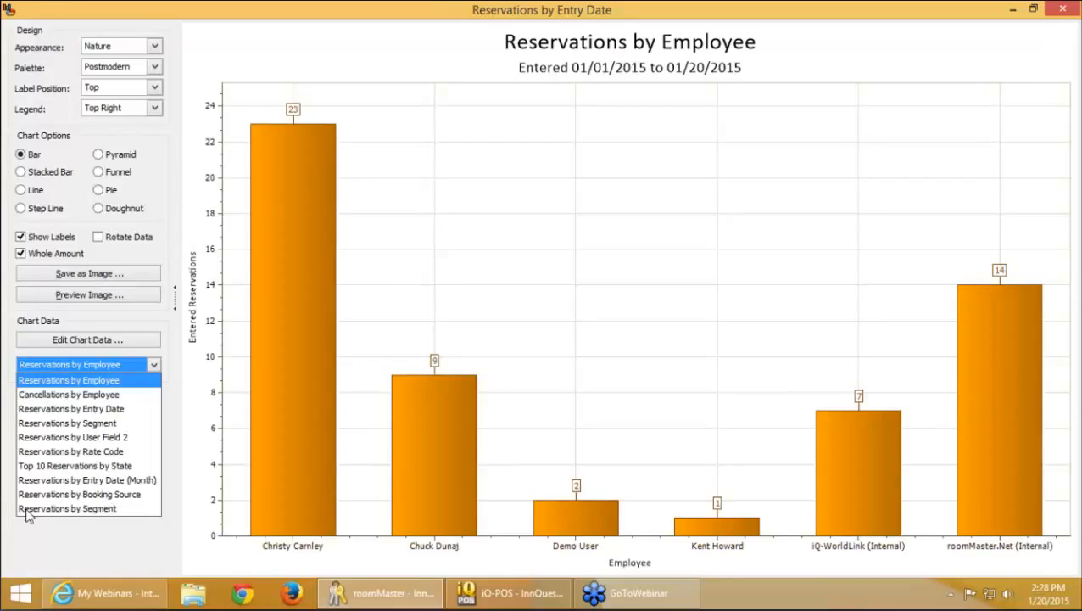
{"action": "left_click", "coordinate": [76, 509]}
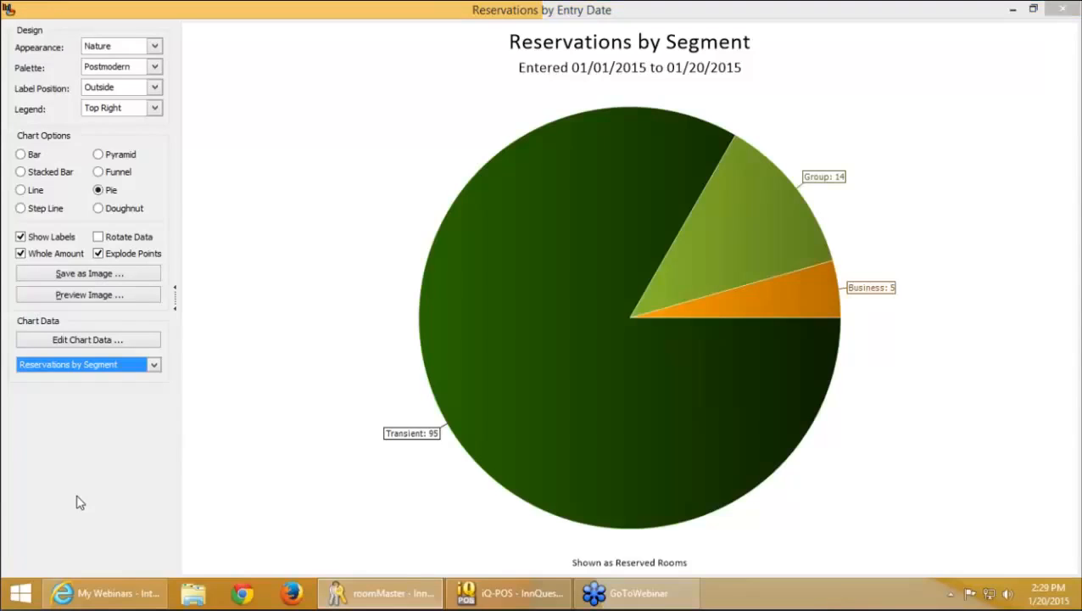
{"action": "key", "text": "Escape"}
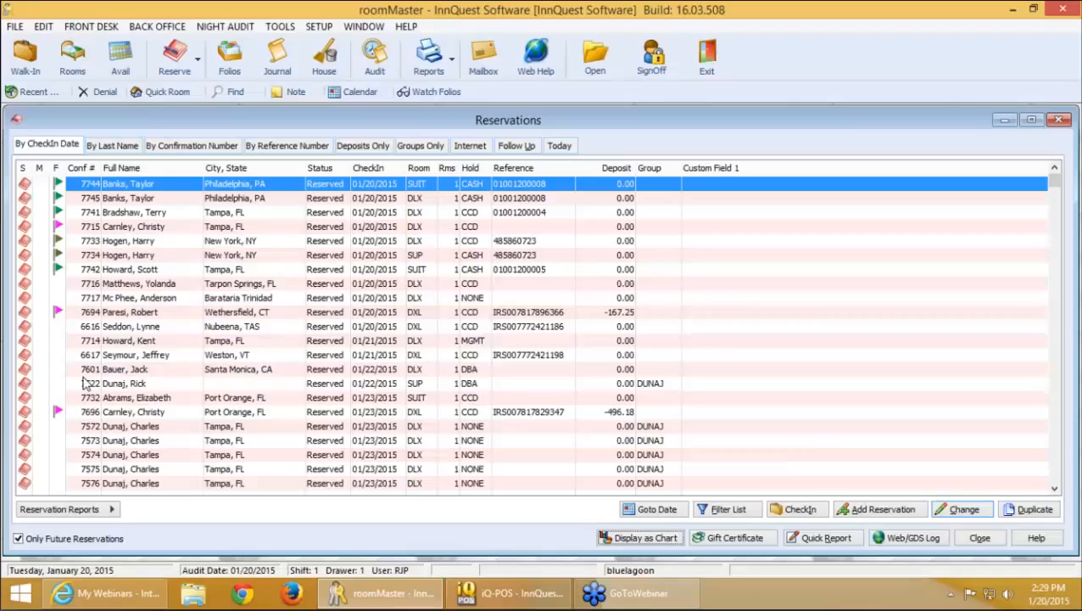
Close the Reservations list and open the Interactive SQL Report with the e-mail guests query
{"action": "double_click", "coordinate": [20, 123]}
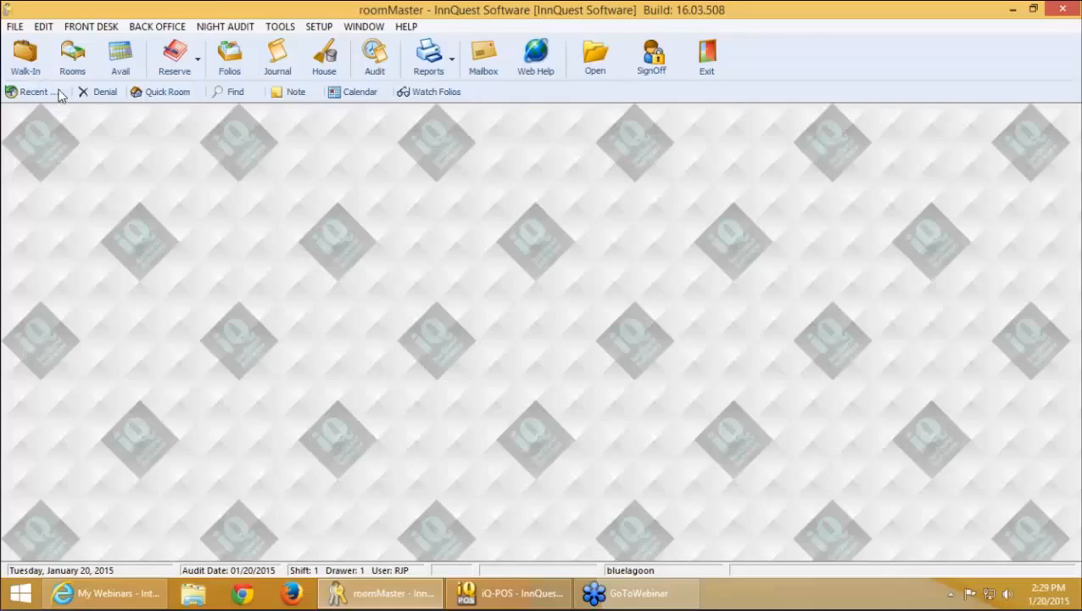
{"action": "left_click", "coordinate": [292, 32]}
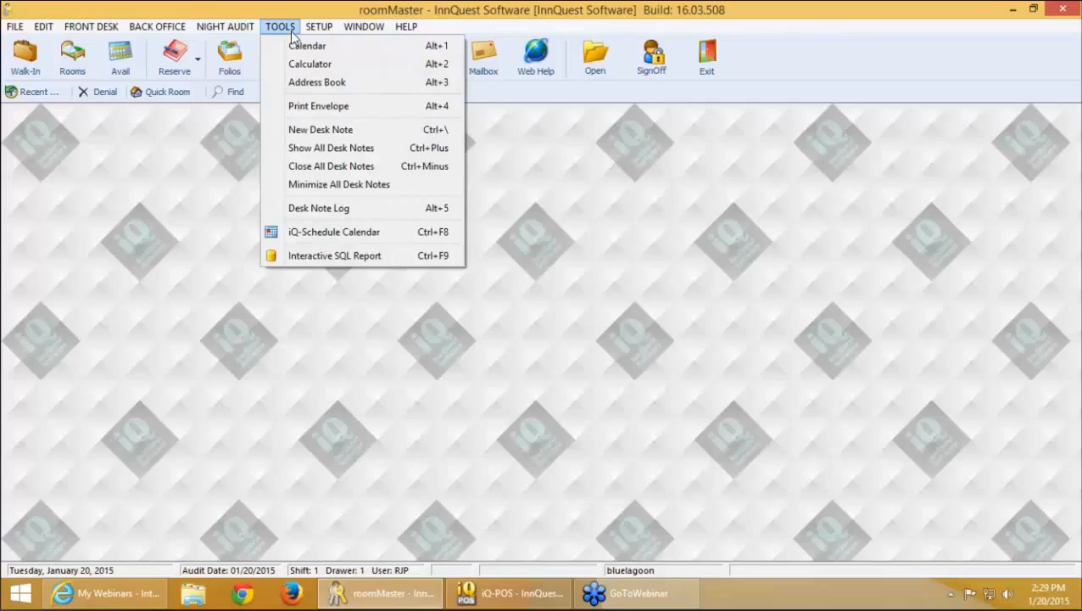
{"action": "left_click", "coordinate": [368, 261]}
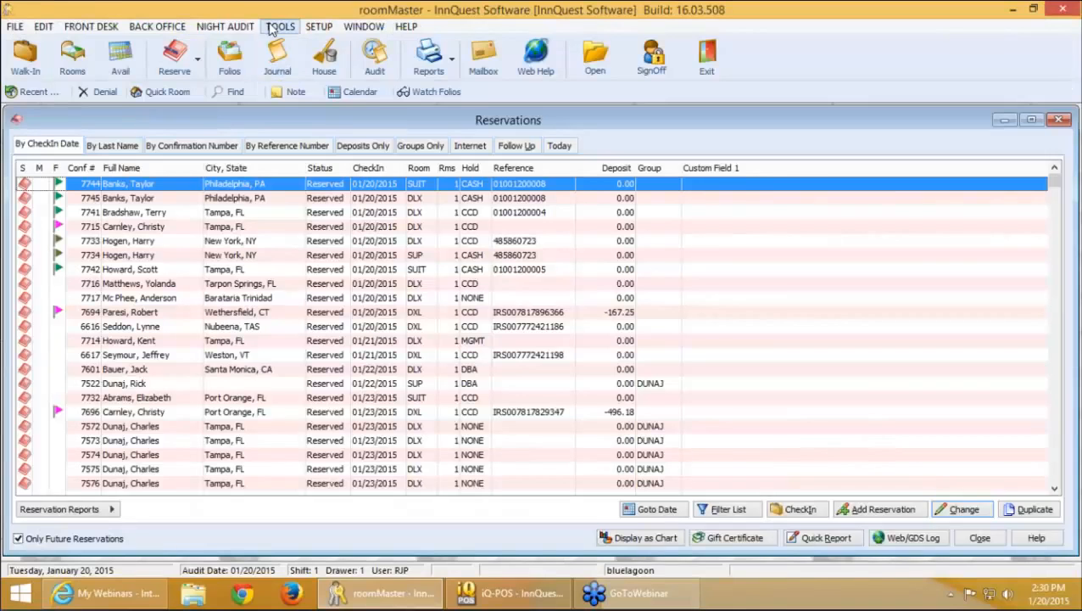
{"action": "left_click", "coordinate": [280, 27]}
{"action": "left_click", "coordinate": [336, 254]}
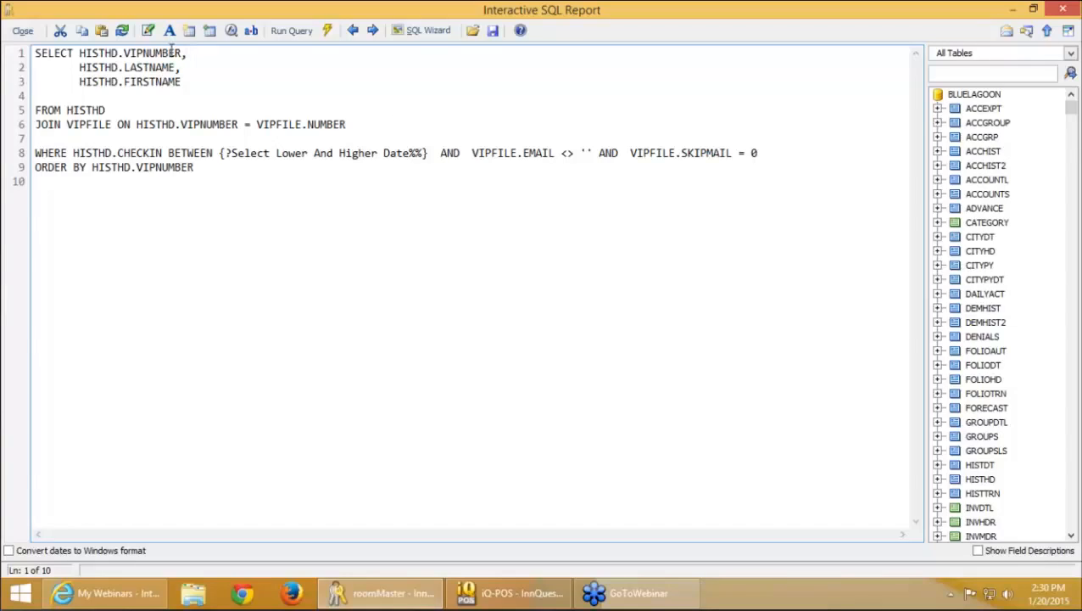
Fill in Find/Replace with HISTHD as the search term and FOLIOHD as the replacement
{"action": "left_click", "coordinate": [122, 32]}
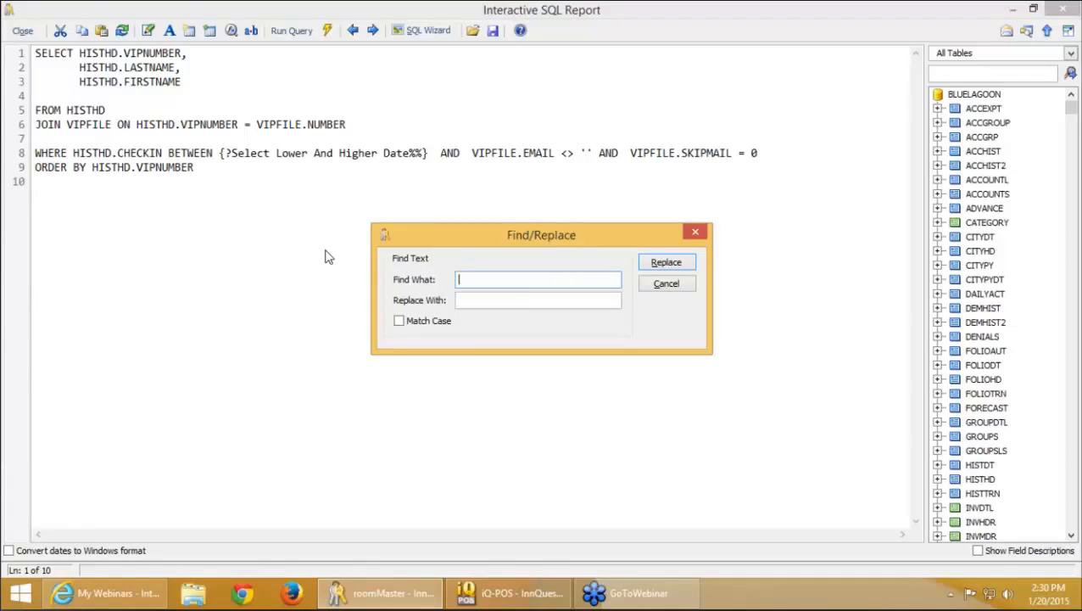
{"action": "type", "text": "folio"}
{"action": "key", "text": "BackSpace"}
{"action": "key", "text": "BackSpace"}
{"action": "key", "text": "BackSpace"}
{"action": "key", "text": "BackSpace"}
{"action": "key", "text": "BackSpace"}
{"action": "type", "text": "HISTHD"}
{"action": "key", "text": "Tab"}
{"action": "type", "text": "FOI"}
{"action": "key", "text": "BackSpace"}
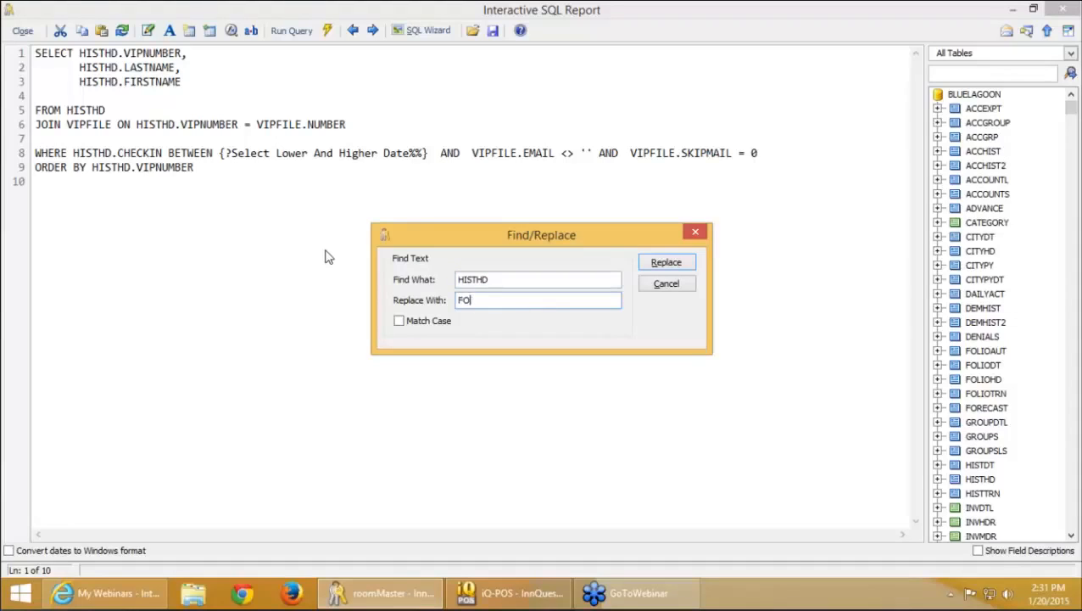
{"action": "type", "text": "LIOHD"}
Replace every HISTHD with FOLIOHD and widen the database table list to its end
{"action": "left_click", "coordinate": [661, 265]}
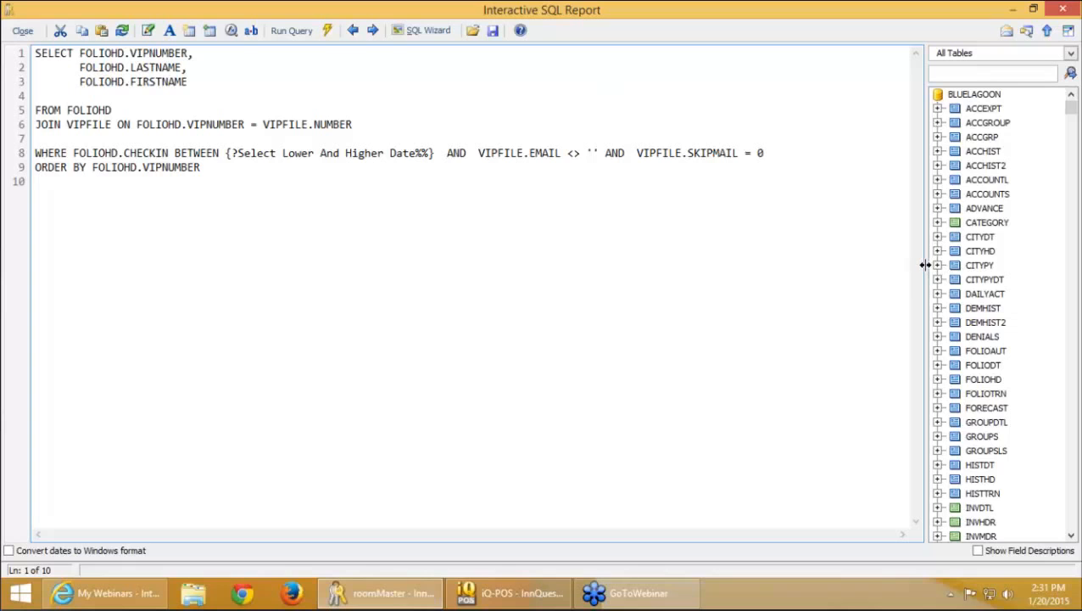
{"action": "left_click_drag", "start_coordinate": [926, 264], "coordinate": [824, 273]}
{"action": "left_click", "coordinate": [1071, 528]}
{"action": "left_click", "coordinate": [1071, 527]}
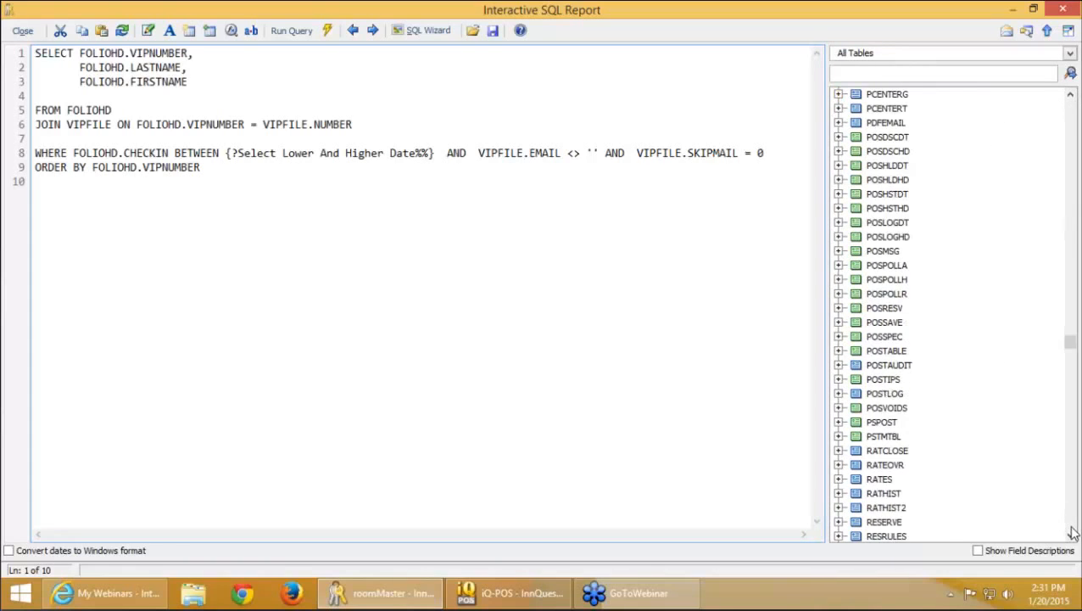
{"action": "left_click", "coordinate": [1071, 530]}
{"action": "left_click", "coordinate": [1072, 530]}
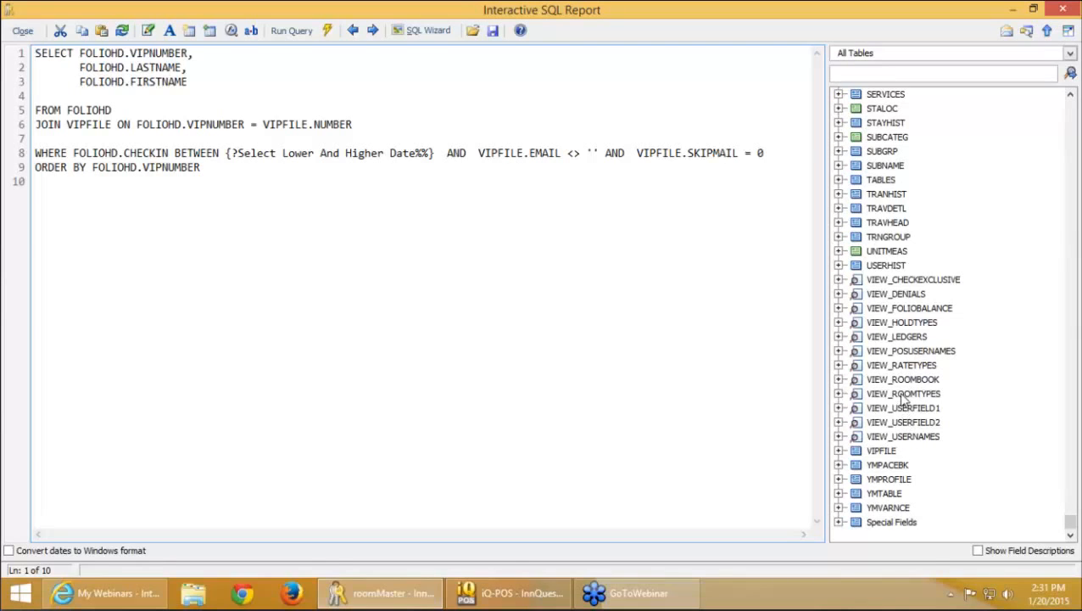
Expand VIEW_ROOMTYPES and pick its ROOMGROUP field, after trying FULLDESCRIPTION
{"action": "left_click", "coordinate": [839, 394]}
{"action": "scroll", "coordinate": [910, 403], "scroll_direction": "down", "scroll_amount": 1}
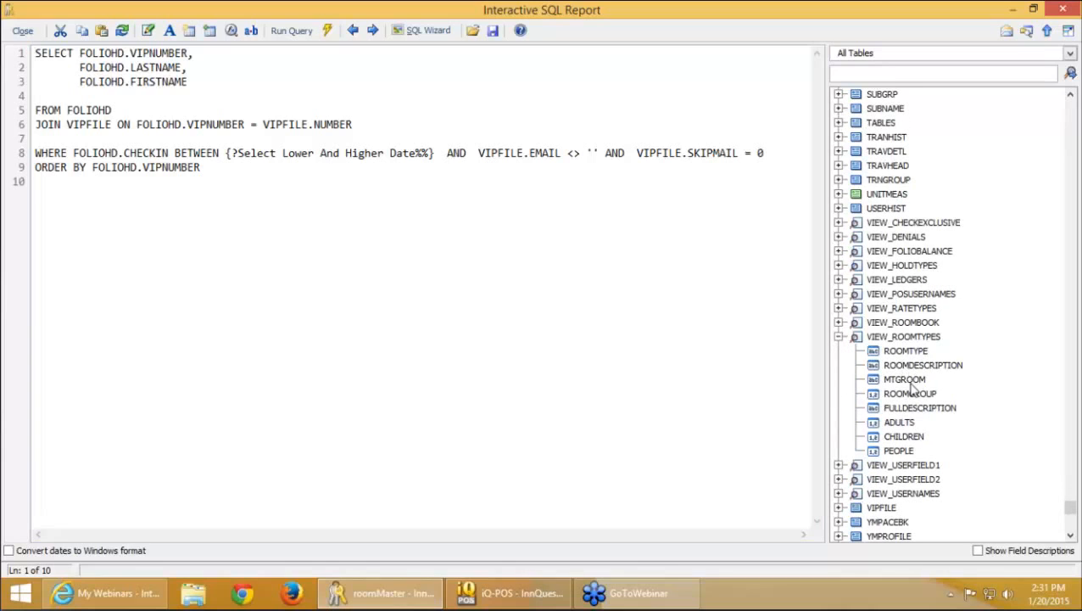
{"action": "left_click", "coordinate": [905, 395]}
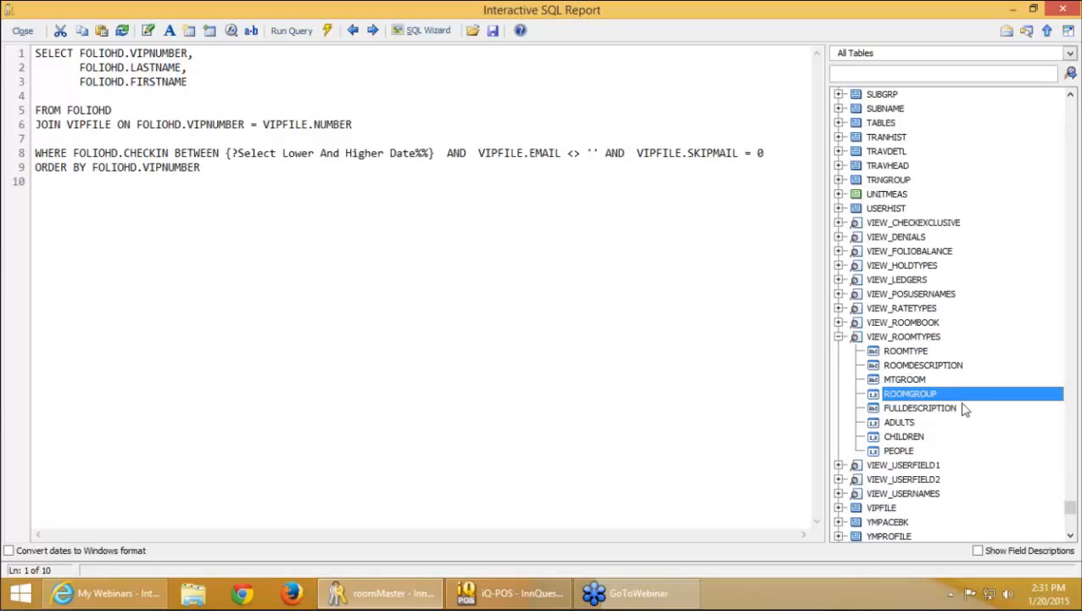
{"action": "left_click", "coordinate": [916, 409]}
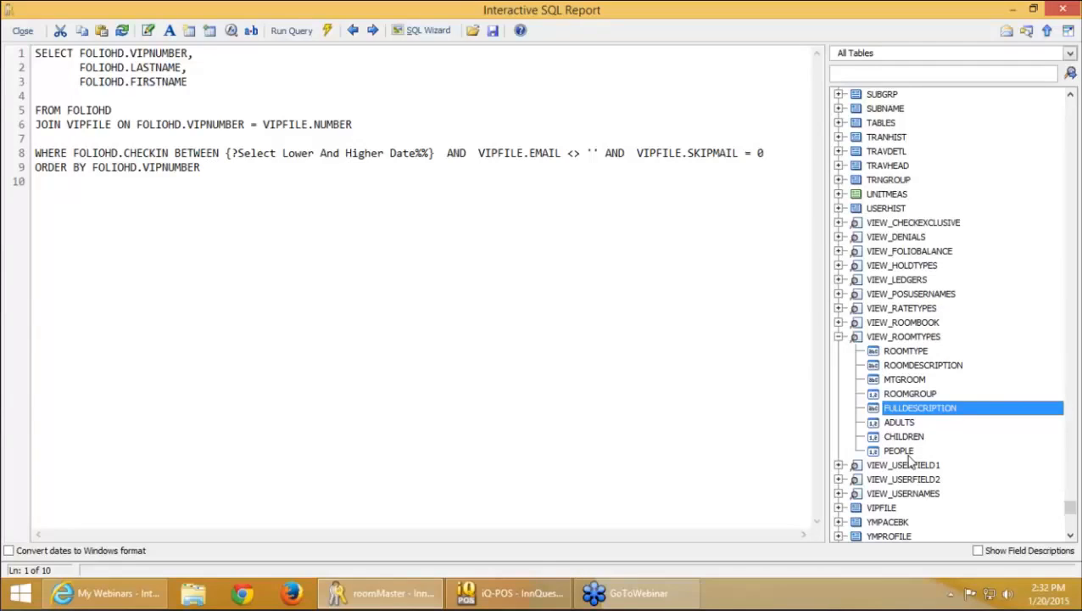
{"action": "left_click", "coordinate": [902, 395]}
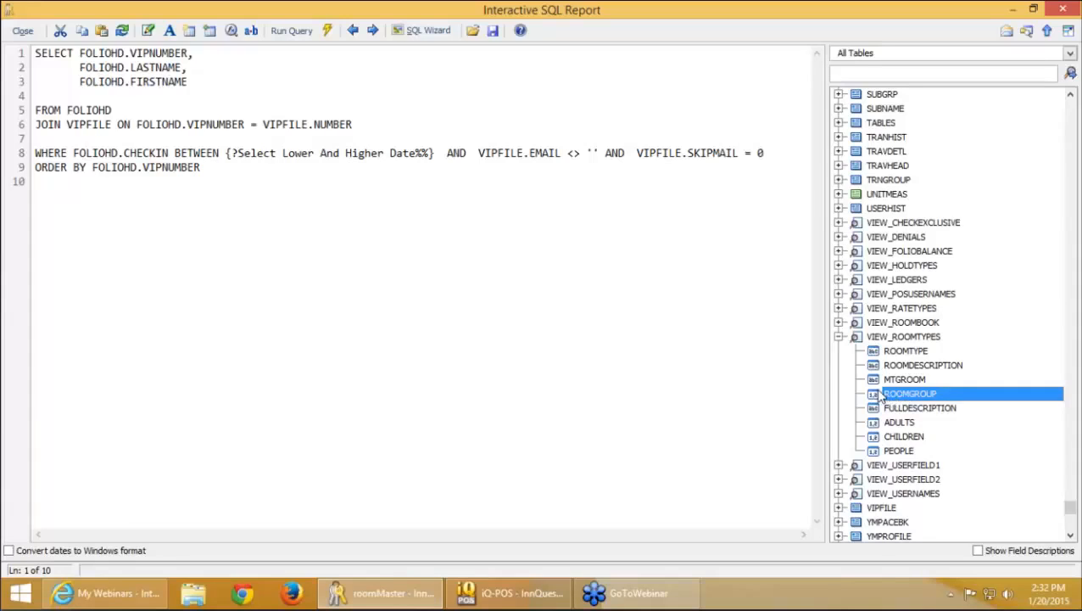
{"action": "left_click", "coordinate": [386, 296]}
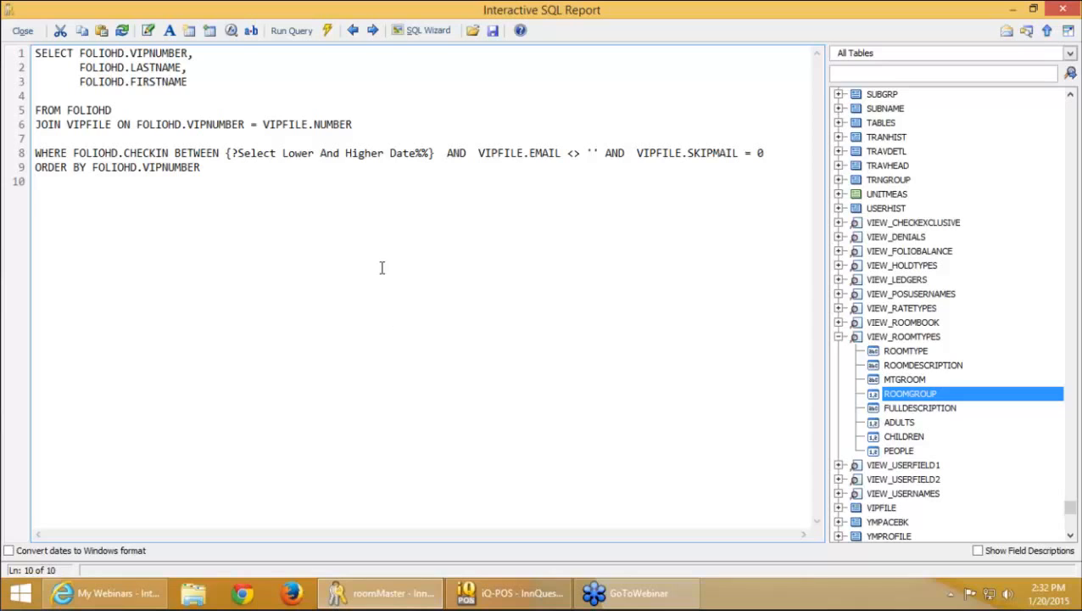
Bring up roomMaster Online Help on the SQL - Creating a Query topic
{"action": "left_click", "coordinate": [523, 33]}
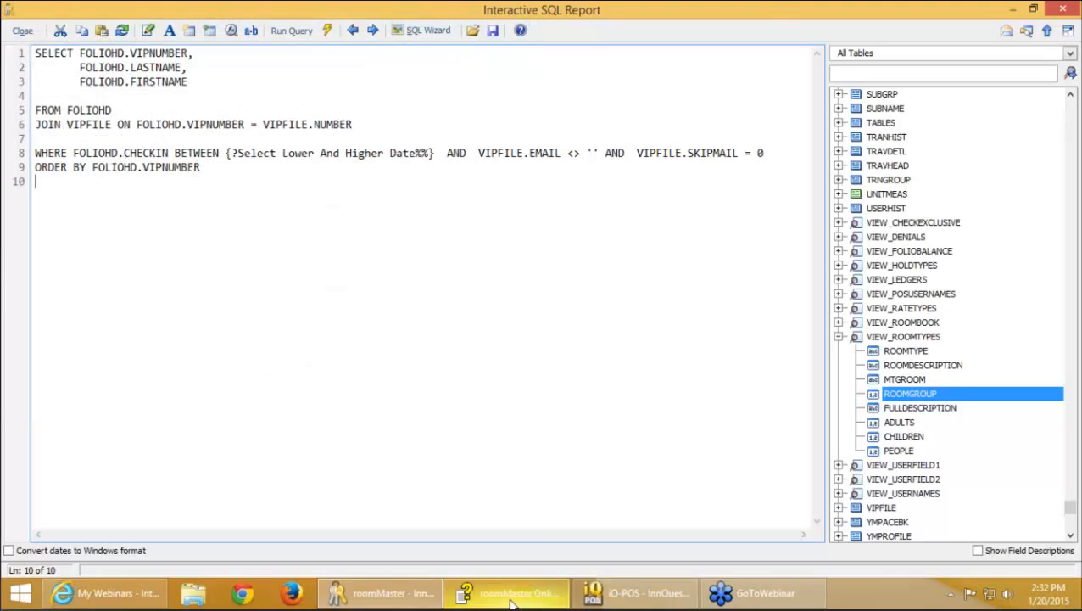
{"action": "left_click", "coordinate": [507, 599]}
{"action": "left_click", "coordinate": [504, 598]}
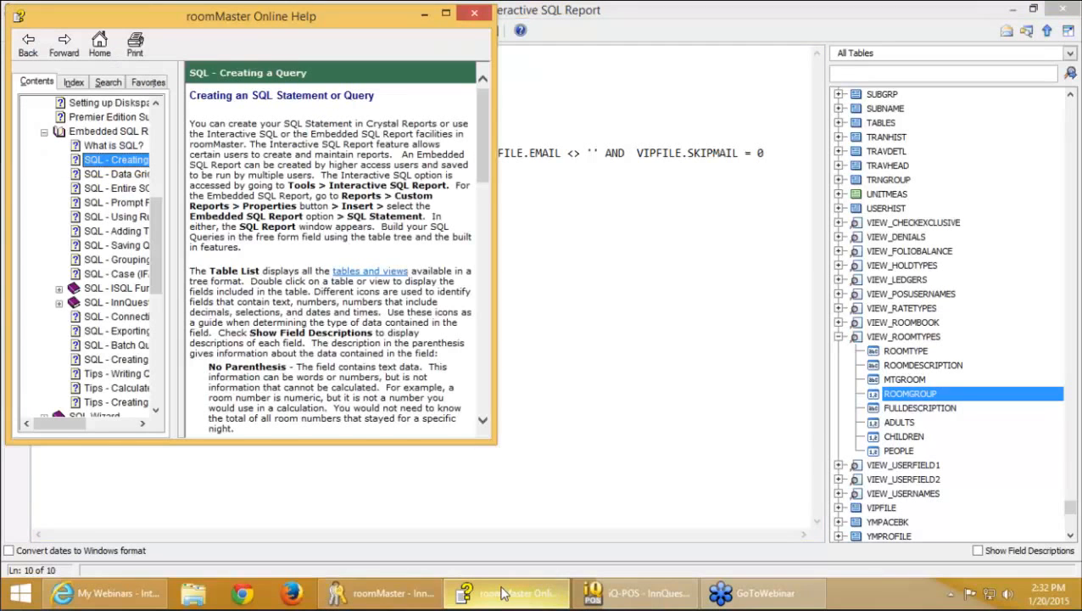
Enlarge the help window, widen Contents, and open SQL - Entire SQL Syntax under SQL - ISQL Functions
{"action": "left_click_drag", "start_coordinate": [495, 442], "coordinate": [830, 575]}
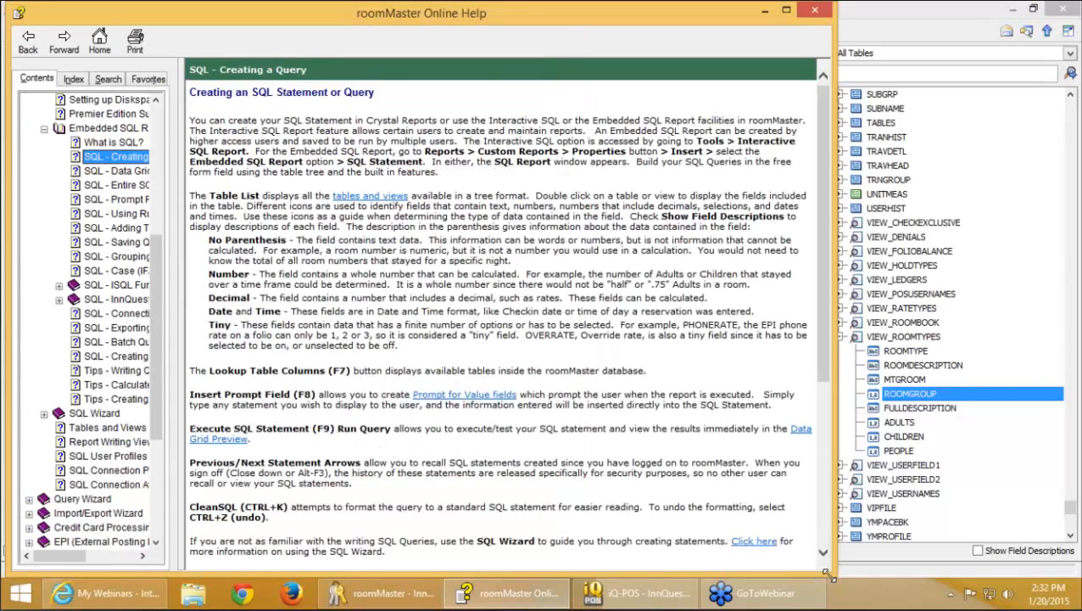
{"action": "left_click_drag", "start_coordinate": [181, 284], "coordinate": [284, 280]}
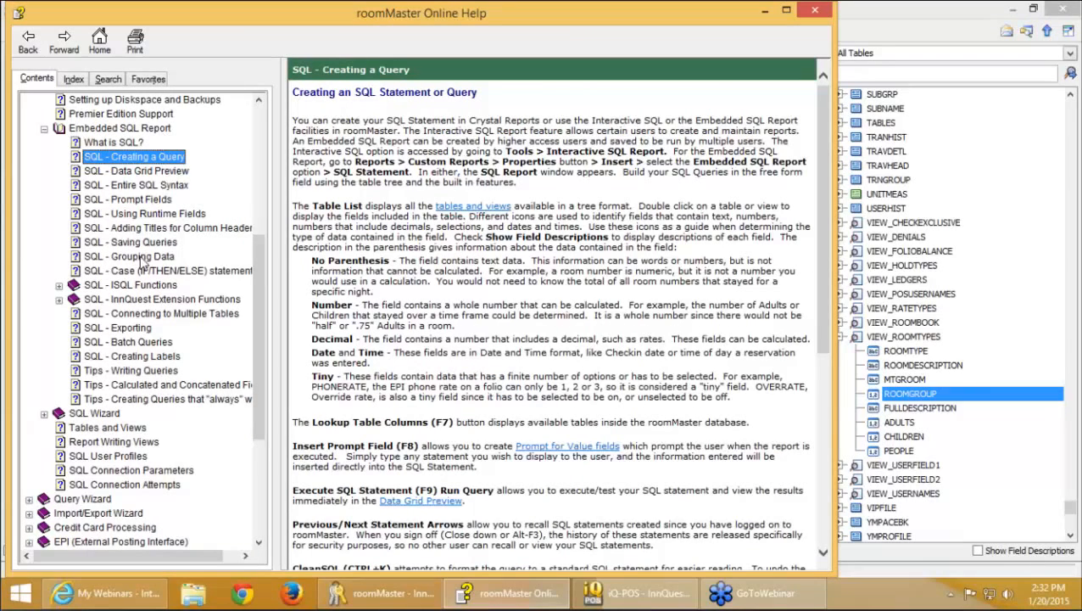
{"action": "left_click", "coordinate": [109, 289]}
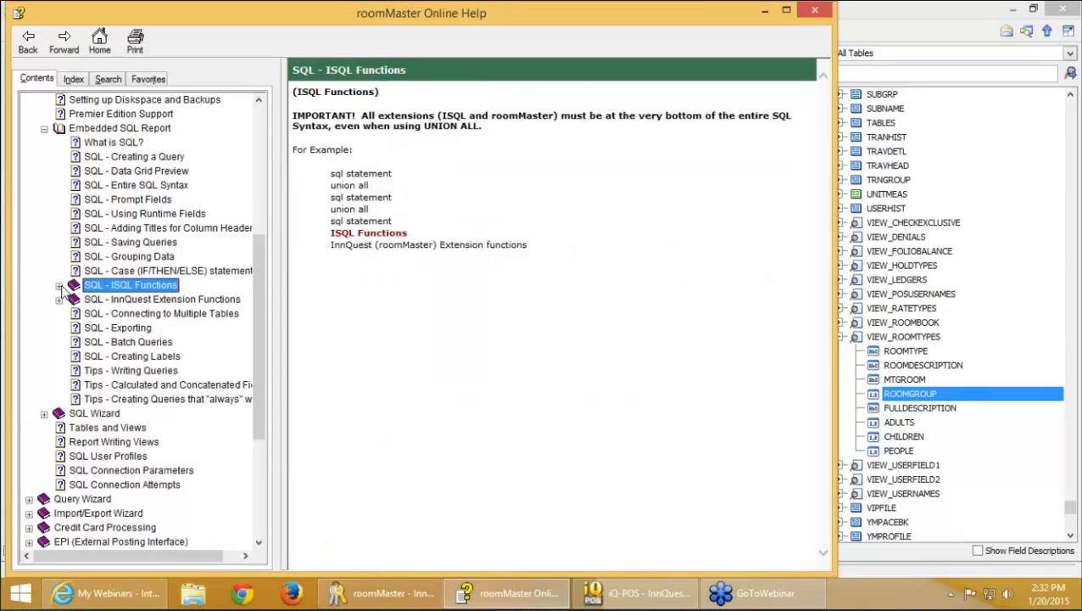
{"action": "left_click", "coordinate": [59, 286]}
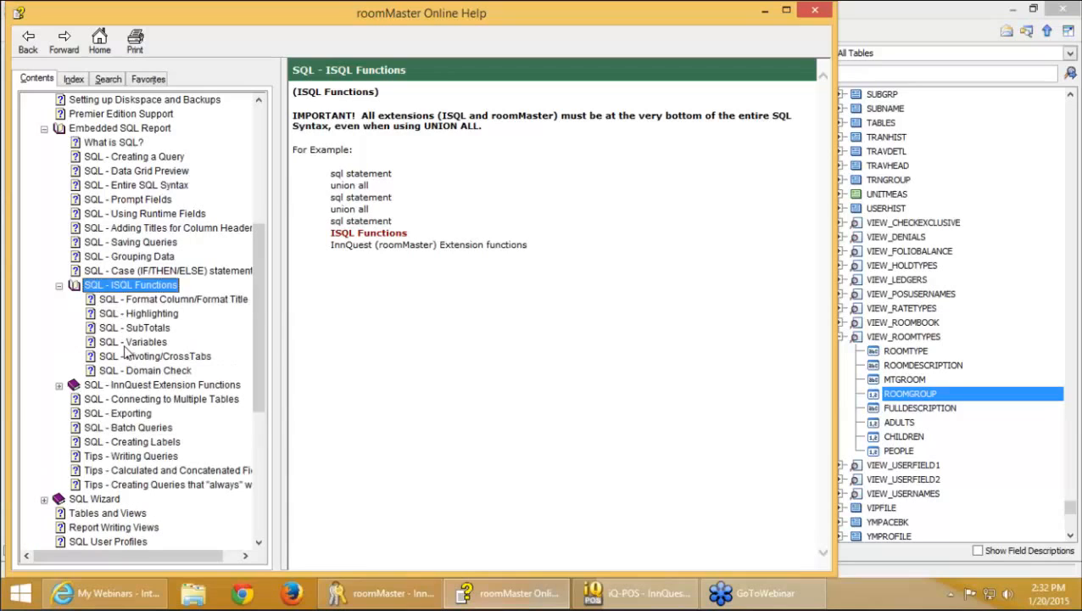
{"action": "left_click", "coordinate": [146, 187]}
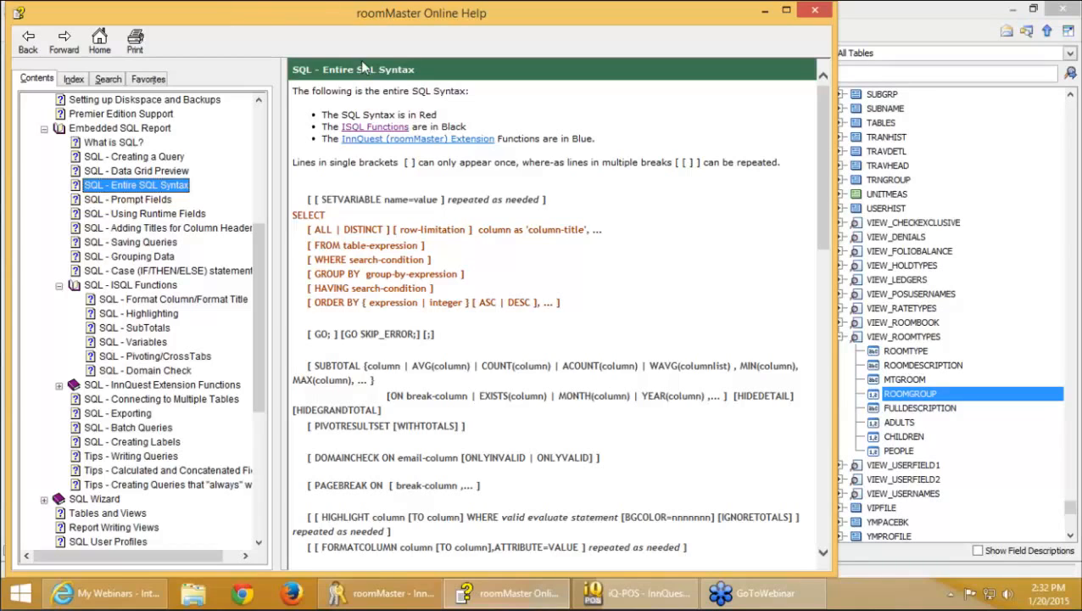
Highlight the SELECT through ORDER BY syntax block, then clear the selection
{"action": "left_click_drag", "start_coordinate": [567, 307], "coordinate": [524, 307]}
{"action": "left_click_drag", "start_coordinate": [289, 226], "coordinate": [292, 214]}
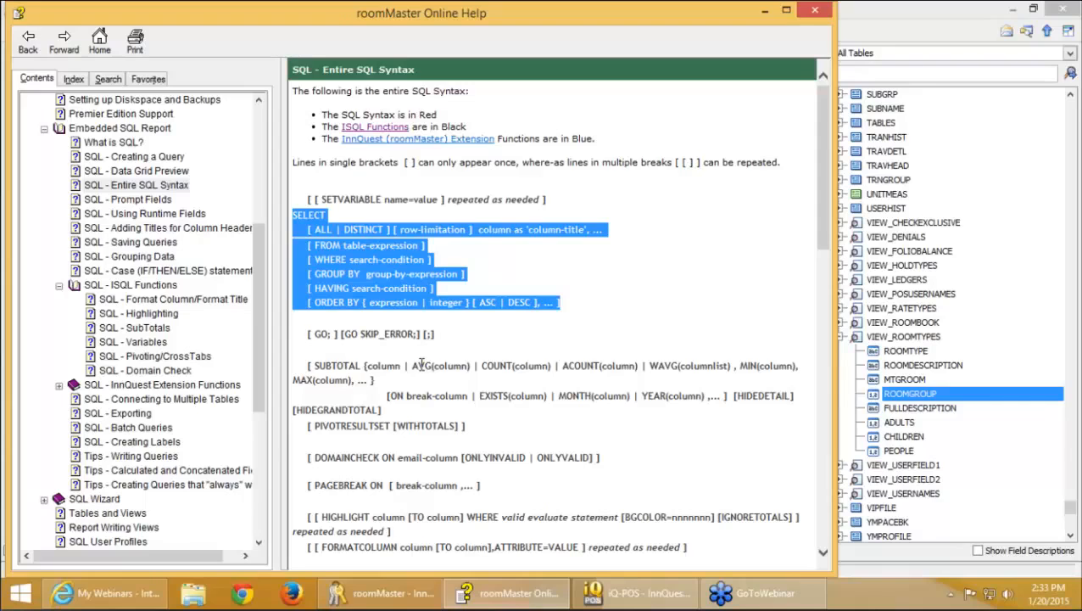
{"action": "left_click", "coordinate": [474, 401]}
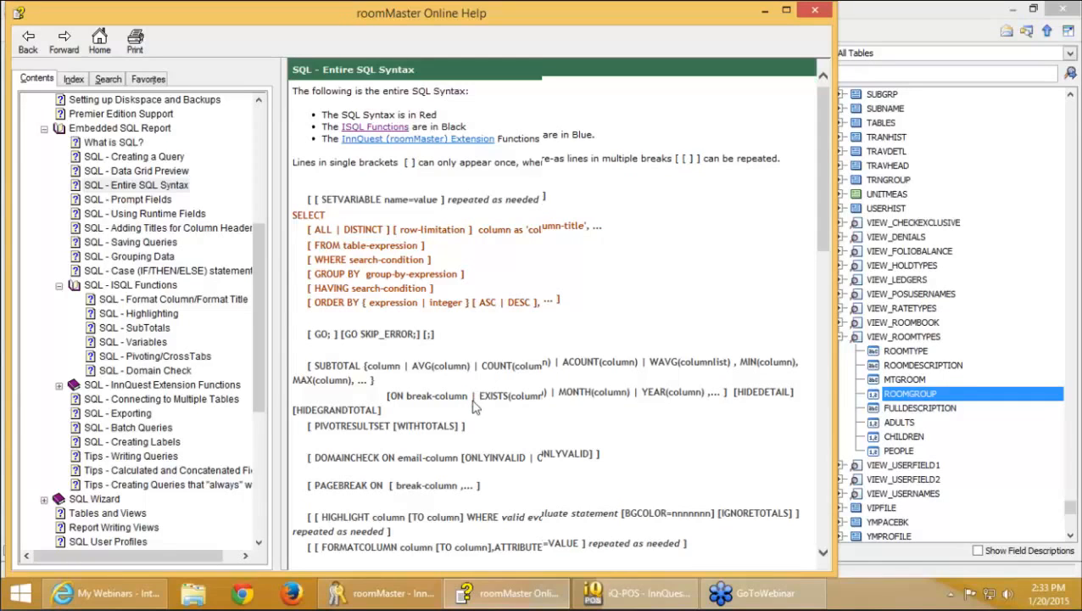
Scroll through the syntax reference and expand SQL - InnQuest Extension Functions in Contents
{"action": "scroll", "coordinate": [475, 405], "scroll_direction": "down", "scroll_amount": 1}
{"action": "scroll", "coordinate": [475, 409], "scroll_direction": "down", "scroll_amount": 6}
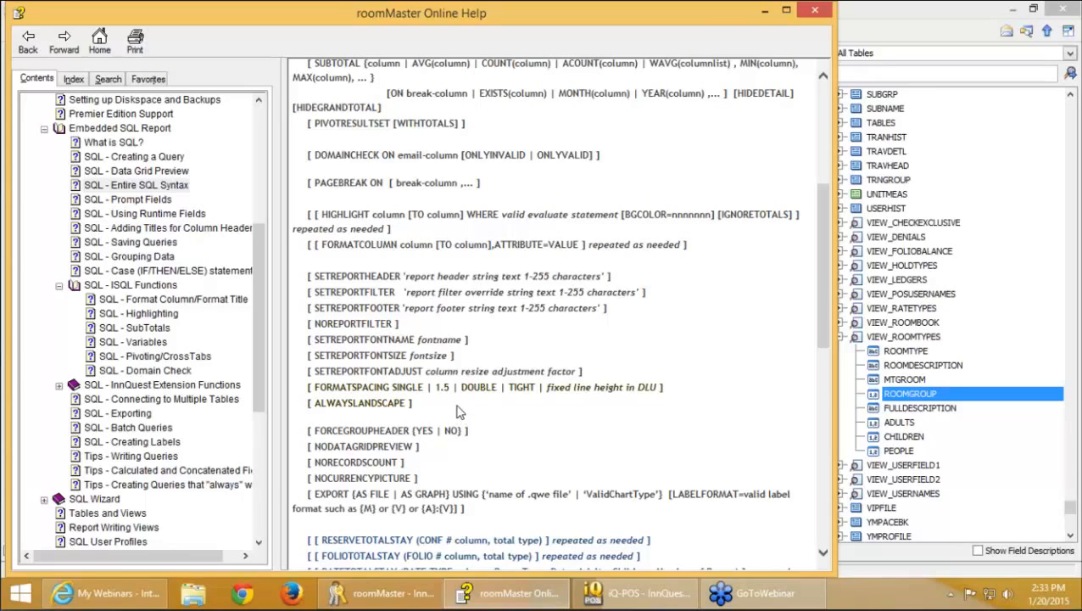
{"action": "scroll", "coordinate": [457, 411], "scroll_direction": "down", "scroll_amount": 3}
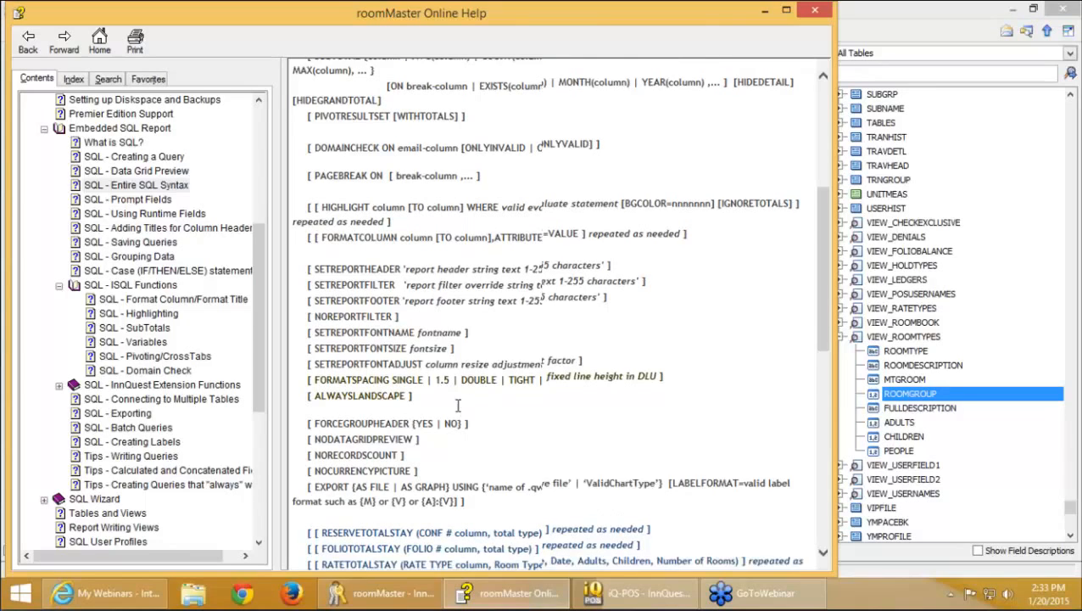
{"action": "scroll", "coordinate": [452, 410], "scroll_direction": "up", "scroll_amount": 3}
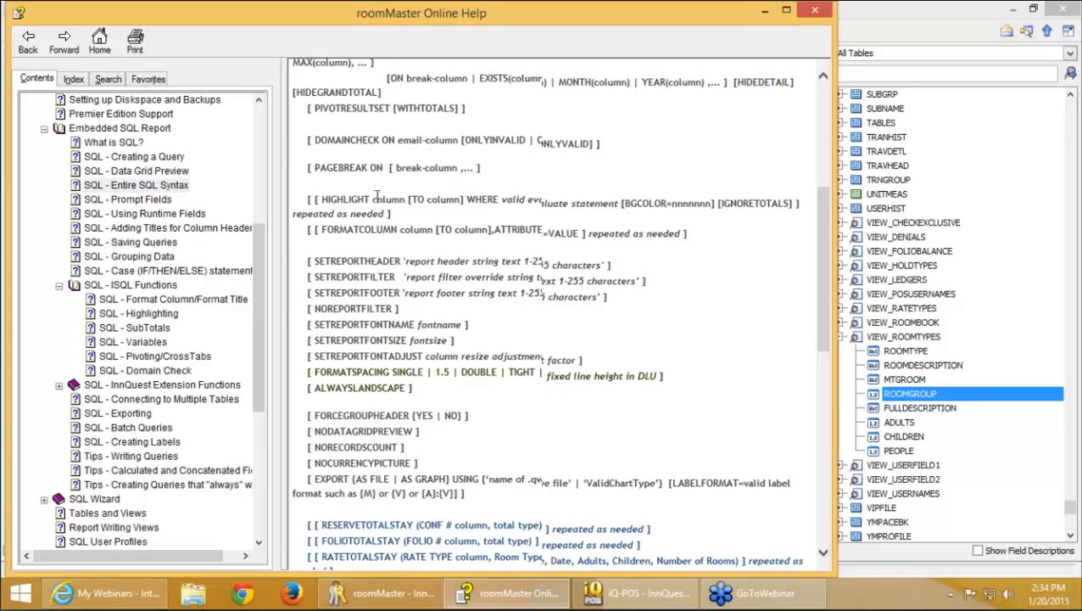
{"action": "scroll", "coordinate": [378, 280], "scroll_direction": "up", "scroll_amount": 2}
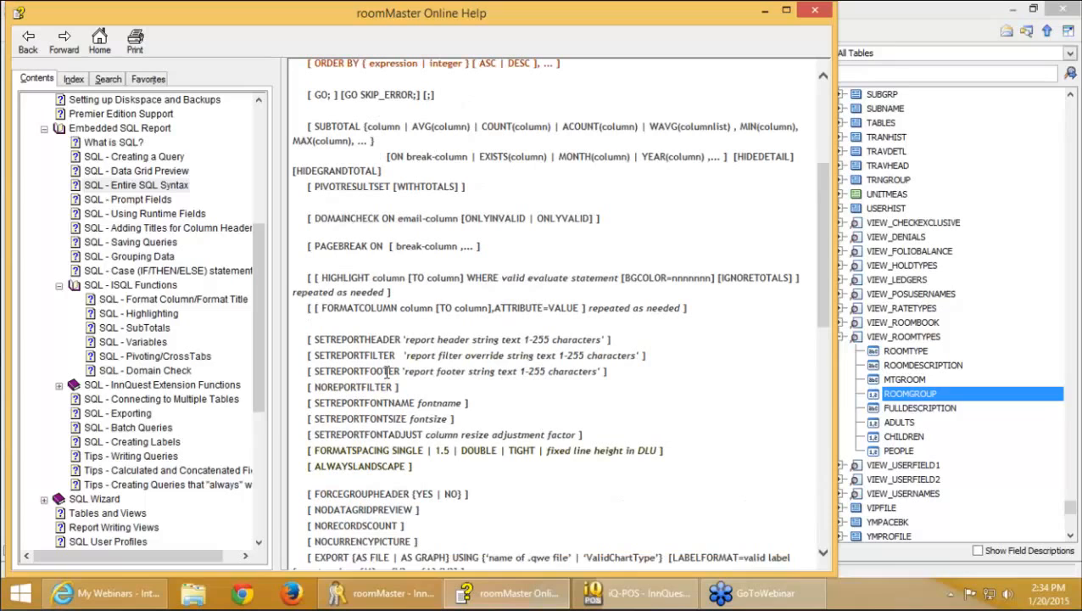
{"action": "scroll", "coordinate": [394, 382], "scroll_direction": "down", "scroll_amount": 2}
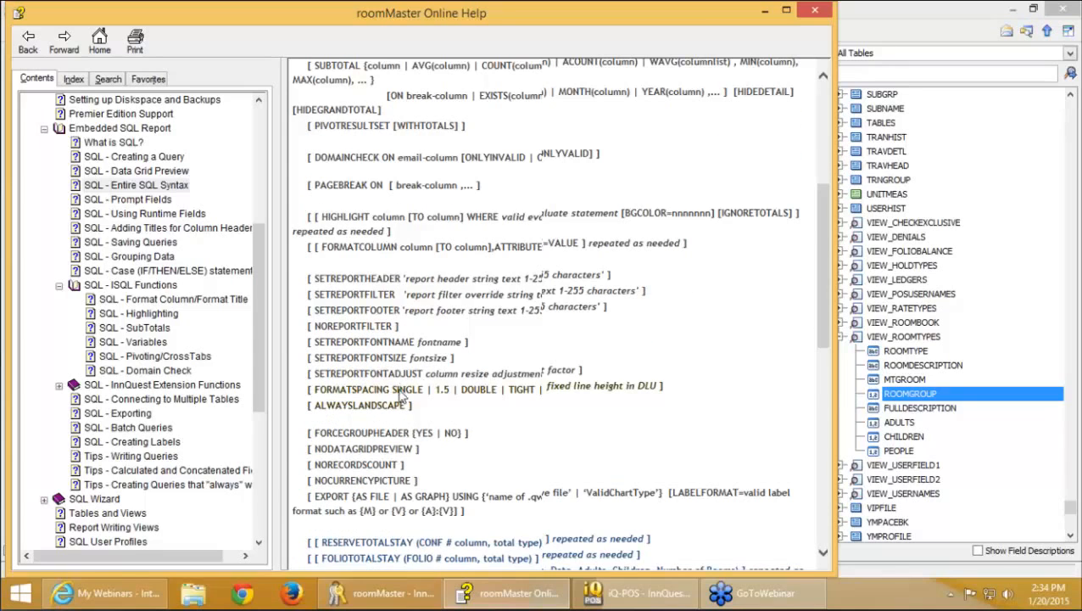
{"action": "scroll", "coordinate": [398, 391], "scroll_direction": "down", "scroll_amount": 3}
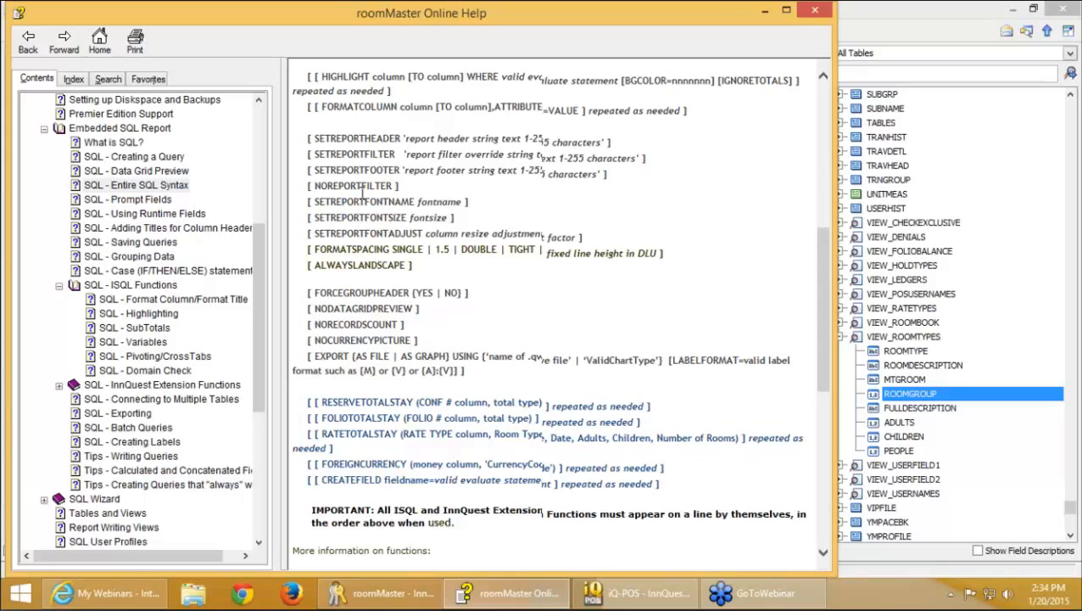
{"action": "scroll", "coordinate": [364, 194], "scroll_direction": "up", "scroll_amount": 2}
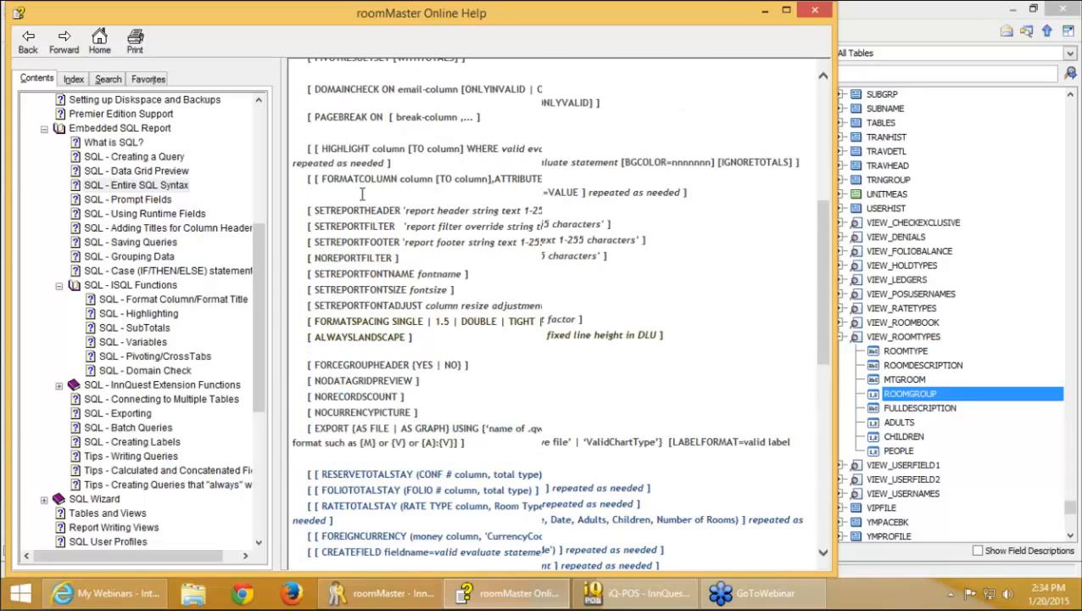
{"action": "scroll", "coordinate": [362, 195], "scroll_direction": "up", "scroll_amount": 2}
{"action": "left_click", "coordinate": [60, 385]}
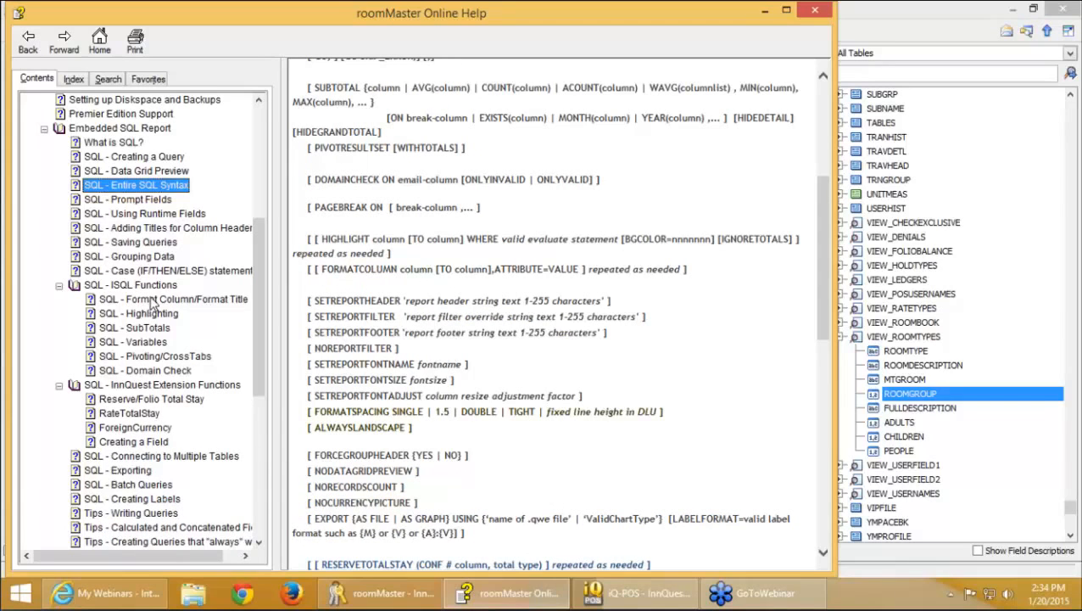
Read through the Format Column/Format Title help topic, then close the roomMaster Online Help window
{"action": "left_click", "coordinate": [153, 302]}
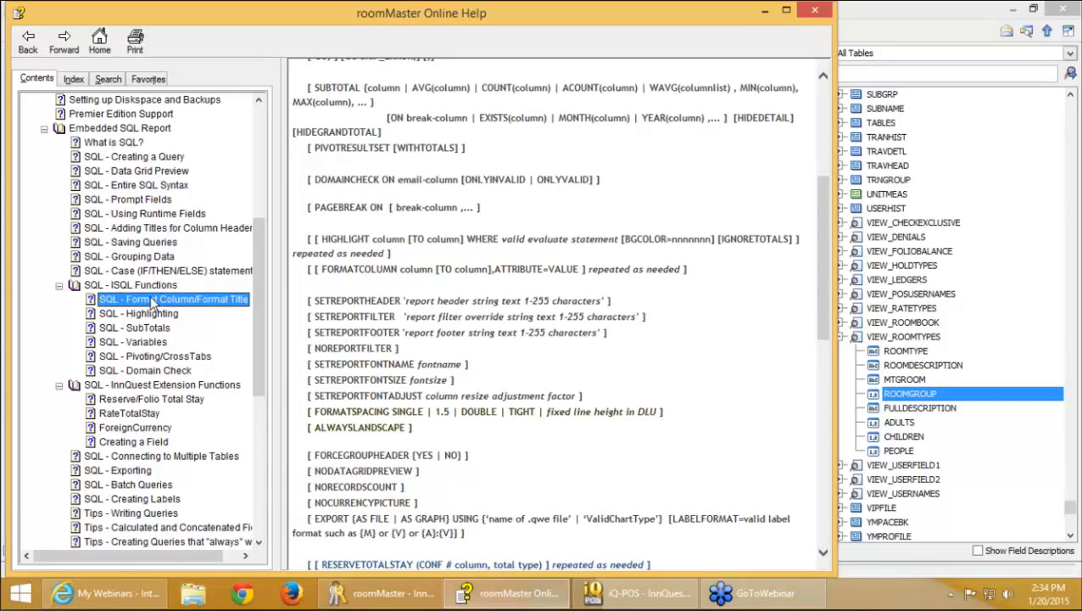
{"action": "scroll", "coordinate": [455, 302], "scroll_direction": "down", "scroll_amount": 1}
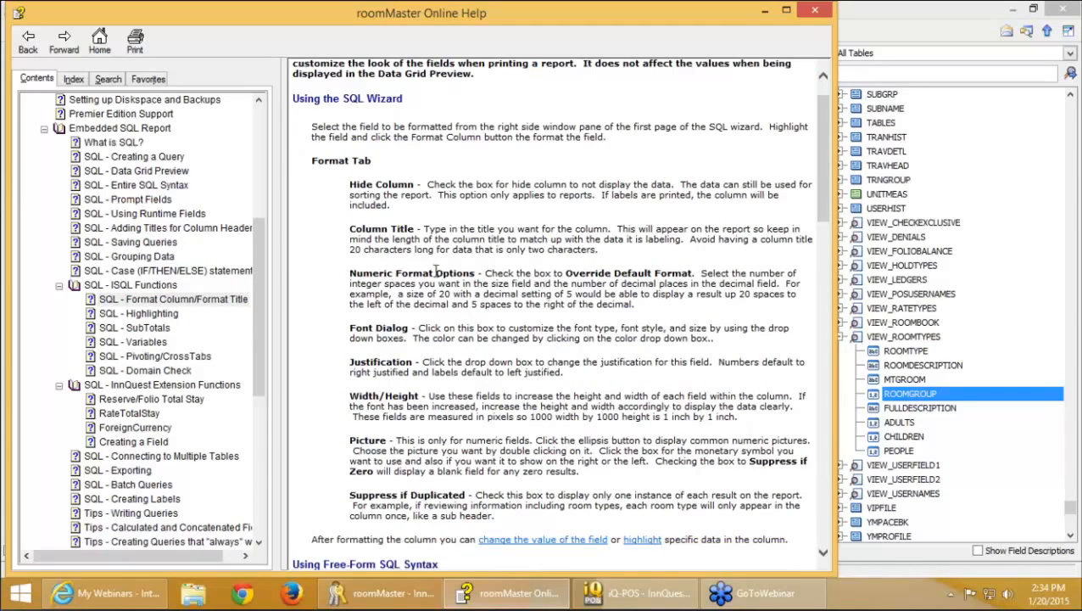
{"action": "scroll", "coordinate": [410, 331], "scroll_direction": "down", "scroll_amount": 1}
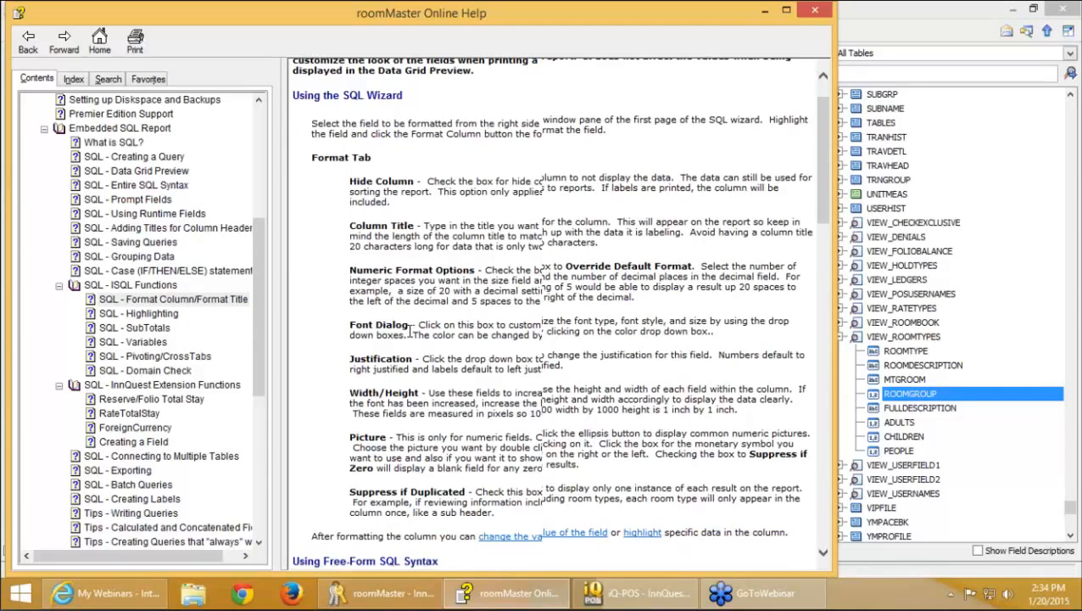
{"action": "scroll", "coordinate": [411, 330], "scroll_direction": "down", "scroll_amount": 1}
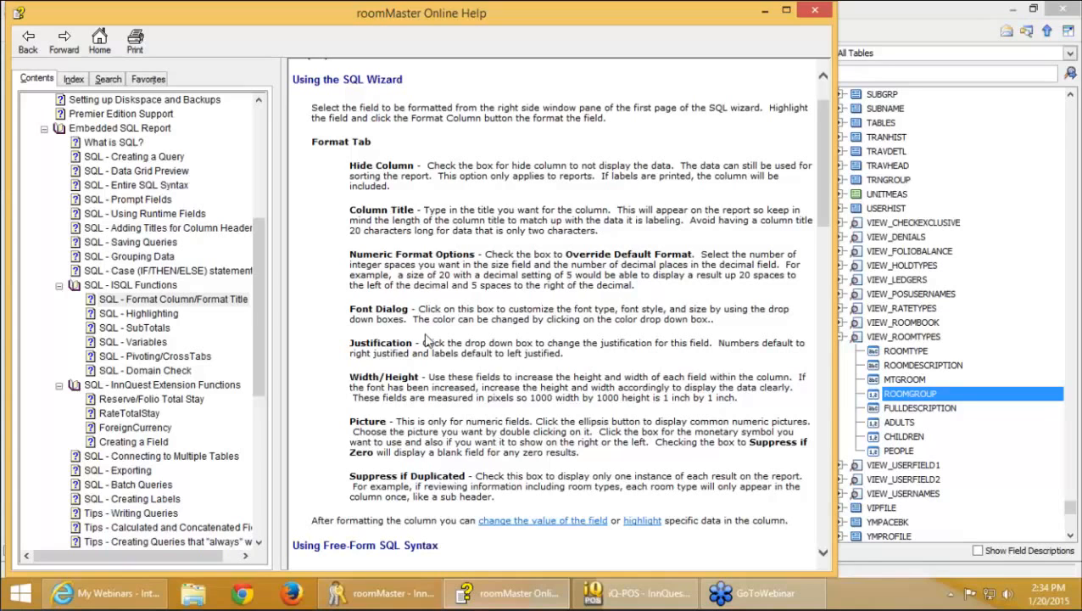
{"action": "scroll", "coordinate": [441, 337], "scroll_direction": "down", "scroll_amount": 1}
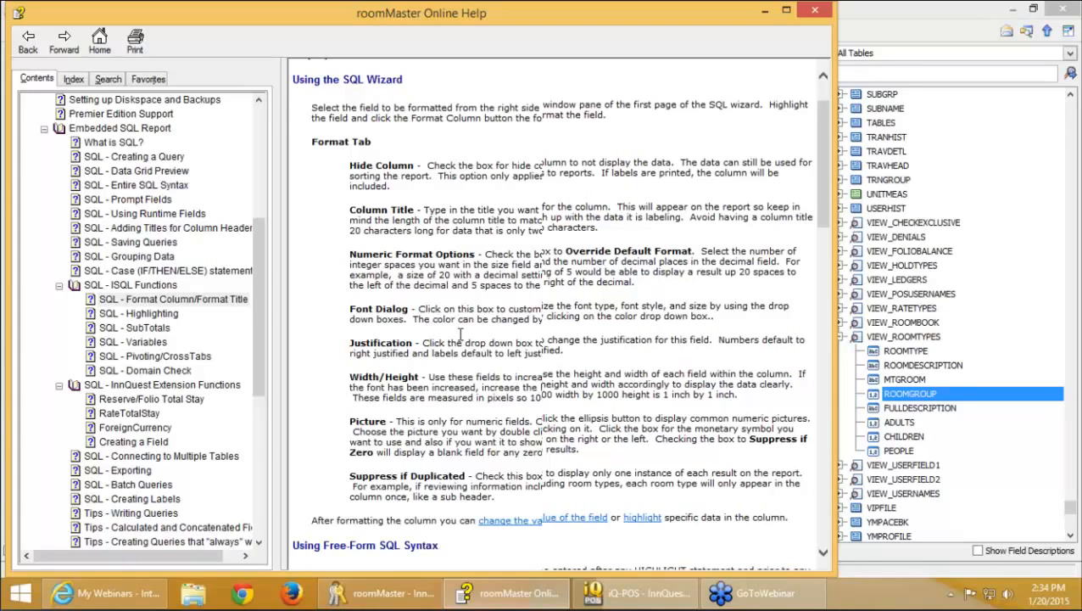
{"action": "scroll", "coordinate": [465, 357], "scroll_direction": "down", "scroll_amount": 3}
{"action": "scroll", "coordinate": [465, 357], "scroll_direction": "down", "scroll_amount": 10}
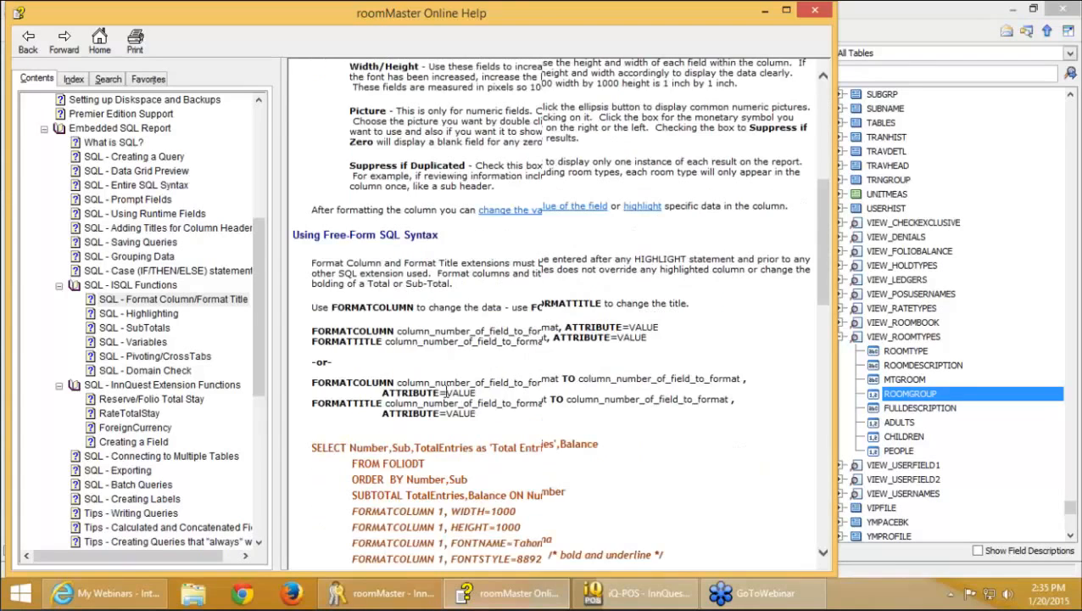
{"action": "scroll", "coordinate": [445, 395], "scroll_direction": "down", "scroll_amount": 2}
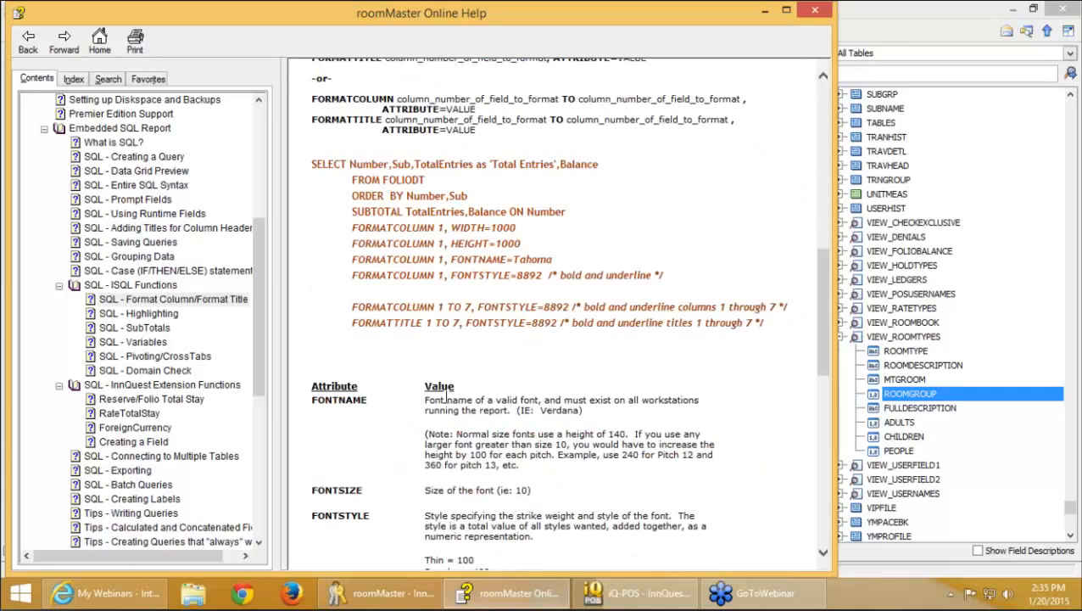
{"action": "scroll", "coordinate": [446, 395], "scroll_direction": "down", "scroll_amount": 1}
{"action": "scroll", "coordinate": [448, 398], "scroll_direction": "down", "scroll_amount": 10}
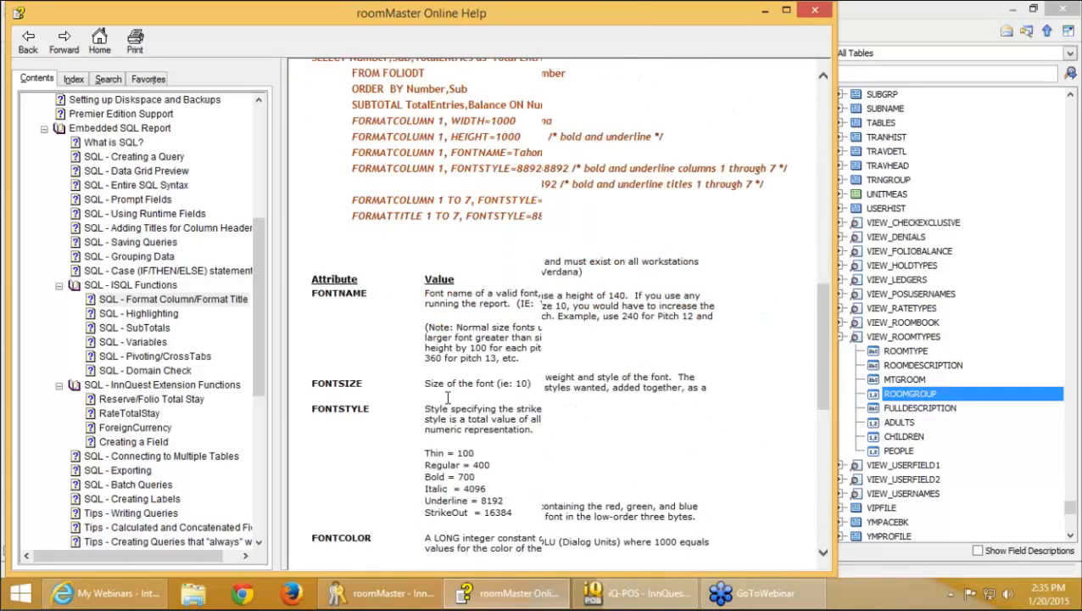
{"action": "left_click", "coordinate": [814, 11]}
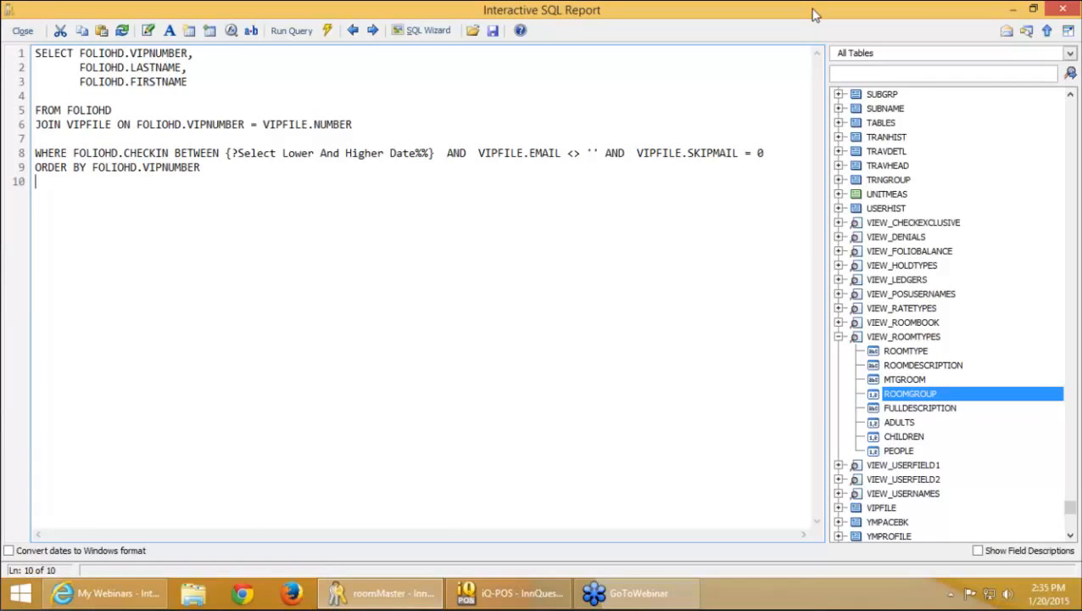
Close the Interactive SQL Report, briefly bring up the webinar browser, then minimize it
{"action": "left_click", "coordinate": [35, 32]}
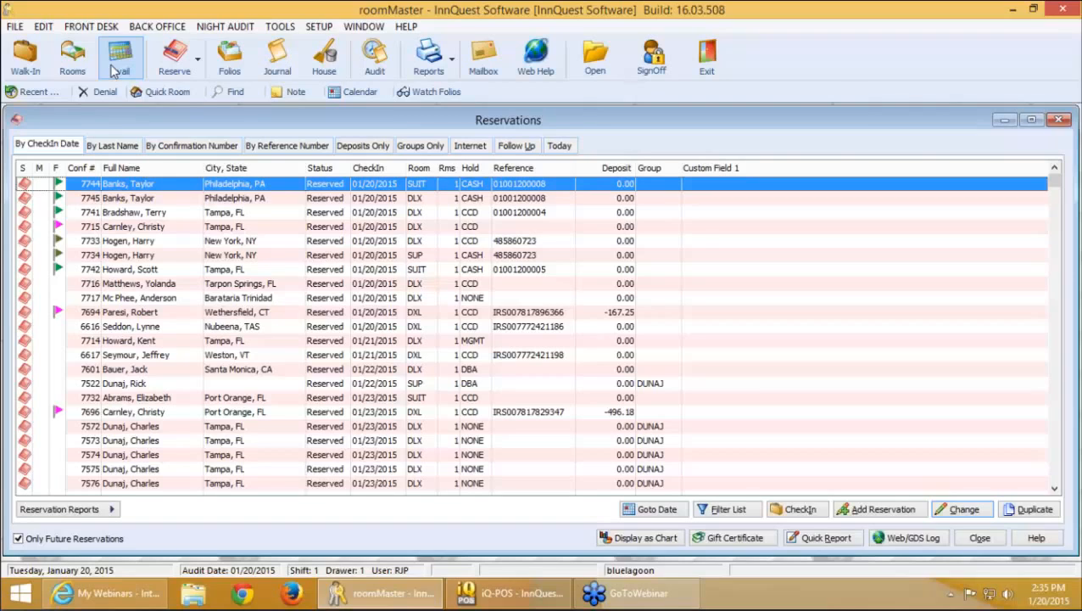
{"action": "left_click", "coordinate": [92, 598]}
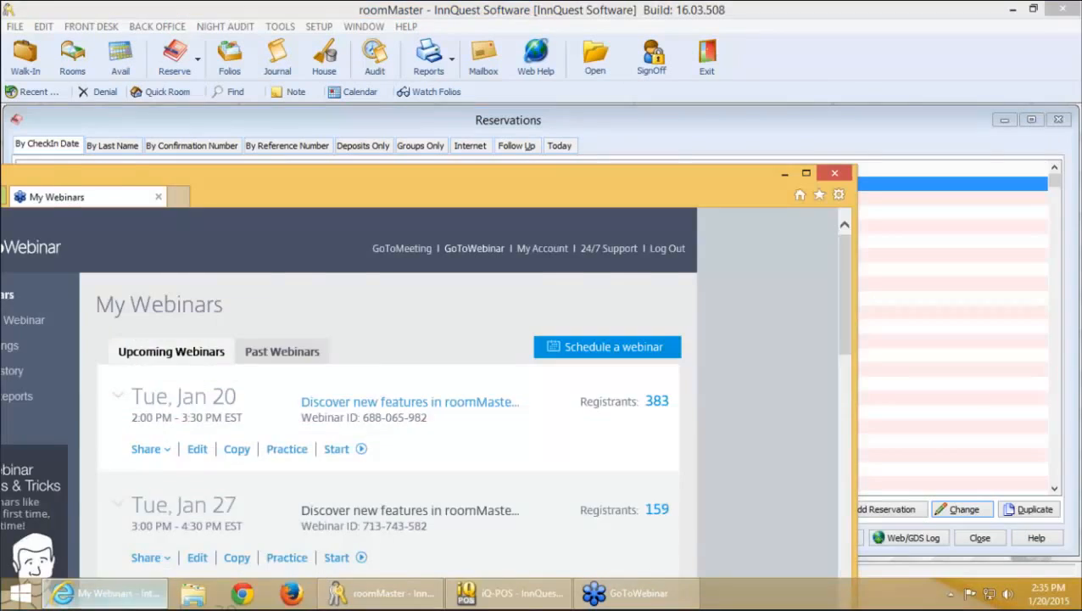
{"action": "left_click", "coordinate": [807, 174]}
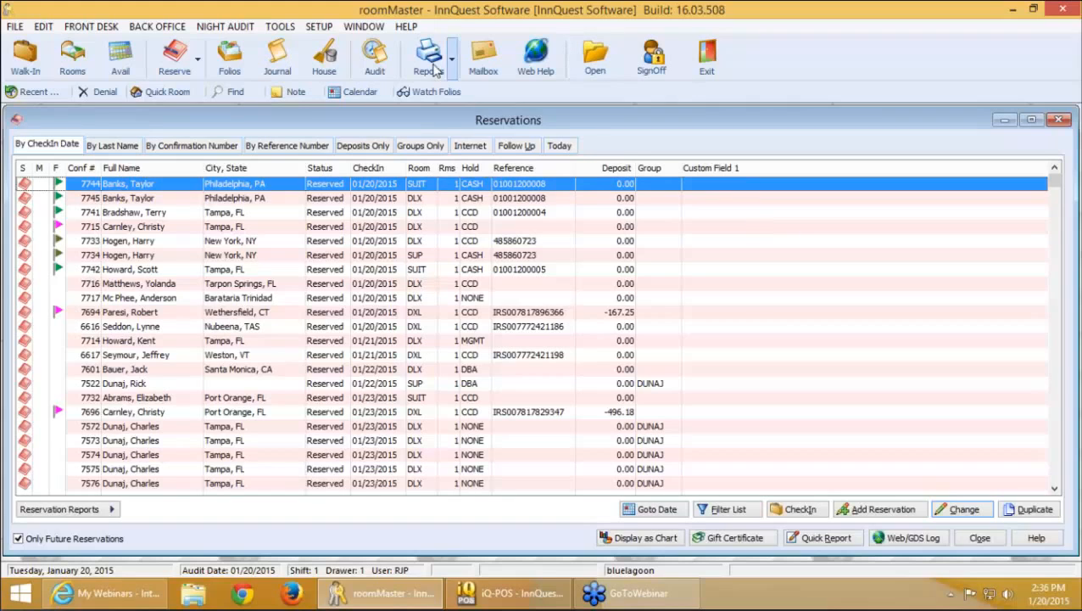
{"action": "left_click", "coordinate": [317, 28]}
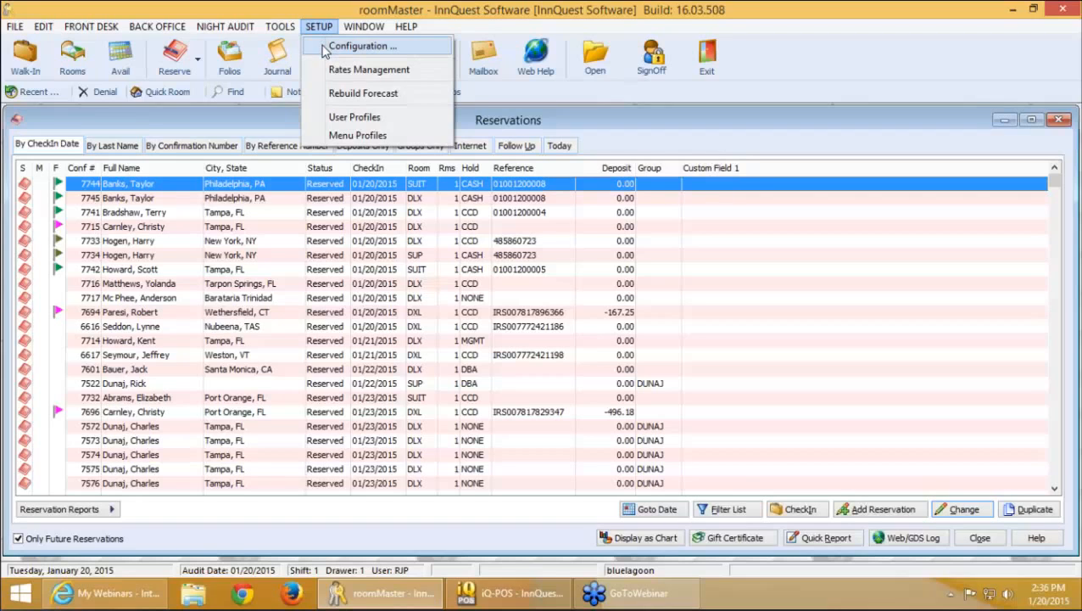
{"action": "left_click", "coordinate": [326, 49]}
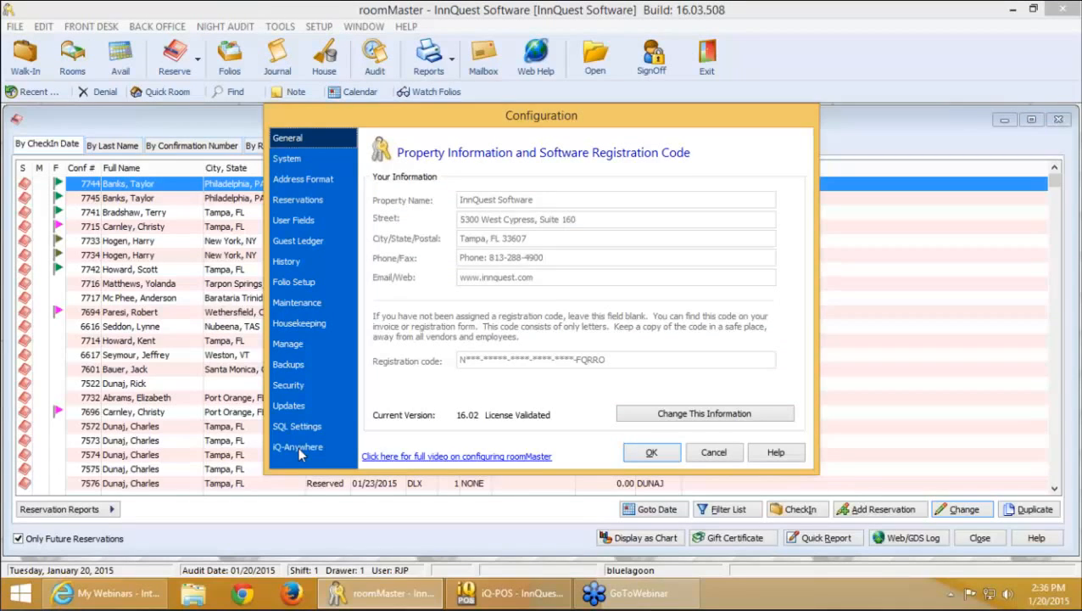
{"action": "left_click", "coordinate": [297, 447]}
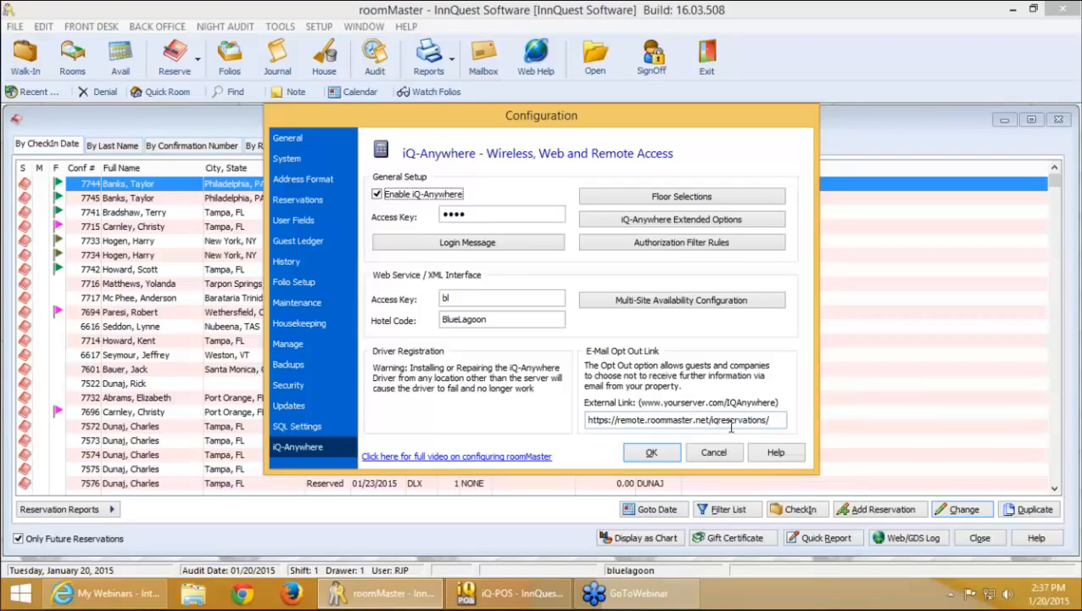
{"action": "left_click_drag", "start_coordinate": [718, 418], "coordinate": [778, 422]}
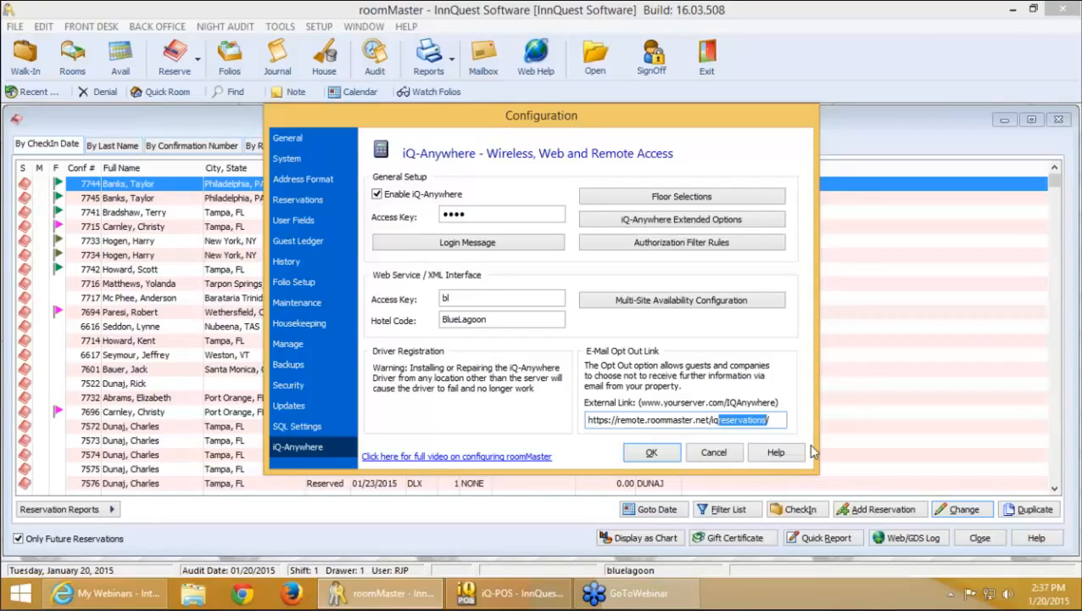
{"action": "type", "text": "ANY"}
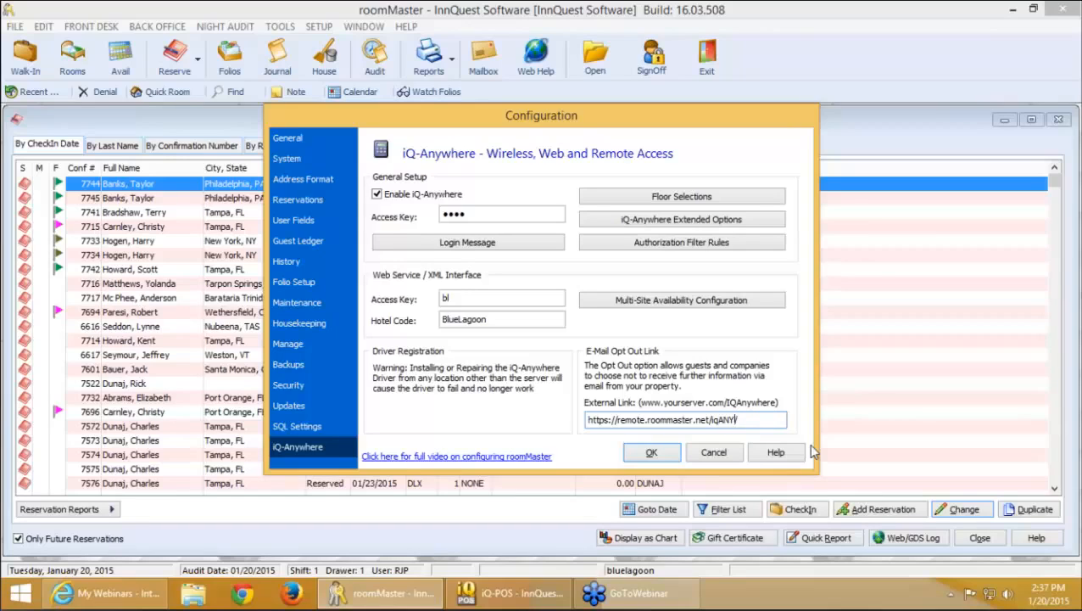
{"action": "key", "text": "BackSpace"}
{"action": "key", "text": "BackSpace"}
{"action": "key", "text": "BackSpace"}
{"action": "type", "text": "anywhere"}
Save the configuration and open the Front Desk Group Blocks list
{"action": "left_click", "coordinate": [655, 455]}
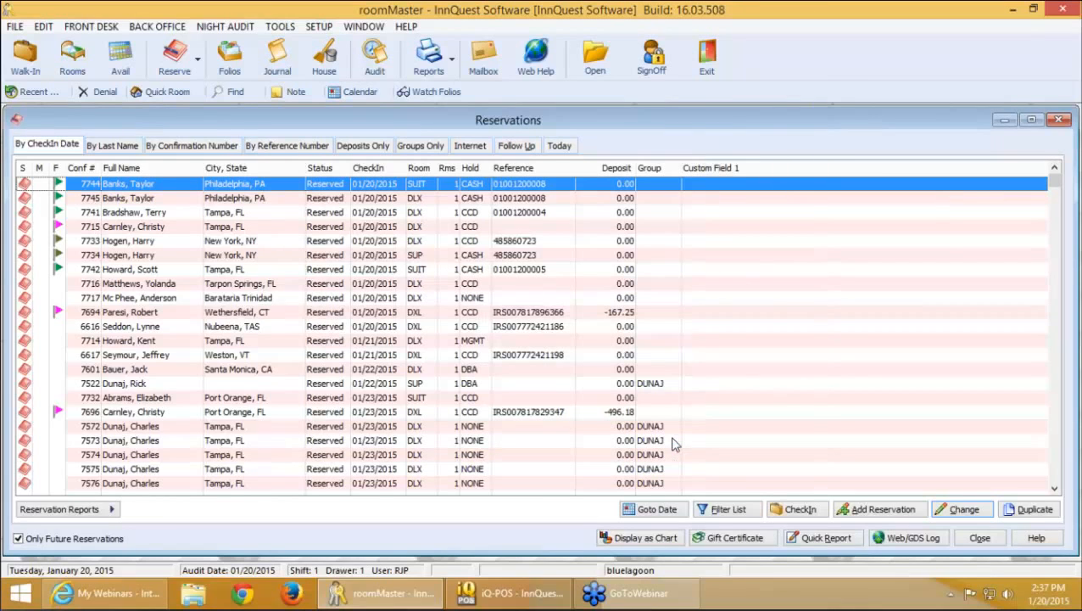
{"action": "left_click", "coordinate": [91, 27]}
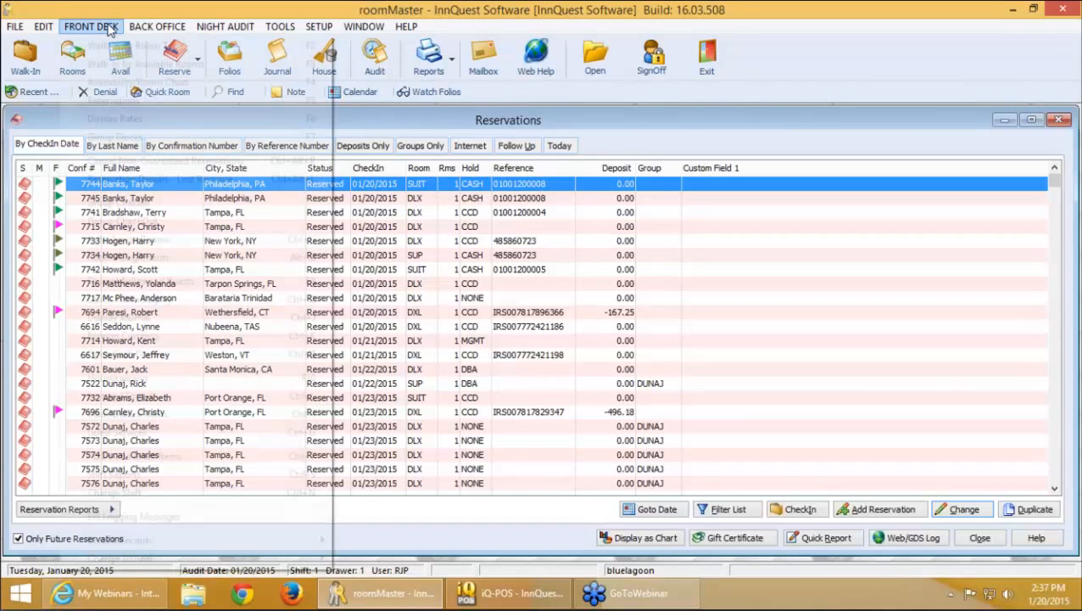
{"action": "left_click", "coordinate": [131, 139]}
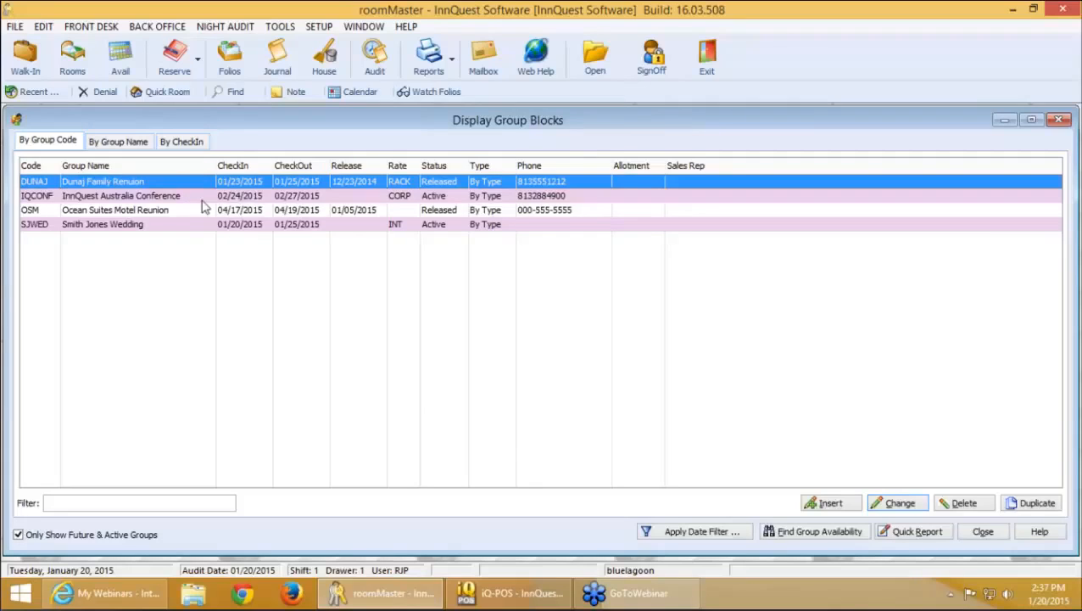
Open and close the InnQuest Australia Conference group block, then reopen Configuration
{"action": "left_click", "coordinate": [204, 198]}
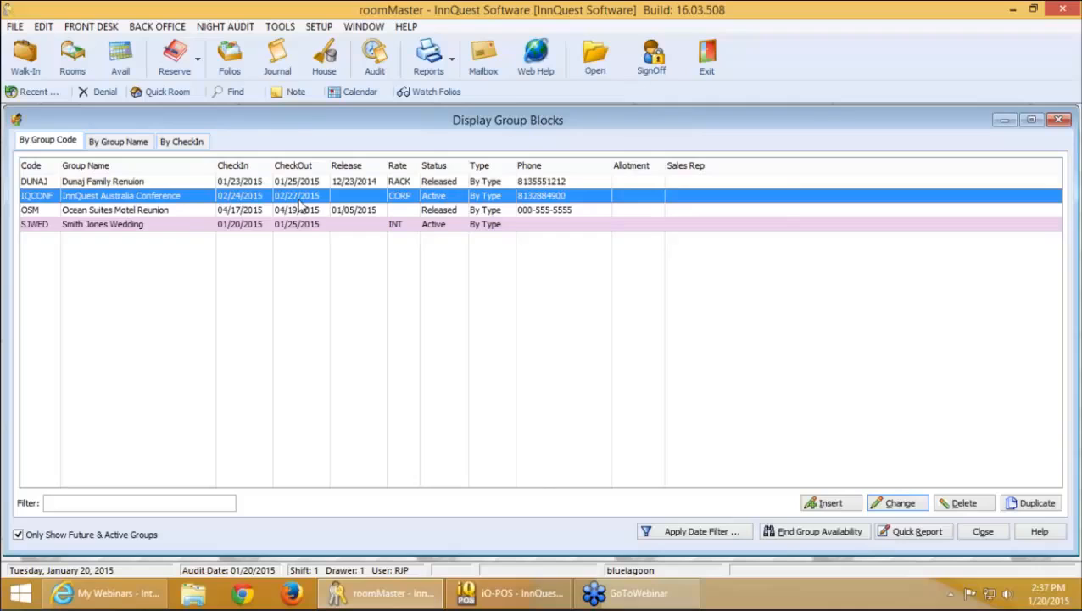
{"action": "double_click", "coordinate": [300, 200]}
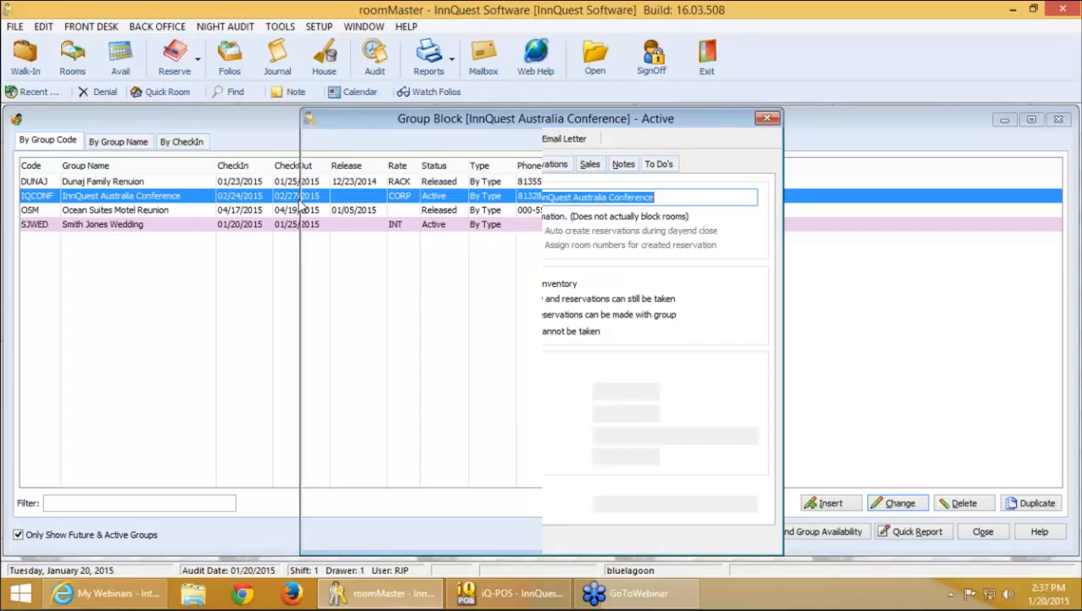
{"action": "left_click", "coordinate": [767, 118]}
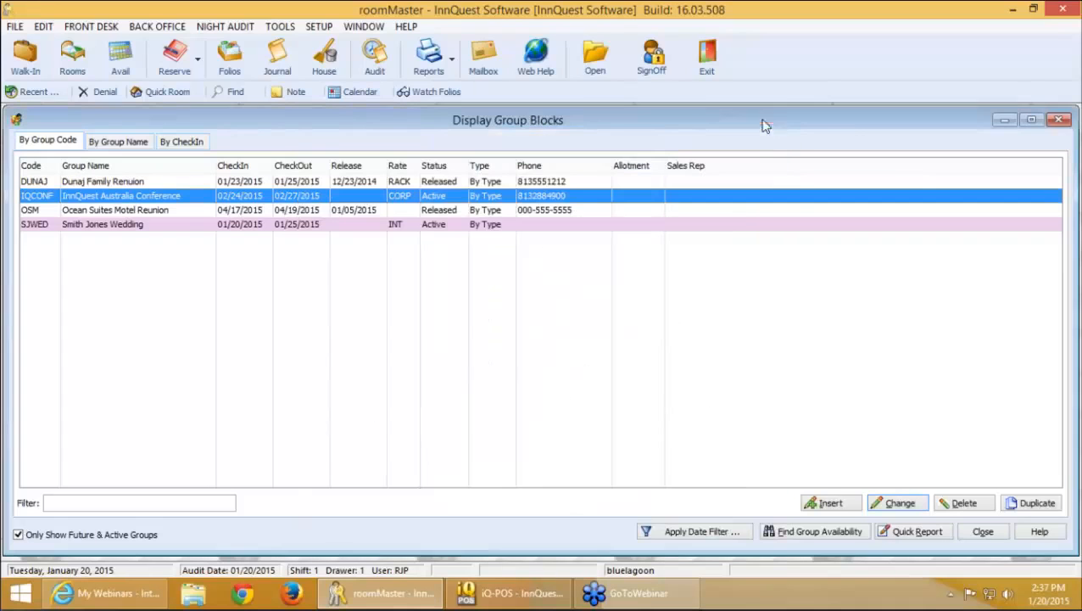
{"action": "left_click", "coordinate": [329, 32]}
{"action": "left_click", "coordinate": [341, 47]}
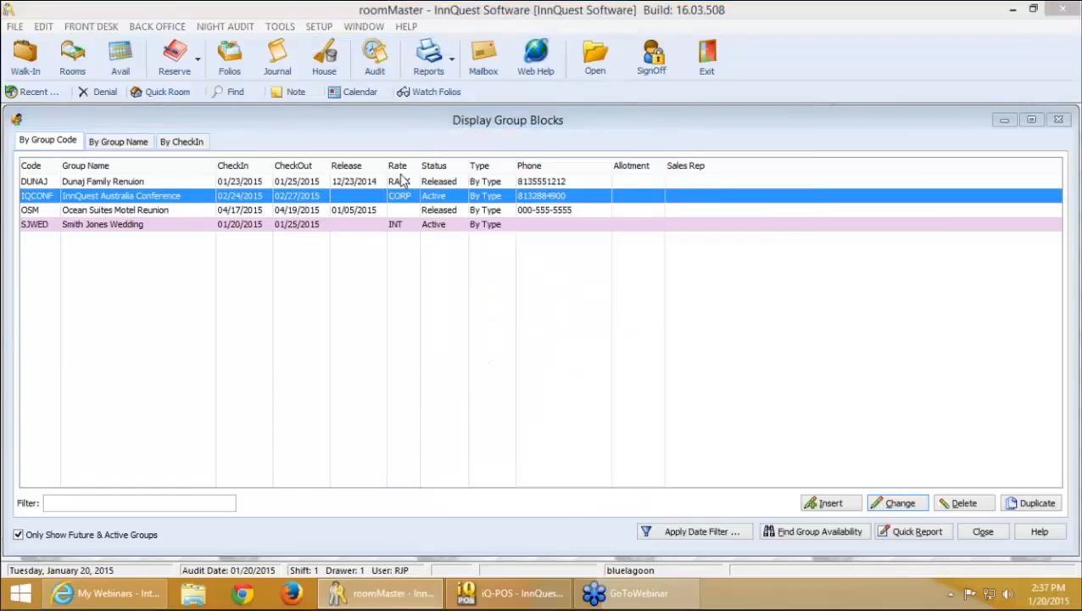
Verify the Uses iQ-WebBook setting in the System page's Advanced Options
{"action": "left_click", "coordinate": [297, 158]}
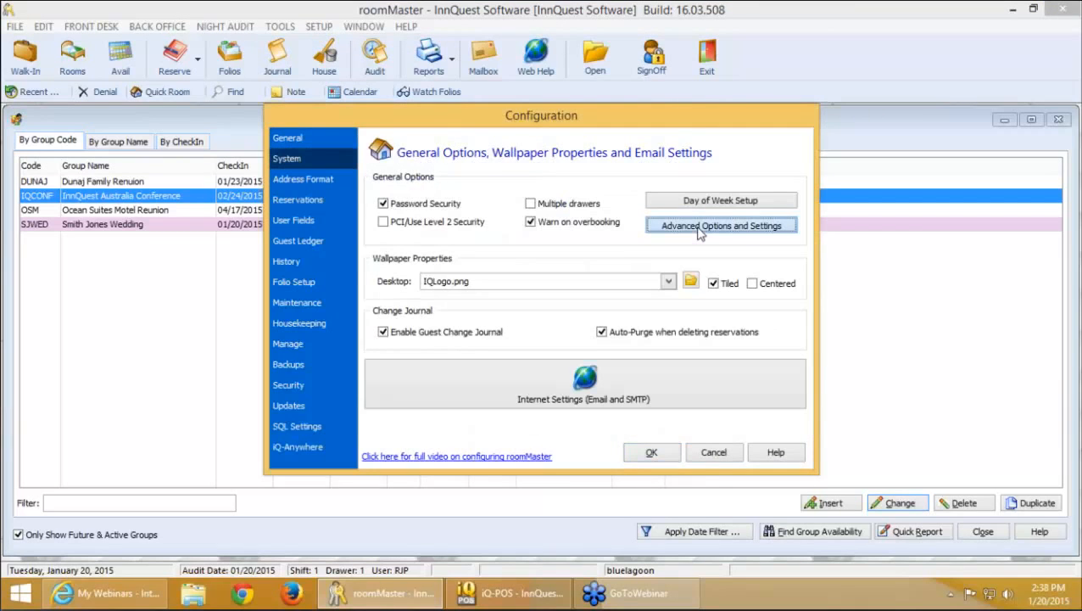
{"action": "left_click", "coordinate": [701, 226]}
{"action": "left_click", "coordinate": [615, 226]}
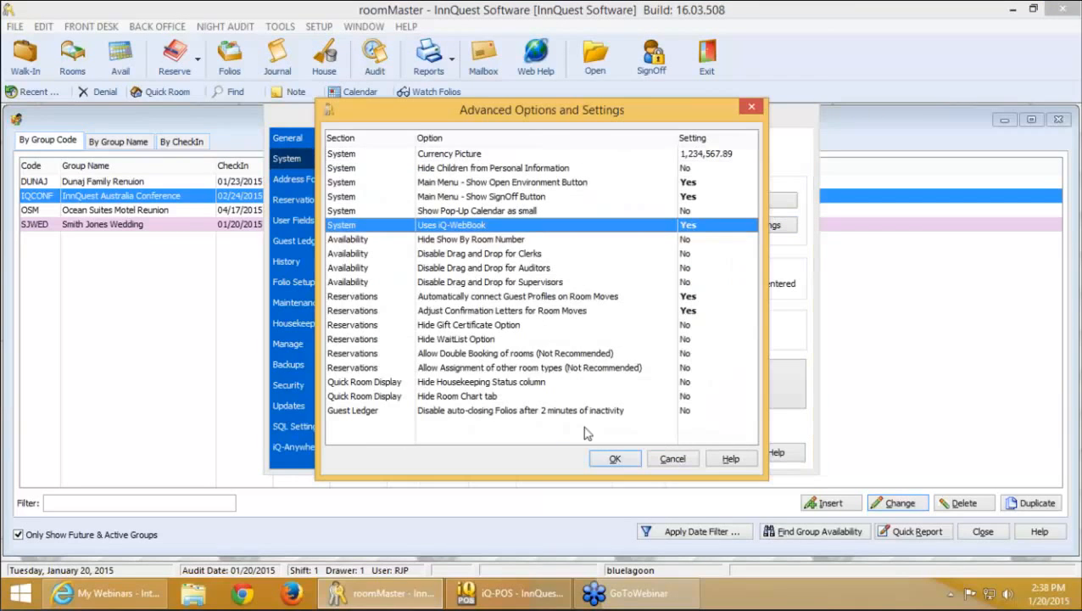
{"action": "left_click", "coordinate": [617, 460]}
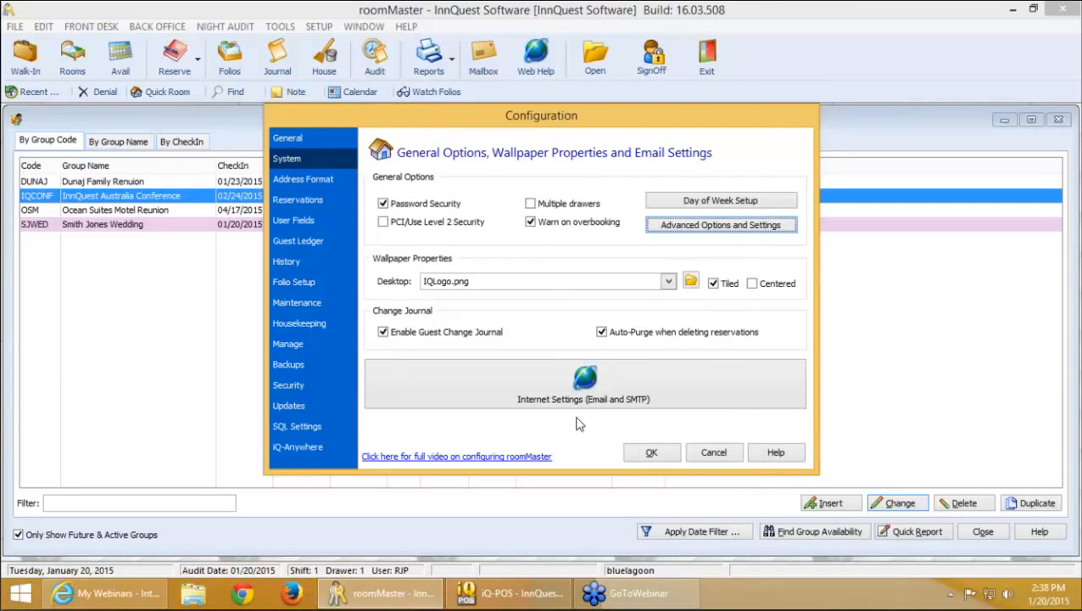
Review the iQ-Anywhere page, accept the configuration, and close the Group Blocks list
{"action": "left_click", "coordinate": [319, 441]}
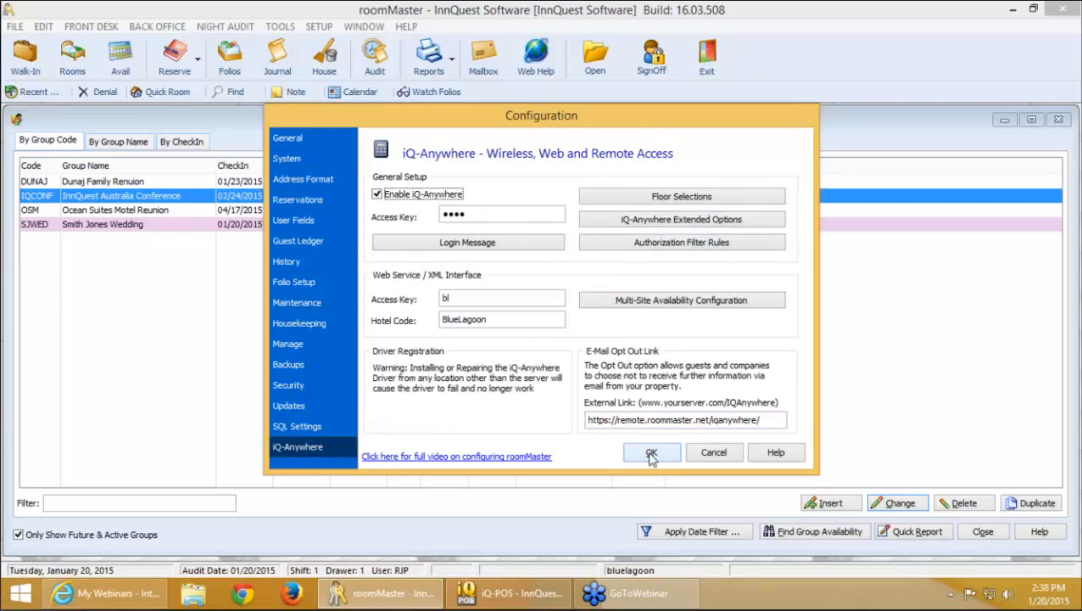
{"action": "left_click", "coordinate": [652, 455]}
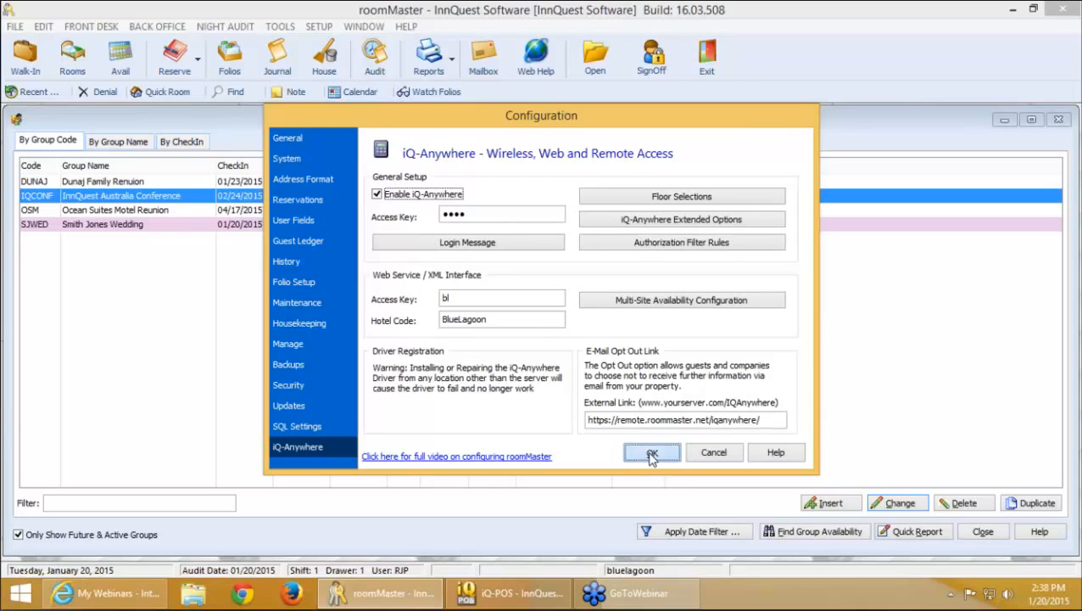
{"action": "left_click", "coordinate": [986, 533]}
Reopen the InnQuest Australia Conference group block and copy its iQ-Anywhere group link
{"action": "left_click", "coordinate": [91, 26]}
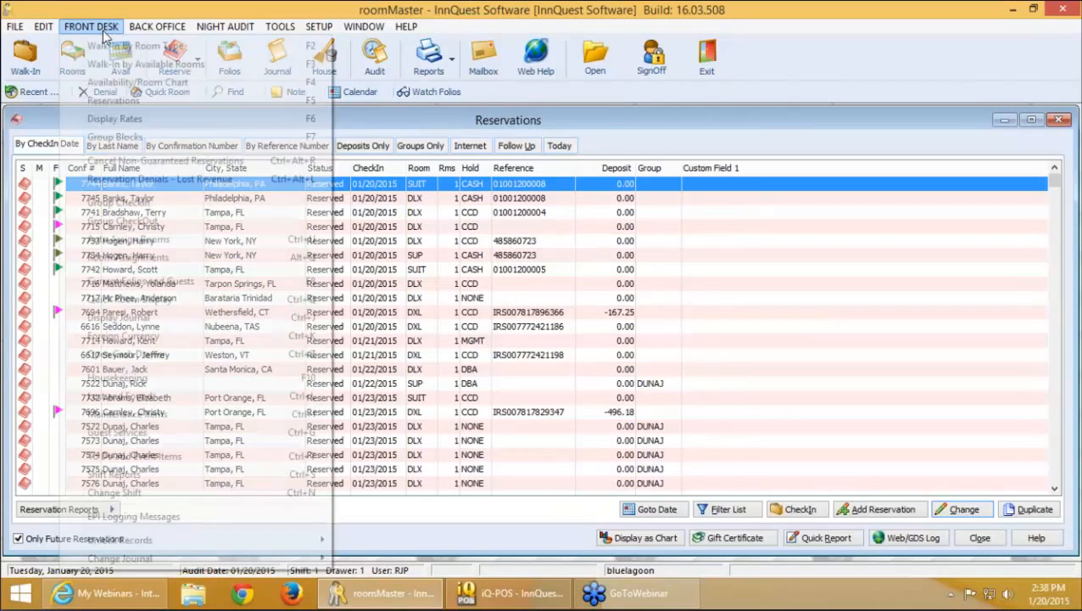
{"action": "left_click", "coordinate": [129, 126]}
{"action": "double_click", "coordinate": [246, 201]}
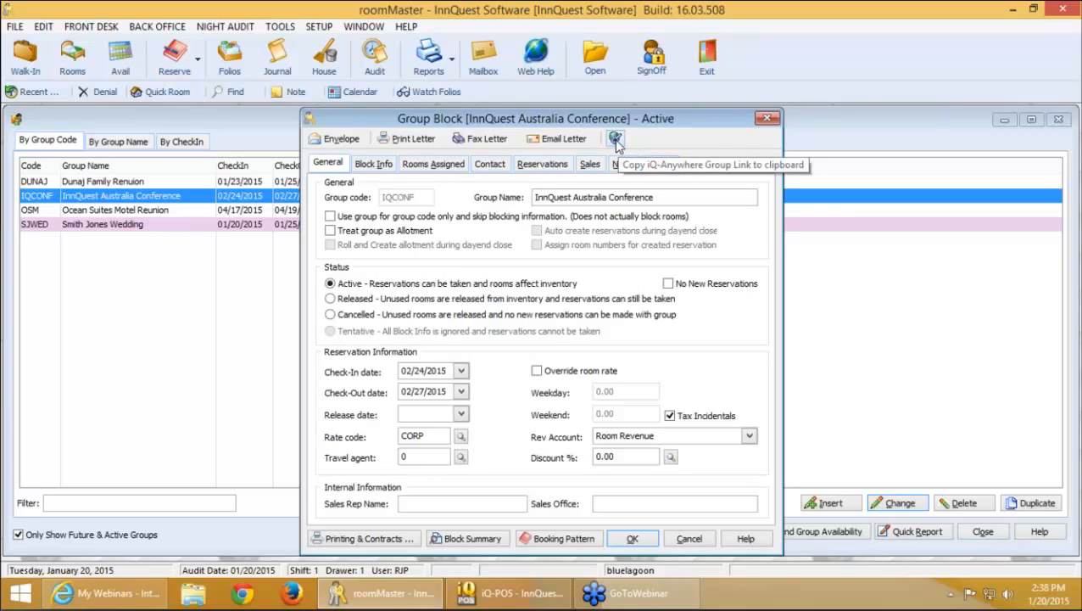
{"action": "left_click", "coordinate": [618, 142]}
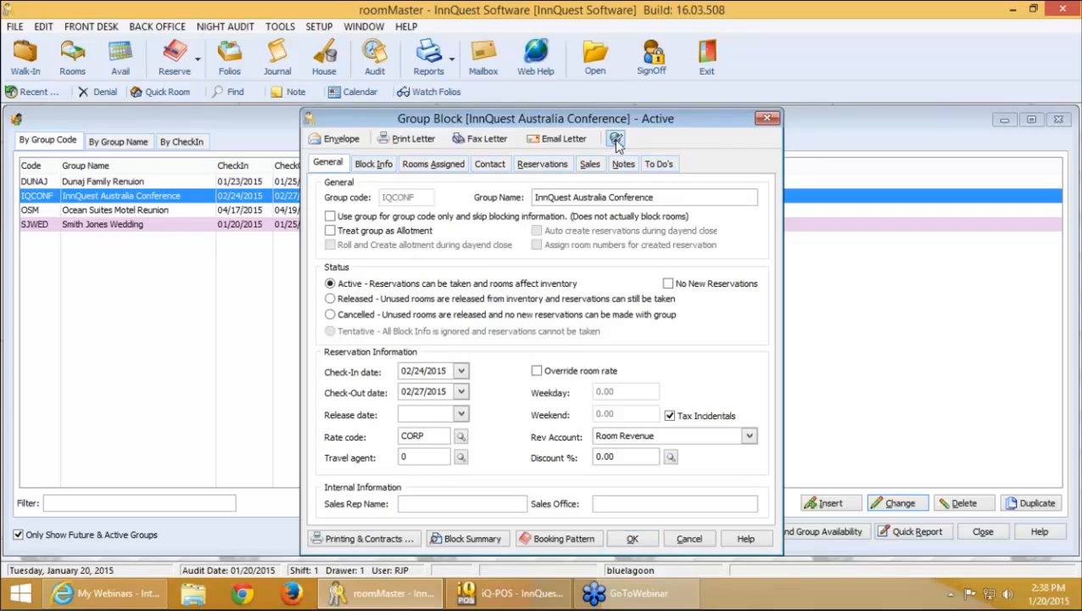
{"action": "left_click", "coordinate": [534, 331]}
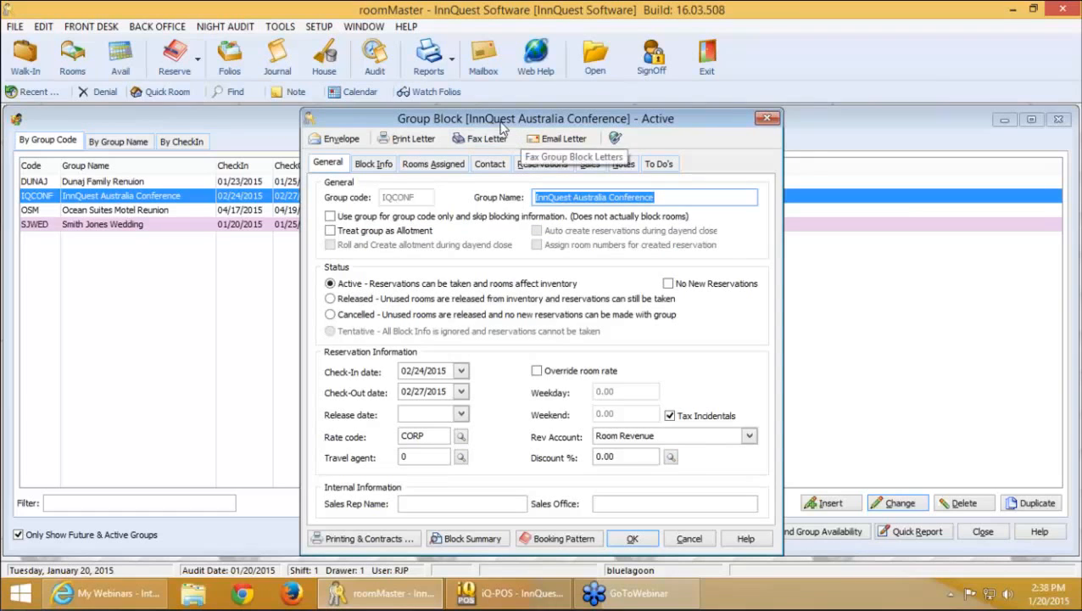
Move the group block window slightly left and switch to Firefox
{"action": "left_click_drag", "start_coordinate": [497, 123], "coordinate": [442, 123]}
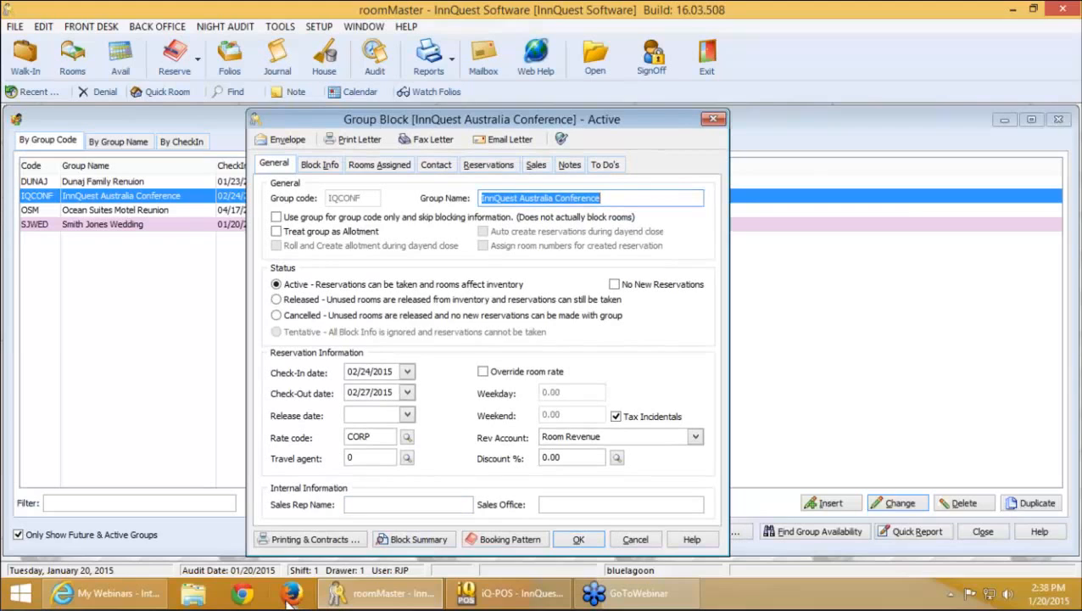
{"action": "mouse_move", "coordinate": [149, 599]}
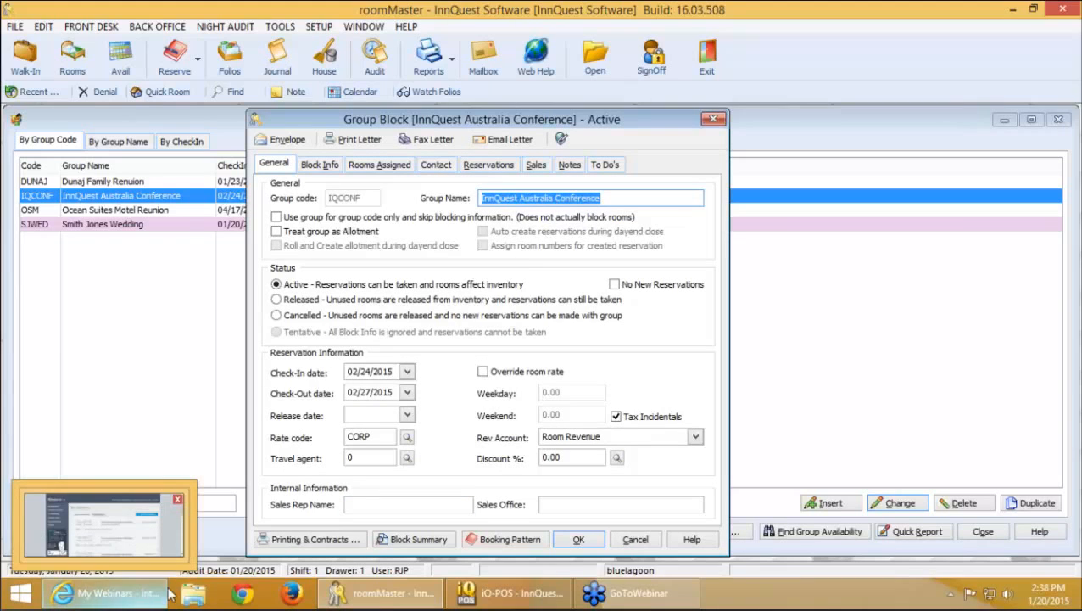
{"action": "left_click", "coordinate": [294, 594]}
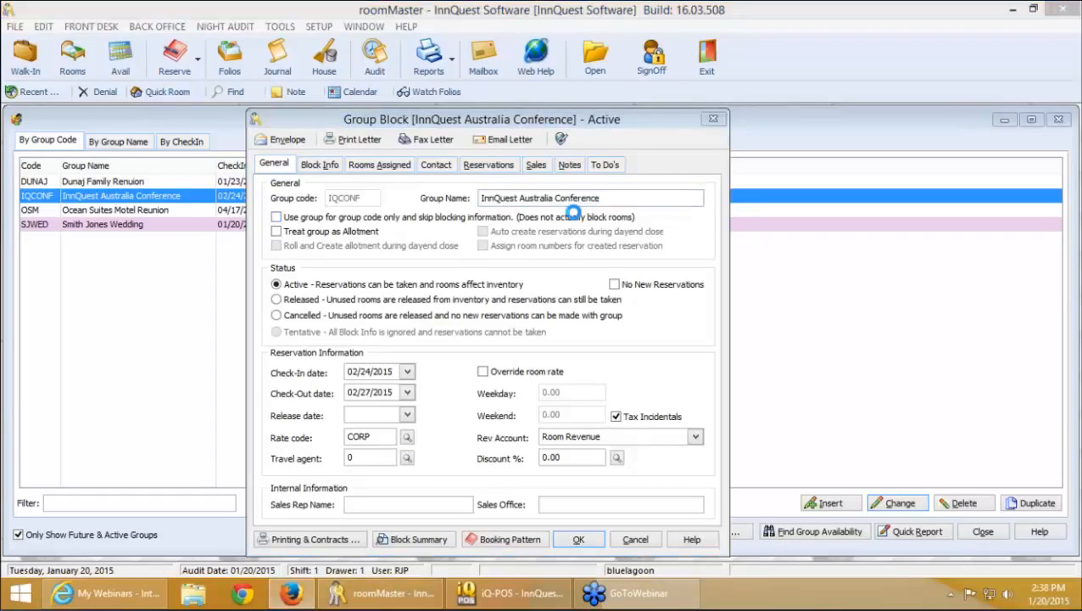
Paste the copied group booking link into Firefox's address bar and load it
{"action": "right_click", "coordinate": [360, 40]}
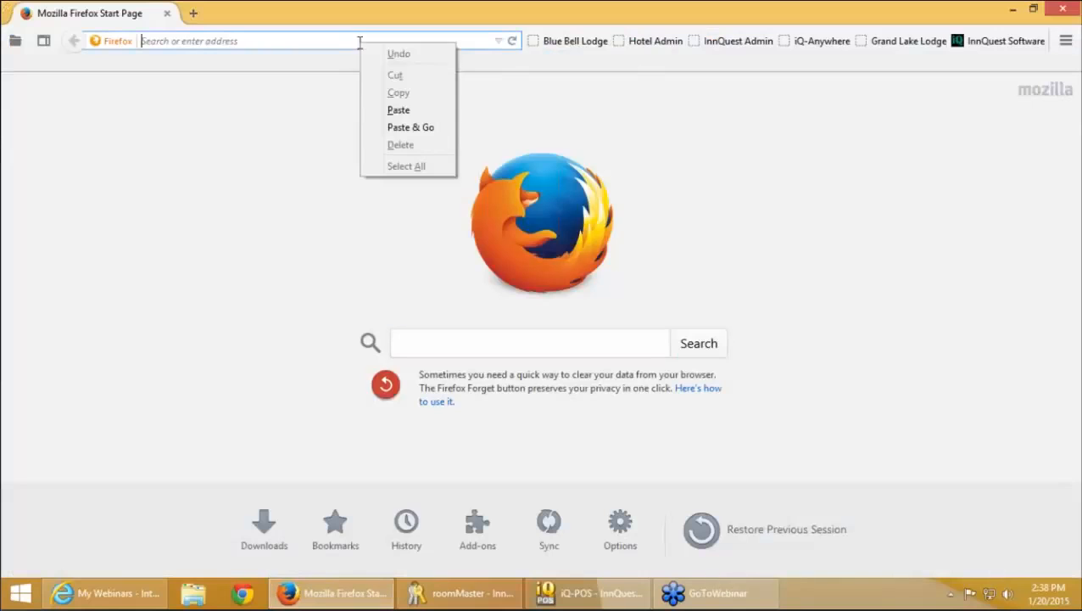
{"action": "left_click", "coordinate": [398, 110]}
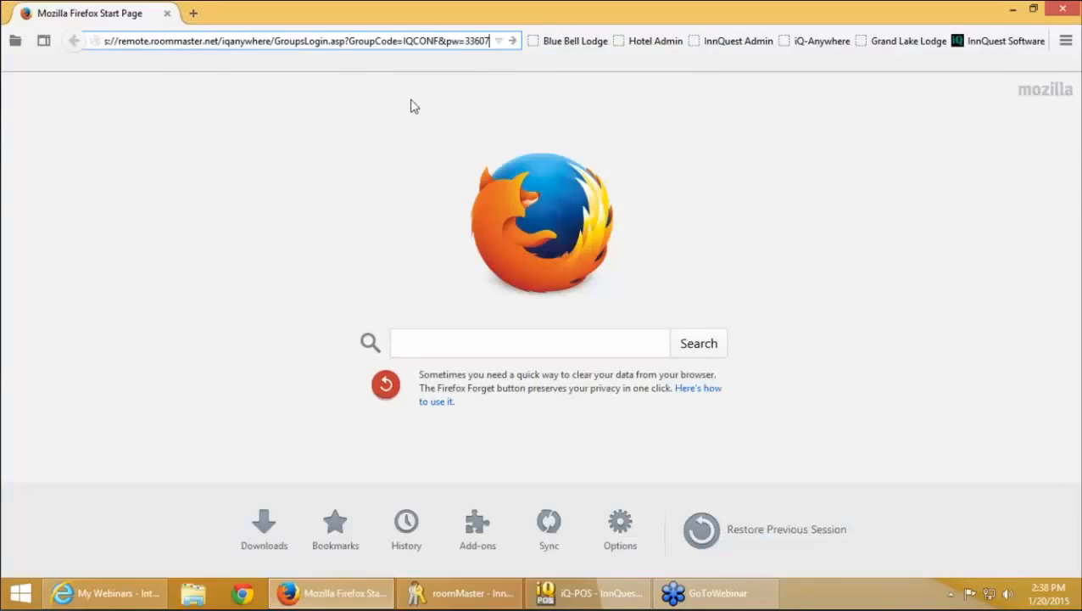
{"action": "key", "text": "Return"}
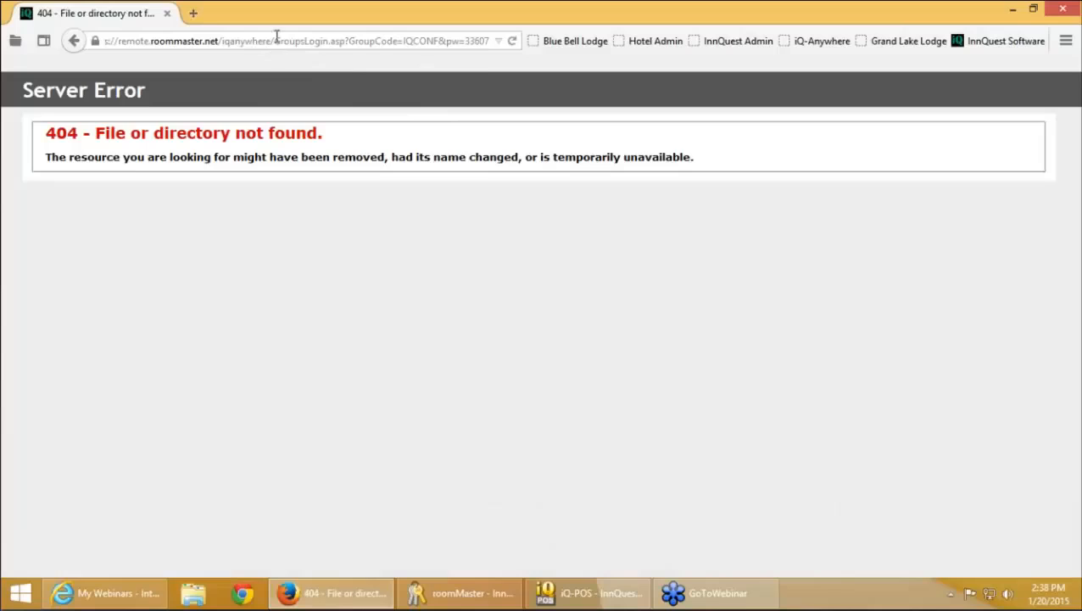
Retry the group link over http instead of https, then open the InnQuest Software bookmark
{"action": "left_click", "coordinate": [277, 41]}
{"action": "key", "text": "Home"}
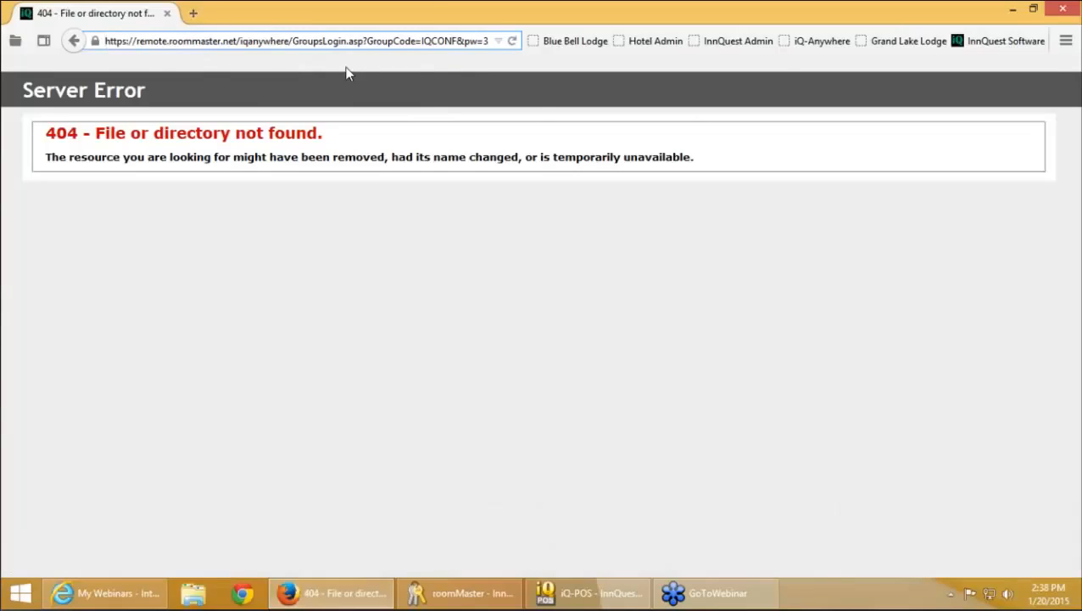
{"action": "key", "text": "Right"}
{"action": "key", "text": "Right"}
{"action": "key", "text": "Right"}
{"action": "key", "text": "Right"}
{"action": "key", "text": "Right"}
{"action": "key", "text": "Left"}
{"action": "key", "text": "Delete"}
{"action": "key", "text": "Return"}
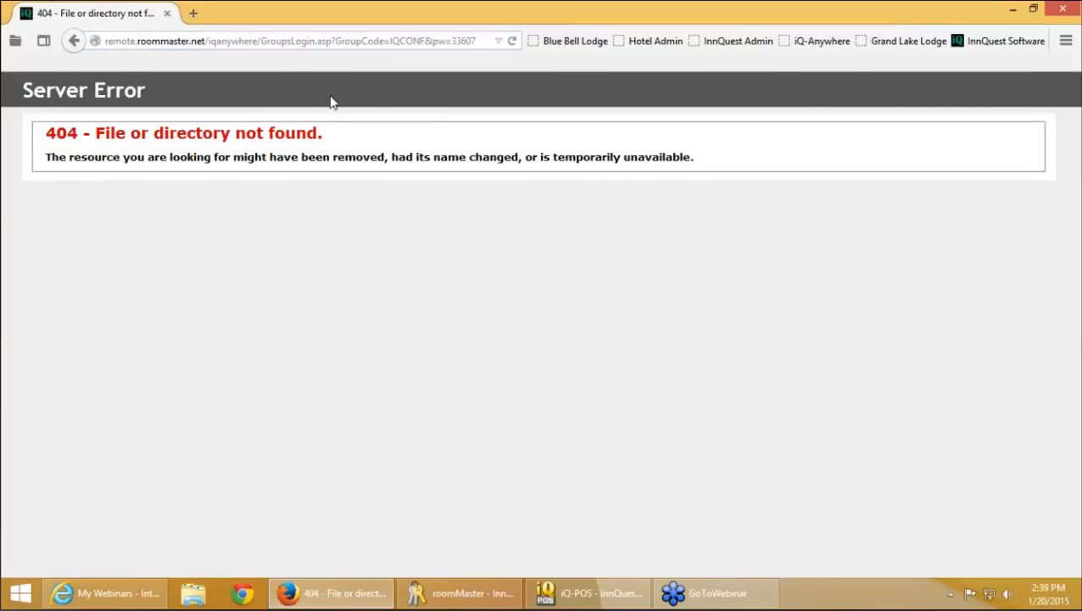
{"action": "key", "text": "XF86AudioLowerVolume"}
{"action": "key", "text": "XF86AudioLowerVolume"}
{"action": "key", "text": "XF86AudioLowerVolume"}
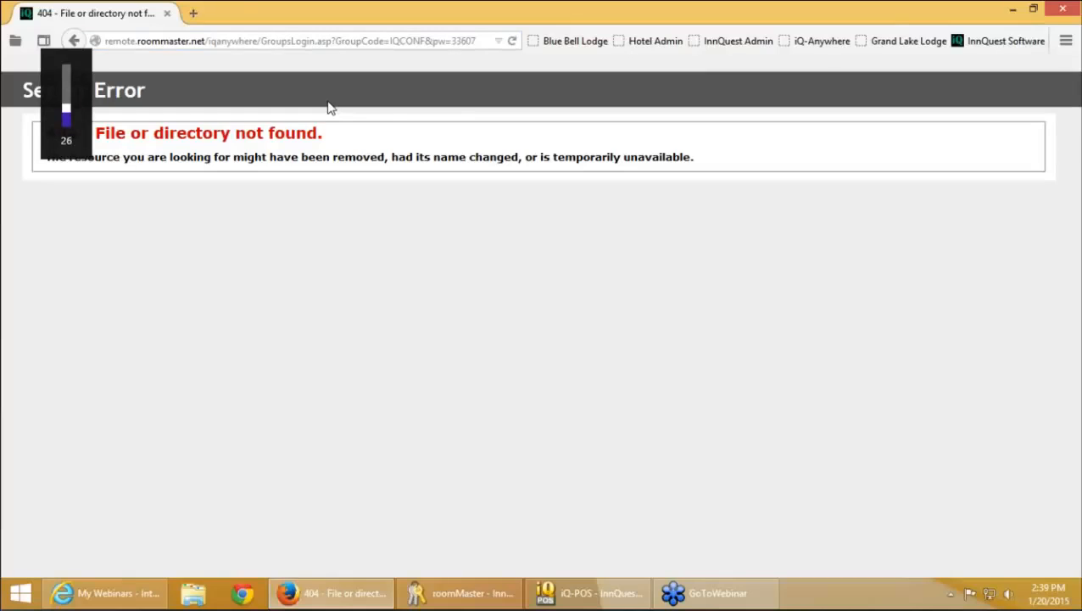
{"action": "left_click", "coordinate": [992, 42]}
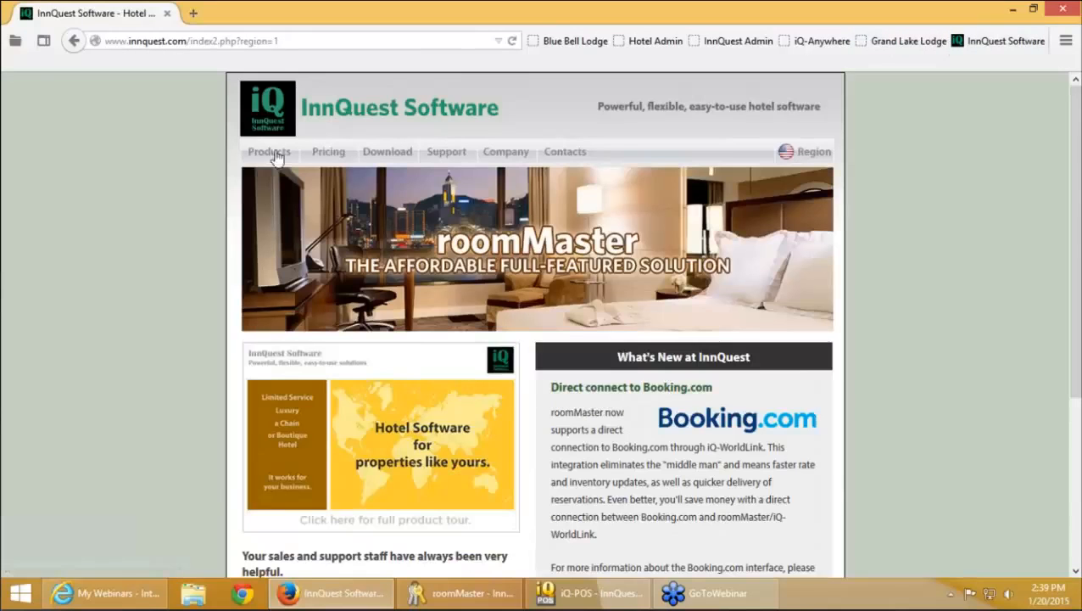
Browse the InnQuest website's product pages to the Remote Access page
{"action": "left_click", "coordinate": [326, 261]}
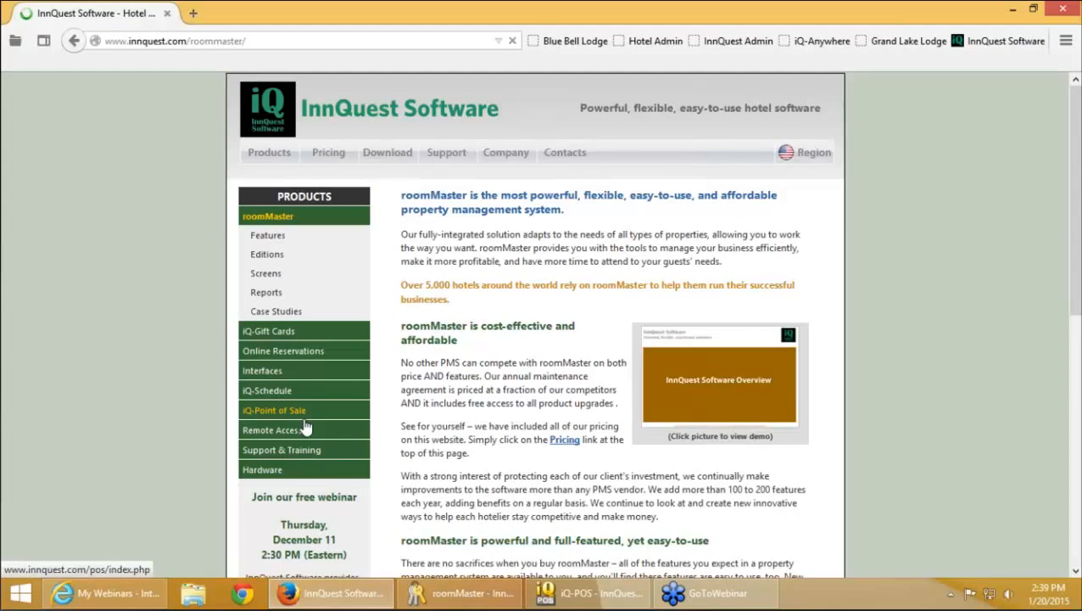
{"action": "left_click", "coordinate": [293, 430]}
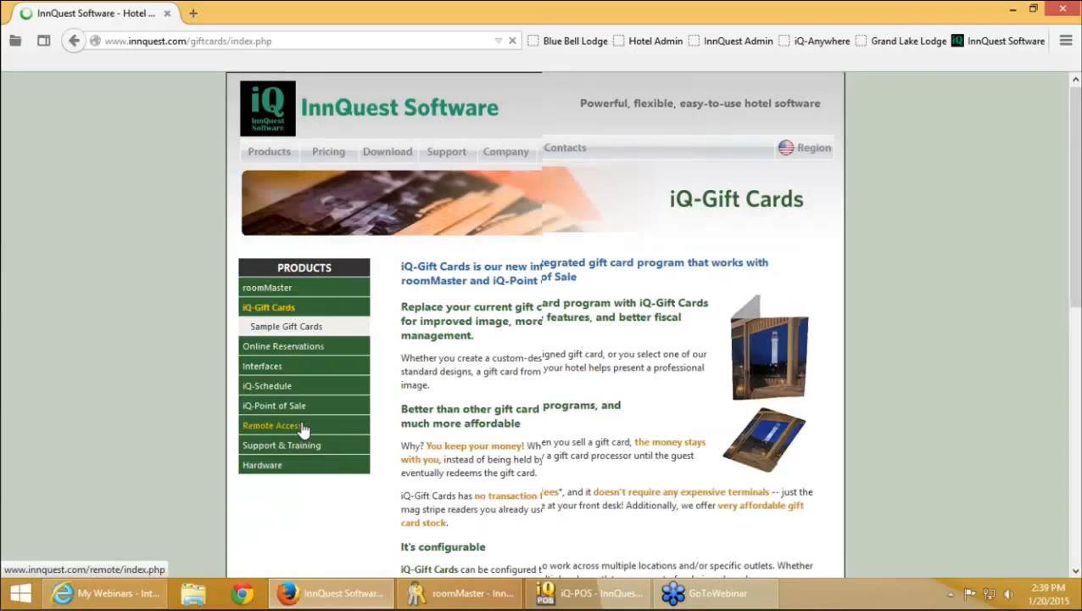
{"action": "scroll", "coordinate": [291, 319], "scroll_direction": "down", "scroll_amount": 2}
{"action": "left_click", "coordinate": [272, 313]}
{"action": "scroll", "coordinate": [358, 268], "scroll_direction": "down", "scroll_amount": 3}
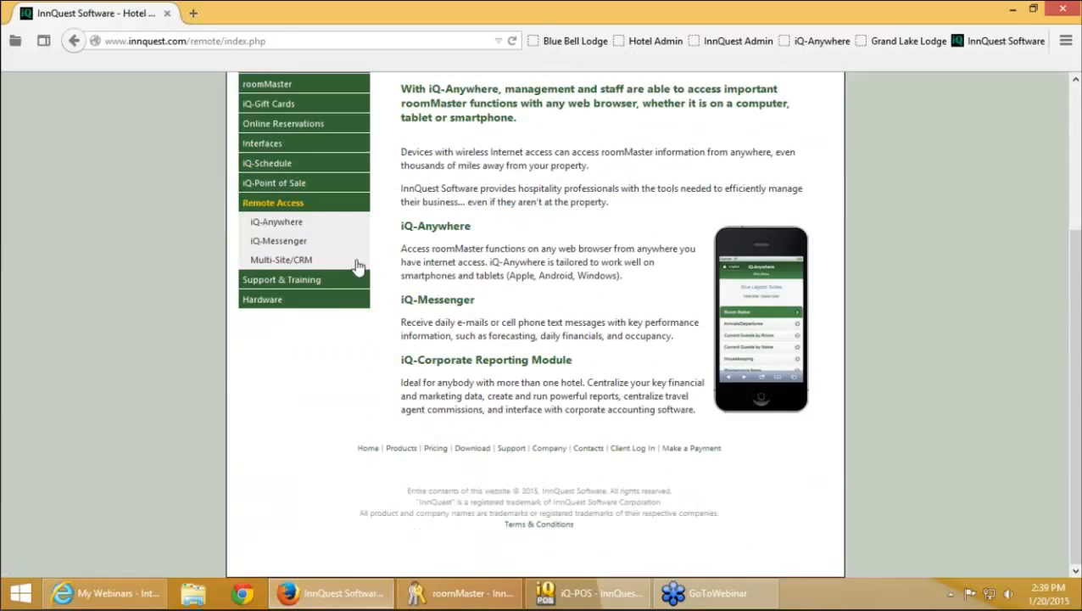
{"action": "scroll", "coordinate": [566, 378], "scroll_direction": "down", "scroll_amount": 10}
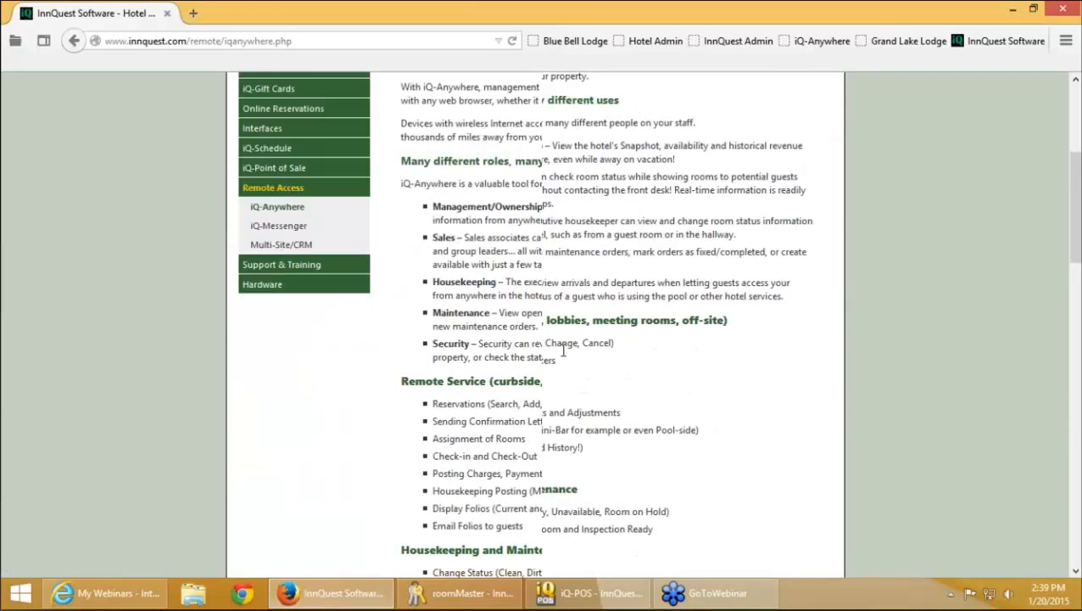
{"action": "scroll", "coordinate": [566, 378], "scroll_direction": "down", "scroll_amount": 8}
Open the iQ-Anywhere demo login in a new tab, copy its address, and return to roomMaster
{"action": "left_click", "coordinate": [454, 193]}
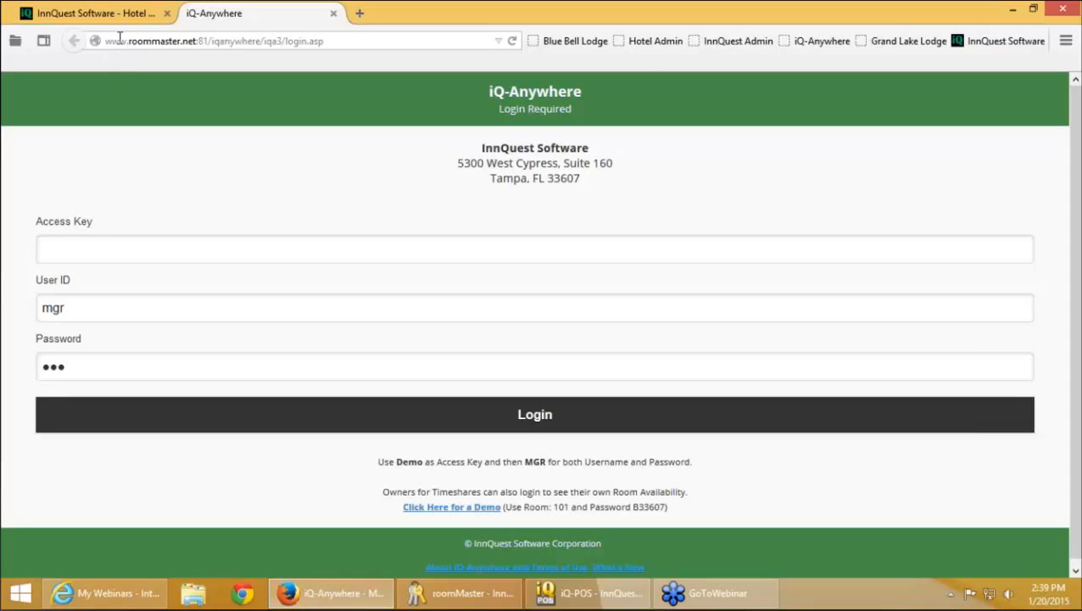
{"action": "left_click", "coordinate": [107, 44]}
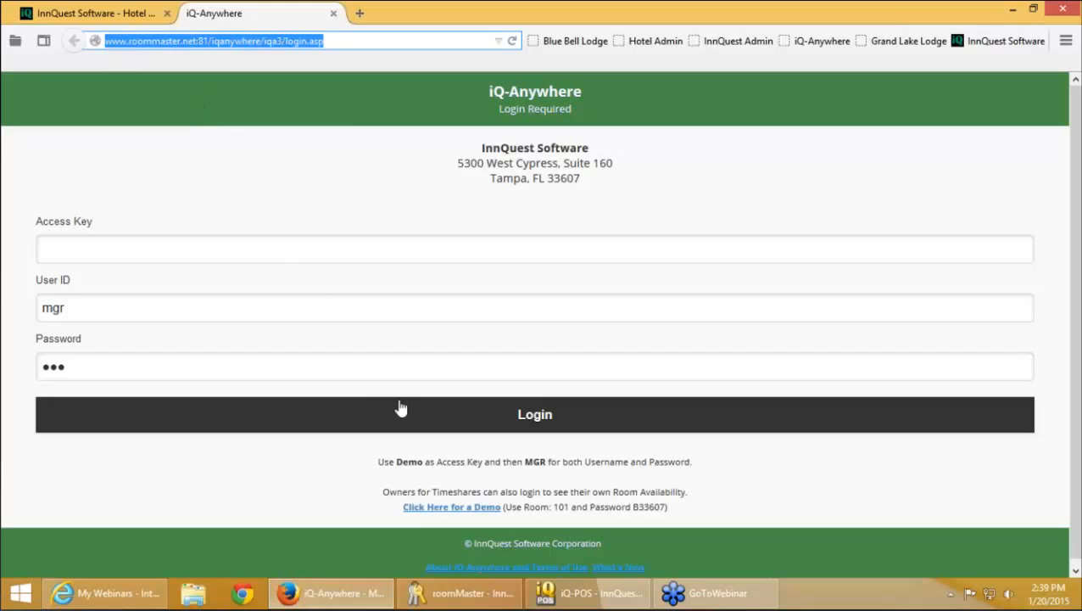
{"action": "left_click", "coordinate": [449, 596]}
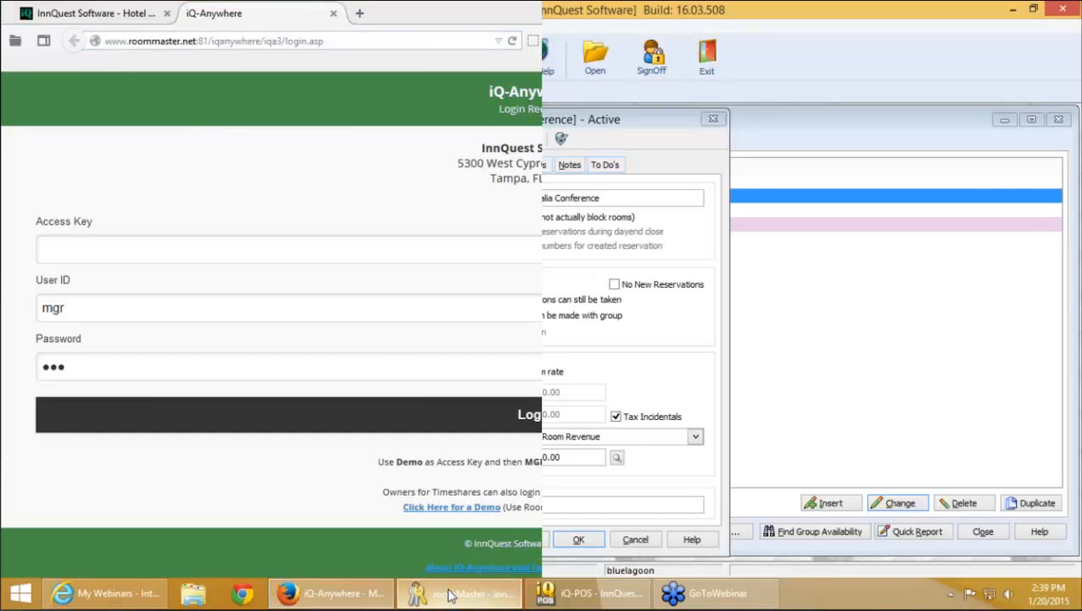
{"action": "key", "text": "Escape"}
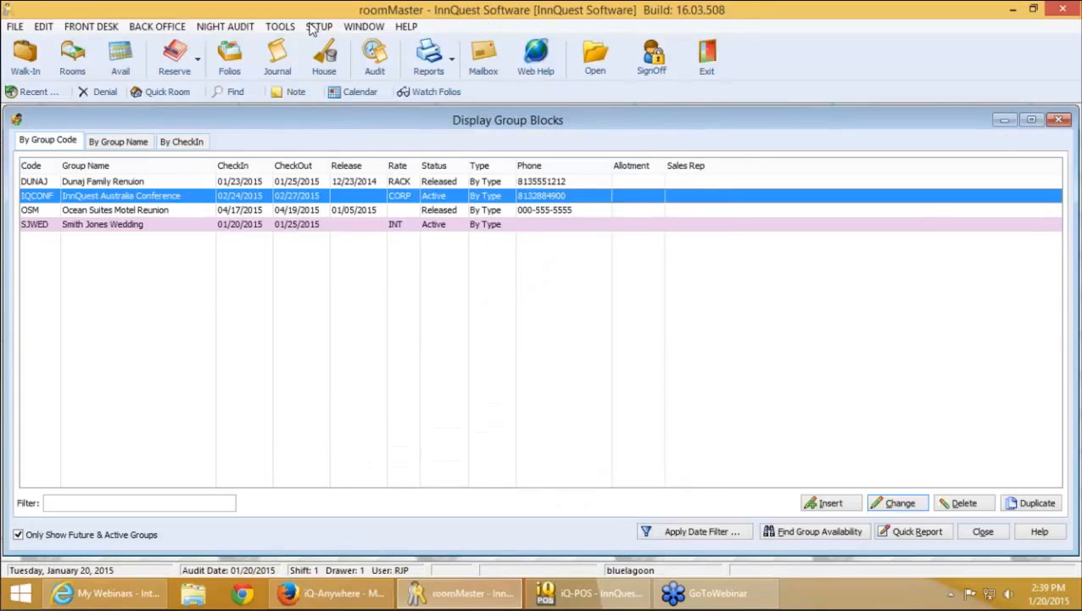
{"action": "left_click", "coordinate": [317, 28]}
{"action": "left_click", "coordinate": [358, 46]}
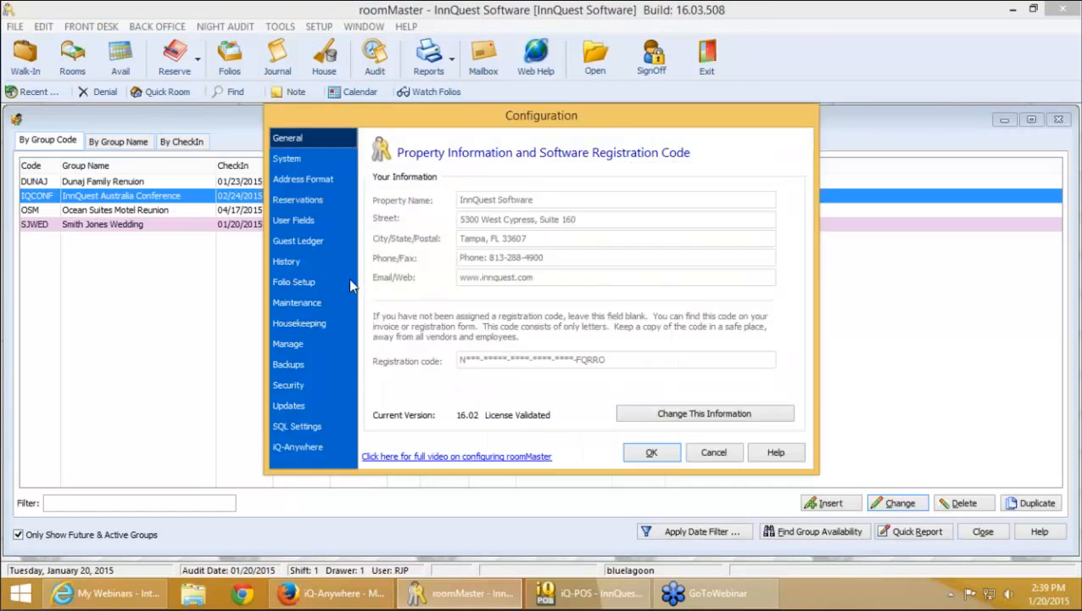
{"action": "left_click", "coordinate": [298, 447]}
{"action": "left_click_drag", "start_coordinate": [761, 420], "coordinate": [711, 434]}
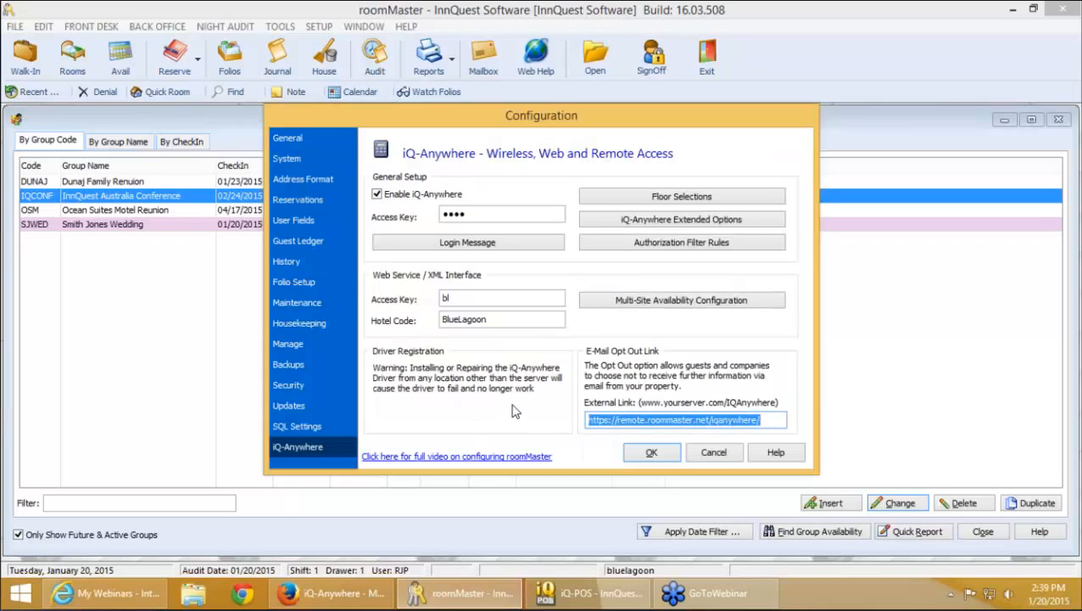
{"action": "key", "text": "ctrl+v"}
{"action": "key", "text": "Home"}
{"action": "key", "text": "End"}
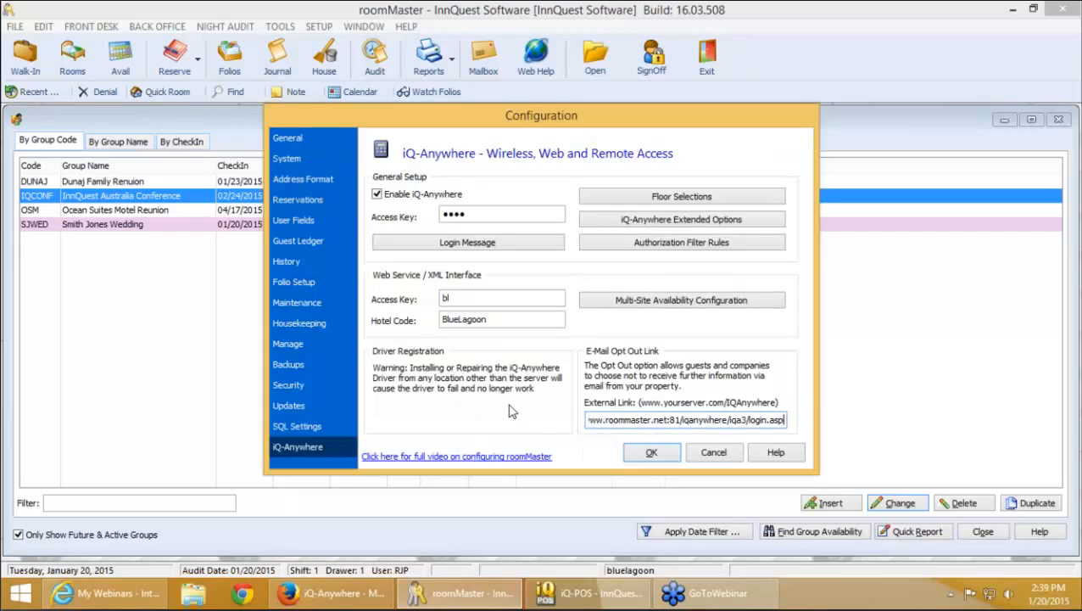
{"action": "key", "text": "BackSpace"}
{"action": "key", "text": "BackSpace"}
{"action": "key", "text": "BackSpace"}
{"action": "key", "text": "BackSpace"}
{"action": "key", "text": "BackSpace"}
{"action": "key", "text": "BackSpace"}
{"action": "key", "text": "BackSpace"}
{"action": "key", "text": "BackSpace"}
{"action": "key", "text": "BackSpace"}
{"action": "key", "text": "BackSpace"}
{"action": "key", "text": "BackSpace"}
{"action": "key", "text": "BackSpace"}
{"action": "key", "text": "BackSpace"}
{"action": "key", "text": "BackSpace"}
{"action": "key", "text": "BackSpace"}
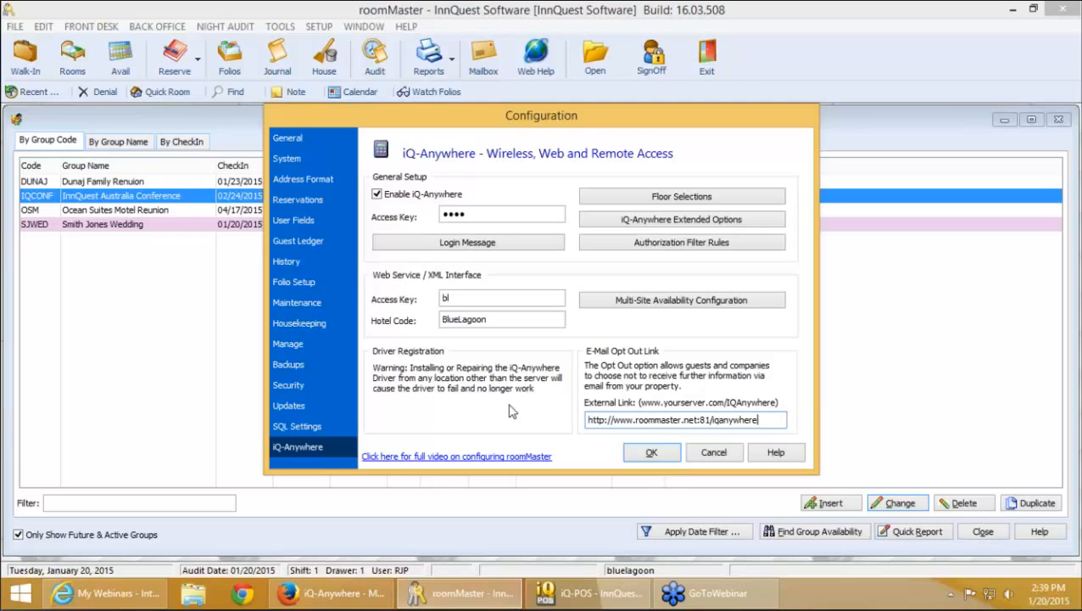
{"action": "left_click", "coordinate": [651, 453]}
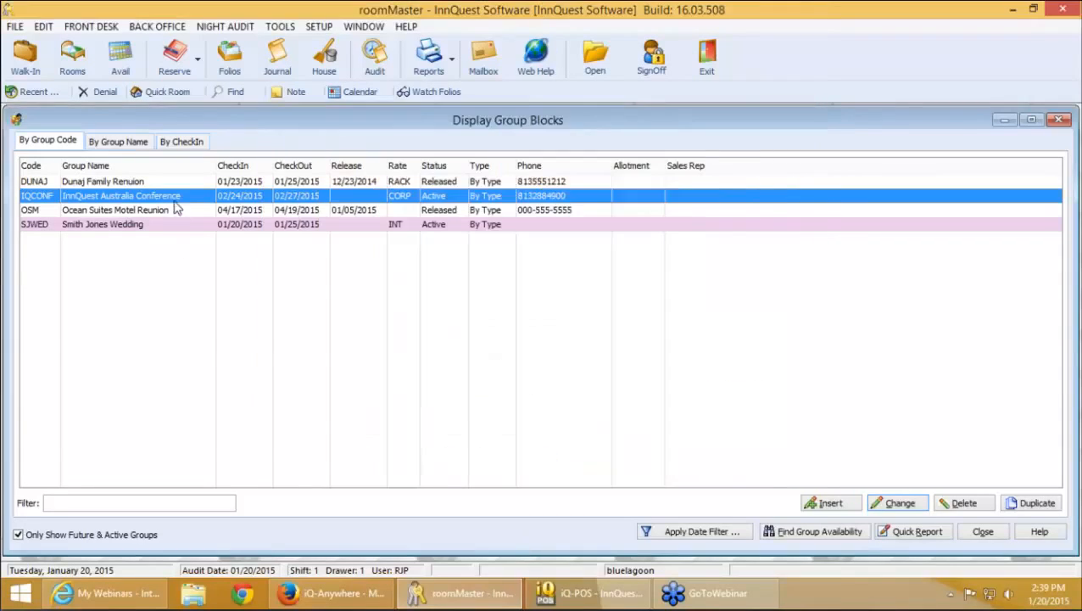
Recopy the InnQuest Australia Conference group's iQ-Anywhere link and bring Firefox forward
{"action": "double_click", "coordinate": [170, 197]}
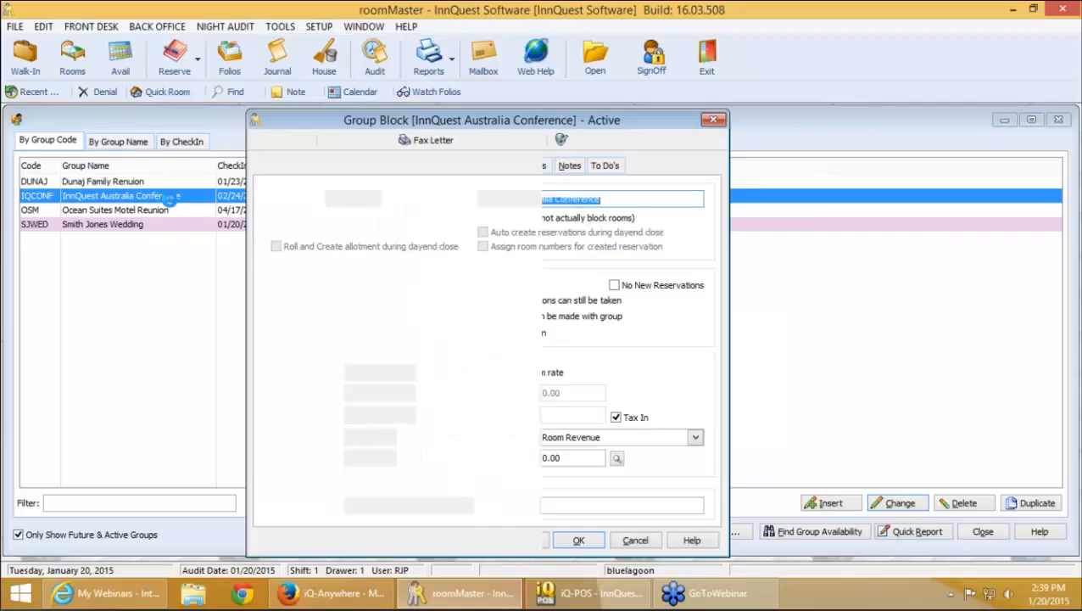
{"action": "left_click", "coordinate": [563, 141]}
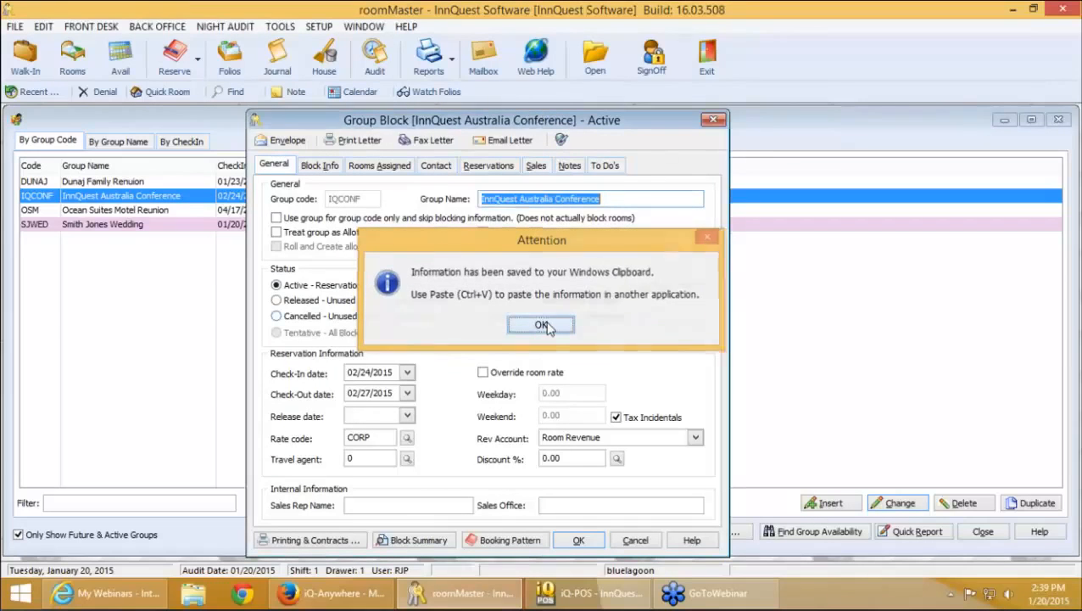
{"action": "left_click", "coordinate": [542, 325]}
{"action": "left_click", "coordinate": [348, 583]}
Paste the newly copied group link into the address bar and load it
{"action": "right_click", "coordinate": [358, 44]}
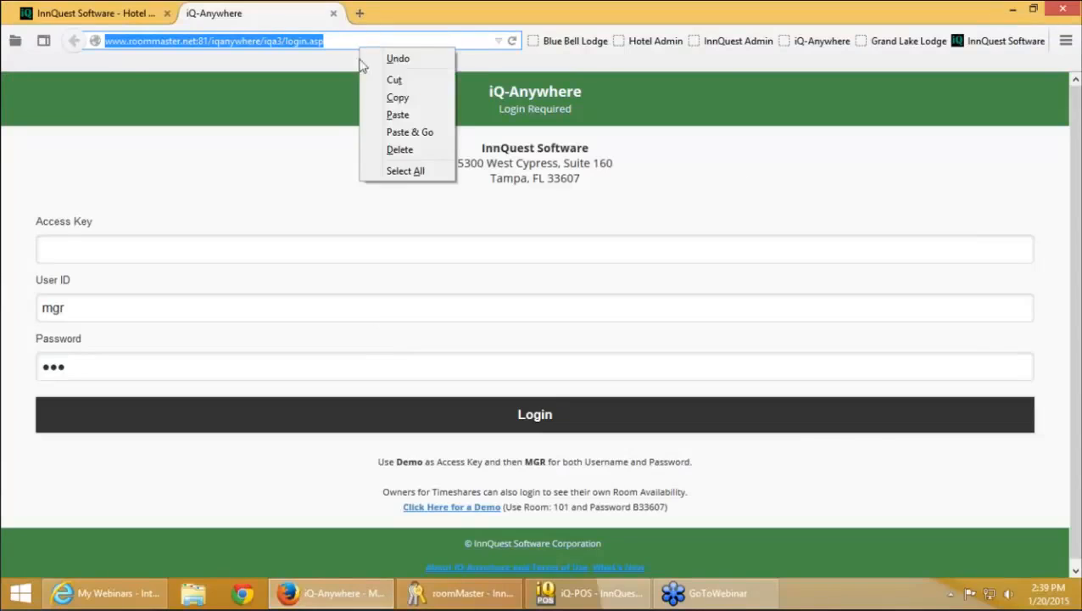
{"action": "left_click", "coordinate": [411, 115]}
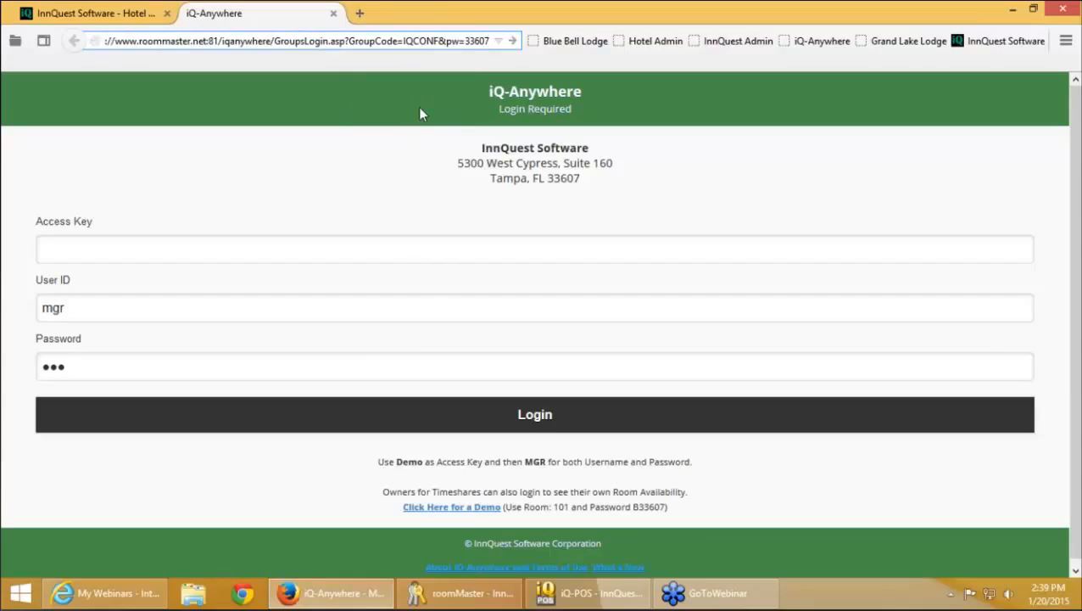
{"action": "key", "text": "Return"}
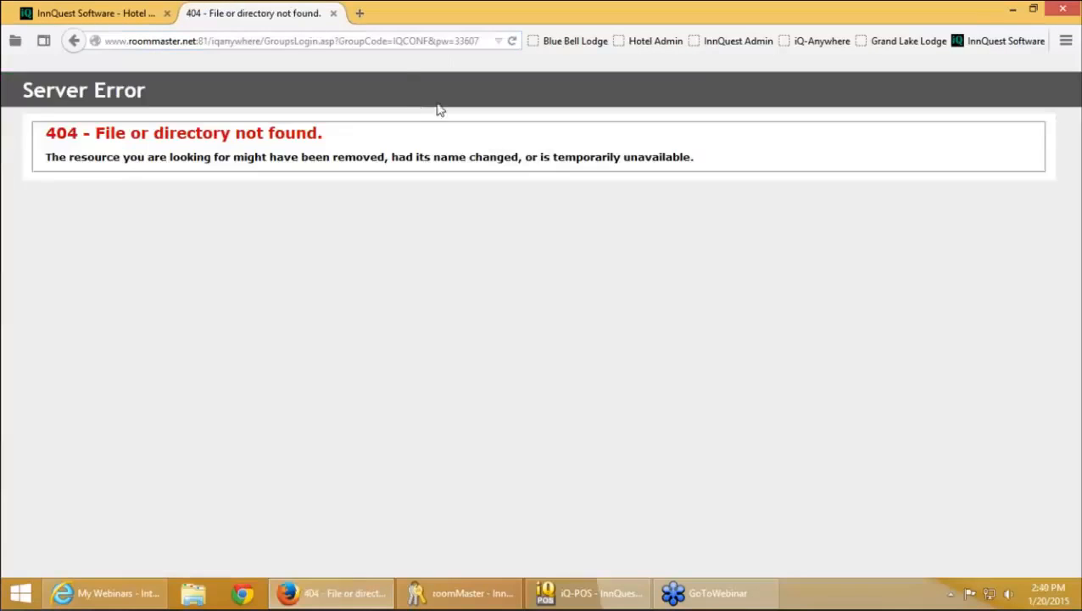
Go back from the 404 page to the iQ-Anywhere login and place the cursor after 'iqa3/'
{"action": "left_click", "coordinate": [82, 44]}
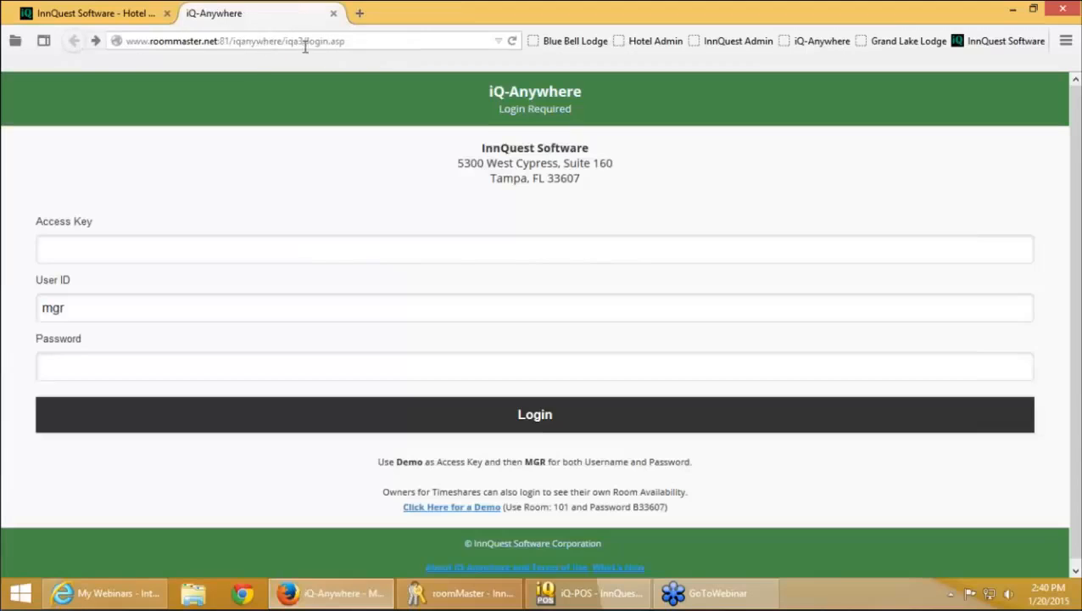
{"action": "left_click", "coordinate": [303, 42]}
{"action": "left_click", "coordinate": [304, 41]}
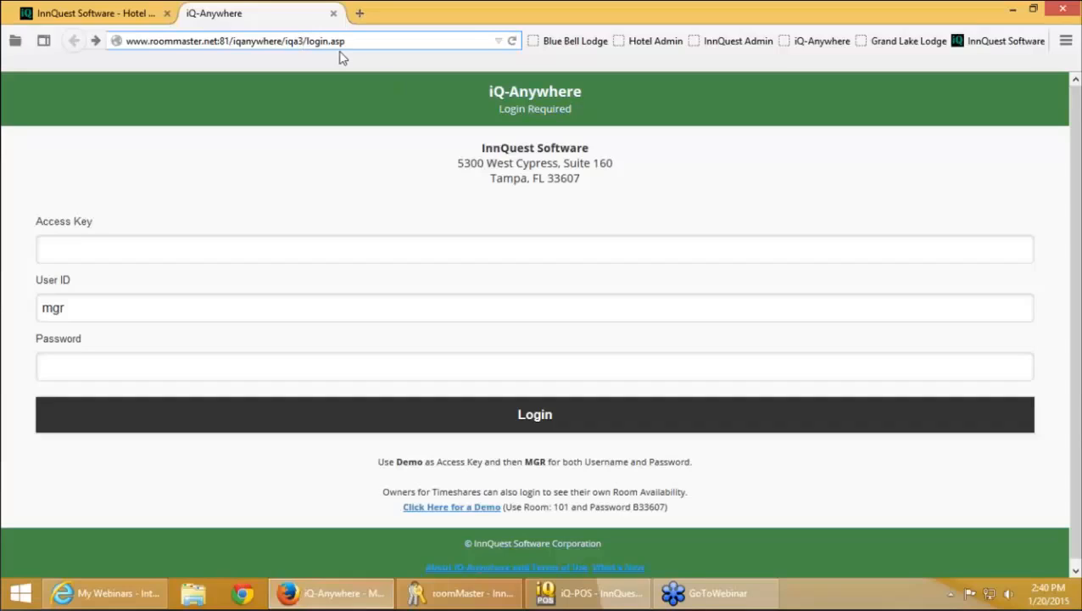
Select 'iqa3' in the Firefox login address and bring roomMaster back to the front
{"action": "key", "text": "shift+Left"}
{"action": "key", "text": "shift+Left"}
{"action": "key", "text": "shift+Left"}
{"action": "key", "text": "shift+Left"}
{"action": "left_click", "coordinate": [490, 598]}
Append /iqa3 to the iQ-Anywhere External Link in system configuration and save
{"action": "left_click", "coordinate": [320, 28]}
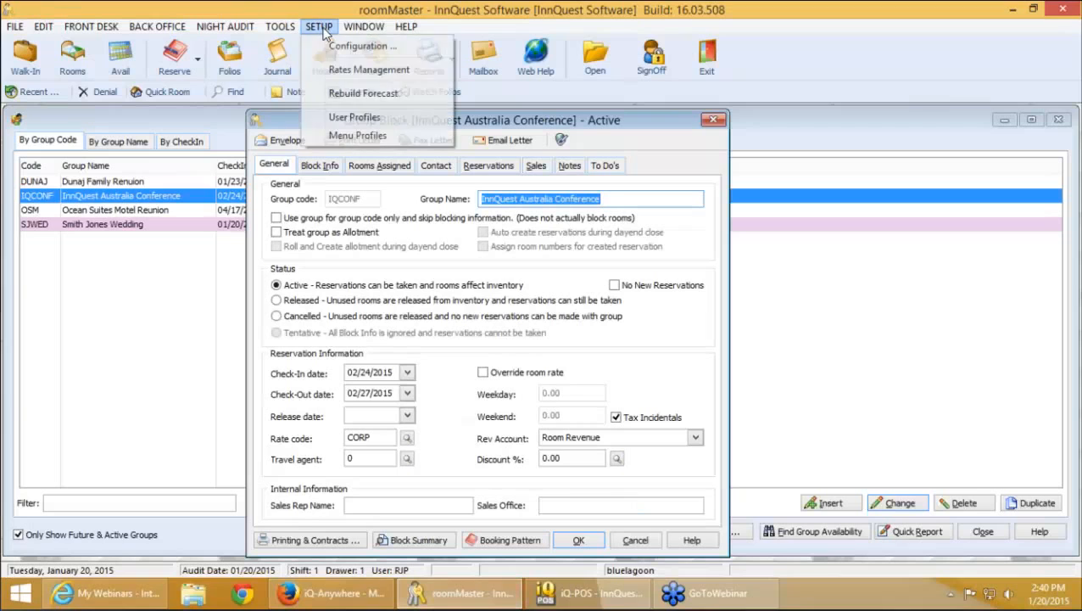
{"action": "left_click", "coordinate": [336, 47]}
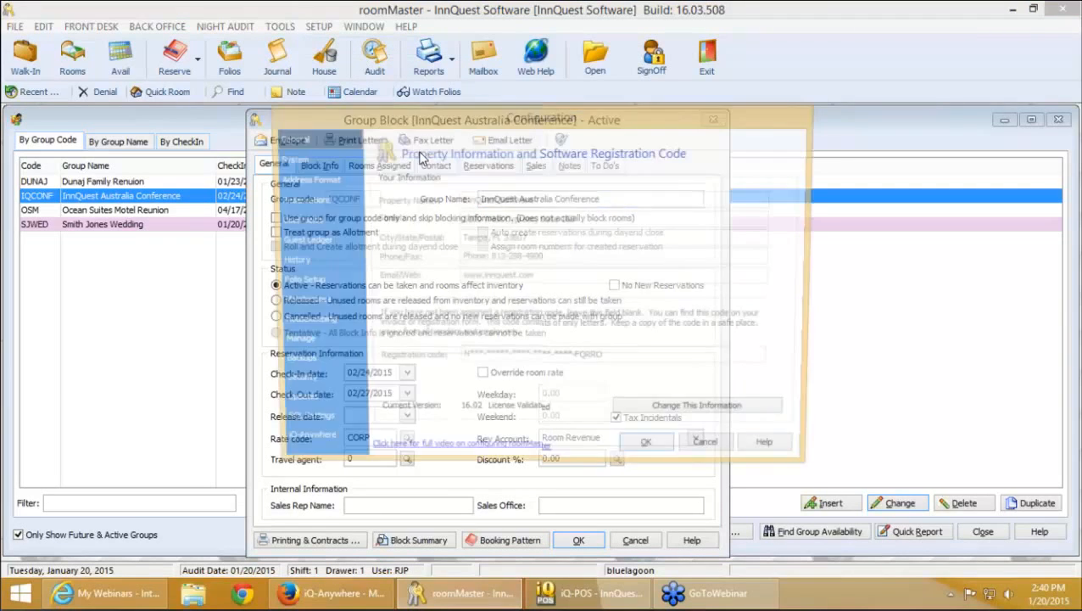
{"action": "left_click", "coordinate": [333, 447]}
{"action": "left_click", "coordinate": [779, 421]}
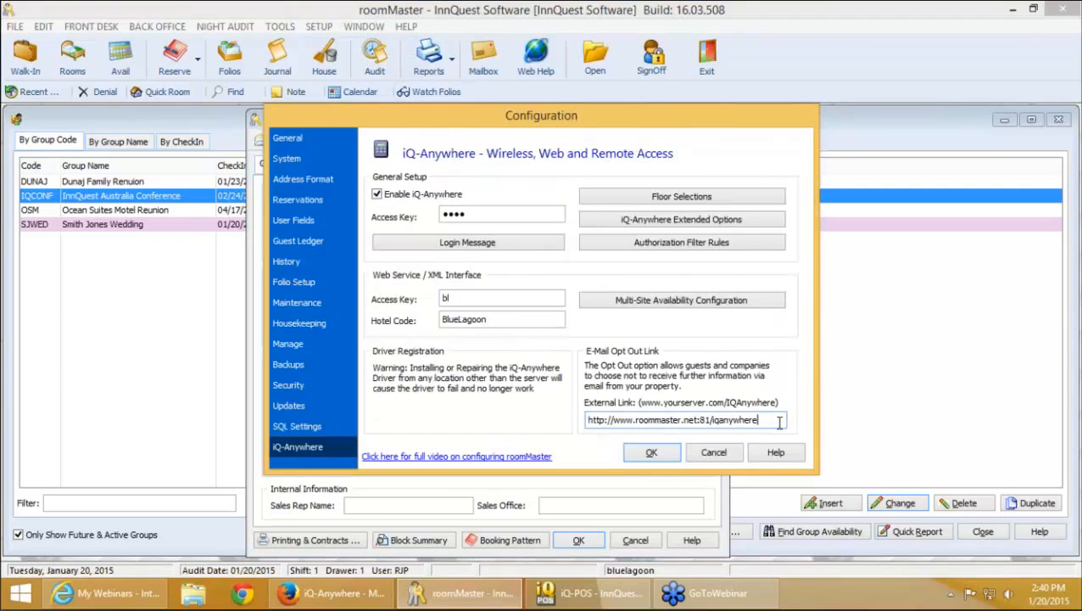
{"action": "type", "text": "/iqa3"}
{"action": "left_click", "coordinate": [660, 456]}
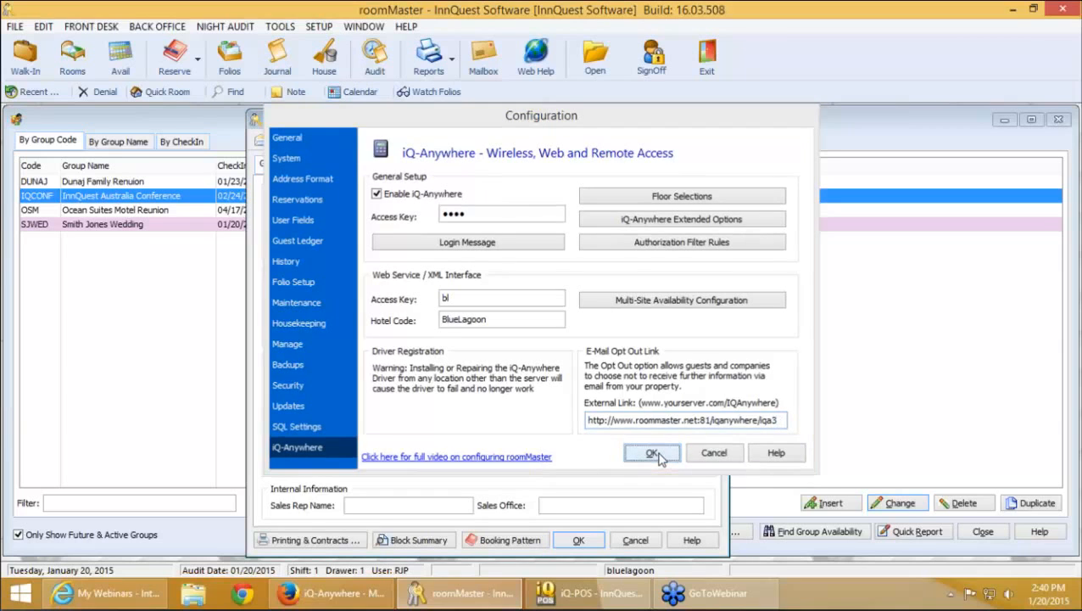
Reopen the InnQuest Australia Conference group block and recopy its access link to the clipboard
{"action": "left_click", "coordinate": [579, 540]}
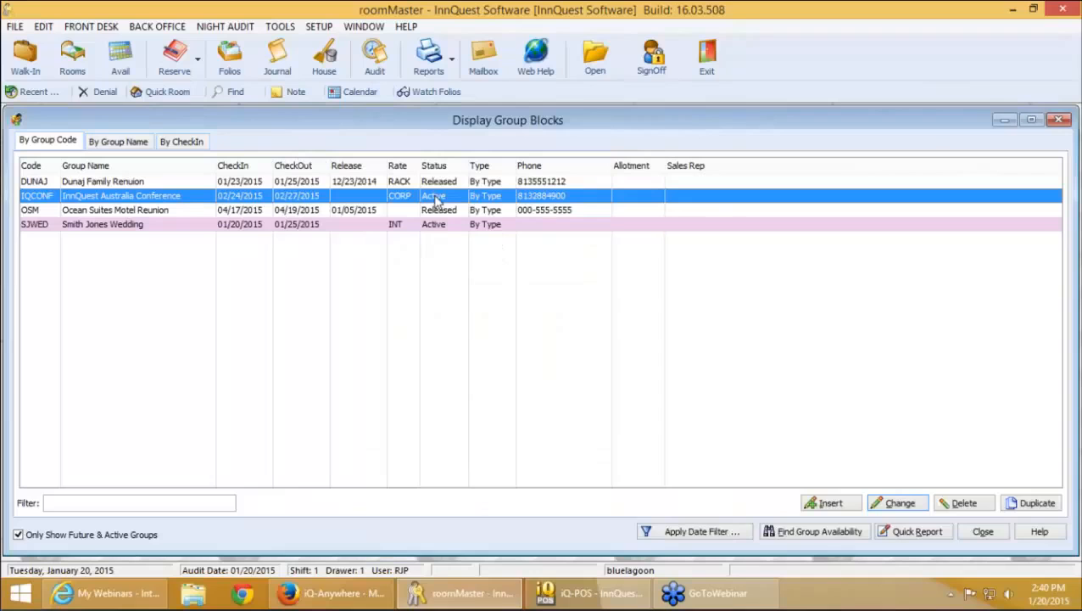
{"action": "double_click", "coordinate": [445, 201]}
{"action": "left_click", "coordinate": [562, 140]}
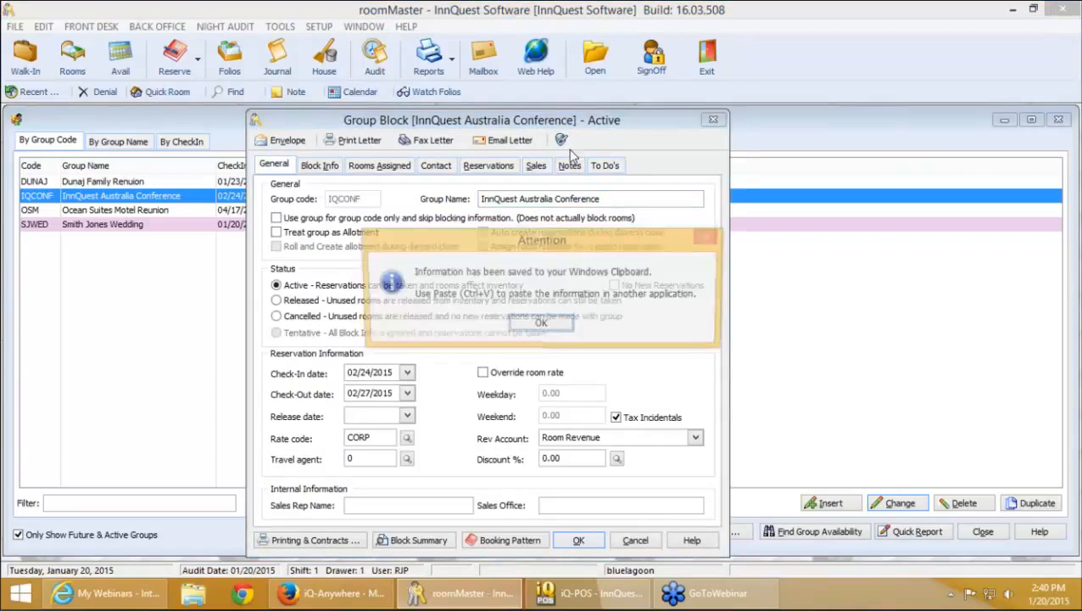
{"action": "left_click", "coordinate": [560, 321]}
Load the copied IQCONF group login link in Firefox's address bar
{"action": "left_click", "coordinate": [339, 599]}
{"action": "left_click", "coordinate": [366, 39]}
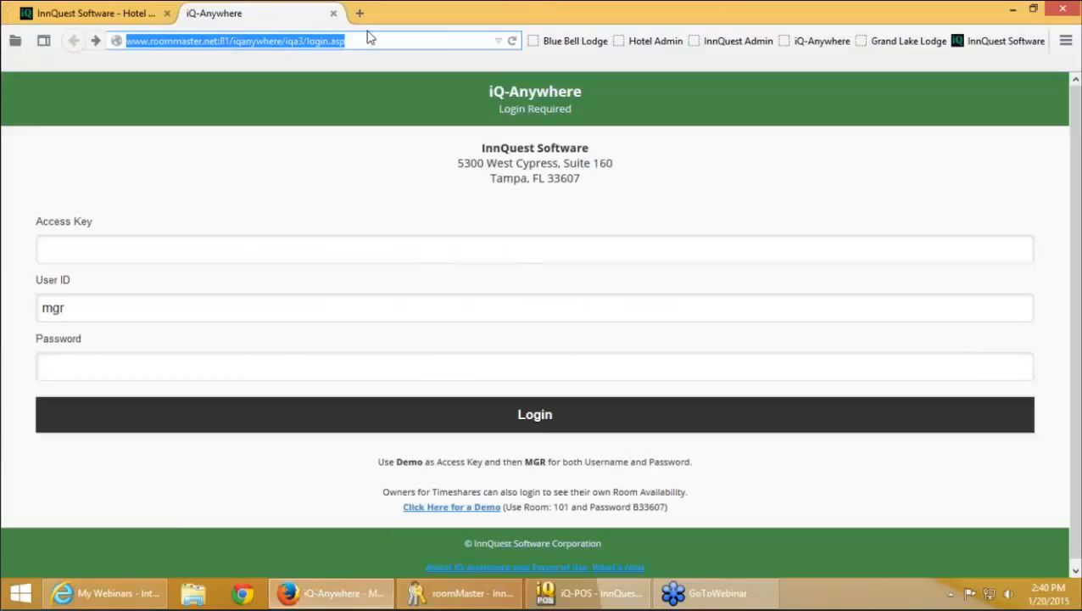
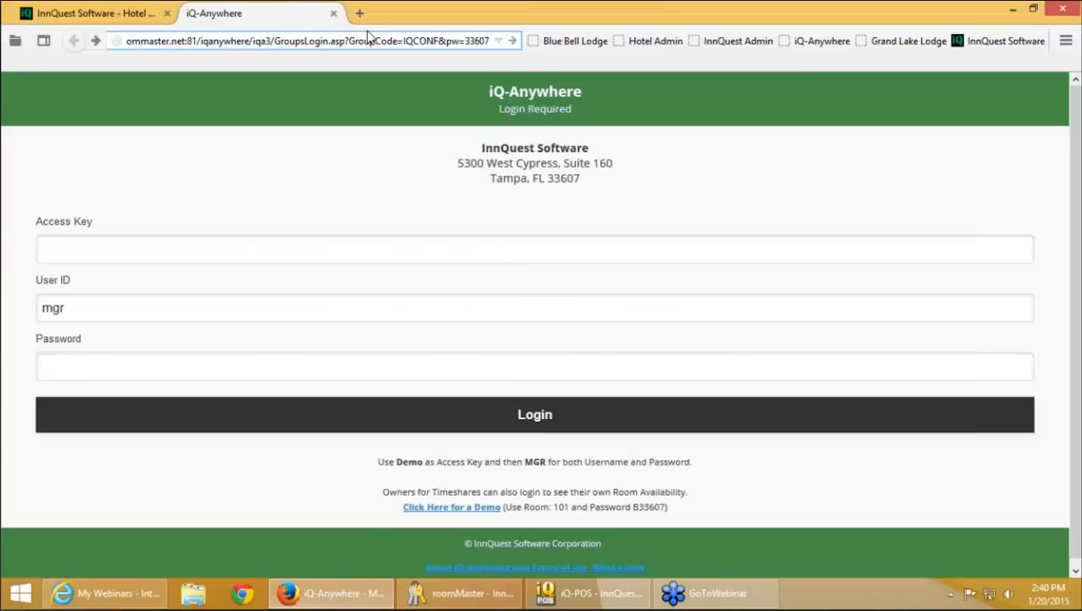
{"action": "key", "text": "Return"}
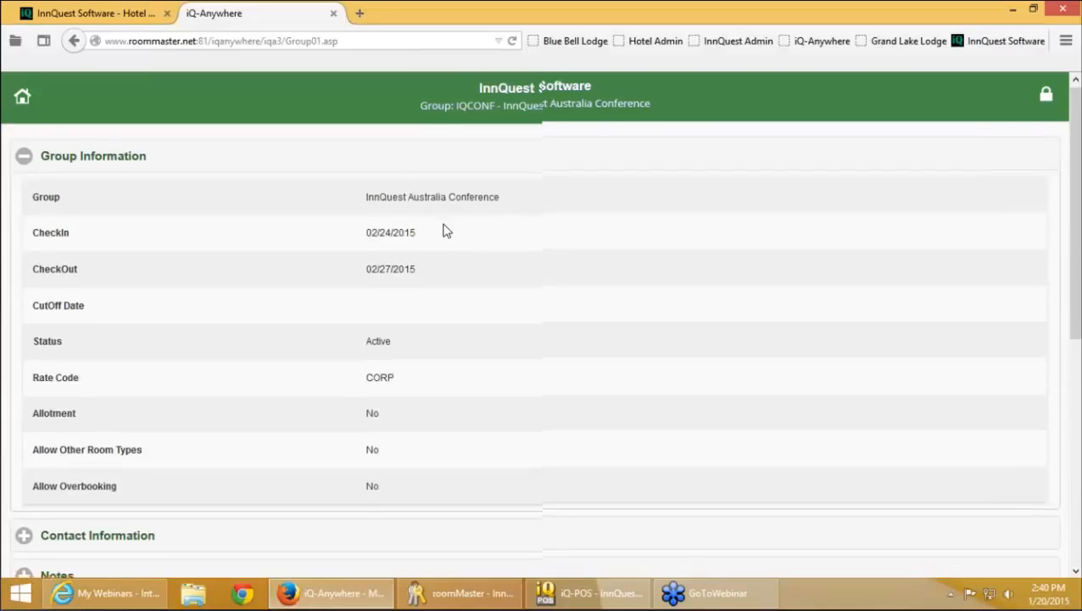
Expand Contact Information and review the six guest bookings for 02/24–02/27
{"action": "scroll", "coordinate": [447, 231], "scroll_direction": "down", "scroll_amount": 1}
{"action": "scroll", "coordinate": [448, 231], "scroll_direction": "up", "scroll_amount": 1}
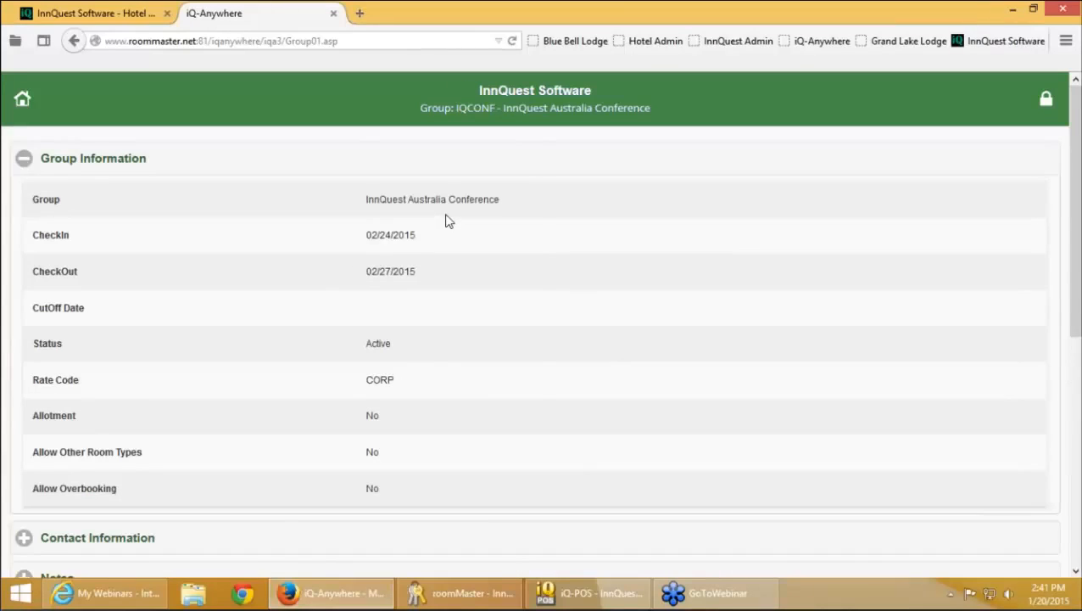
{"action": "scroll", "coordinate": [446, 221], "scroll_direction": "down", "scroll_amount": 2}
{"action": "scroll", "coordinate": [303, 439], "scroll_direction": "up", "scroll_amount": 1}
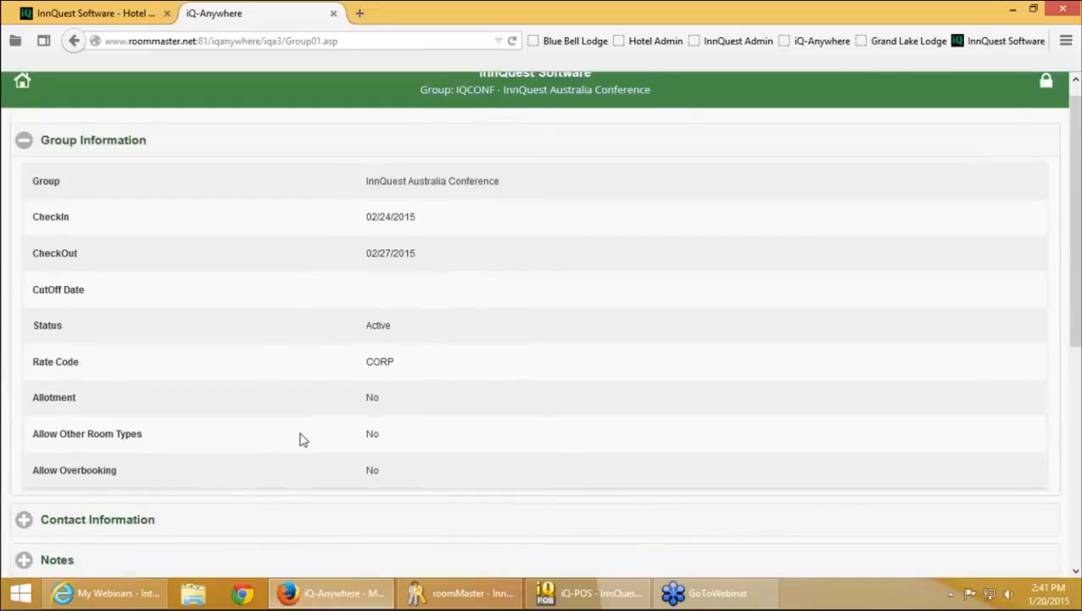
{"action": "scroll", "coordinate": [301, 435], "scroll_direction": "down", "scroll_amount": 5}
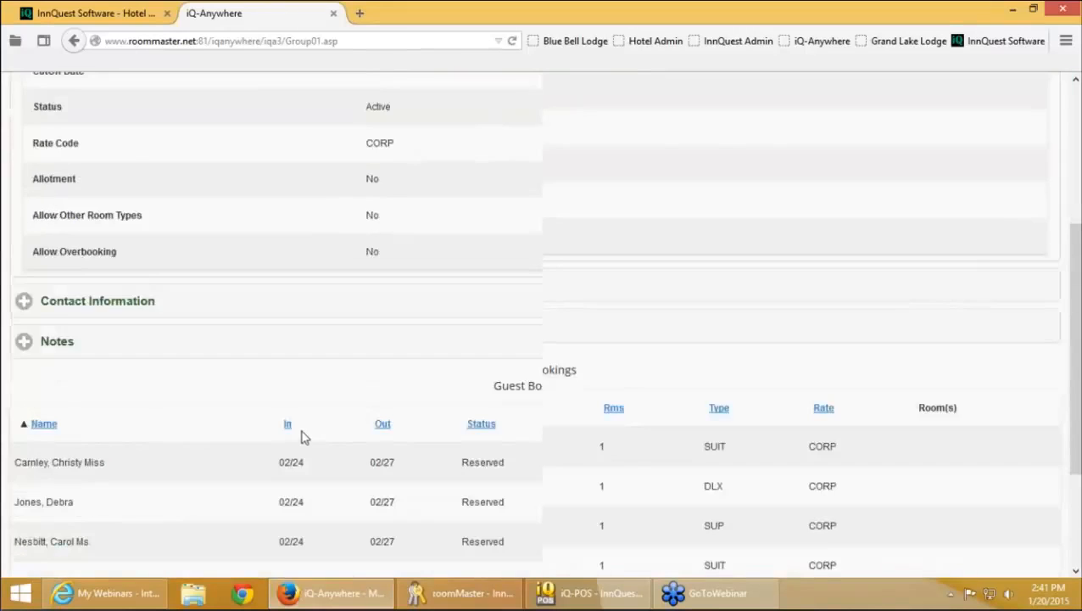
{"action": "left_click", "coordinate": [297, 235]}
{"action": "scroll", "coordinate": [299, 363], "scroll_direction": "down", "scroll_amount": 2}
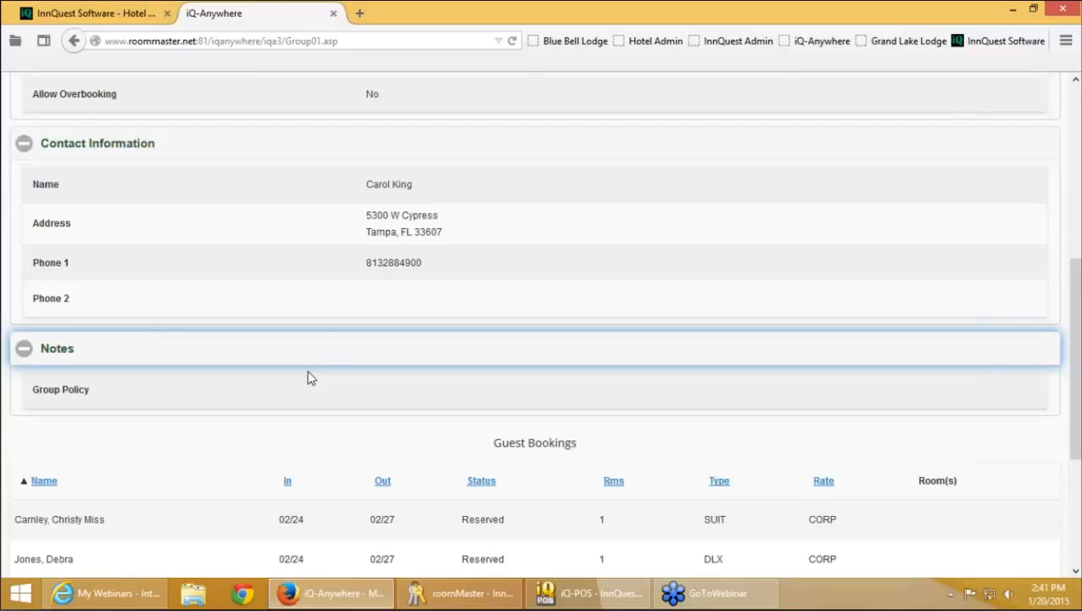
{"action": "scroll", "coordinate": [592, 185], "scroll_direction": "down", "scroll_amount": 5}
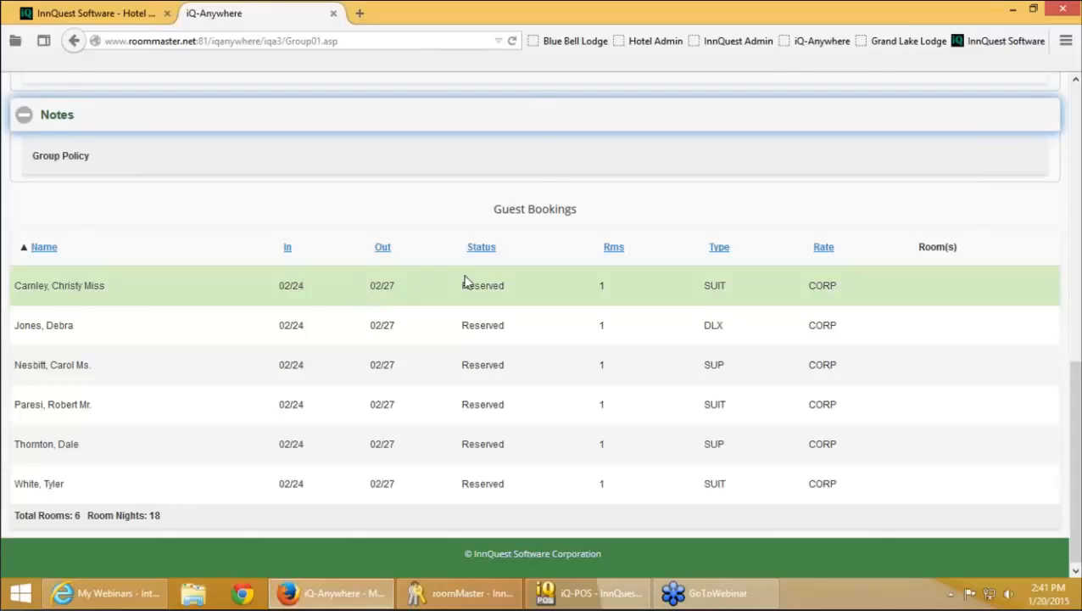
{"action": "scroll", "coordinate": [465, 282], "scroll_direction": "up", "scroll_amount": 8}
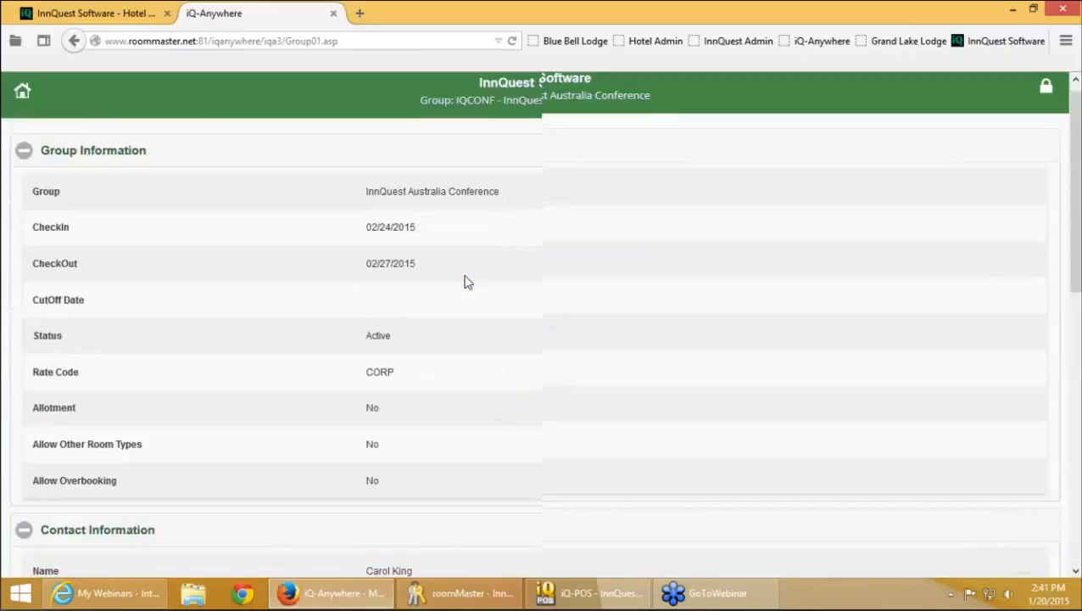
{"action": "scroll", "coordinate": [465, 283], "scroll_direction": "down", "scroll_amount": 4}
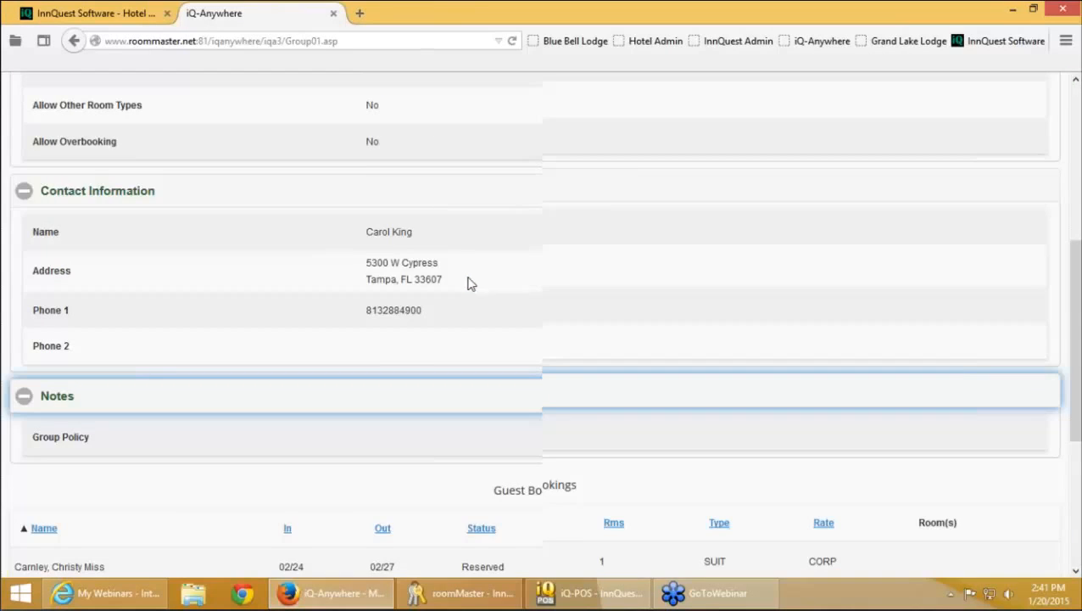
{"action": "scroll", "coordinate": [466, 282], "scroll_direction": "down", "scroll_amount": 3}
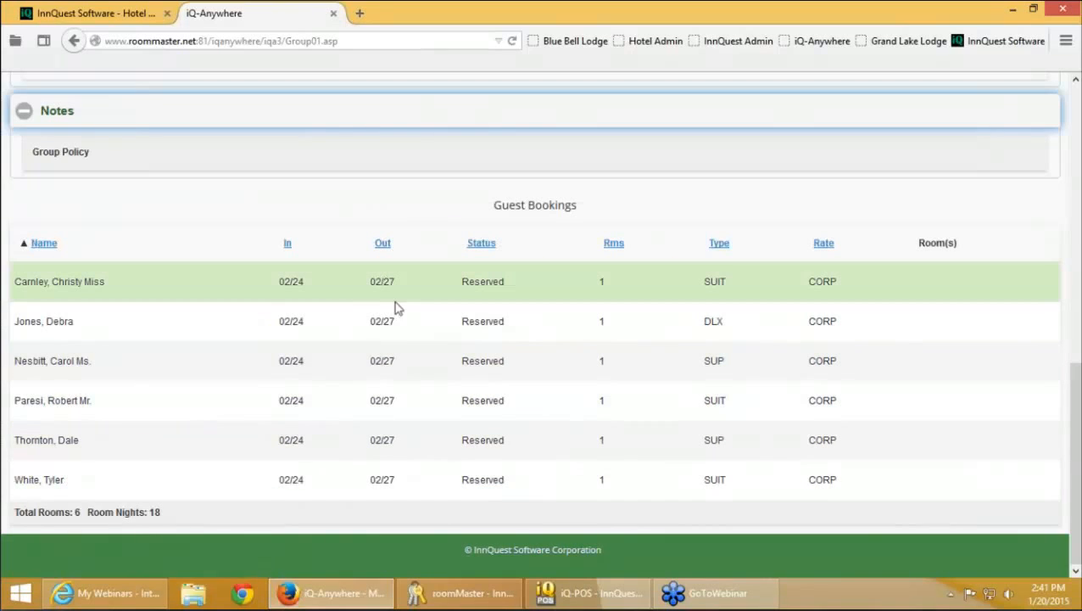
{"action": "left_click", "coordinate": [325, 293]}
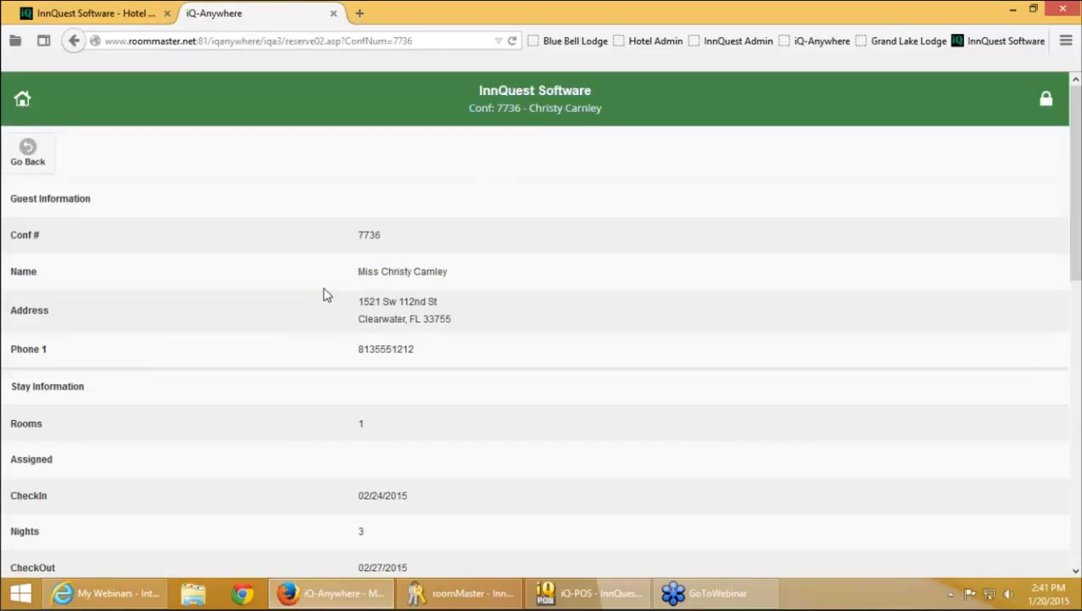
{"action": "scroll", "coordinate": [434, 313], "scroll_direction": "down", "scroll_amount": 5}
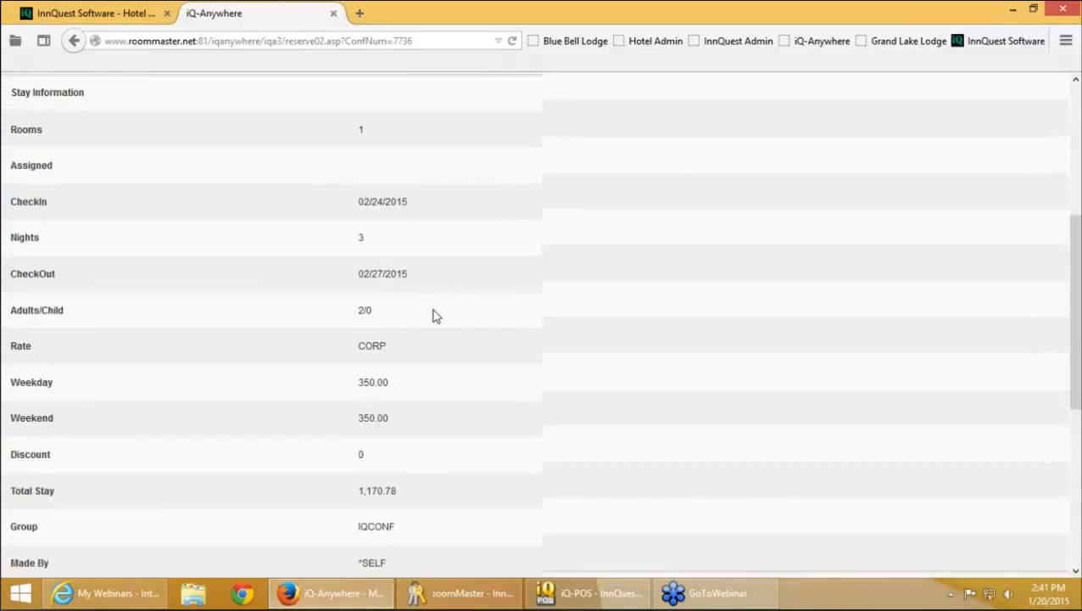
{"action": "scroll", "coordinate": [432, 319], "scroll_direction": "down", "scroll_amount": 4}
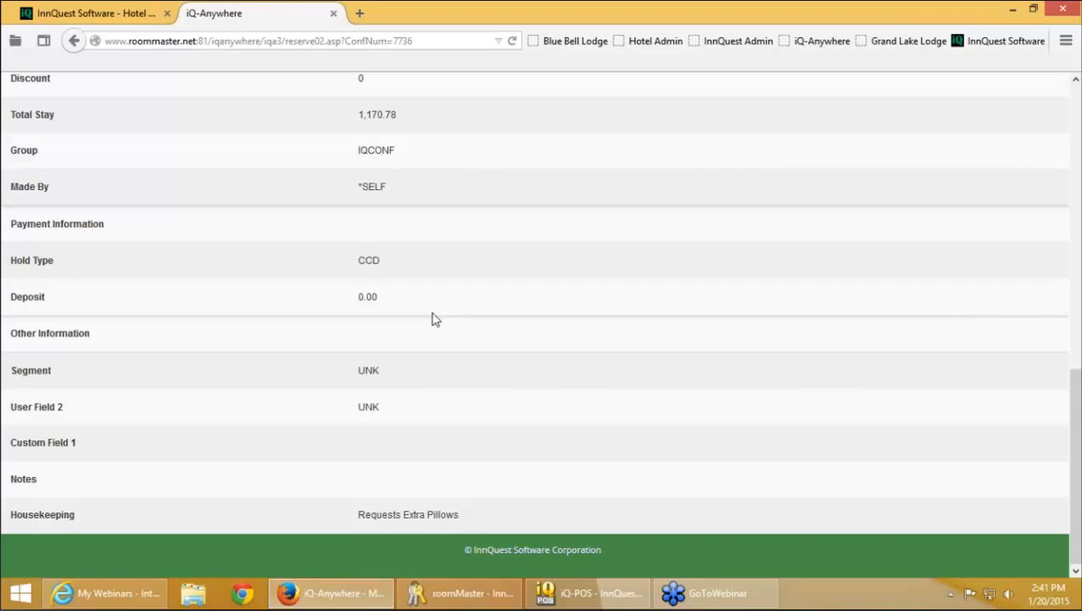
{"action": "scroll", "coordinate": [433, 319], "scroll_direction": "up", "scroll_amount": 7}
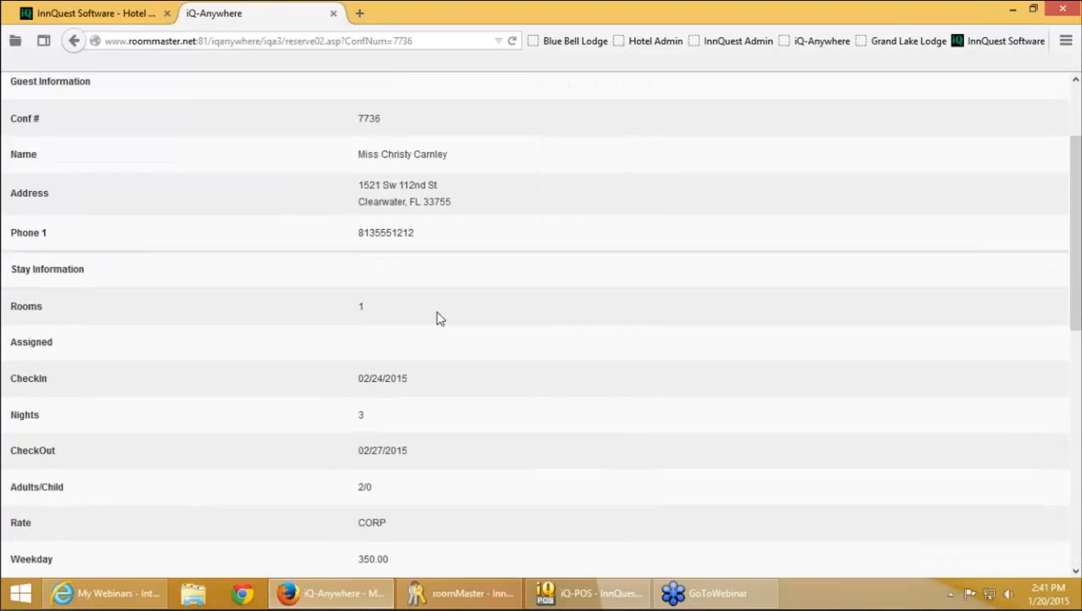
{"action": "scroll", "coordinate": [440, 319], "scroll_direction": "up", "scroll_amount": 2}
{"action": "left_click", "coordinate": [30, 154]}
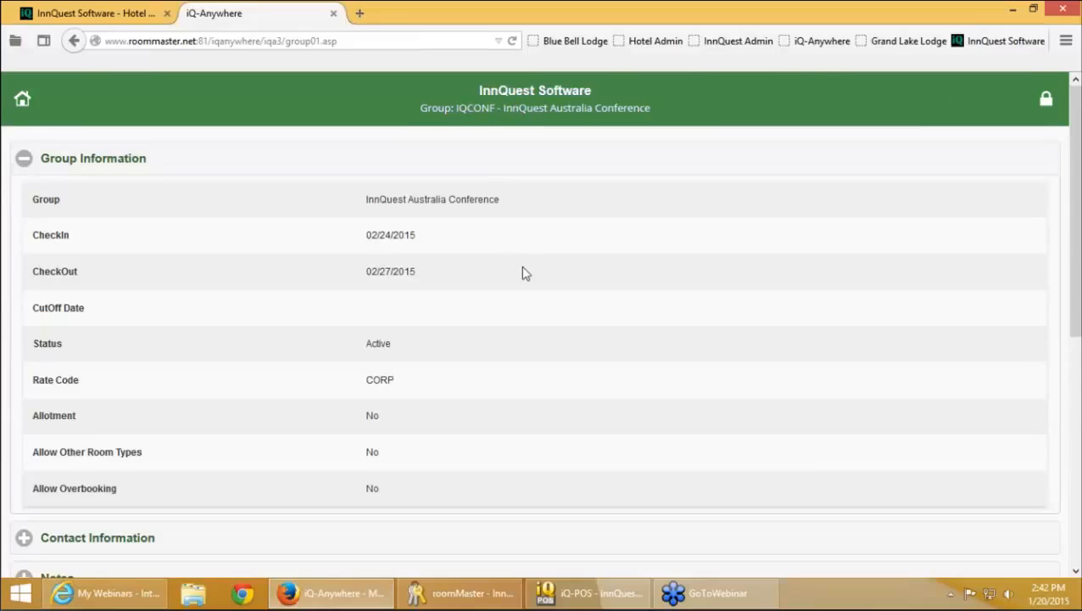
{"action": "scroll", "coordinate": [543, 322], "scroll_direction": "down", "scroll_amount": 2}
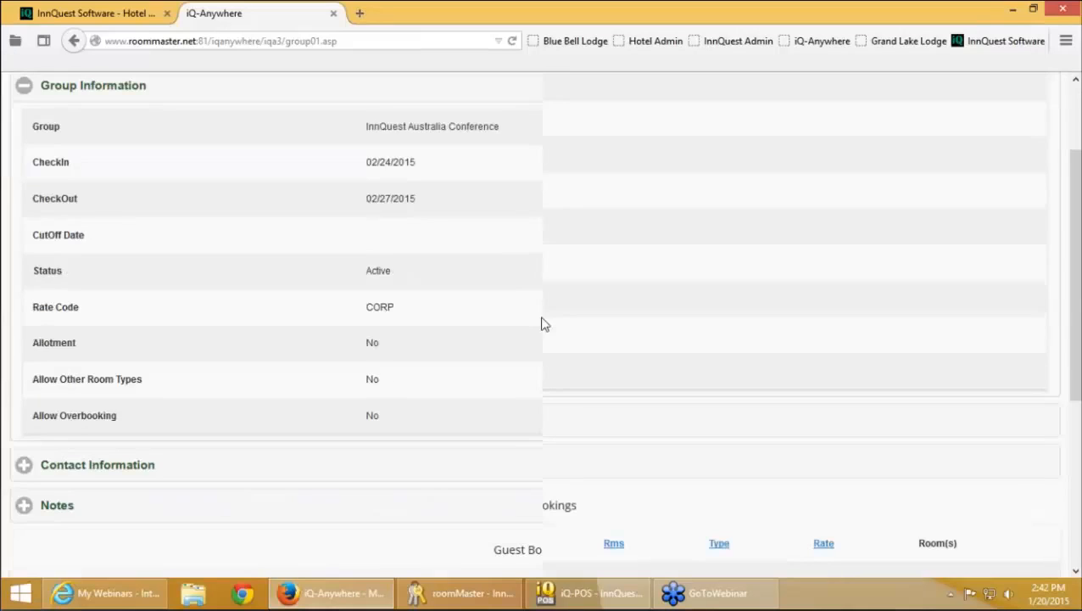
{"action": "scroll", "coordinate": [544, 324], "scroll_direction": "up", "scroll_amount": 2}
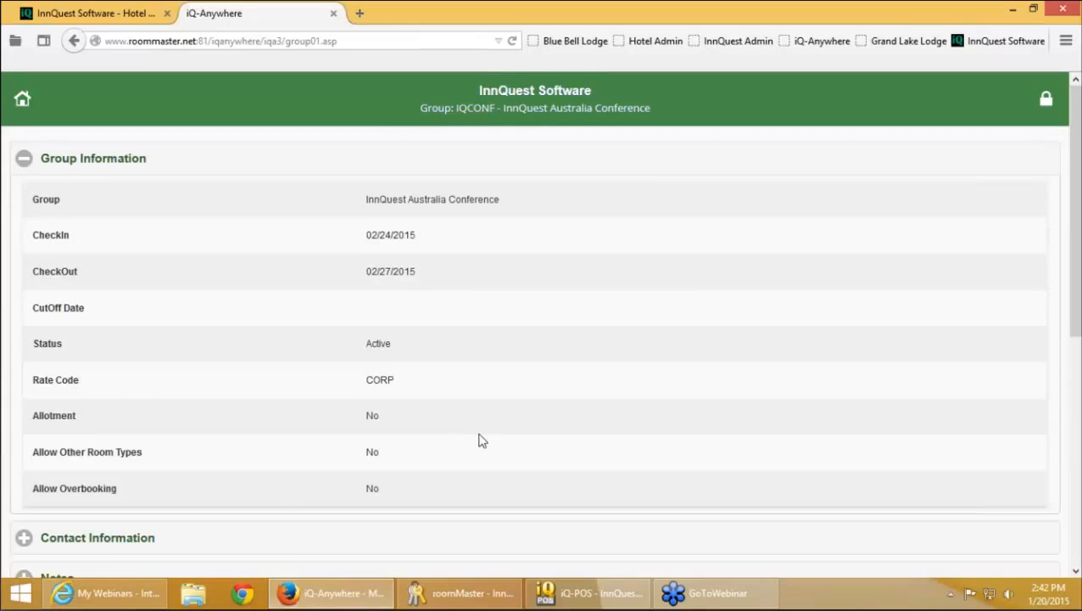
Return to roomMaster and dismiss the clipboard-saved notice on the conference group block
{"action": "left_click", "coordinate": [424, 599]}
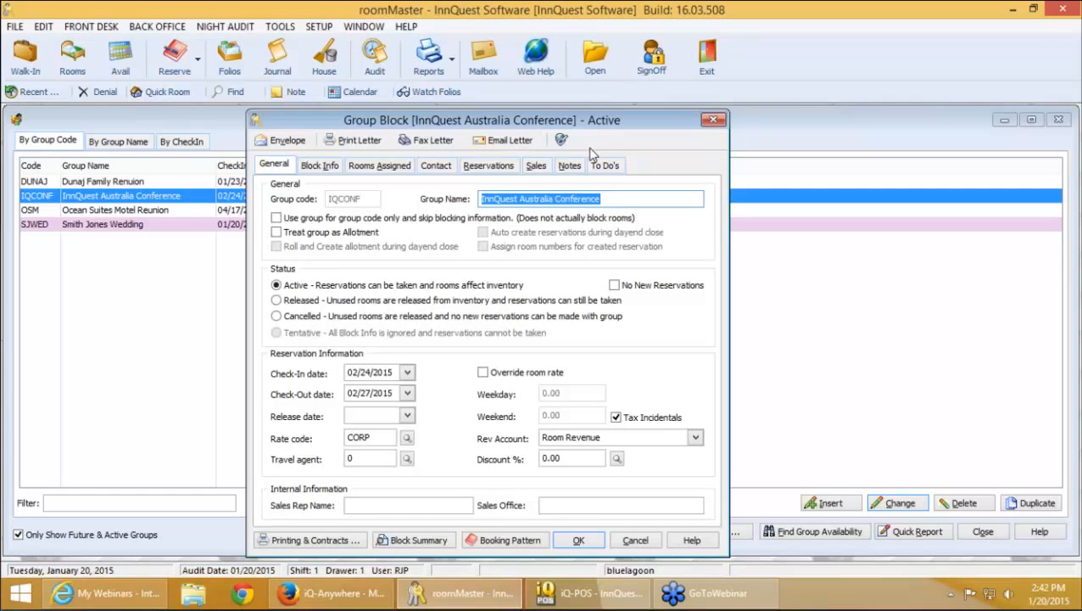
{"action": "left_click", "coordinate": [560, 139]}
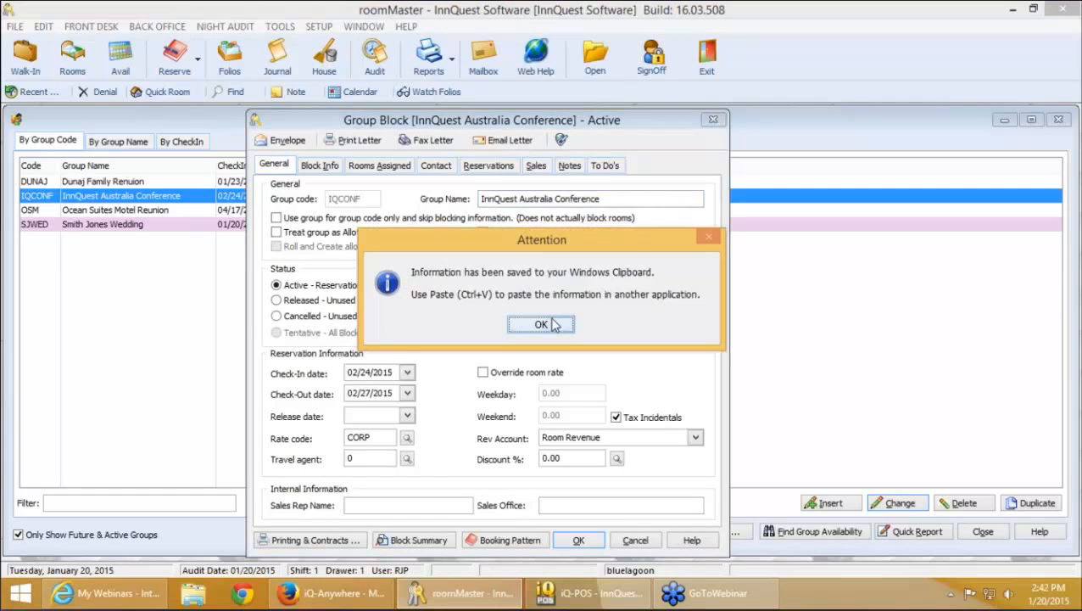
{"action": "left_click", "coordinate": [558, 321]}
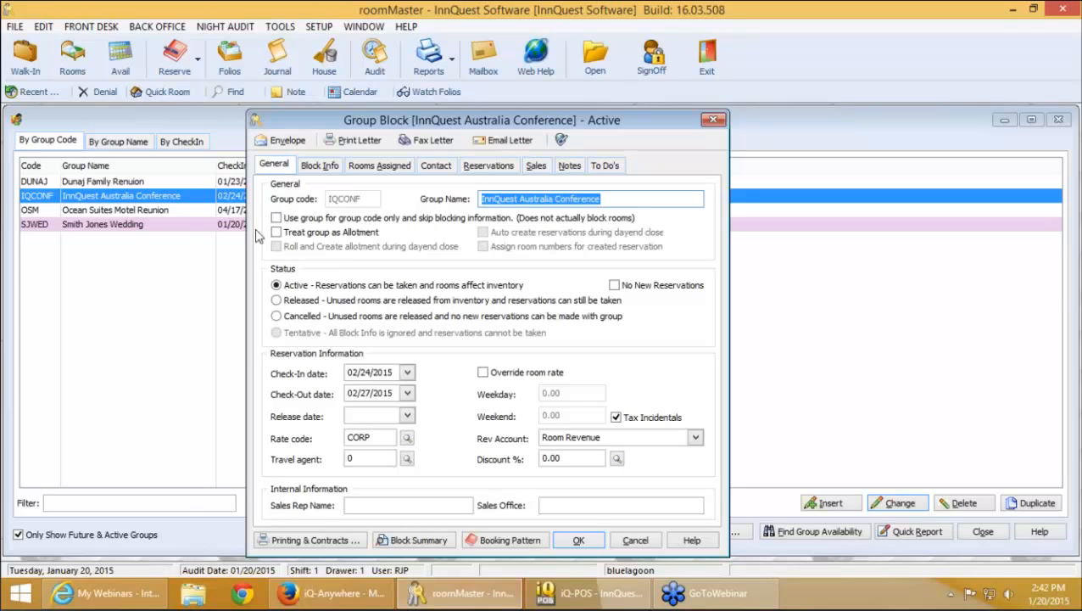
Open the Group Status Letter under Group Block Letters in the Back Office Letter Editor
{"action": "left_click", "coordinate": [178, 32]}
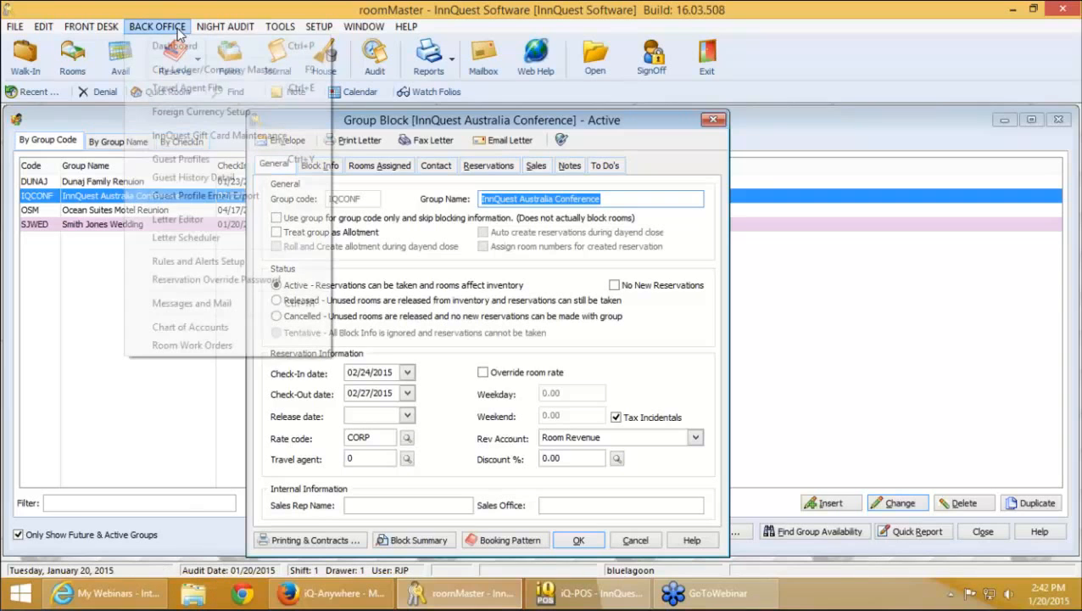
{"action": "left_click", "coordinate": [213, 222]}
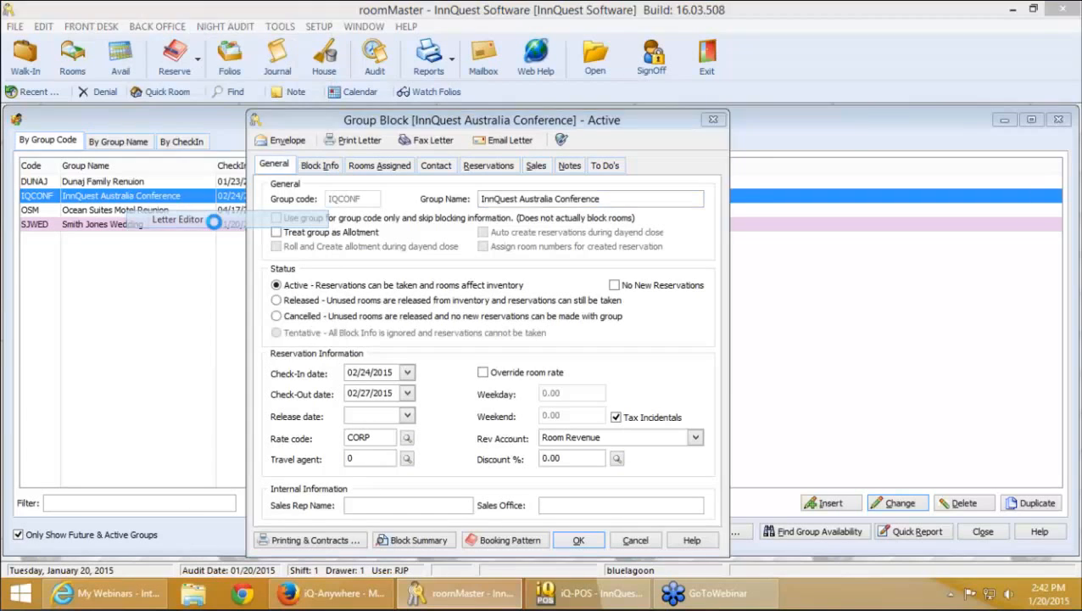
{"action": "left_click", "coordinate": [492, 348]}
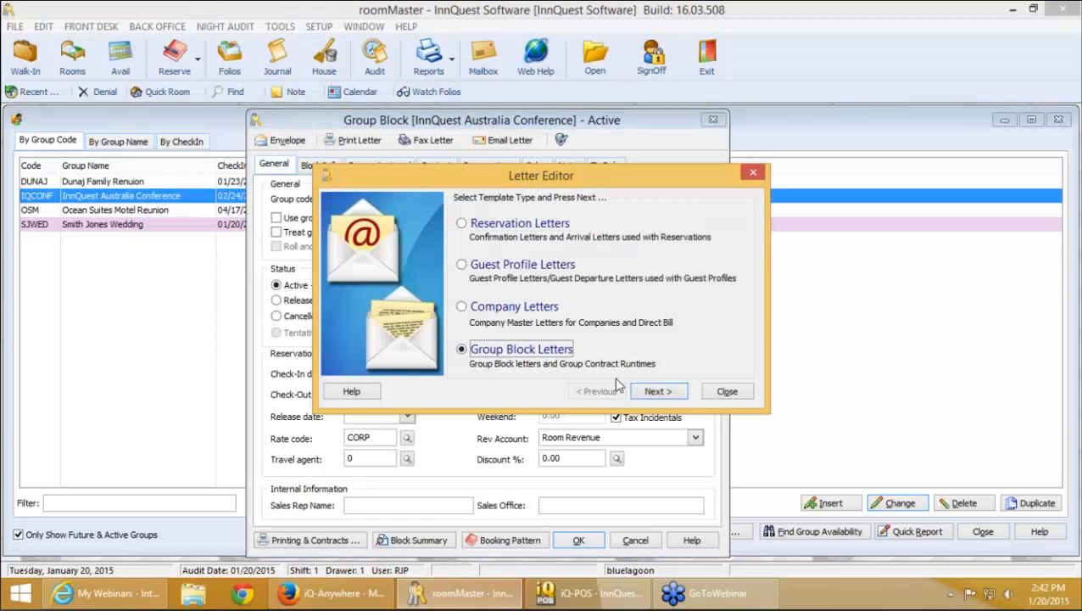
{"action": "left_click", "coordinate": [656, 392]}
{"action": "left_click", "coordinate": [655, 397]}
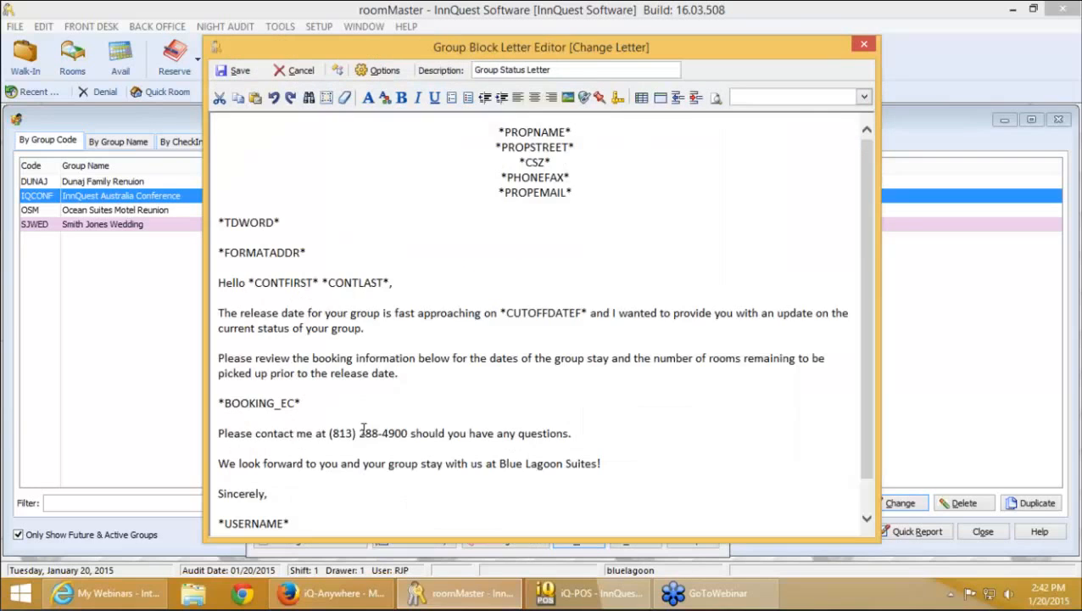
Add the sentence 'To keep informed about your group's progress, please use link at anytime...' below the contact line
{"action": "scroll", "coordinate": [331, 433], "scroll_direction": "down", "scroll_amount": 1}
{"action": "left_click", "coordinate": [575, 395]}
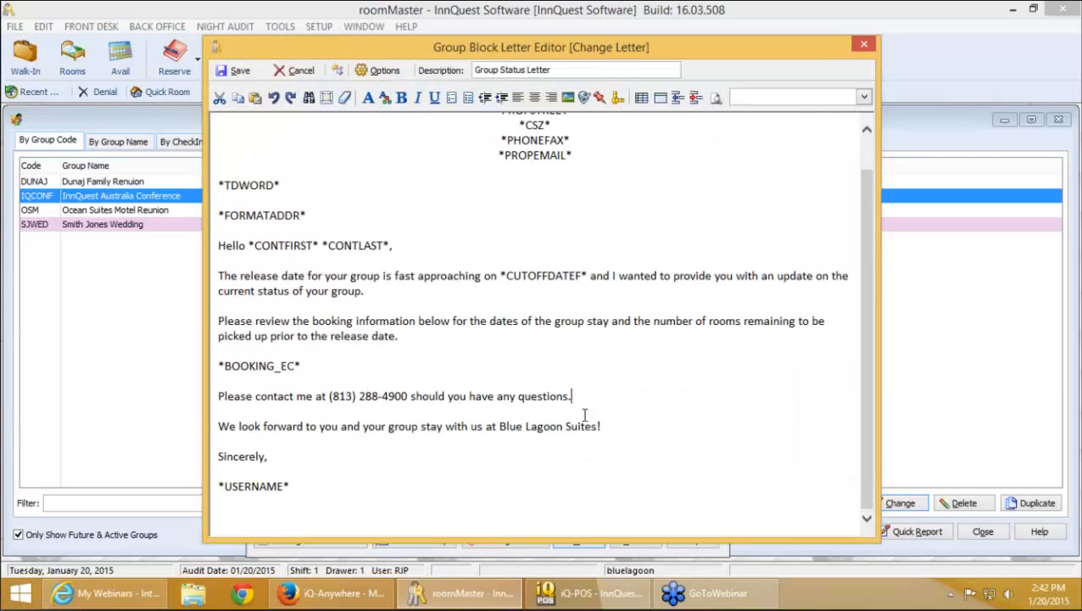
{"action": "key", "text": "Return"}
{"action": "type", "text": "Pl"}
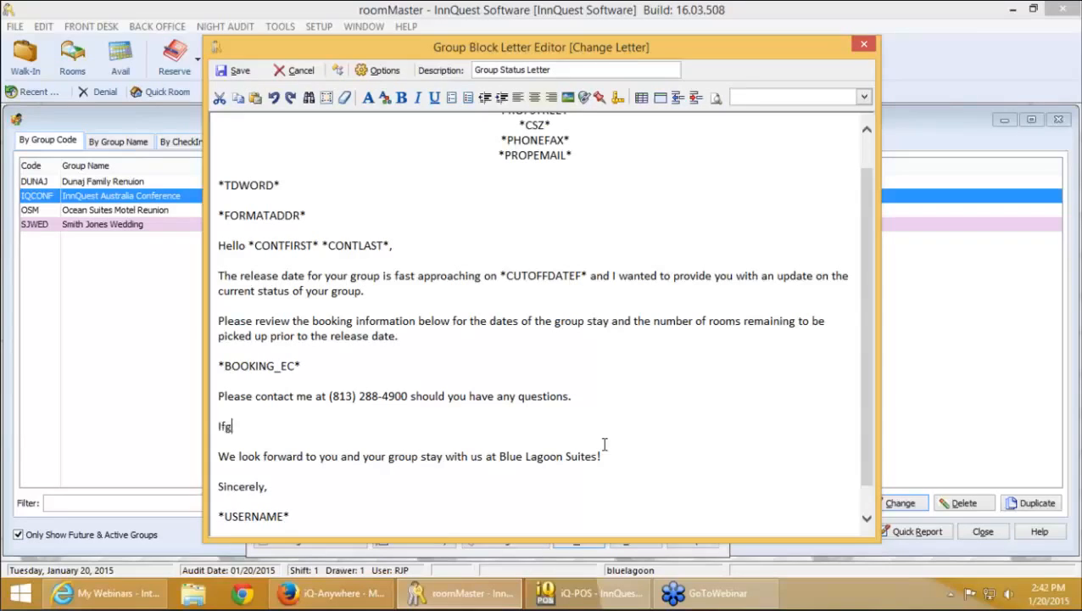
{"action": "key", "text": "BackSpace"}
{"action": "key", "text": "BackSpace"}
{"action": "type", "text": "To keep informed about your group"}
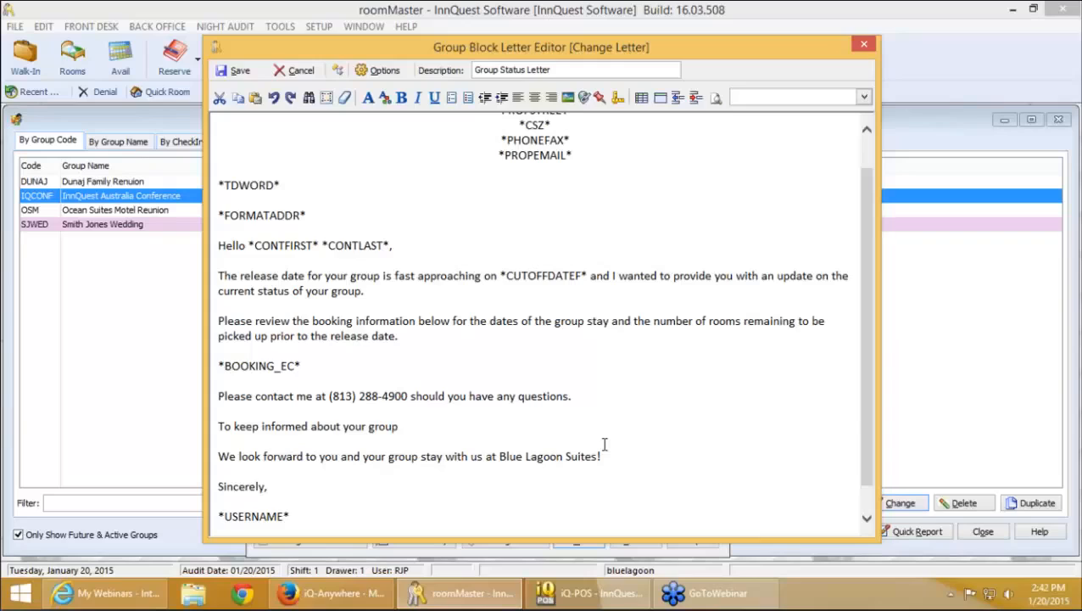
{"action": "type", "text": "'s progress, please use"}
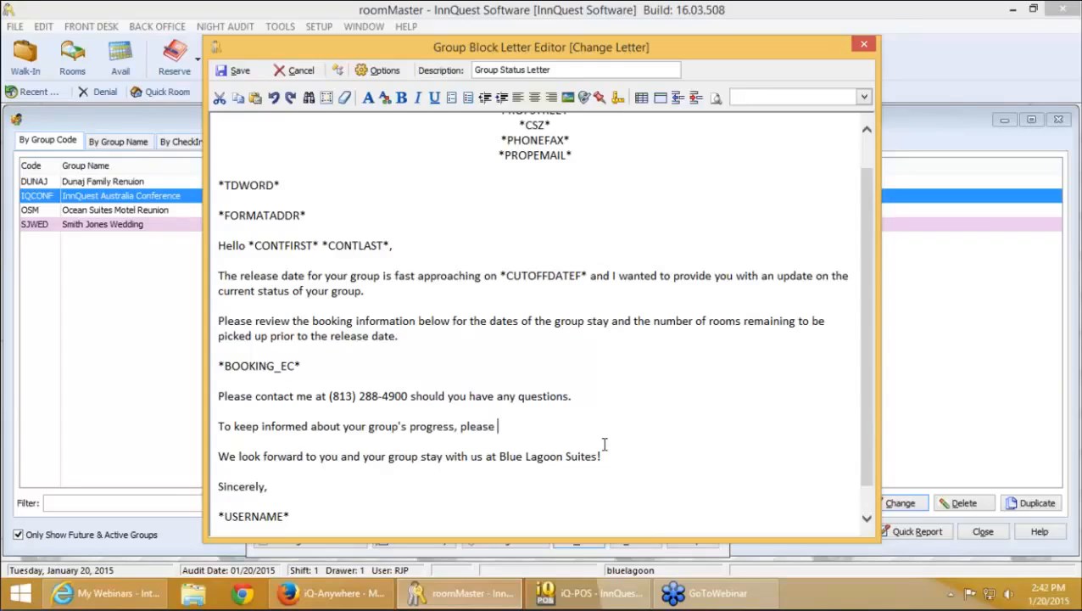
{"action": "type", "text": "link at anytime.  It"}
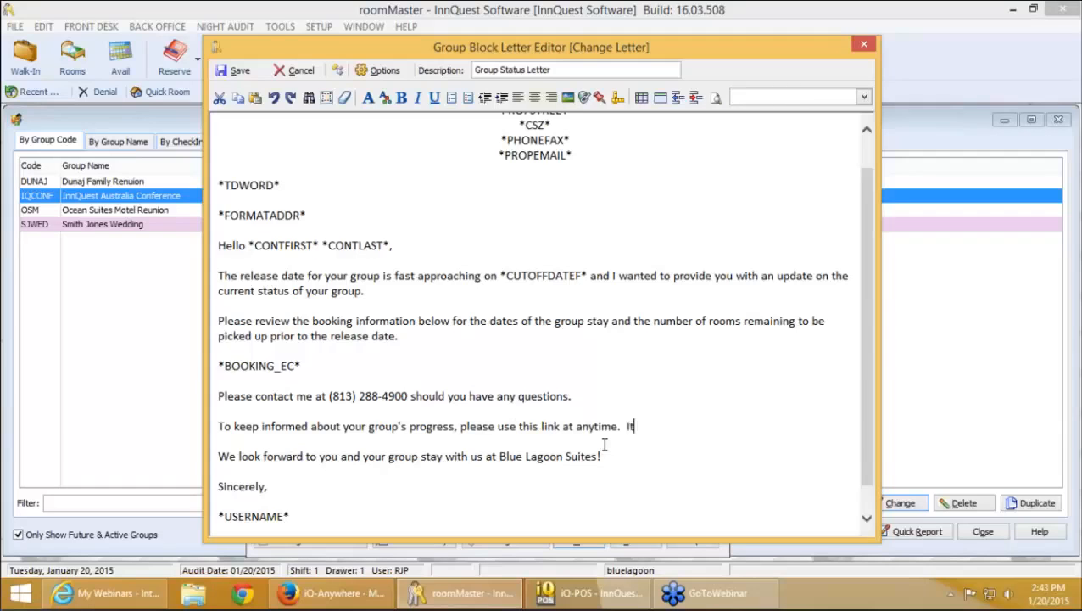
{"action": "type", "text": " can work on your br"}
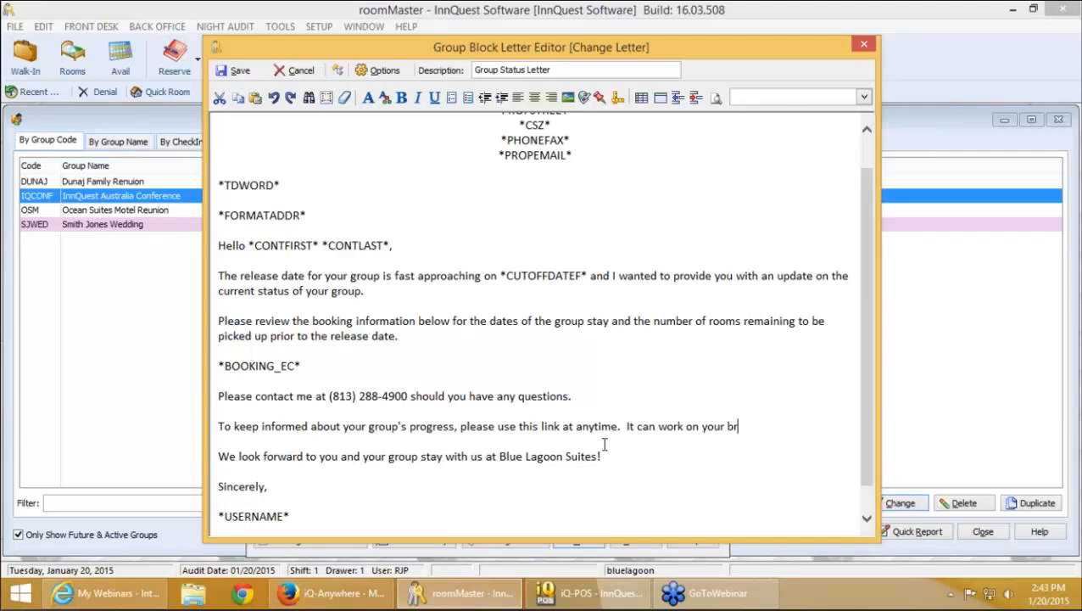
{"action": "type", "text": "owser or even yo"}
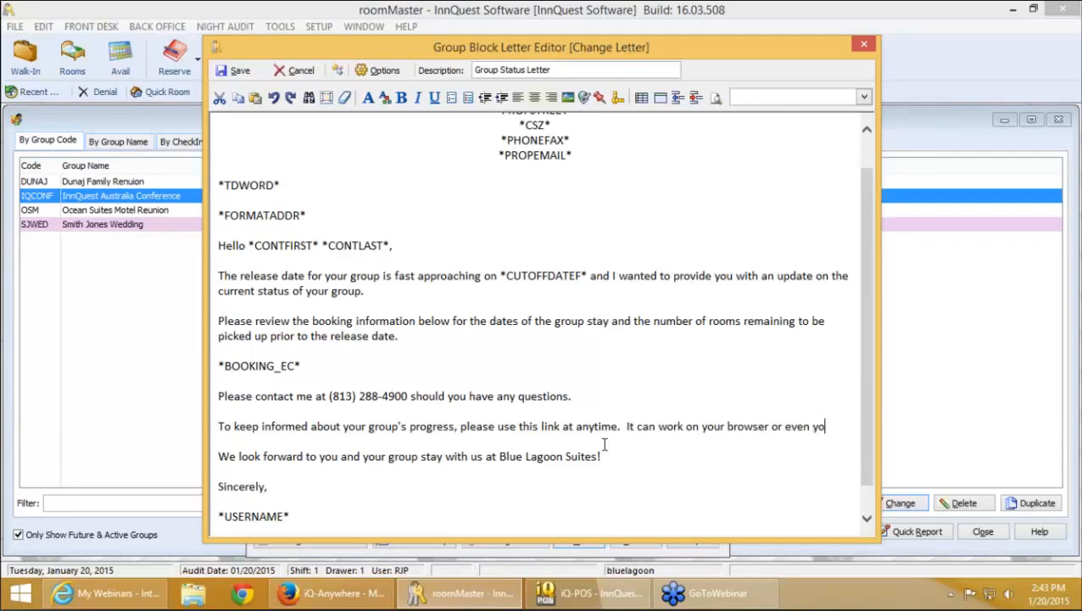
{"action": "type", "text": "ur iPhone!"}
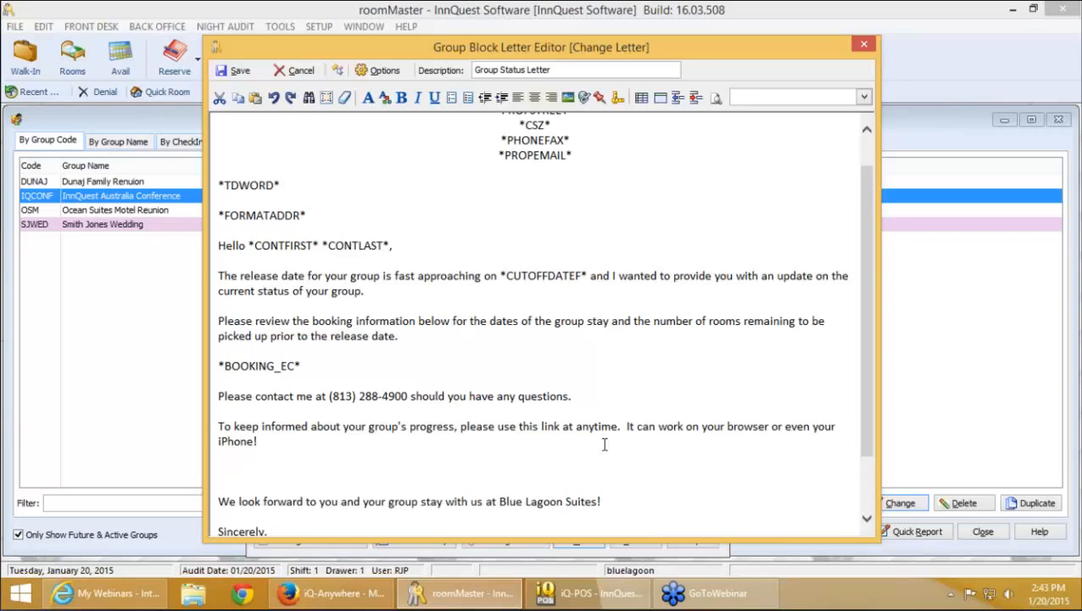
Insert the iQ-Anywhere Group Link field (*WEBLINK*) and save the letter
{"action": "left_click", "coordinate": [864, 99]}
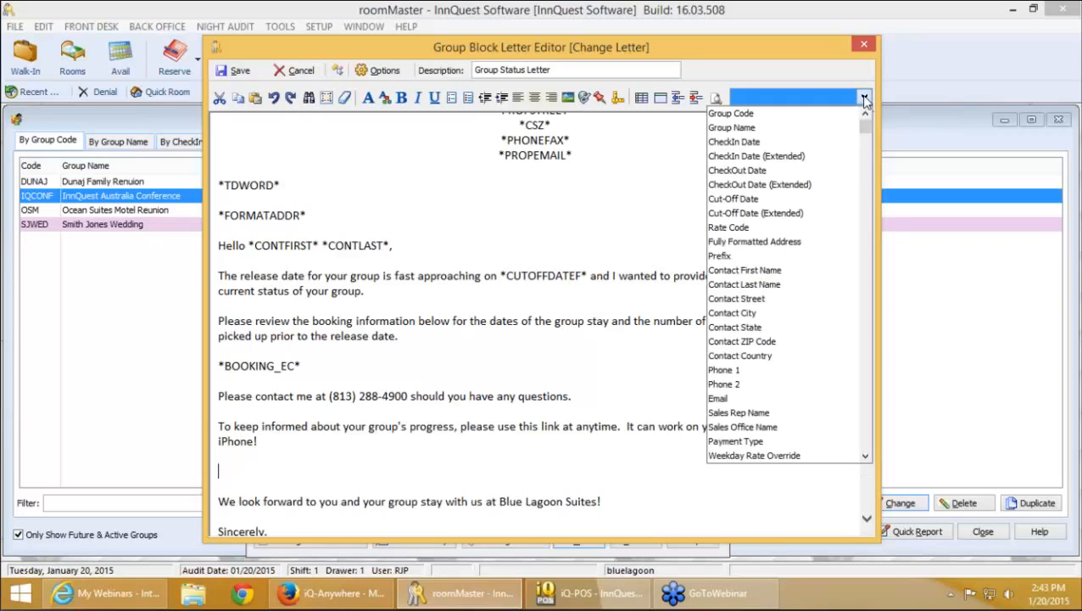
{"action": "scroll", "coordinate": [812, 361], "scroll_direction": "down", "scroll_amount": 7}
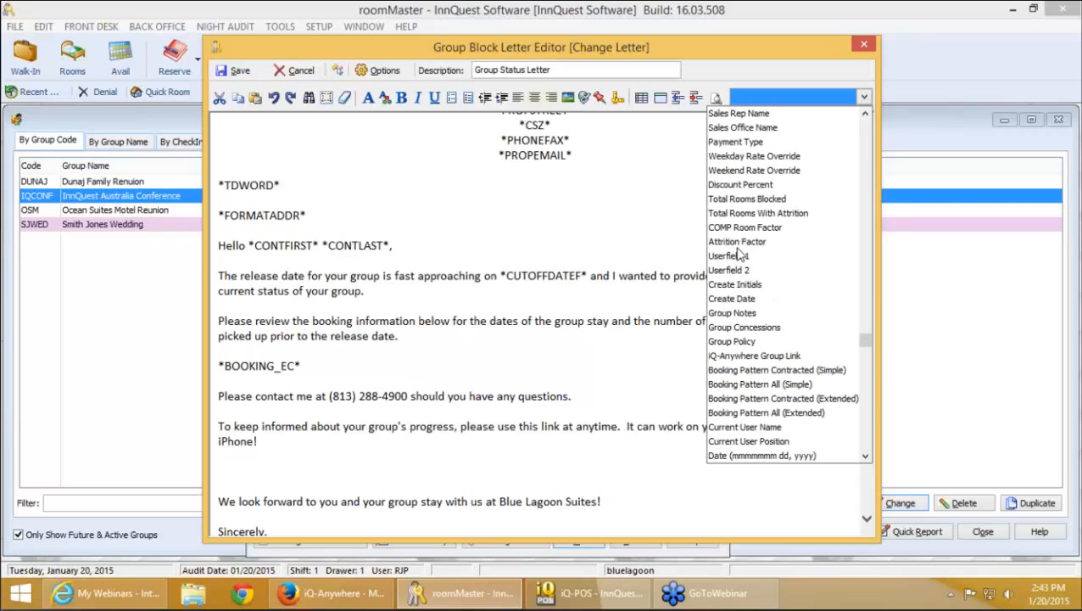
{"action": "left_click", "coordinate": [741, 357]}
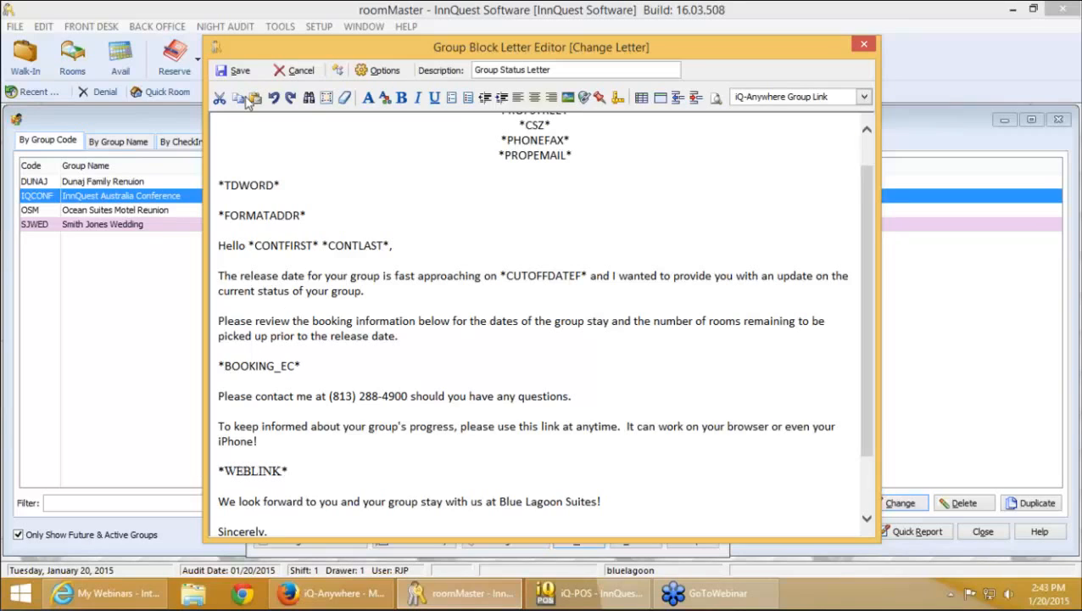
{"action": "left_click", "coordinate": [236, 71]}
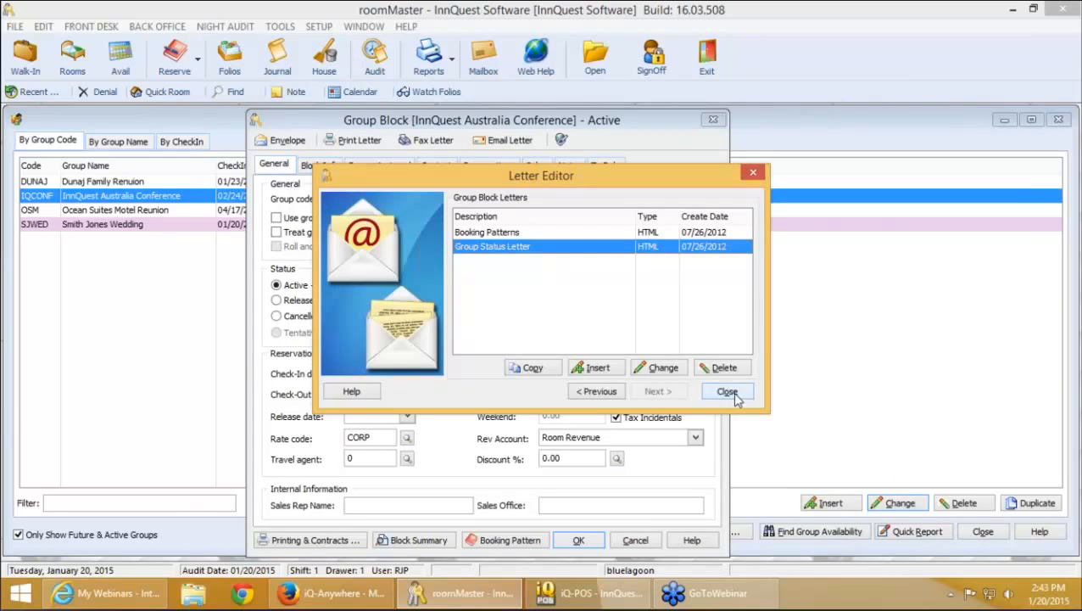
Close the editor, preview the merged Group Status Letter email with its IQCONF link, then cancel it
{"action": "left_click", "coordinate": [729, 394]}
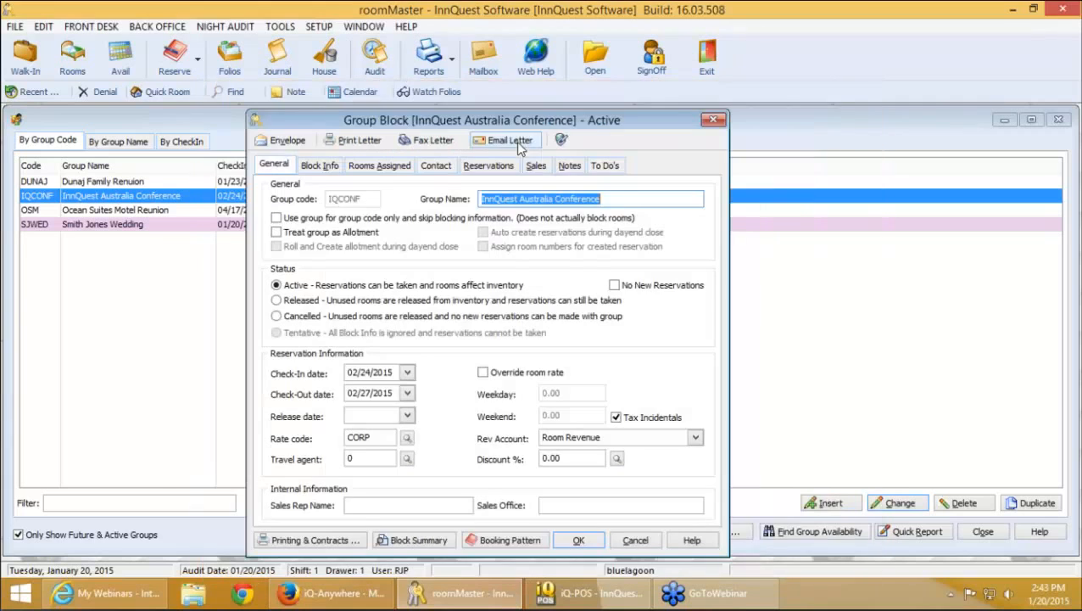
{"action": "left_click", "coordinate": [513, 140]}
{"action": "left_click", "coordinate": [535, 176]}
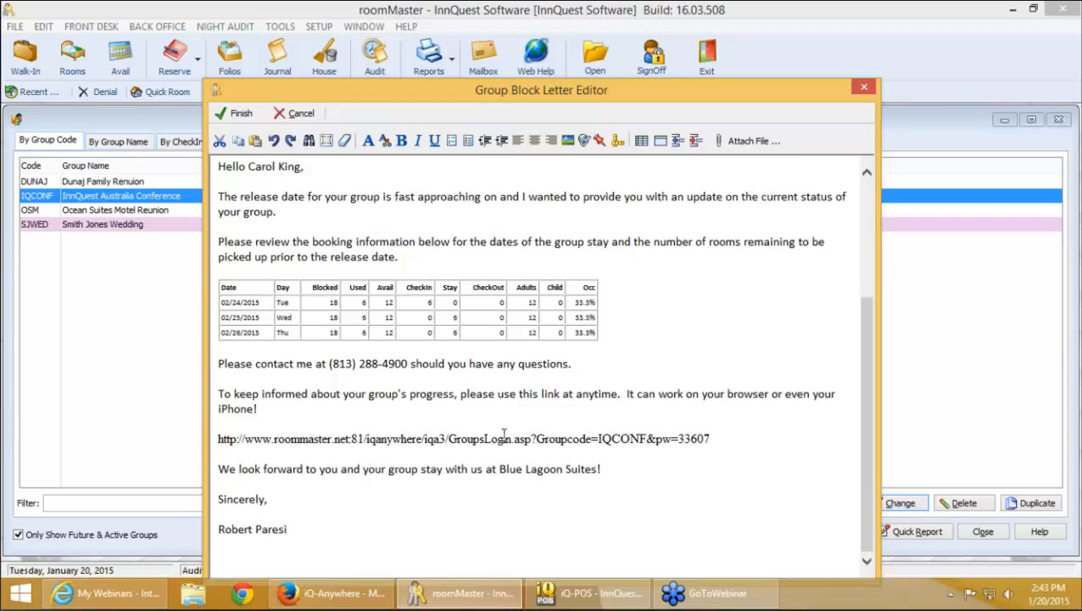
{"action": "left_click", "coordinate": [305, 117]}
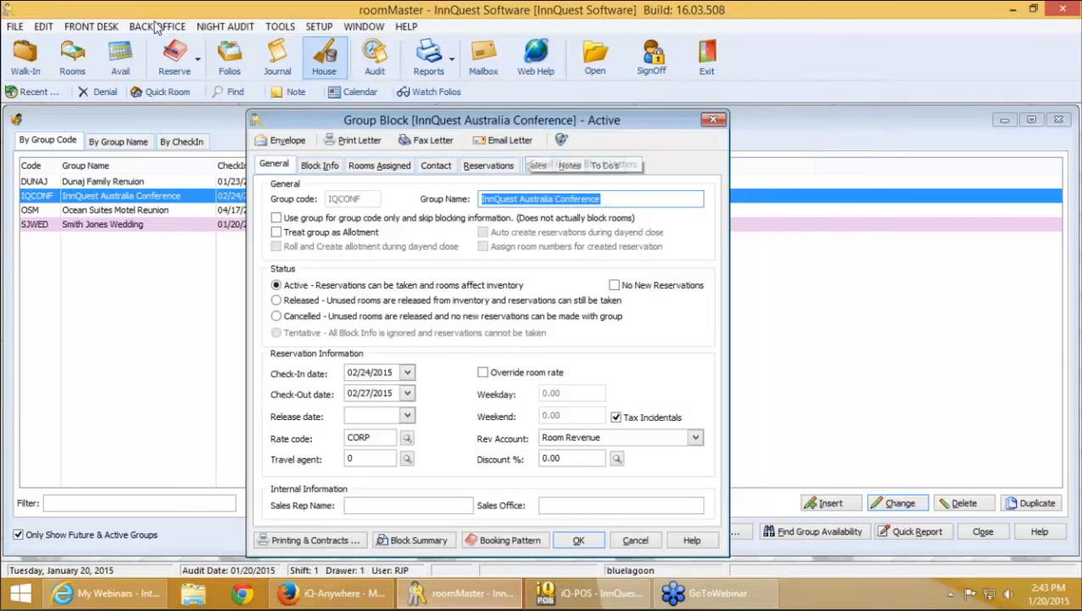
Reopen the Group Status Letter via Back Office > Letter Editor > Group Block Letters
{"action": "left_click", "coordinate": [158, 30]}
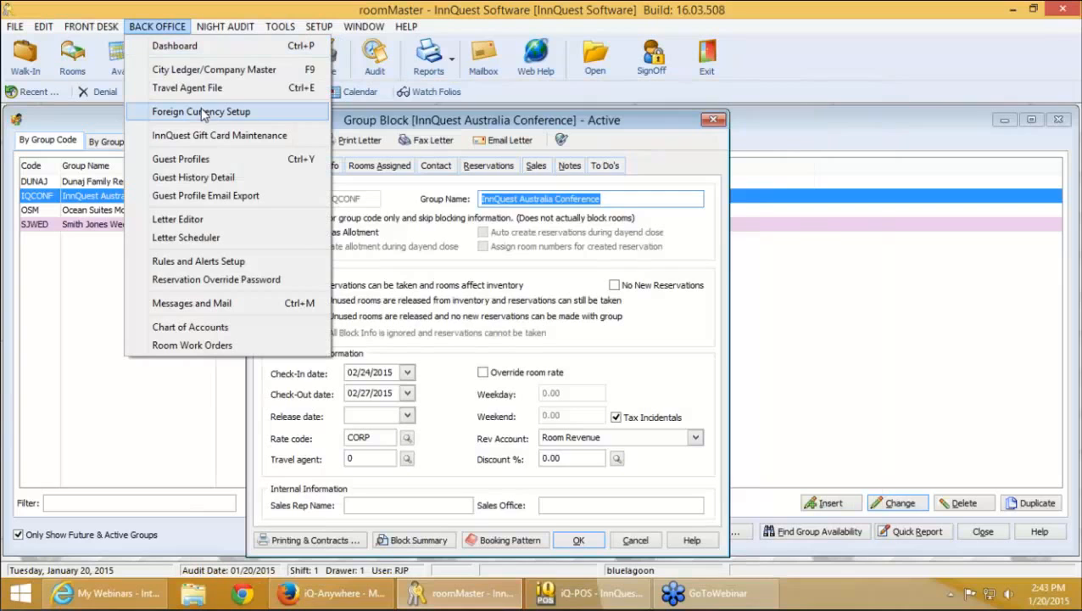
{"action": "left_click", "coordinate": [236, 219]}
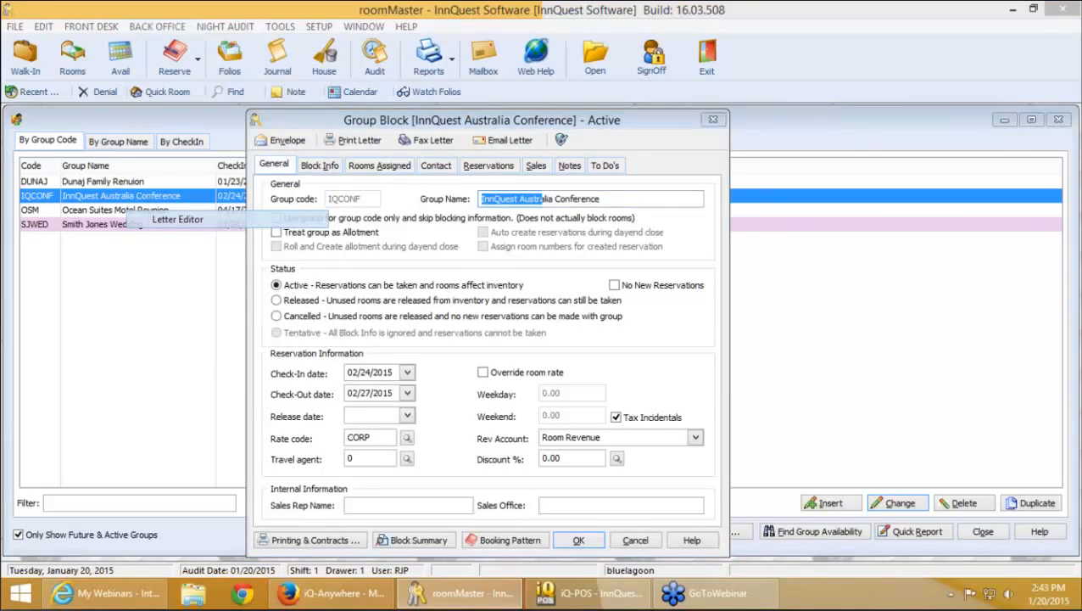
{"action": "left_click", "coordinate": [653, 390]}
{"action": "left_click", "coordinate": [653, 389]}
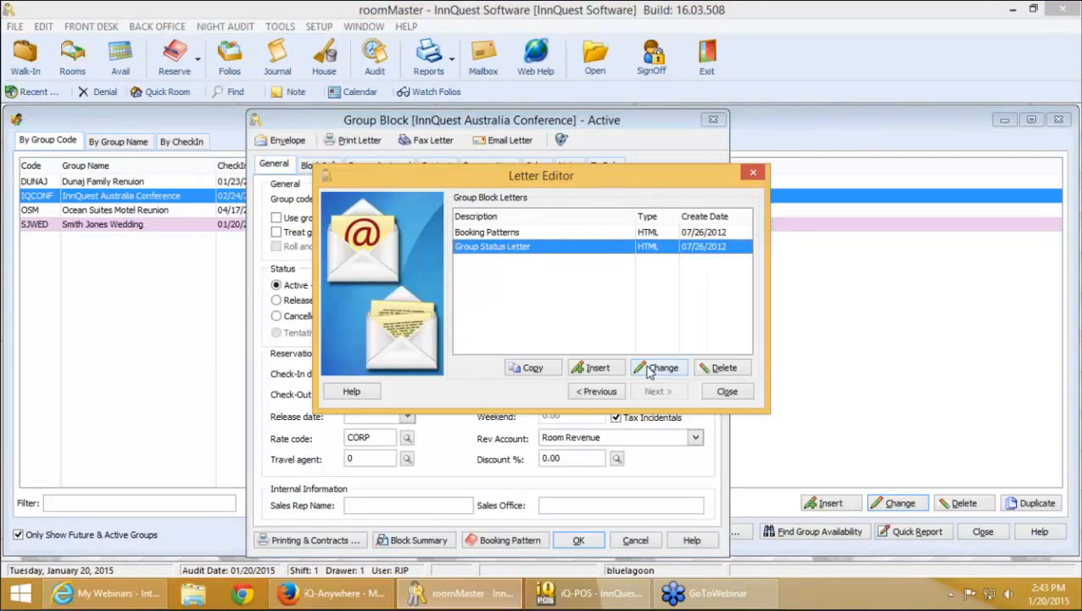
{"action": "left_click", "coordinate": [651, 370]}
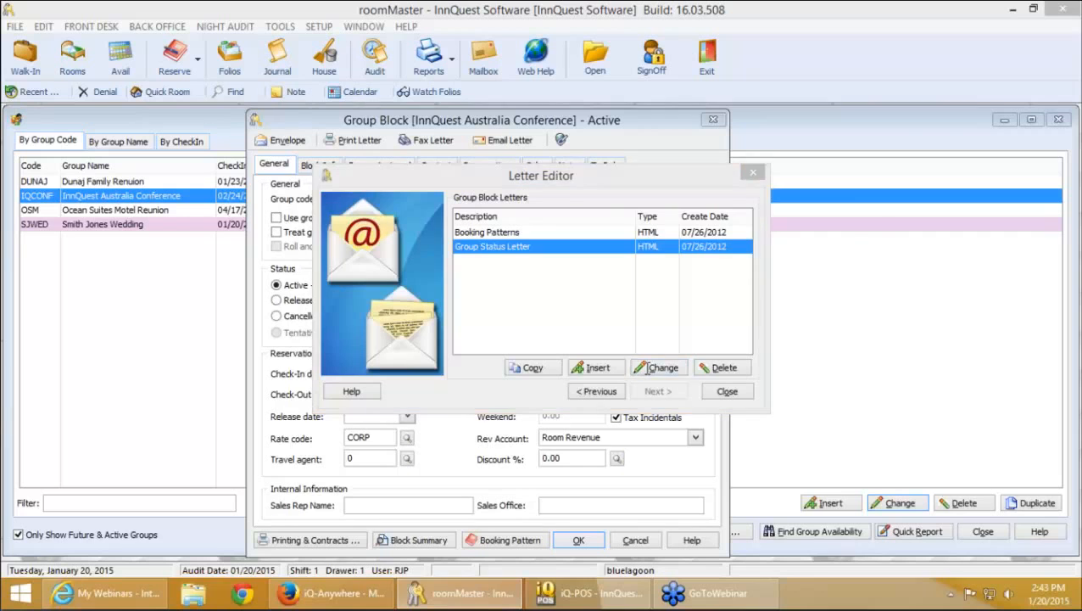
{"action": "scroll", "coordinate": [305, 379], "scroll_direction": "down", "scroll_amount": 3}
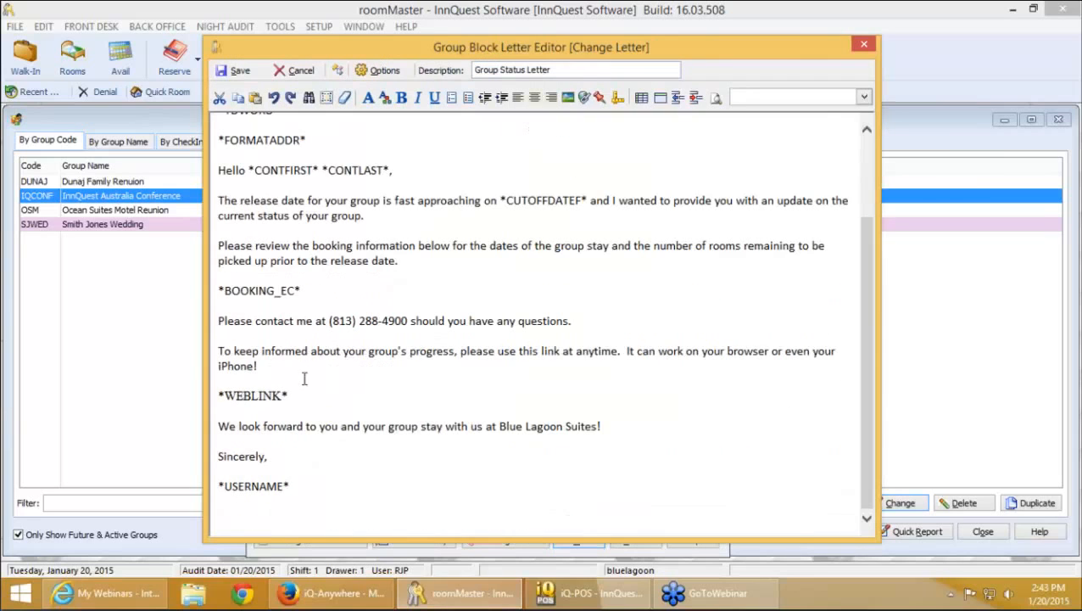
Type 'click here' before 'use' and delete the leftover old link wording
{"action": "left_click", "coordinate": [497, 354]}
{"action": "type", "text": "click her"}
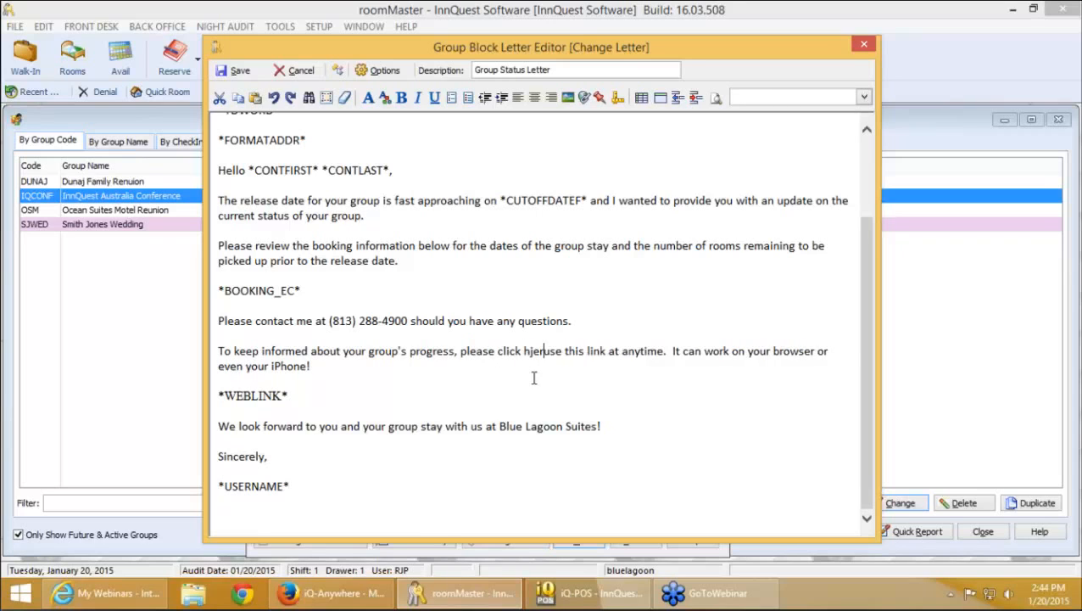
{"action": "type", "text": "e"}
{"action": "key", "text": "Delete"}
{"action": "key", "text": "Delete"}
{"action": "key", "text": "Delete"}
{"action": "key", "text": "Delete"}
{"action": "key", "text": "Delete"}
{"action": "key", "text": "Delete"}
{"action": "key", "text": "Delete"}
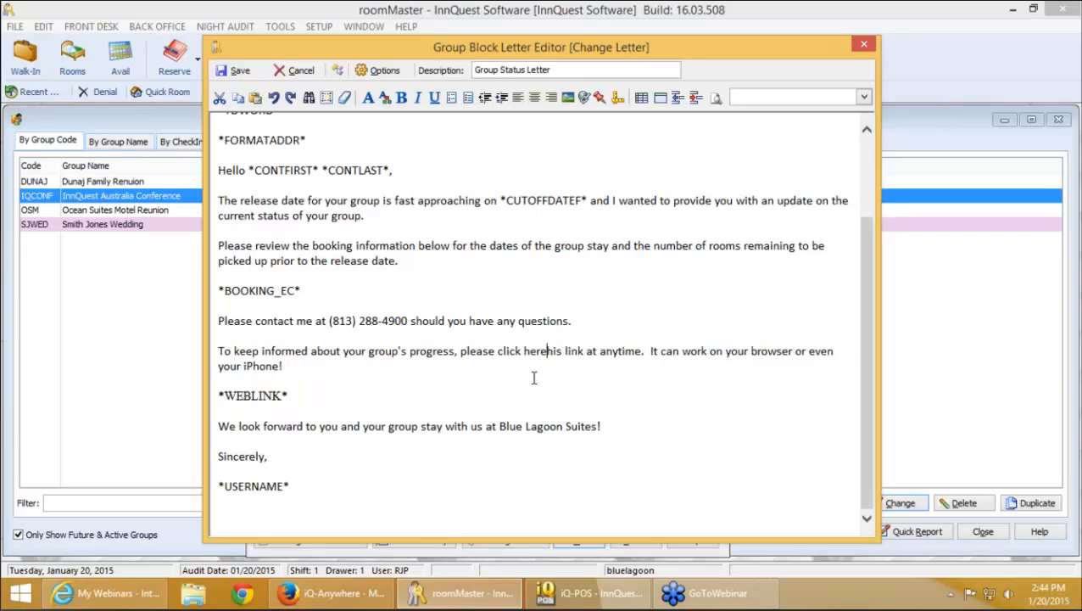
{"action": "key", "text": "Delete"}
{"action": "key", "text": "Delete"}
{"action": "key", "text": "Delete"}
{"action": "key", "text": "Delete"}
{"action": "key", "text": "Delete"}
{"action": "key", "text": "Delete"}
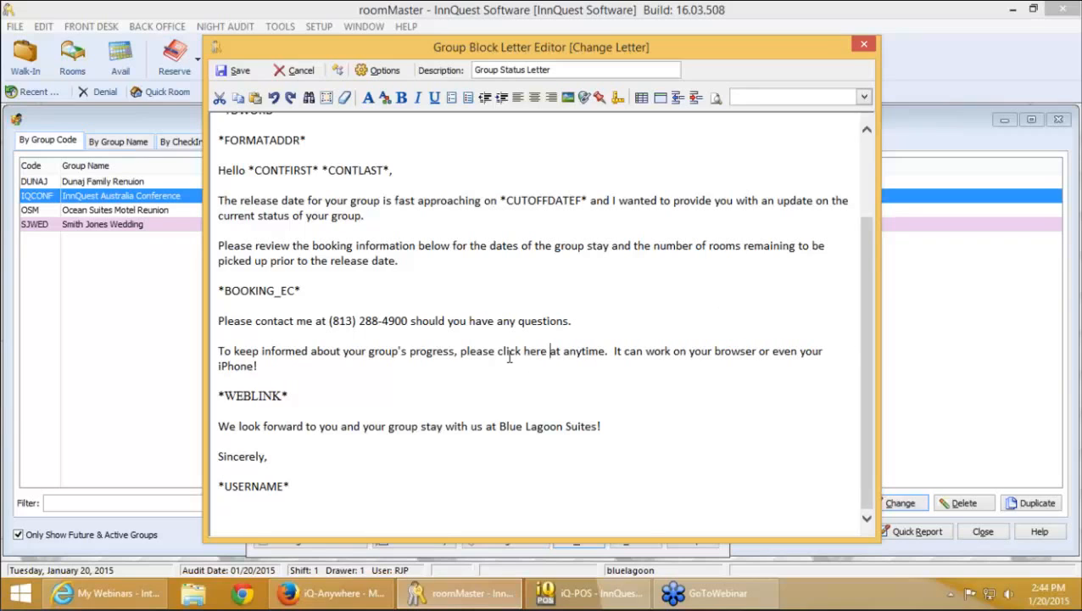
Make 'click here' a web link pointing to *WEBLINK*
{"action": "left_click_drag", "start_coordinate": [498, 350], "coordinate": [550, 351]}
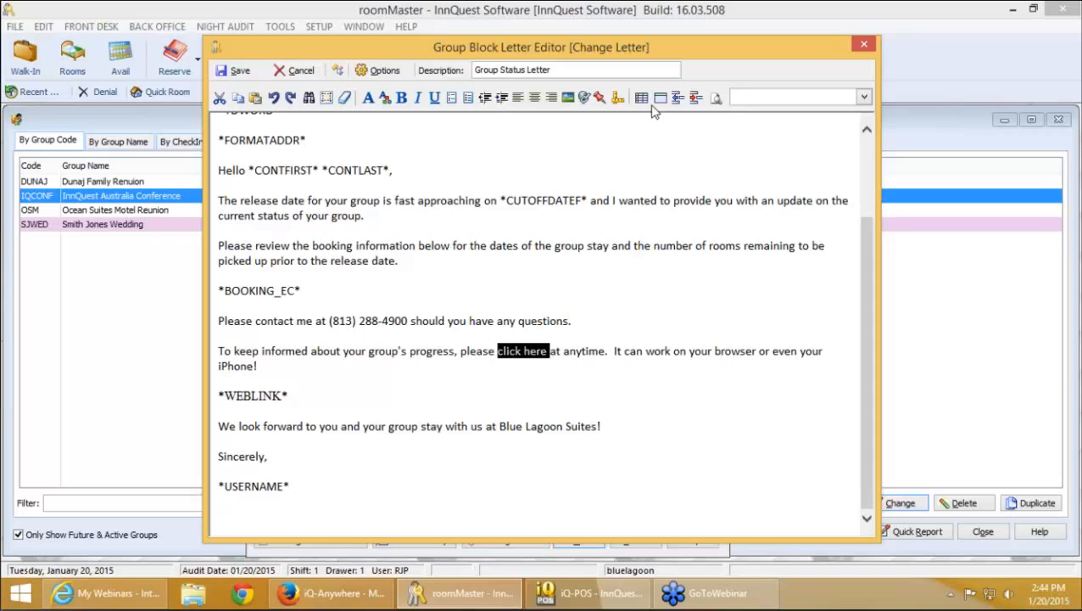
{"action": "left_click", "coordinate": [586, 99]}
{"action": "type", "text": "*WEBBOB"}
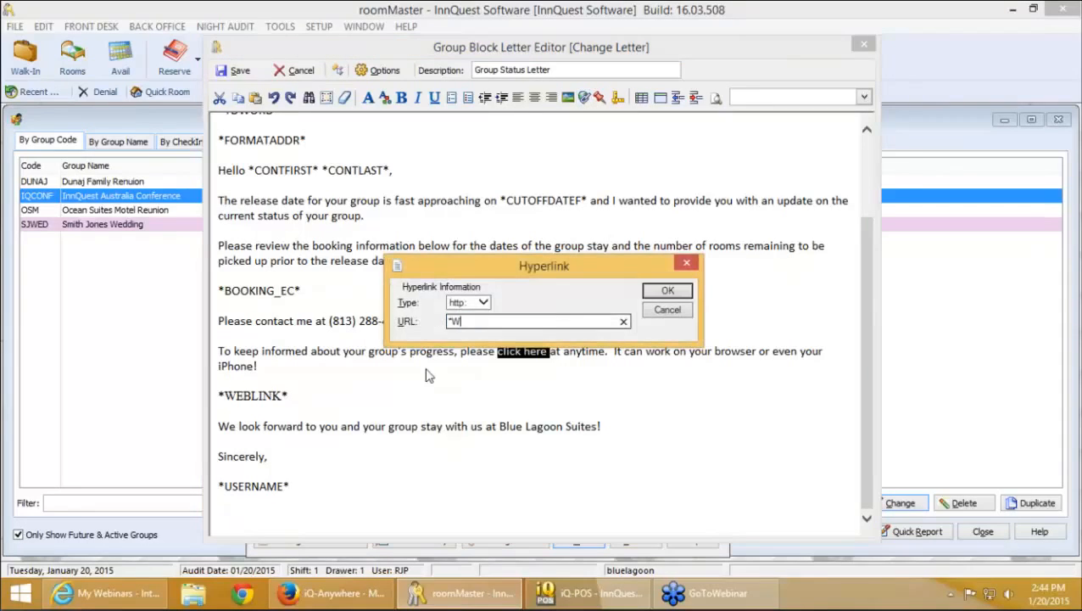
{"action": "key", "text": "BackSpace"}
{"action": "key", "text": "BackSpace"}
{"action": "type", "text": "OOOK*"}
{"action": "key", "text": "Left"}
{"action": "key", "text": "Left"}
{"action": "key", "text": "Left"}
{"action": "key", "text": "BackSpace"}
{"action": "type", "text": "OLINKK"}
{"action": "key", "text": "Delete"}
{"action": "key", "text": "Delete"}
{"action": "key", "text": "Delete"}
{"action": "key", "text": "Delete"}
{"action": "key", "text": "Delete"}
{"action": "key", "text": "BackSpace"}
{"action": "left_click", "coordinate": [654, 291]}
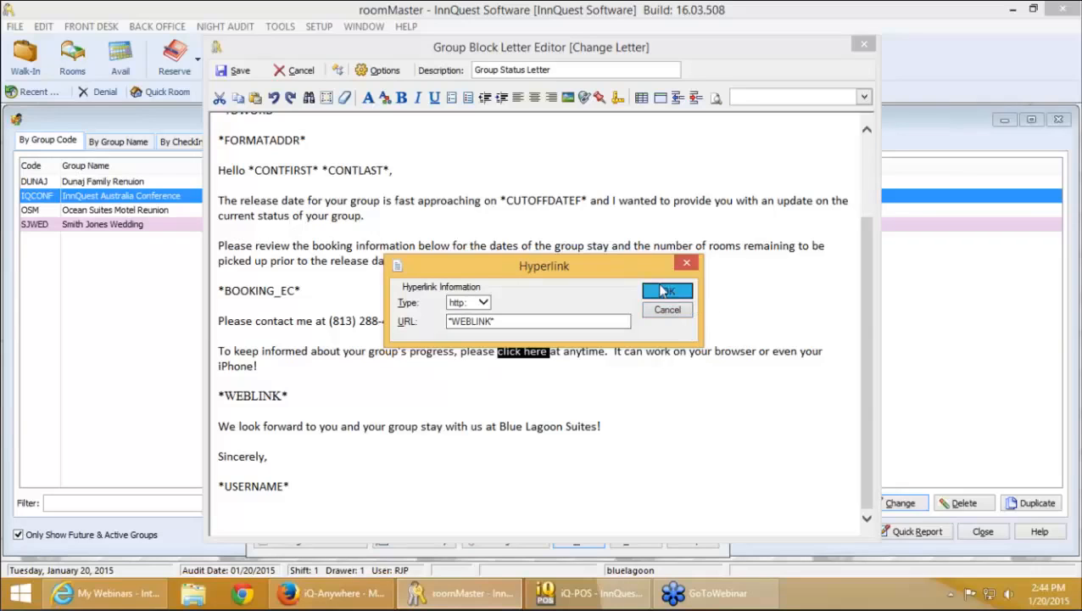
Select the *WEBLINK* merge field line below the sentence
{"action": "left_click", "coordinate": [617, 363]}
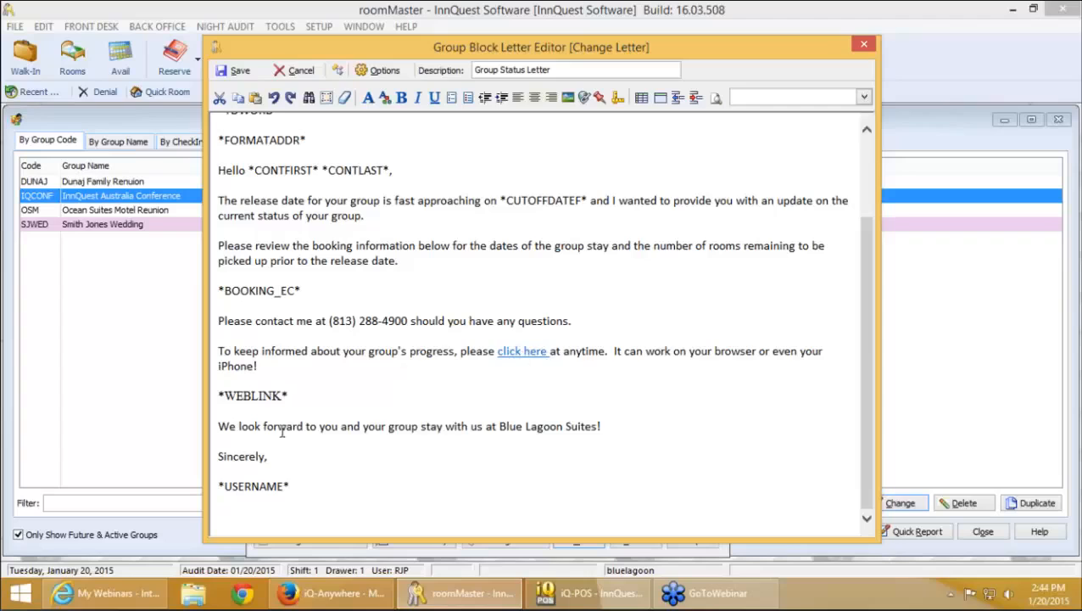
{"action": "left_click", "coordinate": [283, 395]}
{"action": "left_click_drag", "start_coordinate": [304, 398], "coordinate": [219, 396]}
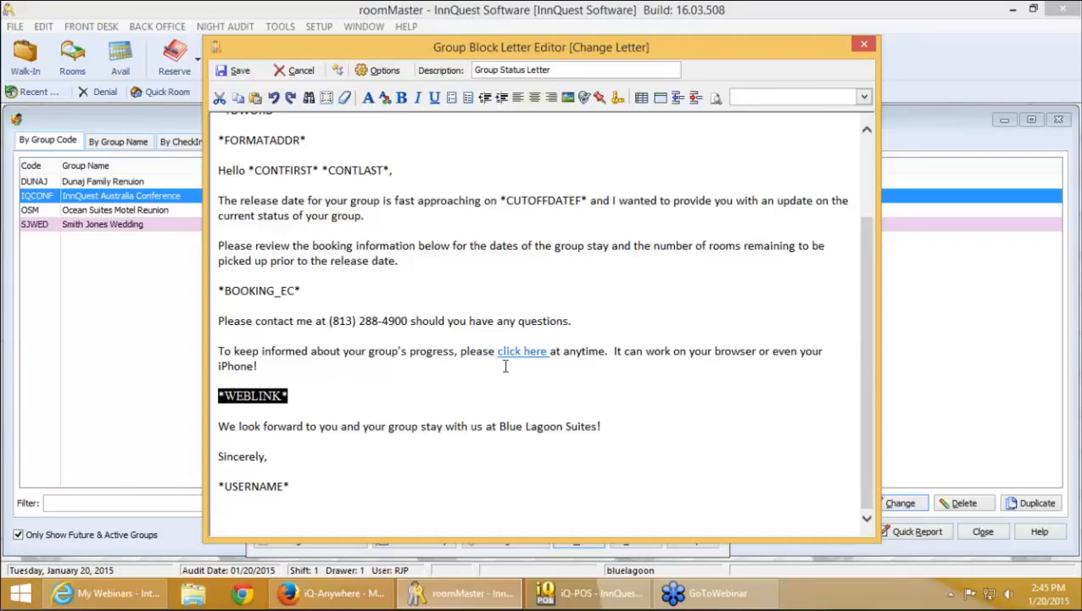
On the IQCONF page, collapse Group Information and scroll through the 02/24–02/27 guest bookings
{"action": "left_click", "coordinate": [366, 598]}
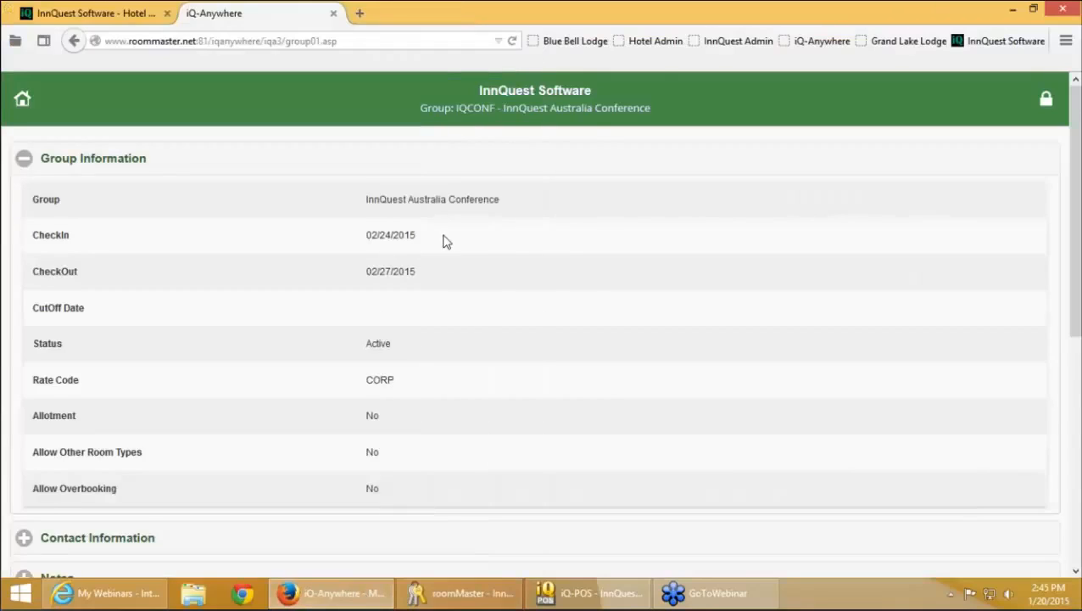
{"action": "scroll", "coordinate": [442, 241], "scroll_direction": "down", "scroll_amount": 1}
{"action": "left_click", "coordinate": [170, 124]}
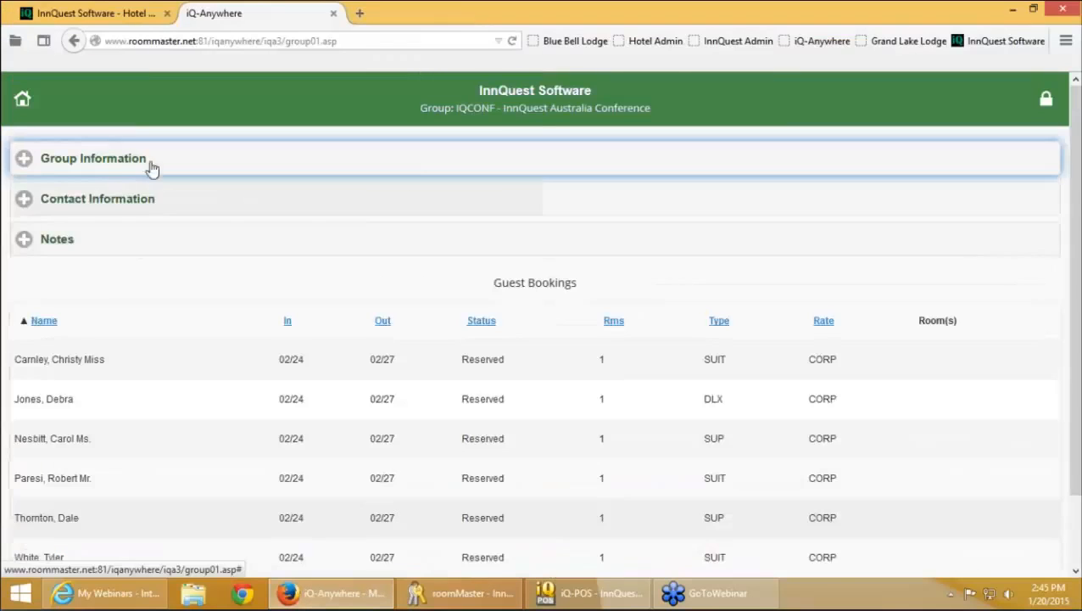
{"action": "scroll", "coordinate": [242, 267], "scroll_direction": "down", "scroll_amount": 2}
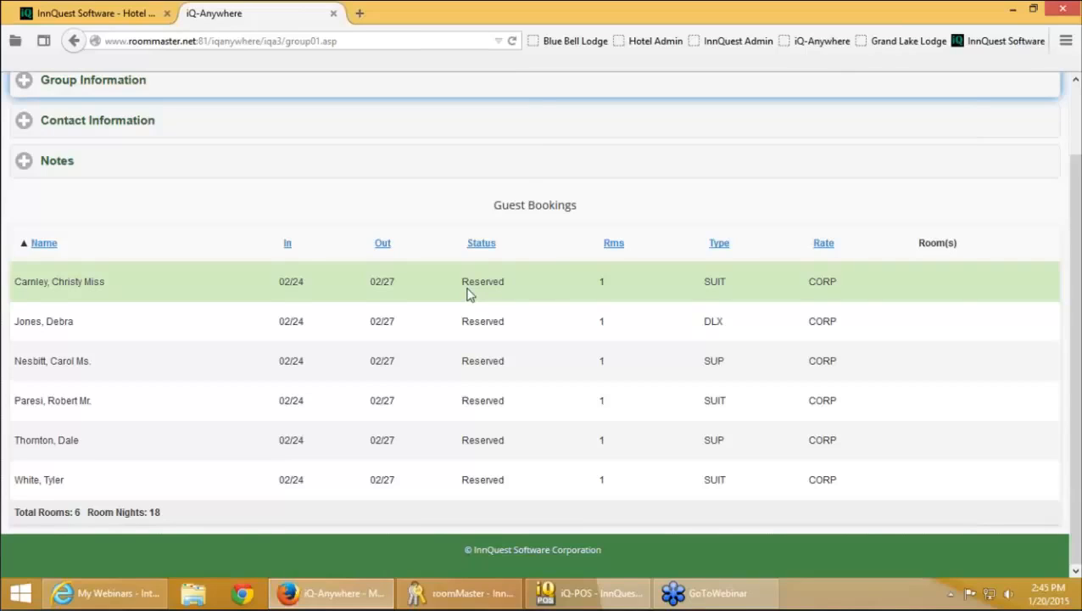
{"action": "scroll", "coordinate": [471, 293], "scroll_direction": "up", "scroll_amount": 2}
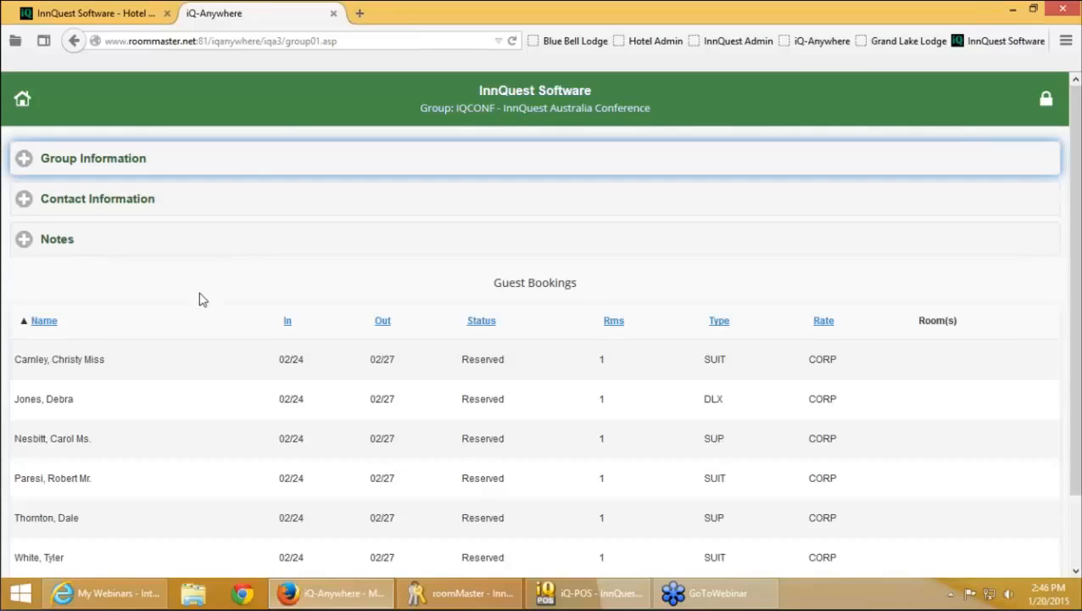
From the InnQuest site's Remote Access > iQ-Anywhere page, launch the demo login in a new tab
{"action": "left_click", "coordinate": [991, 40]}
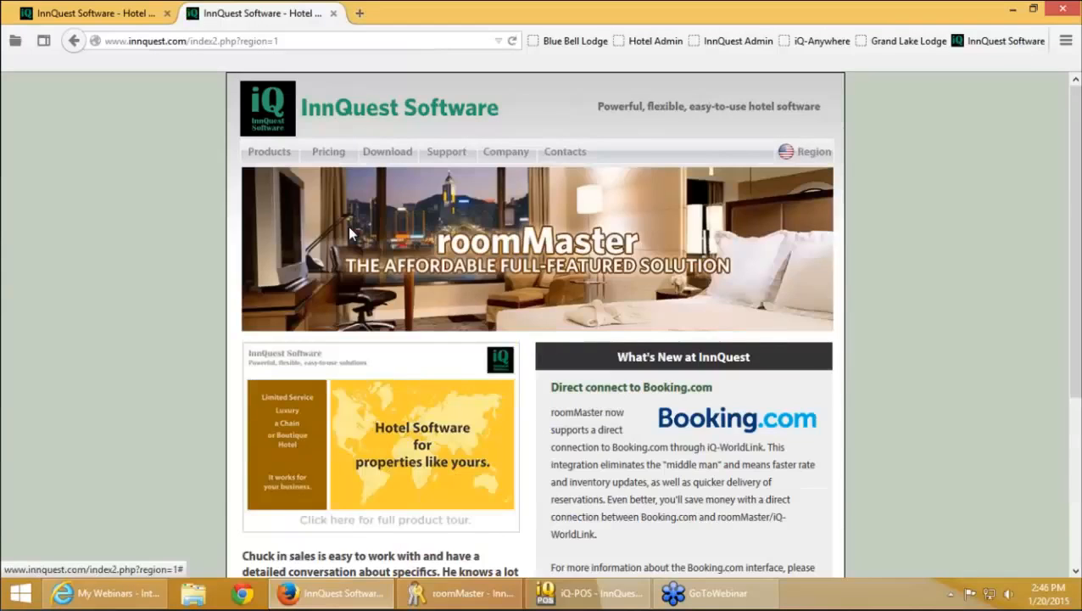
{"action": "left_click", "coordinate": [349, 233]}
{"action": "scroll", "coordinate": [469, 363], "scroll_direction": "down", "scroll_amount": 1}
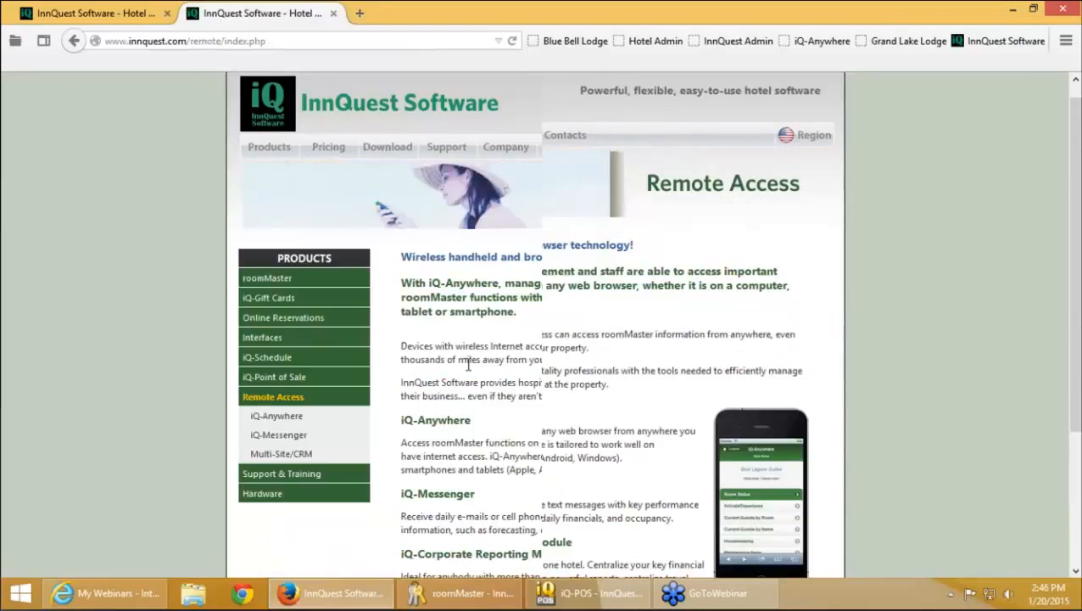
{"action": "scroll", "coordinate": [300, 227], "scroll_direction": "down", "scroll_amount": 3}
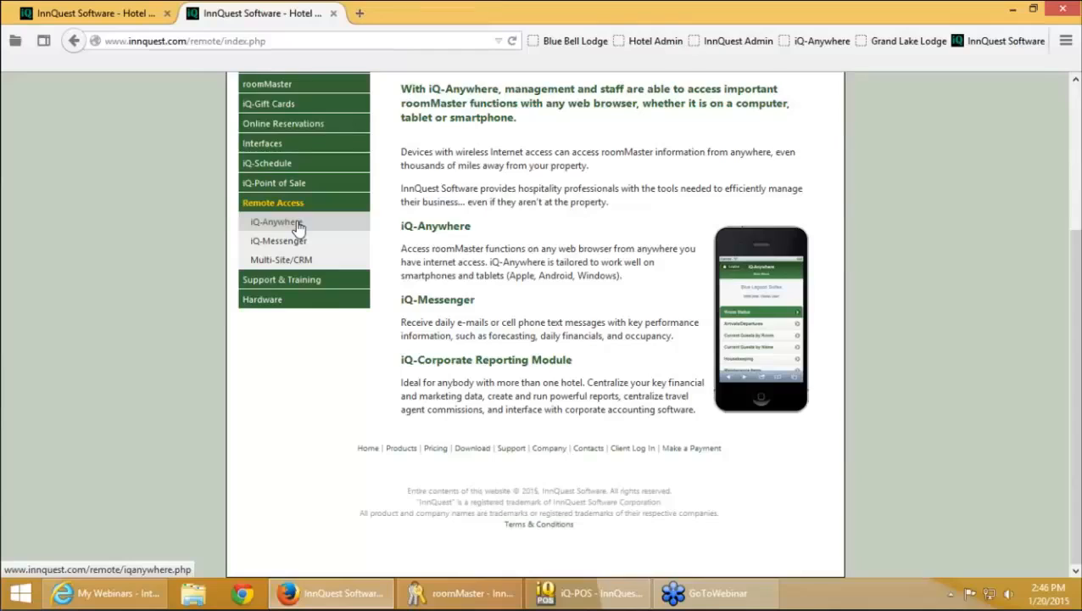
{"action": "left_click", "coordinate": [299, 223]}
{"action": "scroll", "coordinate": [539, 403], "scroll_direction": "down", "scroll_amount": 10}
{"action": "scroll", "coordinate": [540, 403], "scroll_direction": "down", "scroll_amount": 10}
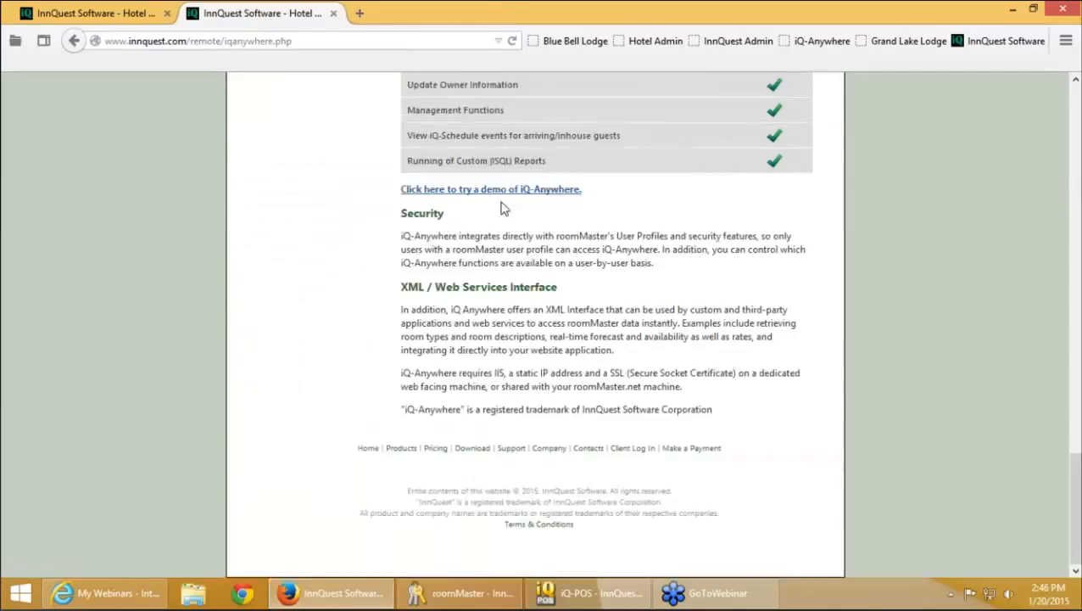
{"action": "left_click", "coordinate": [500, 188]}
{"action": "left_click", "coordinate": [266, 249]}
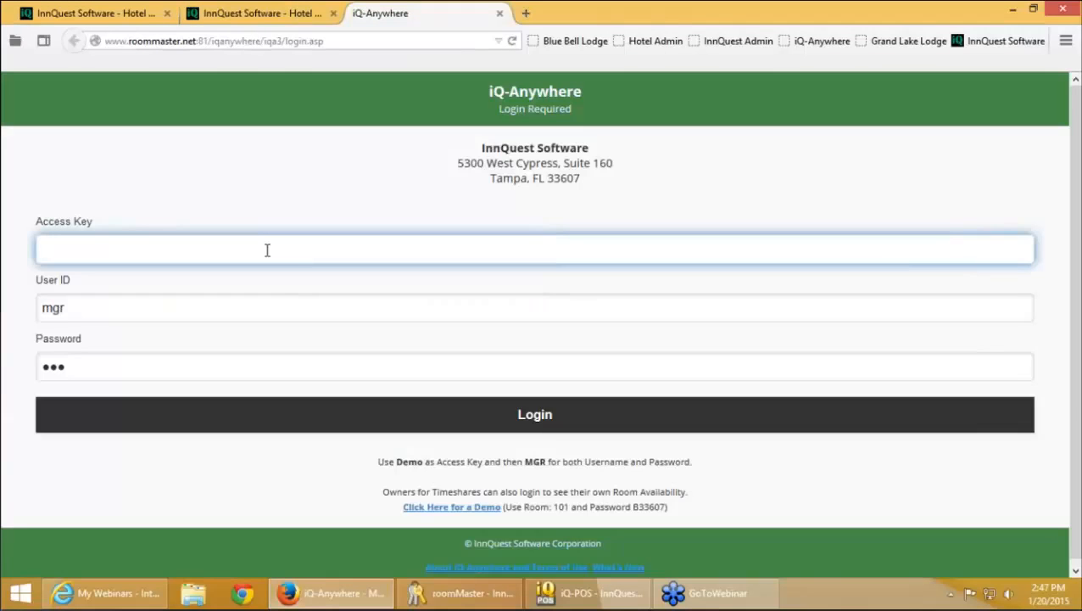
Log in to the iQ-Anywhere demo with the demo access key and view the current snapshot statistics
{"action": "type", "text": "DEMO"}
{"action": "key", "text": "Return"}
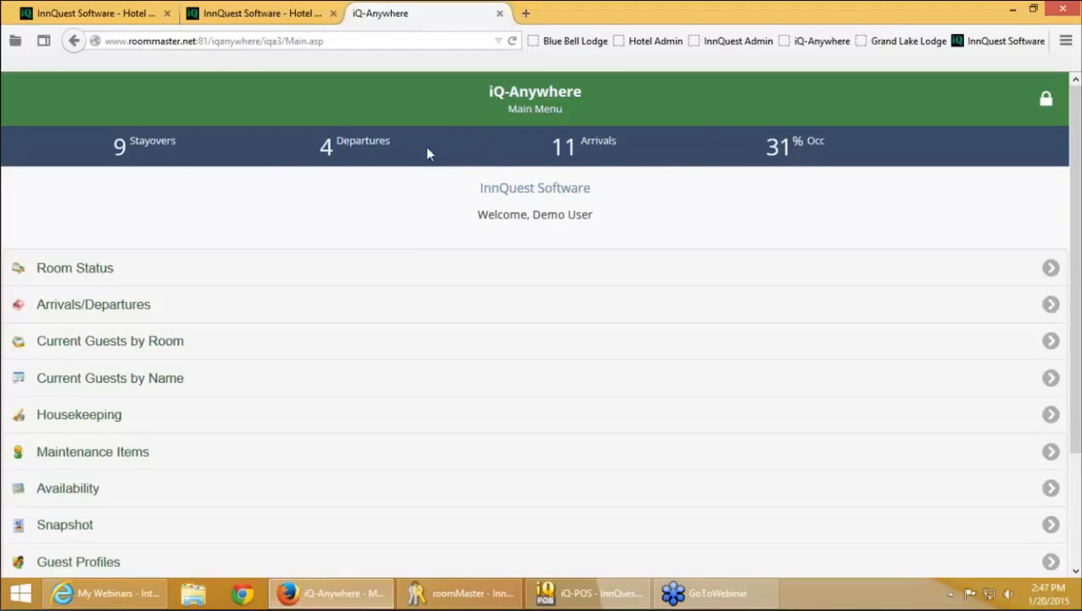
{"action": "scroll", "coordinate": [322, 297], "scroll_direction": "down", "scroll_amount": 1}
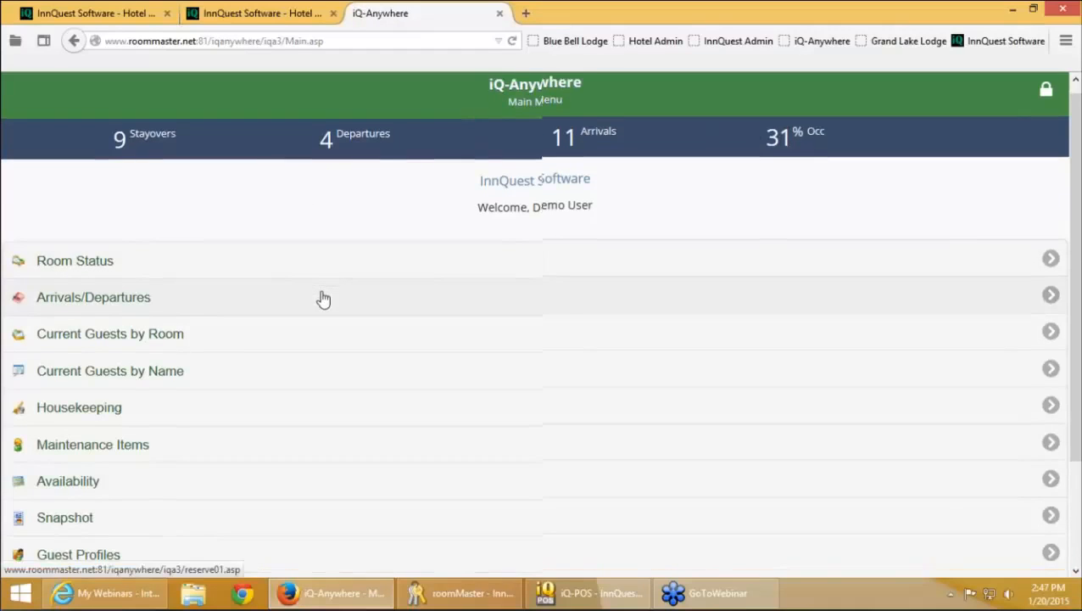
{"action": "left_click", "coordinate": [208, 464]}
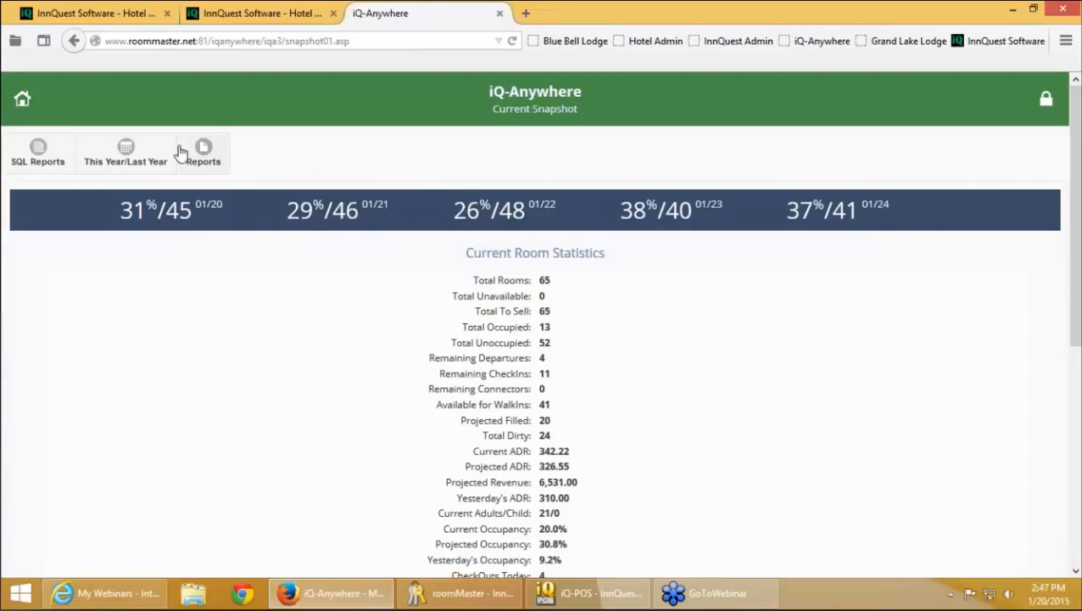
Return to the main menu and open today's Arrivals/Departures (11 rooms, 19 adults arriving)
{"action": "left_click", "coordinate": [24, 99]}
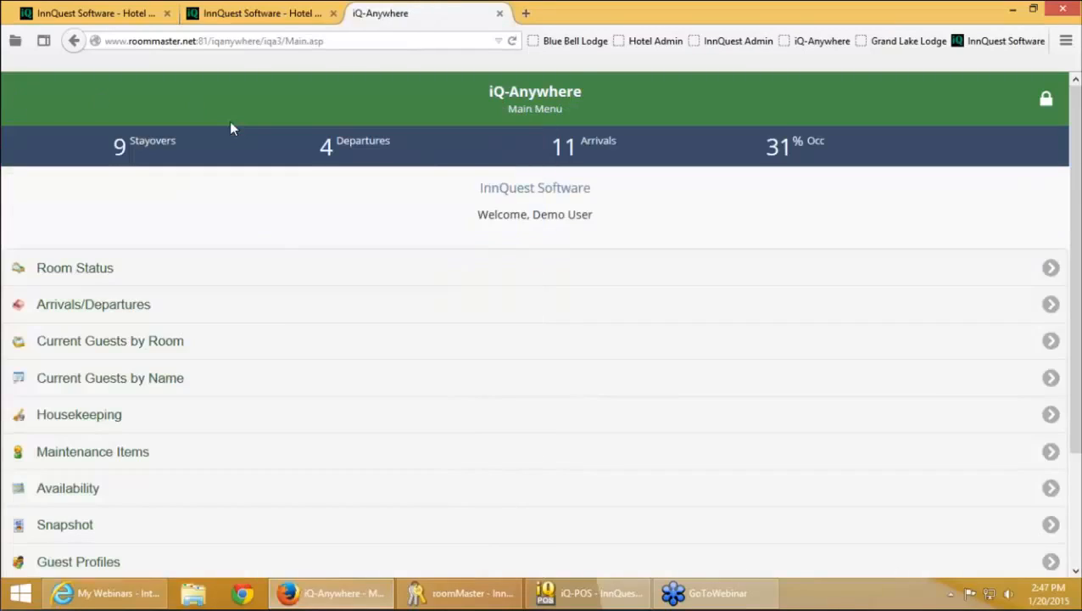
{"action": "left_click", "coordinate": [289, 309]}
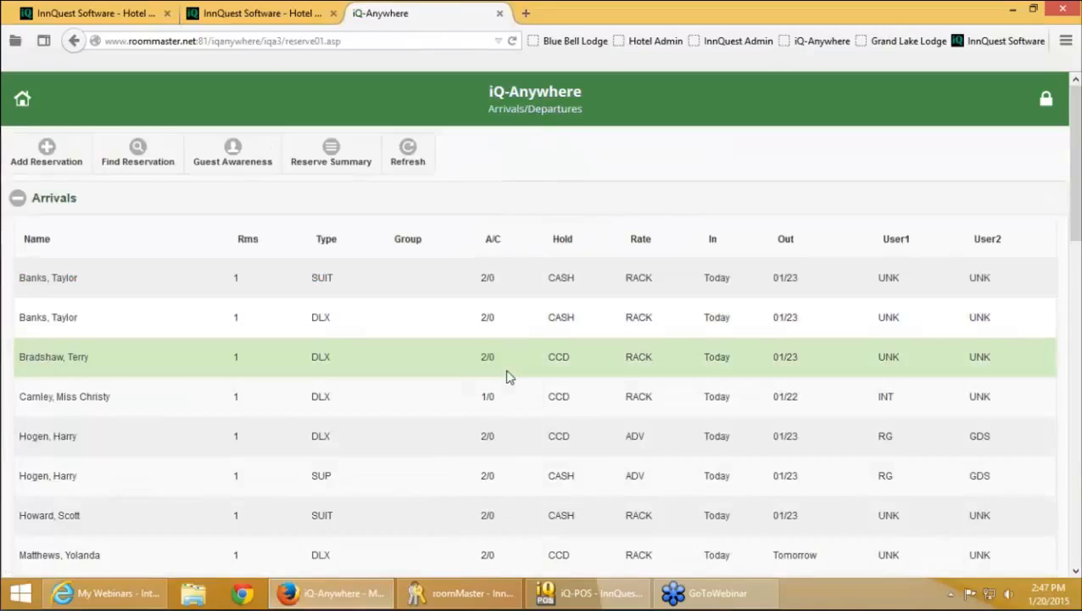
{"action": "scroll", "coordinate": [526, 415], "scroll_direction": "down", "scroll_amount": 3}
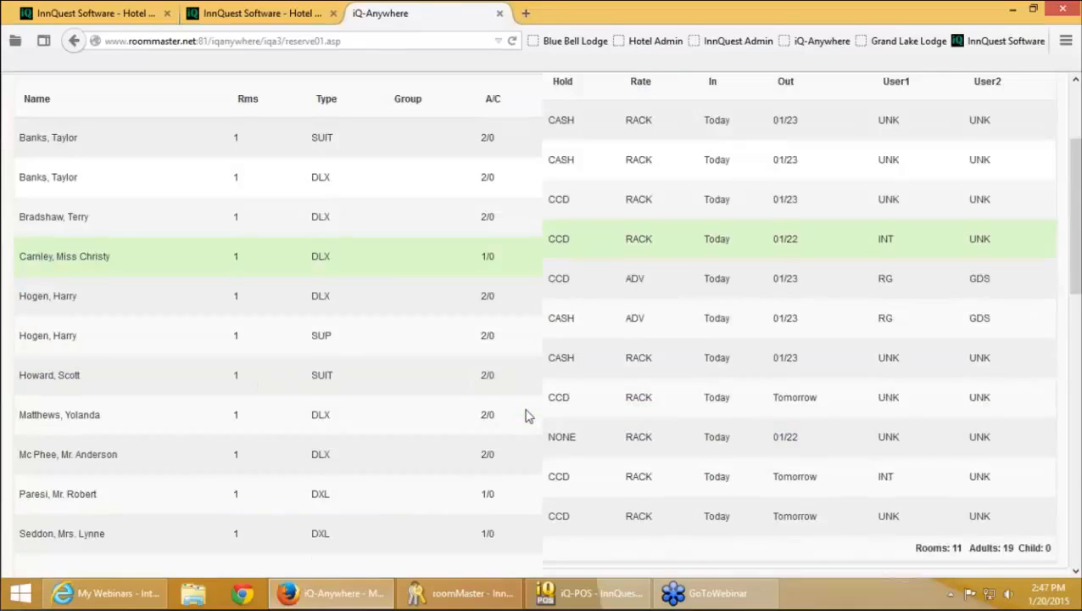
{"action": "scroll", "coordinate": [365, 278], "scroll_direction": "down", "scroll_amount": 2}
{"action": "scroll", "coordinate": [365, 279], "scroll_direction": "up", "scroll_amount": 2}
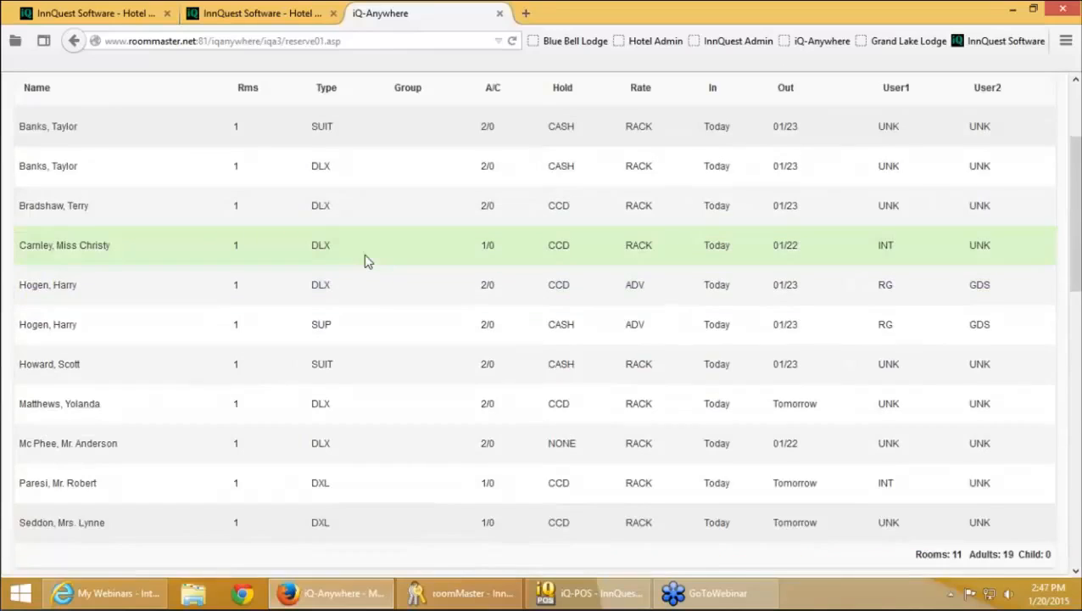
Open the one-adult arrival's reservation: room 116, 01/20–01/22/2015, RACK rate, 657.86 total stay
{"action": "left_click", "coordinate": [365, 261]}
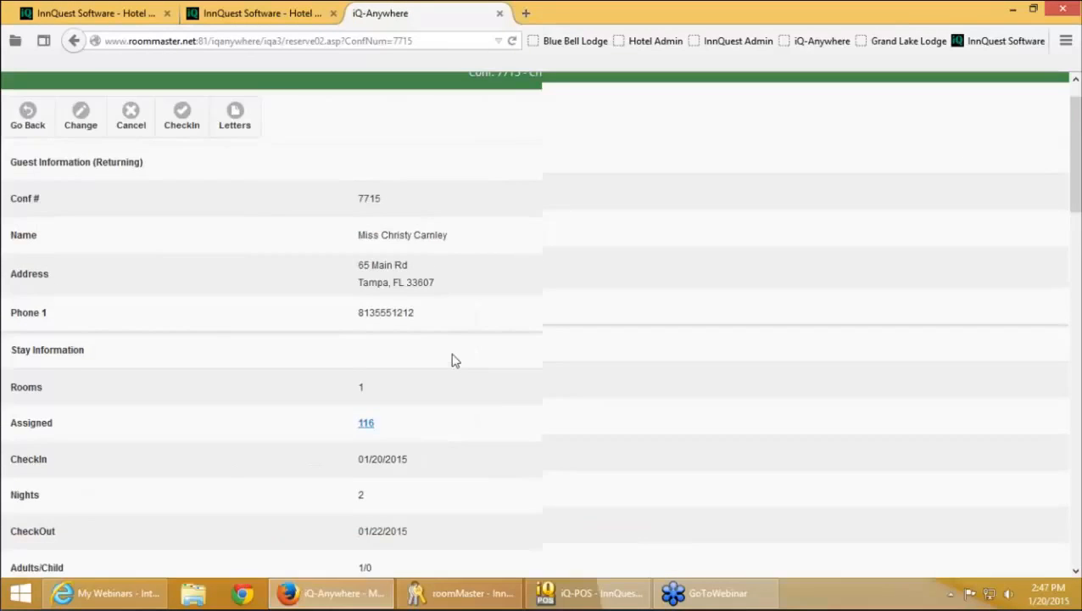
{"action": "scroll", "coordinate": [452, 360], "scroll_direction": "down", "scroll_amount": 3}
{"action": "scroll", "coordinate": [452, 361], "scroll_direction": "down", "scroll_amount": 2}
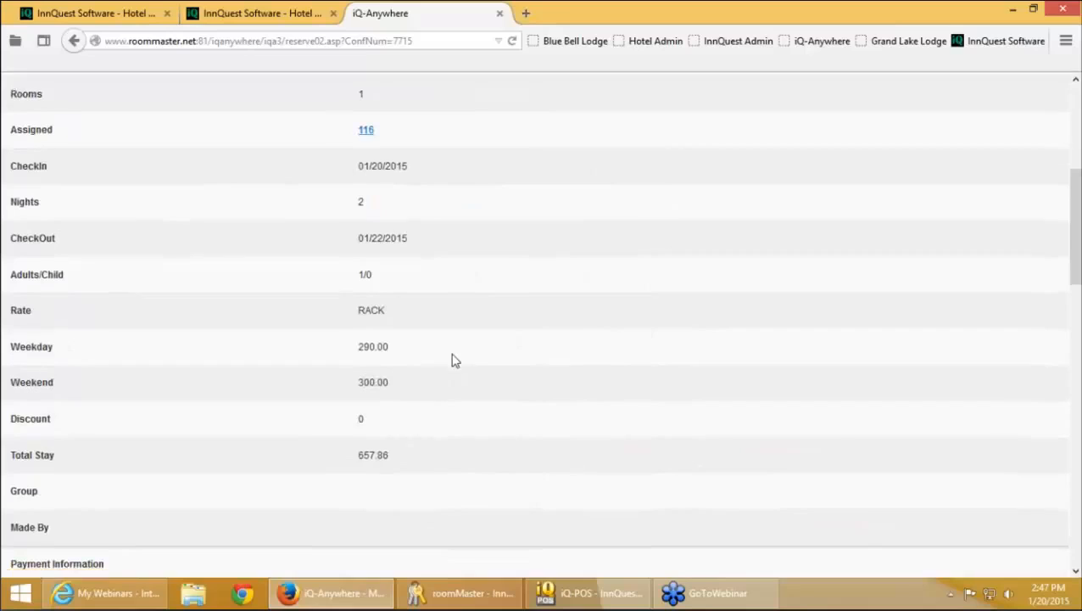
{"action": "scroll", "coordinate": [452, 359], "scroll_direction": "up", "scroll_amount": 5}
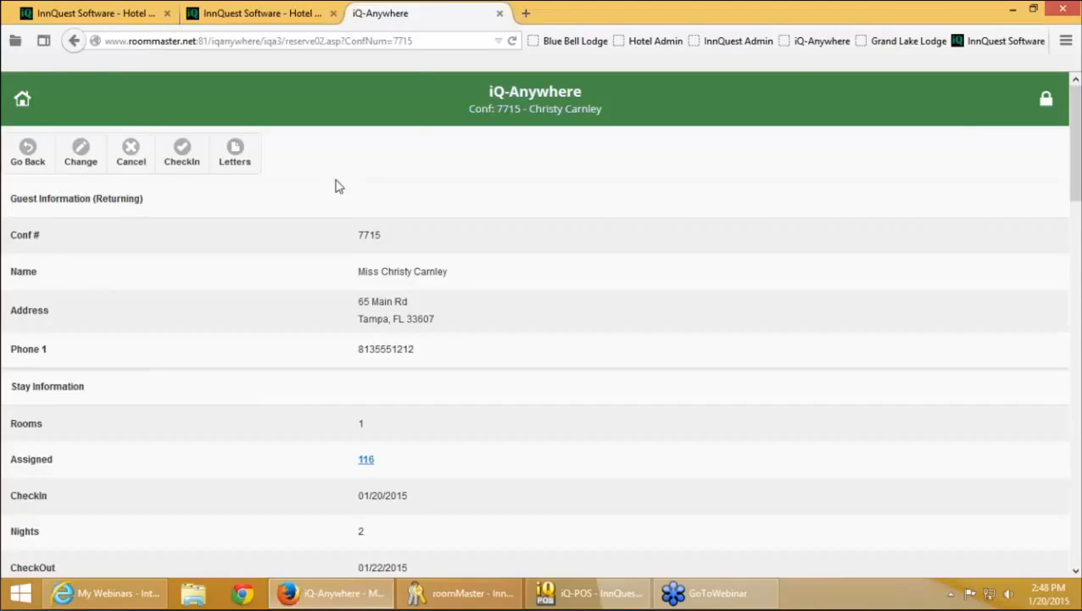
{"action": "key", "text": "XF86AudioLowerVolume"}
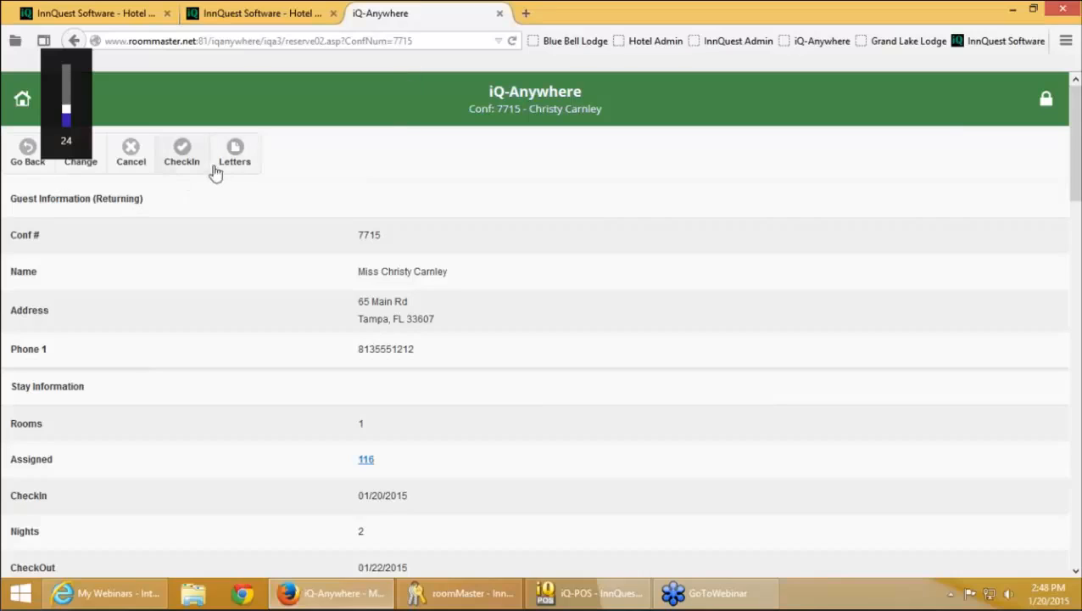
Open the reservation for changes and expand its Notes section
{"action": "left_click", "coordinate": [82, 157]}
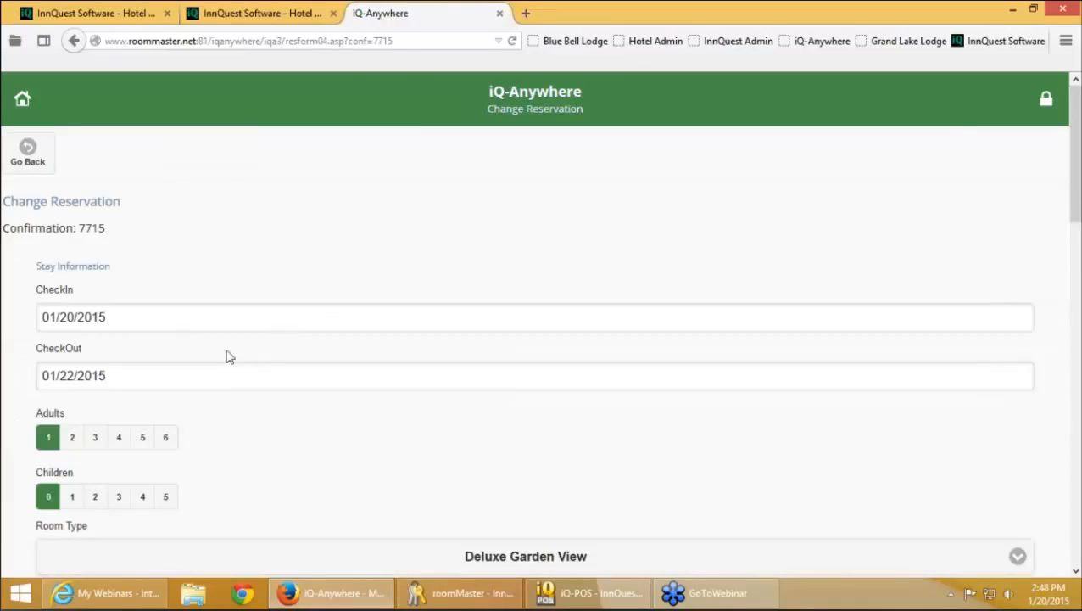
{"action": "scroll", "coordinate": [314, 356], "scroll_direction": "down", "scroll_amount": 1}
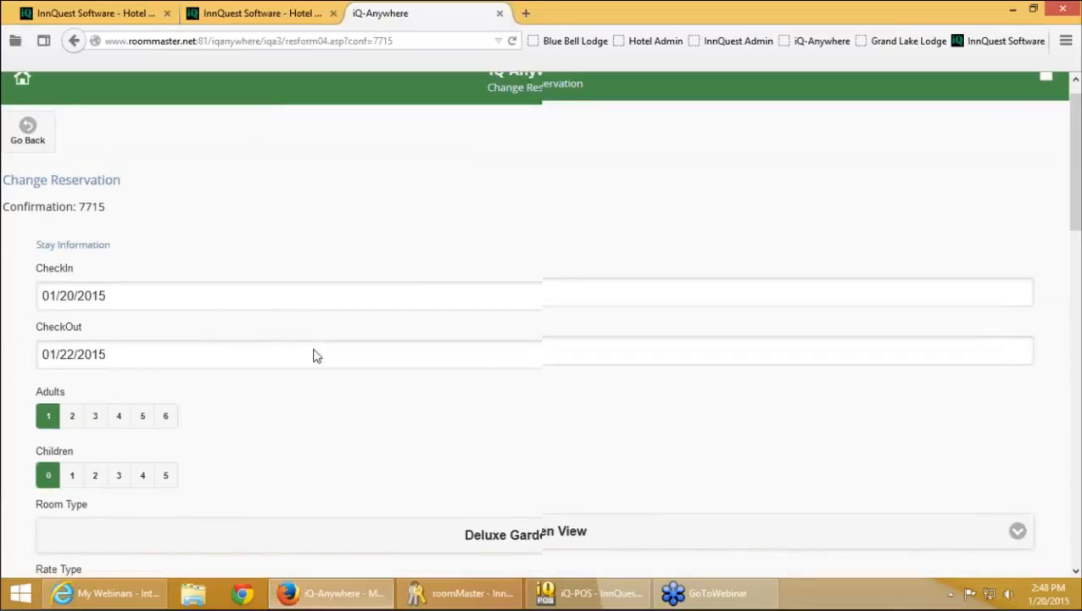
{"action": "scroll", "coordinate": [312, 408], "scroll_direction": "down", "scroll_amount": 1}
{"action": "scroll", "coordinate": [312, 408], "scroll_direction": "down", "scroll_amount": 1}
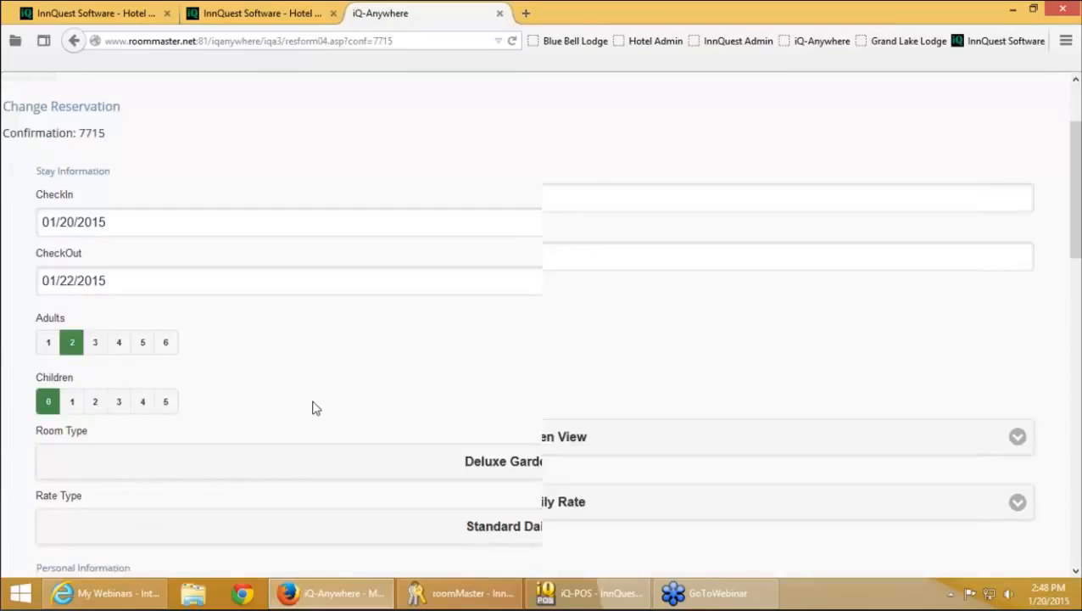
{"action": "scroll", "coordinate": [312, 408], "scroll_direction": "down", "scroll_amount": 3}
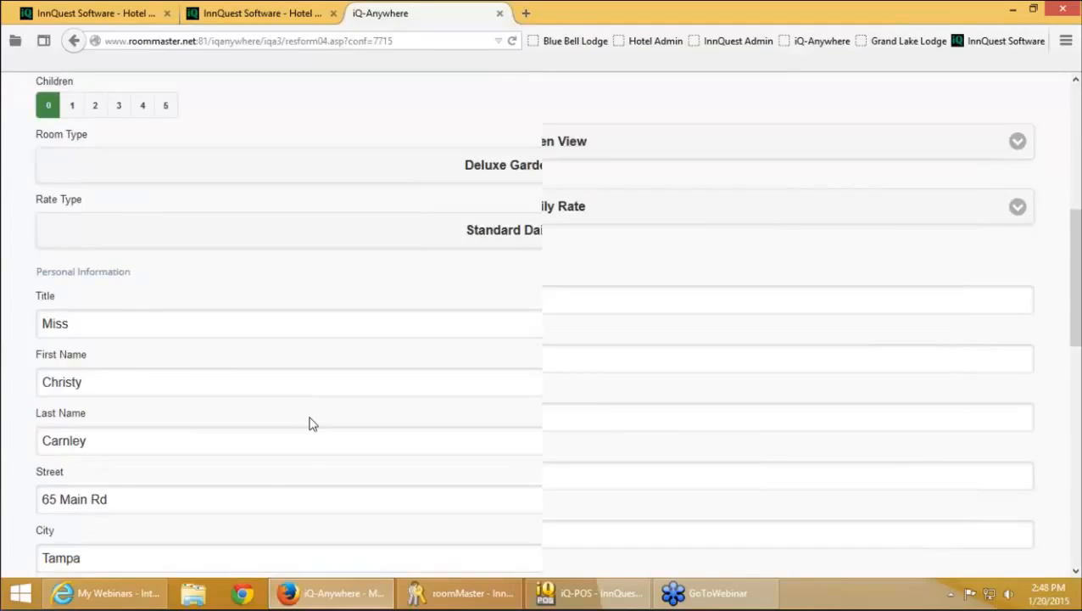
{"action": "scroll", "coordinate": [309, 424], "scroll_direction": "down", "scroll_amount": 6}
{"action": "scroll", "coordinate": [306, 433], "scroll_direction": "down", "scroll_amount": 3}
{"action": "left_click", "coordinate": [246, 343]}
Enter the reservation note 'Changed to 2 adults.'
{"action": "left_click", "coordinate": [233, 403]}
{"action": "type", "text": "cHASNGE"}
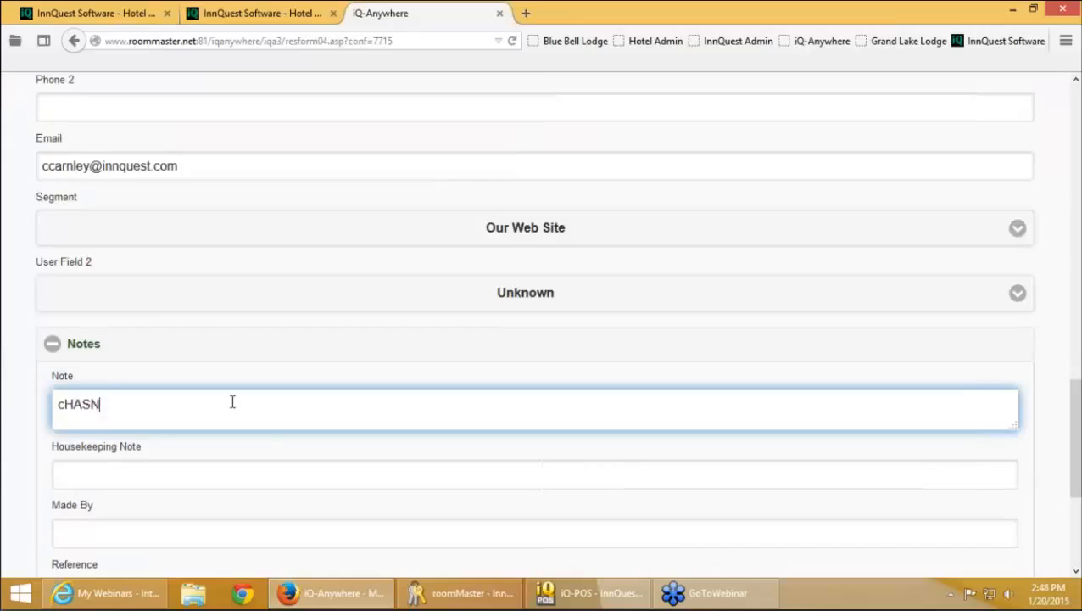
{"action": "key", "text": "BackSpace"}
{"action": "key", "text": "BackSpace"}
{"action": "key", "text": "BackSpace"}
{"action": "key", "text": "BackSpace"}
{"action": "key", "text": "BackSpace"}
{"action": "key", "text": "Caps_Lock"}
{"action": "key", "text": "BackSpace"}
{"action": "key", "text": "BackSpace"}
{"action": "type", "text": "Car"}
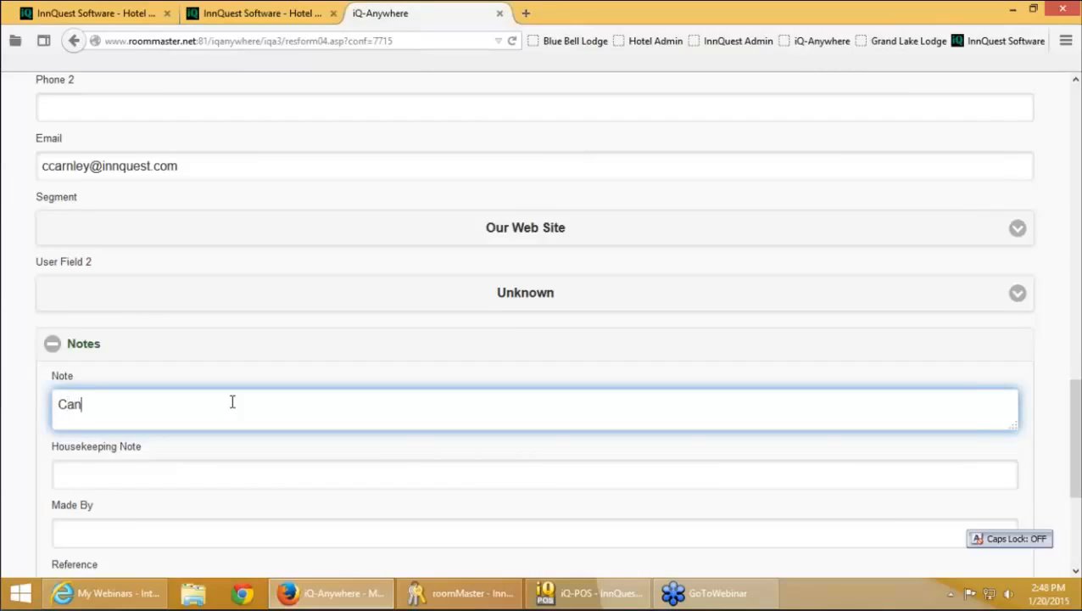
{"action": "key", "text": "BackSpace"}
{"action": "key", "text": "BackSpace"}
{"action": "type", "text": "hanged"}
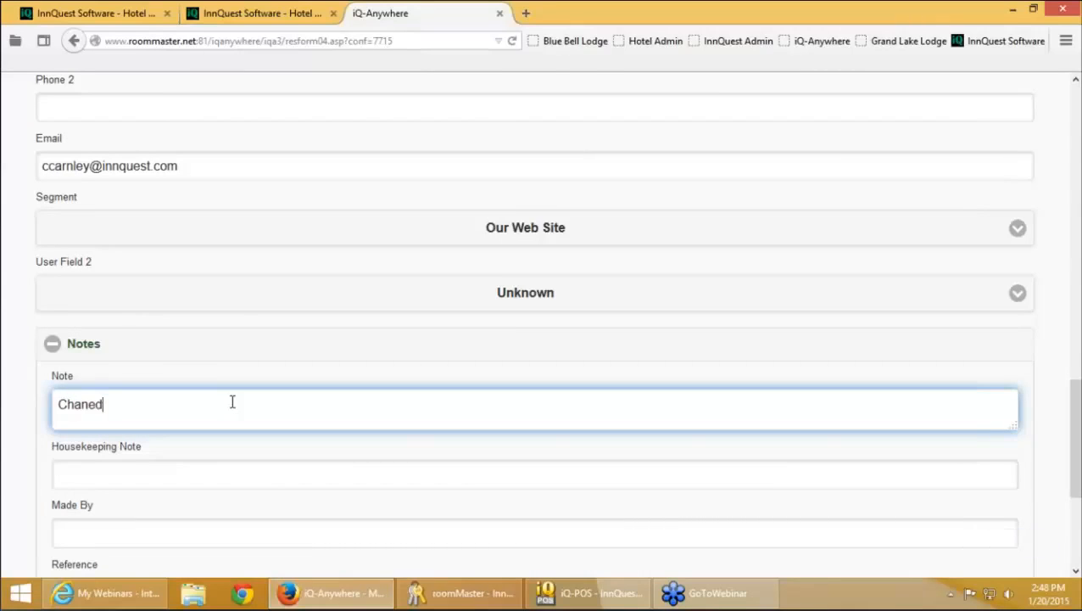
{"action": "key", "text": "BackSpace"}
{"action": "key", "text": "BackSpace"}
{"action": "type", "text": "ged to 2 adulk"}
{"action": "key", "text": "BackSpace"}
{"action": "type", "text": "ts"}
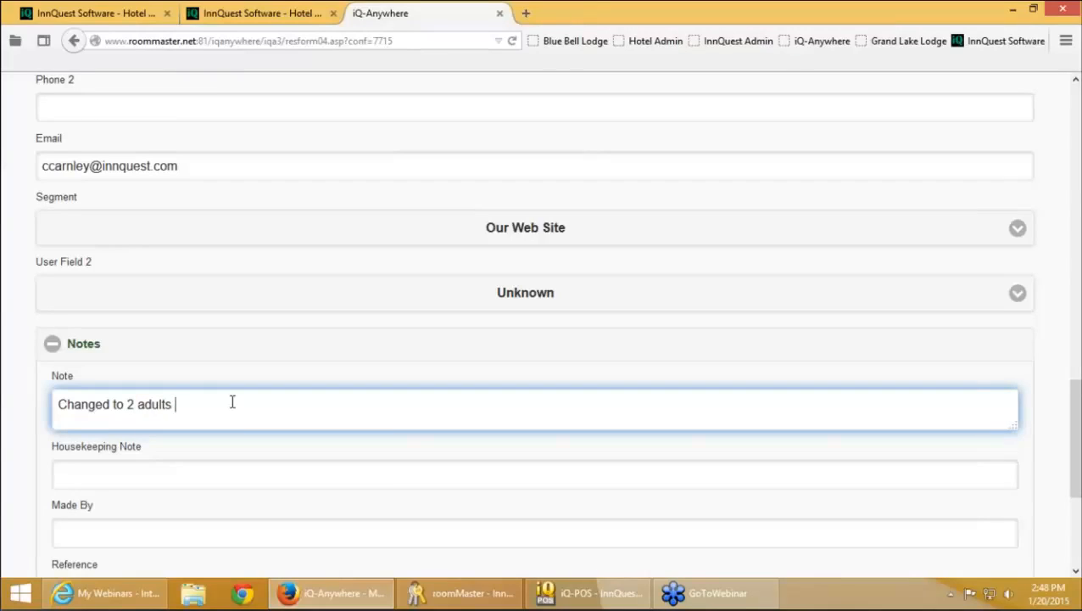
{"action": "key", "text": "BackSpace"}
{"action": "type", "text": "."}
Add housekeeping note 'Requies fluffy pillows', set User Field 2 to Online Demo and Segment to Expedia
{"action": "left_click", "coordinate": [222, 474]}
{"action": "type", "text": "R"}
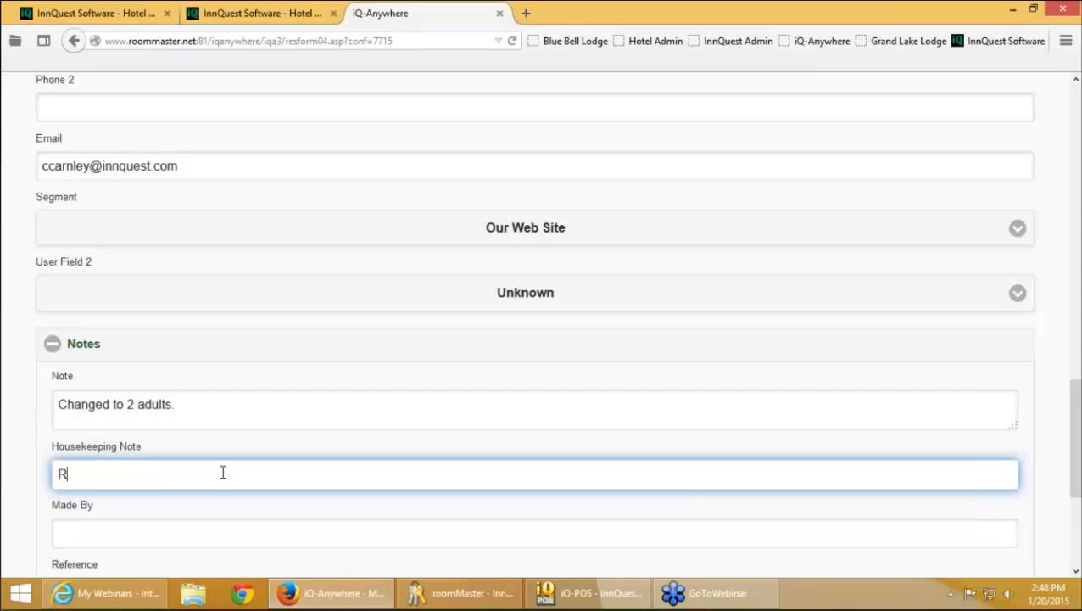
{"action": "type", "text": "equies fluffy p"}
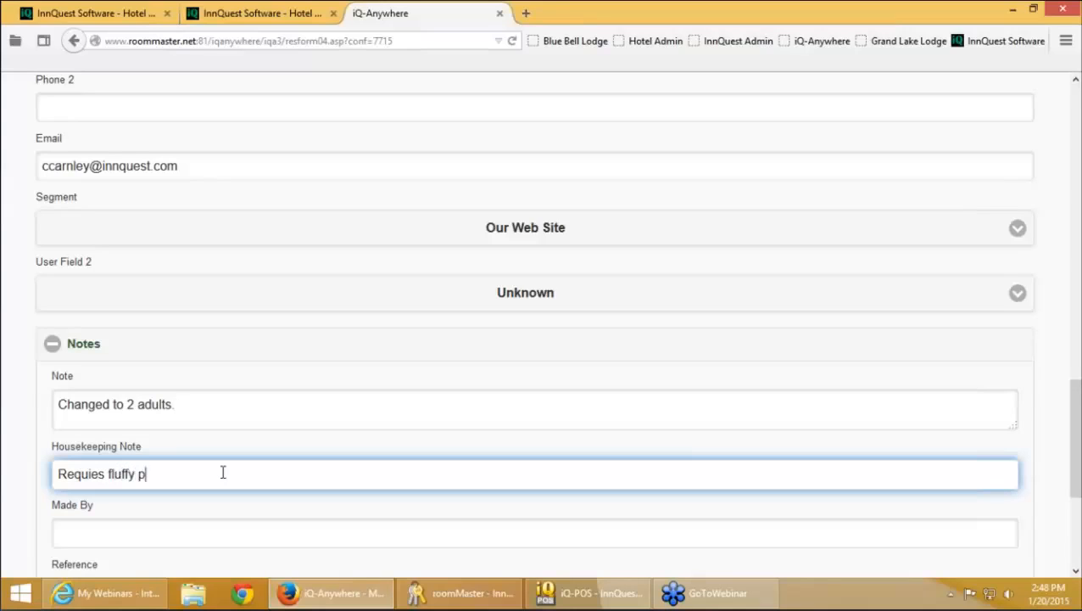
{"action": "type", "text": "illows"}
{"action": "left_click", "coordinate": [381, 297]}
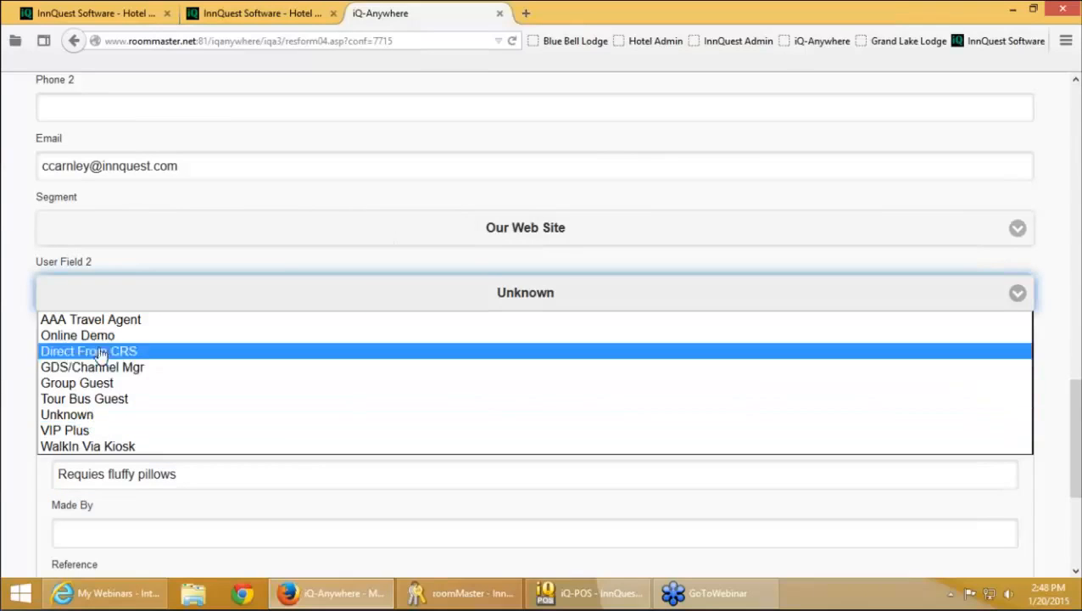
{"action": "left_click", "coordinate": [157, 333]}
{"action": "left_click", "coordinate": [251, 244]}
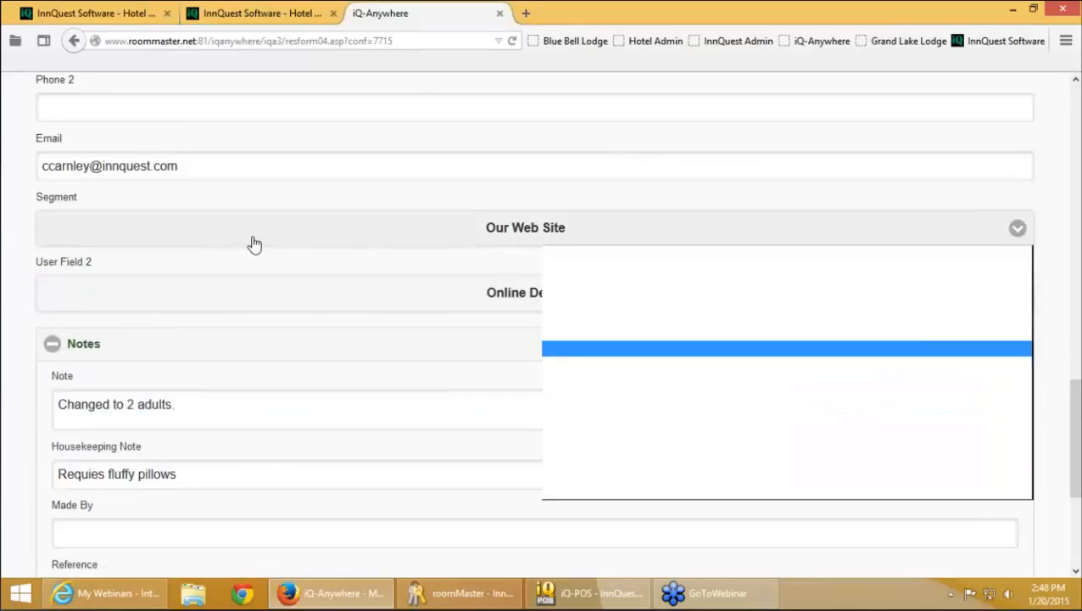
{"action": "left_click", "coordinate": [225, 316]}
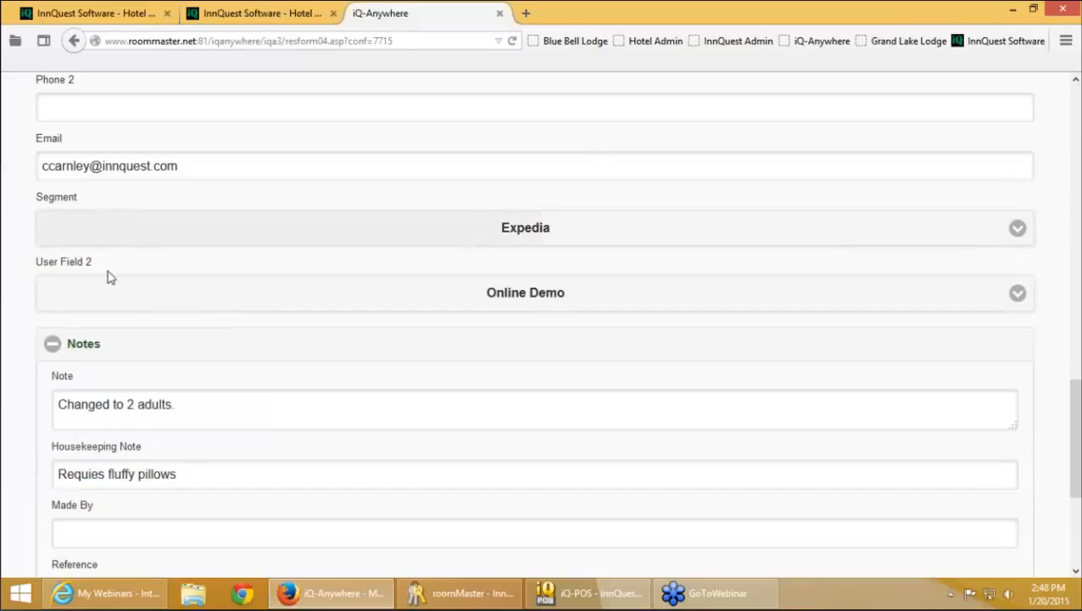
Expand the Custom Fields and More Names sections, then save the reservation changes
{"action": "scroll", "coordinate": [135, 302], "scroll_direction": "down", "scroll_amount": 1}
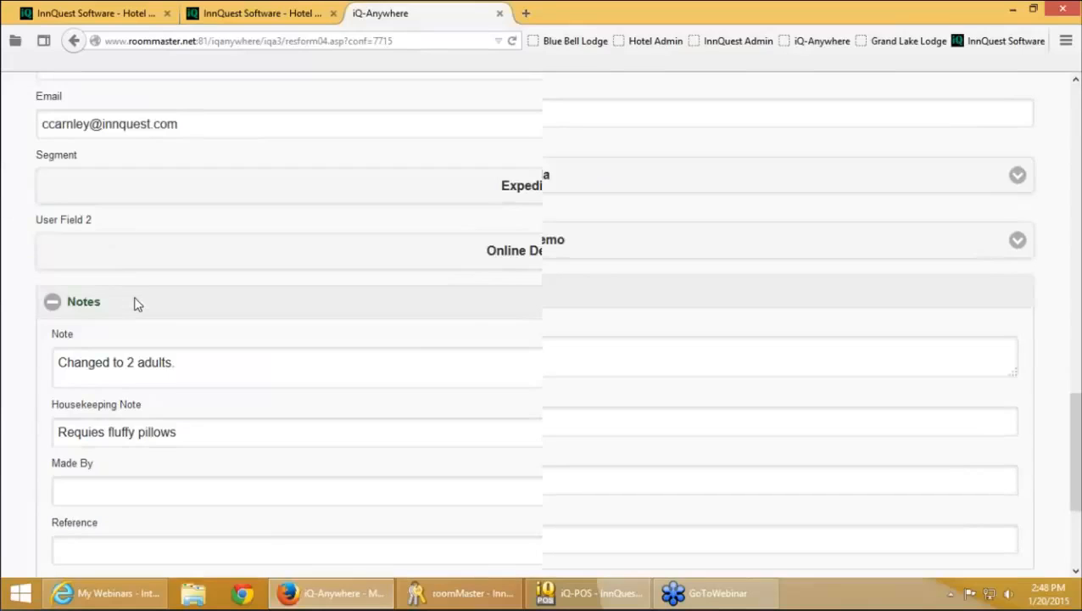
{"action": "scroll", "coordinate": [136, 303], "scroll_direction": "down", "scroll_amount": 5}
{"action": "left_click", "coordinate": [164, 395]}
{"action": "scroll", "coordinate": [233, 404], "scroll_direction": "down", "scroll_amount": 3}
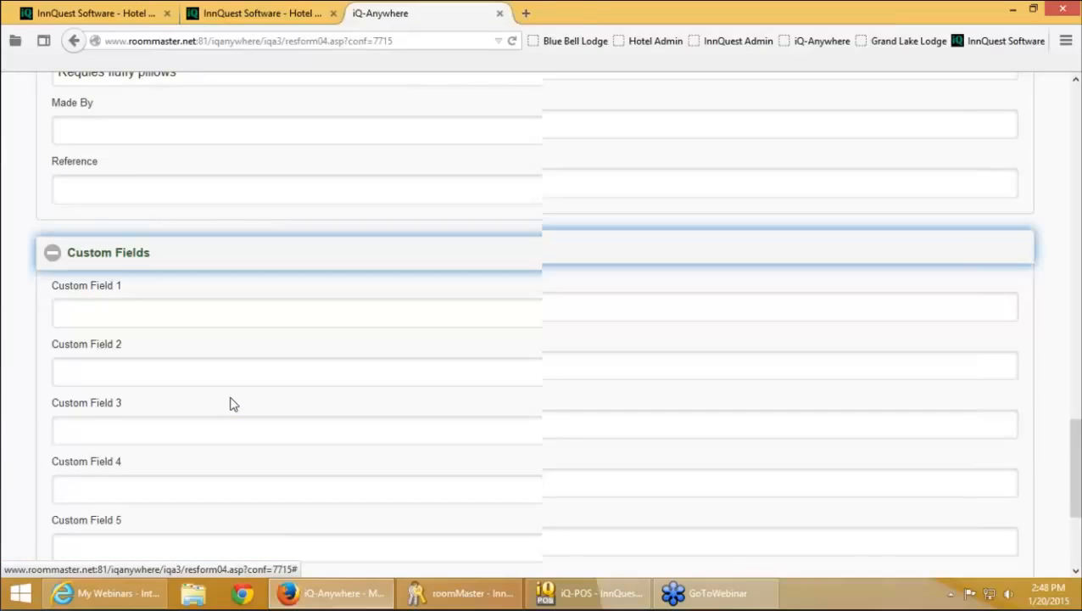
{"action": "scroll", "coordinate": [233, 405], "scroll_direction": "down", "scroll_amount": 3}
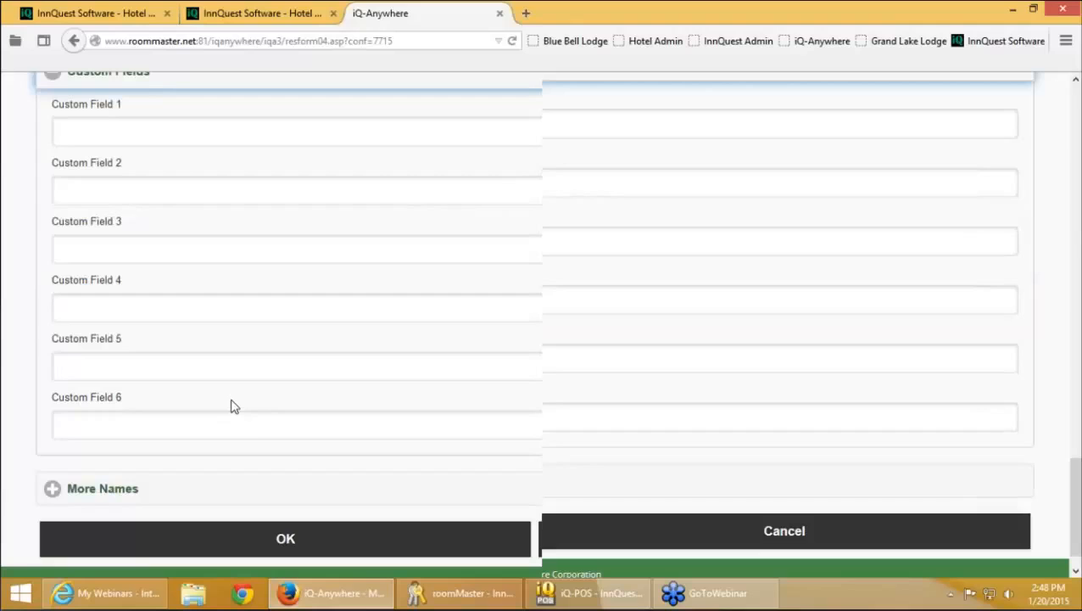
{"action": "left_click", "coordinate": [258, 453]}
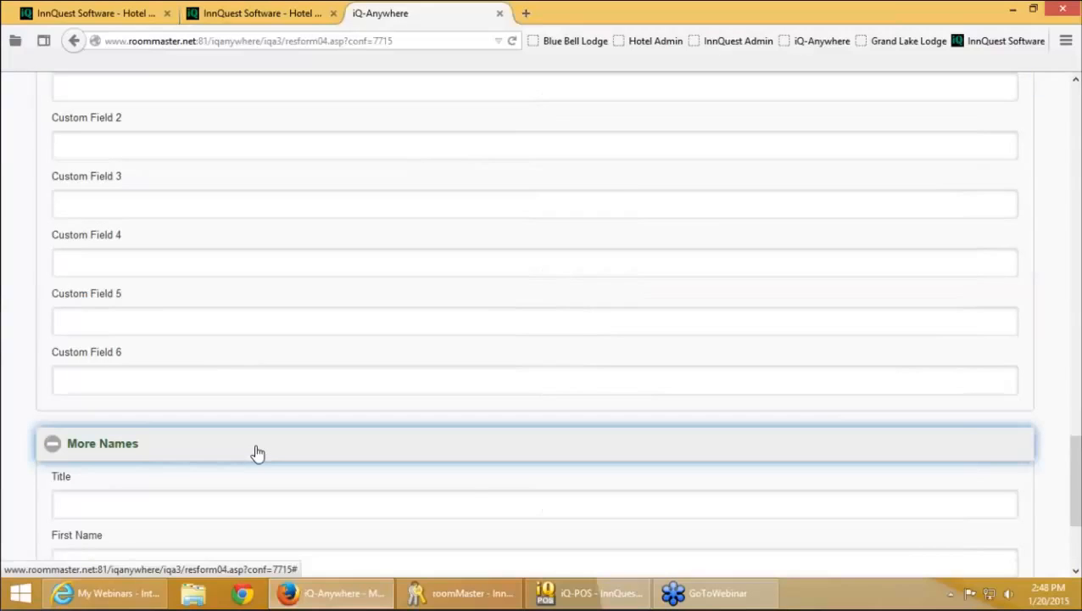
{"action": "scroll", "coordinate": [205, 376], "scroll_direction": "down", "scroll_amount": 3}
{"action": "left_click", "coordinate": [312, 506]}
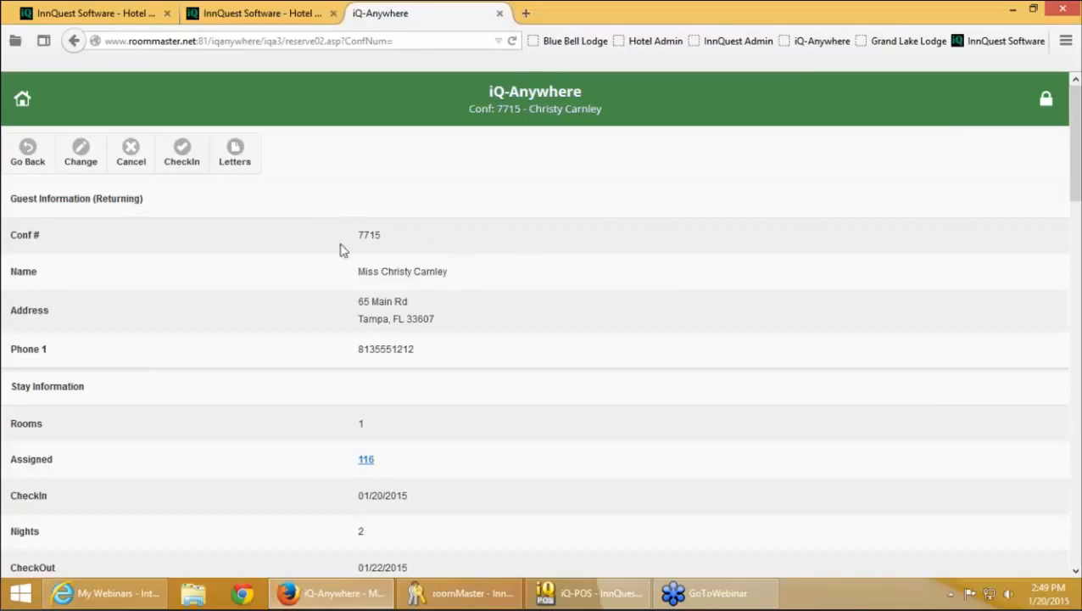
Check room 116's details and availability calendar, then show conf 7715's HTML letters
{"action": "left_click", "coordinate": [371, 461]}
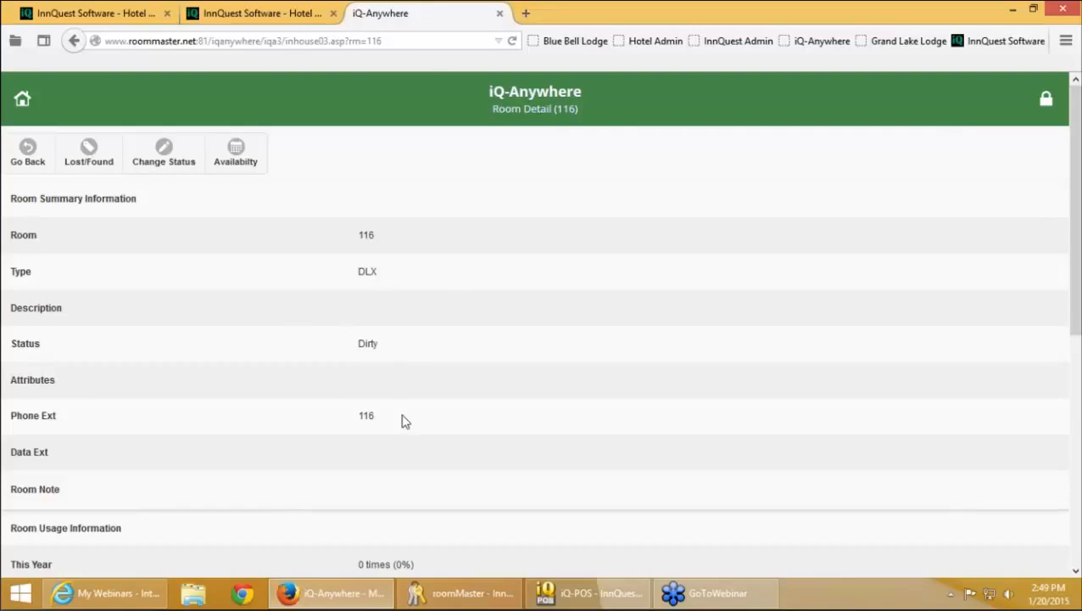
{"action": "left_click", "coordinate": [252, 169]}
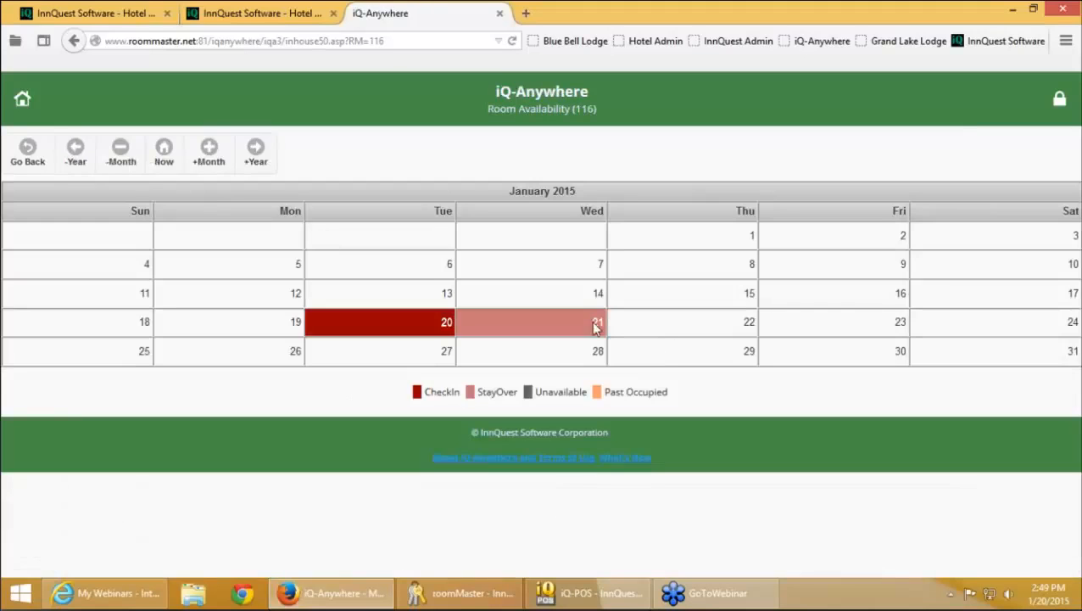
{"action": "left_click", "coordinate": [30, 157]}
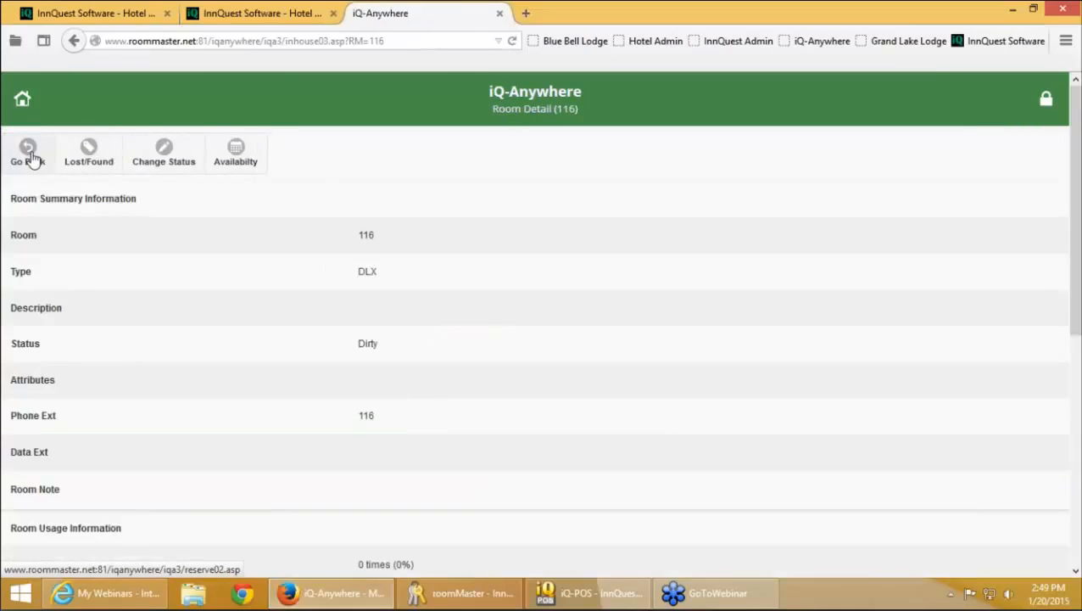
{"action": "left_click", "coordinate": [30, 158]}
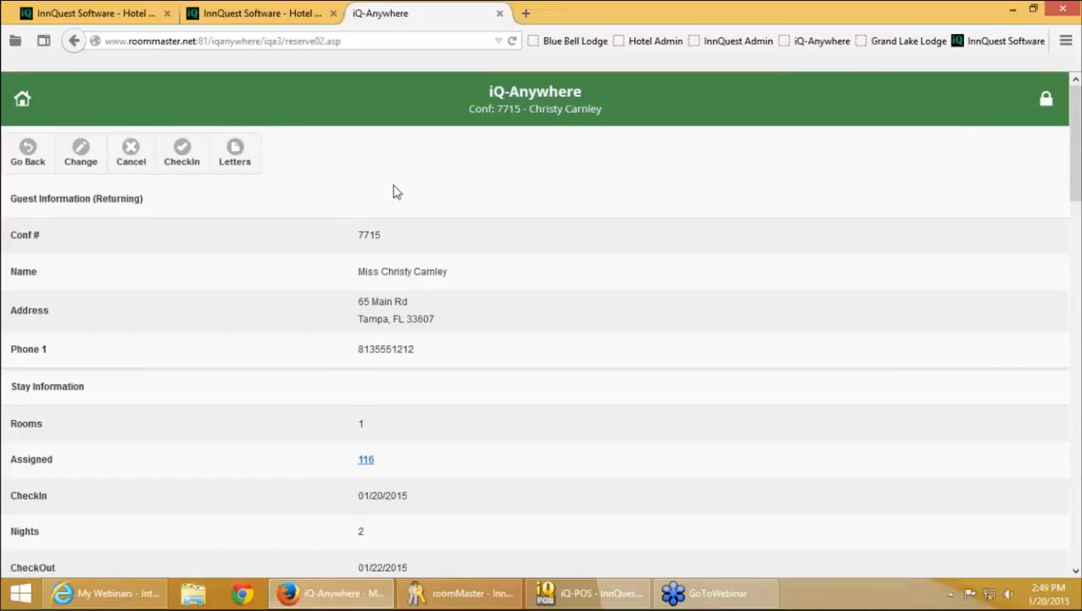
{"action": "left_click", "coordinate": [234, 161]}
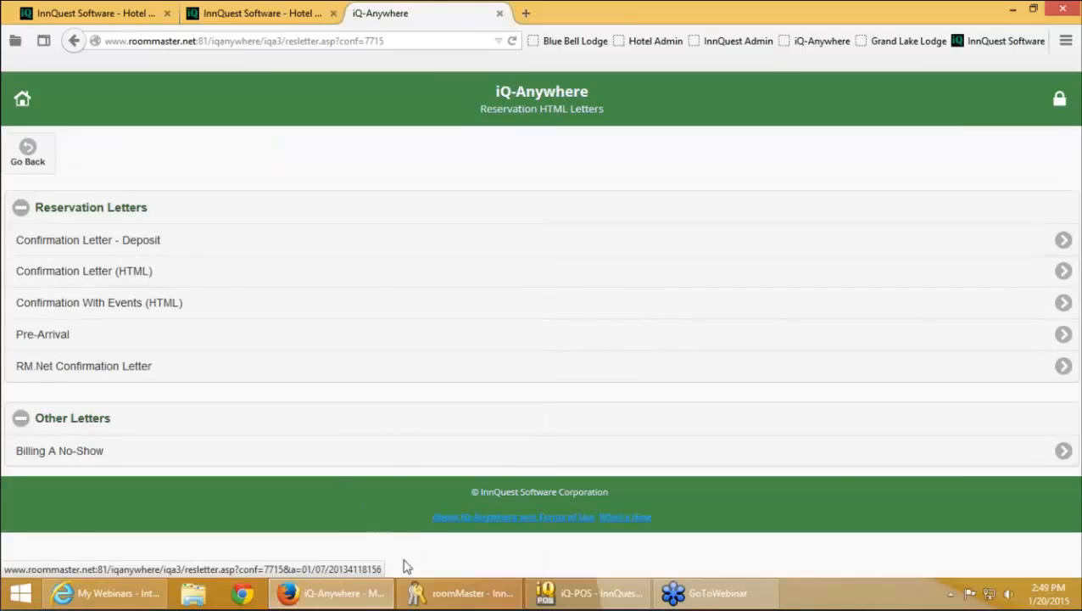
In roomMaster, close both letter editors and the Group Block without saving changes
{"action": "left_click", "coordinate": [438, 598]}
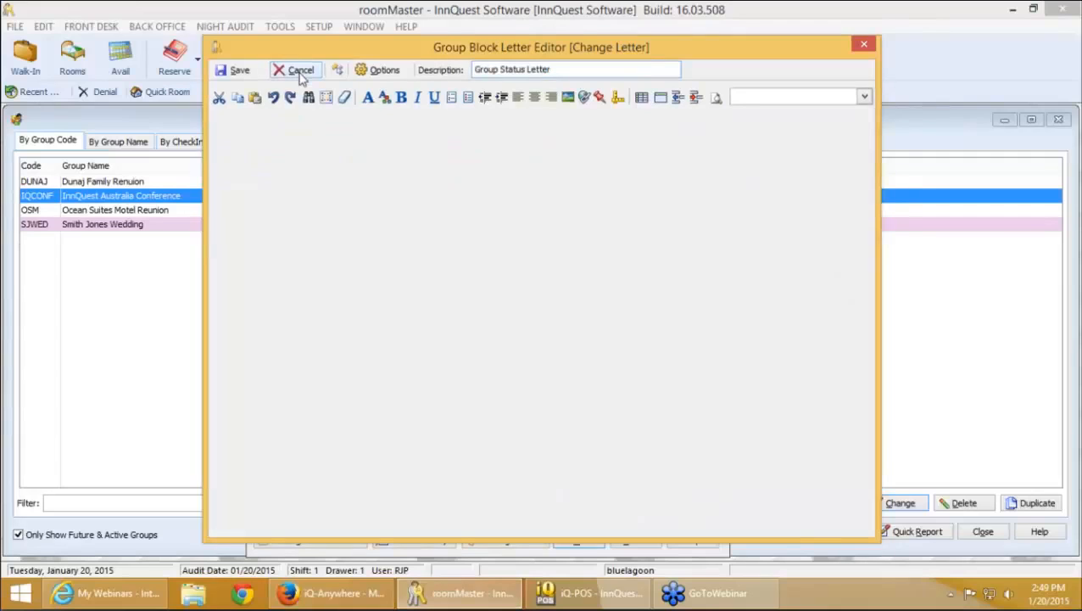
{"action": "left_click", "coordinate": [299, 71]}
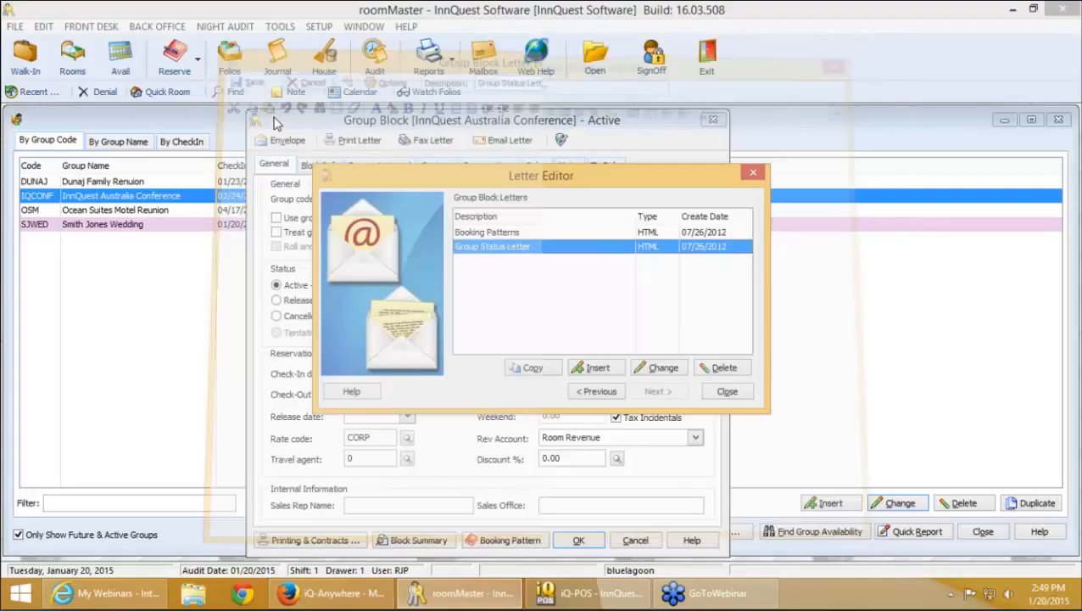
{"action": "left_click", "coordinate": [730, 393]}
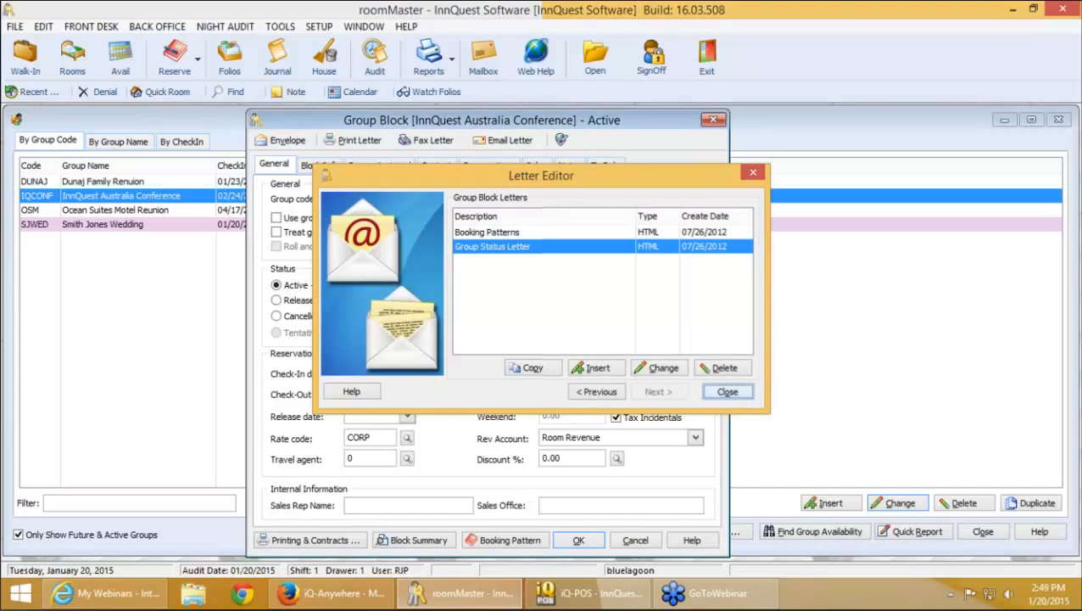
{"action": "left_click", "coordinate": [642, 546]}
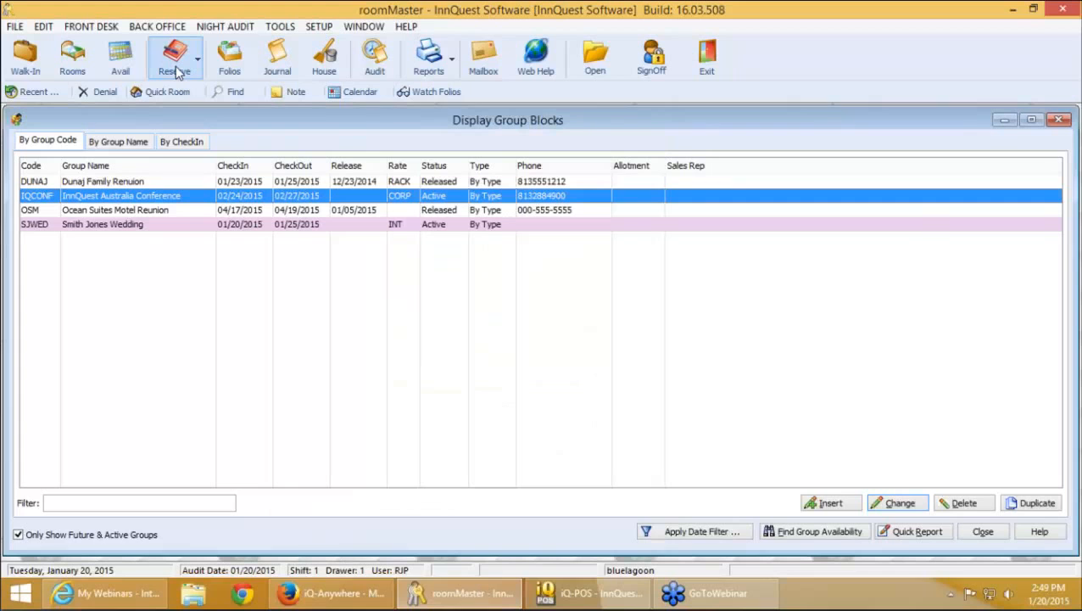
Open a reservation from the Reserve list, view its Email Letter list, then return to iQ-Anywhere
{"action": "left_click", "coordinate": [174, 60]}
{"action": "double_click", "coordinate": [128, 269]}
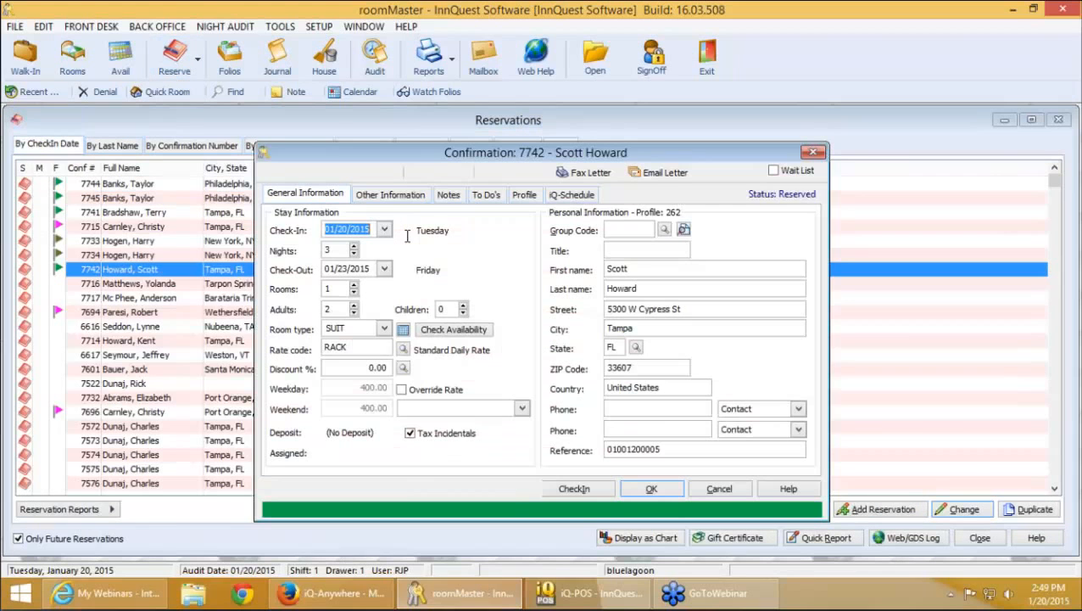
{"action": "left_click", "coordinate": [665, 173]}
{"action": "mouse_move", "coordinate": [714, 297]}
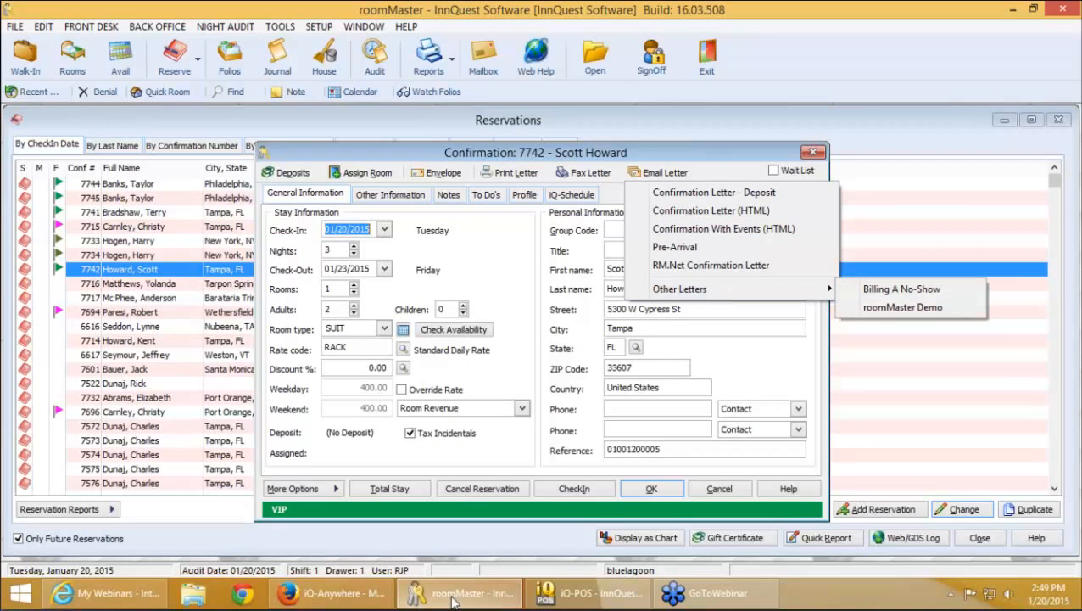
{"action": "left_click", "coordinate": [363, 599]}
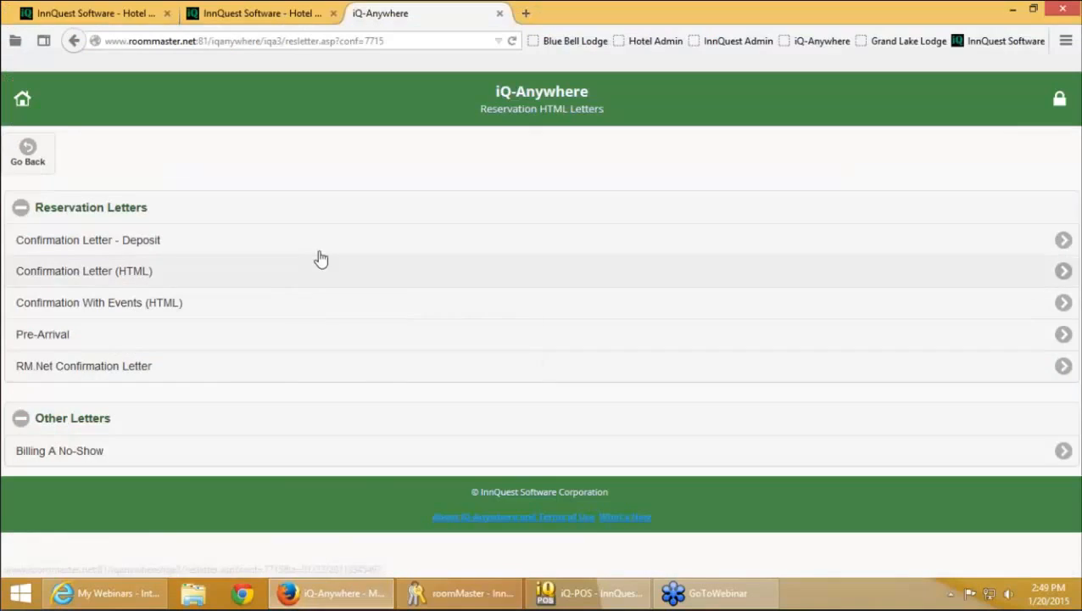
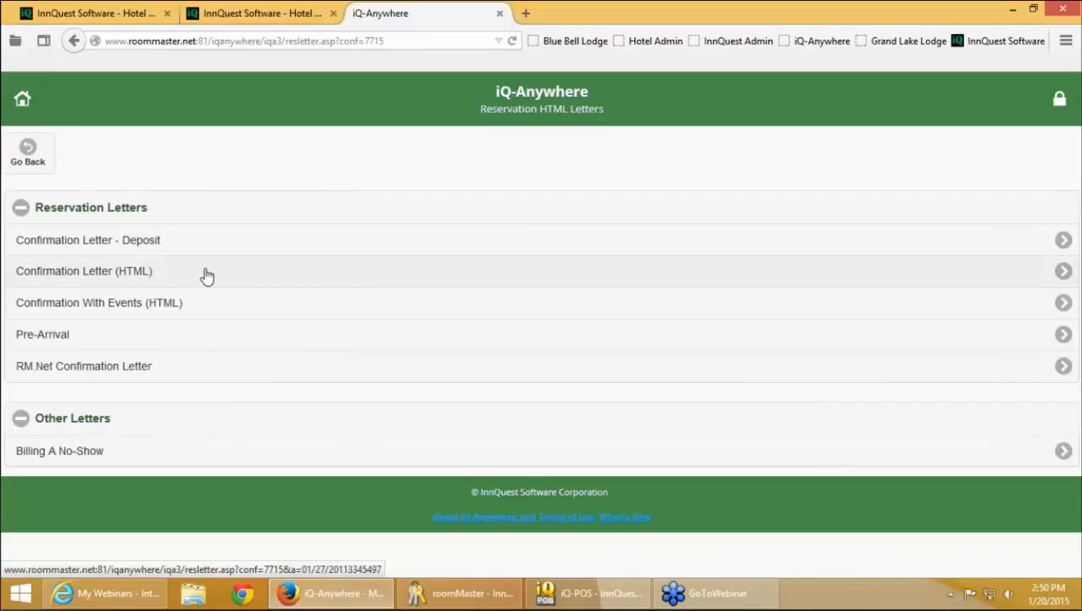
Email the guest the HTML confirmation letter, note Email Sent!, and return to Arrivals/Departures
{"action": "left_click", "coordinate": [206, 276]}
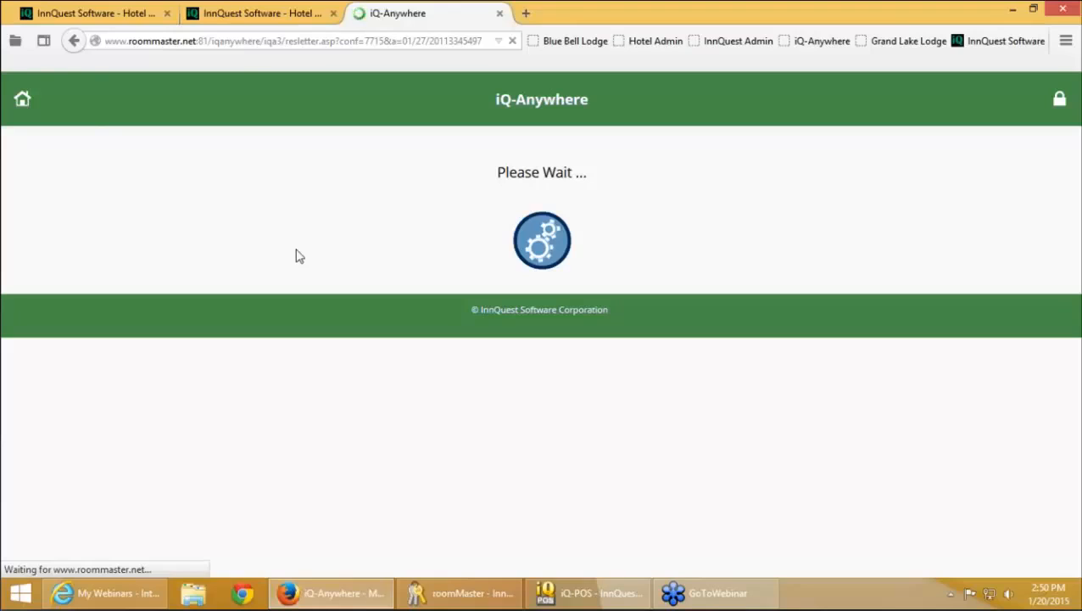
{"action": "key", "text": "XF86AudioLowerVolume"}
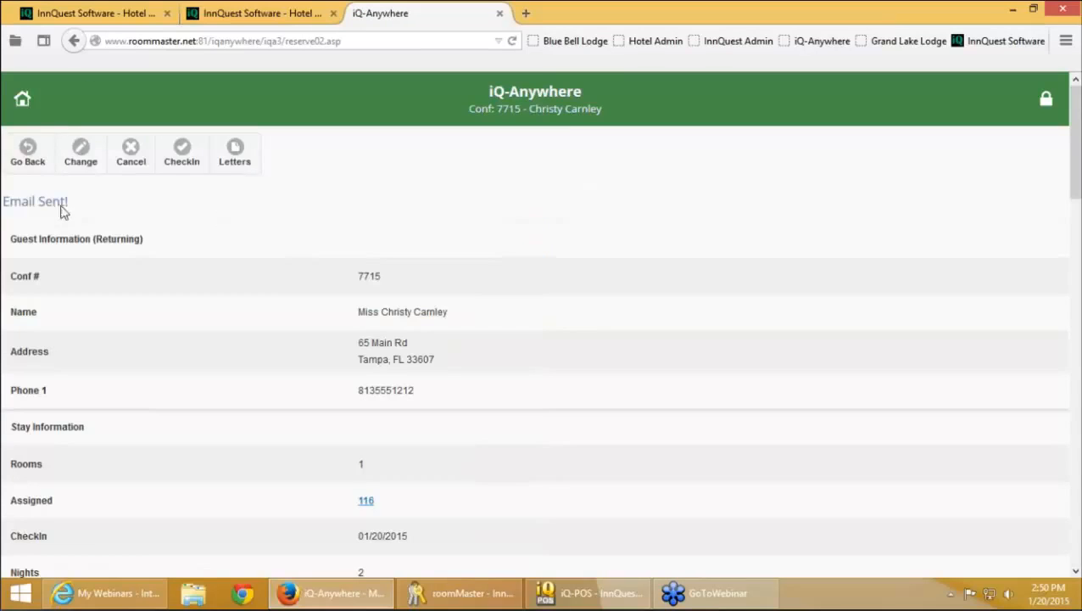
{"action": "left_click_drag", "start_coordinate": [68, 207], "coordinate": [4, 209]}
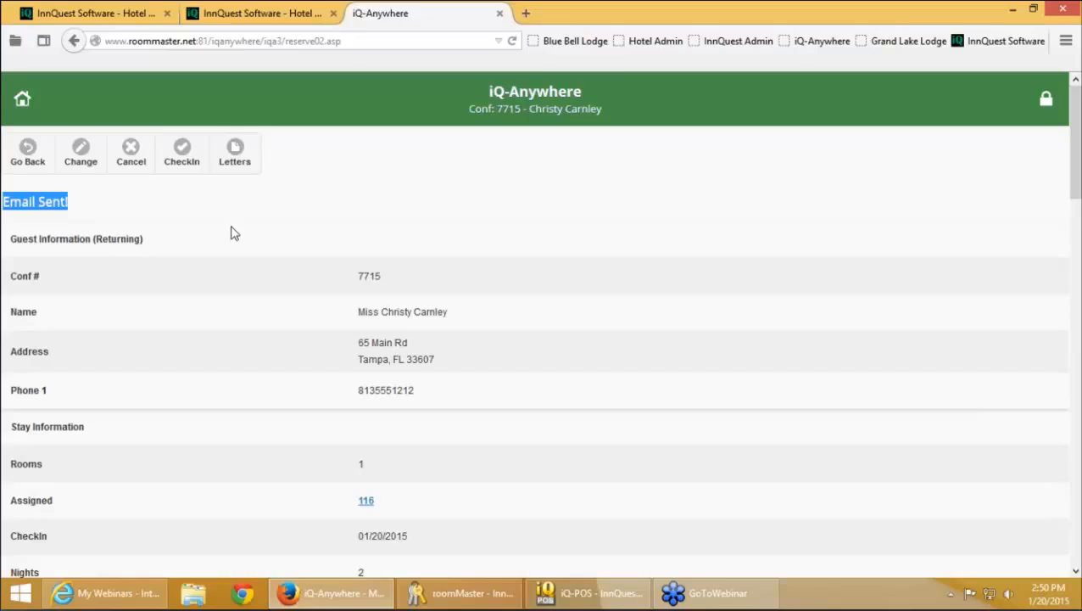
{"action": "left_click", "coordinate": [26, 166]}
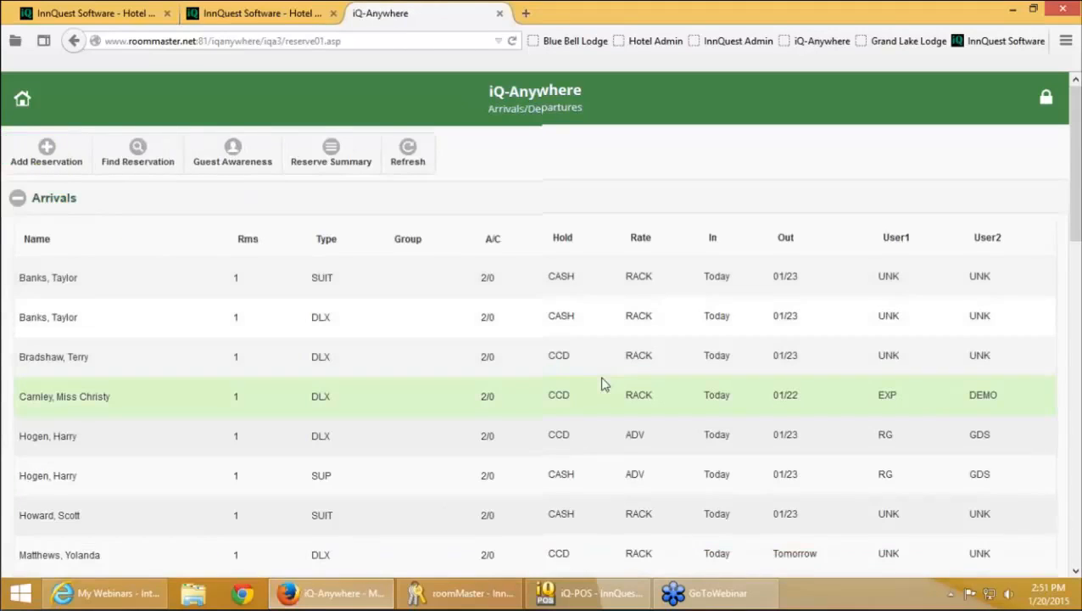
Find reservations by group code 'duna'
{"action": "scroll", "coordinate": [604, 384], "scroll_direction": "down", "scroll_amount": 1}
{"action": "scroll", "coordinate": [590, 386], "scroll_direction": "up", "scroll_amount": 1}
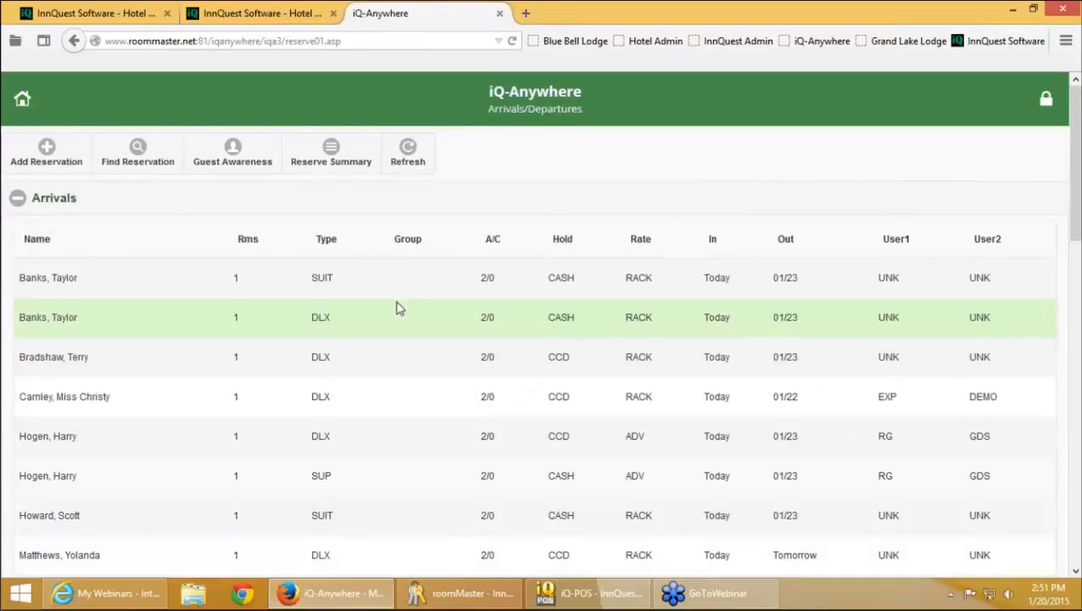
{"action": "left_click", "coordinate": [159, 158]}
{"action": "left_click", "coordinate": [153, 386]}
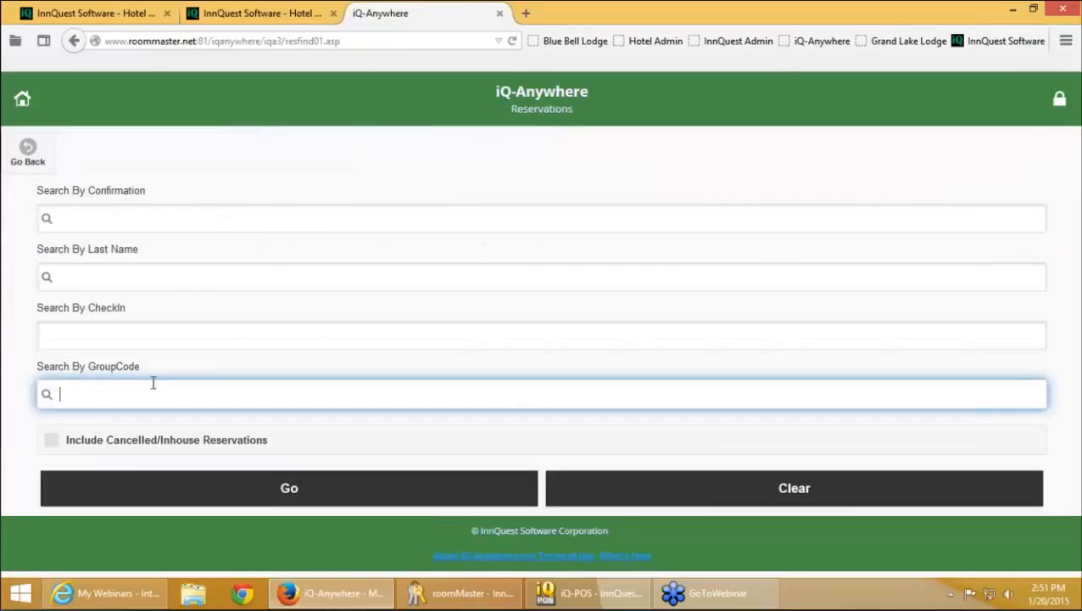
{"action": "type", "text": "dunaj"}
{"action": "left_click", "coordinate": [346, 490]}
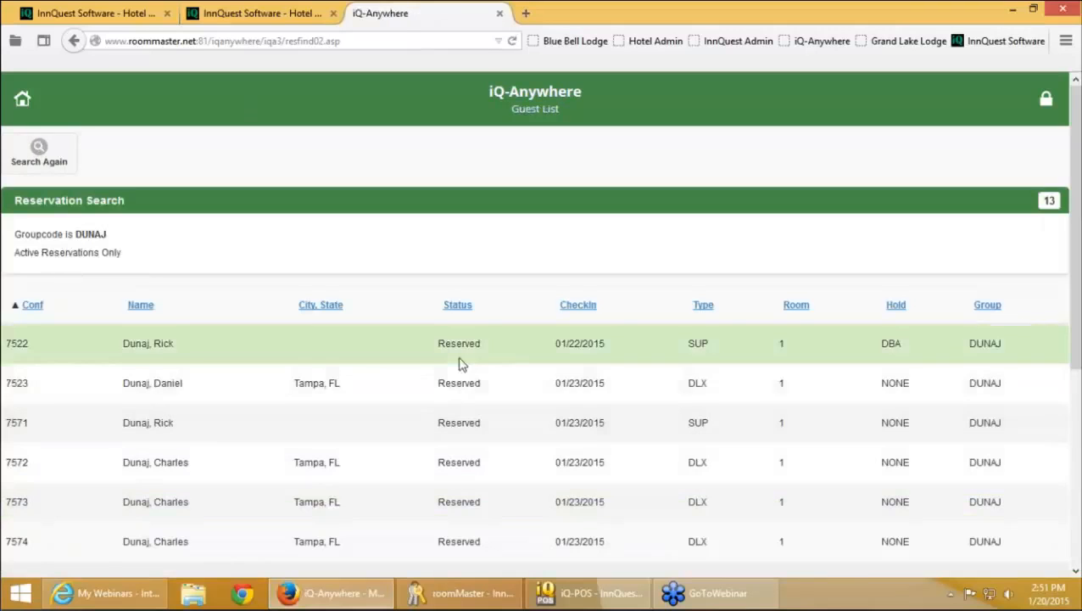
Open the second group reservation (conf 7523, room 118) and leave its edit form unchanged
{"action": "left_click", "coordinate": [456, 383]}
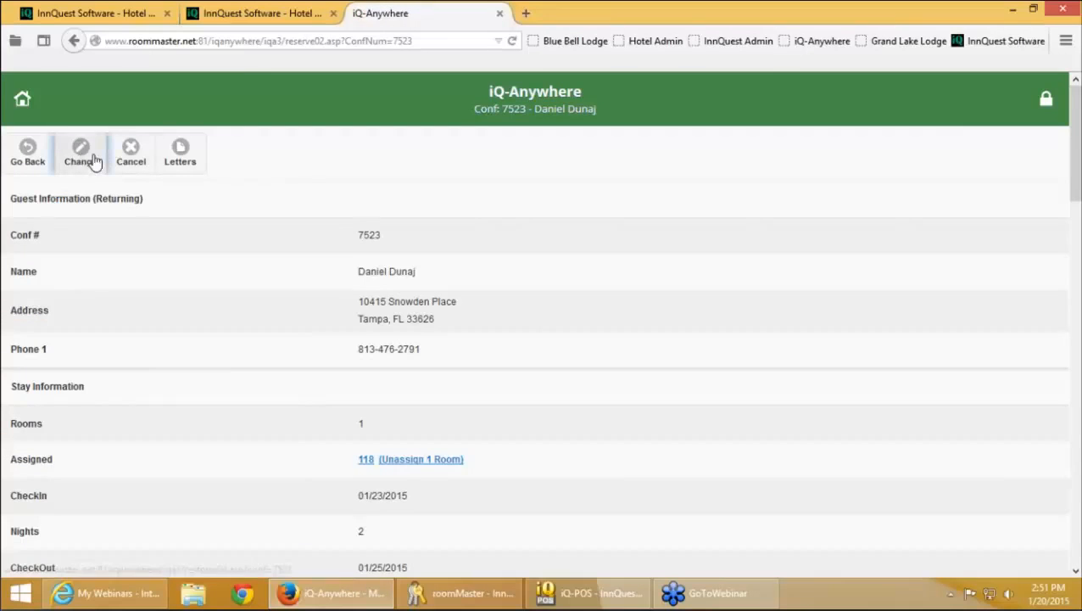
{"action": "left_click", "coordinate": [90, 162]}
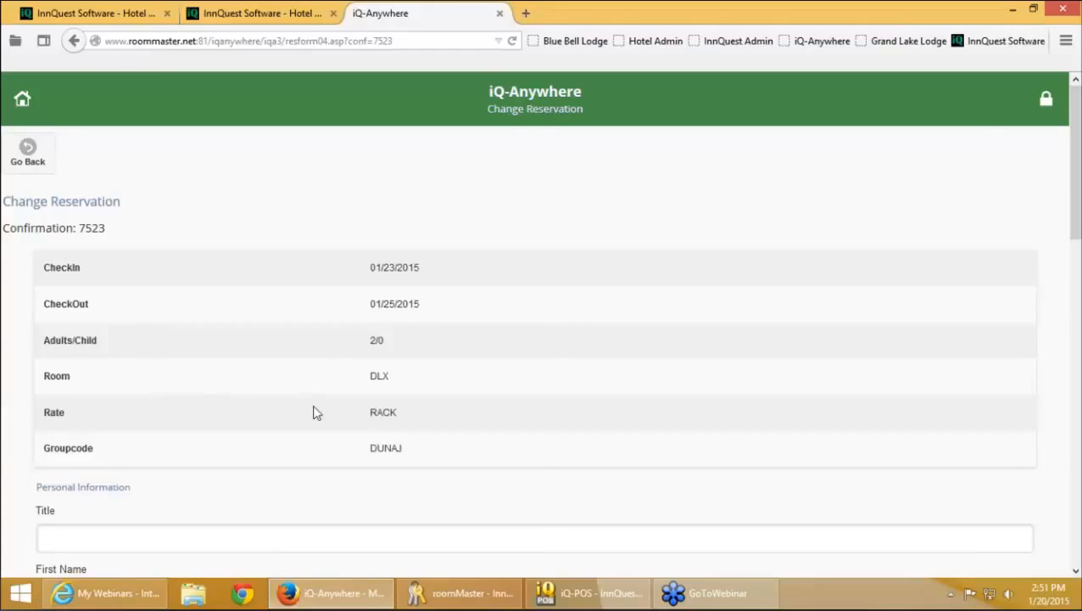
{"action": "scroll", "coordinate": [314, 412], "scroll_direction": "down", "scroll_amount": 1}
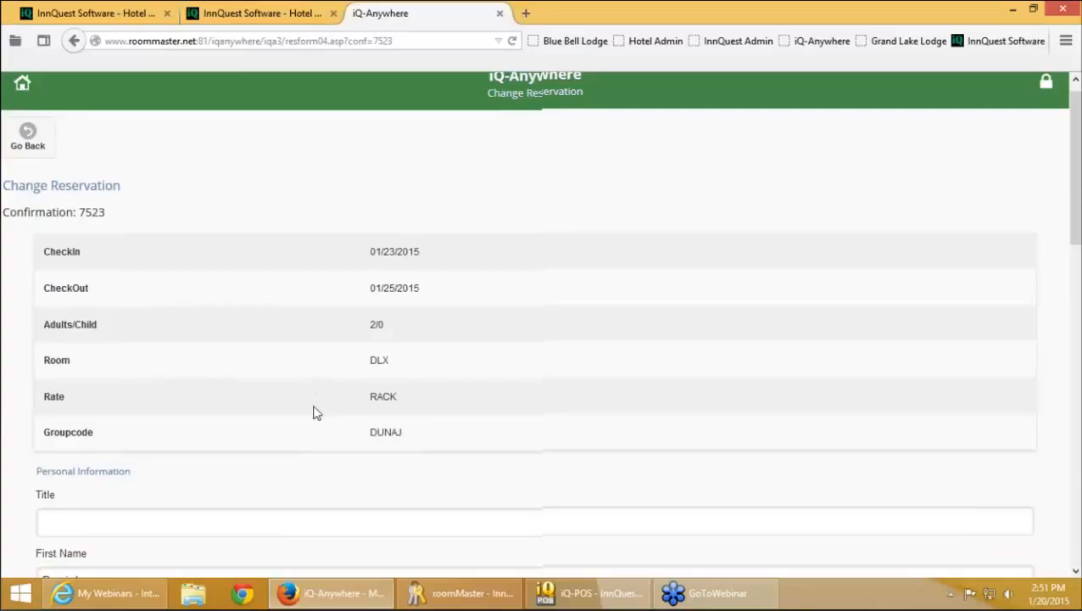
{"action": "scroll", "coordinate": [314, 412], "scroll_direction": "down", "scroll_amount": 4}
{"action": "scroll", "coordinate": [314, 410], "scroll_direction": "down", "scroll_amount": 7}
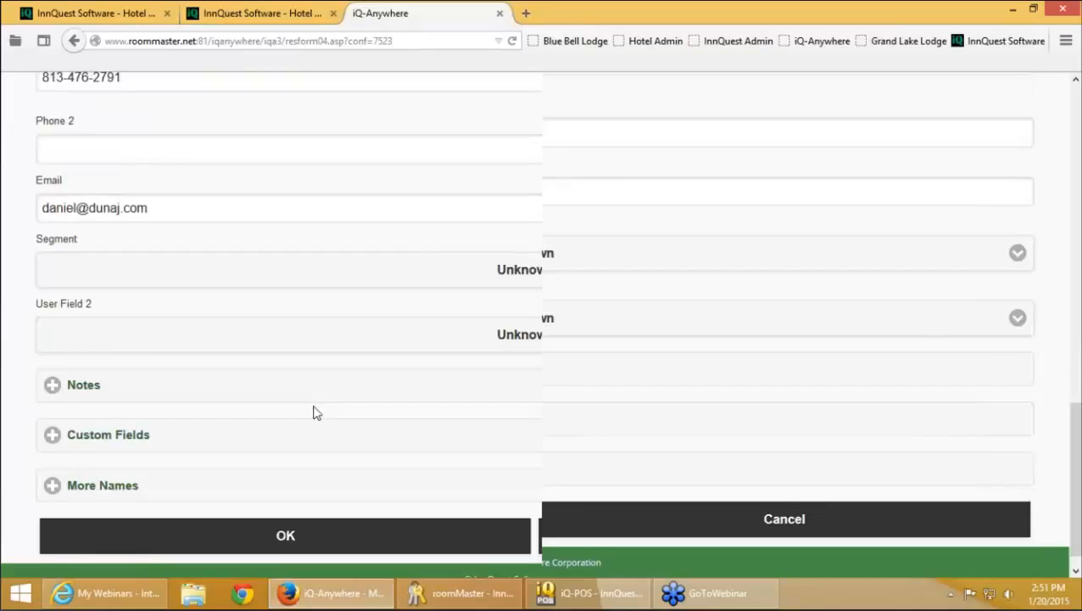
{"action": "scroll", "coordinate": [314, 412], "scroll_direction": "up", "scroll_amount": 2}
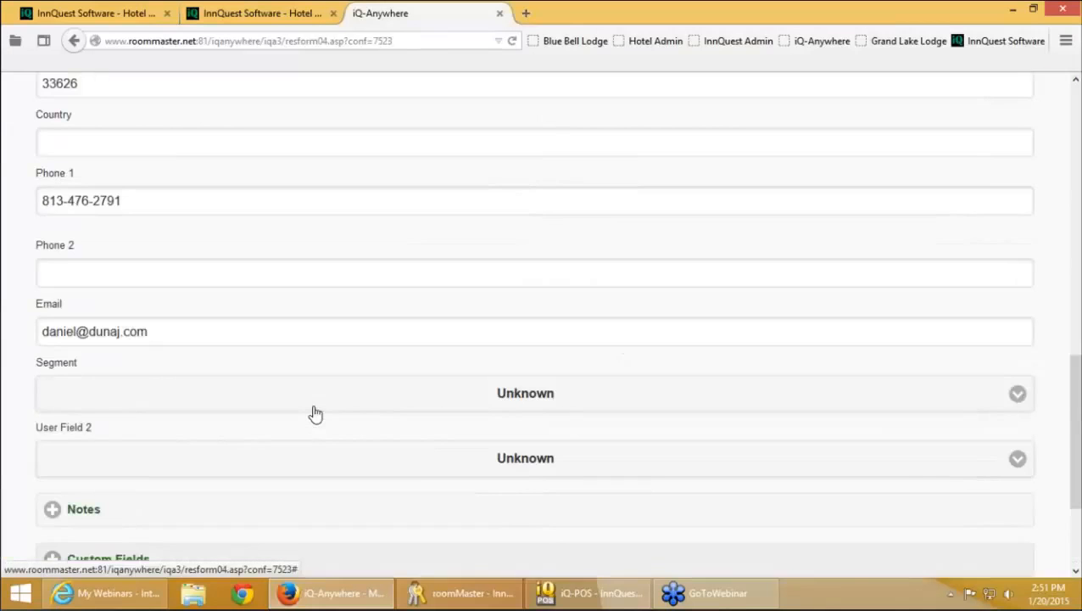
{"action": "left_click", "coordinate": [75, 43]}
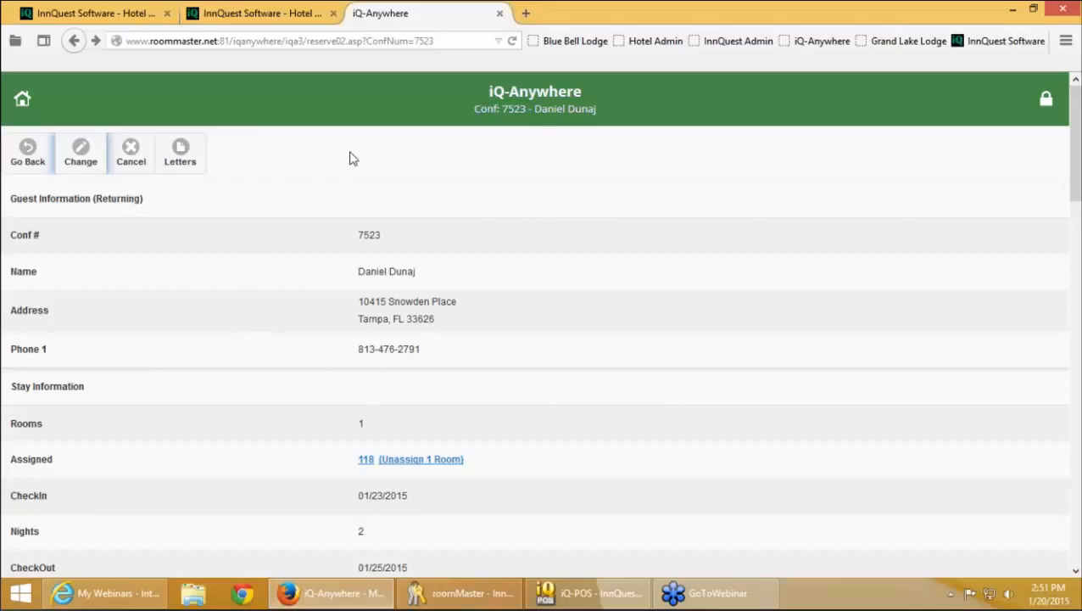
{"action": "scroll", "coordinate": [350, 155], "scroll_direction": "down", "scroll_amount": 1}
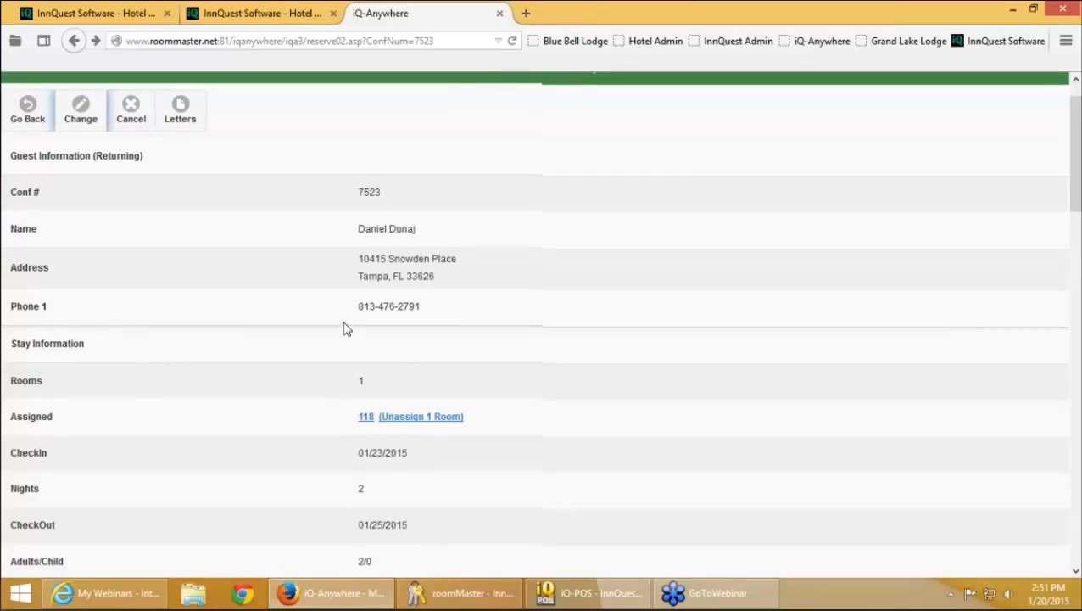
Unassign room 118 from reservation 7523, assign room 114, and return to the Main Menu
{"action": "left_click", "coordinate": [418, 438]}
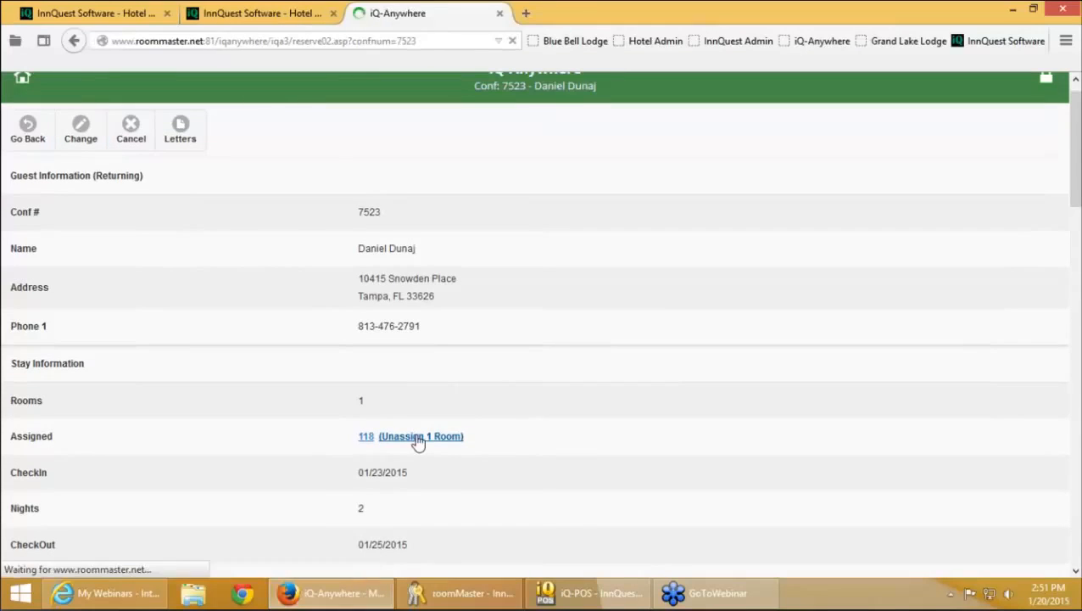
{"action": "left_click", "coordinate": [390, 502]}
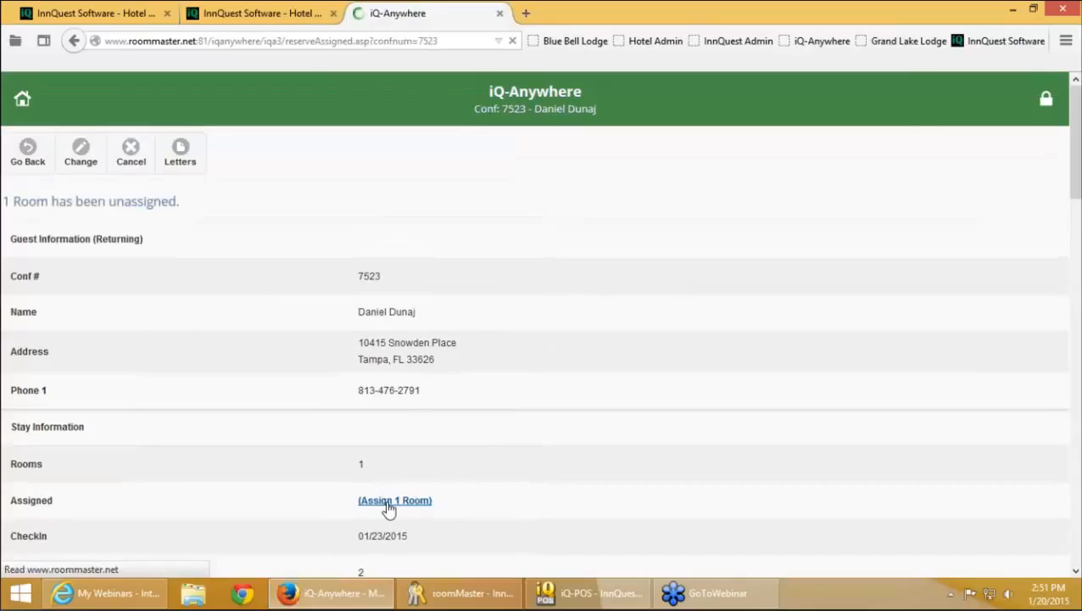
{"action": "scroll", "coordinate": [282, 399], "scroll_direction": "down", "scroll_amount": 2}
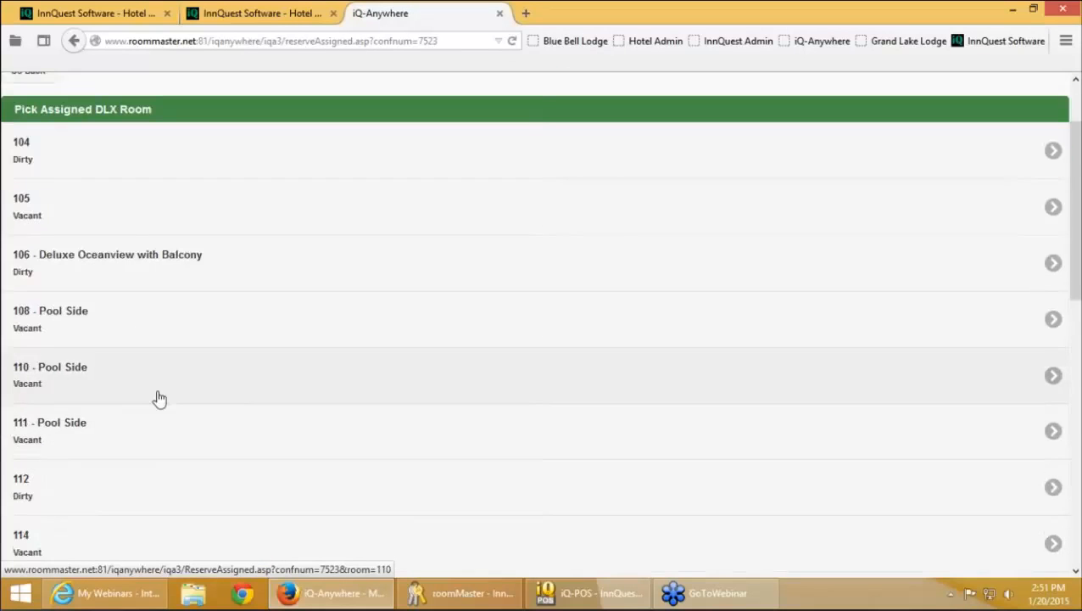
{"action": "scroll", "coordinate": [159, 408], "scroll_direction": "down", "scroll_amount": 1}
{"action": "left_click", "coordinate": [386, 499]}
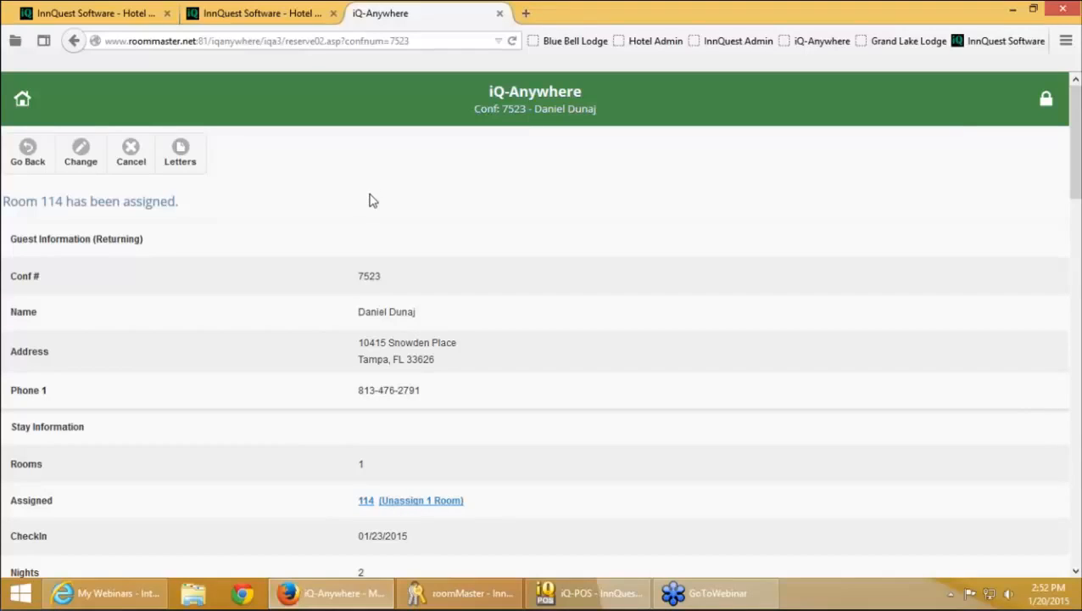
{"action": "left_click", "coordinate": [22, 98]}
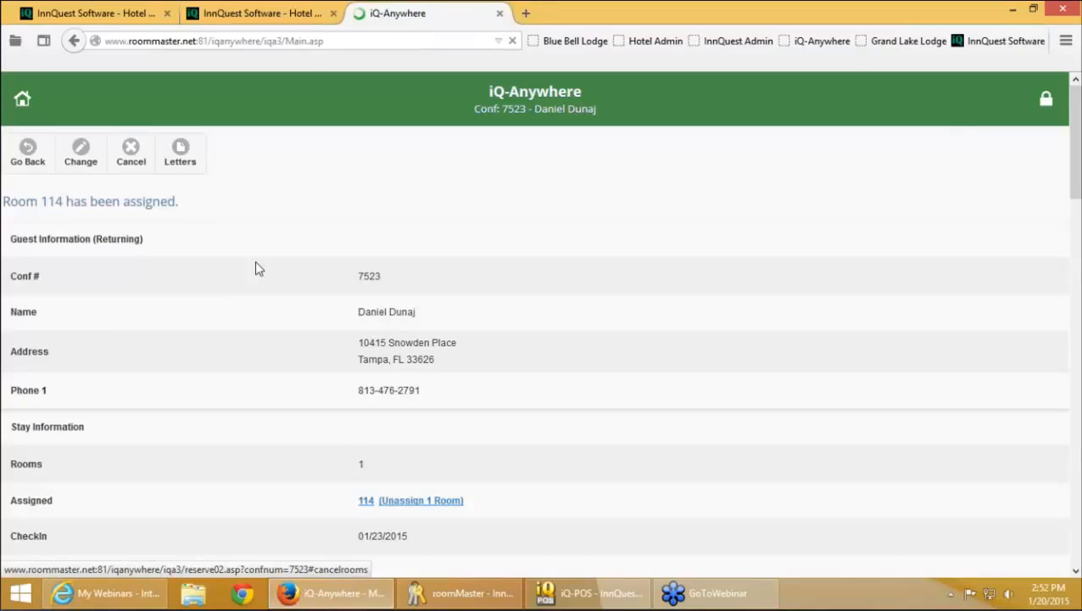
Cancel the roomMaster reservation edit and open the Custom Associates Report room assignment setup
{"action": "left_click", "coordinate": [452, 594]}
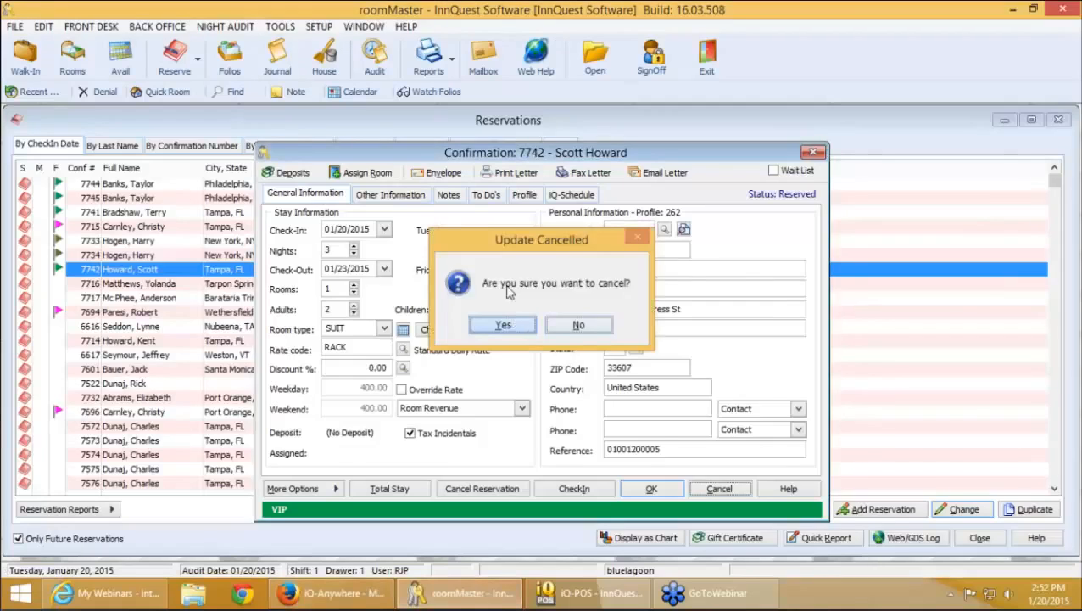
{"action": "left_click", "coordinate": [509, 324]}
{"action": "left_click", "coordinate": [428, 60]}
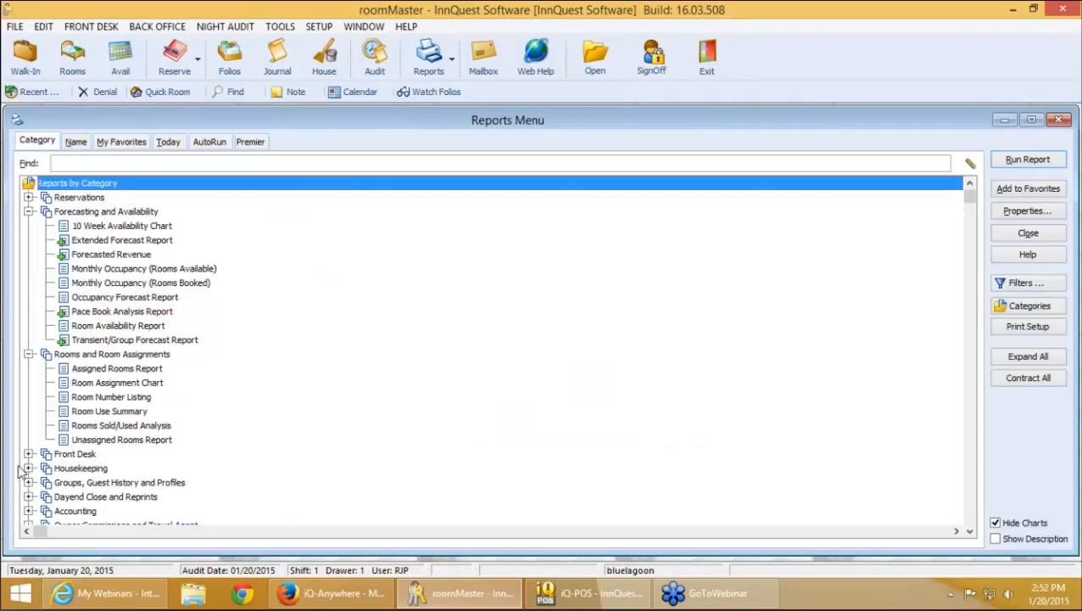
{"action": "left_click", "coordinate": [28, 469]}
{"action": "double_click", "coordinate": [119, 498]}
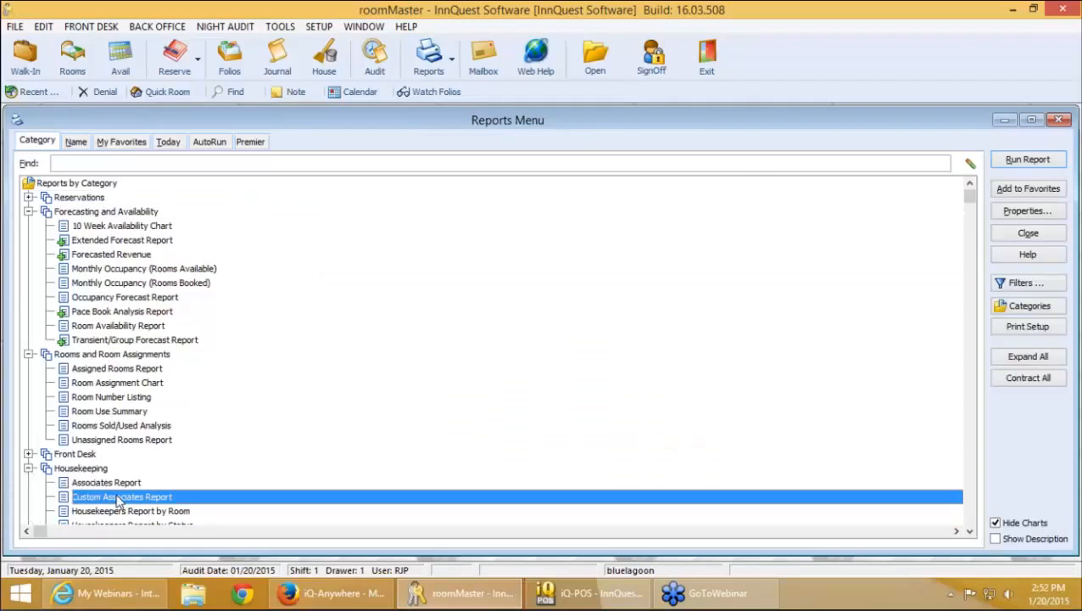
{"action": "left_click", "coordinate": [709, 344]}
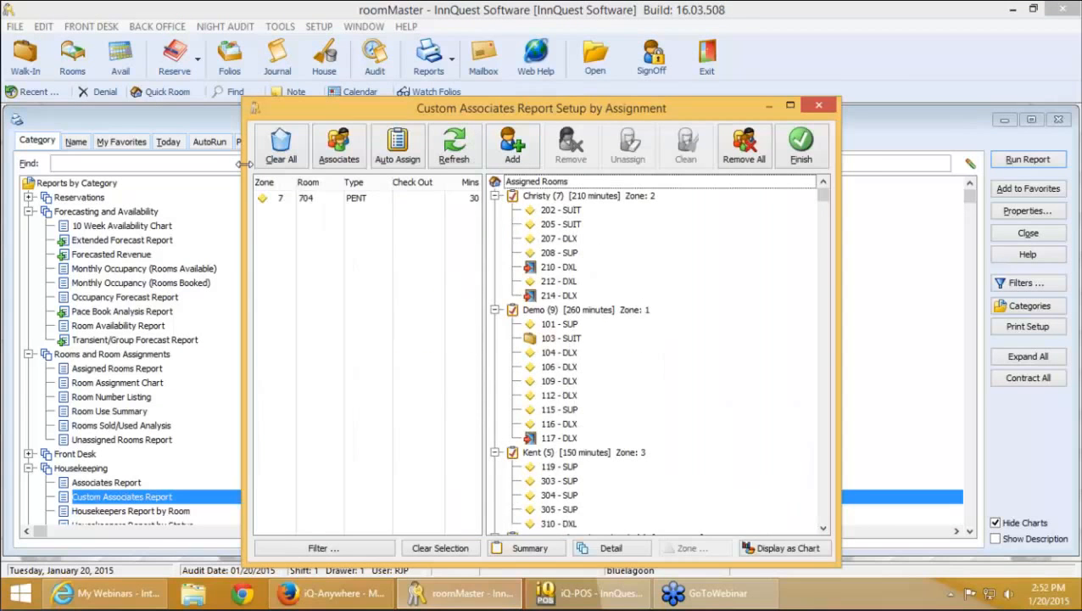
{"action": "left_click_drag", "start_coordinate": [225, 165], "coordinate": [2, 146]}
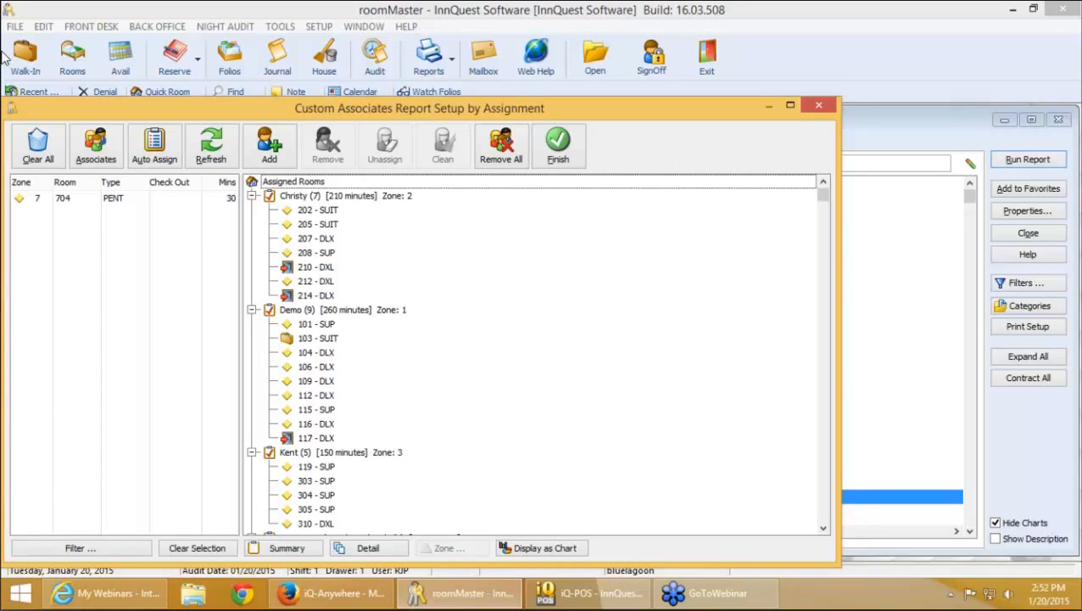
Check the Demo associate's sign-on initials (MGR), cancel, and return to iQ-Anywhere
{"action": "left_click", "coordinate": [105, 158]}
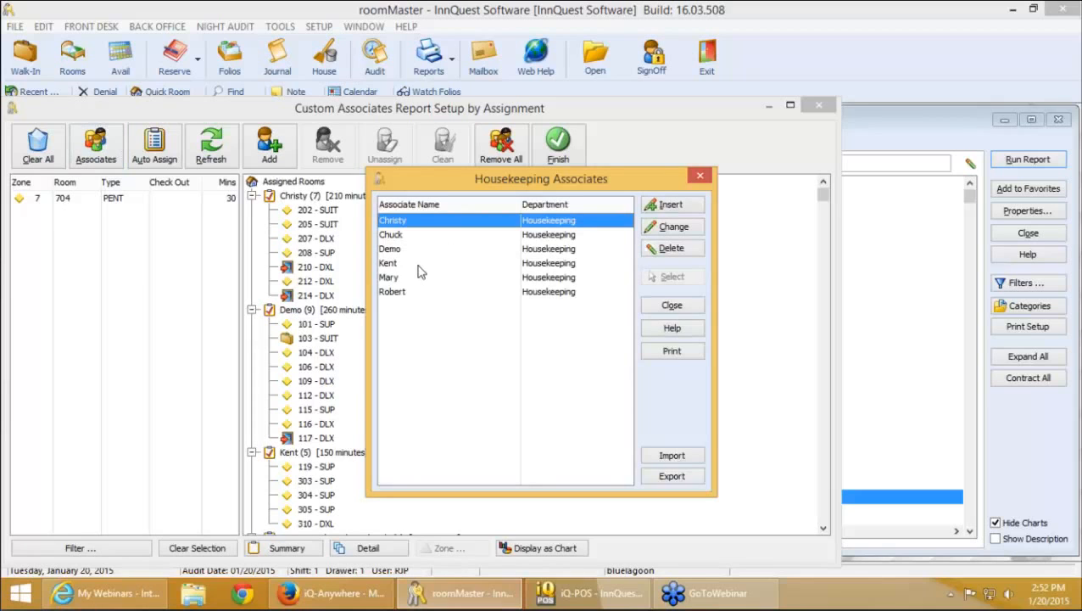
{"action": "double_click", "coordinate": [412, 251]}
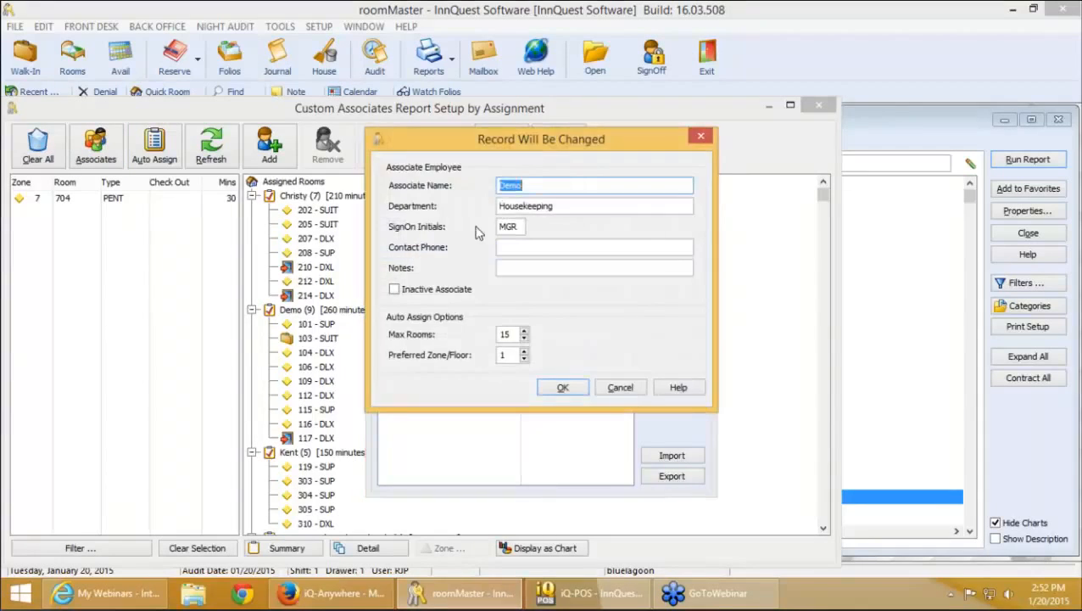
{"action": "double_click", "coordinate": [509, 228]}
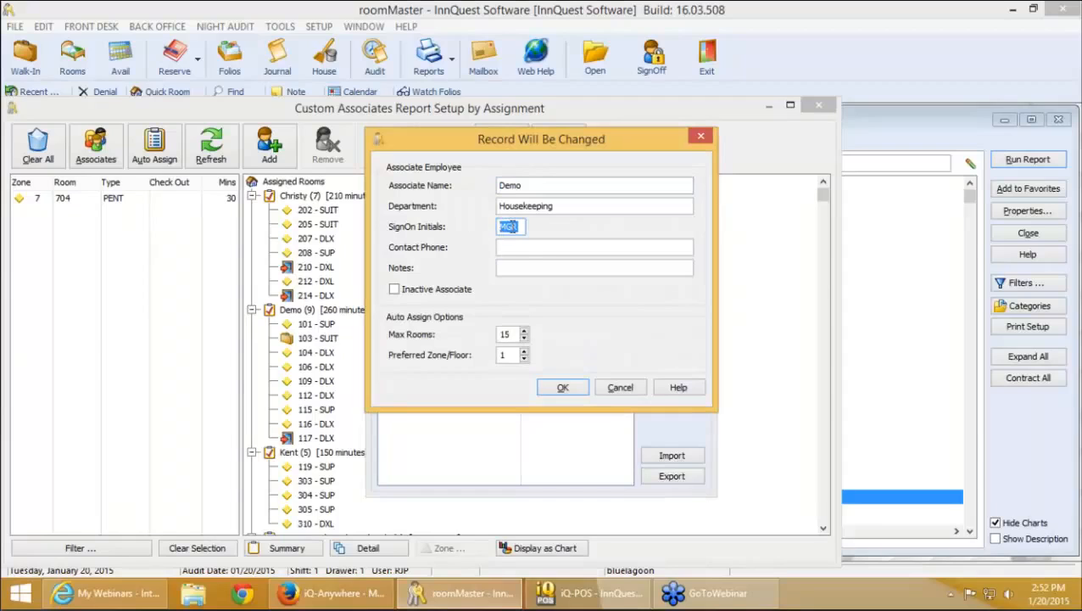
{"action": "left_click", "coordinate": [617, 395]}
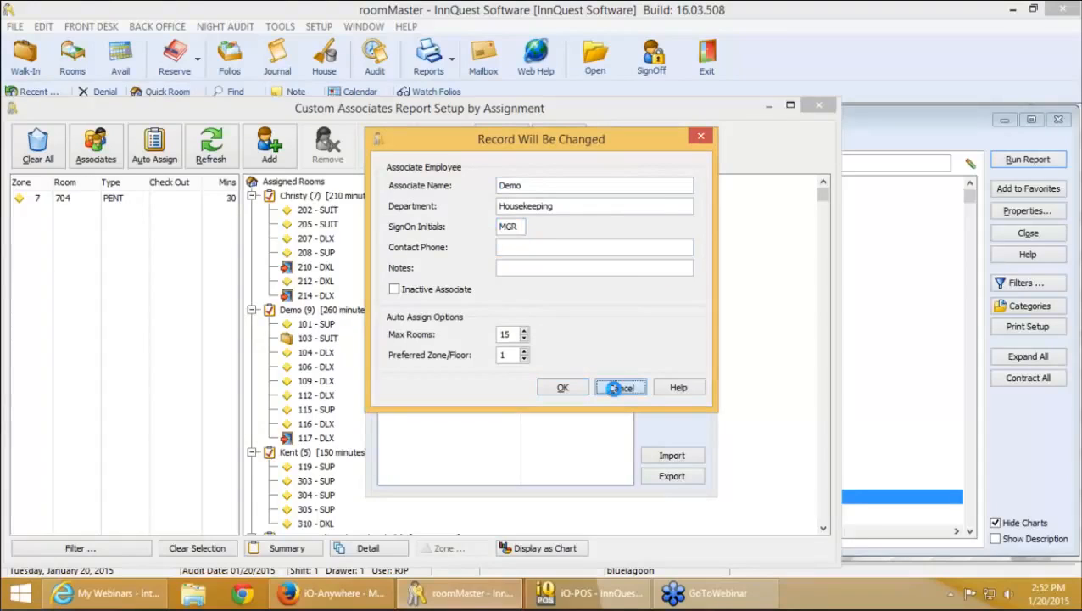
{"action": "left_click", "coordinate": [335, 593]}
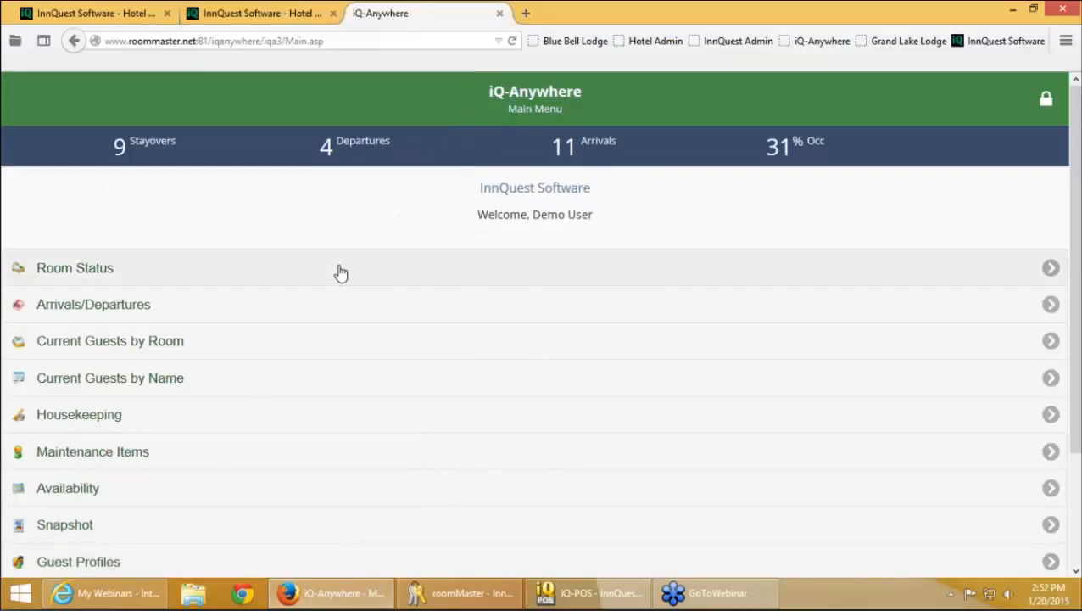
Open Housekeeping in iQ-Anywhere, close roomMaster's associates list, and view the housekeeper's rooms
{"action": "scroll", "coordinate": [341, 272], "scroll_direction": "down", "scroll_amount": 2}
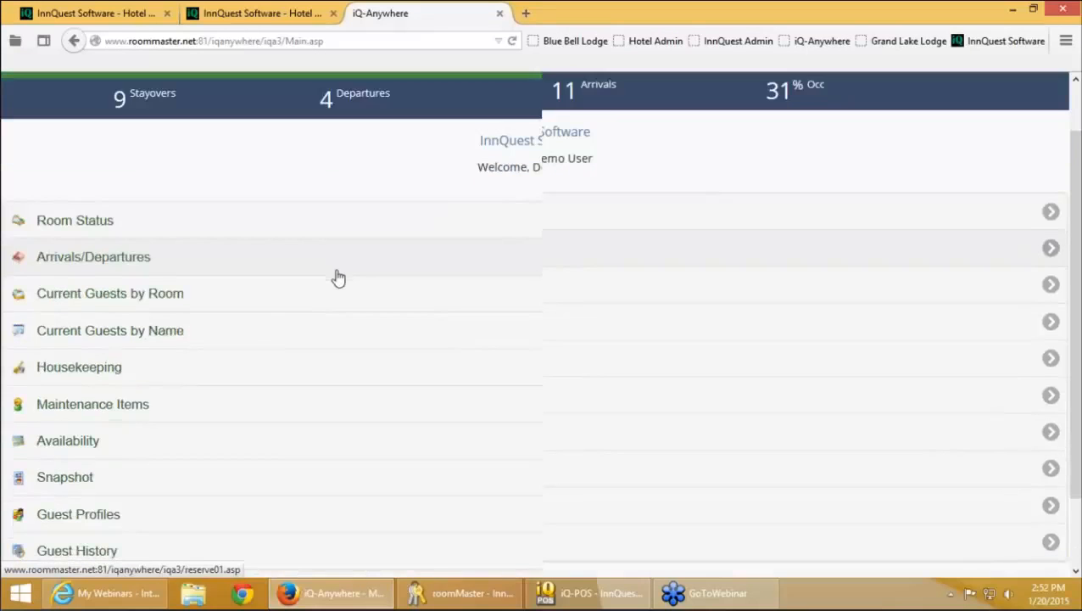
{"action": "left_click", "coordinate": [262, 324]}
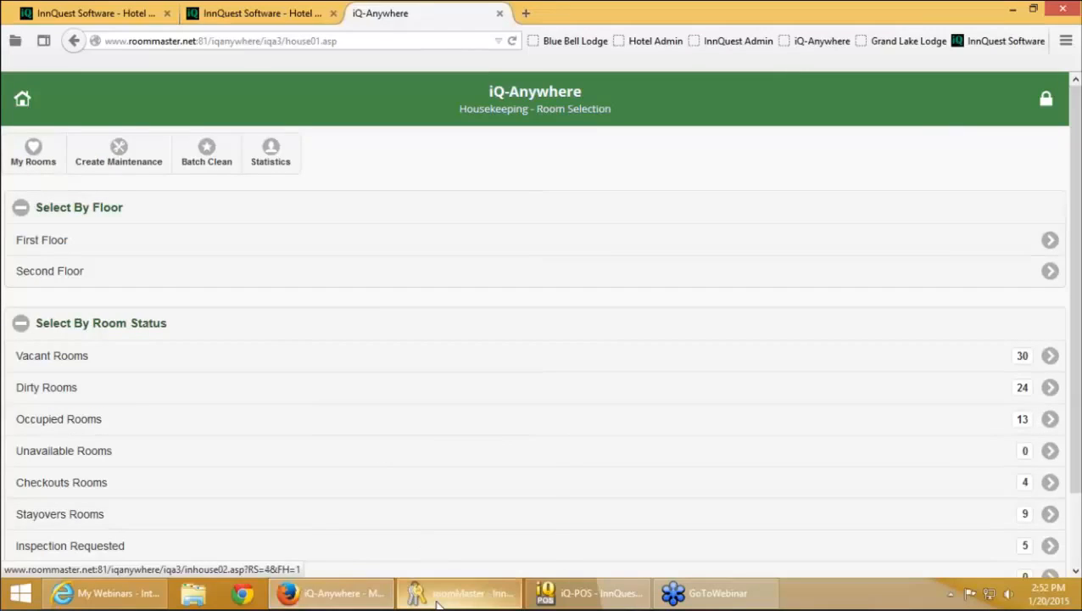
{"action": "mouse_move", "coordinate": [459, 600]}
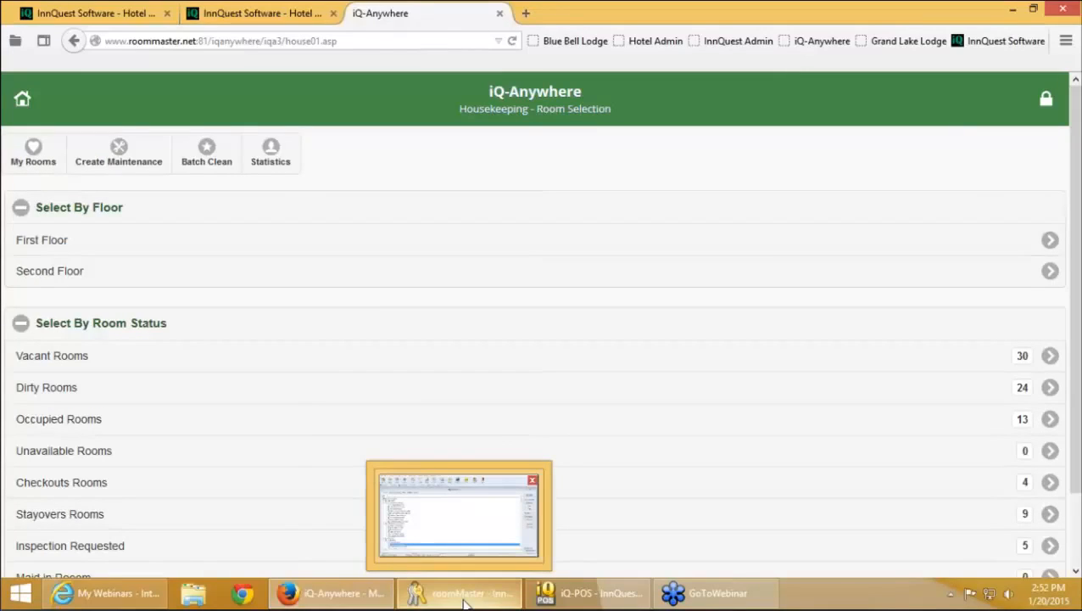
{"action": "left_click", "coordinate": [463, 598]}
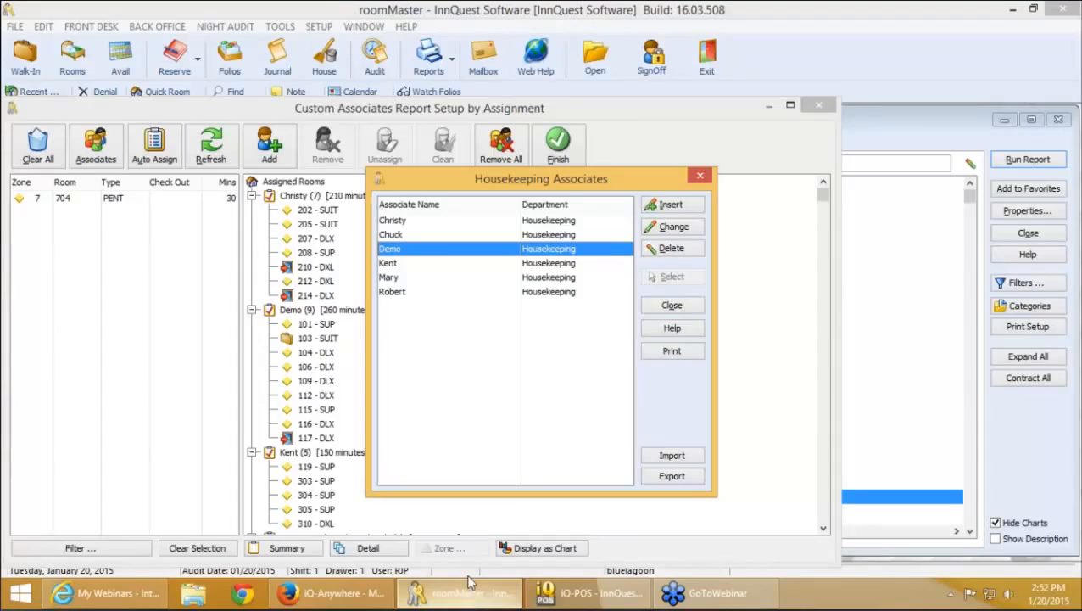
{"action": "left_click", "coordinate": [672, 306]}
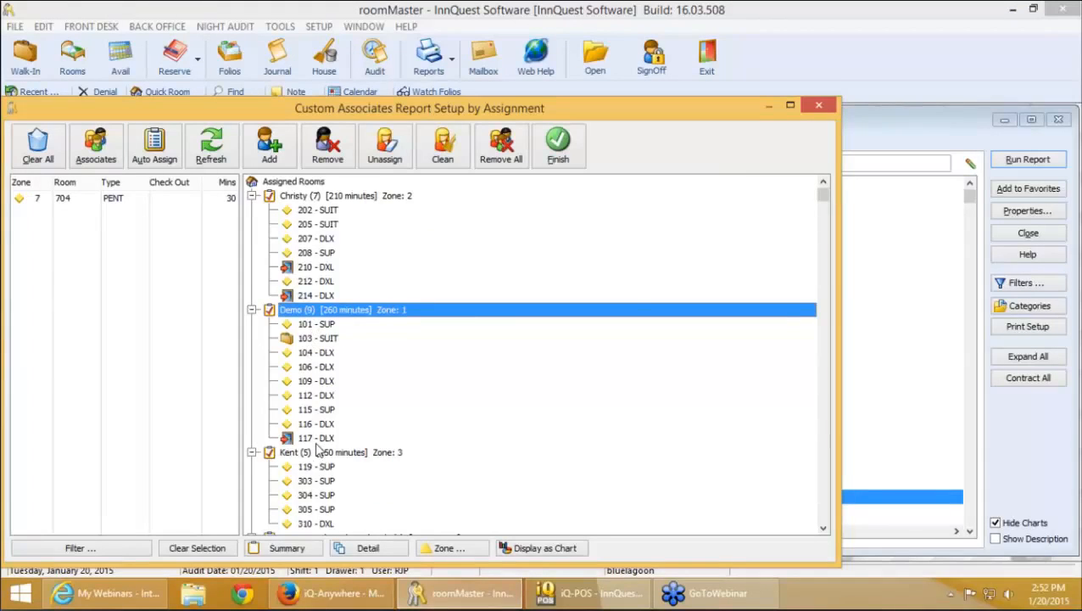
{"action": "left_click", "coordinate": [333, 593]}
{"action": "left_click", "coordinate": [34, 156]}
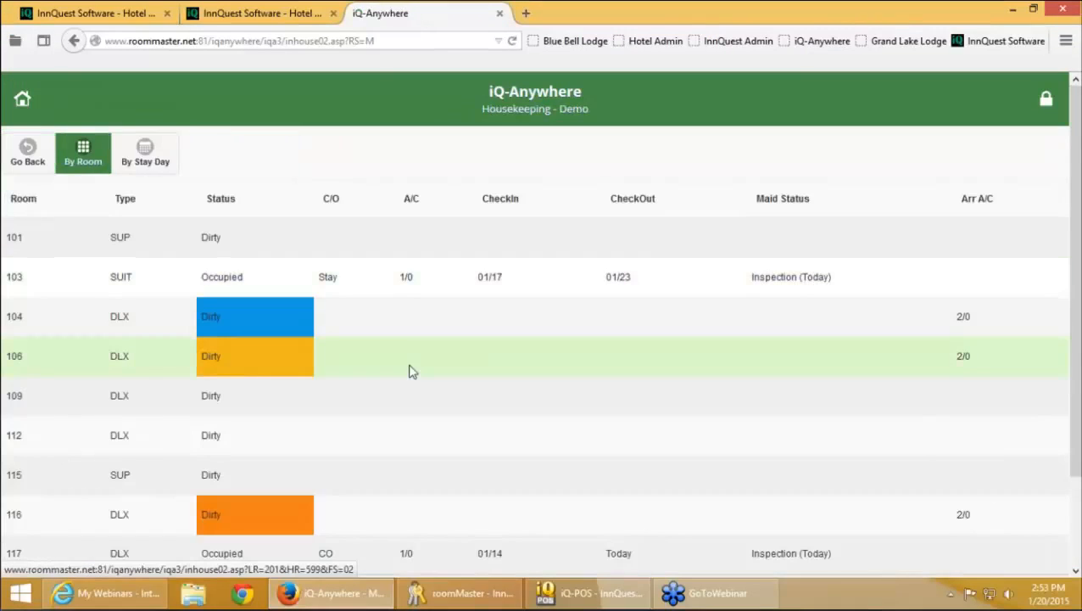
{"action": "scroll", "coordinate": [409, 371], "scroll_direction": "down", "scroll_amount": 2}
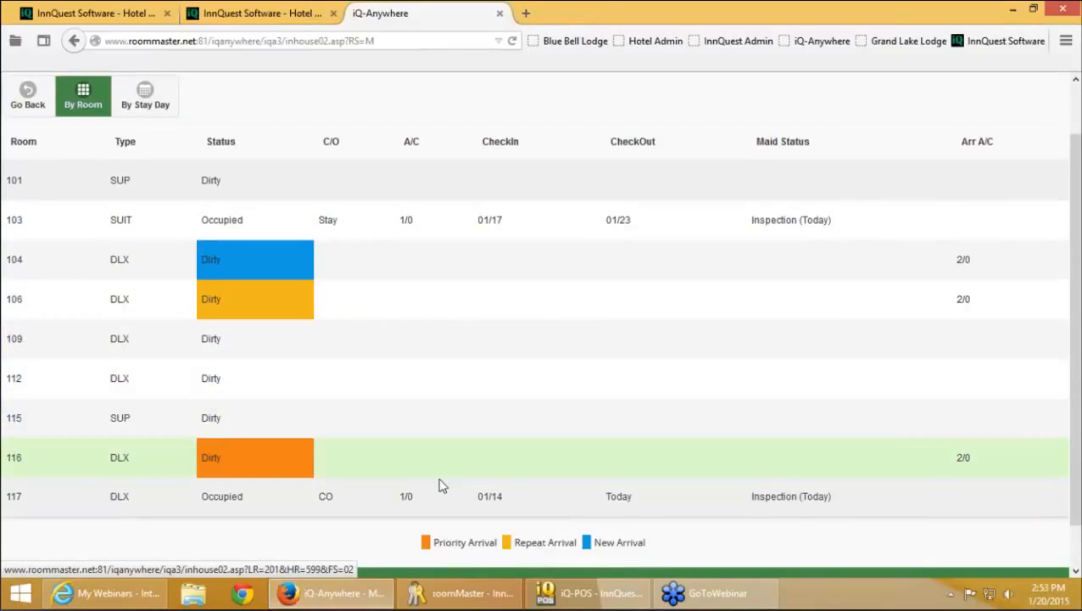
Assign room 704 PENT to the Demo housekeeper and confirm it appears in the room list
{"action": "left_click", "coordinate": [463, 593]}
{"action": "left_click", "coordinate": [310, 328]}
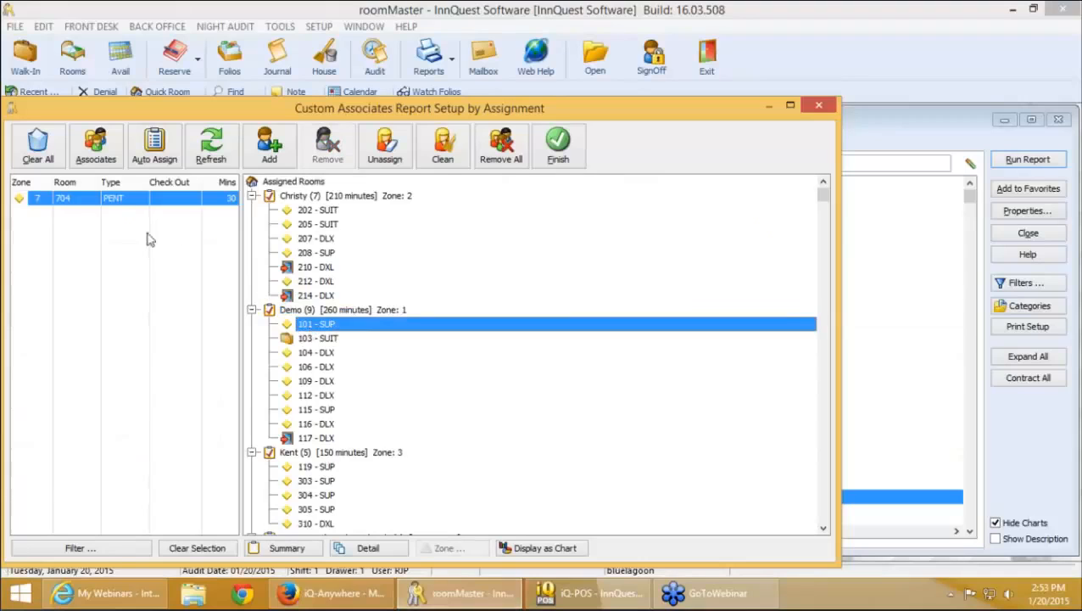
{"action": "left_click_drag", "start_coordinate": [85, 203], "coordinate": [341, 375]}
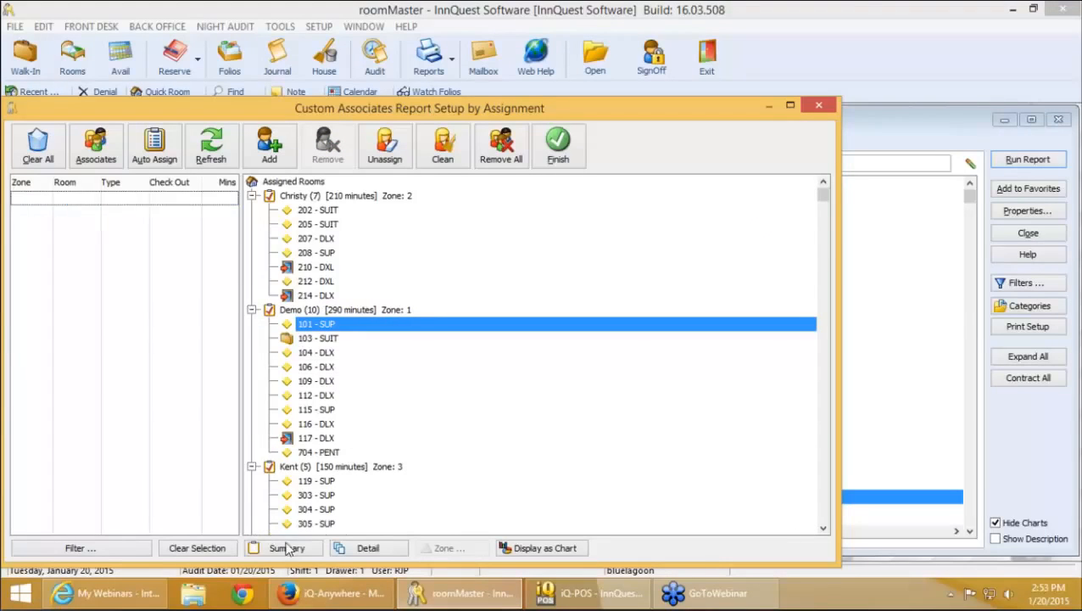
{"action": "left_click", "coordinate": [319, 594]}
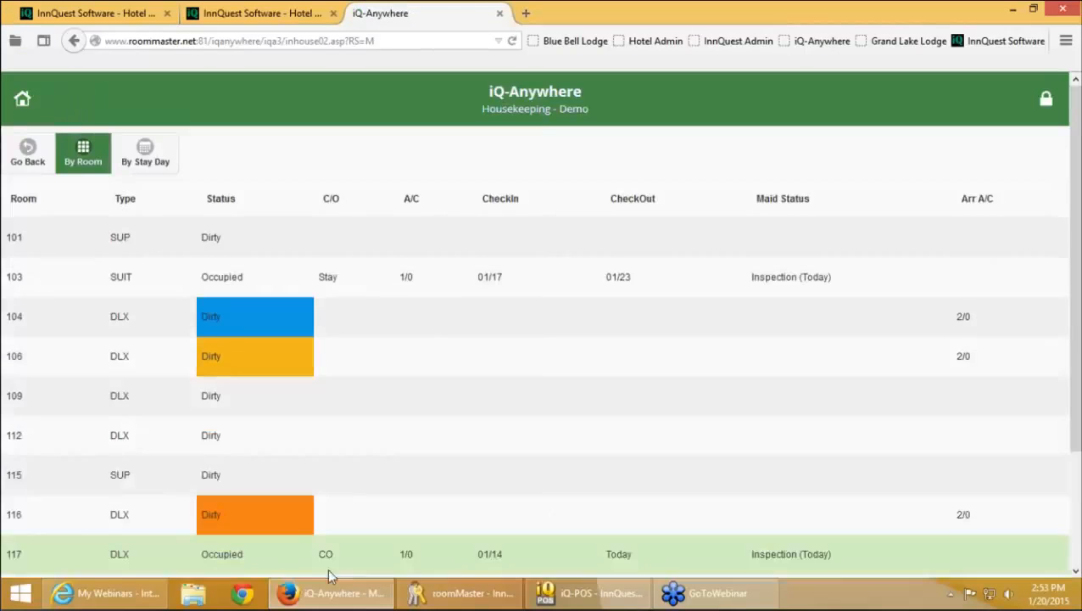
{"action": "scroll", "coordinate": [389, 453], "scroll_direction": "down", "scroll_amount": 3}
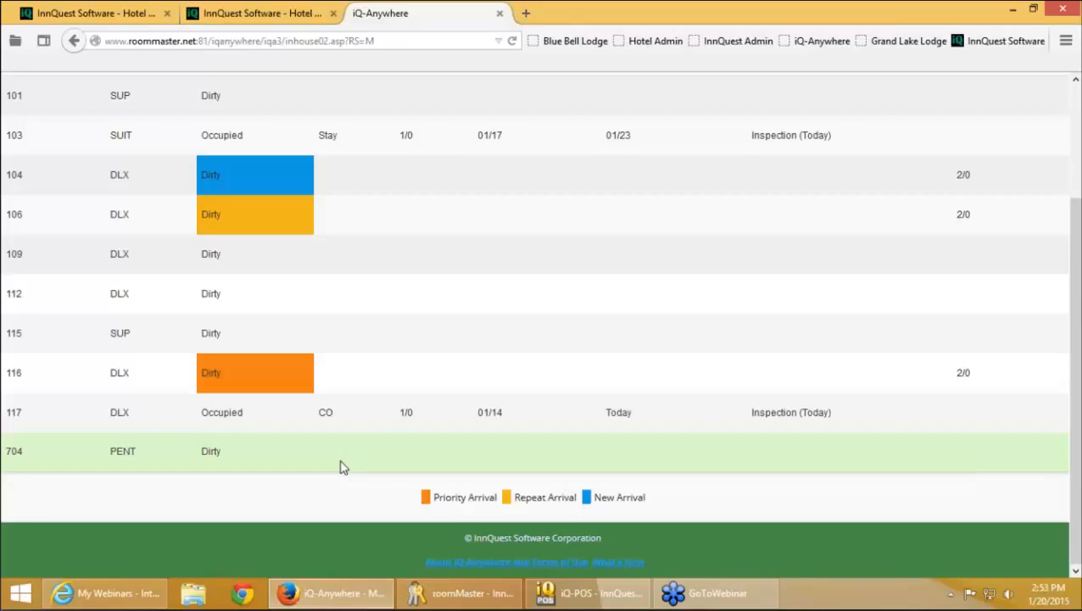
{"action": "scroll", "coordinate": [469, 476], "scroll_direction": "up", "scroll_amount": 3}
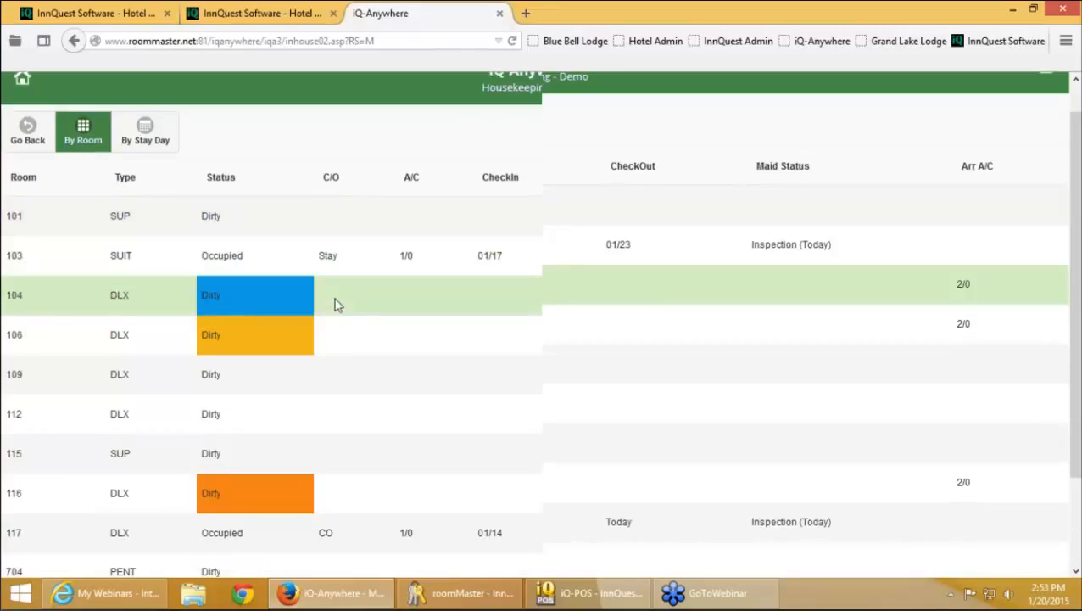
Go back from the housekeeper's room list to the iQ-Anywhere Main Menu
{"action": "left_click", "coordinate": [29, 158]}
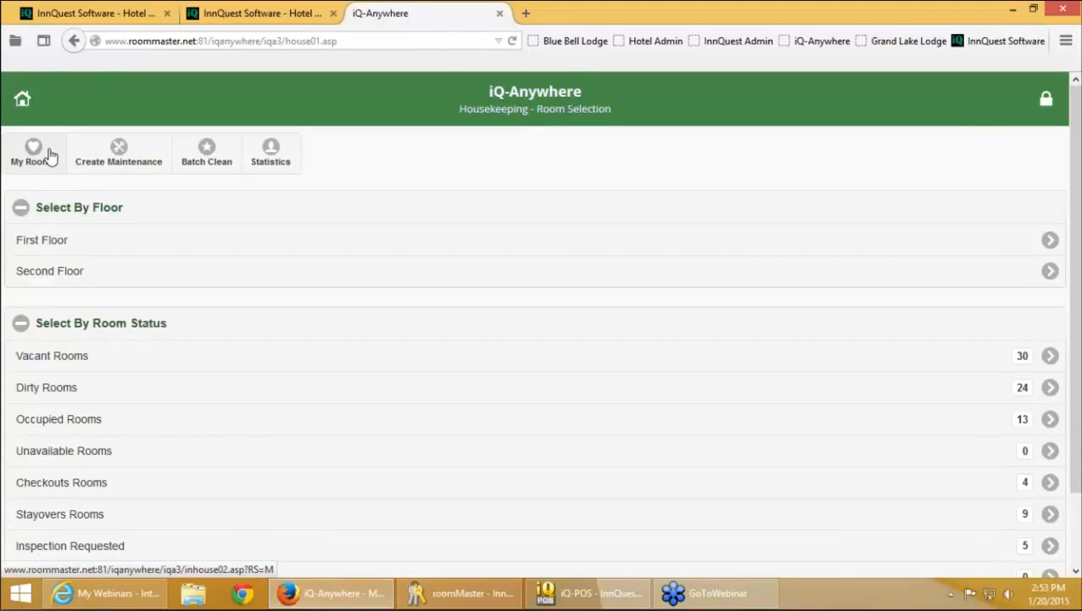
{"action": "key", "text": "XF86AudioLowerVolume"}
{"action": "left_click", "coordinate": [23, 100]}
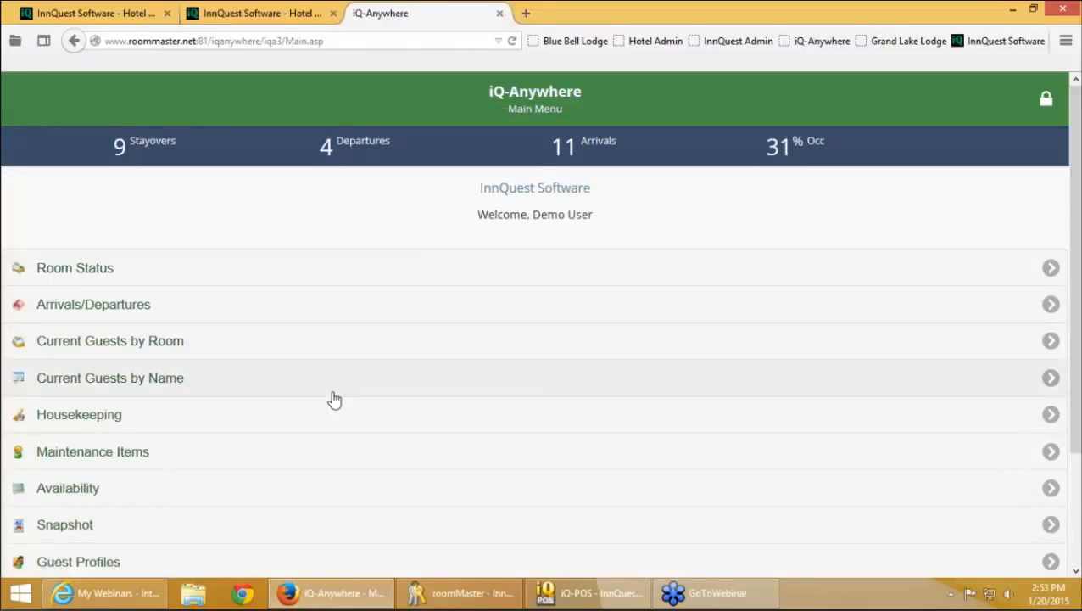
{"action": "scroll", "coordinate": [334, 399], "scroll_direction": "down", "scroll_amount": 2}
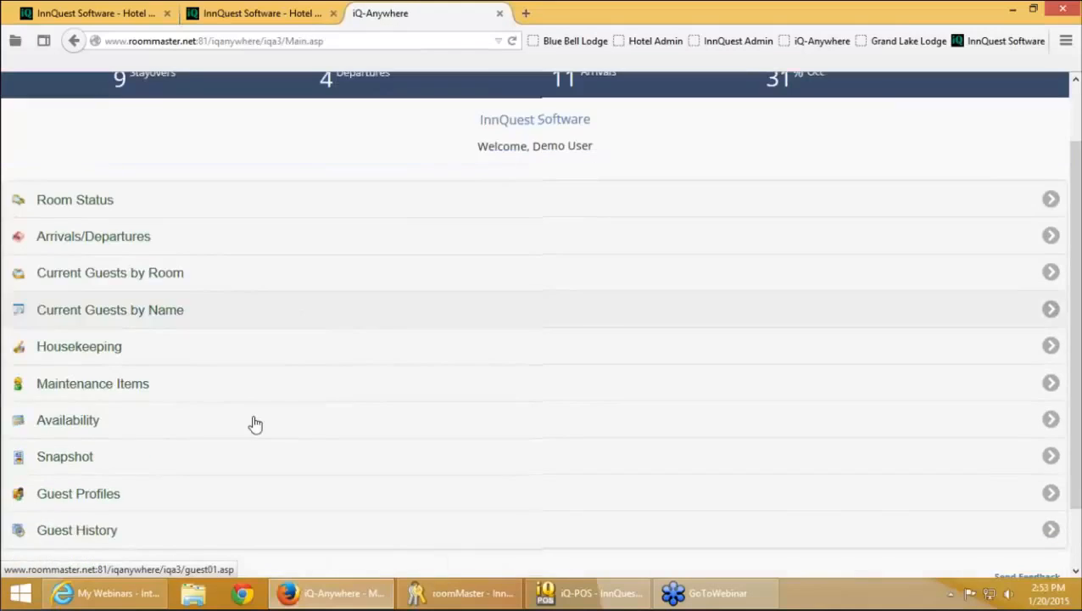
Show room availability at Standard Daily Rate for 3 adults
{"action": "left_click", "coordinate": [256, 424]}
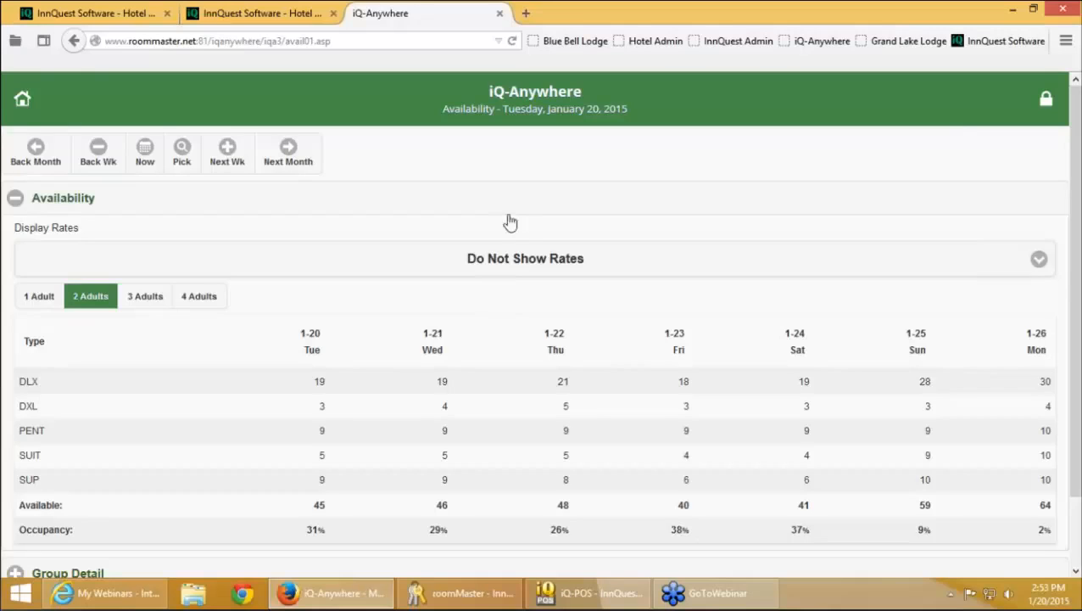
{"action": "left_click", "coordinate": [582, 259]}
{"action": "left_click", "coordinate": [154, 349]}
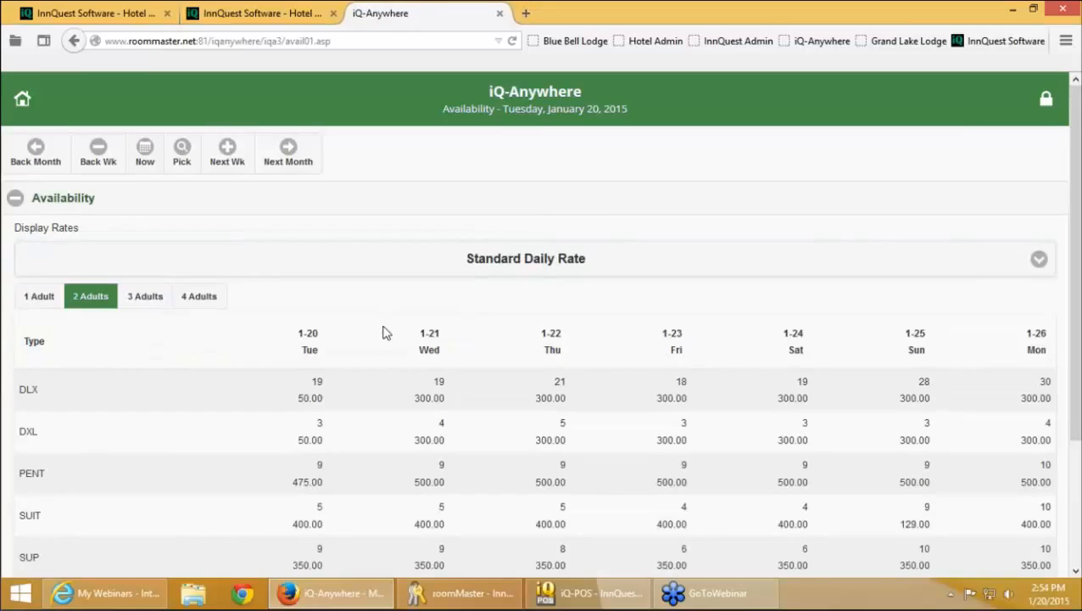
{"action": "scroll", "coordinate": [382, 333], "scroll_direction": "down", "scroll_amount": 1}
{"action": "scroll", "coordinate": [383, 332], "scroll_direction": "down", "scroll_amount": 2}
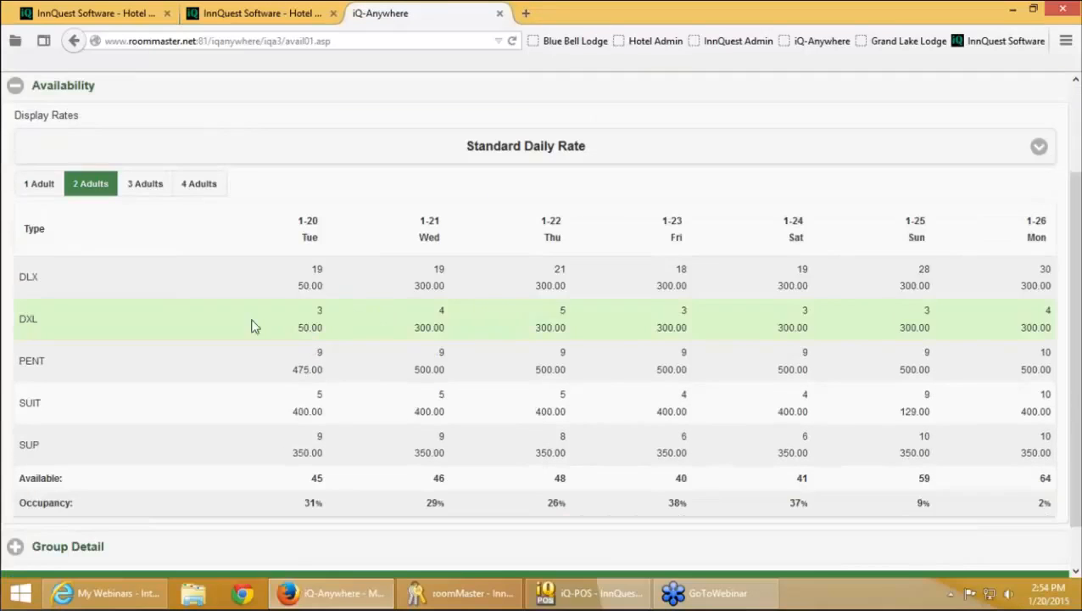
{"action": "left_click", "coordinate": [150, 188]}
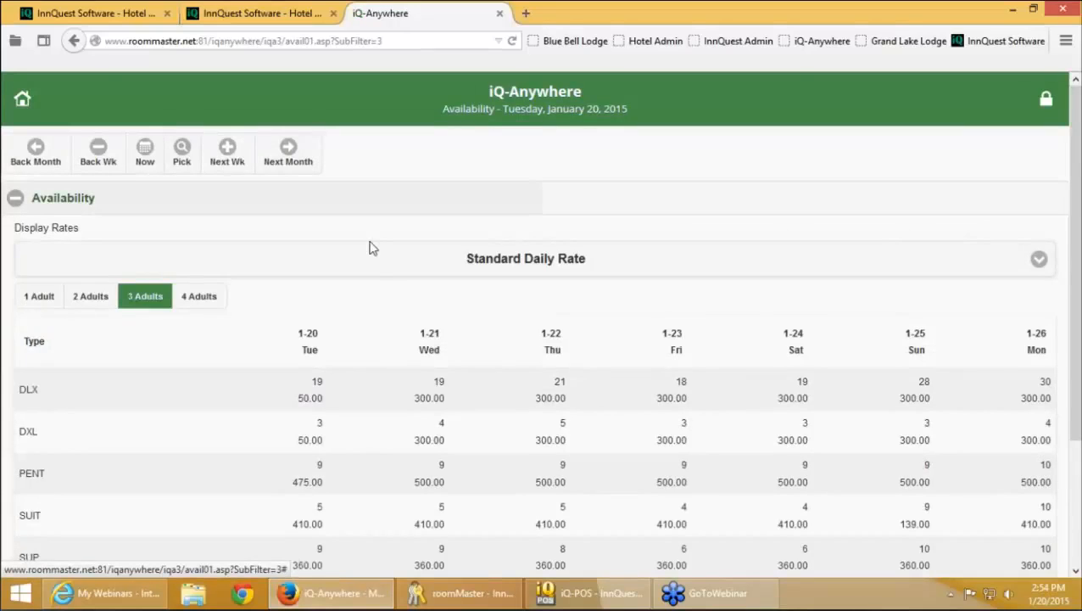
View the PENT room type availability breakdown, then return to the availability grid
{"action": "scroll", "coordinate": [372, 246], "scroll_direction": "down", "scroll_amount": 1}
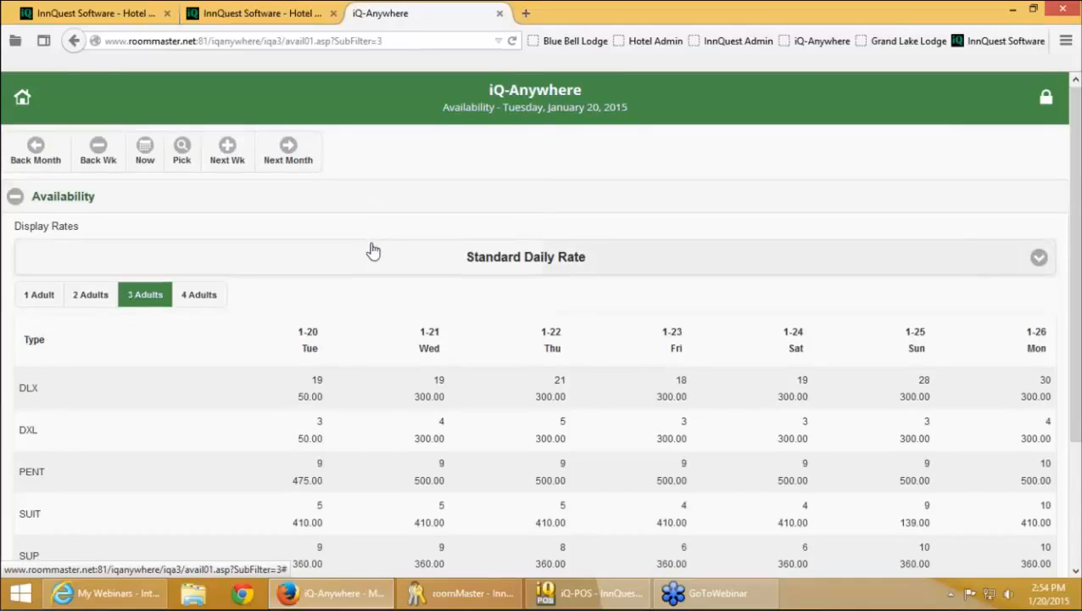
{"action": "scroll", "coordinate": [384, 283], "scroll_direction": "down", "scroll_amount": 2}
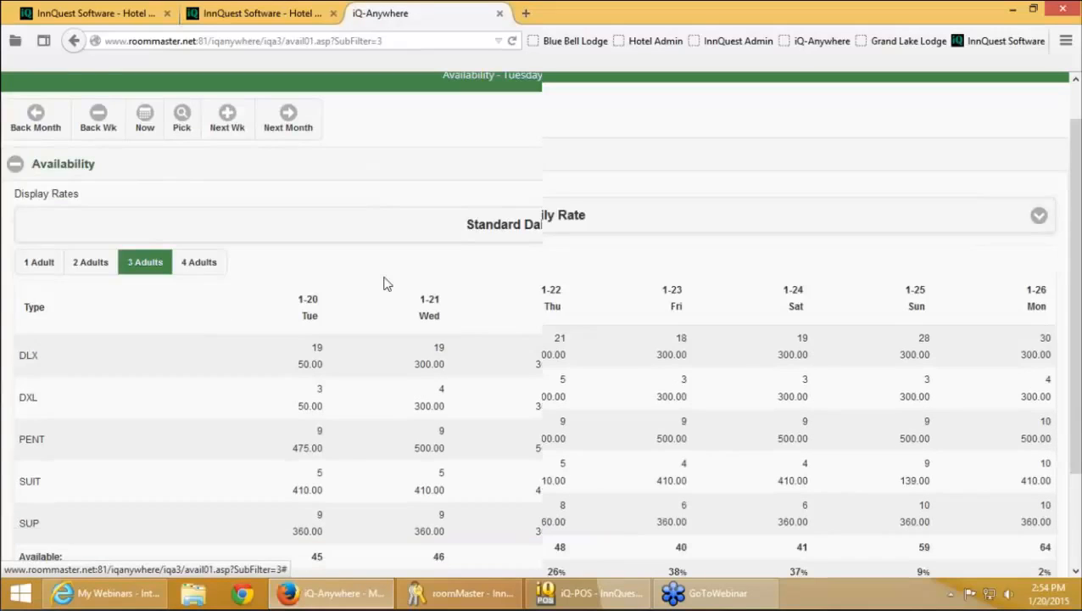
{"action": "scroll", "coordinate": [385, 280], "scroll_direction": "down", "scroll_amount": 1}
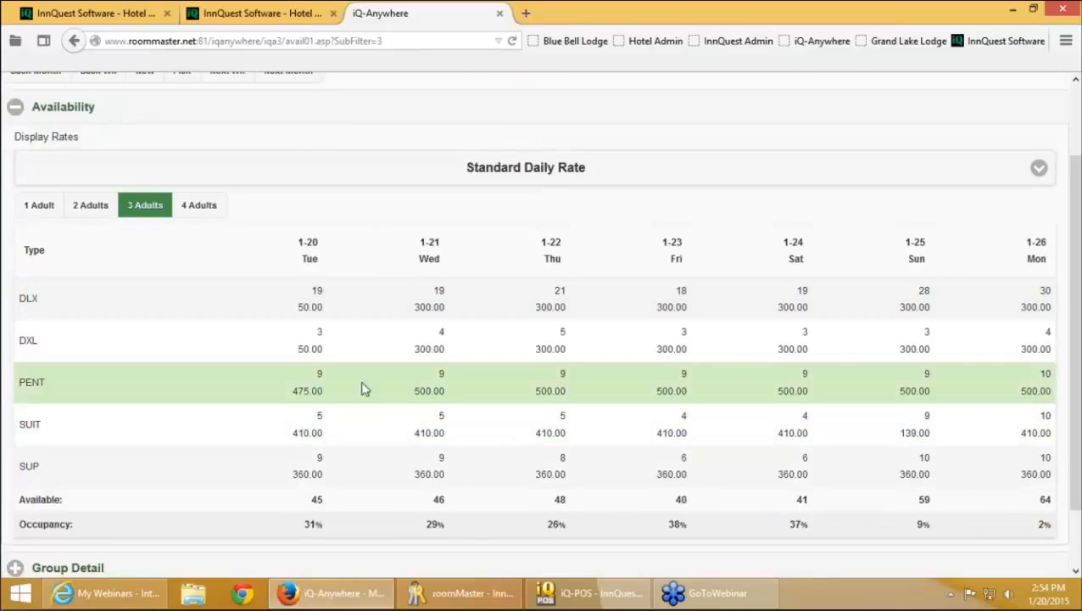
{"action": "left_click", "coordinate": [390, 397]}
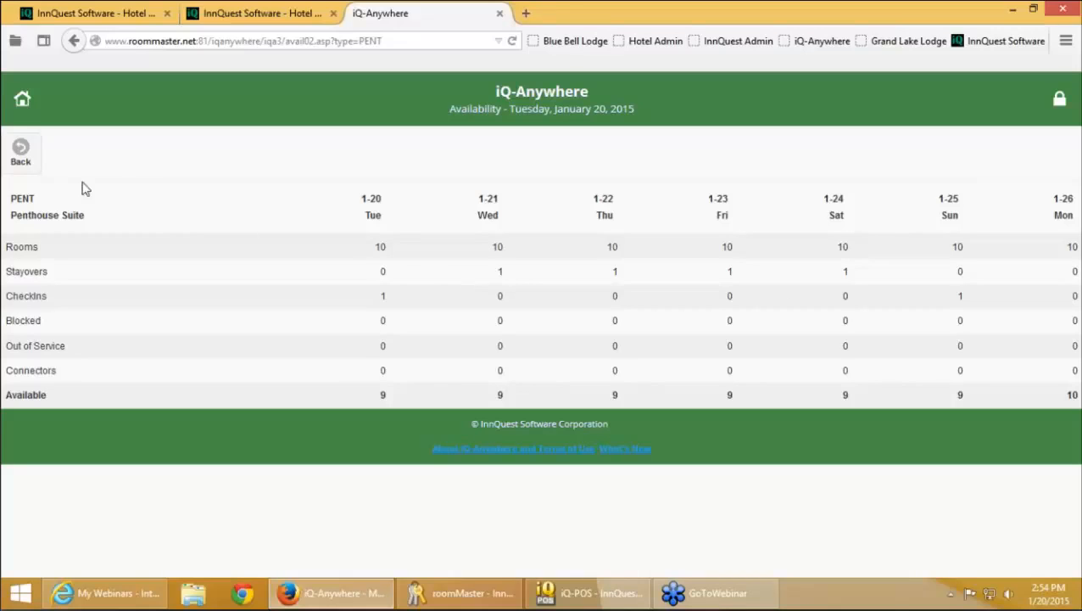
{"action": "left_click", "coordinate": [34, 167]}
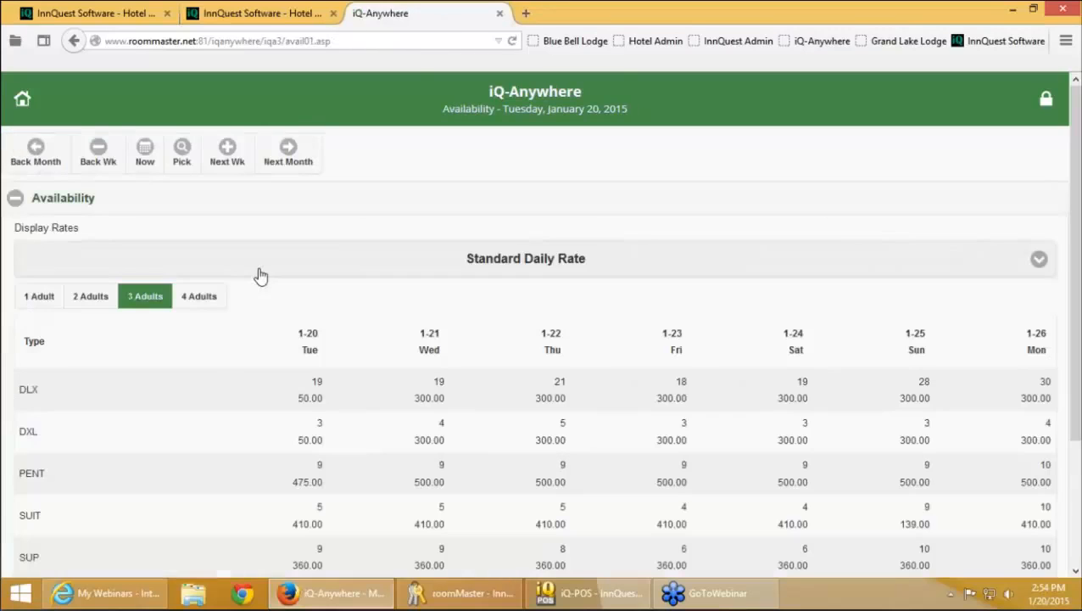
{"action": "scroll", "coordinate": [303, 304], "scroll_direction": "down", "scroll_amount": 1}
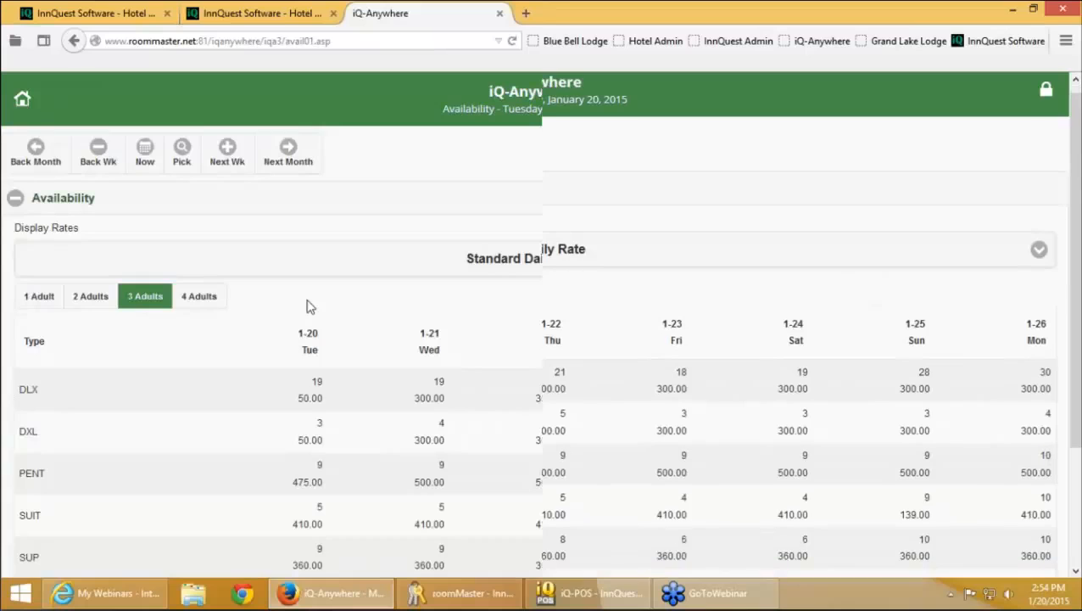
{"action": "scroll", "coordinate": [313, 314], "scroll_direction": "down", "scroll_amount": 2}
{"action": "scroll", "coordinate": [326, 506], "scroll_direction": "down", "scroll_amount": 2}
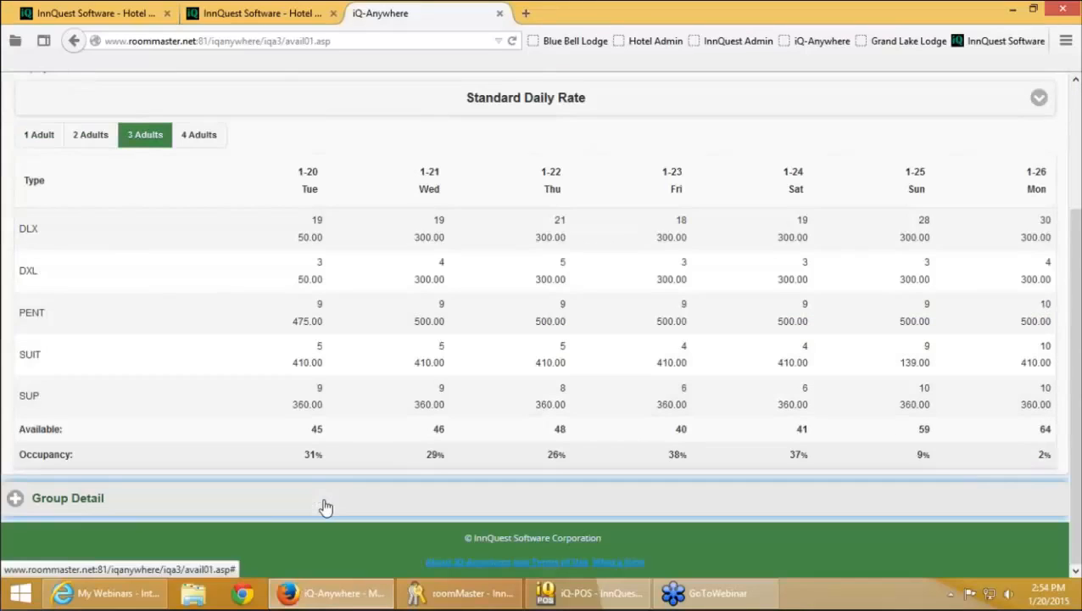
Expand Group Detail and open the SJWED wedding group's details
{"action": "left_click", "coordinate": [326, 507]}
{"action": "scroll", "coordinate": [356, 501], "scroll_direction": "down", "scroll_amount": 3}
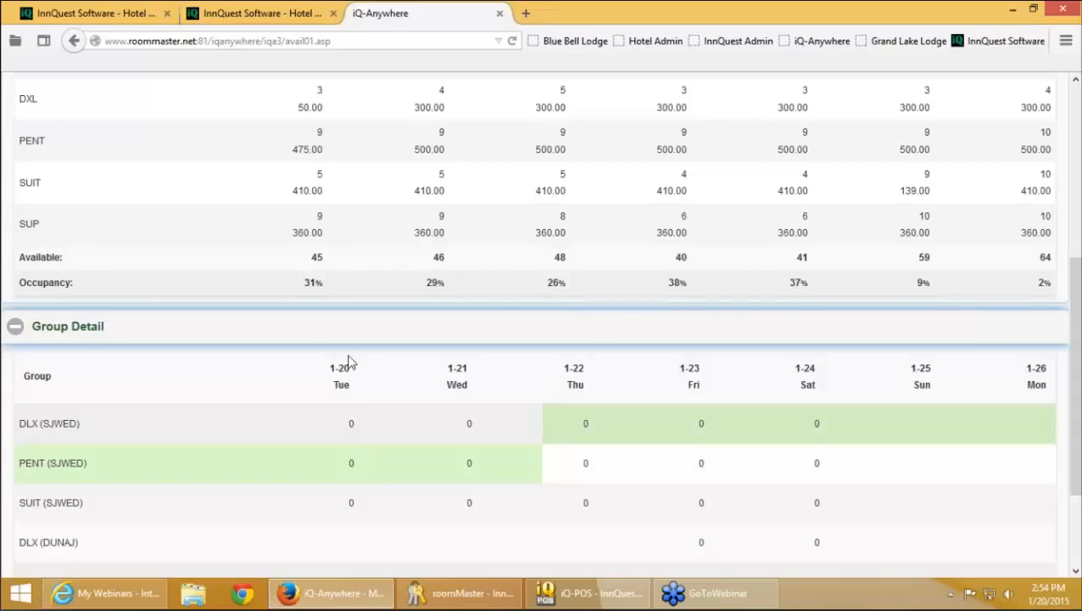
{"action": "scroll", "coordinate": [454, 382], "scroll_direction": "down", "scroll_amount": 1}
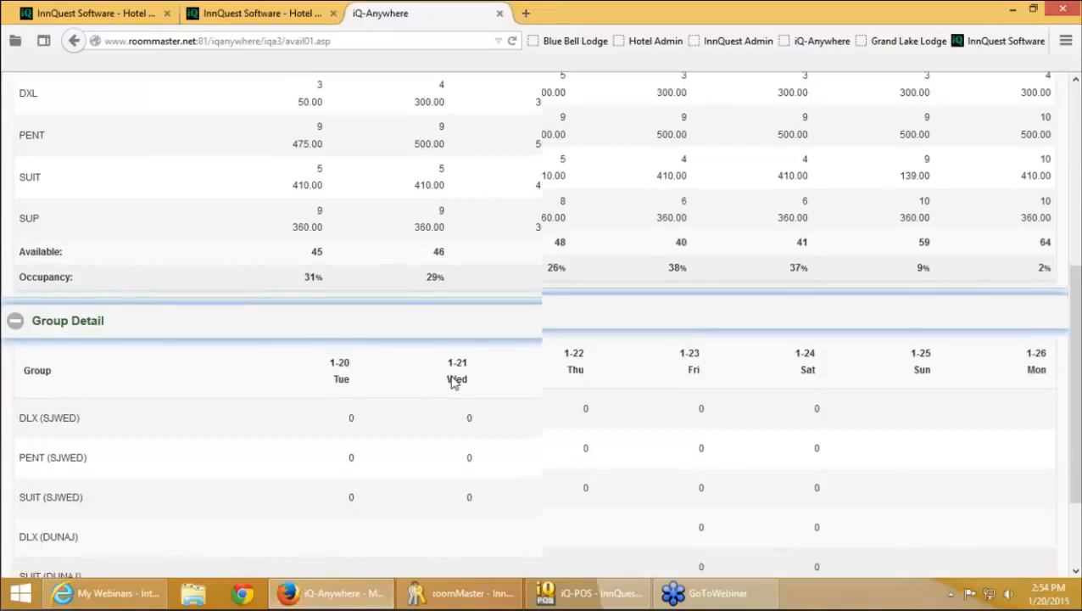
{"action": "scroll", "coordinate": [453, 382], "scroll_direction": "down", "scroll_amount": 2}
{"action": "left_click", "coordinate": [382, 292]}
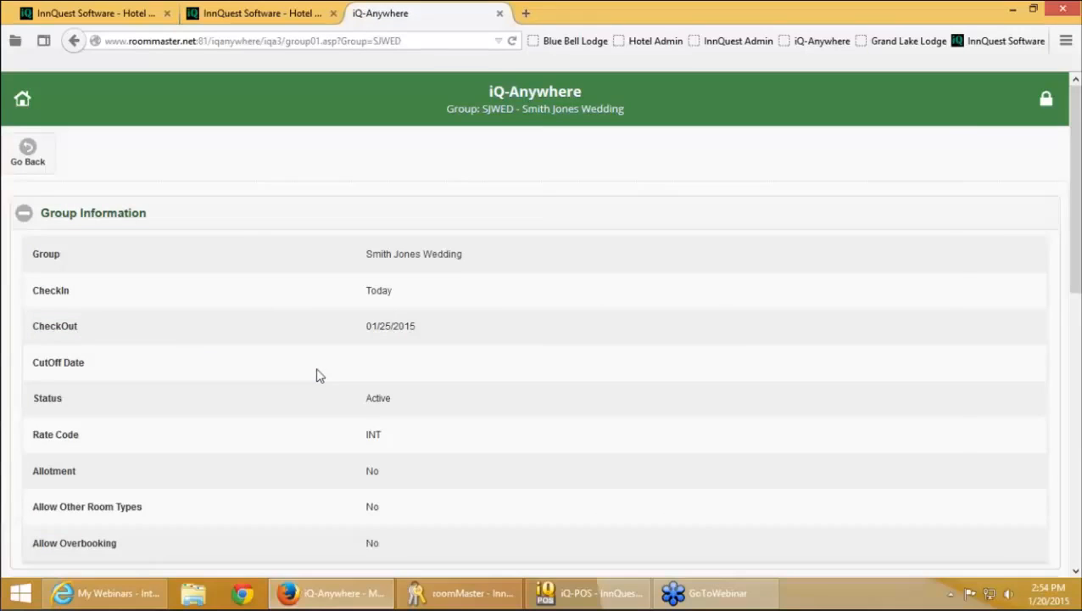
Open in-house guest reservation 7719 (01/20–01/25/2015, 5 nights) and review its details
{"action": "scroll", "coordinate": [317, 376], "scroll_direction": "down", "scroll_amount": 1}
{"action": "scroll", "coordinate": [317, 376], "scroll_direction": "down", "scroll_amount": 3}
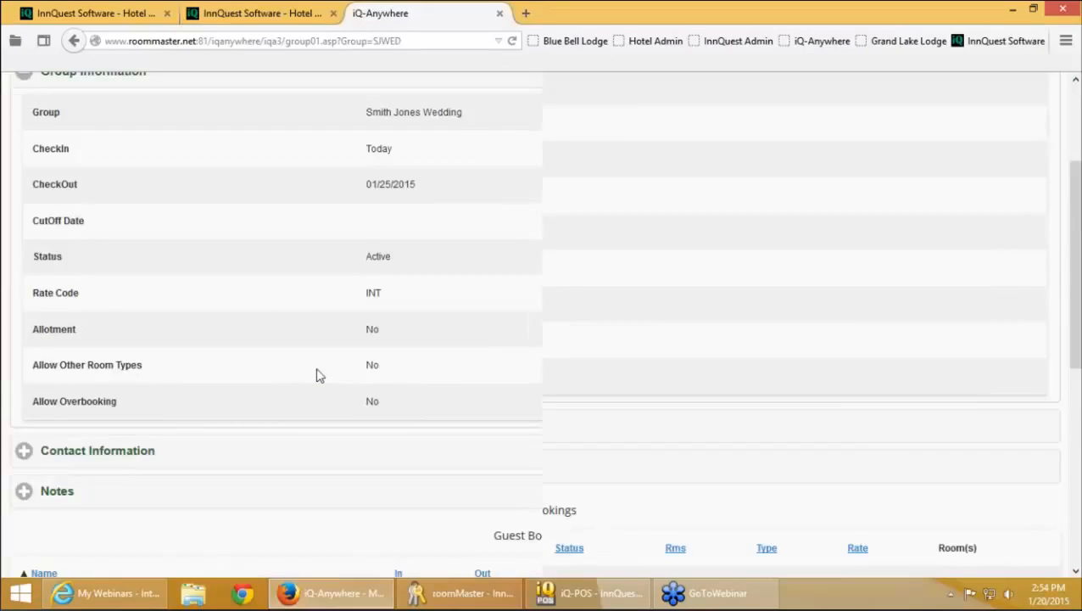
{"action": "scroll", "coordinate": [318, 373], "scroll_direction": "down", "scroll_amount": 5}
{"action": "scroll", "coordinate": [321, 370], "scroll_direction": "down", "scroll_amount": 6}
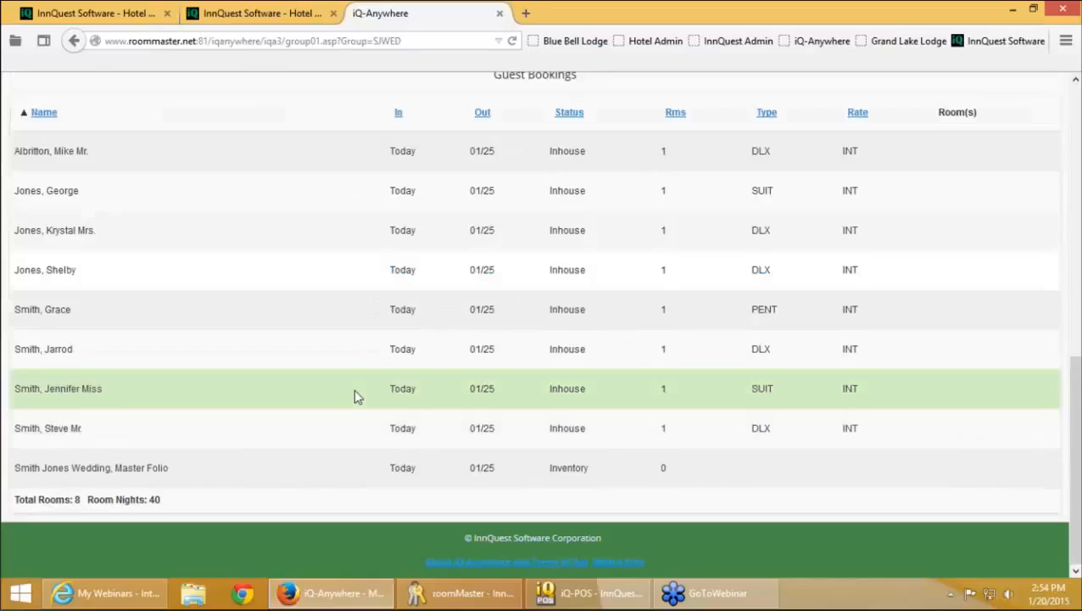
{"action": "left_click", "coordinate": [329, 273]}
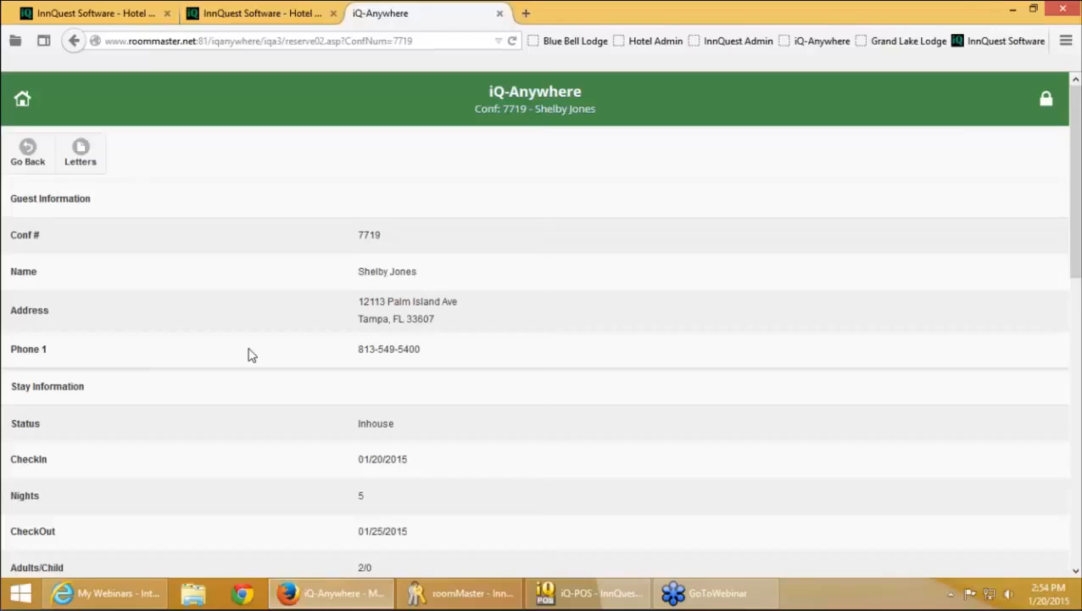
{"action": "scroll", "coordinate": [250, 354], "scroll_direction": "down", "scroll_amount": 5}
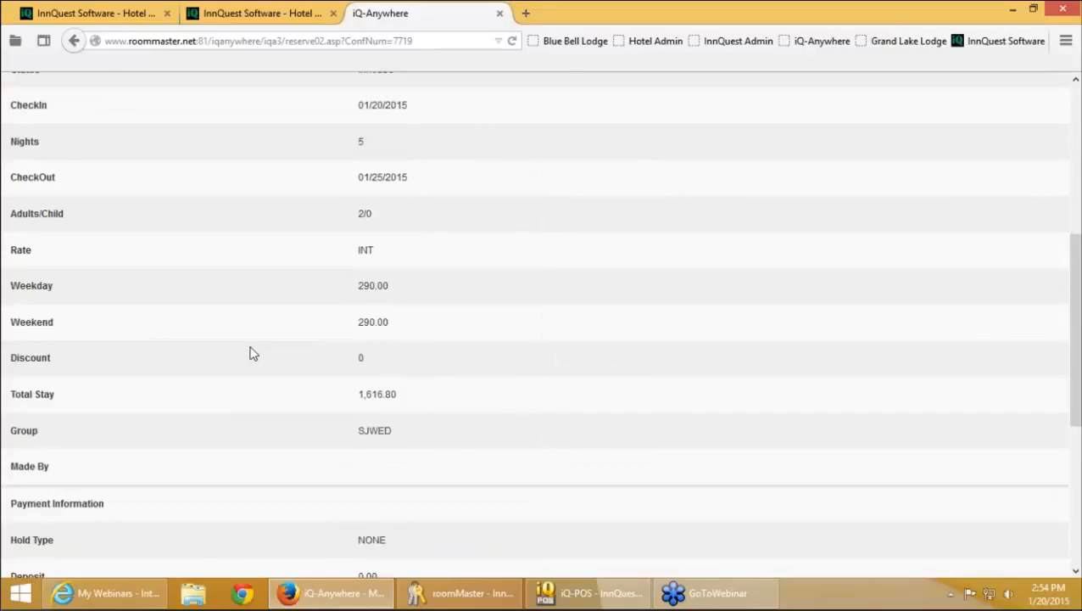
{"action": "scroll", "coordinate": [253, 355], "scroll_direction": "up", "scroll_amount": 3}
{"action": "scroll", "coordinate": [254, 357], "scroll_direction": "down", "scroll_amount": 7}
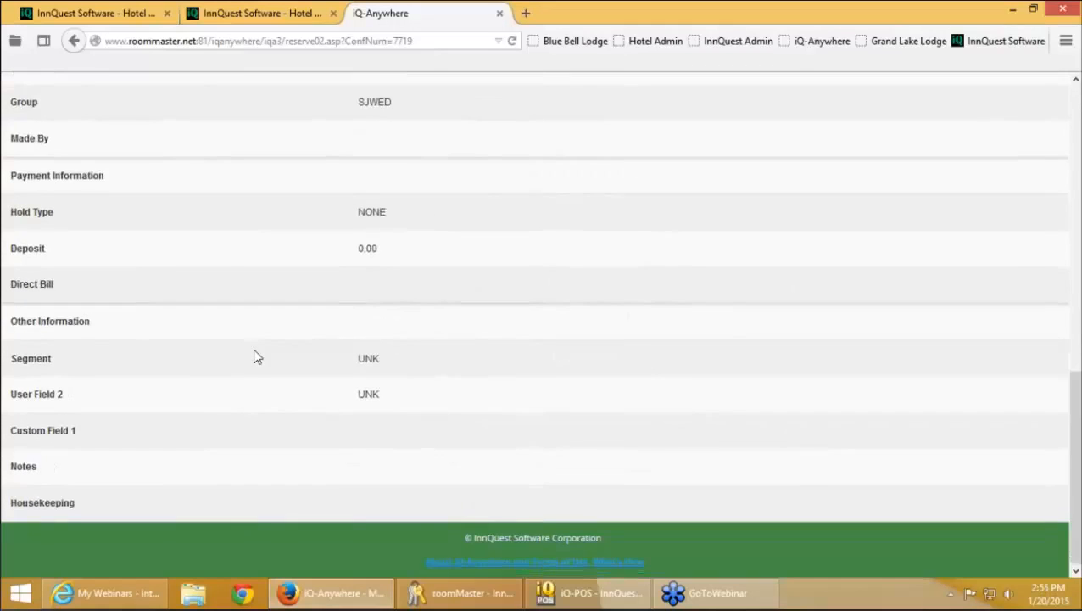
{"action": "scroll", "coordinate": [257, 357], "scroll_direction": "up", "scroll_amount": 1}
{"action": "scroll", "coordinate": [256, 356], "scroll_direction": "up", "scroll_amount": 10}
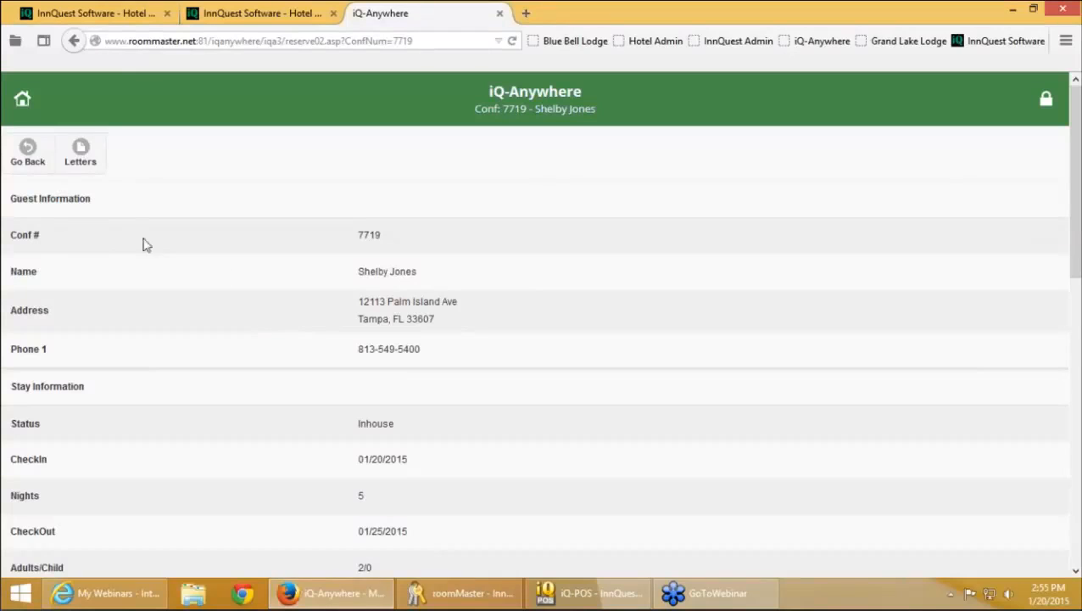
From the wedding group page, show availability for July 2015, then return to the Main Menu
{"action": "left_click", "coordinate": [24, 166]}
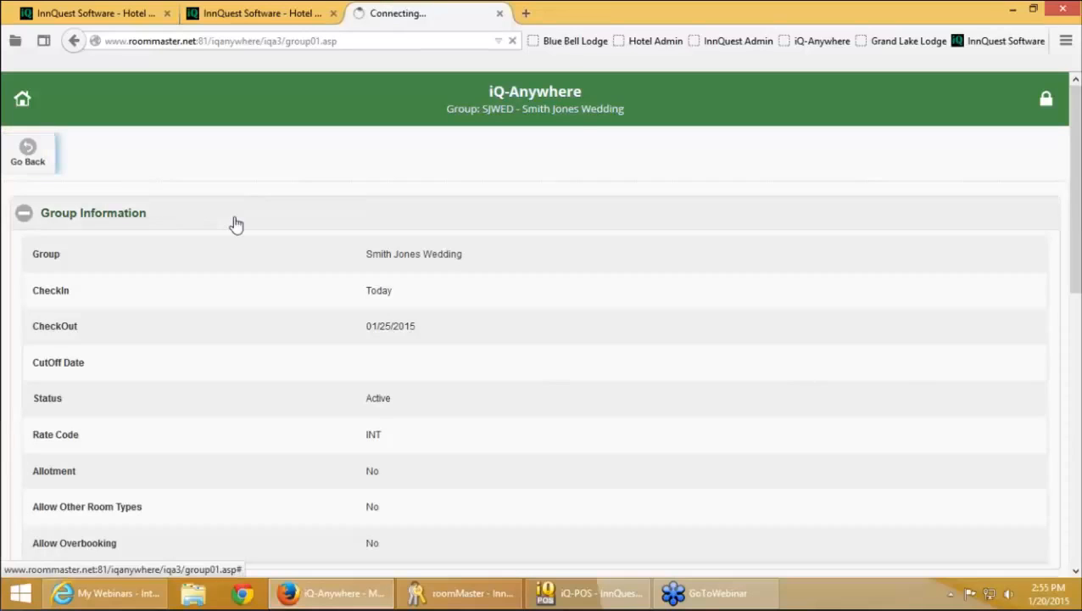
{"action": "scroll", "coordinate": [229, 513], "scroll_direction": "down", "scroll_amount": 4}
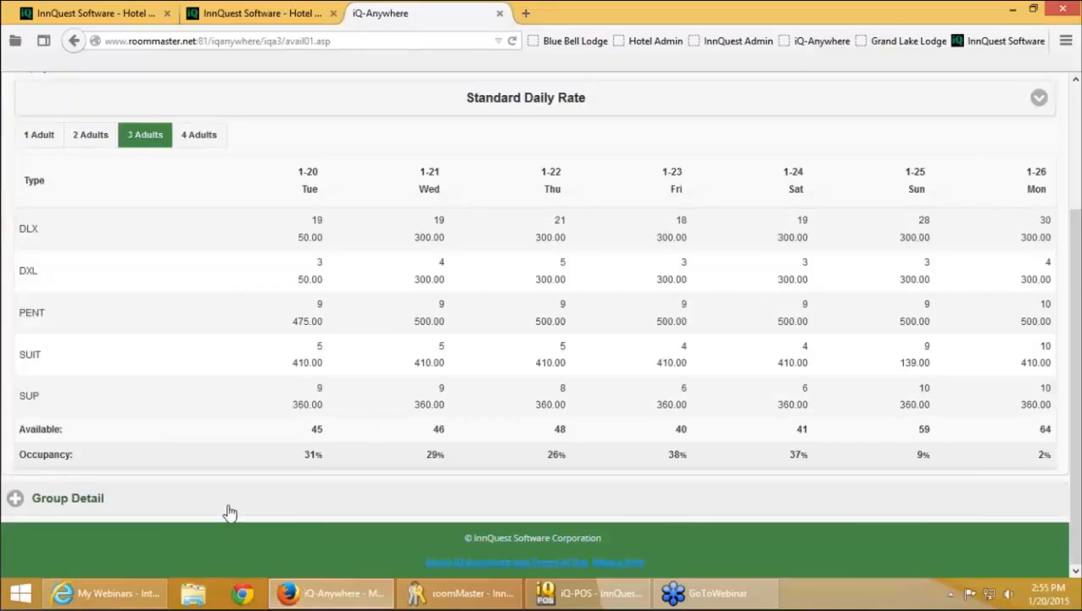
{"action": "left_click", "coordinate": [229, 512]}
{"action": "scroll", "coordinate": [290, 223], "scroll_direction": "up", "scroll_amount": 10}
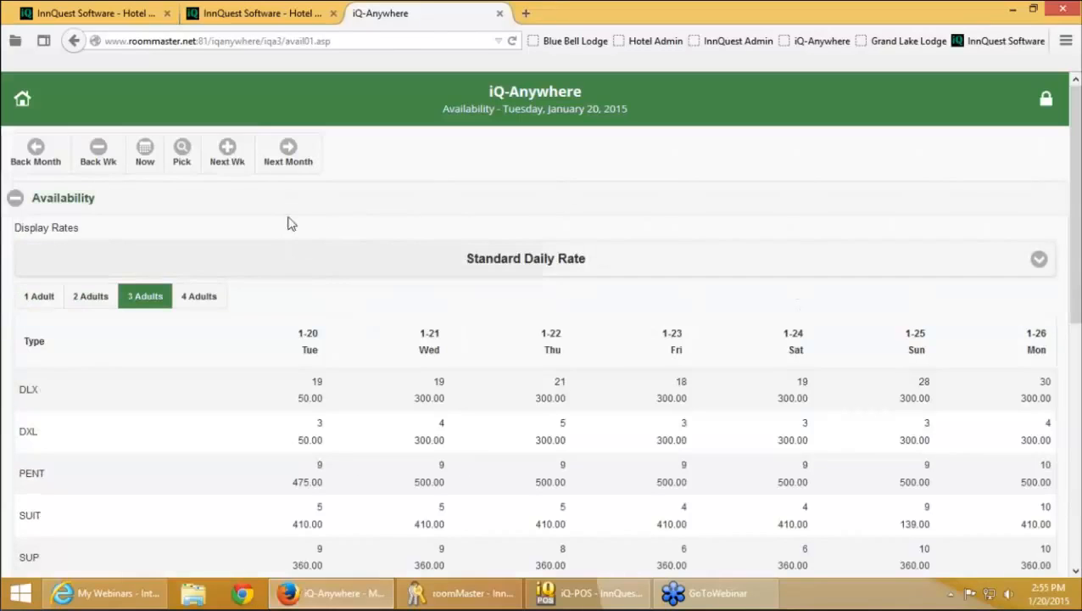
{"action": "left_click", "coordinate": [182, 157]}
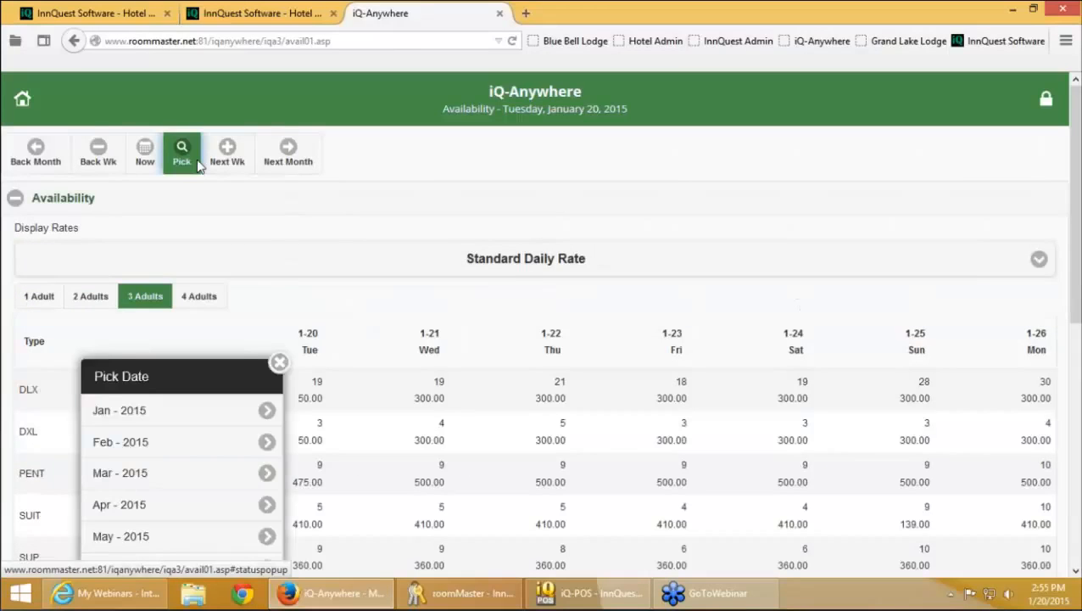
{"action": "left_click", "coordinate": [270, 337]}
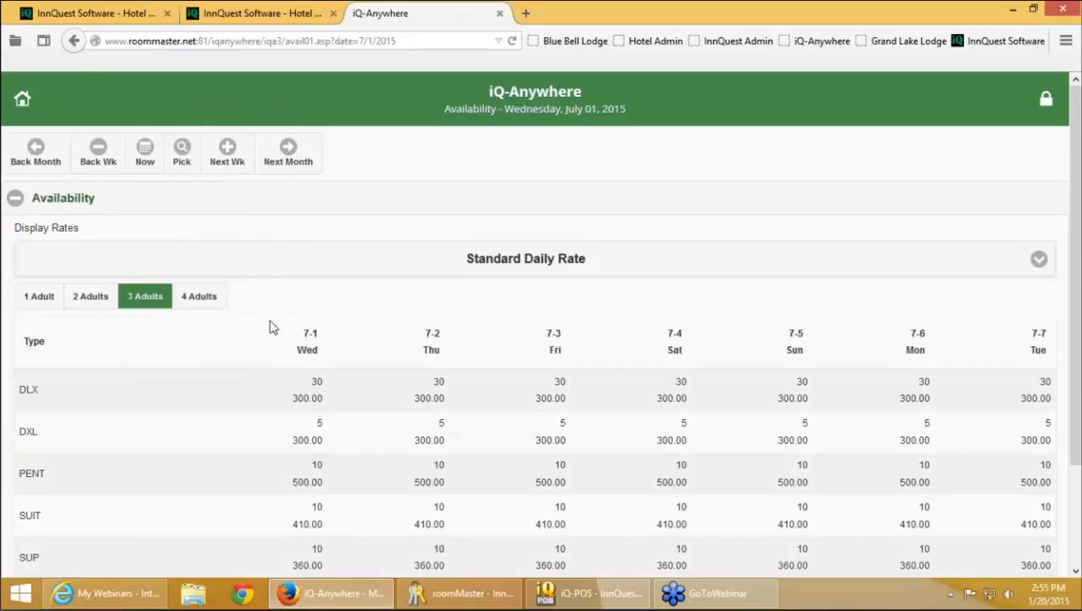
{"action": "left_click", "coordinate": [77, 107]}
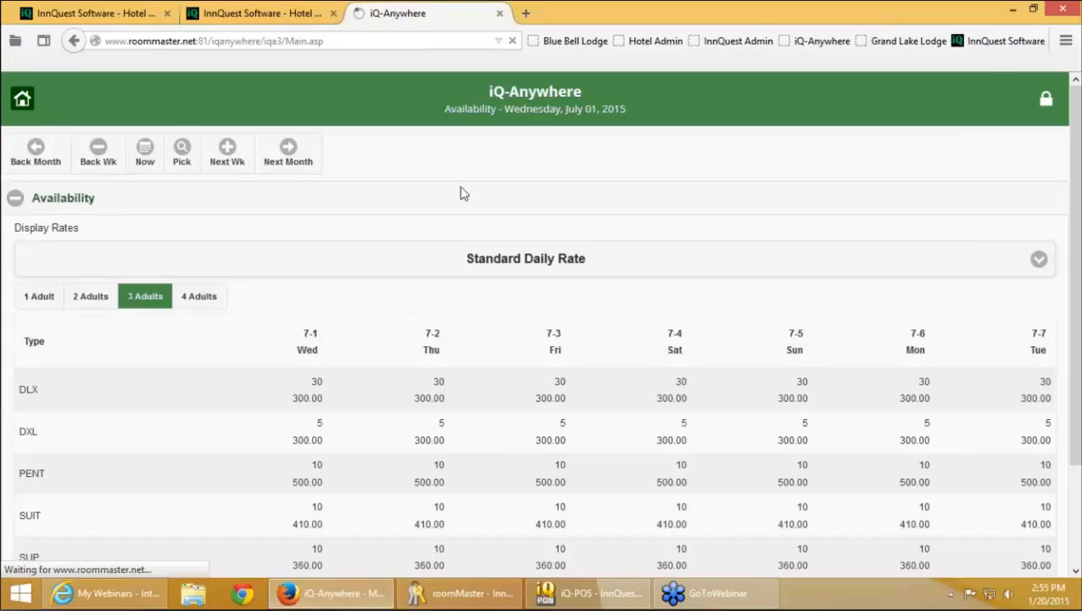
Start a new reservation with check-in 02/19/2015 and check-out 02/23/2015
{"action": "left_click", "coordinate": [299, 319]}
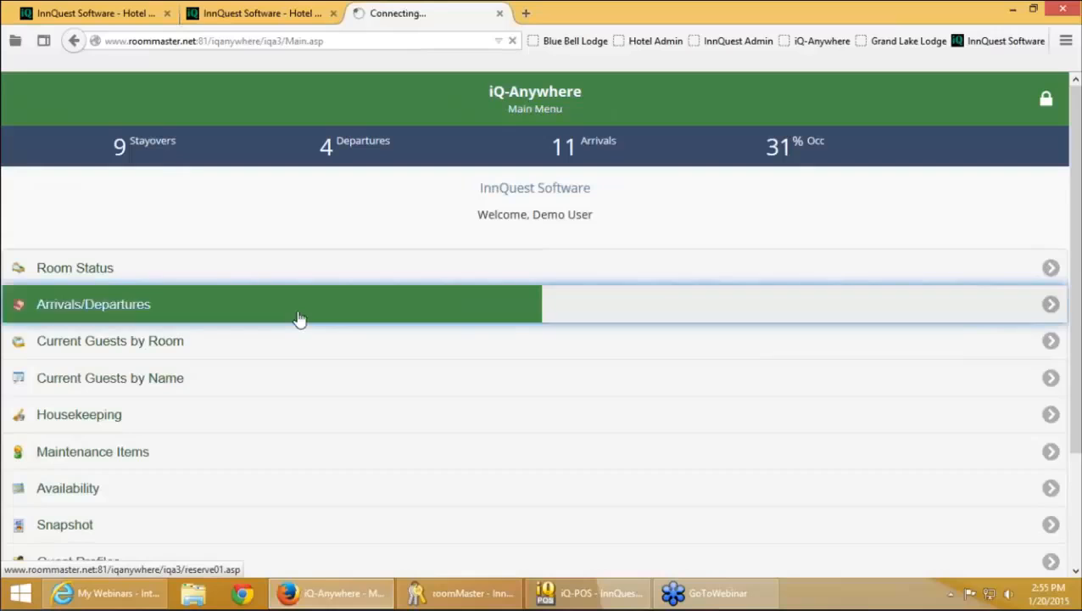
{"action": "left_click", "coordinate": [68, 168]}
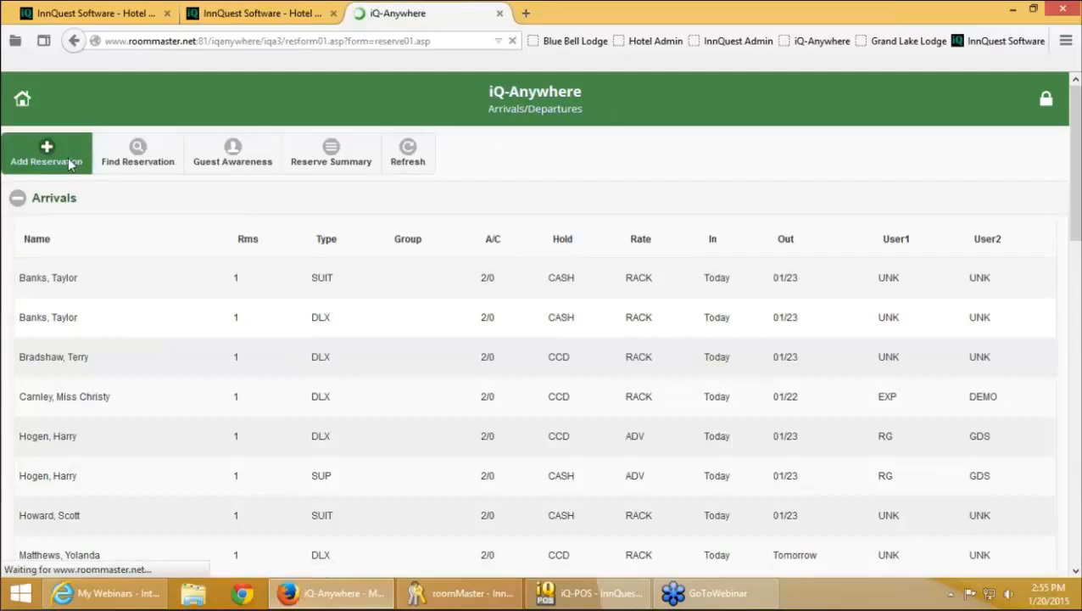
{"action": "left_click", "coordinate": [125, 227]}
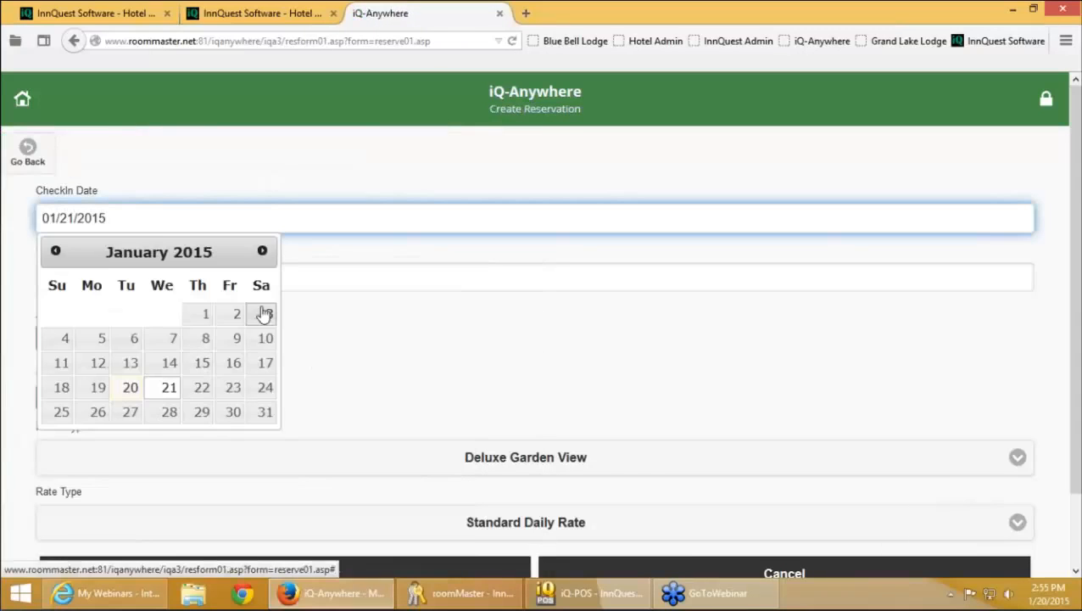
{"action": "left_click", "coordinate": [262, 251]}
{"action": "left_click", "coordinate": [204, 363]}
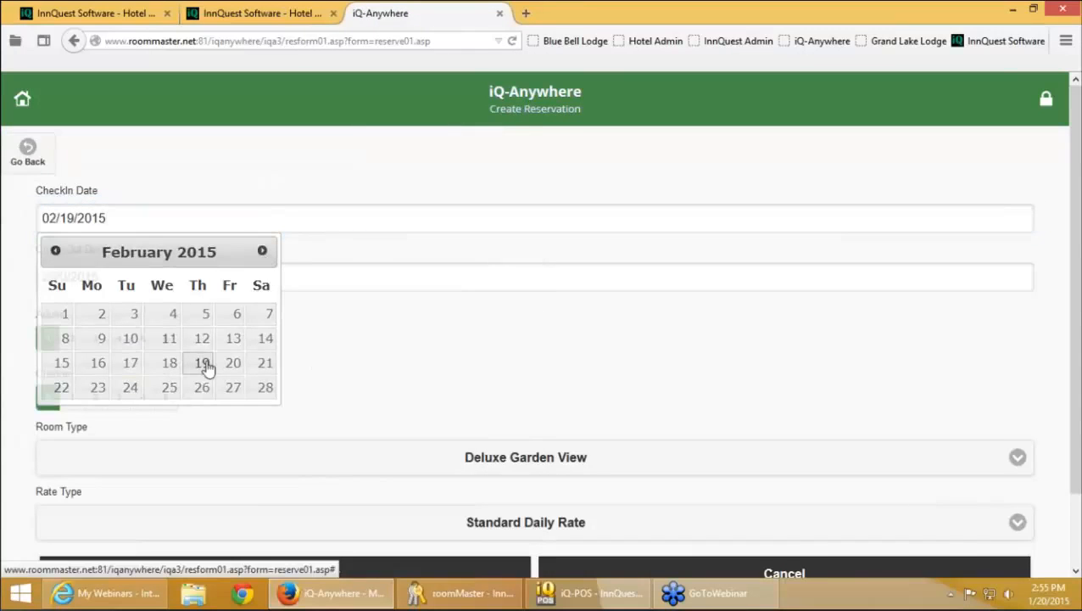
{"action": "left_click", "coordinate": [125, 270]}
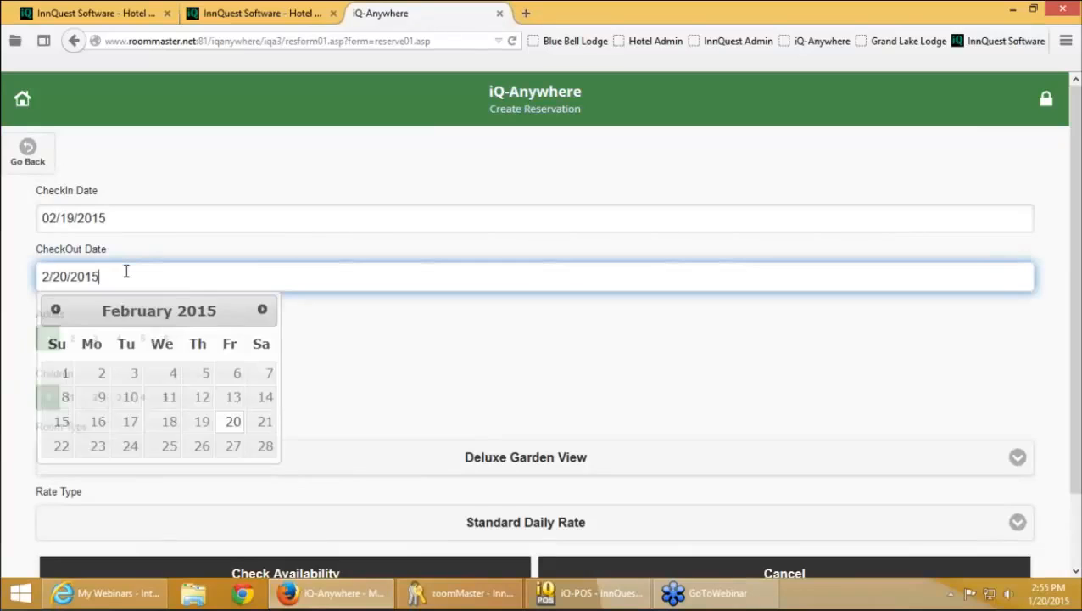
{"action": "left_click", "coordinate": [265, 423]}
{"action": "left_click", "coordinate": [152, 282]}
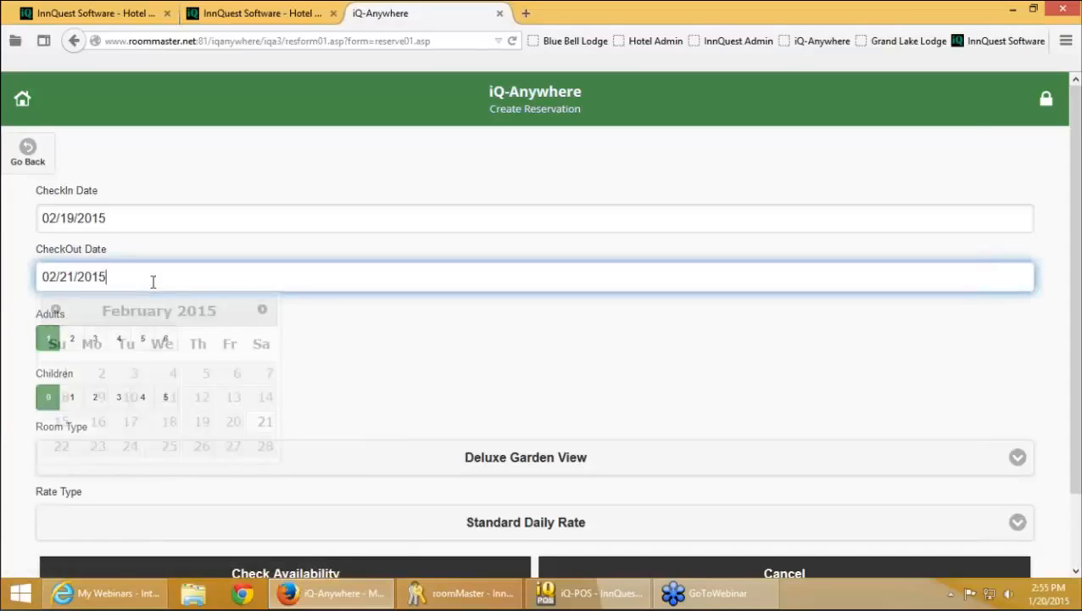
{"action": "left_click", "coordinate": [98, 447]}
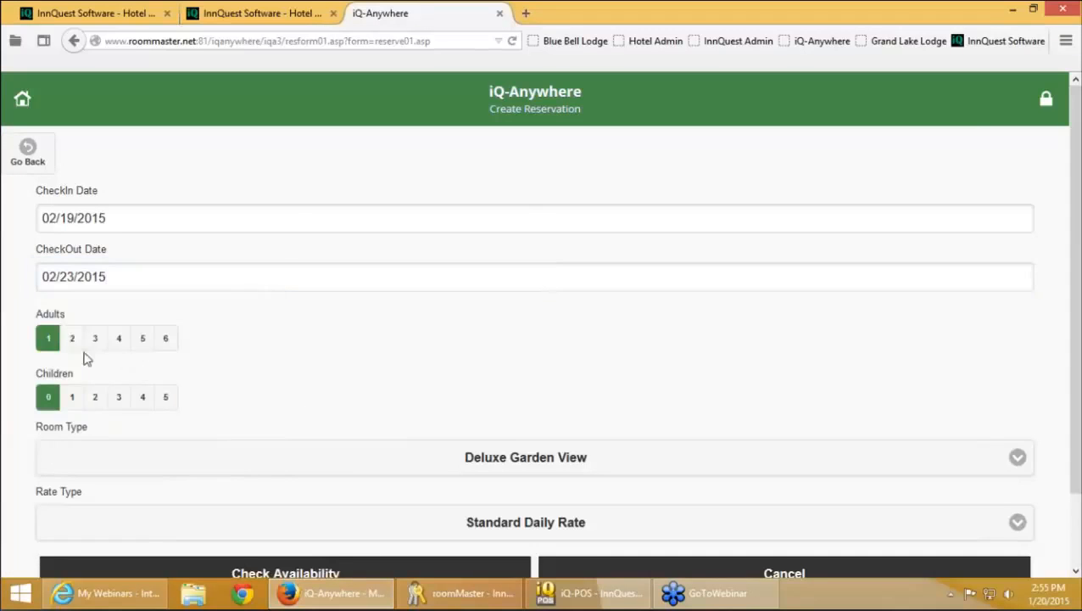
Set the party to 2 adults and the room type to Penthouse Suite
{"action": "left_click", "coordinate": [73, 339]}
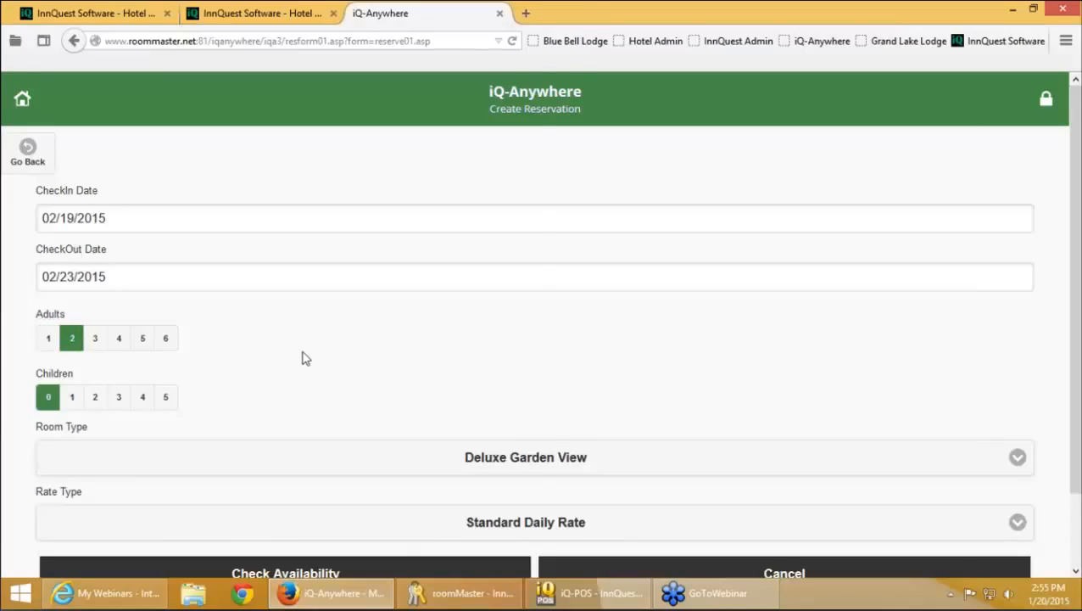
{"action": "scroll", "coordinate": [306, 358], "scroll_direction": "down", "scroll_amount": 1}
{"action": "scroll", "coordinate": [303, 357], "scroll_direction": "down", "scroll_amount": 1}
{"action": "left_click", "coordinate": [297, 378]}
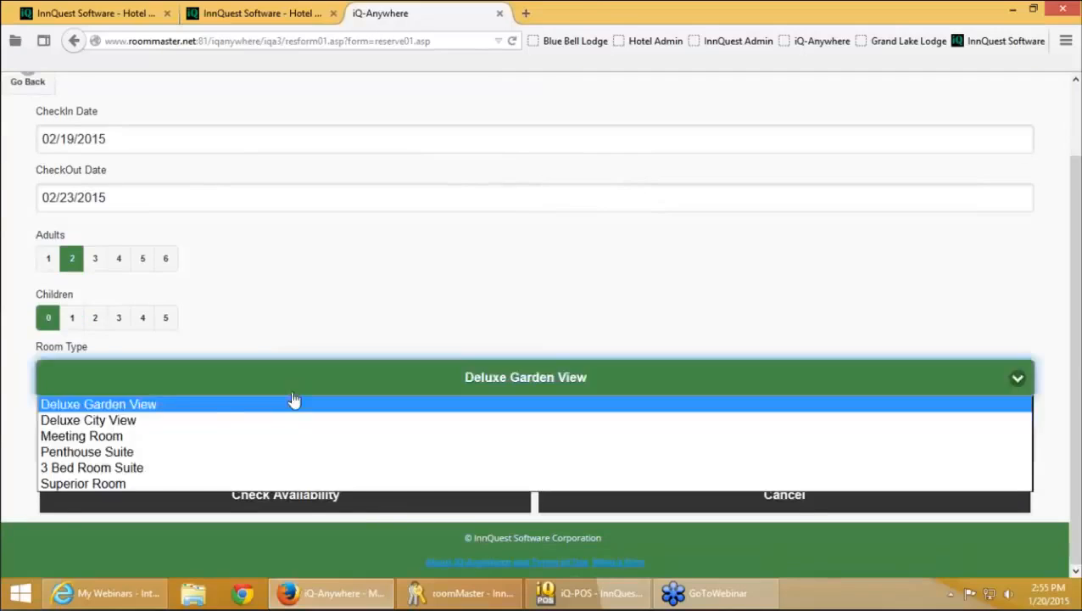
{"action": "left_click", "coordinate": [229, 453]}
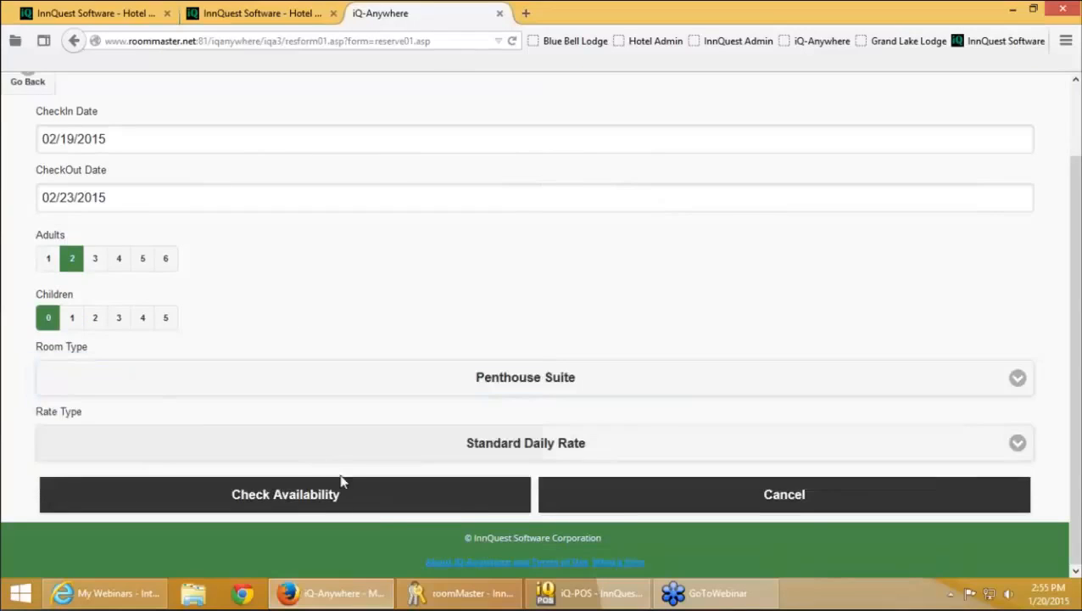
Check Penthouse Suite availability, review the 490.00/night, 1,960.00 total quote, and book it
{"action": "left_click", "coordinate": [387, 507]}
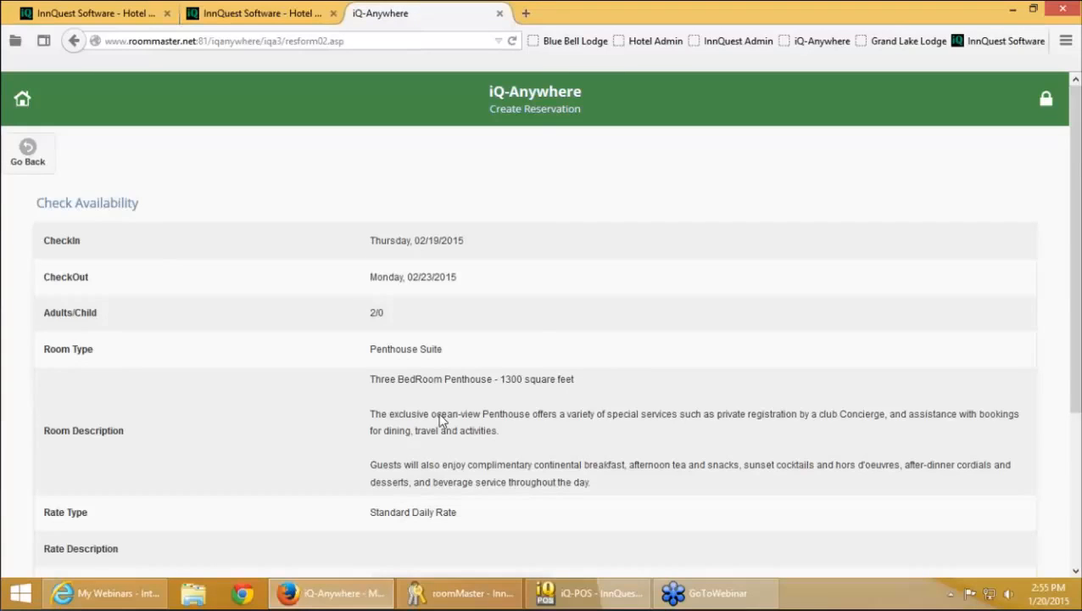
{"action": "scroll", "coordinate": [439, 420], "scroll_direction": "down", "scroll_amount": 1}
{"action": "scroll", "coordinate": [439, 426], "scroll_direction": "down", "scroll_amount": 2}
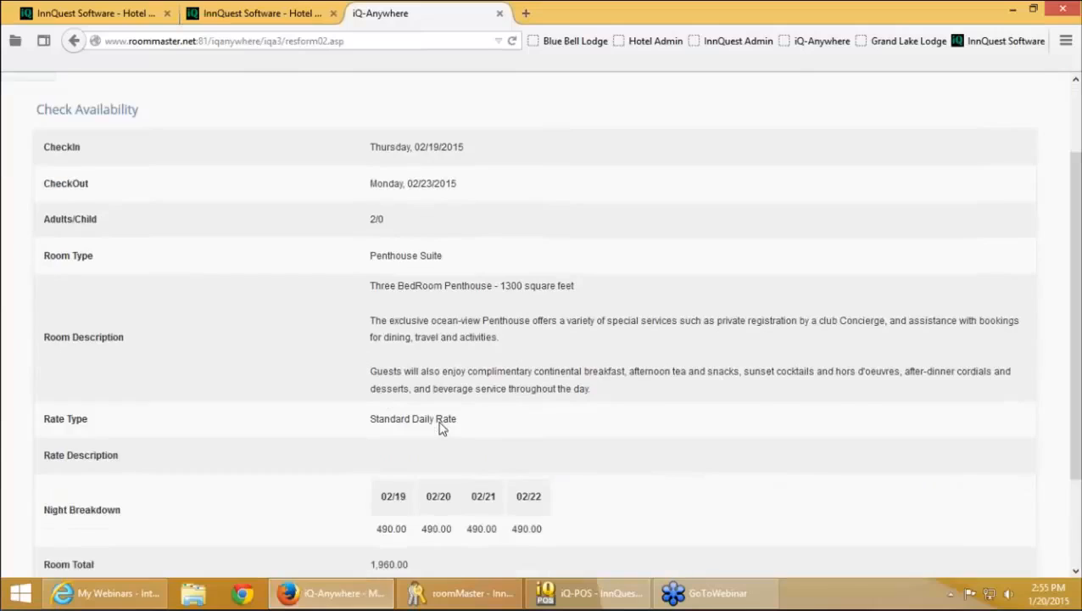
{"action": "scroll", "coordinate": [440, 427], "scroll_direction": "down", "scroll_amount": 1}
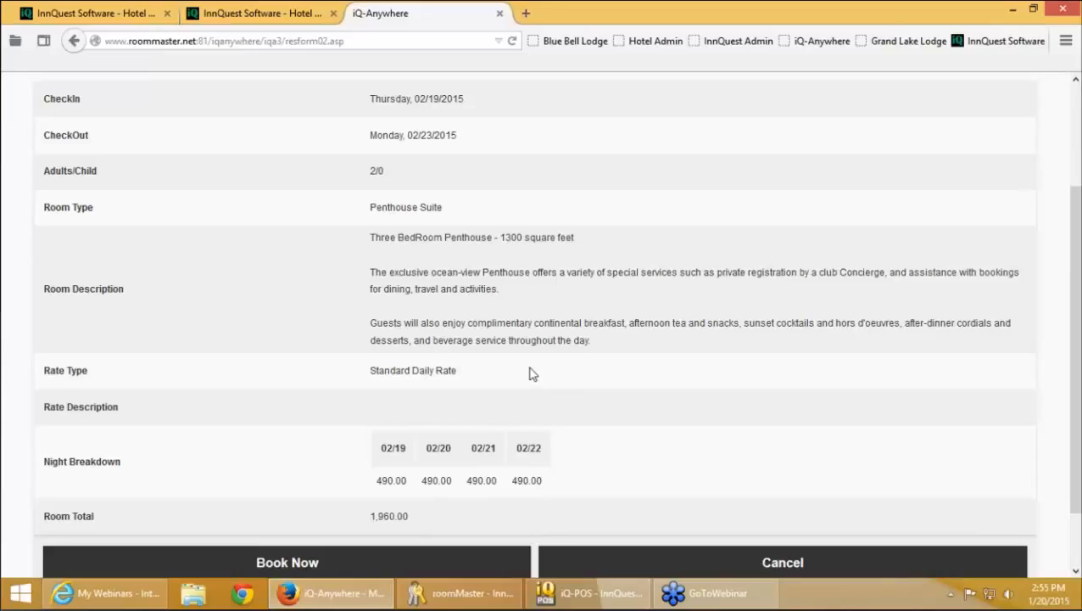
{"action": "scroll", "coordinate": [529, 373], "scroll_direction": "up", "scroll_amount": 3}
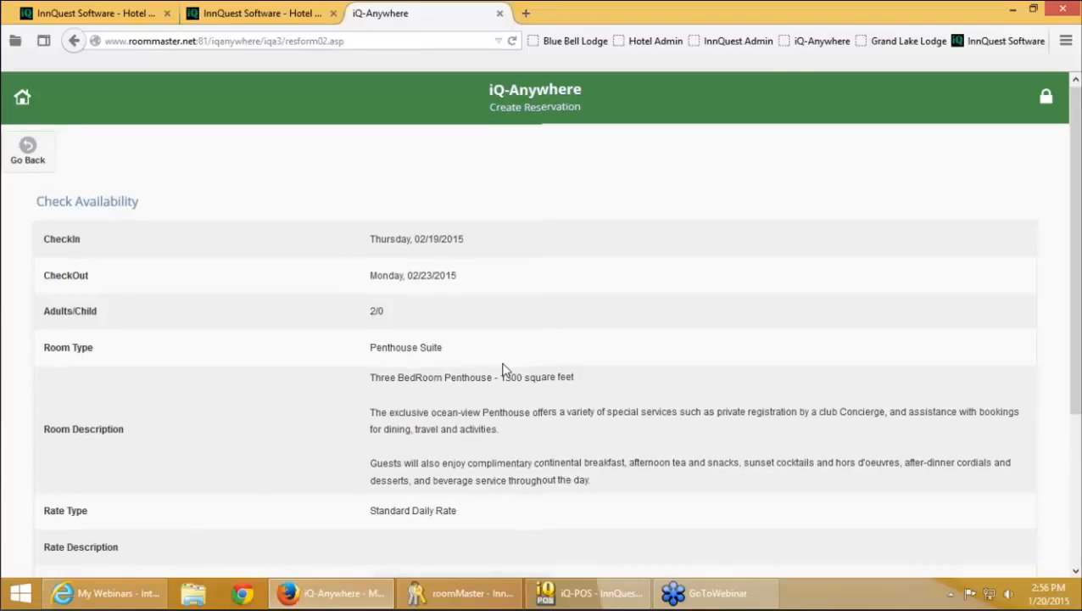
{"action": "scroll", "coordinate": [503, 371], "scroll_direction": "down", "scroll_amount": 2}
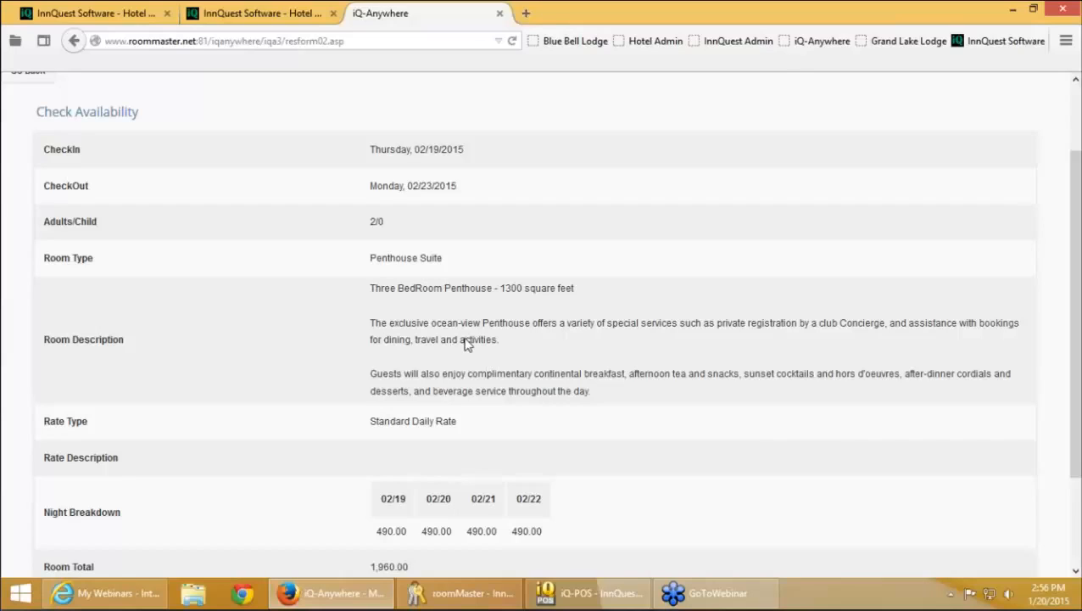
{"action": "scroll", "coordinate": [465, 342], "scroll_direction": "down", "scroll_amount": 1}
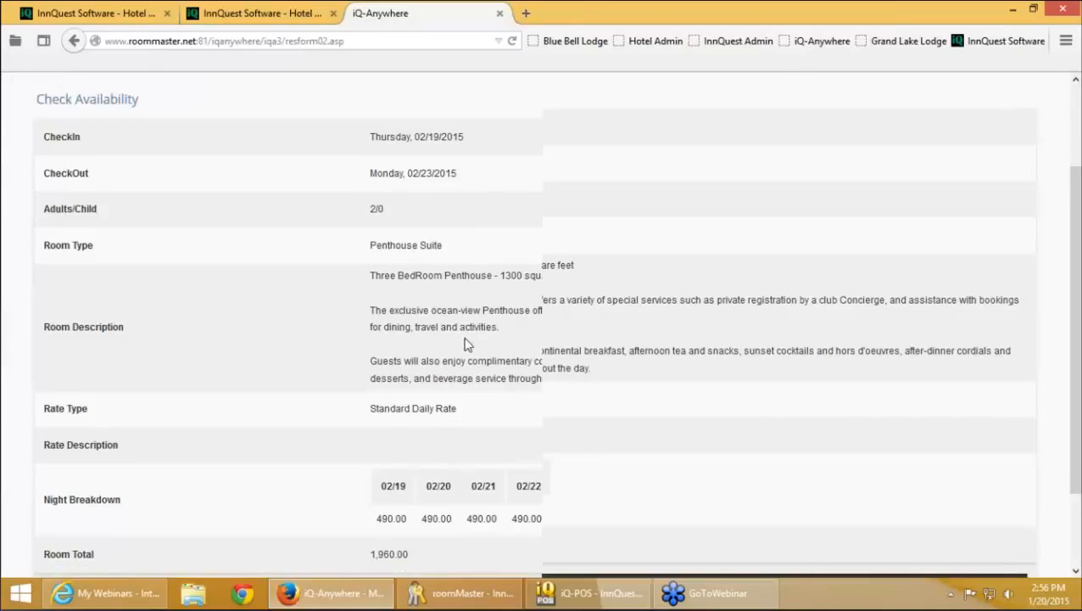
{"action": "scroll", "coordinate": [466, 342], "scroll_direction": "down", "scroll_amount": 2}
{"action": "left_click", "coordinate": [345, 544]}
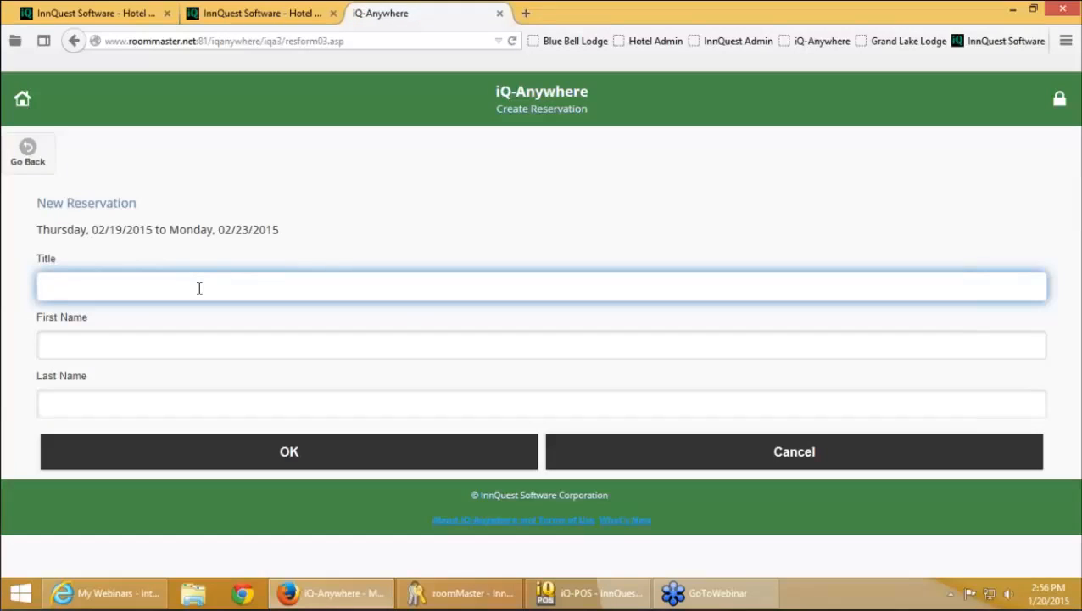
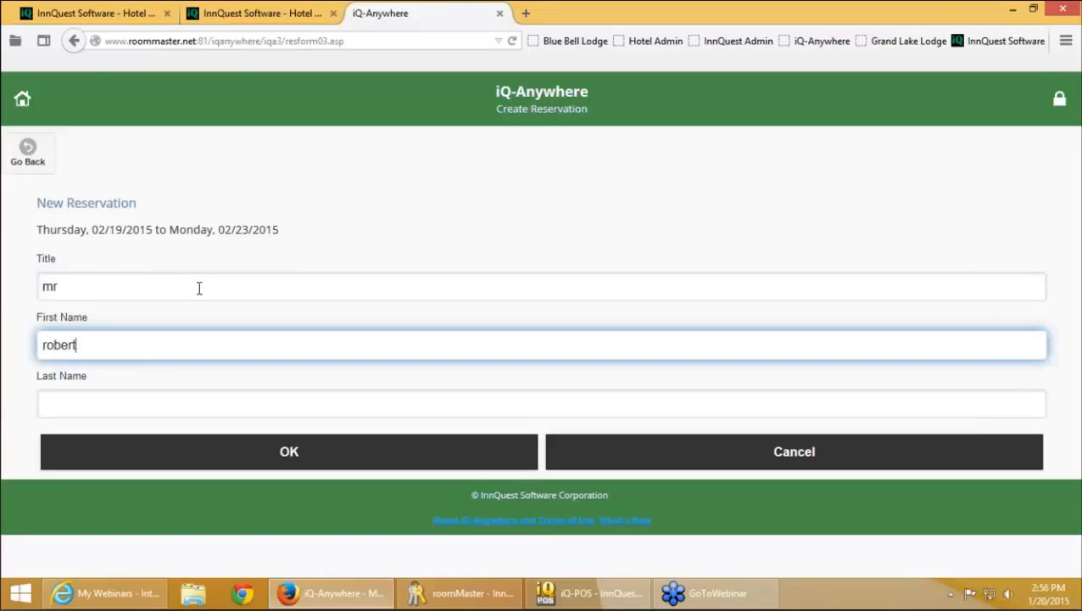
Search for the returning guest by first and last name and start a reservation from their record
{"action": "key", "text": "Tab"}
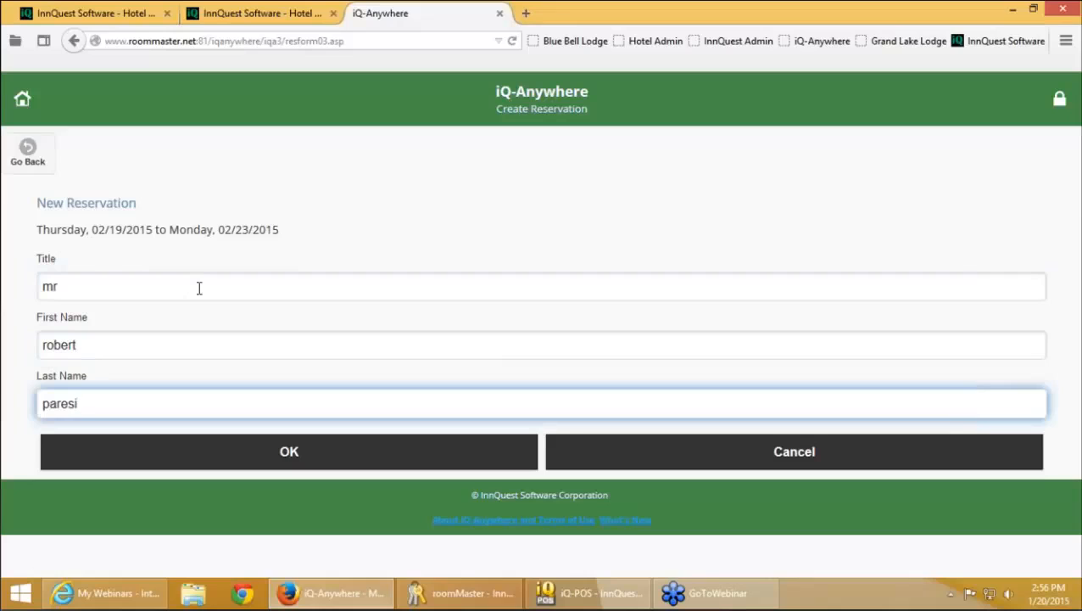
{"action": "left_click", "coordinate": [292, 445]}
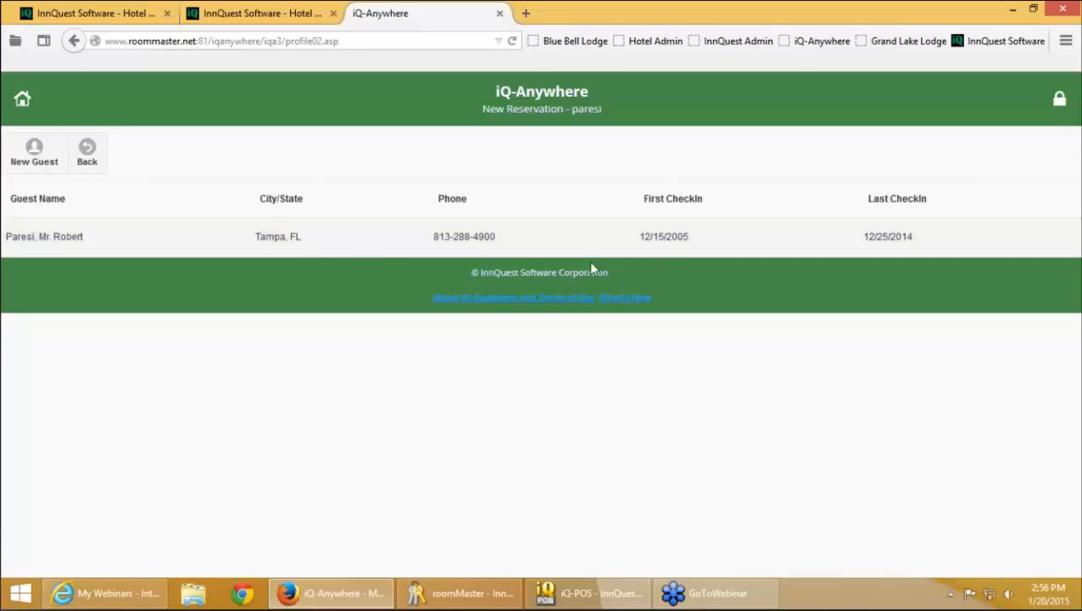
{"action": "left_click", "coordinate": [289, 247]}
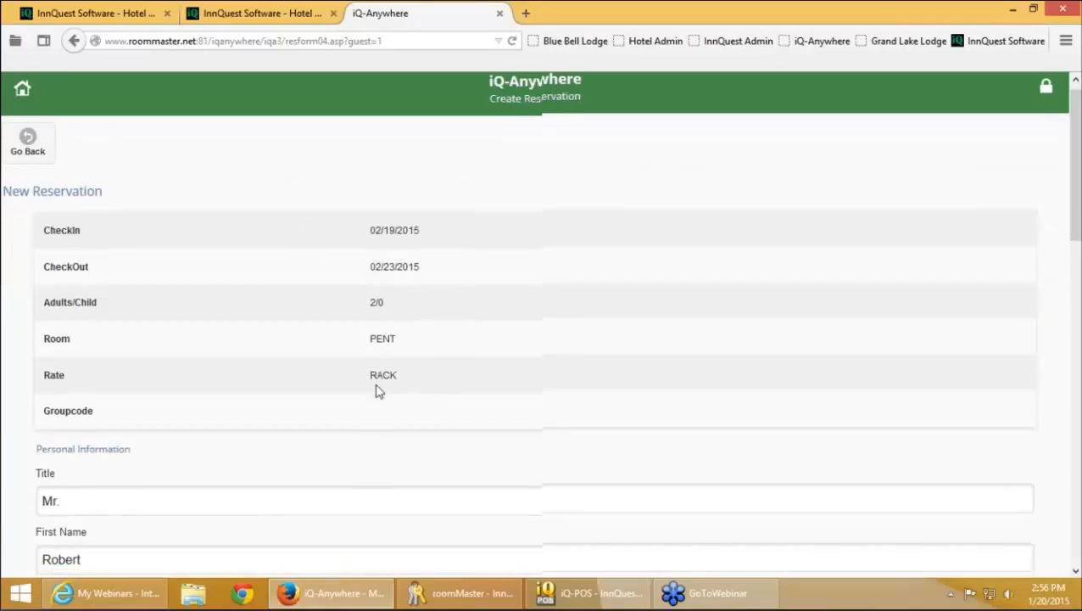
Set the segment to Referral From Another Person and User Field 2 to Online Demo
{"action": "scroll", "coordinate": [379, 392], "scroll_direction": "down", "scroll_amount": 1}
{"action": "scroll", "coordinate": [379, 392], "scroll_direction": "down", "scroll_amount": 5}
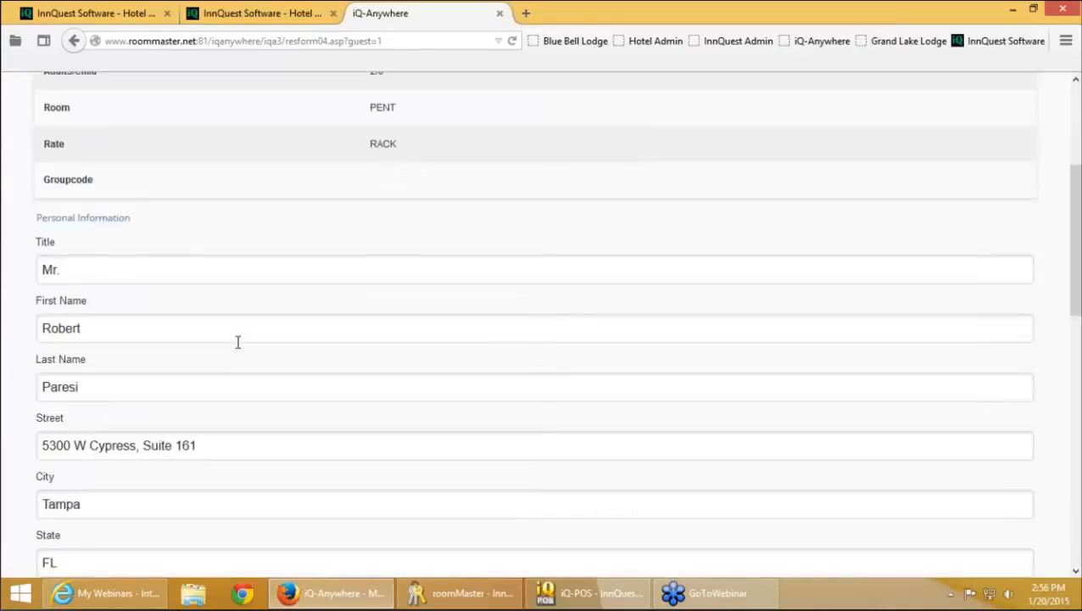
{"action": "scroll", "coordinate": [271, 369], "scroll_direction": "down", "scroll_amount": 3}
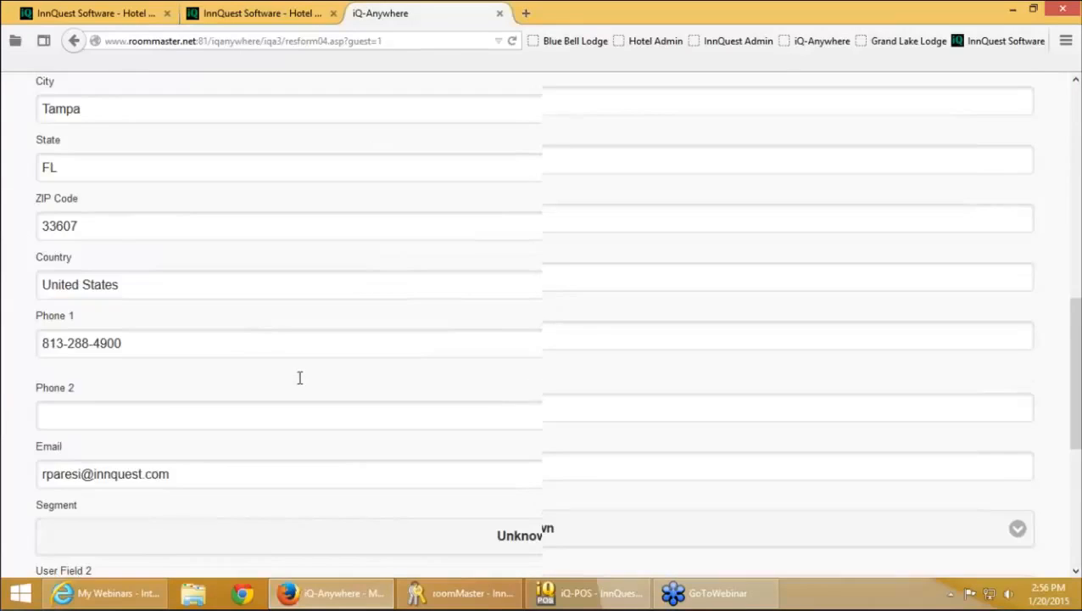
{"action": "scroll", "coordinate": [299, 378], "scroll_direction": "down", "scroll_amount": 4}
{"action": "left_click", "coordinate": [282, 290]}
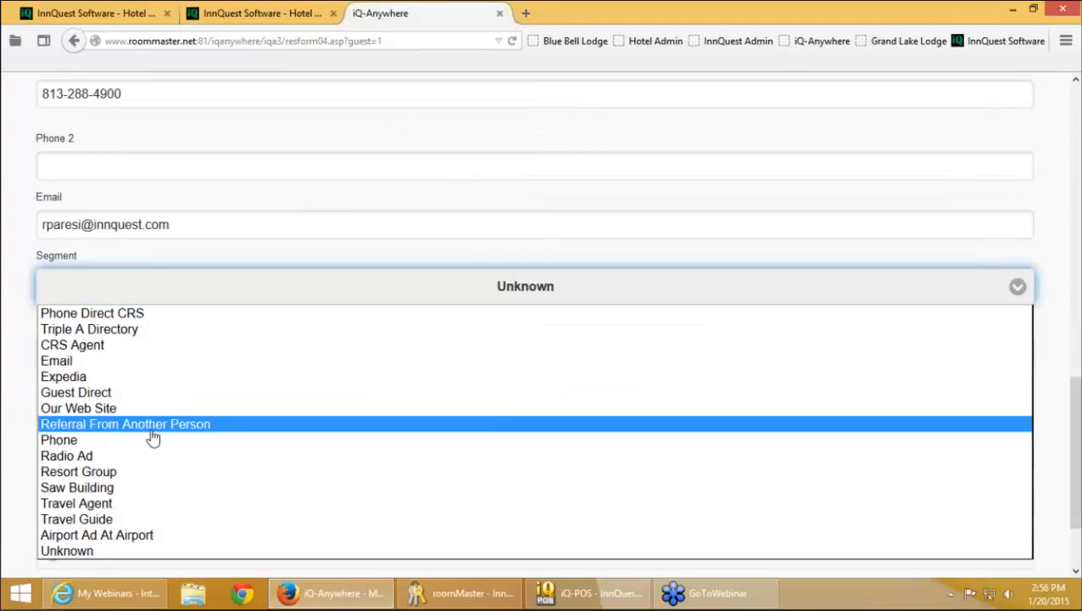
{"action": "left_click", "coordinate": [151, 430]}
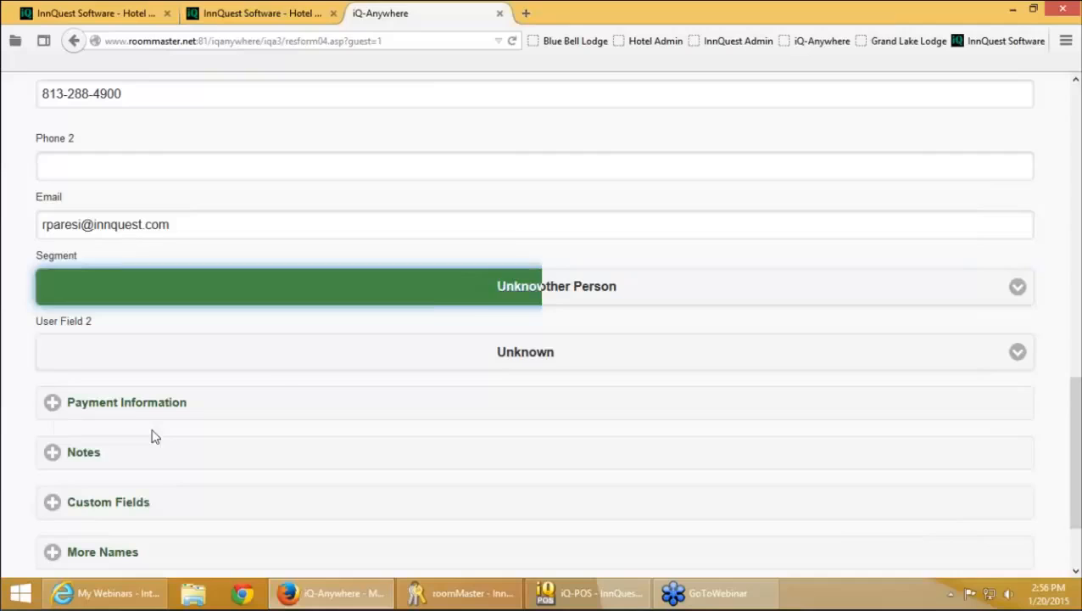
{"action": "left_click", "coordinate": [277, 363]}
{"action": "left_click", "coordinate": [106, 395]}
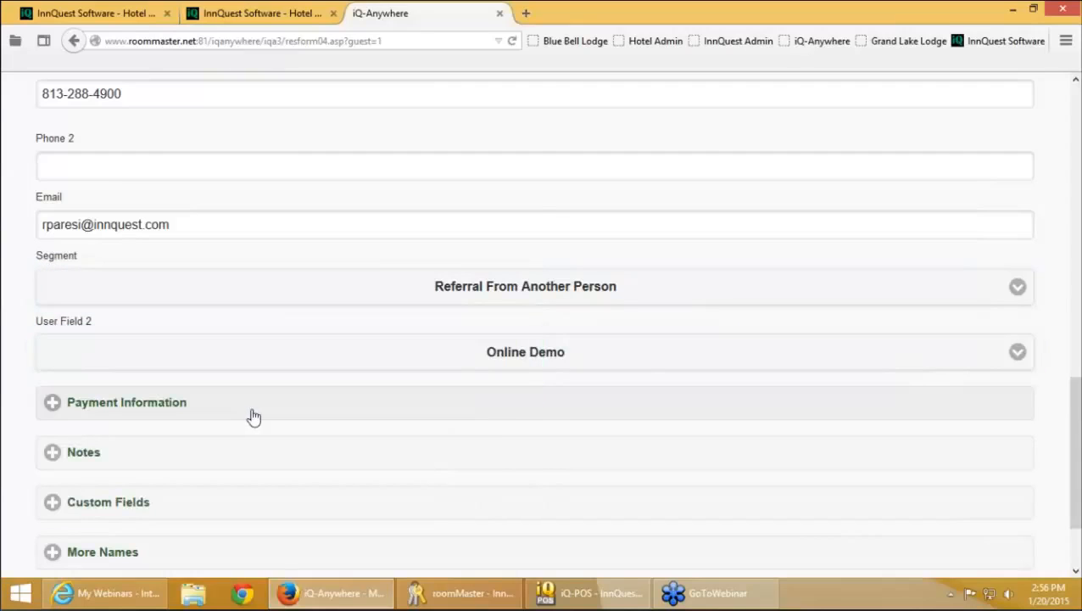
Add a credit card hold with the card number, a 2017 expiration year and the cardholder's name
{"action": "scroll", "coordinate": [249, 423], "scroll_direction": "down", "scroll_amount": 1}
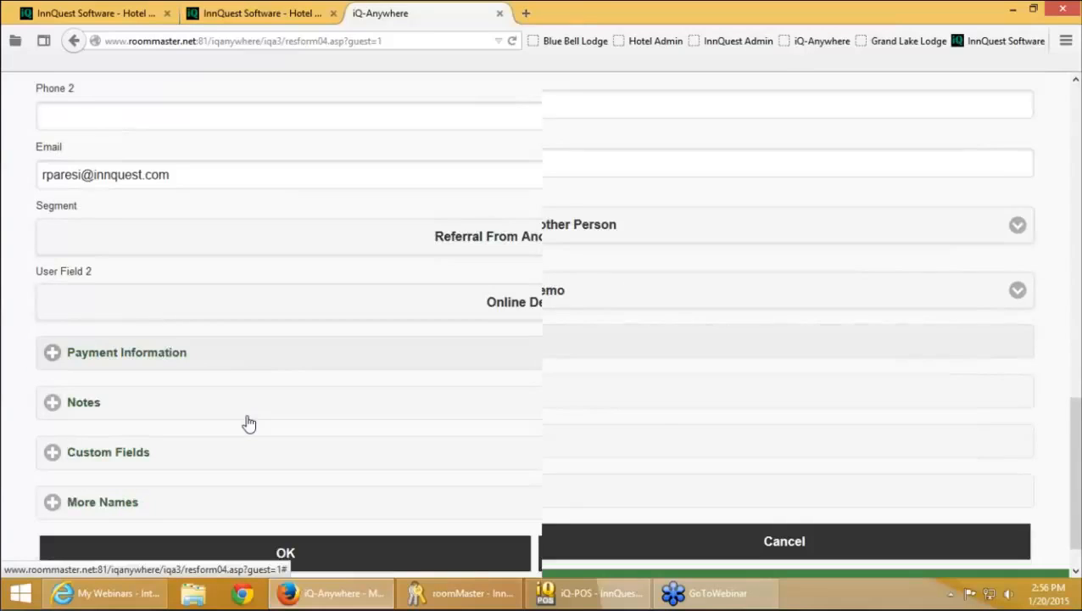
{"action": "scroll", "coordinate": [248, 423], "scroll_direction": "down", "scroll_amount": 1}
{"action": "left_click", "coordinate": [162, 299]}
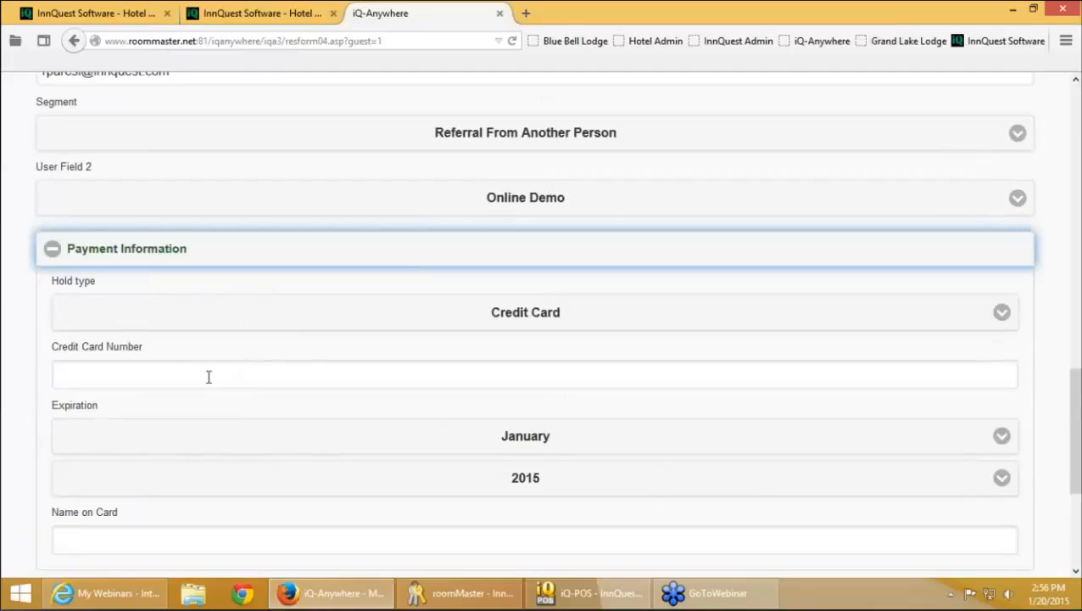
{"action": "left_click", "coordinate": [209, 374]}
{"action": "type", "text": "4444"}
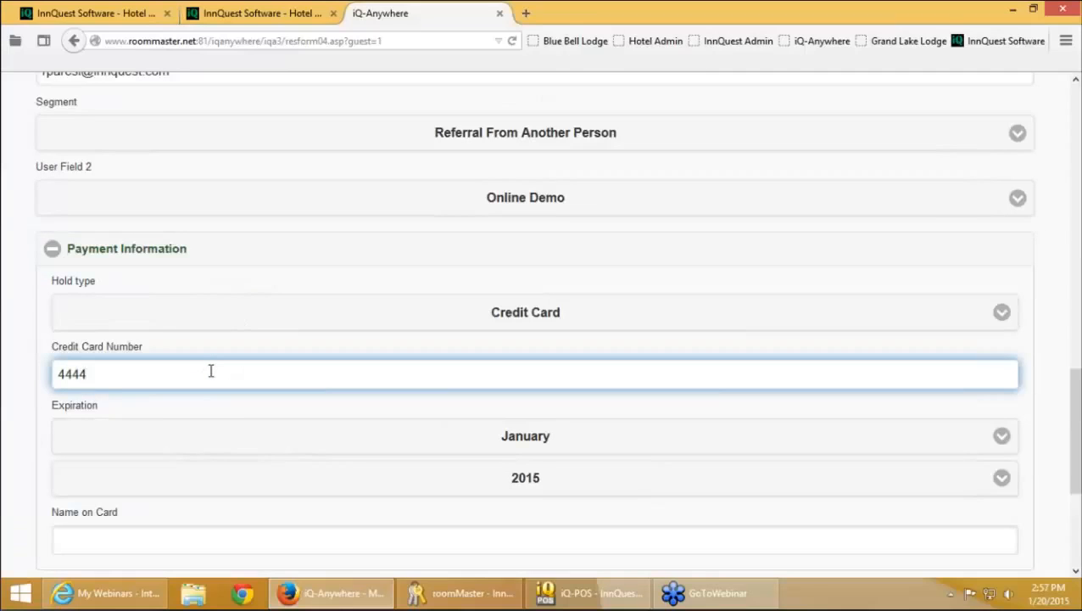
{"action": "type", "text": "333322221111"}
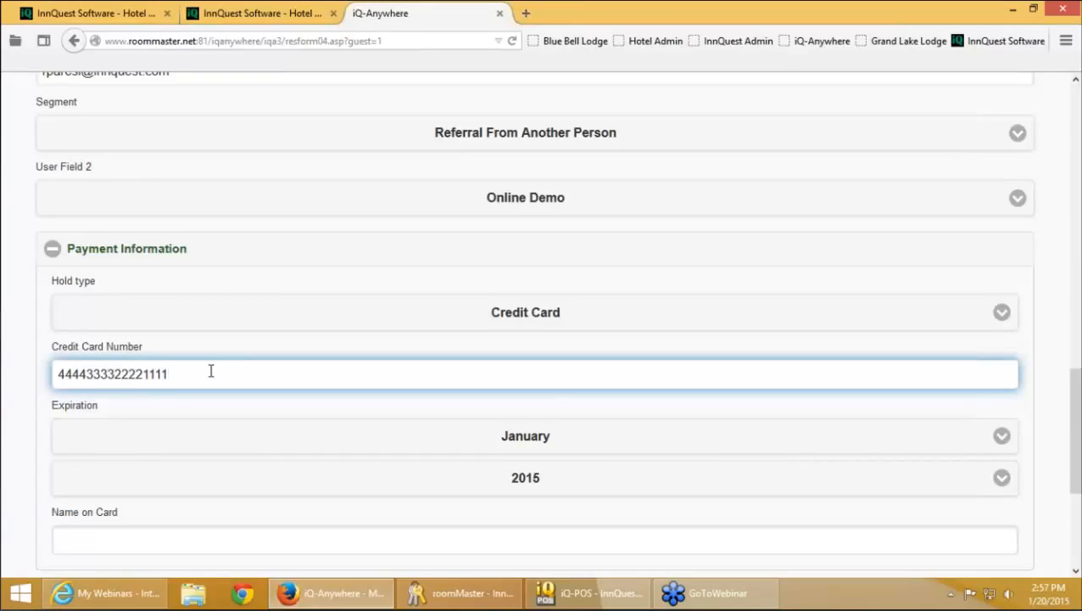
{"action": "key", "text": "Tab"}
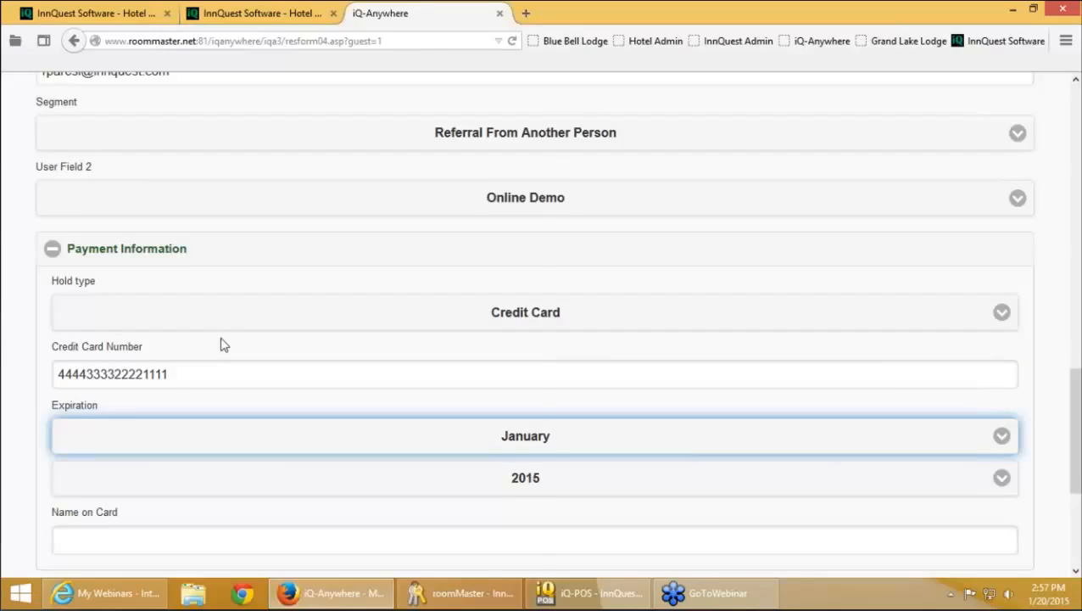
{"action": "scroll", "coordinate": [222, 348], "scroll_direction": "down", "scroll_amount": 1}
{"action": "scroll", "coordinate": [223, 350], "scroll_direction": "down", "scroll_amount": 4}
{"action": "left_click", "coordinate": [271, 293]}
{"action": "left_click", "coordinate": [271, 348]}
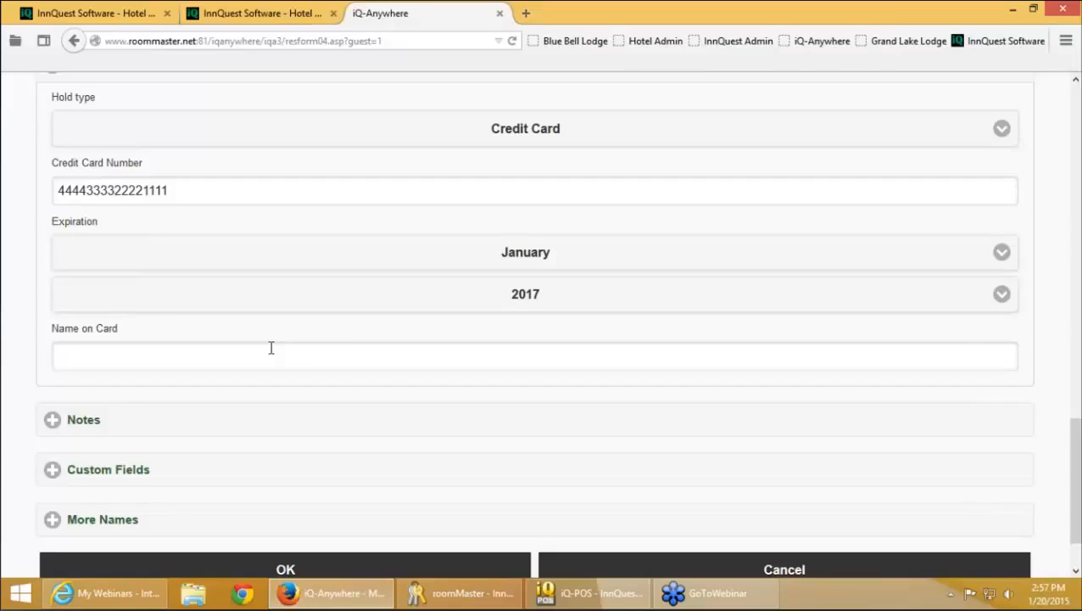
{"action": "left_click", "coordinate": [271, 347]}
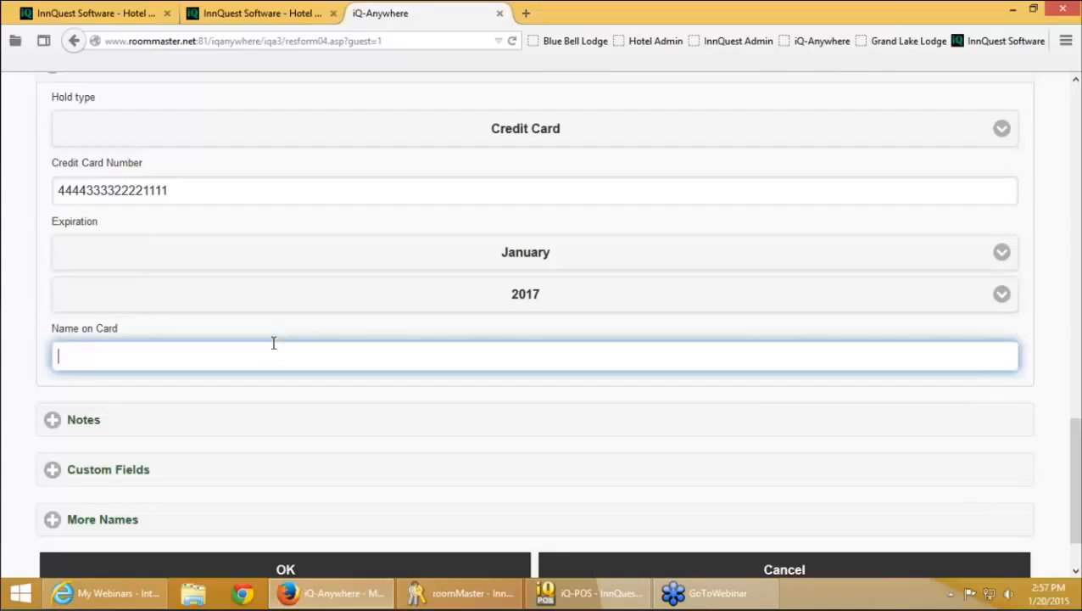
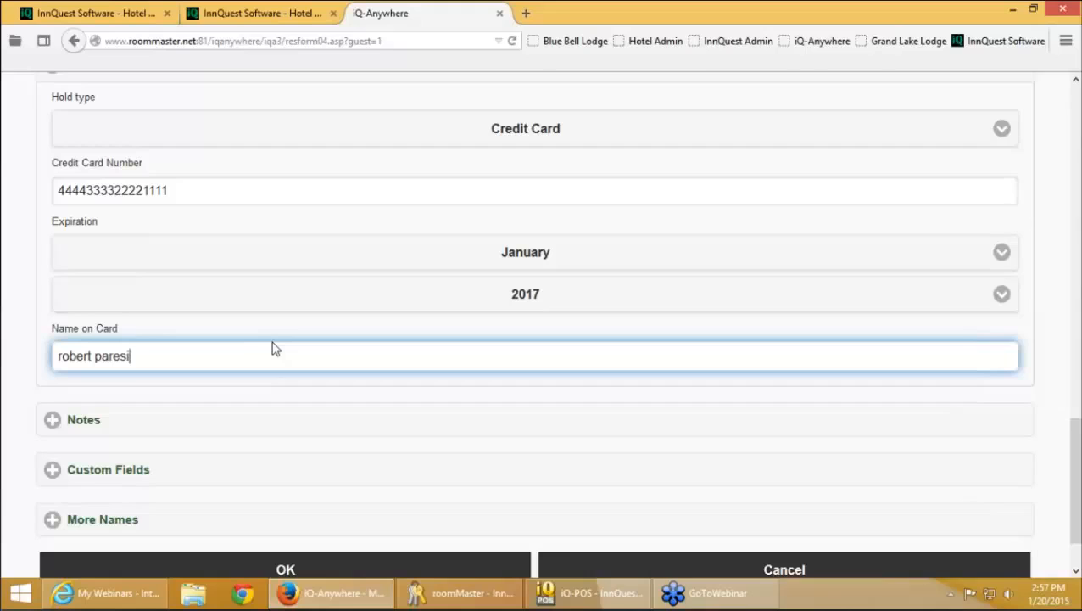
Add the note 'took reservation on my iphone while having dinner with this guest. he is an old friend.'
{"action": "left_click", "coordinate": [240, 419]}
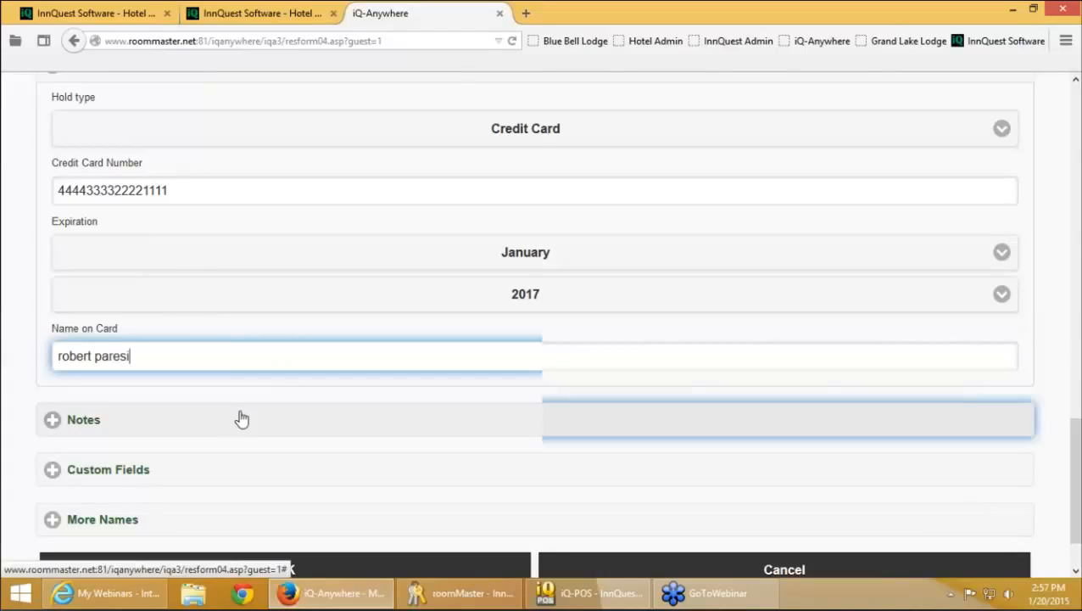
{"action": "scroll", "coordinate": [336, 418], "scroll_direction": "down", "scroll_amount": 4}
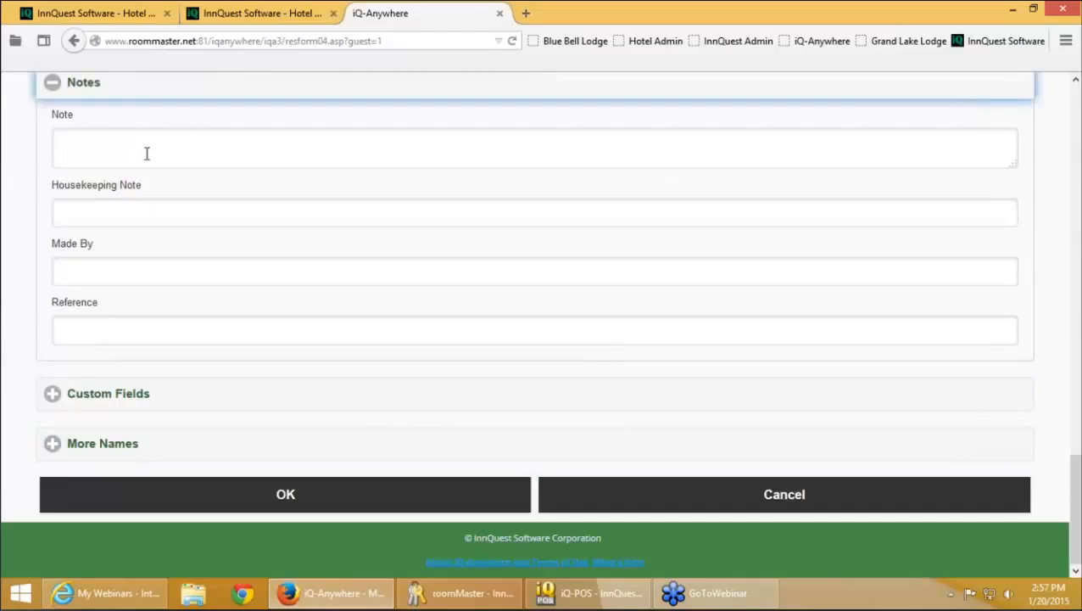
{"action": "left_click", "coordinate": [146, 153]}
{"action": "type", "text": "took reservation"}
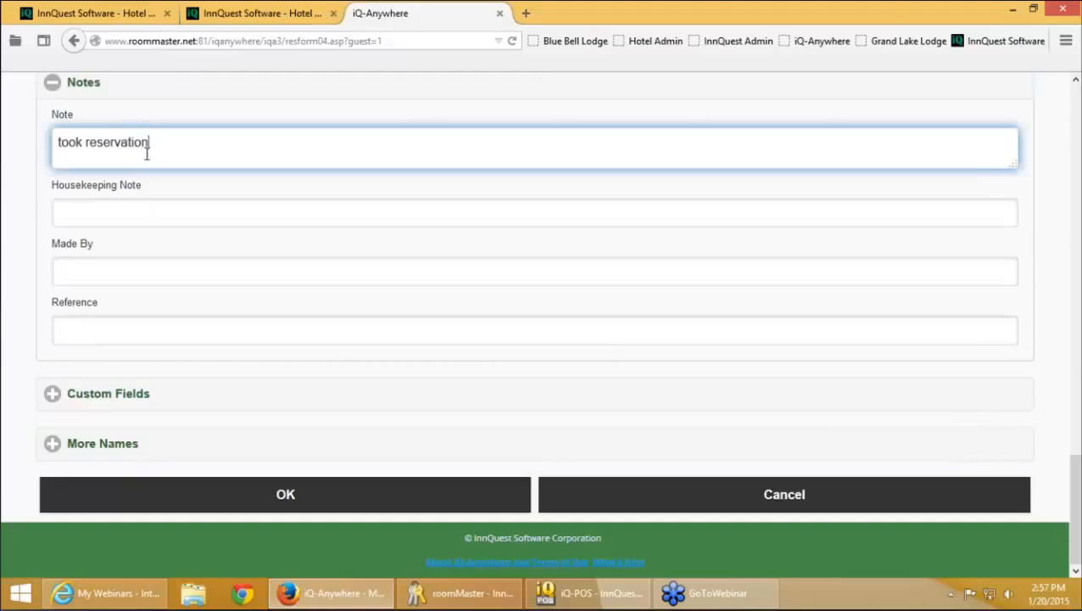
{"action": "type", "text": " on my iphone while"}
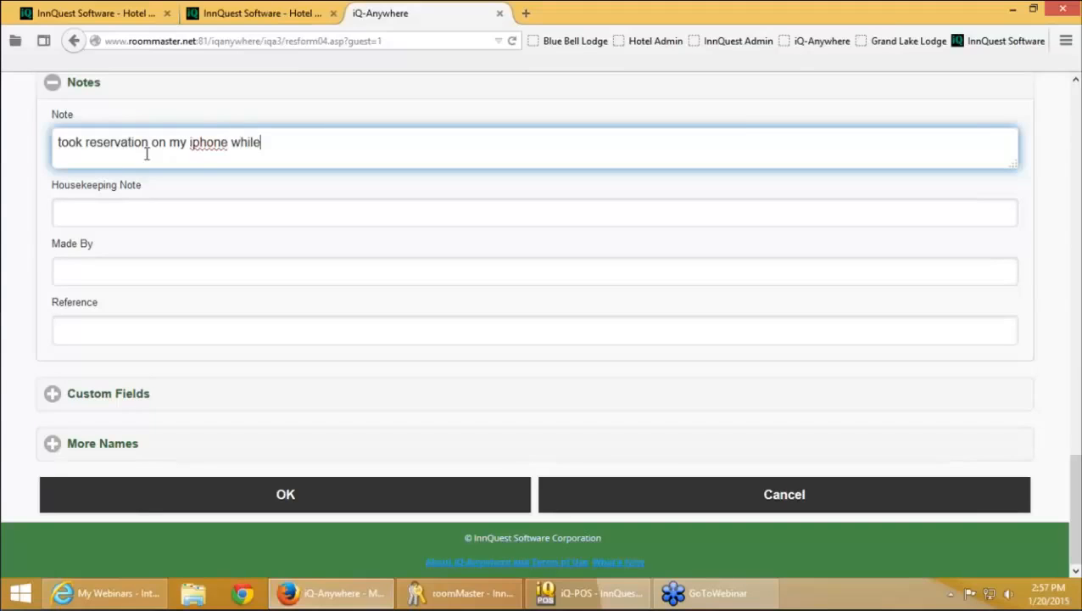
{"action": "type", "text": " having dinner with "}
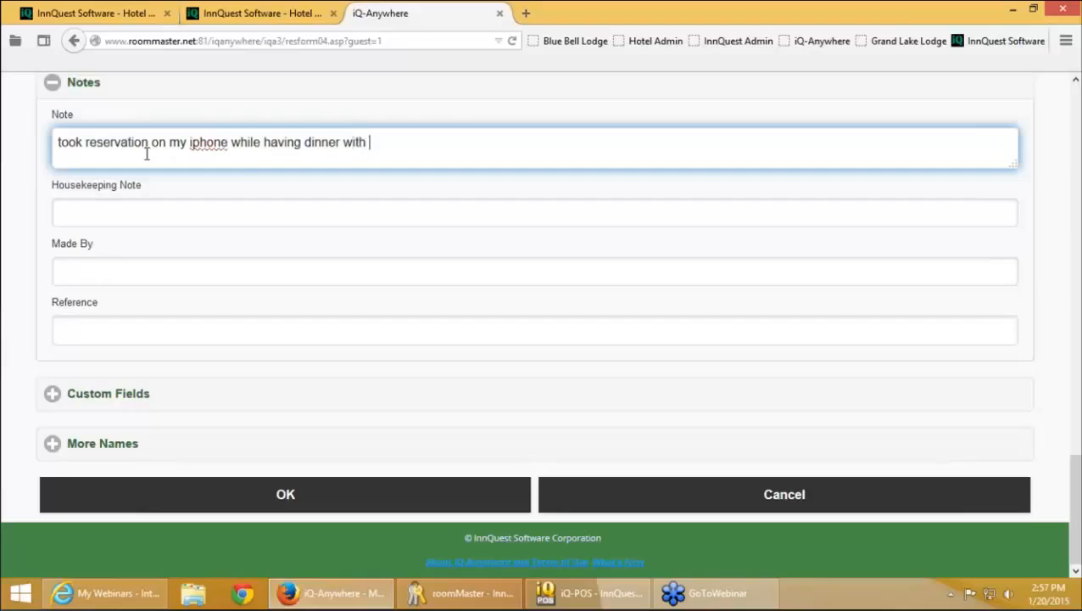
{"action": "type", "text": "this gus"}
{"action": "key", "text": "BackSpace"}
{"action": "type", "text": "est.  he is "}
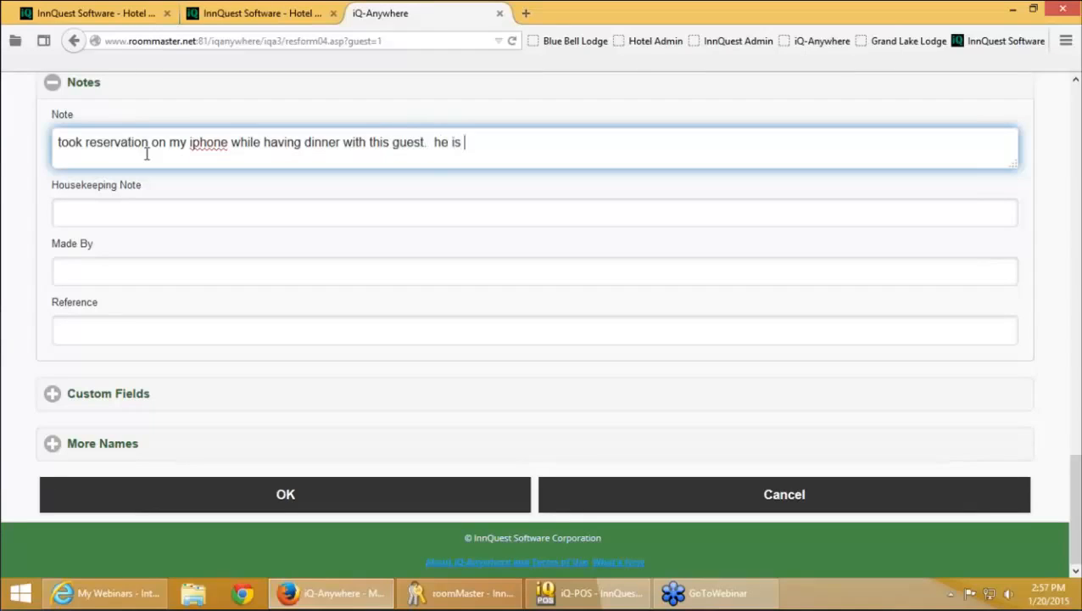
{"action": "type", "text": "an old friend."}
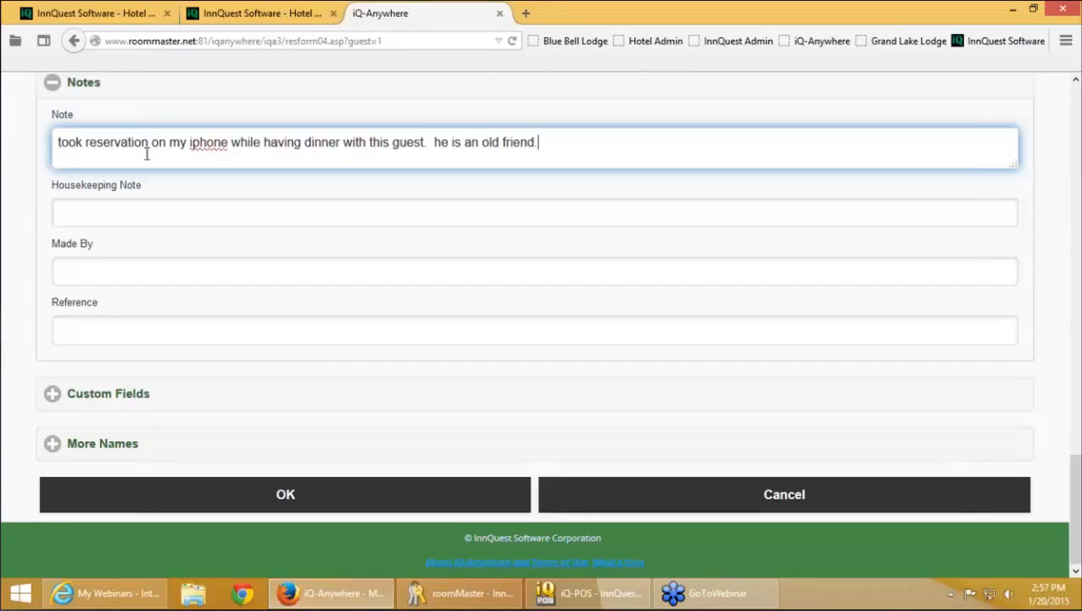
Enter who made the reservation in Made By, expand More Names, and save the reservation
{"action": "left_click", "coordinate": [143, 283]}
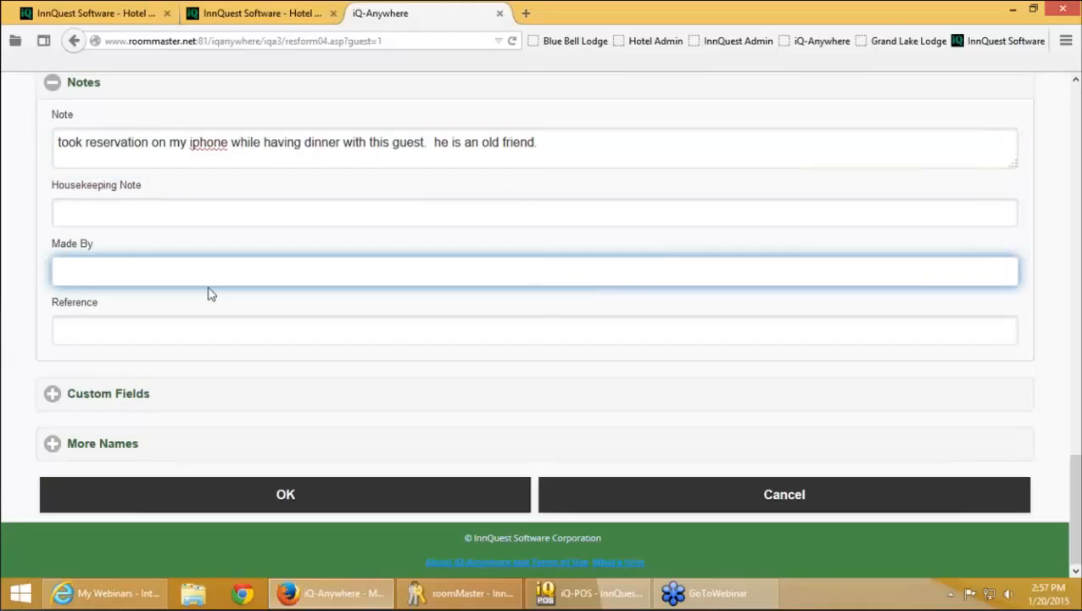
{"action": "type", "text": "Robert"}
{"action": "key", "text": "Tab"}
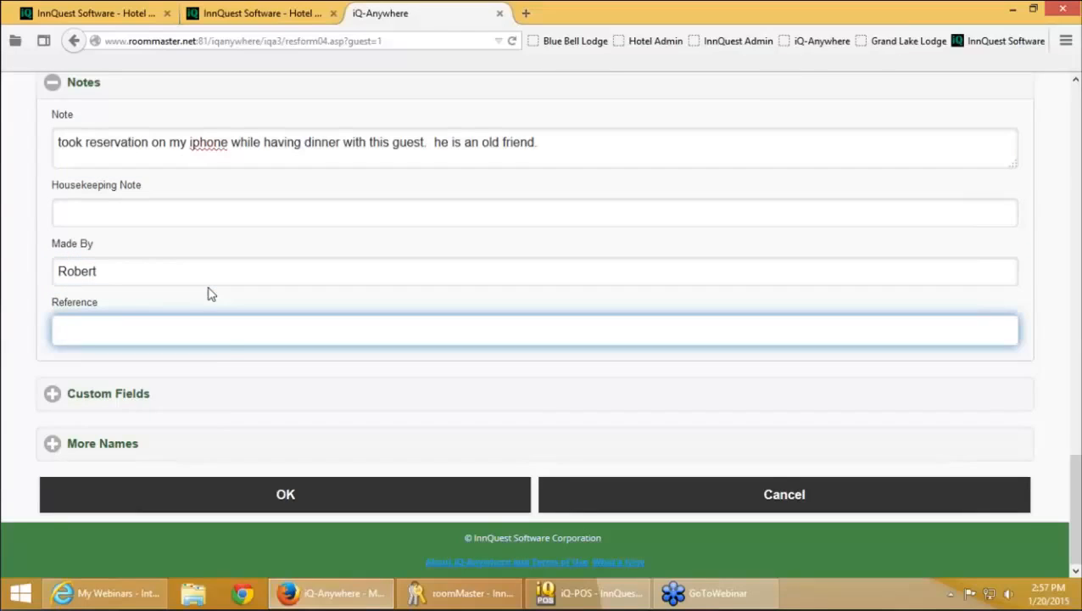
{"action": "left_click", "coordinate": [214, 443]}
{"action": "scroll", "coordinate": [257, 445], "scroll_direction": "down", "scroll_amount": 1}
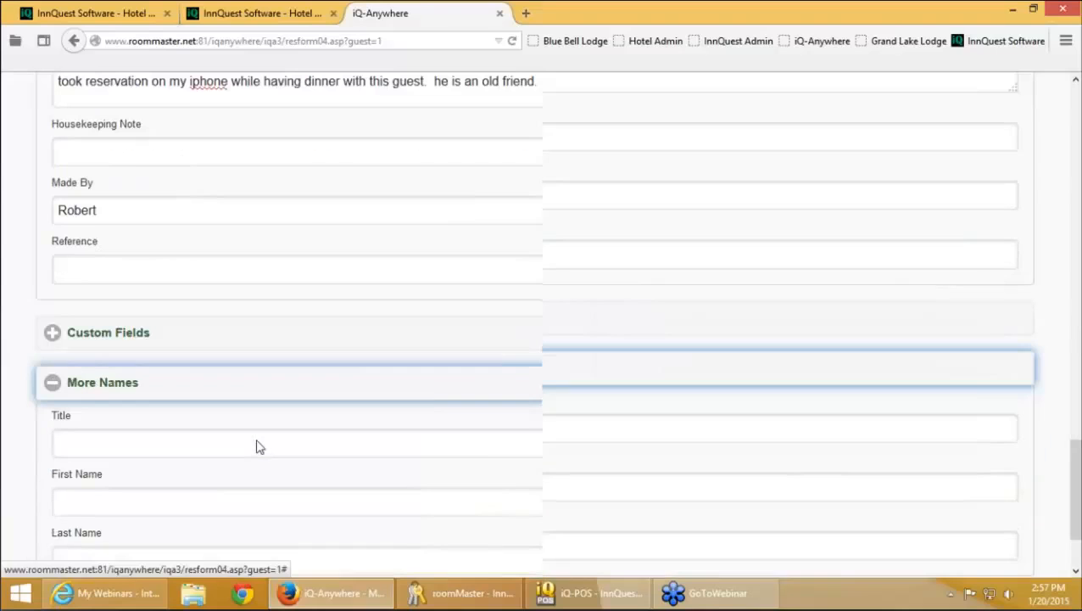
{"action": "scroll", "coordinate": [260, 447], "scroll_direction": "down", "scroll_amount": 2}
{"action": "left_click", "coordinate": [140, 358]}
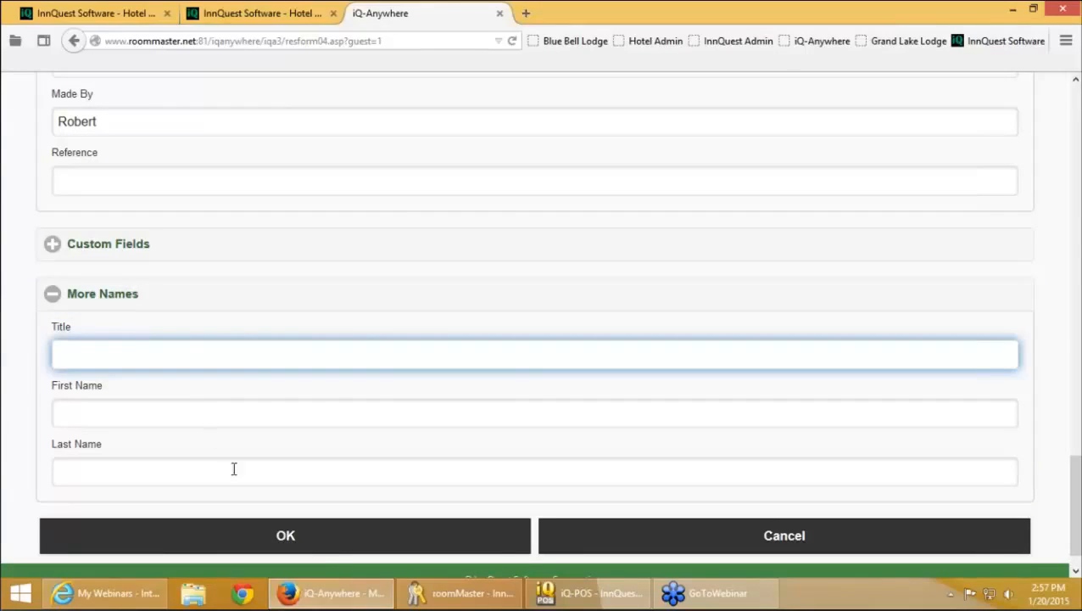
{"action": "left_click", "coordinate": [322, 541]}
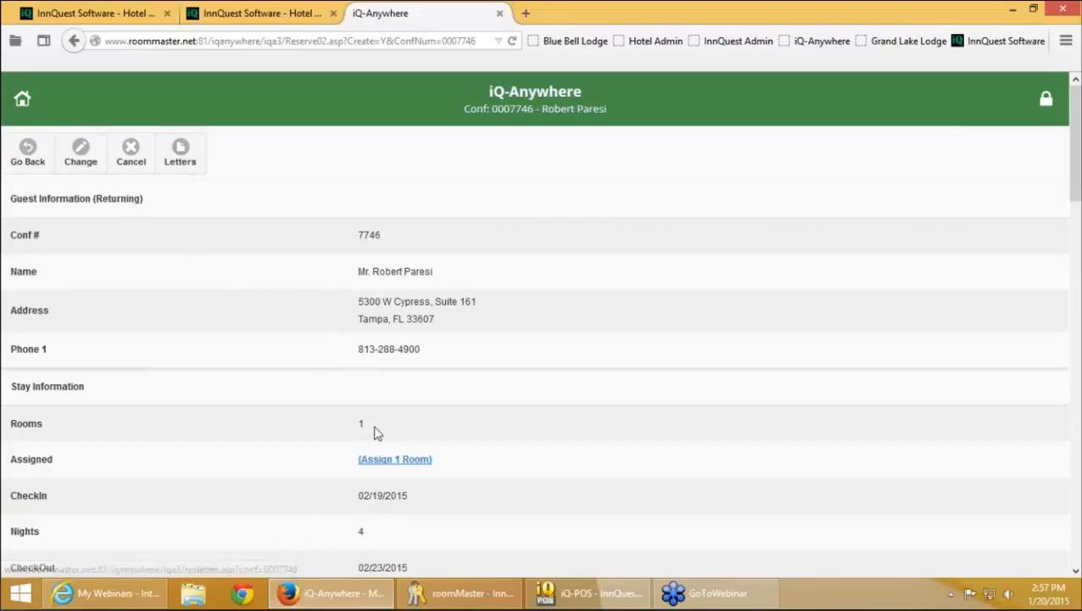
Assign room 701, generate the HTML confirmation letter, and switch back to roomMaster
{"action": "left_click", "coordinate": [408, 464]}
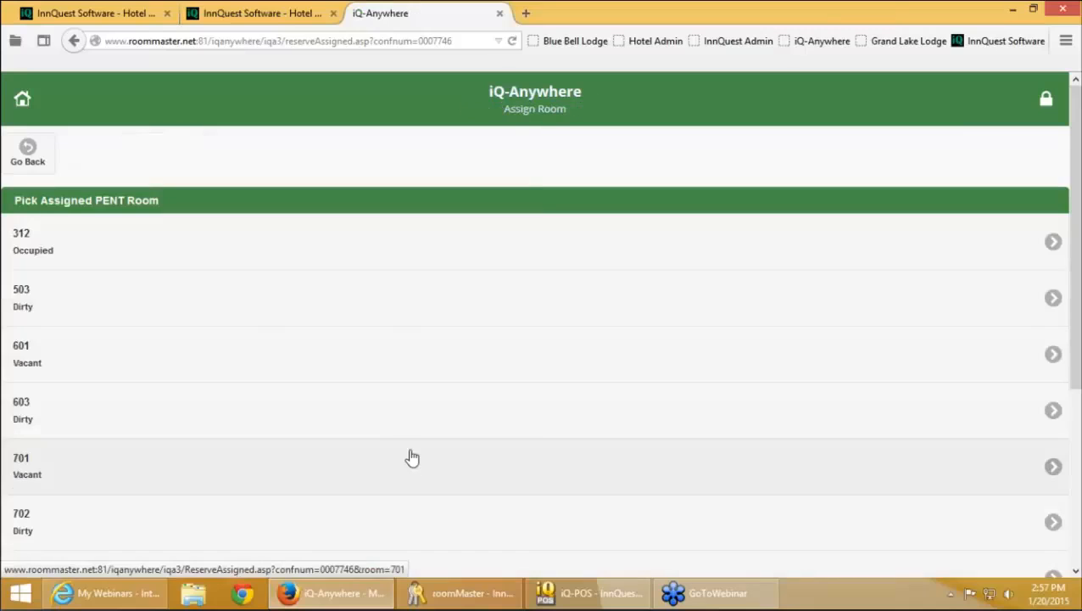
{"action": "left_click", "coordinate": [396, 443]}
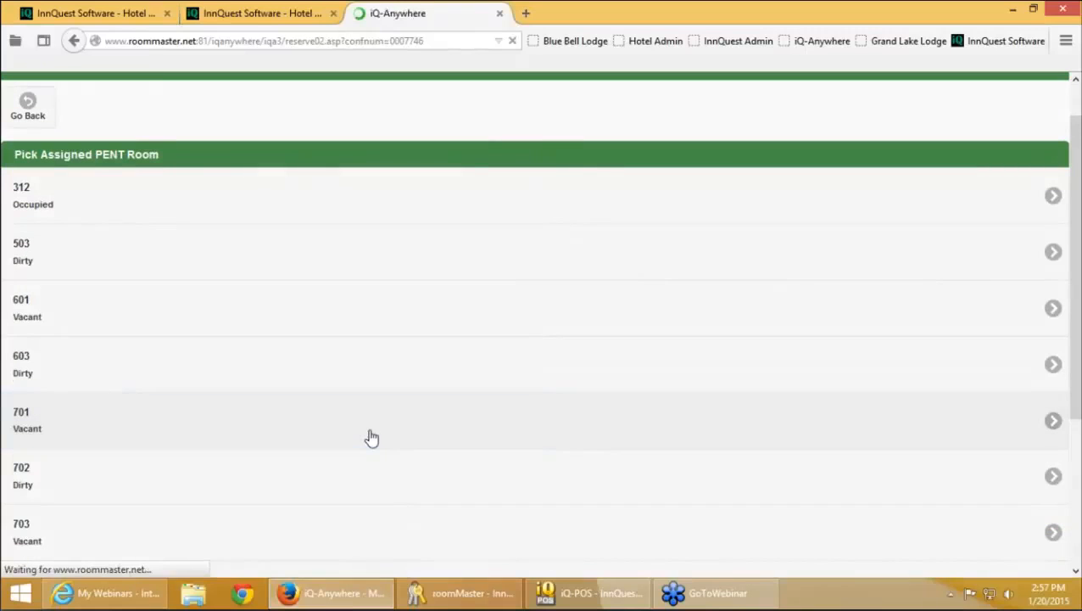
{"action": "left_click", "coordinate": [195, 172]}
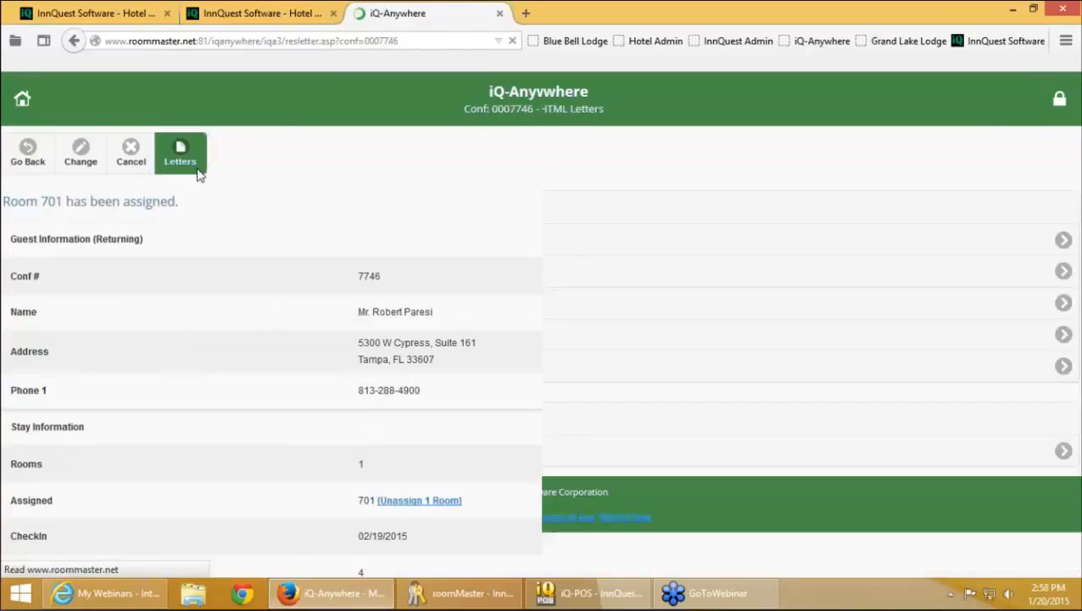
{"action": "left_click", "coordinate": [199, 275]}
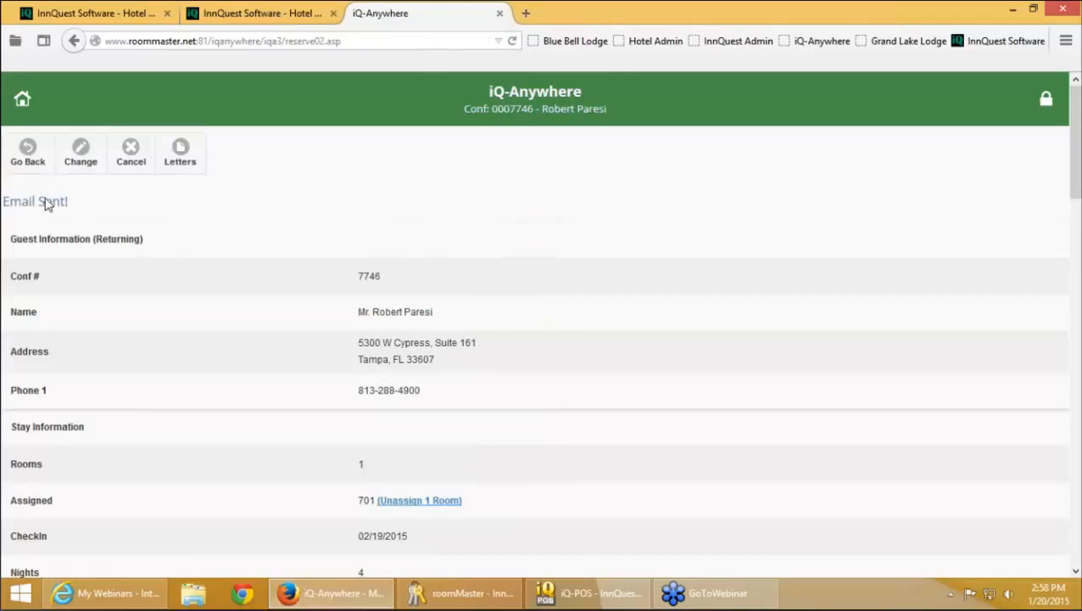
{"action": "double_click", "coordinate": [372, 278]}
{"action": "left_click", "coordinate": [464, 595]}
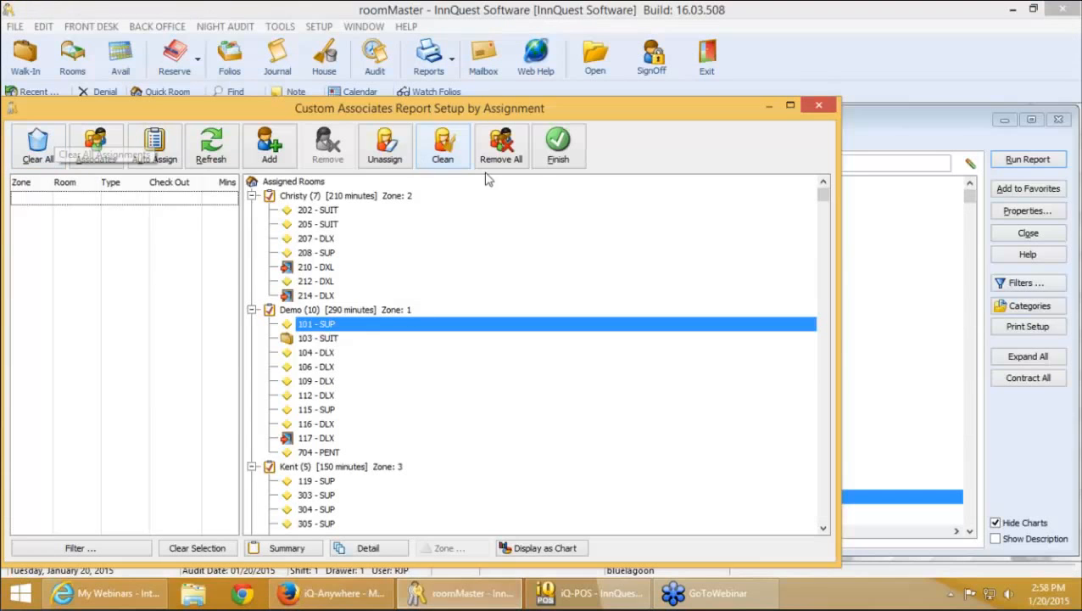
Finish the associates report setup, open reservation 7746, and review its Other Information and Profile tabs
{"action": "left_click", "coordinate": [558, 151]}
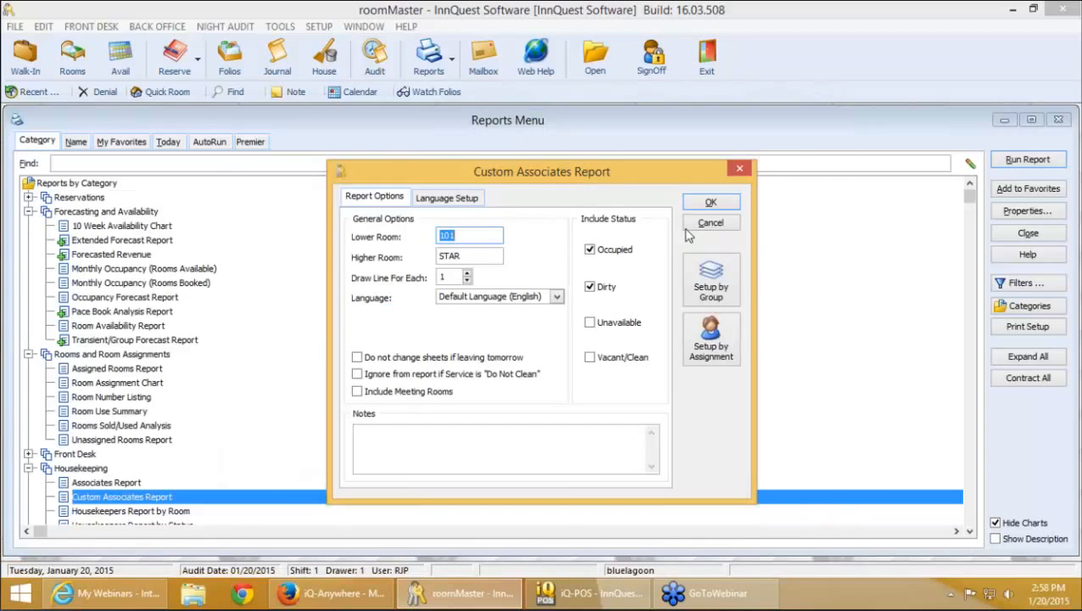
{"action": "left_click", "coordinate": [706, 223]}
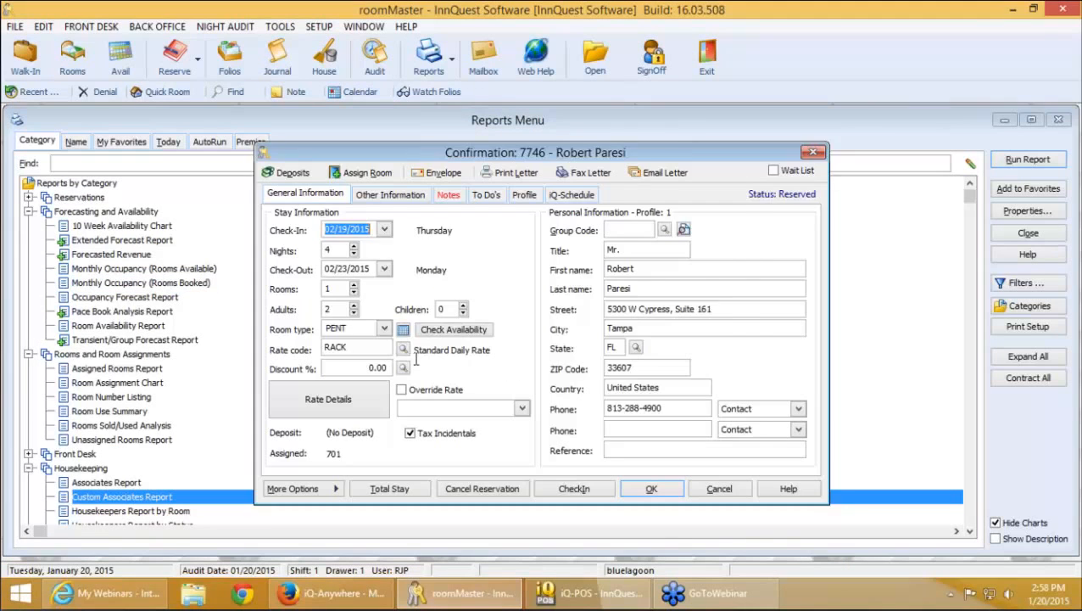
{"action": "left_click", "coordinate": [712, 389]}
{"action": "left_click", "coordinate": [393, 197]}
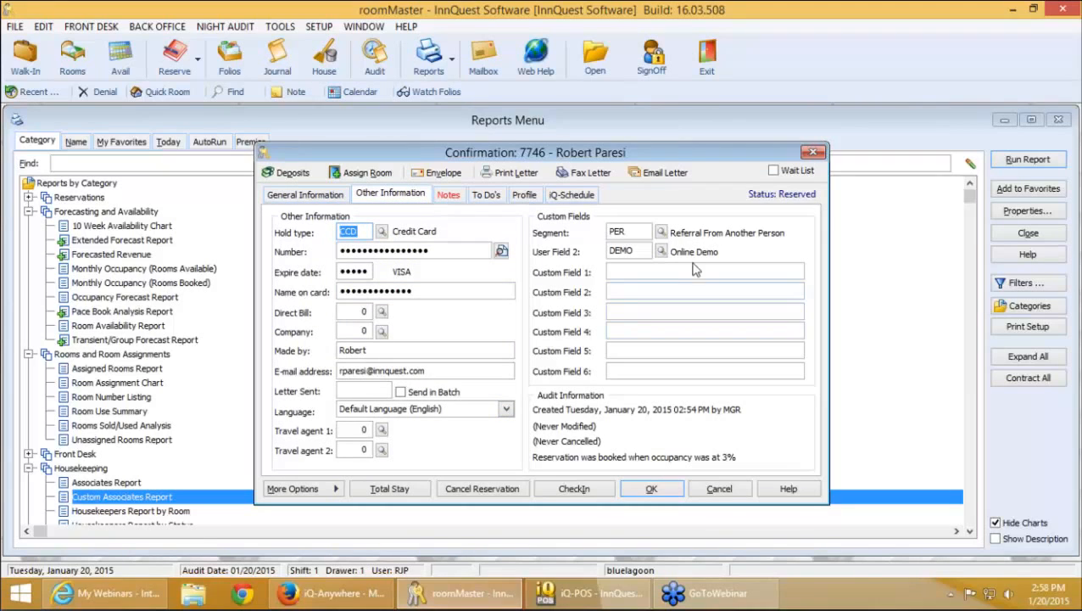
{"action": "left_click", "coordinate": [524, 195]}
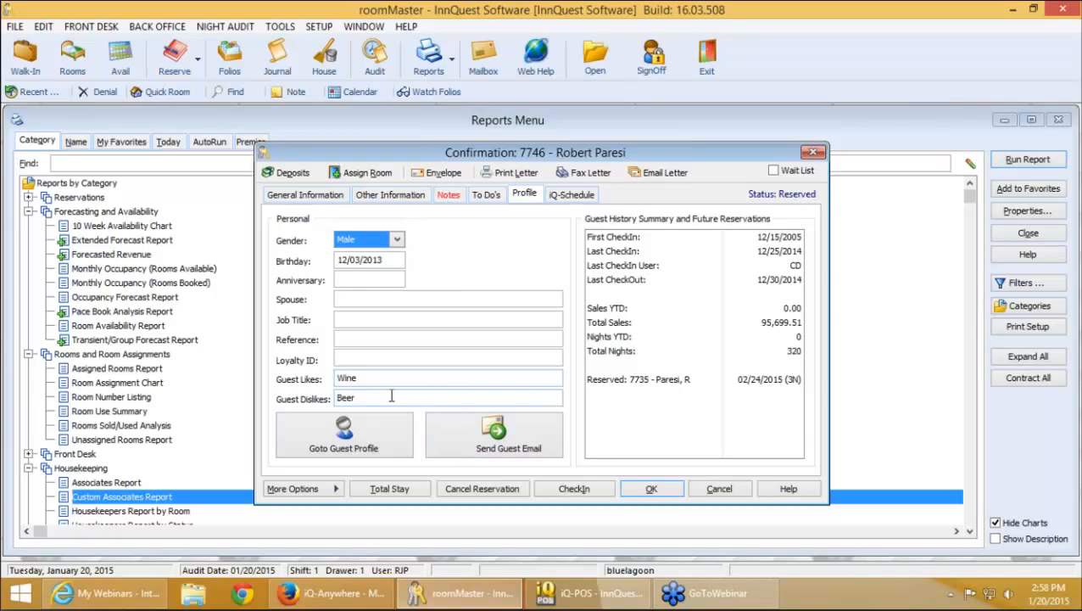
{"action": "left_click", "coordinate": [314, 499]}
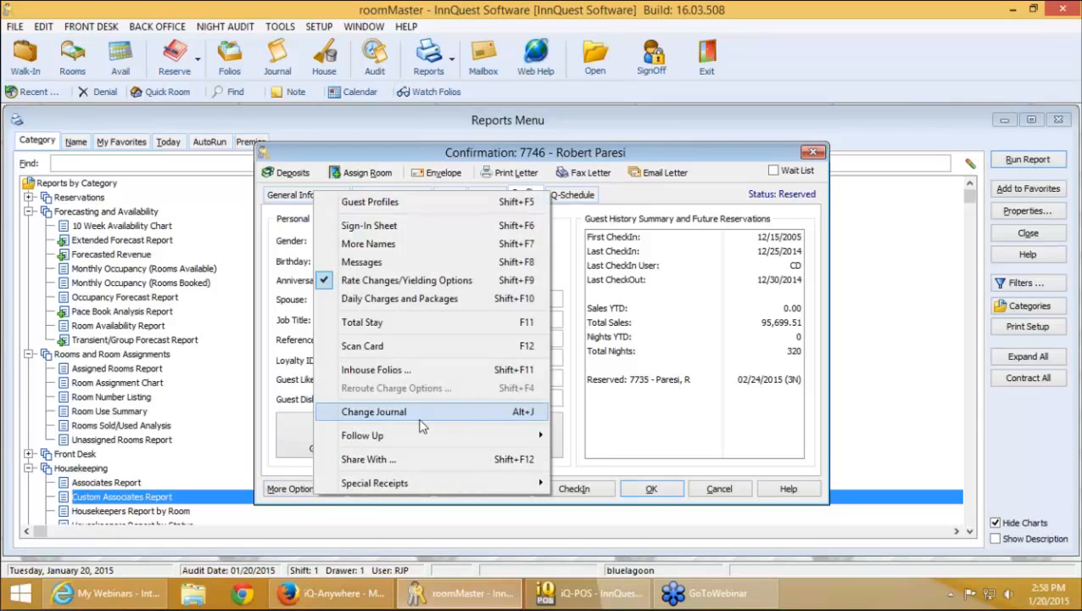
{"action": "left_click", "coordinate": [407, 413]}
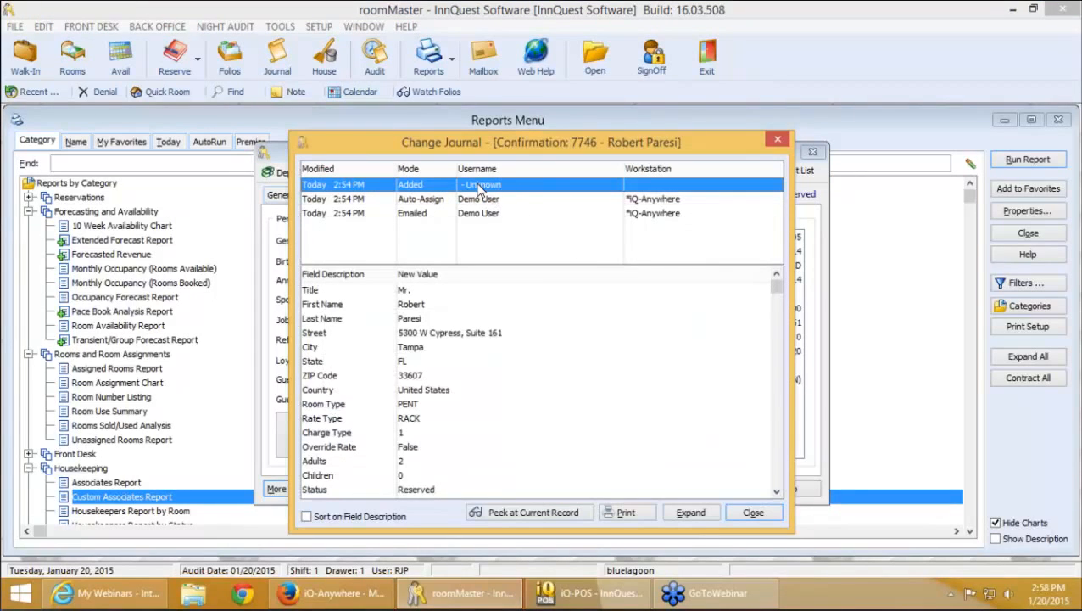
{"action": "left_click", "coordinate": [499, 204]}
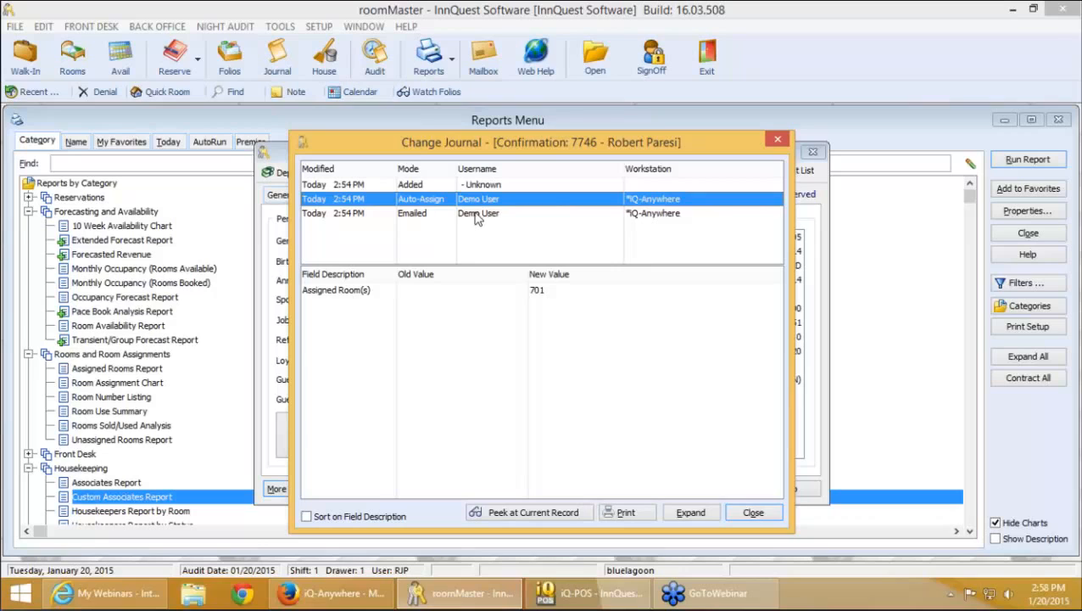
{"action": "left_click", "coordinate": [477, 215]}
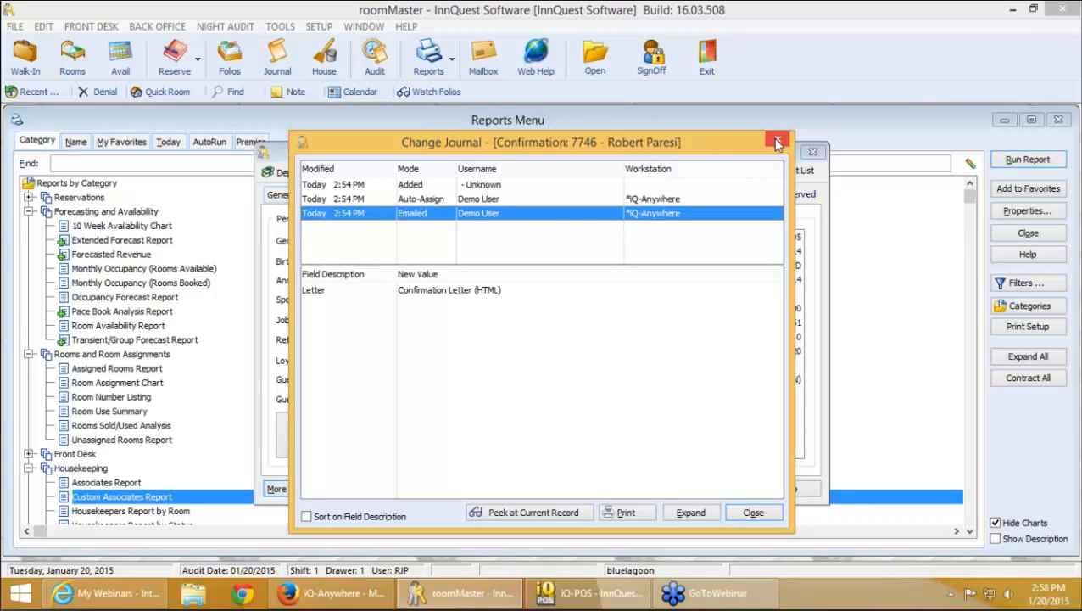
{"action": "left_click", "coordinate": [777, 143]}
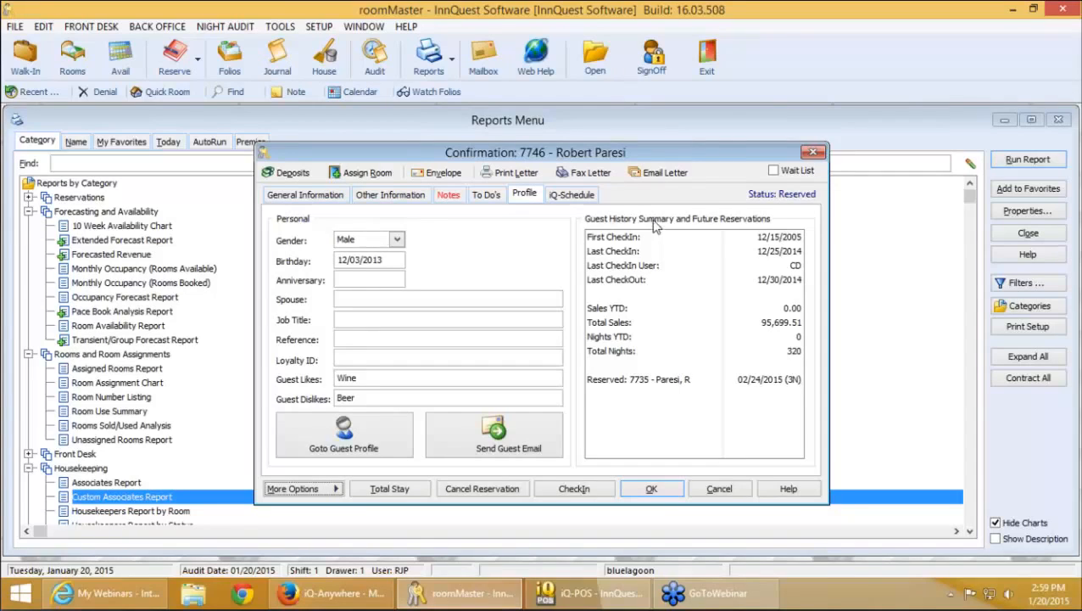
Cancel the reservation discarding edits, close the Reports Menu, and switch to iQ-POS
{"action": "left_click", "coordinate": [724, 489]}
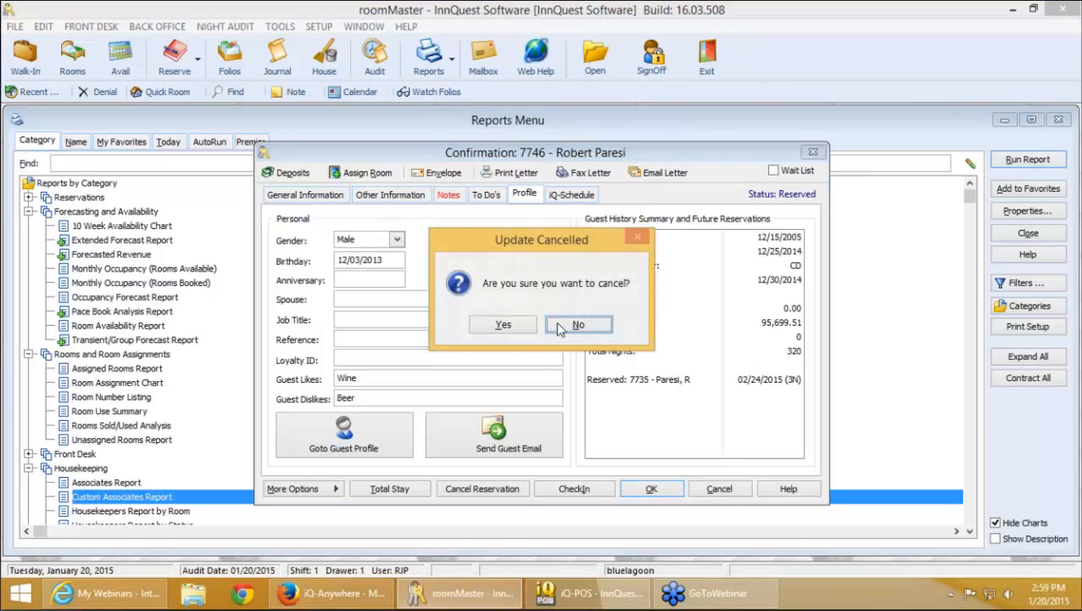
{"action": "left_click", "coordinate": [500, 322]}
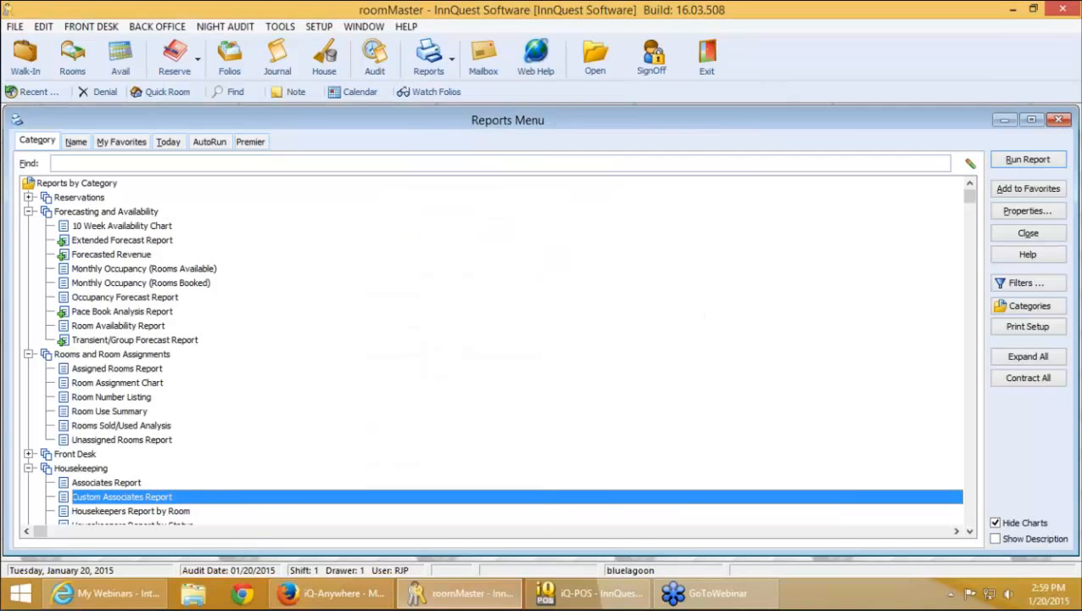
{"action": "left_click", "coordinate": [1059, 120]}
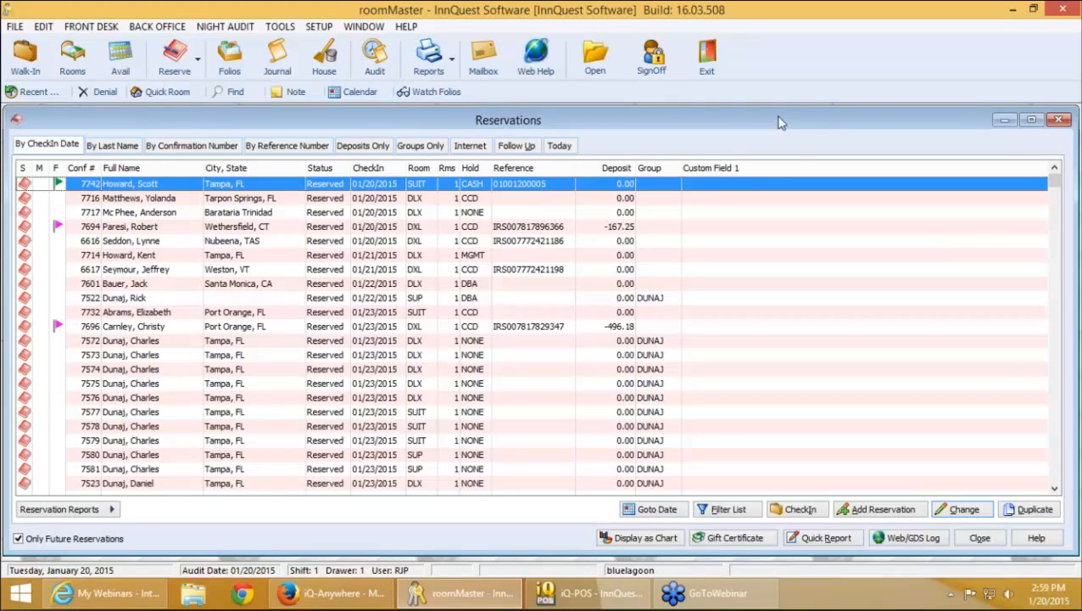
{"action": "left_click", "coordinate": [590, 593]}
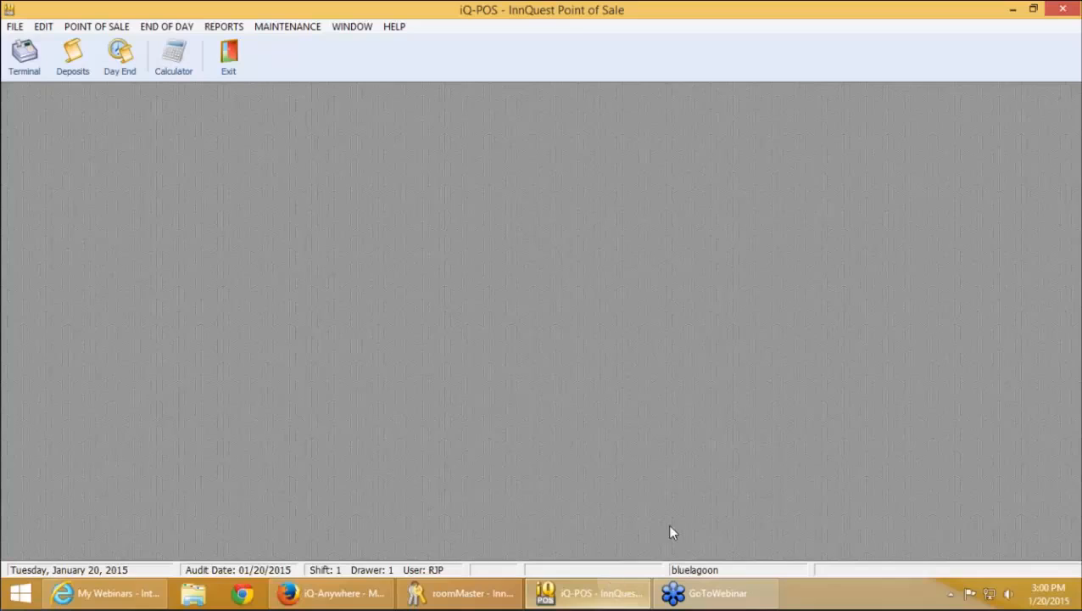
Open Polls and Surveys via Maintenance > Configuration and Settings > Accounts/Discounts/Polls
{"action": "left_click", "coordinate": [304, 33]}
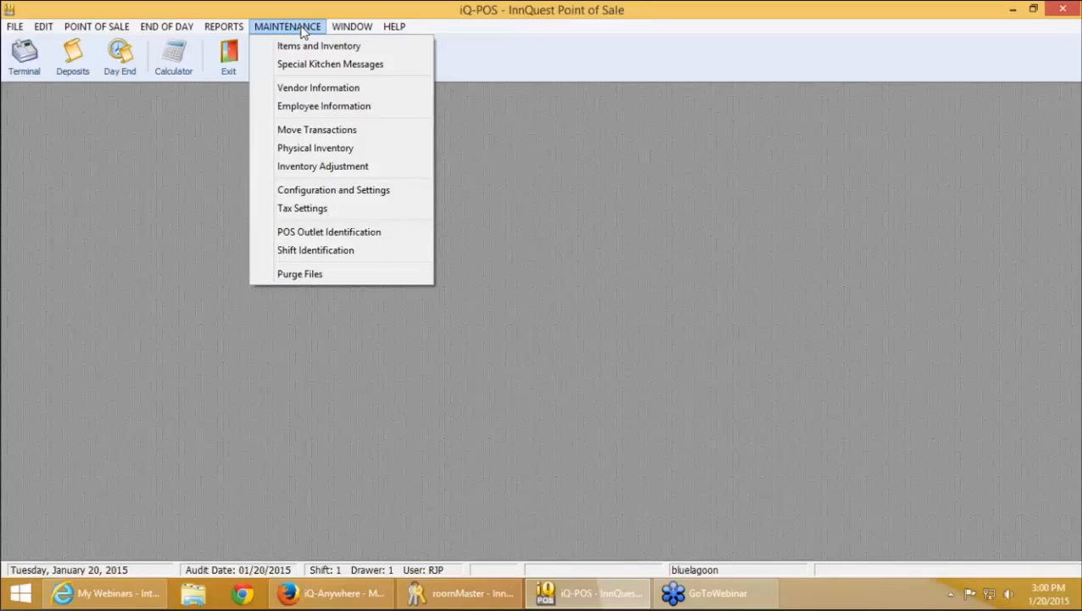
{"action": "left_click", "coordinate": [360, 195]}
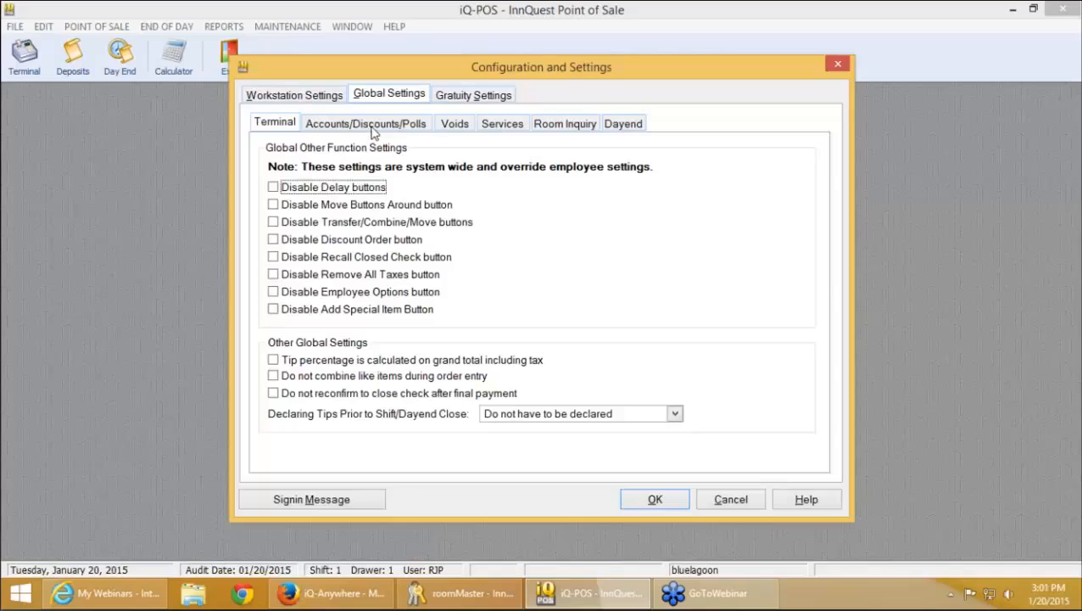
{"action": "left_click", "coordinate": [368, 124]}
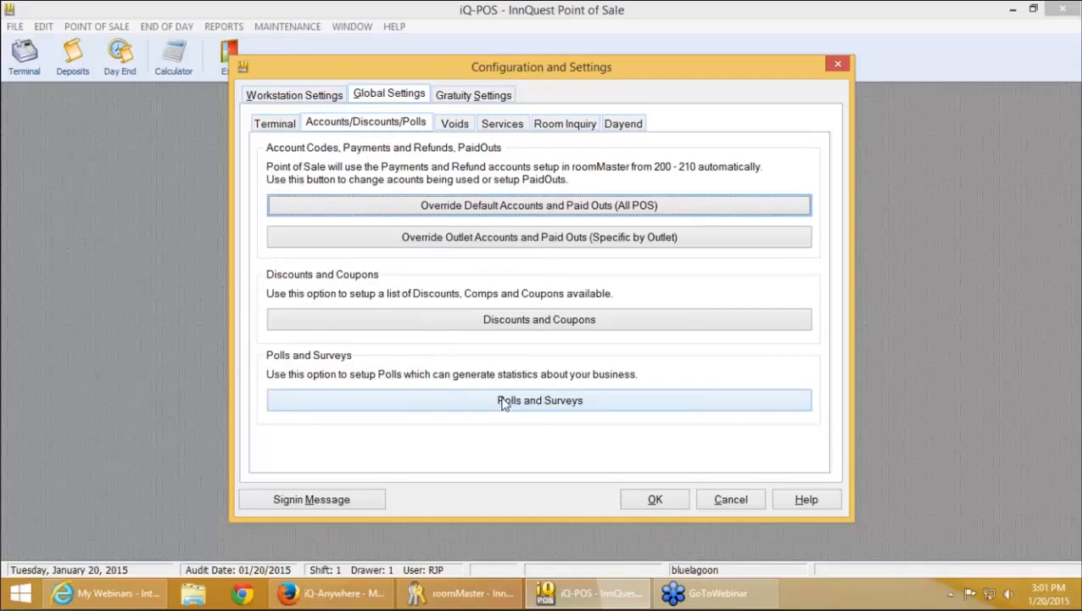
{"action": "left_click", "coordinate": [503, 402]}
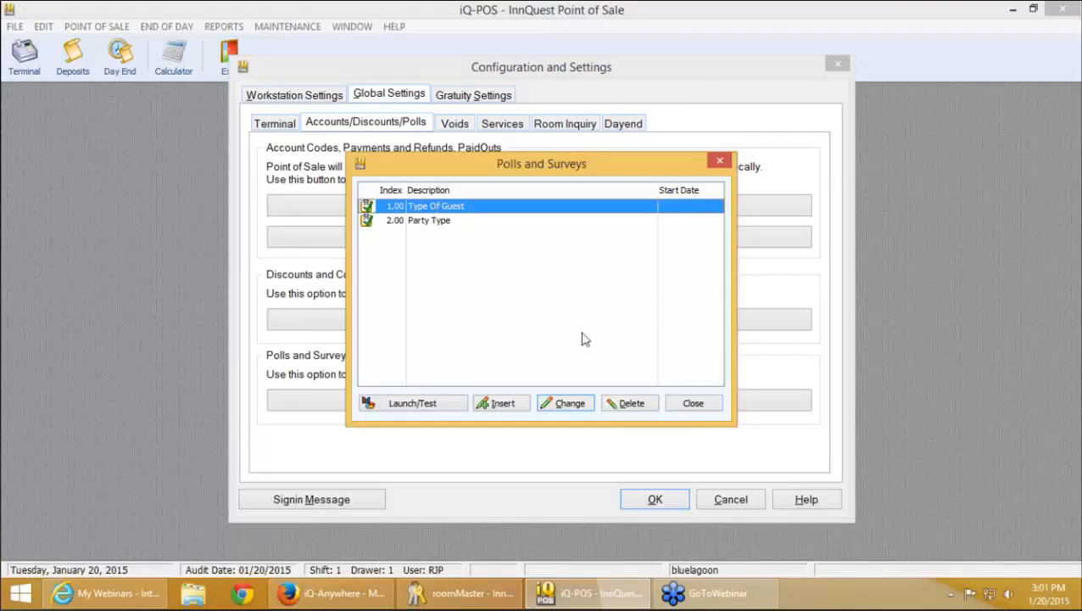
{"action": "left_click", "coordinate": [566, 403]}
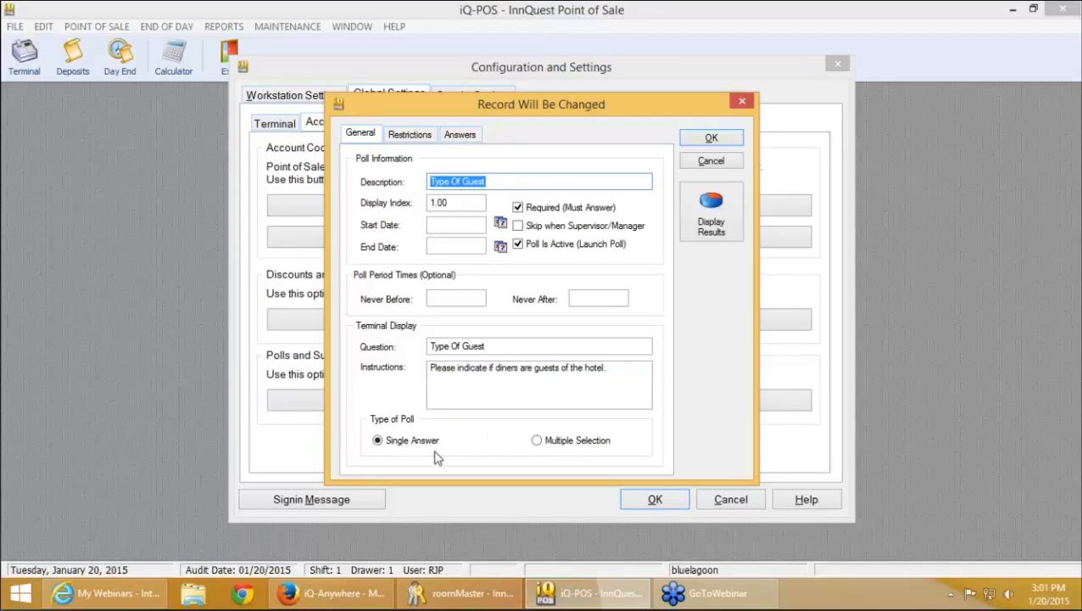
{"action": "left_click", "coordinate": [411, 135]}
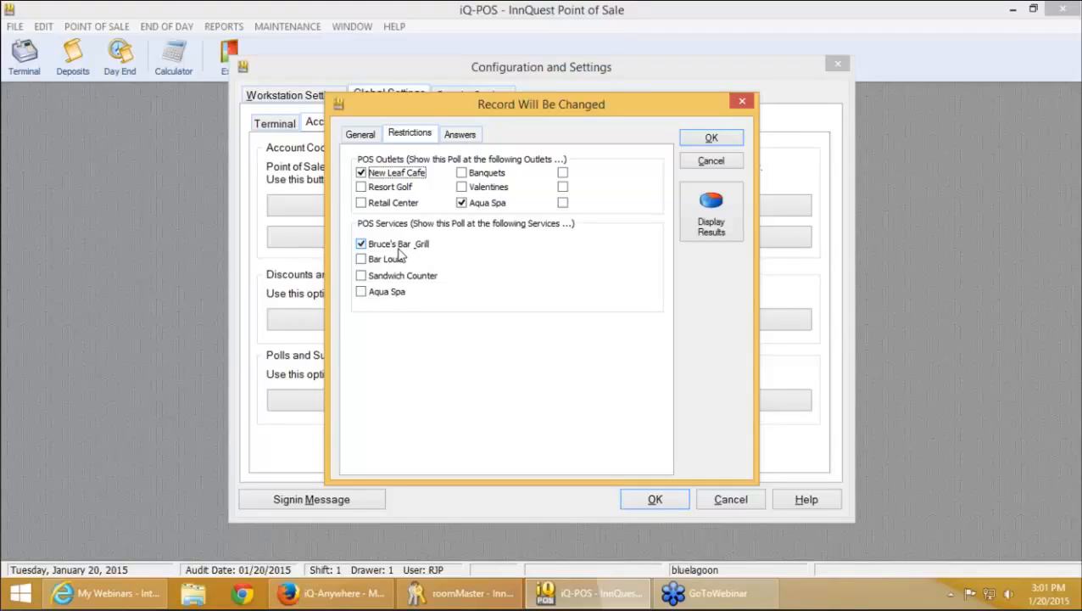
{"action": "left_click", "coordinate": [459, 136]}
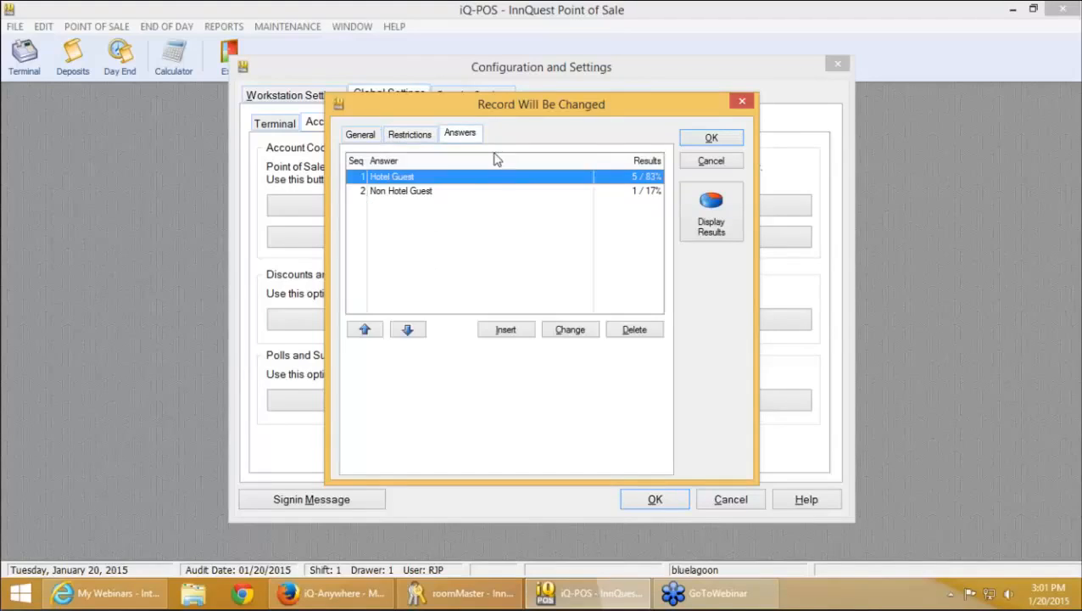
{"action": "left_click", "coordinate": [437, 194]}
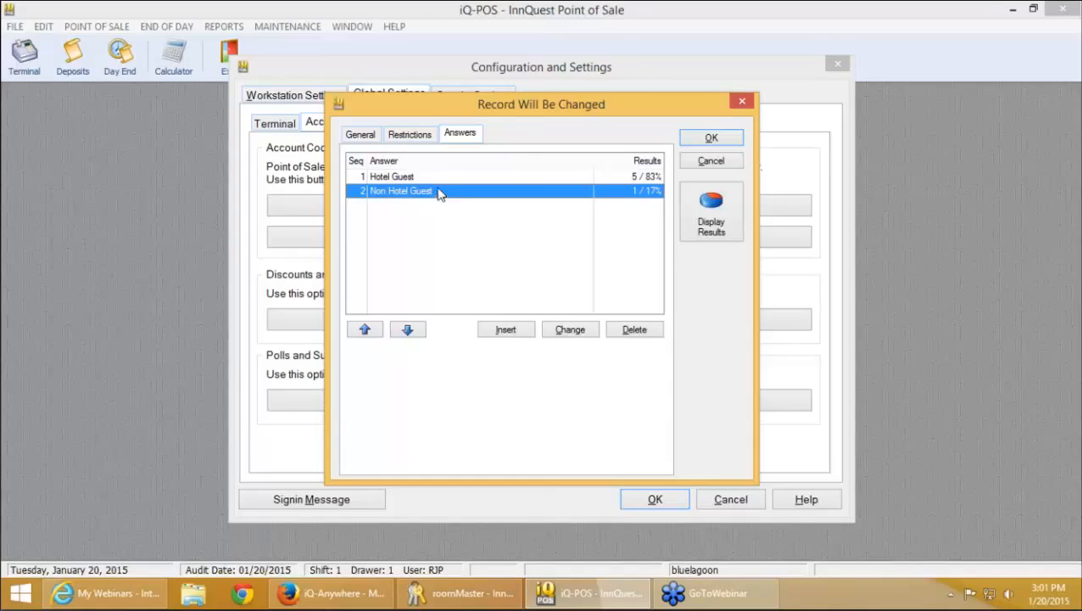
{"action": "left_click", "coordinate": [700, 229]}
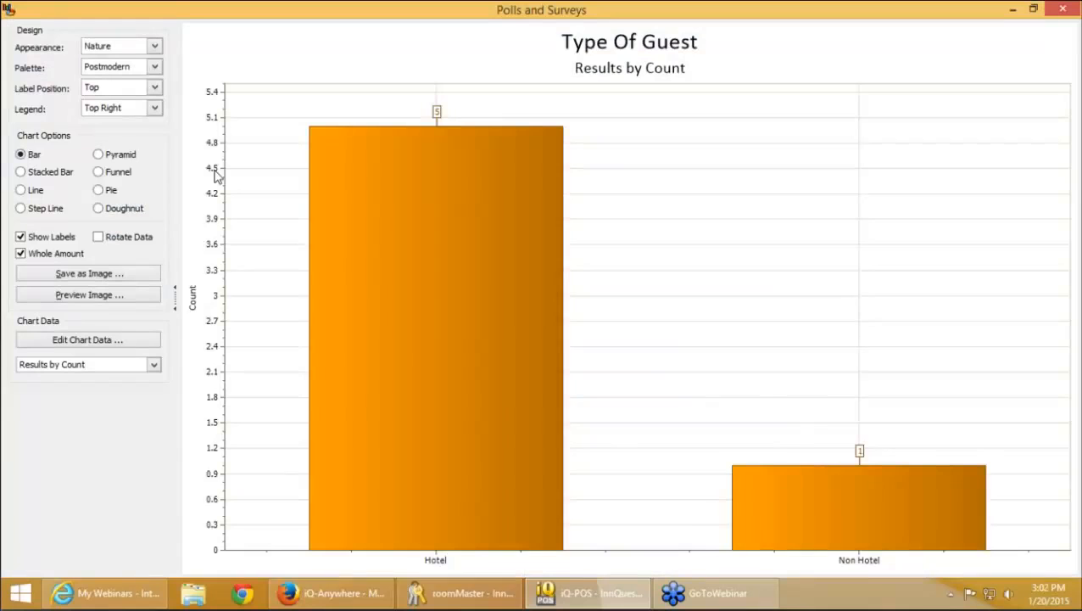
{"action": "left_click", "coordinate": [111, 190]}
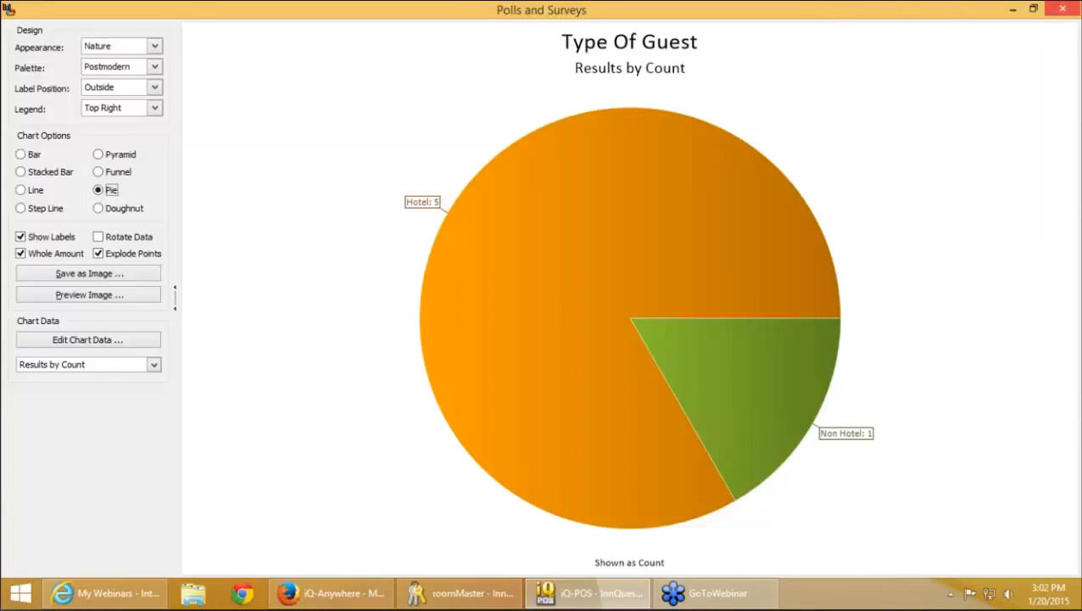
{"action": "left_click", "coordinate": [1064, 10]}
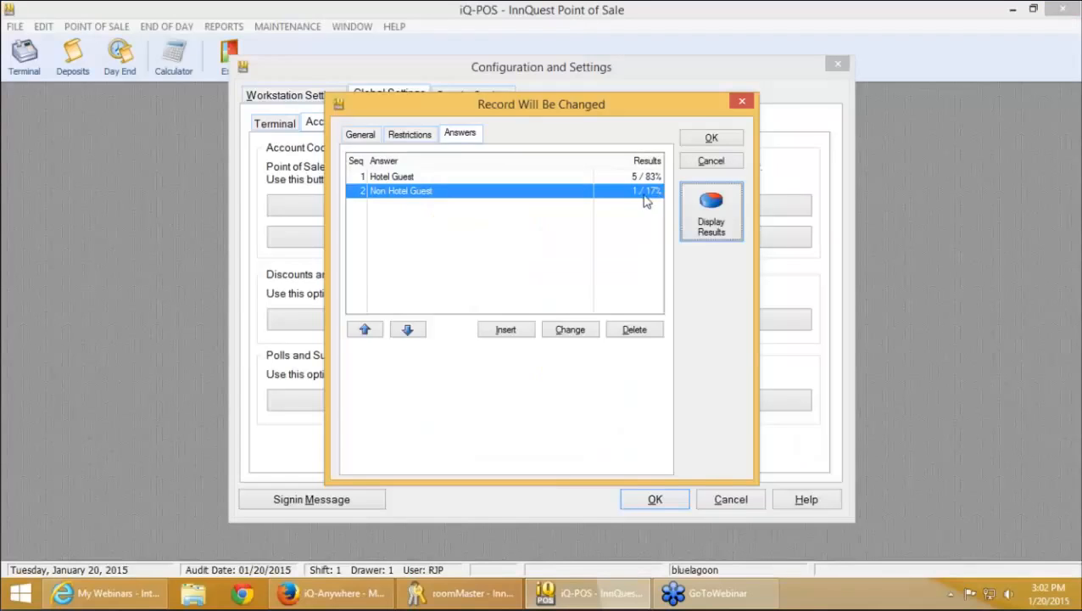
{"action": "left_click", "coordinate": [715, 166]}
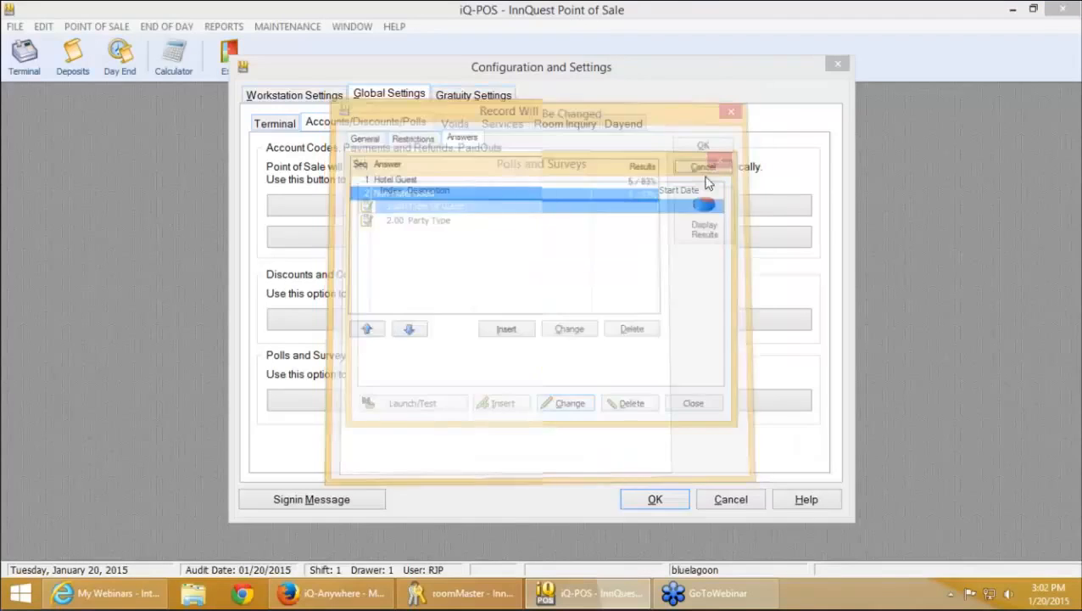
Open the Party Type poll and chart its results (SM 1, CPL 3, Large 2) as a pie
{"action": "left_click", "coordinate": [574, 409]}
{"action": "left_click", "coordinate": [462, 136]}
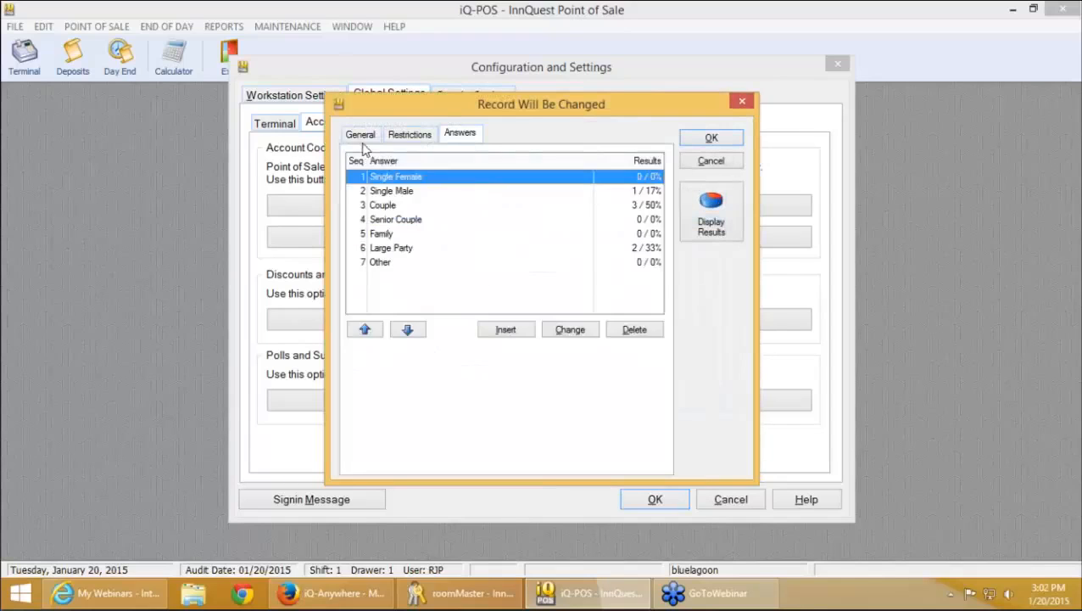
{"action": "left_click", "coordinate": [363, 138]}
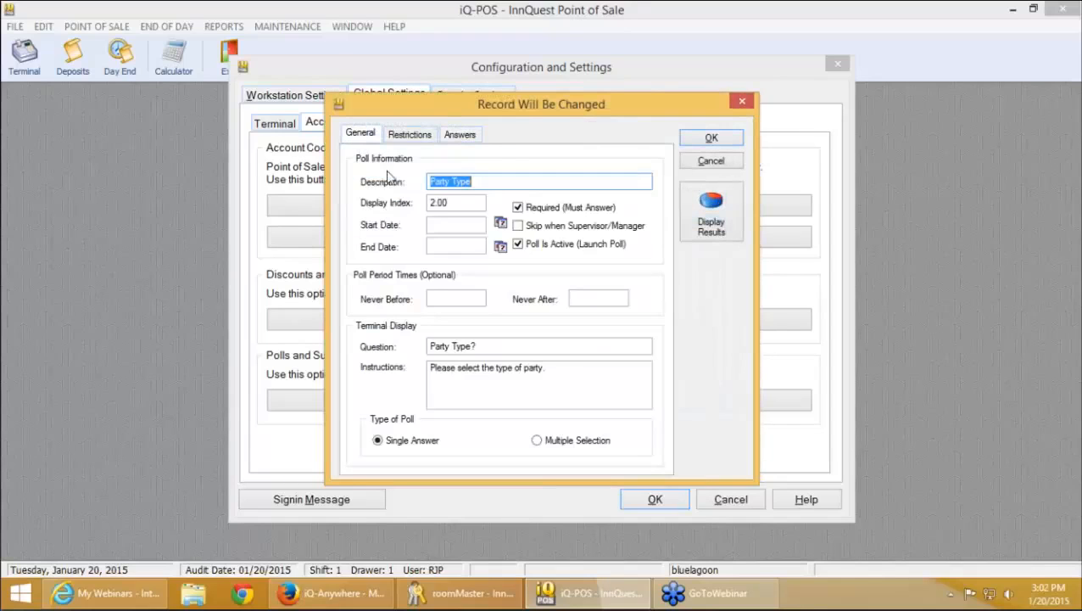
{"action": "left_click", "coordinate": [462, 136]}
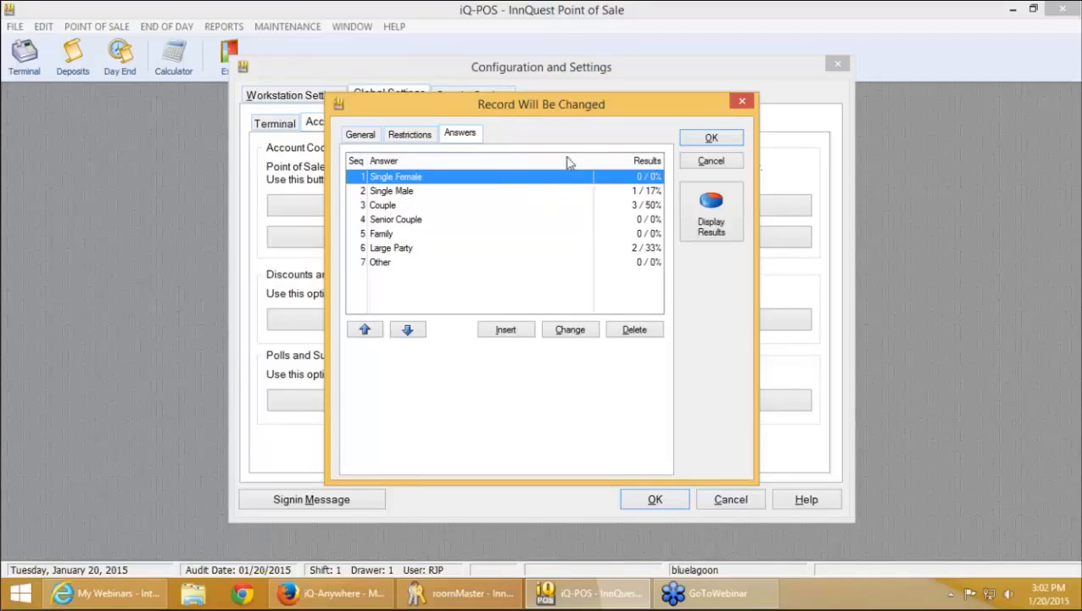
{"action": "left_click", "coordinate": [709, 222]}
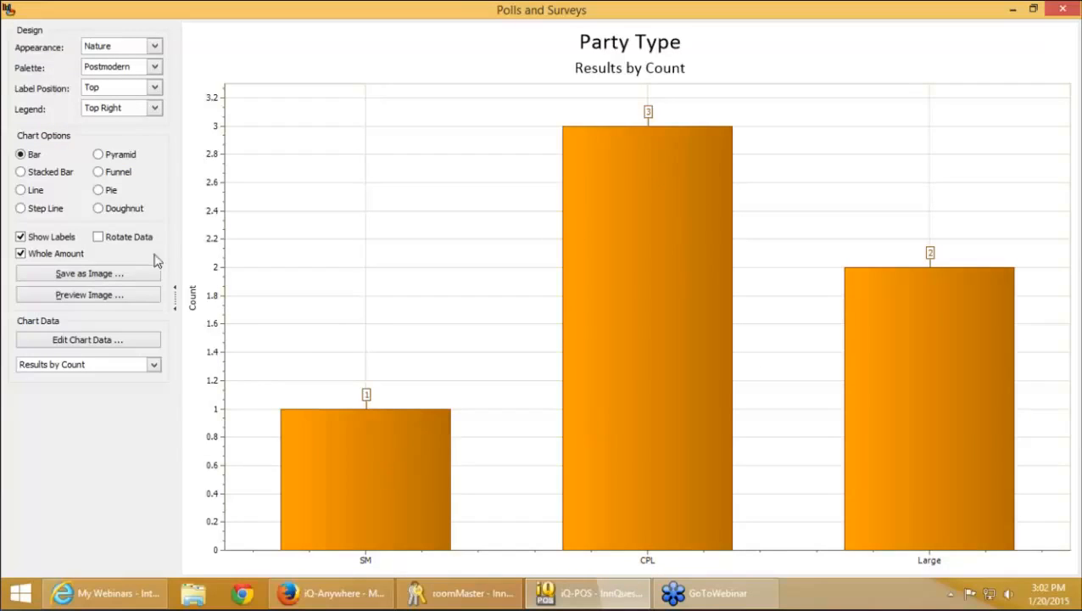
{"action": "left_click", "coordinate": [100, 191]}
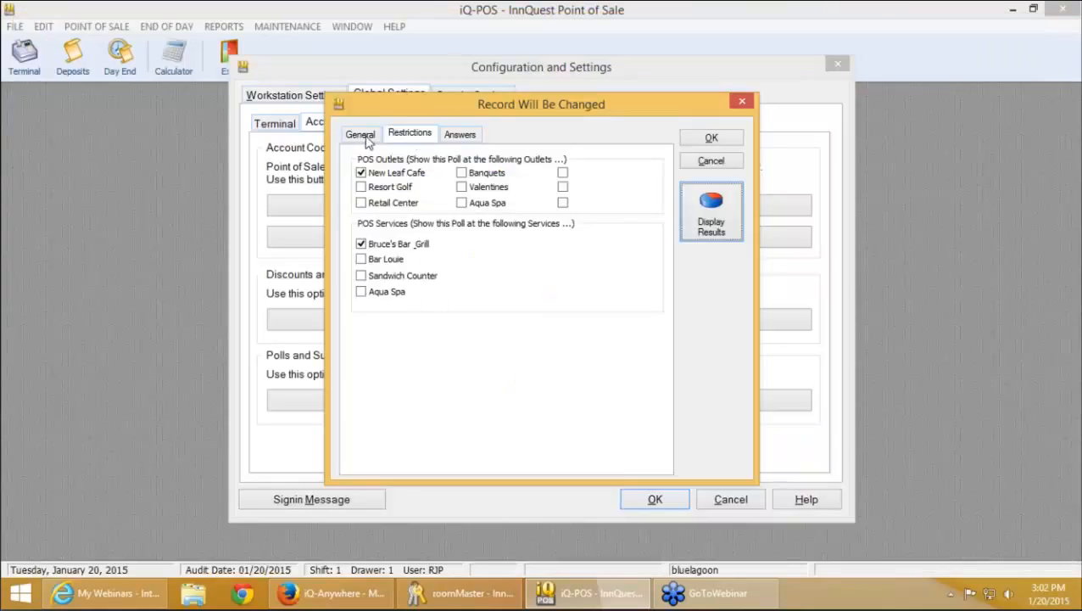
Clear the Party Type poll's start and end dates on the General tab
{"action": "left_click", "coordinate": [360, 134]}
{"action": "left_click", "coordinate": [445, 225]}
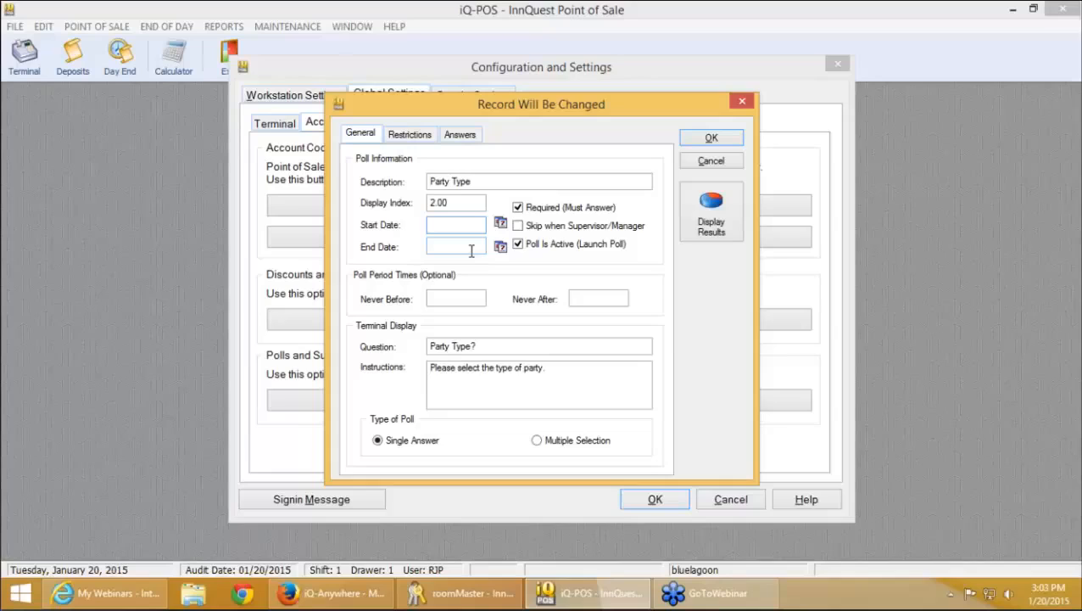
{"action": "type", "text": "09090"}
{"action": "key", "text": "BackSpace"}
{"action": "key", "text": "Tab"}
{"action": "type", "text": "09/10"}
{"action": "key", "text": "Tab"}
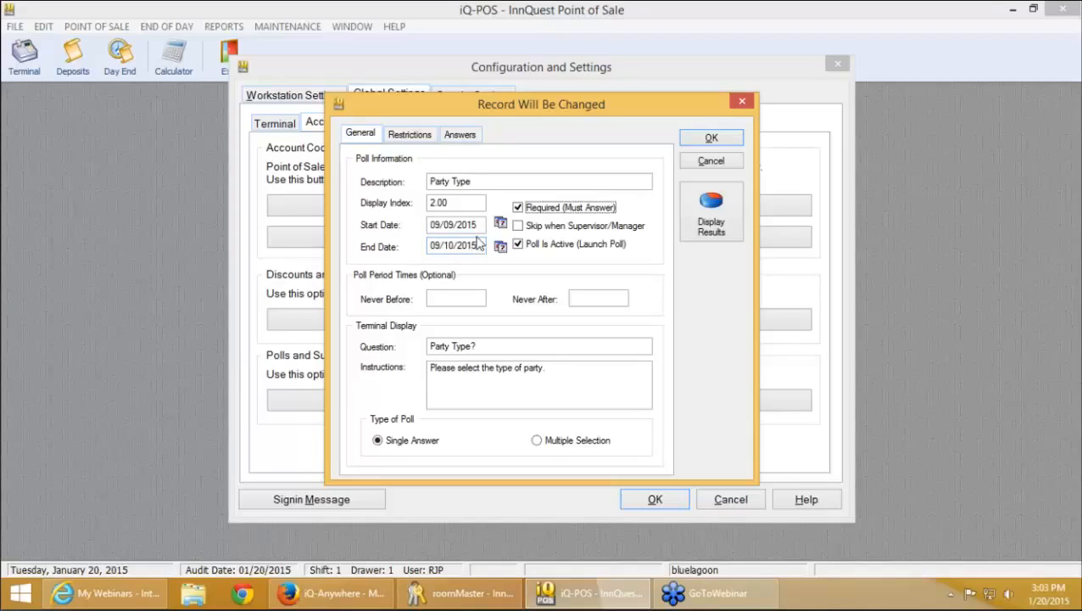
{"action": "left_click_drag", "start_coordinate": [482, 225], "coordinate": [416, 217]}
{"action": "key", "text": "BackSpace"}
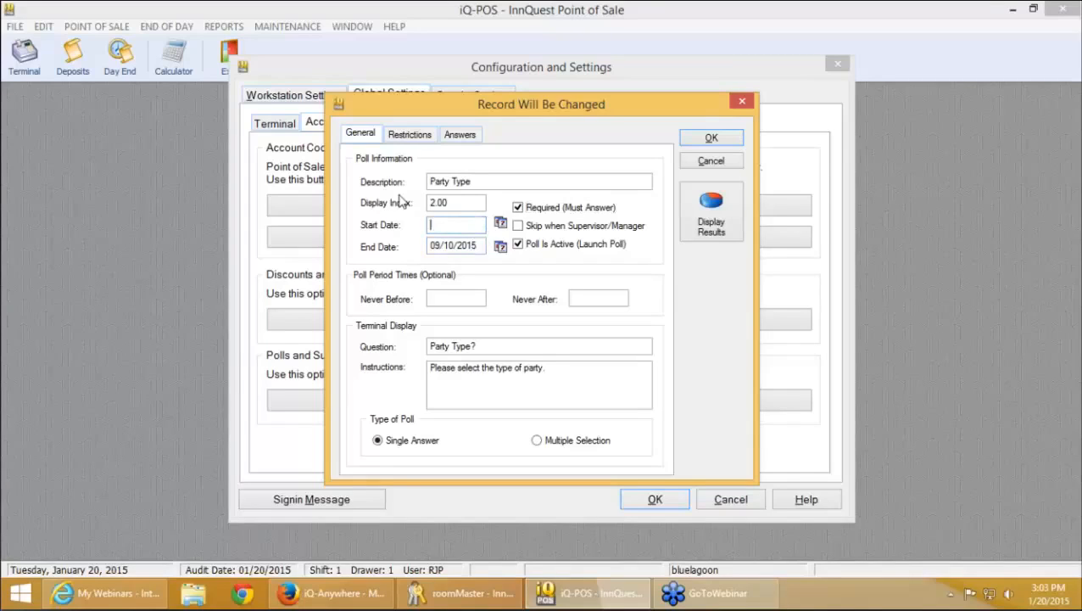
{"action": "key", "text": "Tab"}
{"action": "key", "text": "BackSpace"}
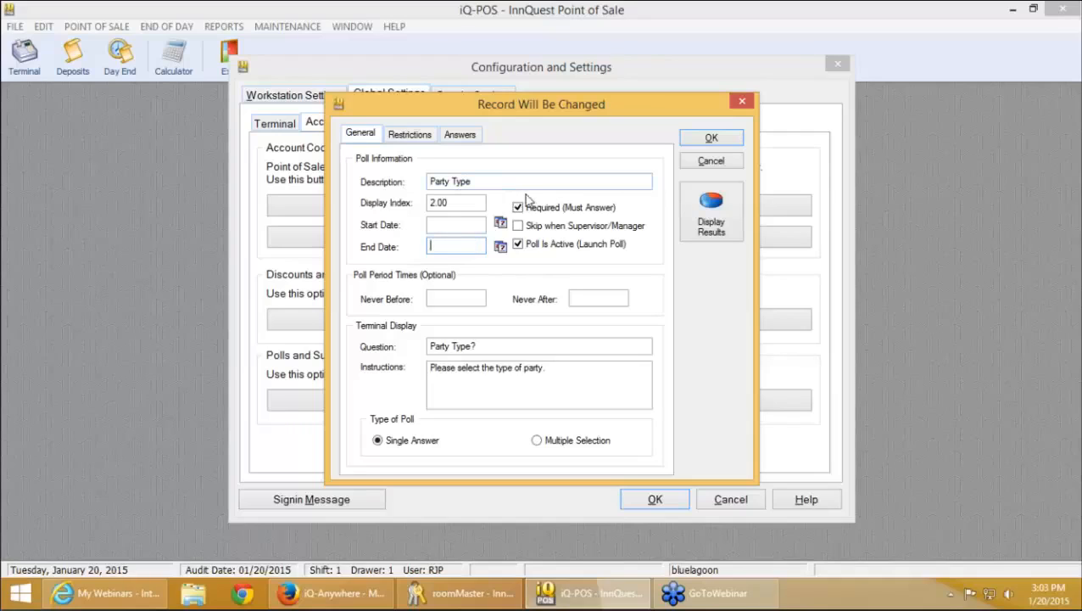
Set the poll's Never Before time to 04:00 PM, leaving the other options unchanged
{"action": "left_click", "coordinate": [589, 224]}
{"action": "left_click", "coordinate": [589, 224]}
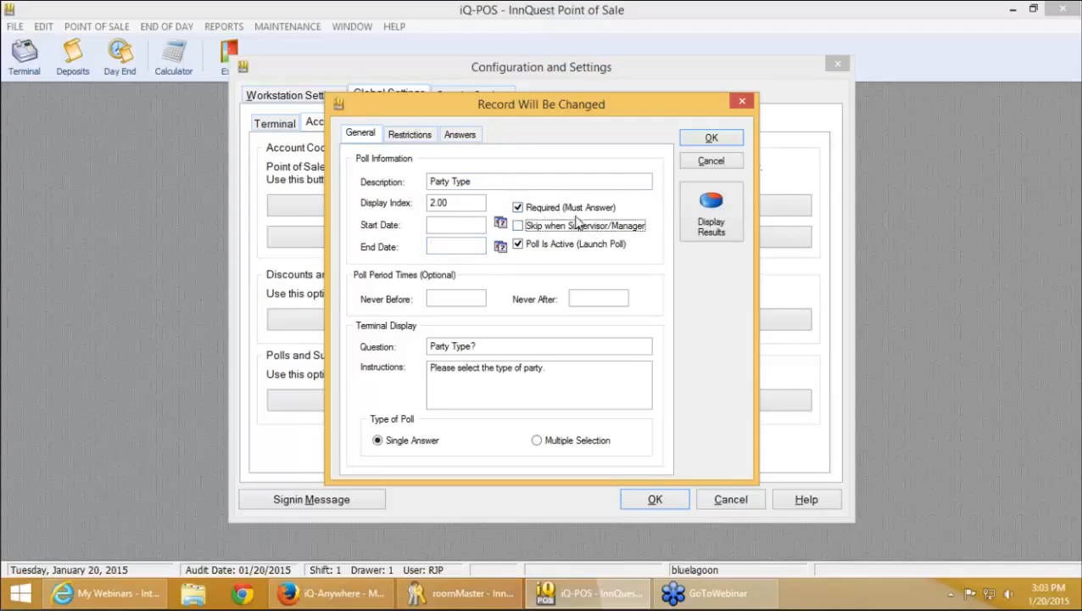
{"action": "left_click", "coordinate": [556, 245]}
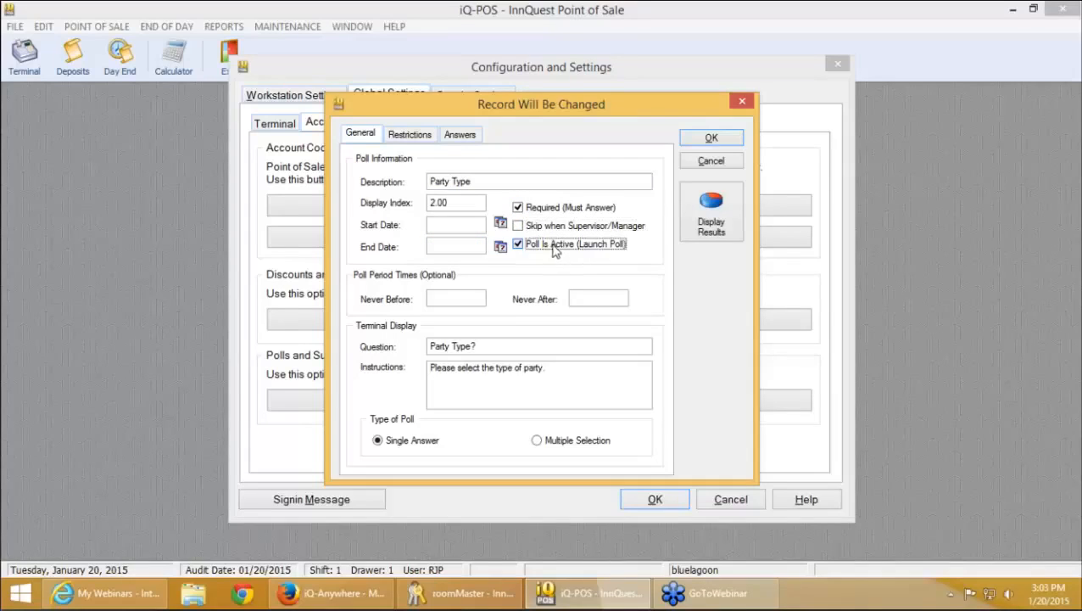
{"action": "left_click", "coordinate": [554, 246]}
{"action": "left_click", "coordinate": [577, 247]}
{"action": "left_click", "coordinate": [577, 247]}
{"action": "left_click", "coordinate": [447, 300]}
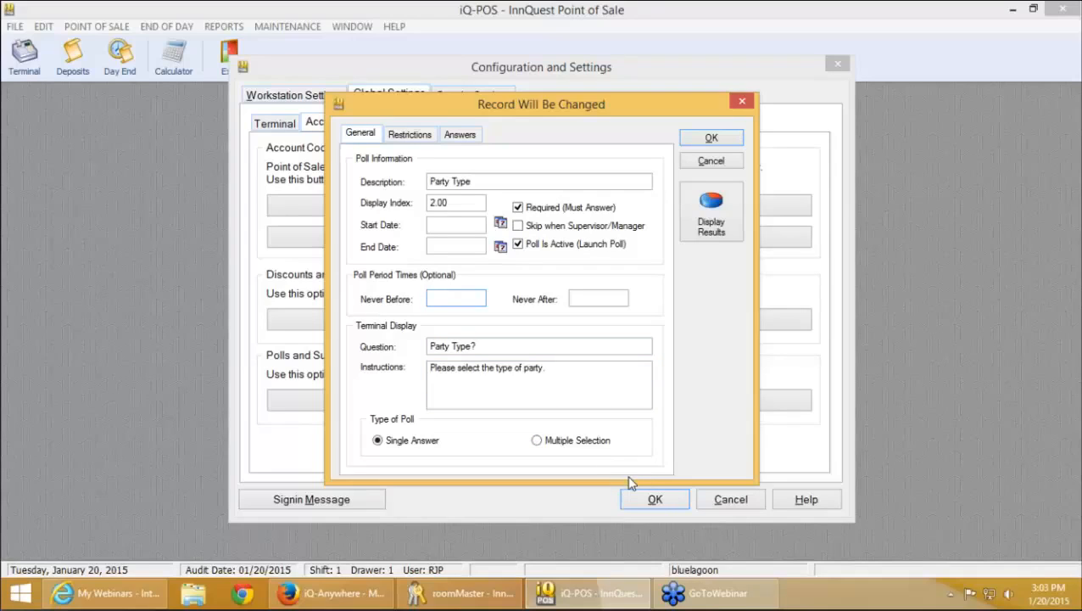
{"action": "type", "text": "12"}
{"action": "left_click", "coordinate": [459, 244]}
{"action": "left_click_drag", "start_coordinate": [477, 298], "coordinate": [408, 309]}
{"action": "type", "text": "4pm"}
{"action": "key", "text": "Tab"}
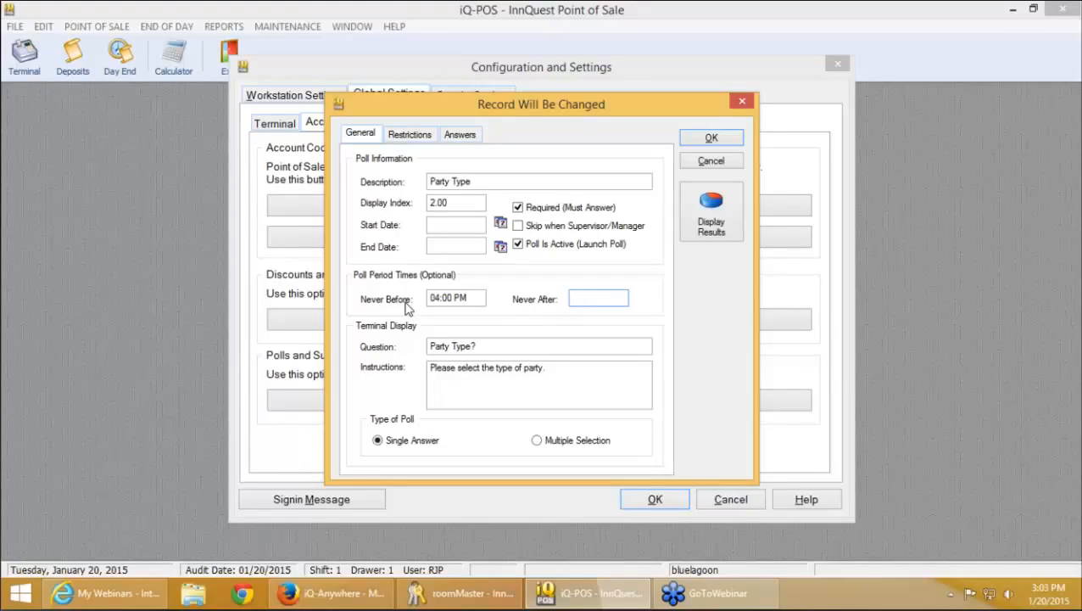
Keep single-answer mode, save the Party Type poll, check Type Of Guest, and close the polls list
{"action": "left_click", "coordinate": [537, 440]}
{"action": "left_click", "coordinate": [419, 442]}
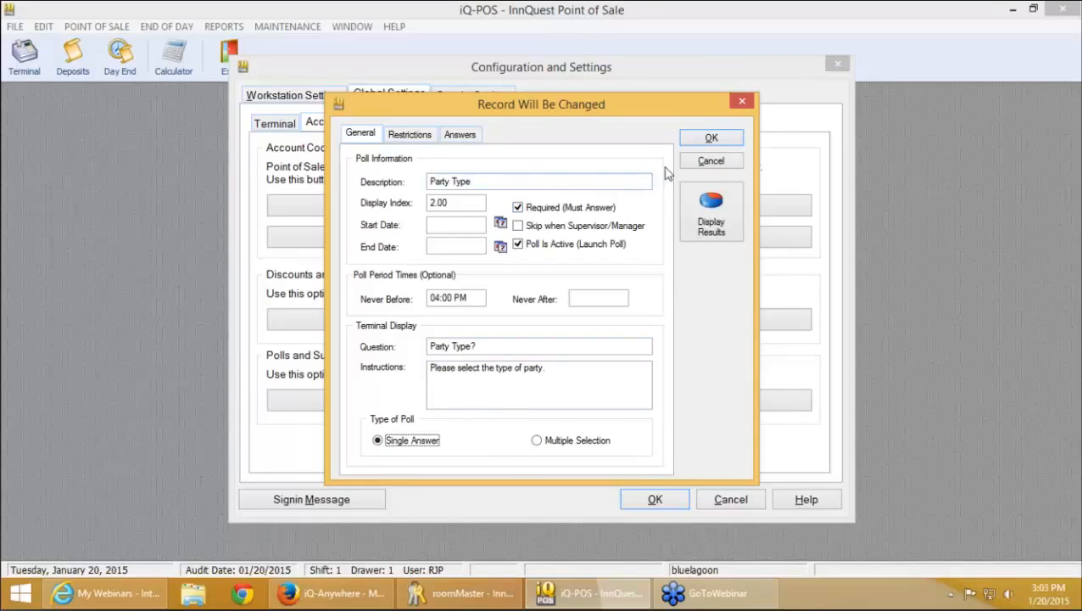
{"action": "left_click", "coordinate": [712, 138]}
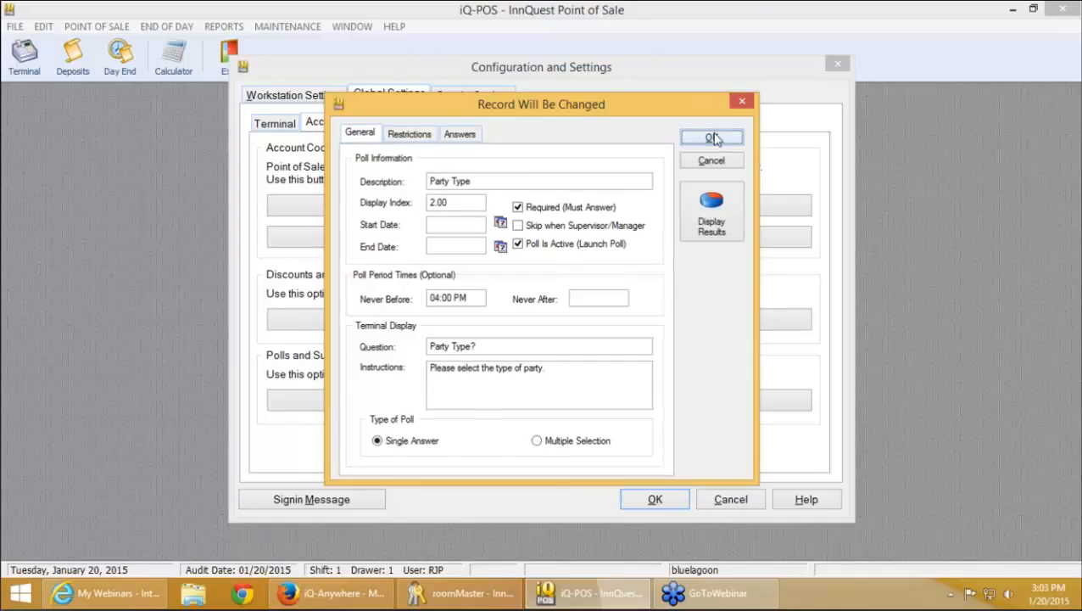
{"action": "double_click", "coordinate": [492, 206]}
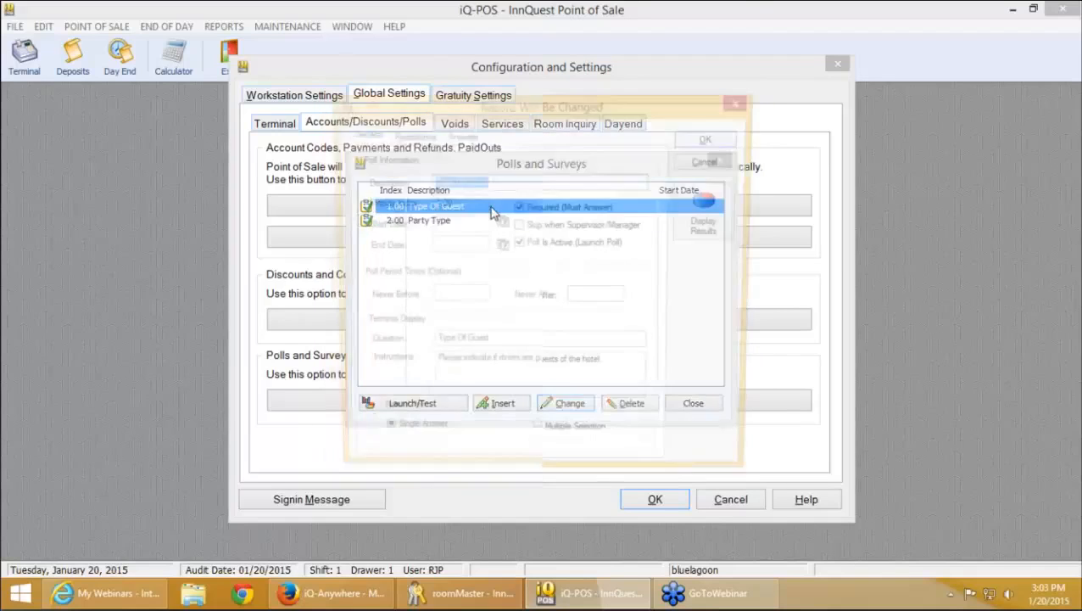
{"action": "left_click", "coordinate": [711, 139]}
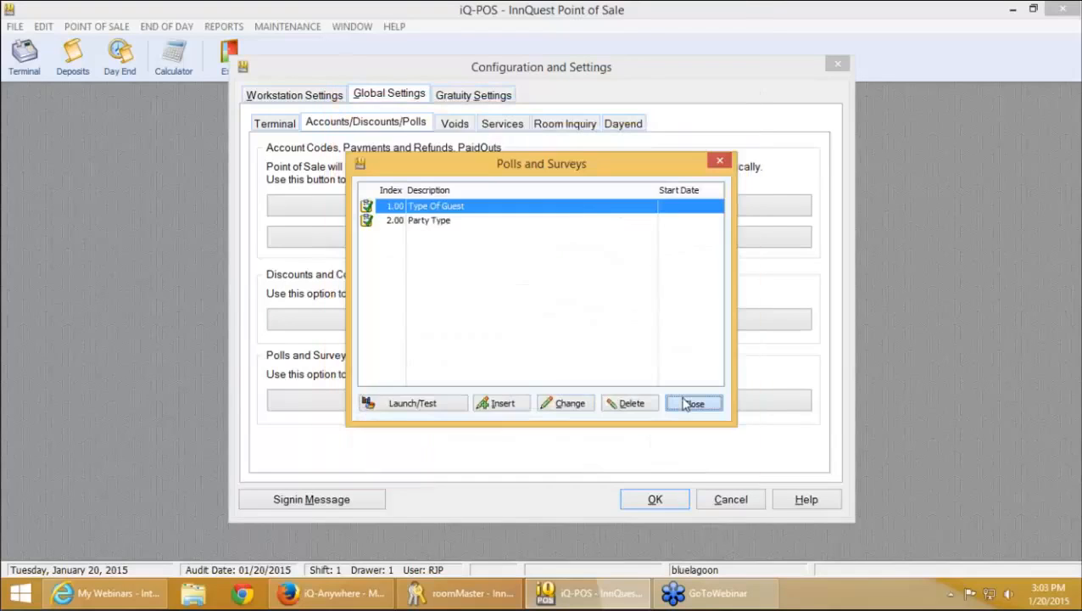
{"action": "left_click", "coordinate": [688, 405]}
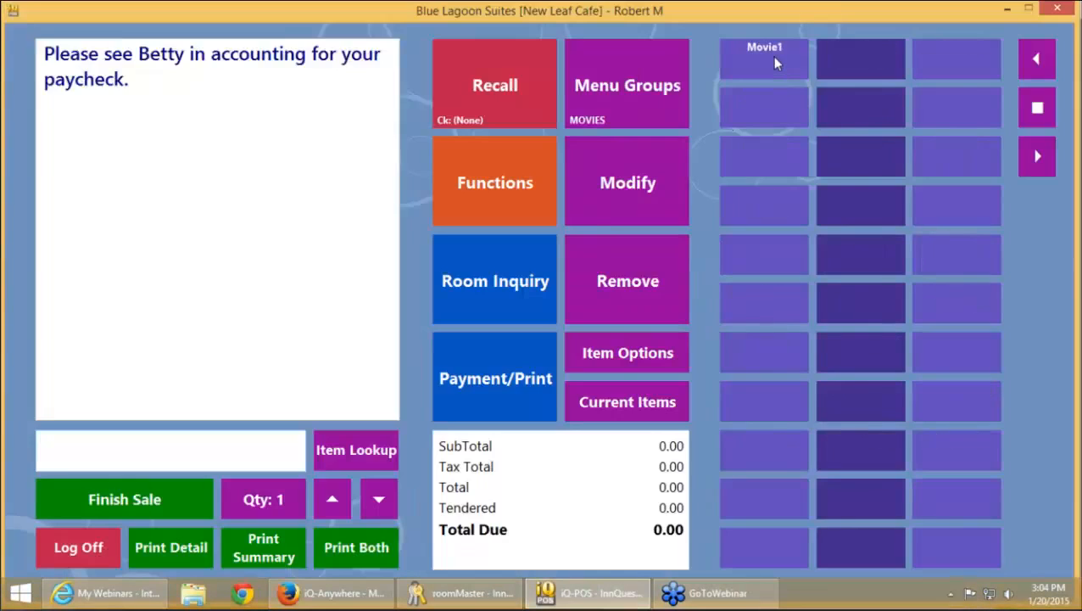
Sign in and add American Rose and Banana Daquiri from Cocktails, then hold the order
{"action": "left_click", "coordinate": [772, 56]}
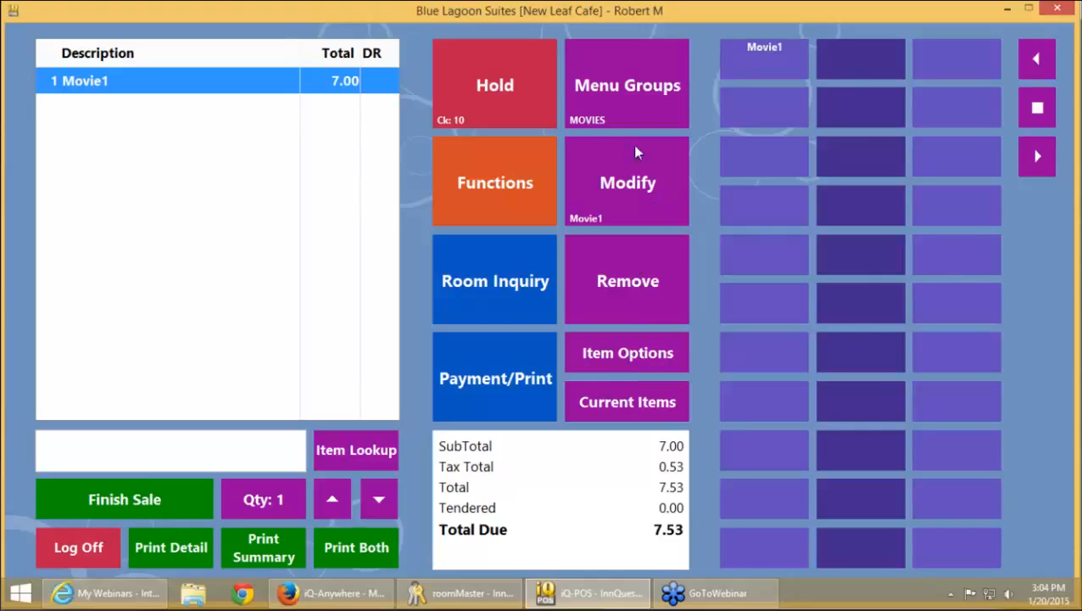
{"action": "left_click", "coordinate": [632, 104]}
{"action": "left_click", "coordinate": [777, 109]}
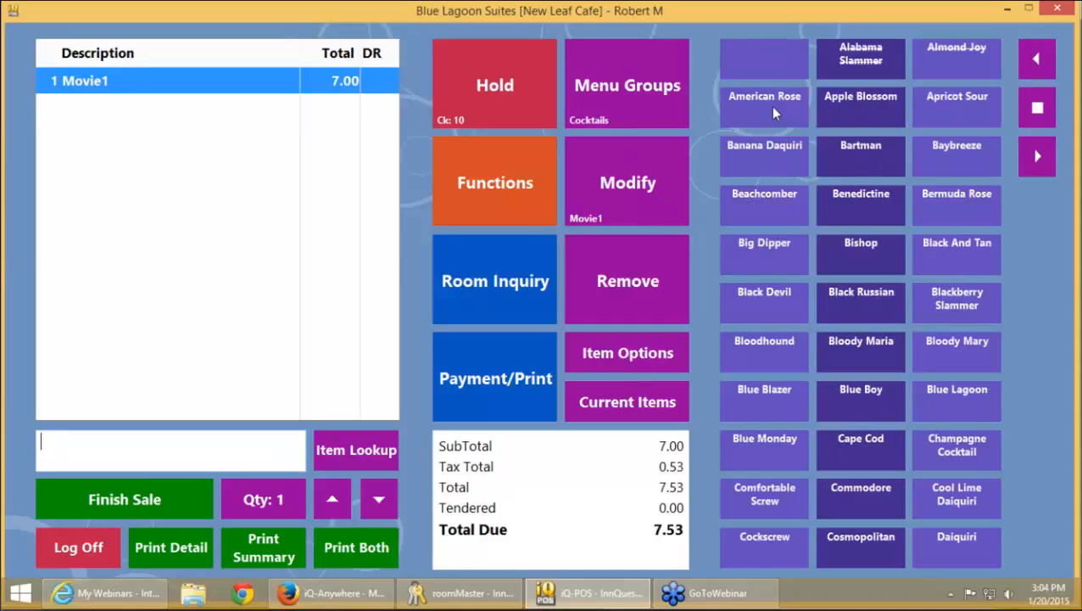
{"action": "left_click", "coordinate": [770, 106]}
{"action": "left_click", "coordinate": [759, 159]}
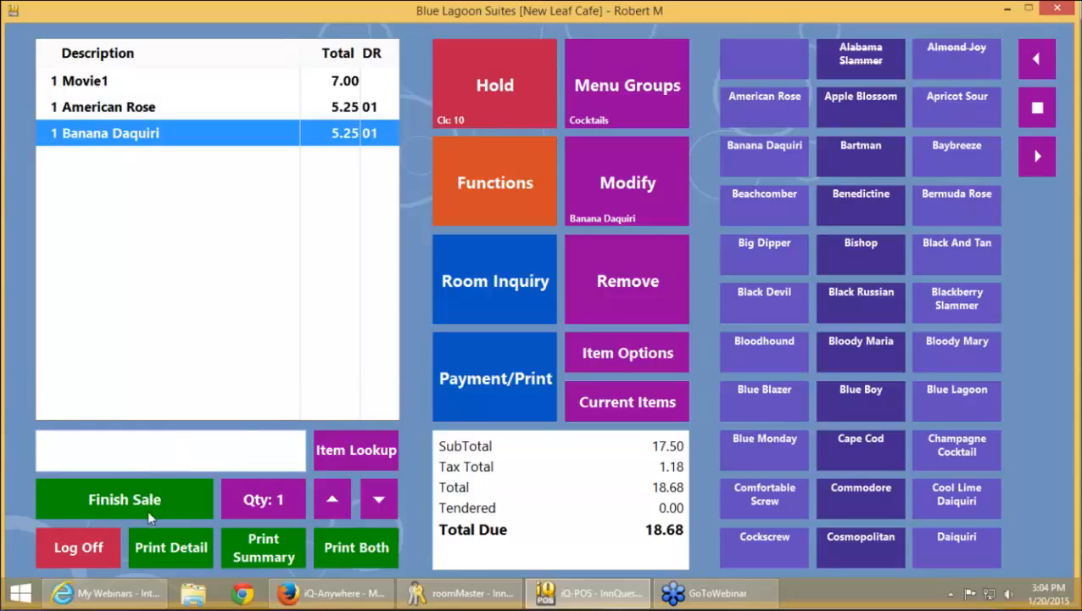
{"action": "left_click", "coordinate": [476, 104]}
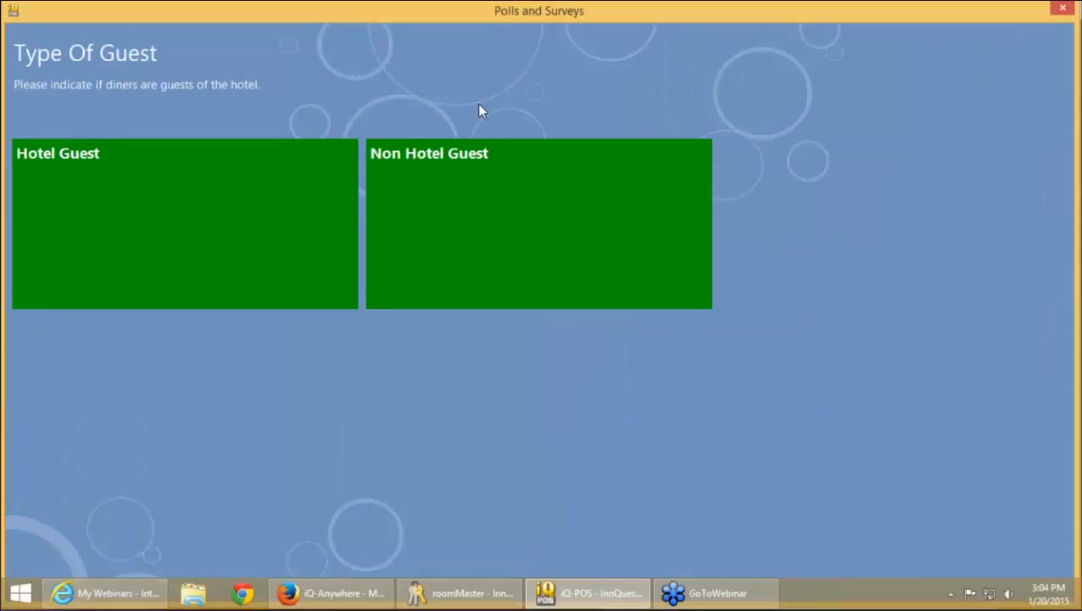
Hold the cocktail order as tab 1, marking the diners as hotel guests
{"action": "left_click", "coordinate": [203, 232]}
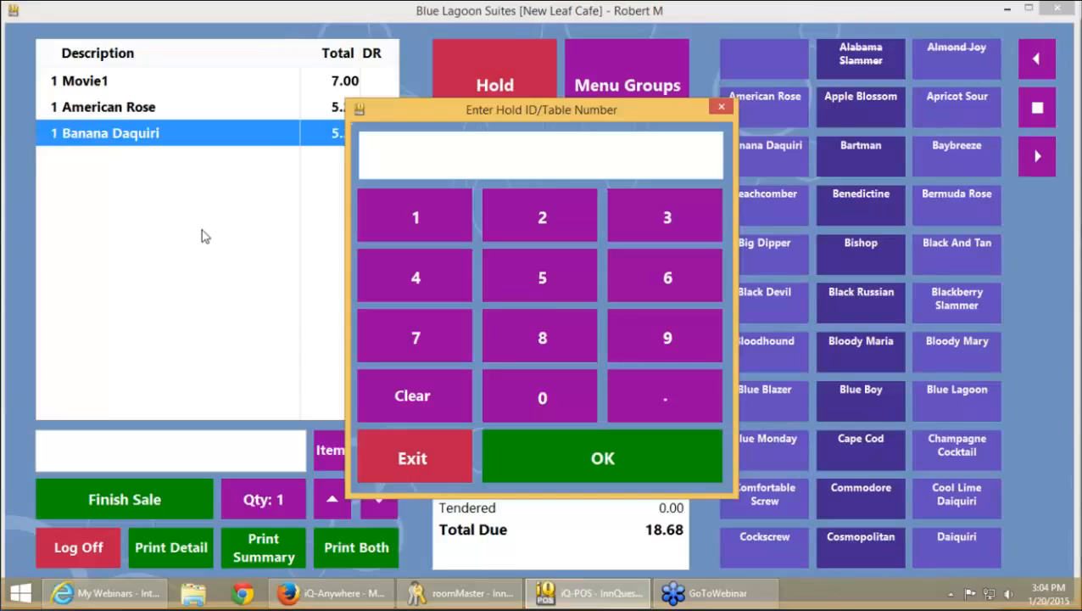
{"action": "type", "text": "1"}
{"action": "key", "text": "Return"}
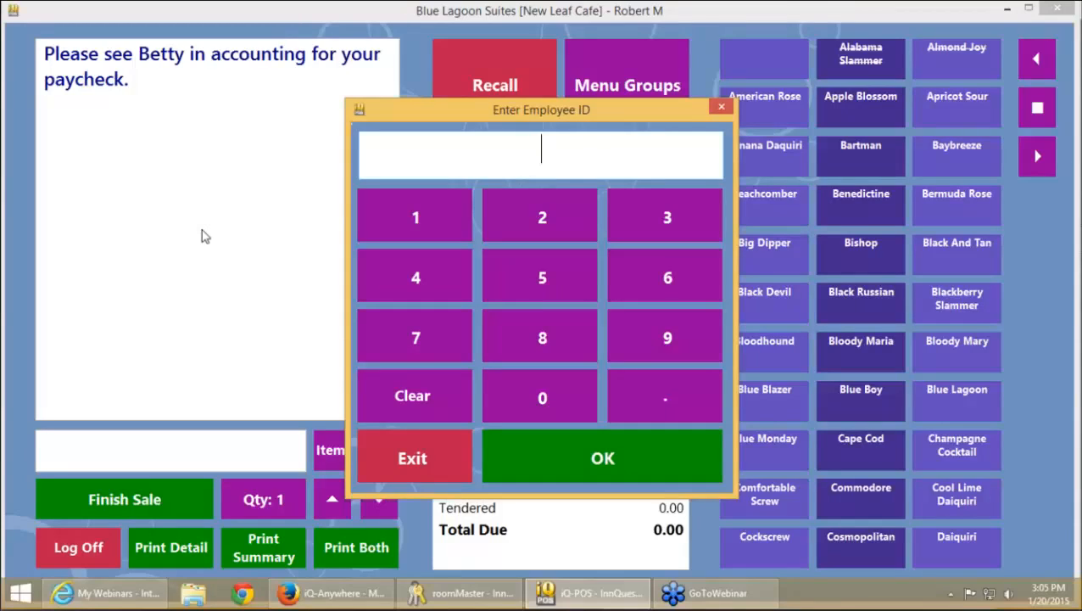
Enter the employee ID and access code and confirm leaving Terminal Mode
{"action": "type", "text": "1"}
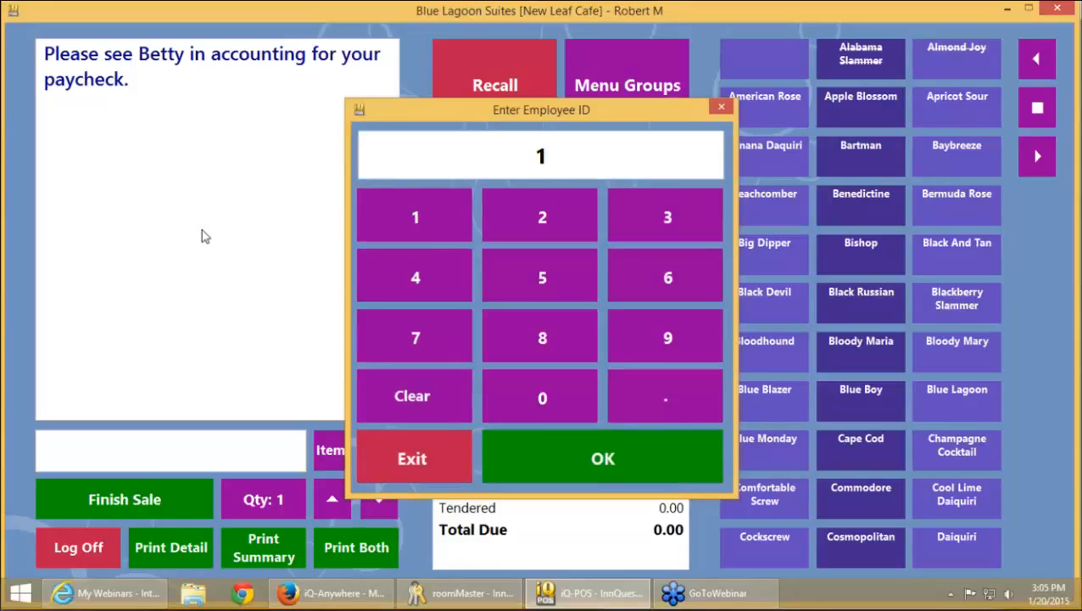
{"action": "key", "text": "Return"}
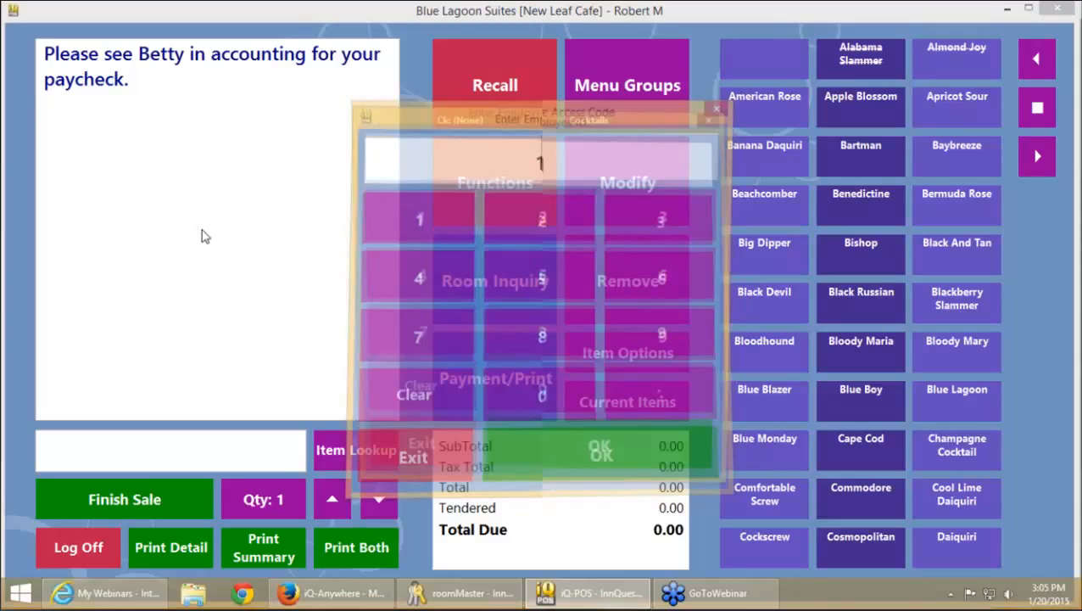
{"action": "type", "text": "1"}
{"action": "key", "text": "Return"}
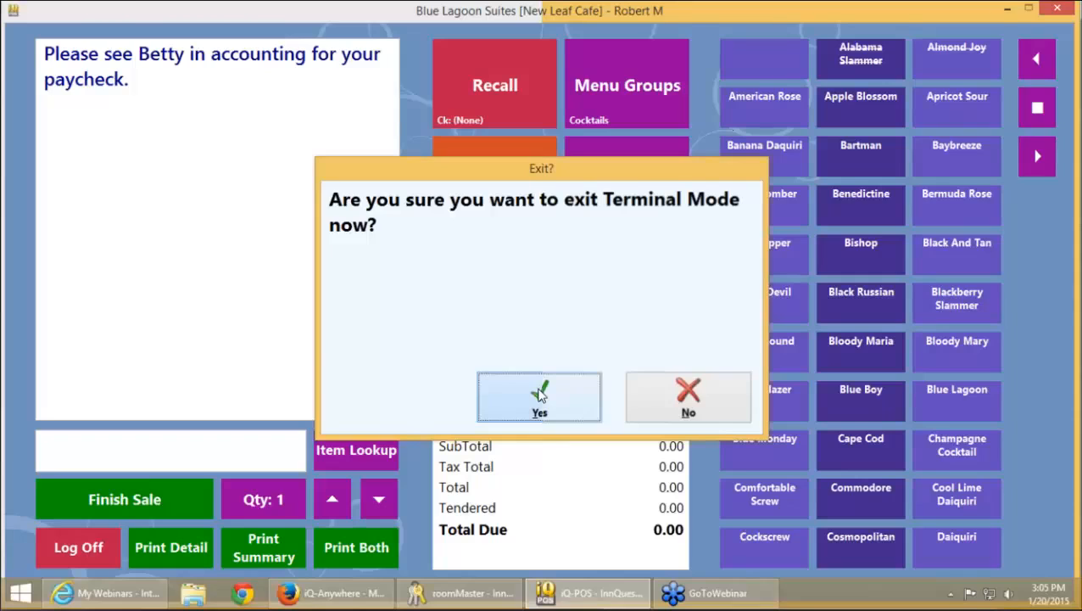
{"action": "left_click", "coordinate": [539, 394]}
{"action": "left_click", "coordinate": [224, 27]}
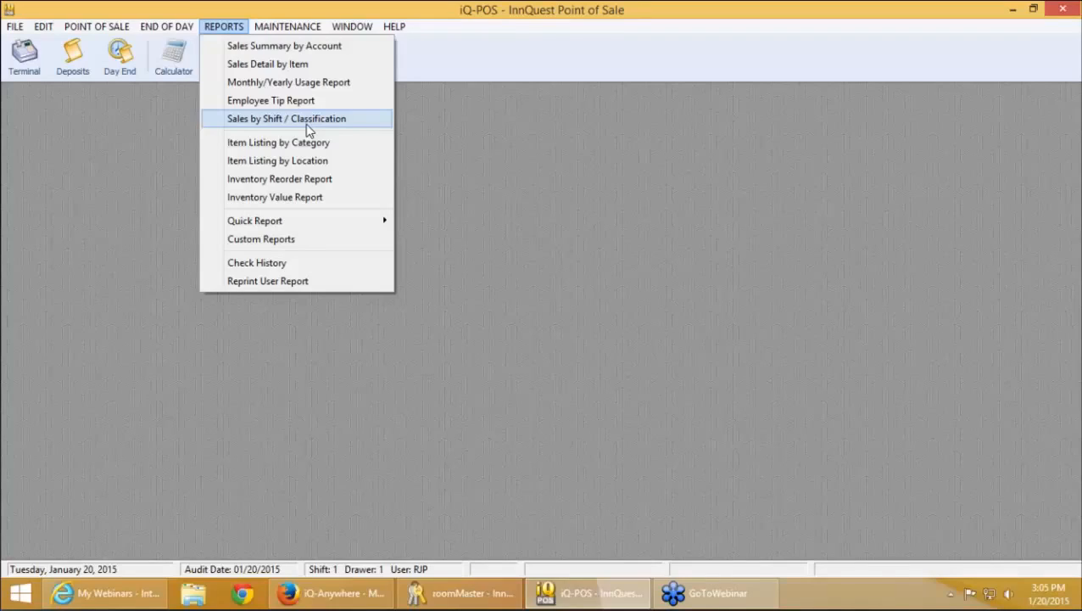
Open the POS Sales by Shift/Classification report
{"action": "left_click", "coordinate": [309, 127]}
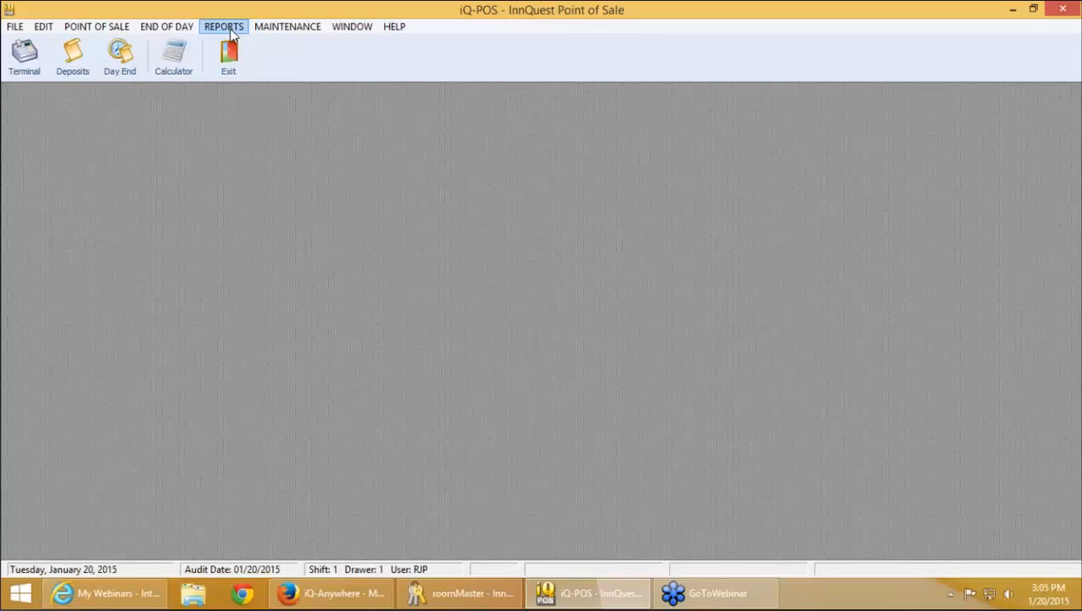
{"action": "left_click", "coordinate": [232, 31]}
{"action": "left_click", "coordinate": [272, 123]}
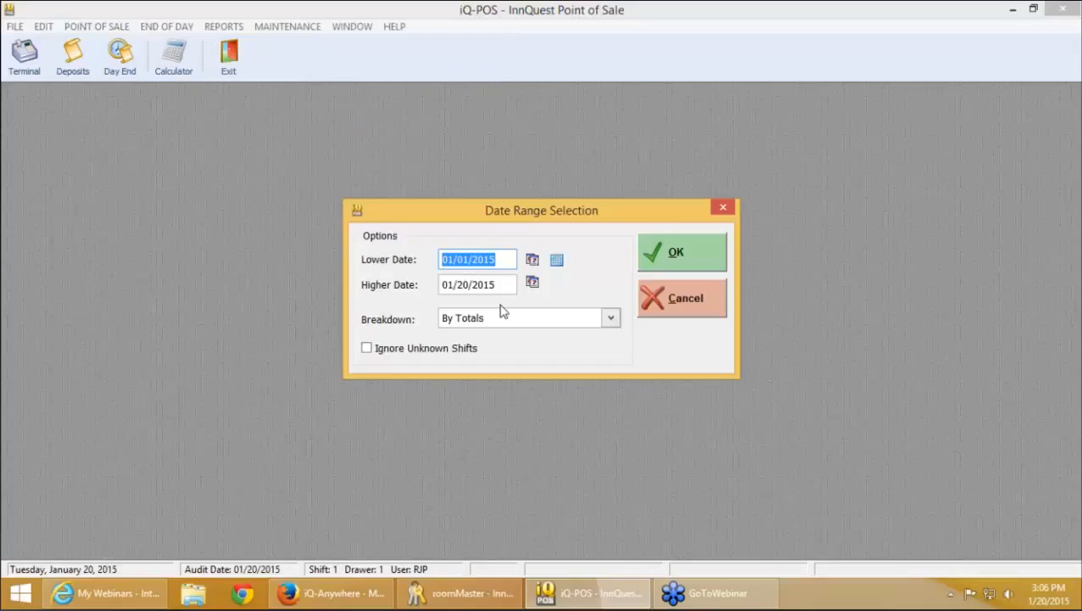
{"action": "key", "text": "XF86AudioLowerVolume"}
{"action": "key", "text": "XF86AudioLowerVolume"}
{"action": "key", "text": "XF86AudioLowerVolume"}
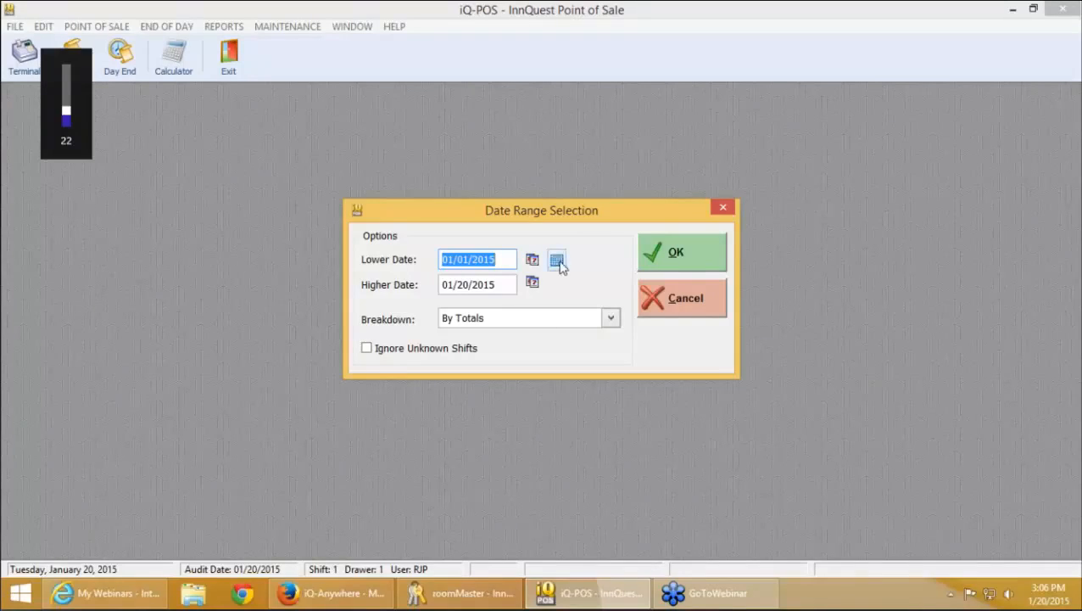
Choose Last Month, set the lower date to 12/01/2014, and confirm the range
{"action": "left_click", "coordinate": [558, 261]}
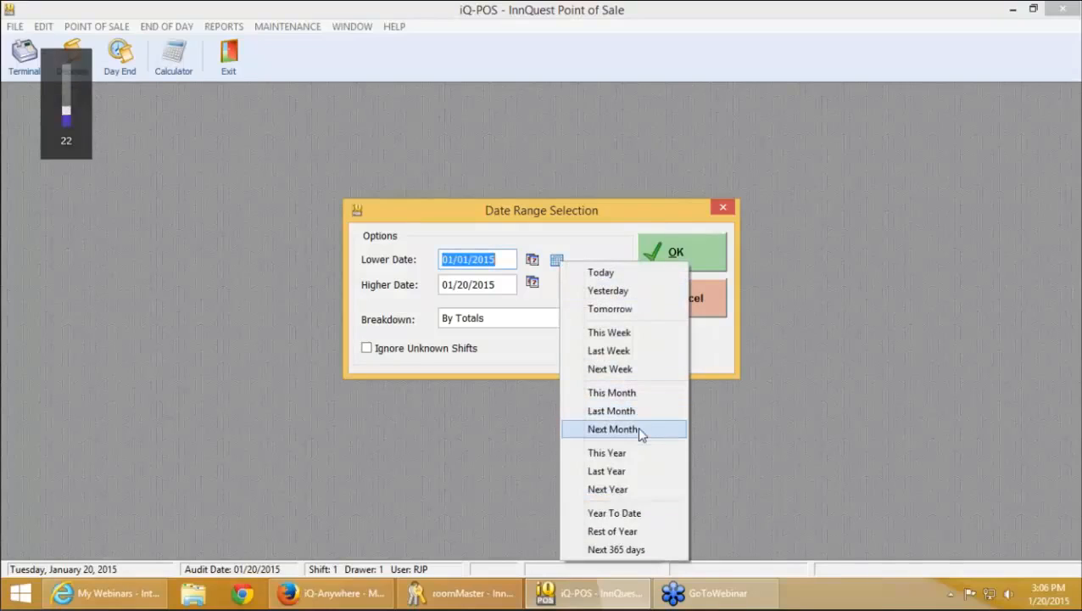
{"action": "left_click", "coordinate": [638, 412]}
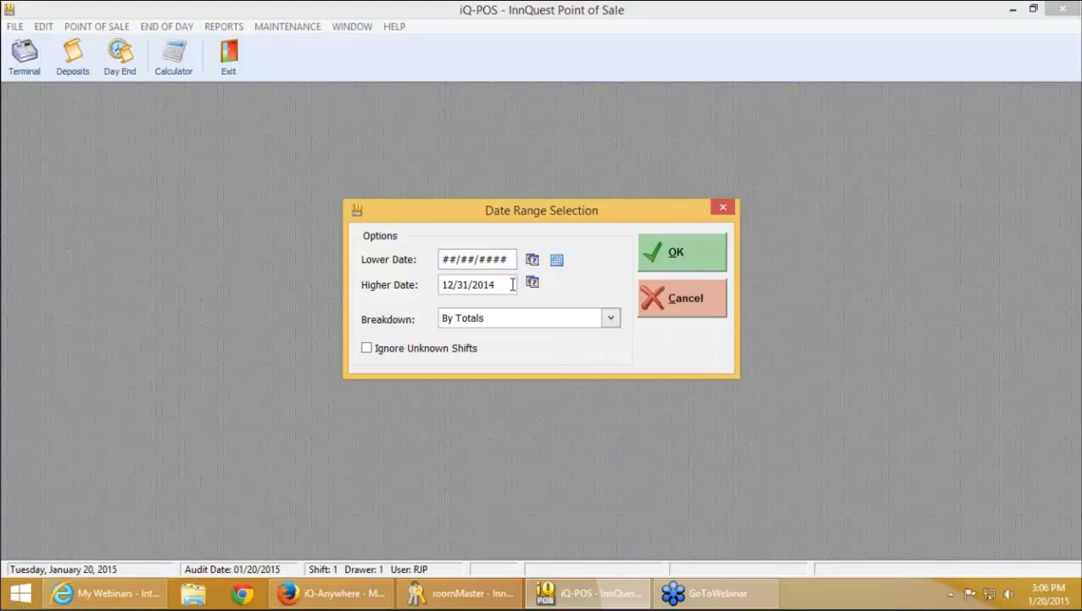
{"action": "left_click", "coordinate": [422, 260]}
{"action": "type", "text": "1"}
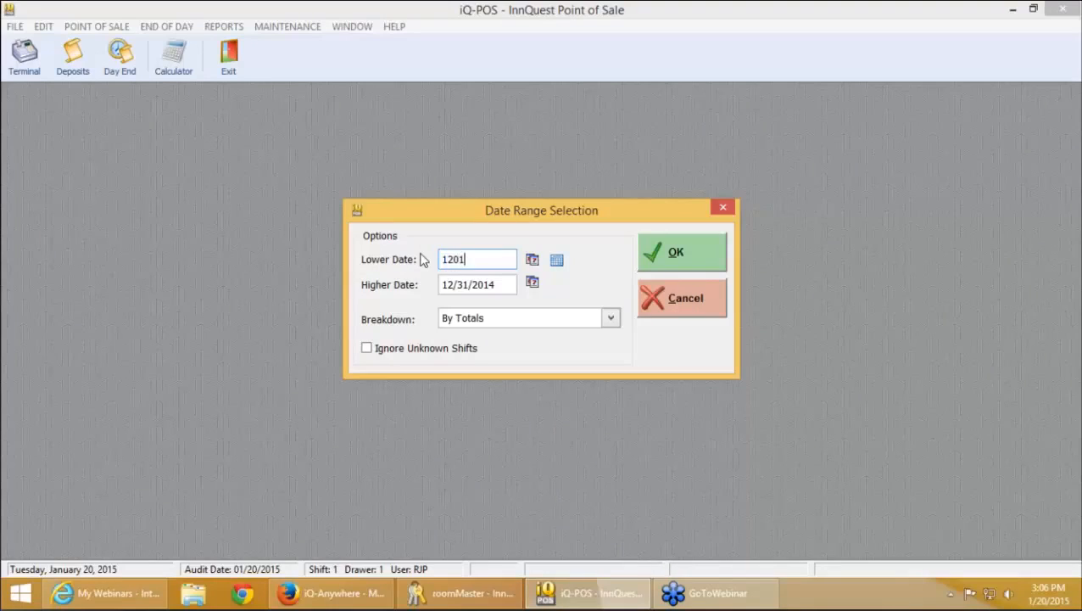
{"action": "type", "text": "2/01/2014"}
{"action": "key", "text": "Tab"}
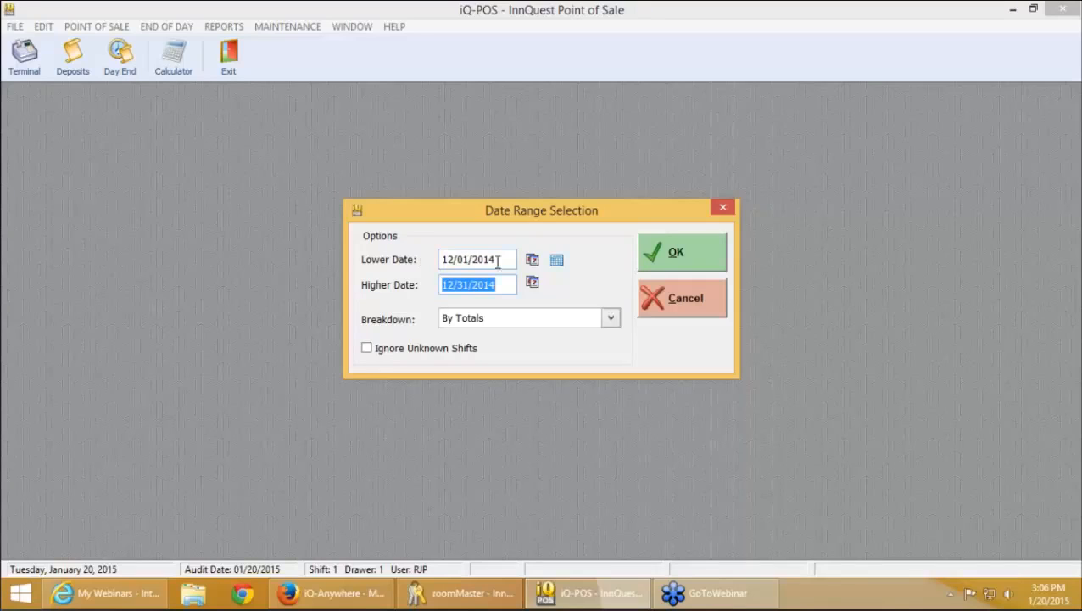
{"action": "left_click", "coordinate": [660, 267]}
Run the December 2014 report, review its 763.90 total, and close it with No Print
{"action": "left_click", "coordinate": [660, 268]}
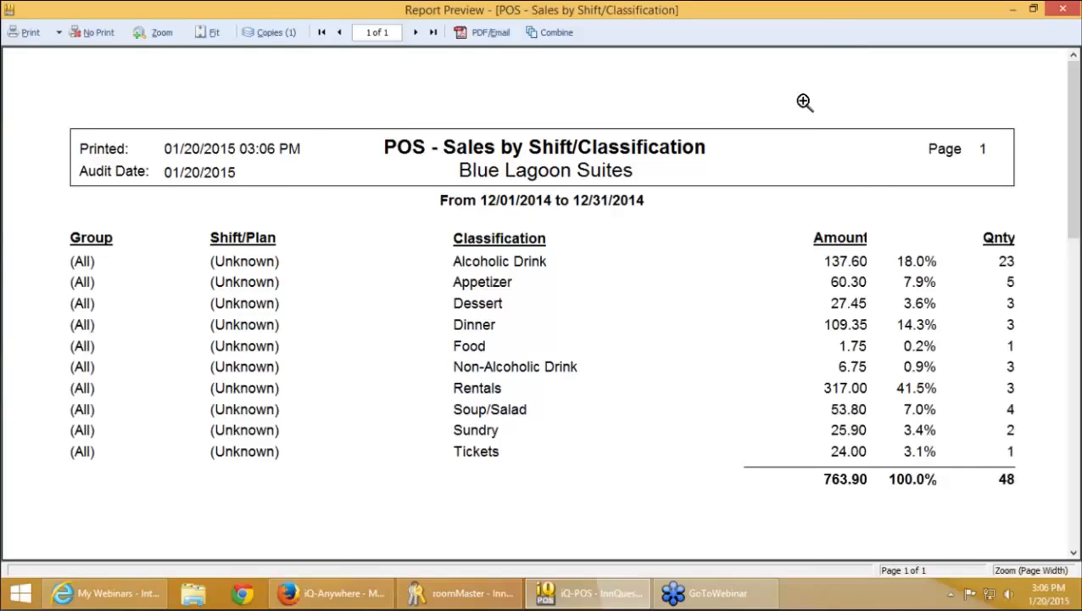
{"action": "left_click", "coordinate": [109, 45]}
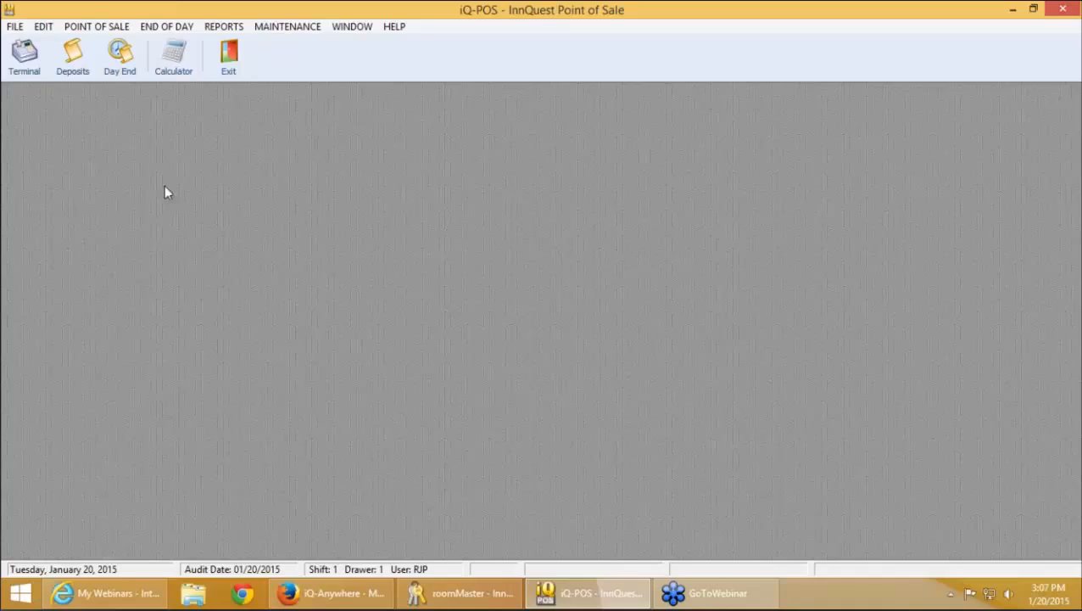
Set the GAS Fuel item to Prompt for Quantity at a 1.97 standard price and save
{"action": "left_click", "coordinate": [279, 26]}
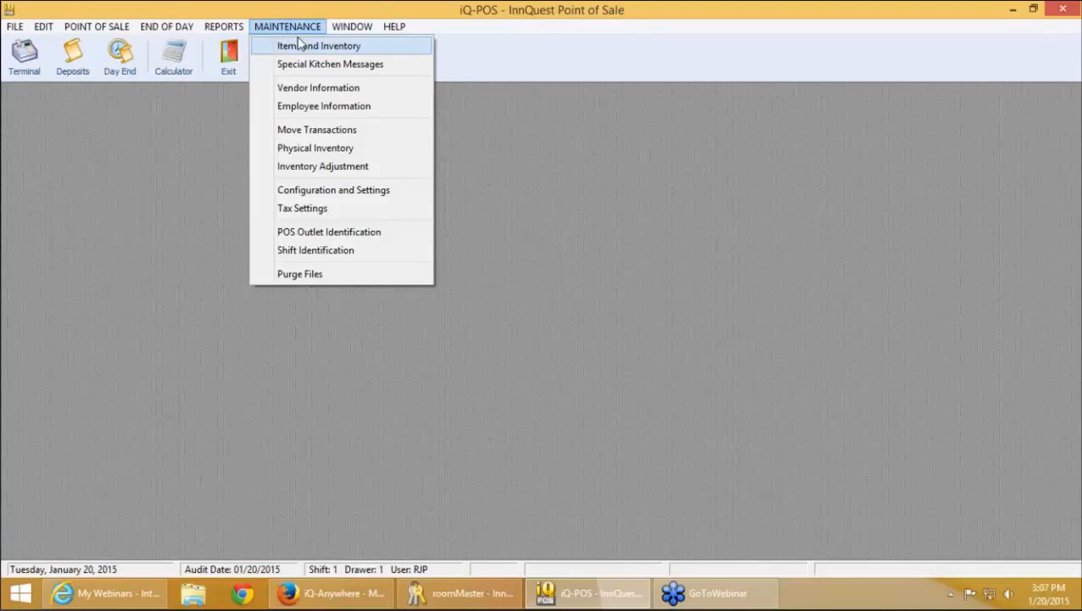
{"action": "key", "text": "XF86AudioLowerVolume"}
{"action": "key", "text": "XF86AudioLowerVolume"}
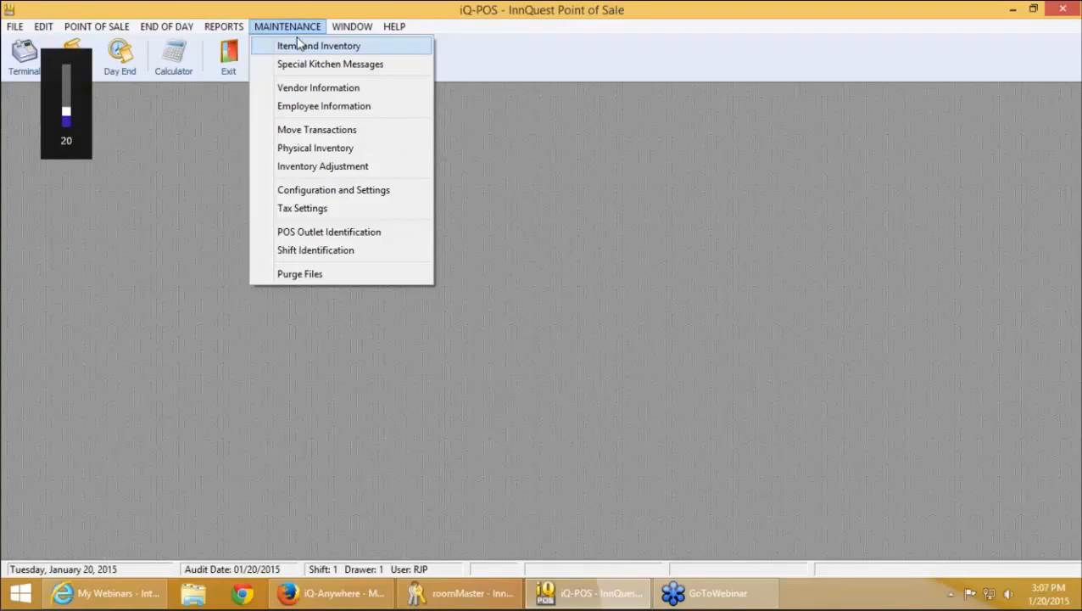
{"action": "left_click", "coordinate": [309, 49]}
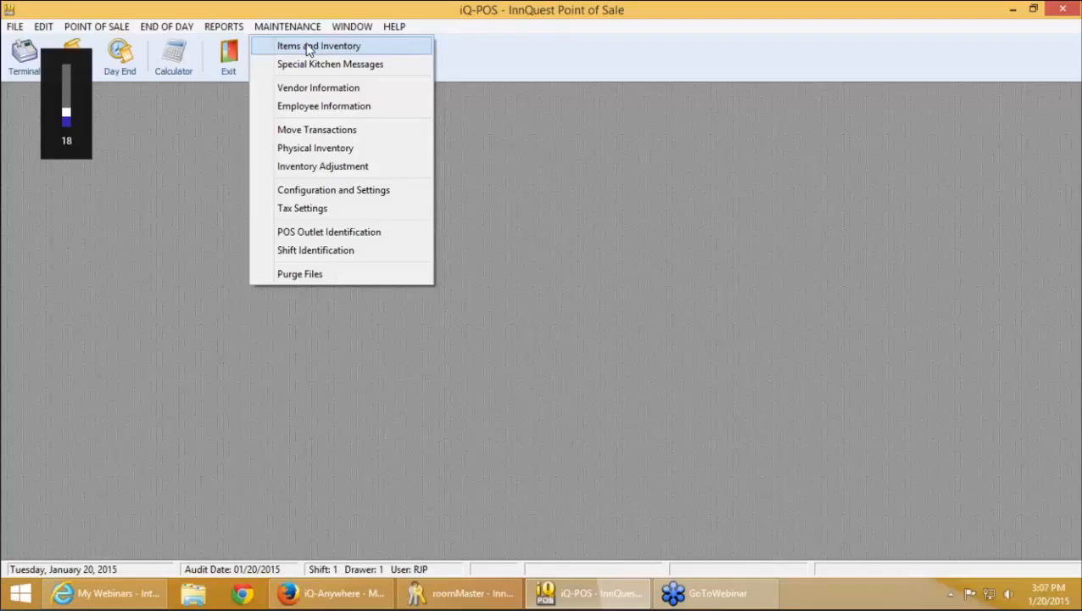
{"action": "left_click", "coordinate": [307, 47]}
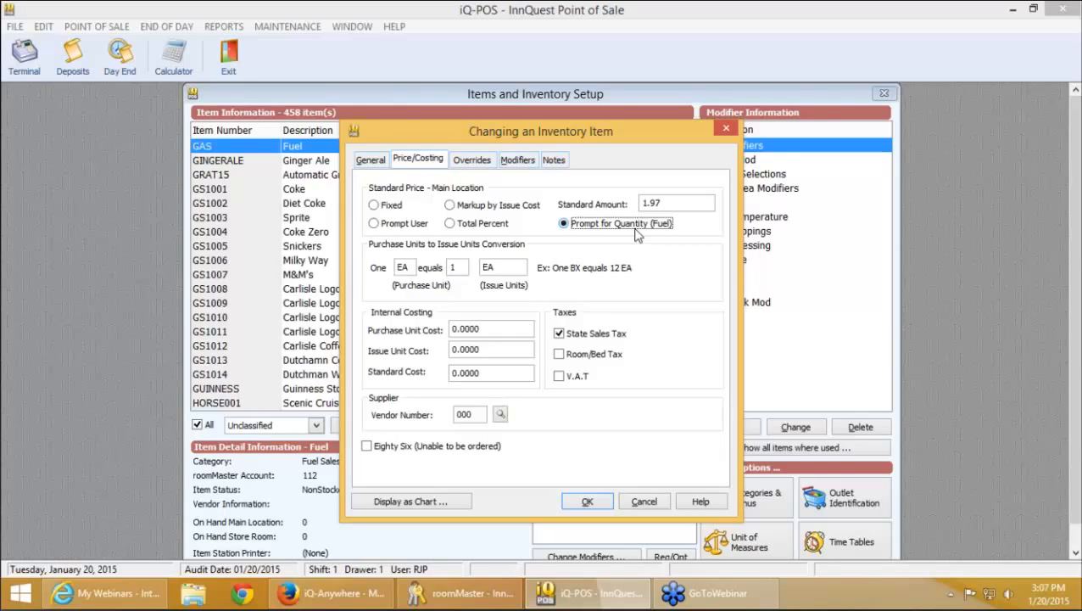
{"action": "left_click", "coordinate": [365, 161]}
{"action": "left_click", "coordinate": [587, 501]}
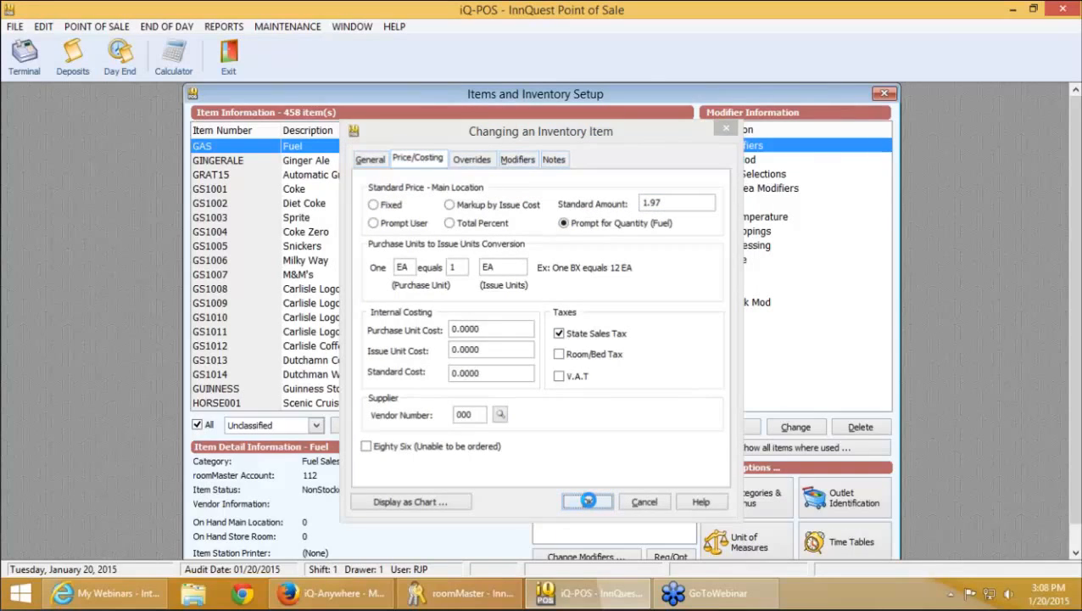
{"action": "left_click", "coordinate": [287, 26]}
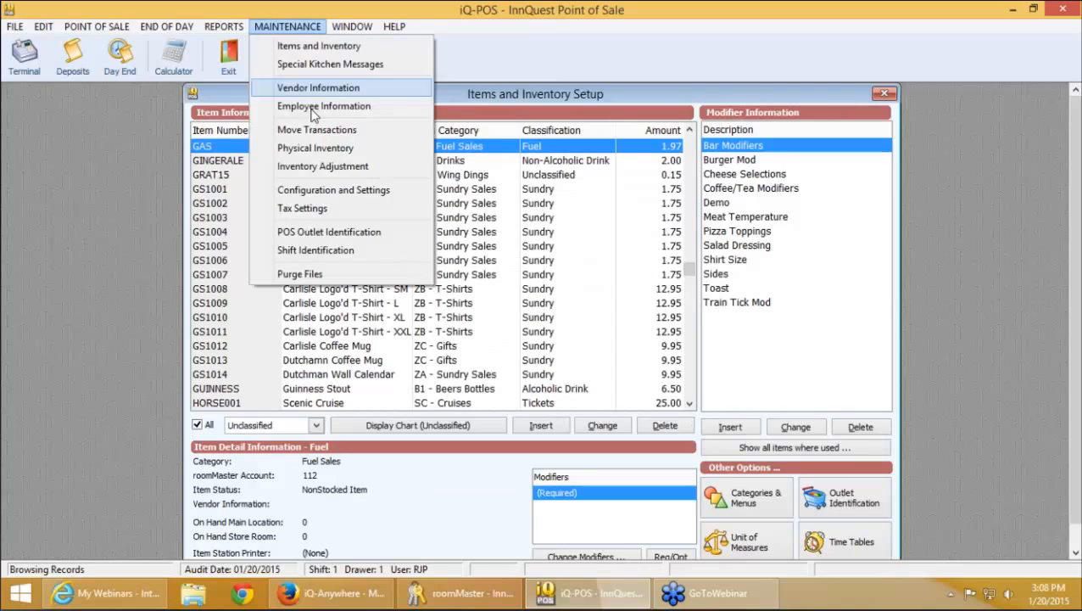
Check Show Decimal Points in Quantity (Gas/Fuel) under Outlet Configuration and save
{"action": "left_click", "coordinate": [334, 192]}
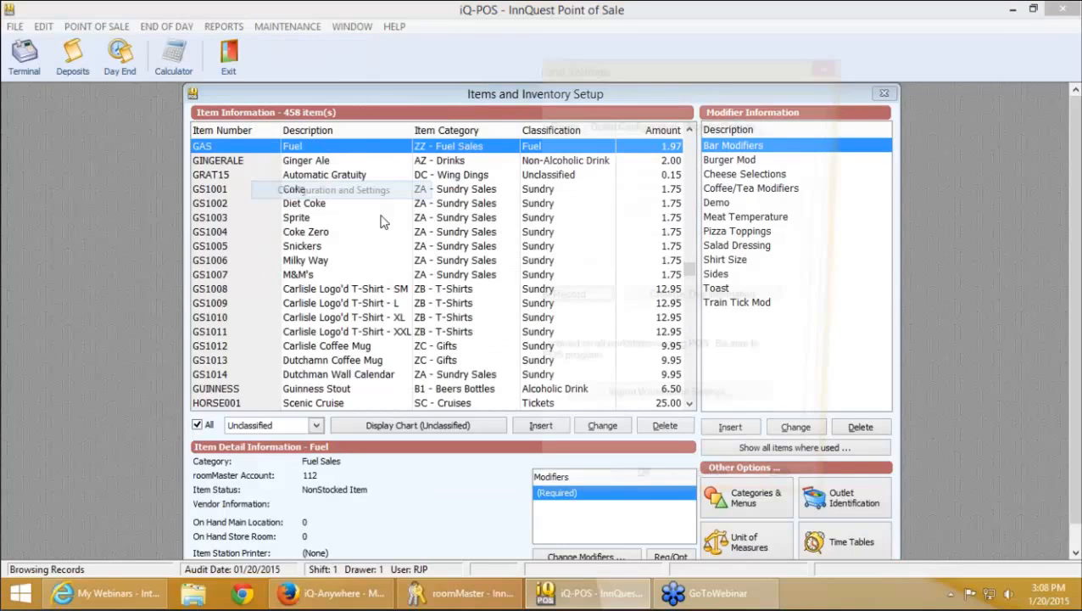
{"action": "left_click", "coordinate": [628, 124]}
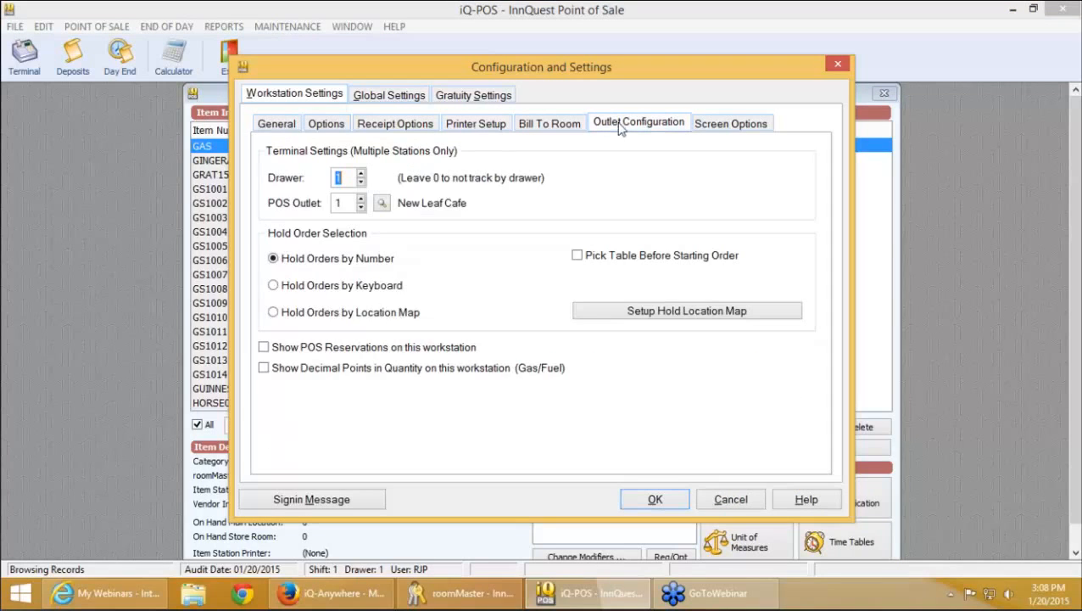
{"action": "left_click", "coordinate": [394, 372]}
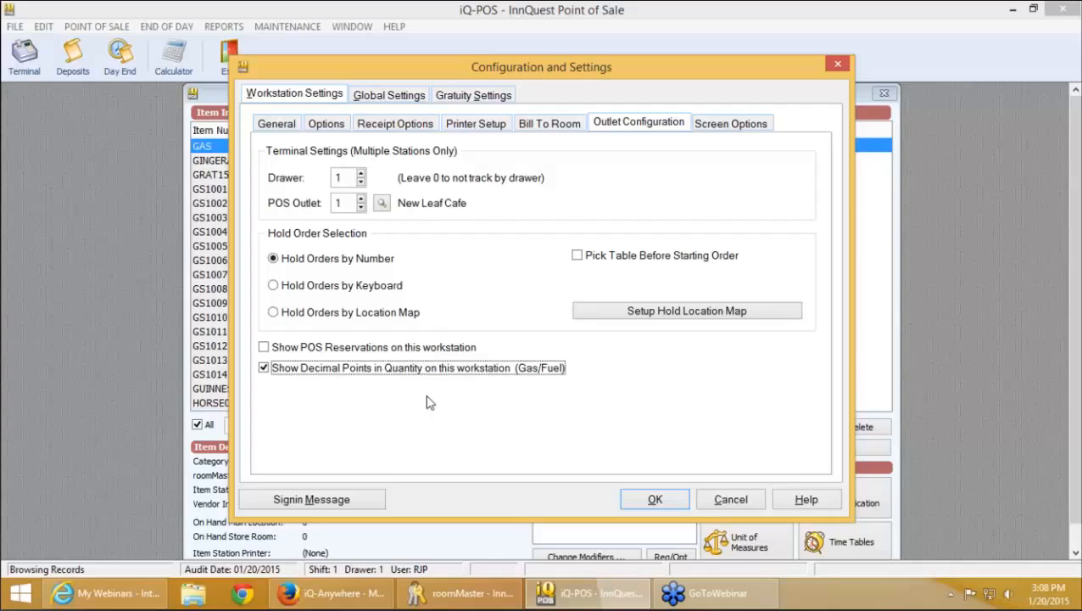
{"action": "left_click", "coordinate": [657, 501]}
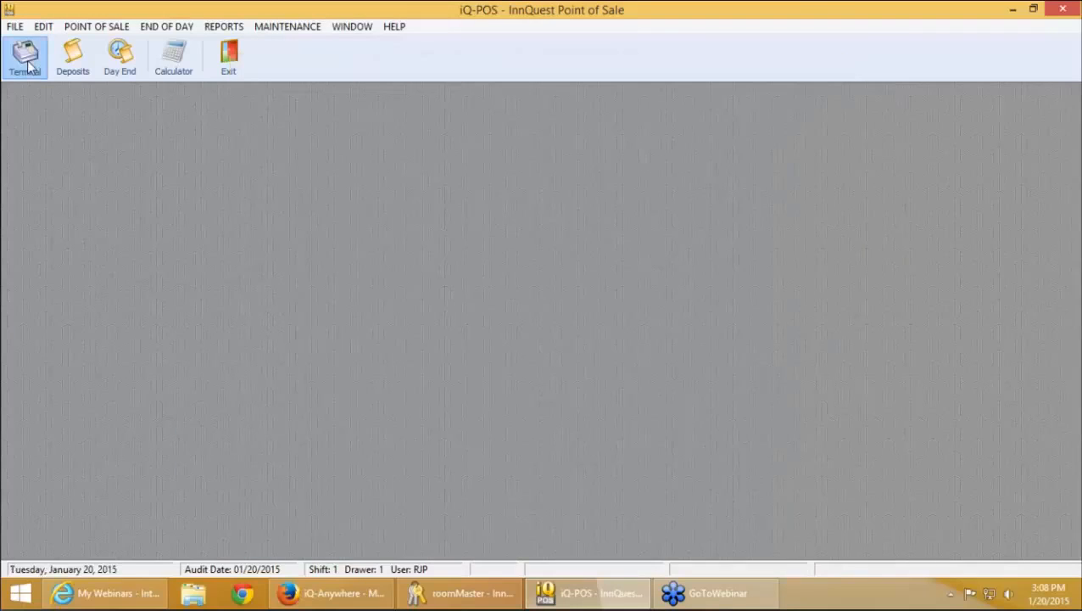
Sign in to the terminal and ring up 20.75 of Fuel for a 43.95 total
{"action": "left_click", "coordinate": [26, 59]}
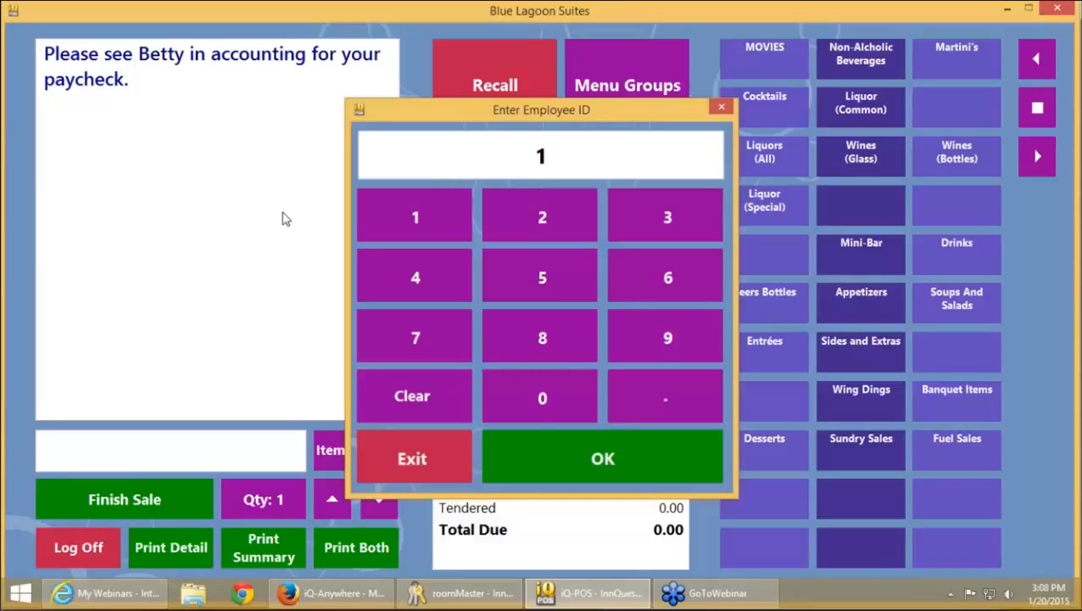
{"action": "key", "text": "Return"}
{"action": "left_click", "coordinate": [946, 463]}
{"action": "left_click", "coordinate": [757, 53]}
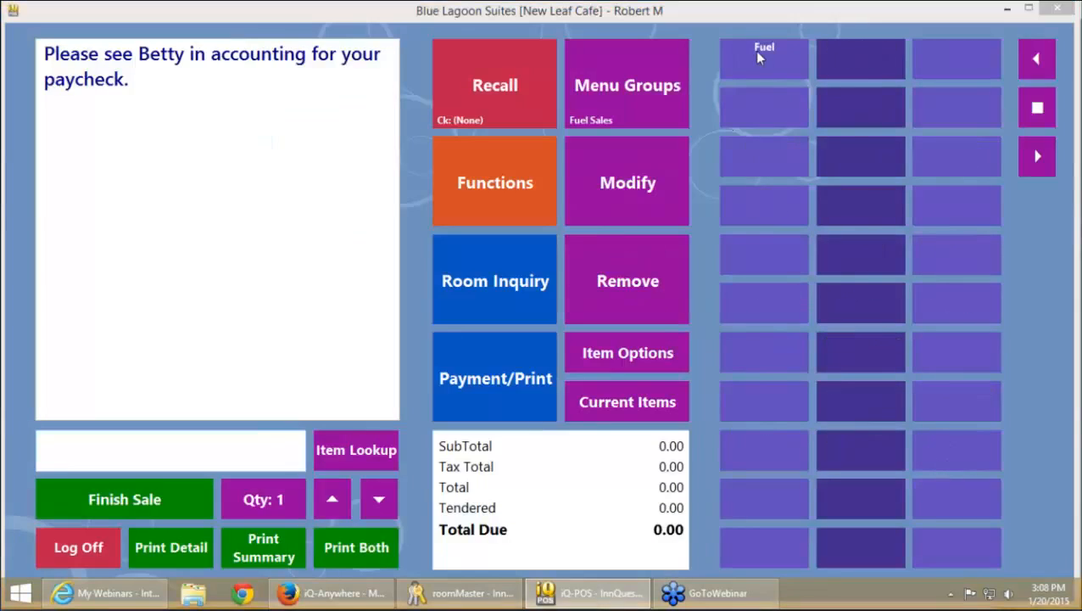
{"action": "type", "text": "20"}
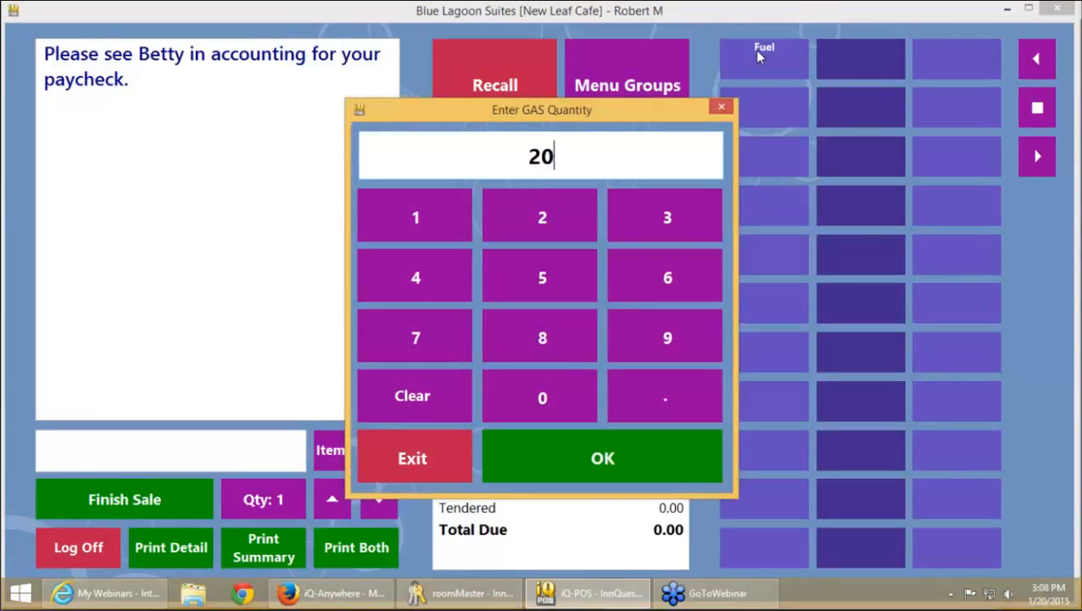
{"action": "type", "text": ".75"}
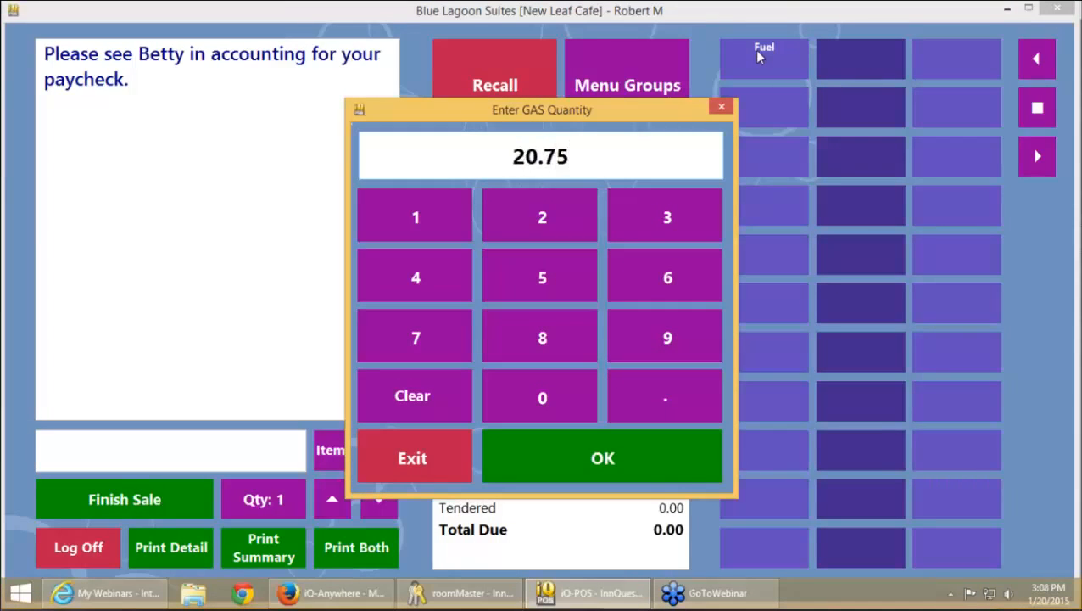
{"action": "left_click", "coordinate": [637, 458]}
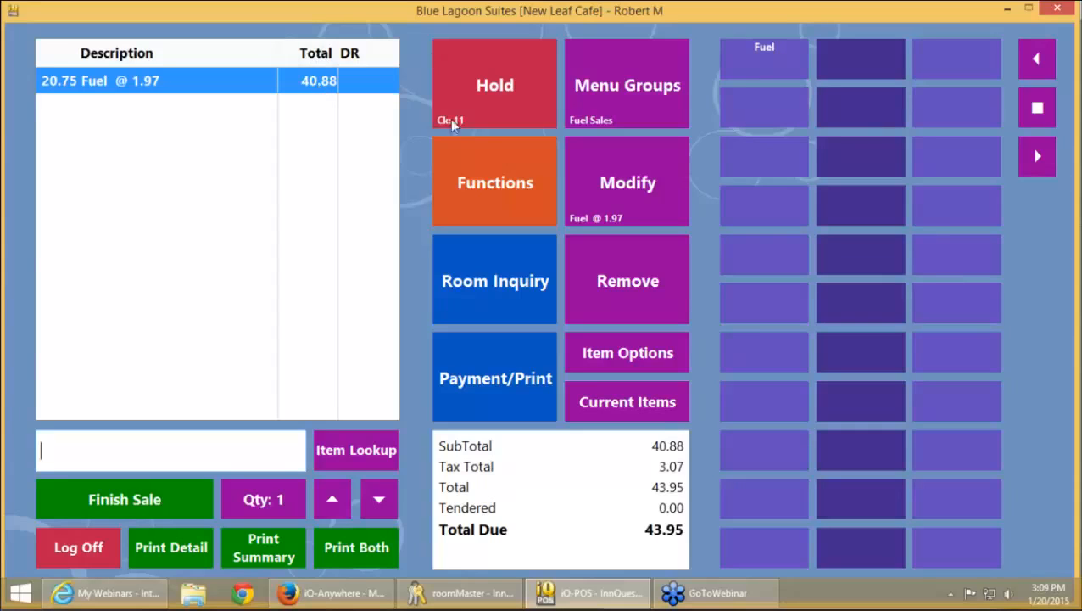
{"action": "left_click", "coordinate": [270, 507]}
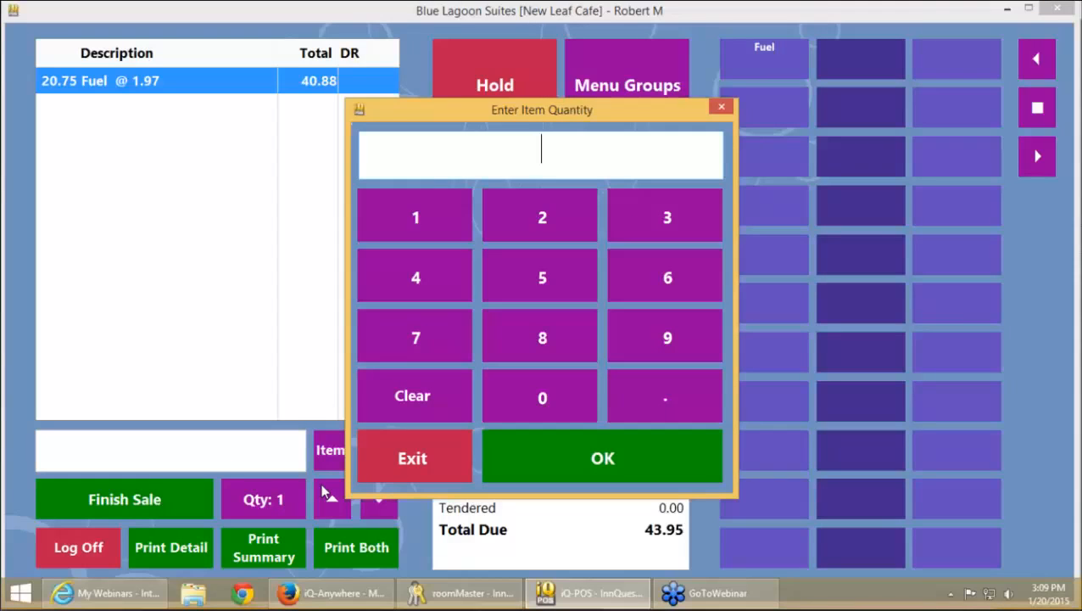
{"action": "left_click", "coordinate": [395, 458]}
{"action": "left_click", "coordinate": [514, 195]}
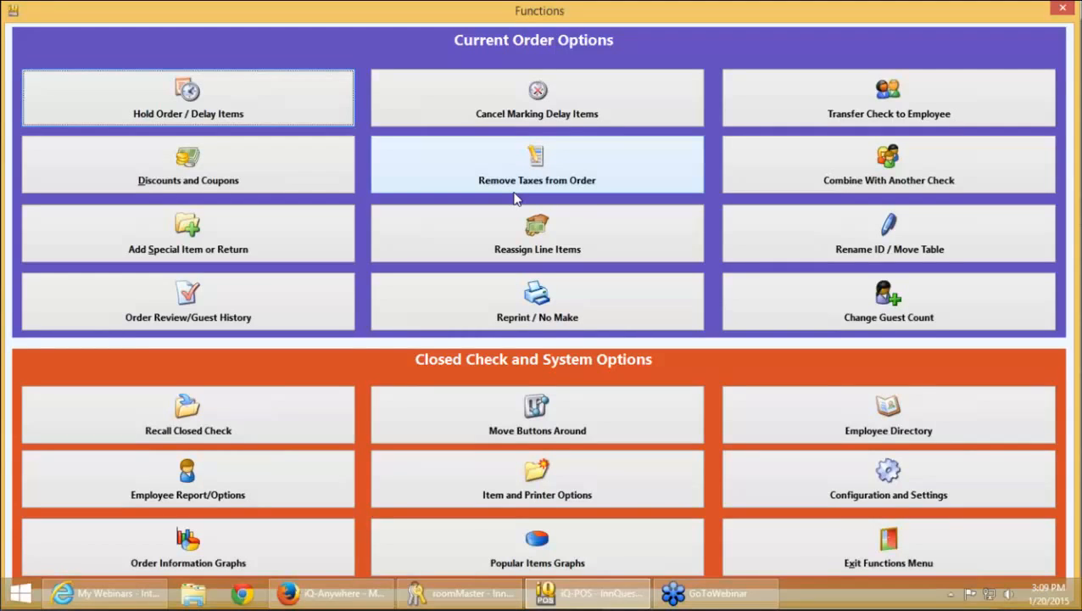
Enable Show One Step Scan, Authorize and Hold, then hold the fuel sale as check 11
{"action": "left_click", "coordinate": [514, 198]}
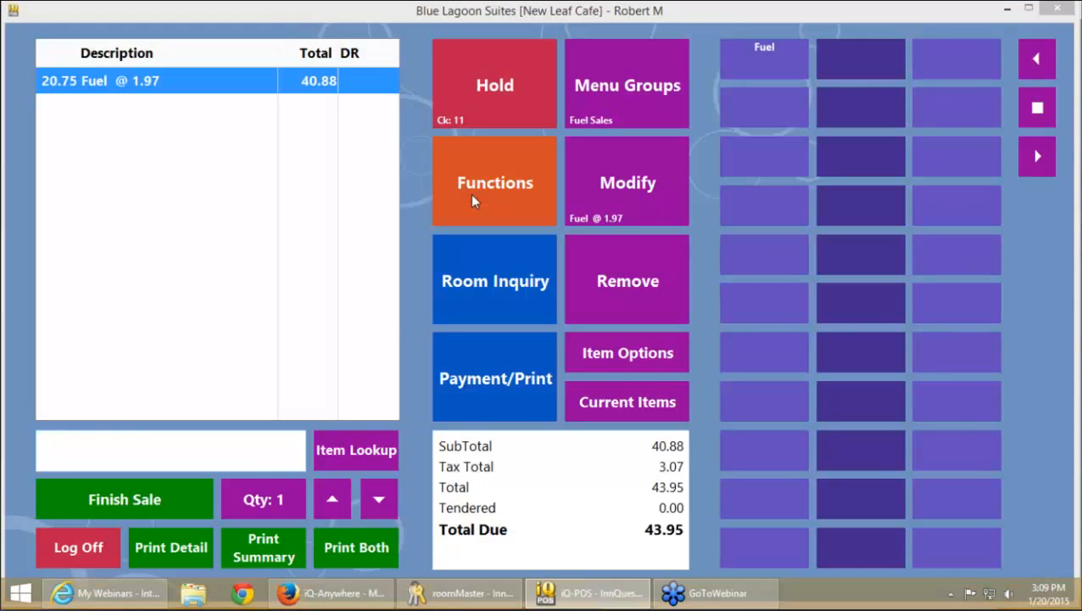
{"action": "left_click", "coordinate": [473, 199]}
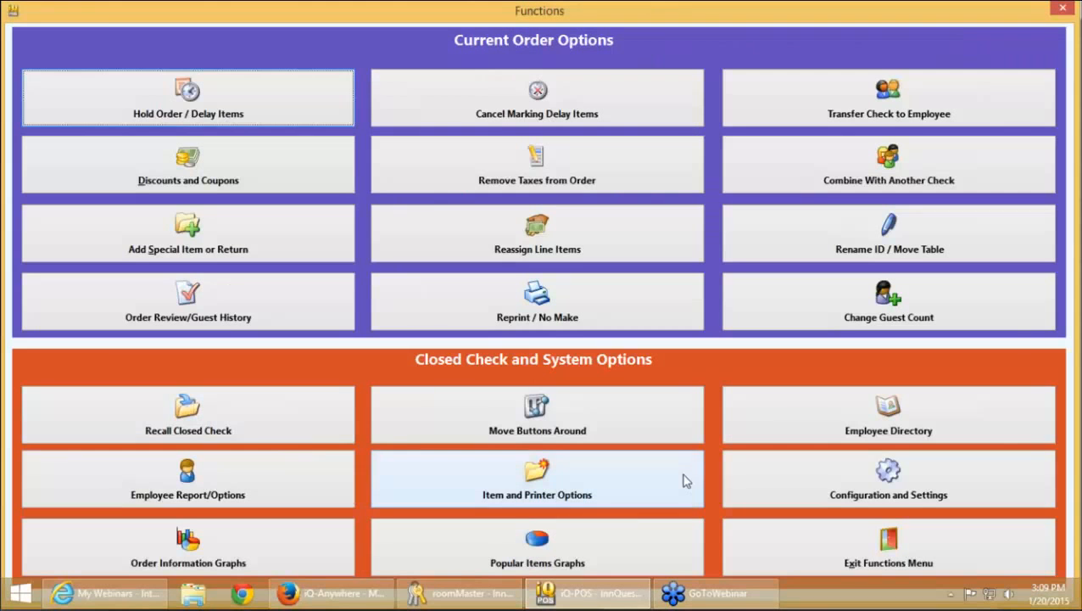
{"action": "left_click", "coordinate": [842, 484]}
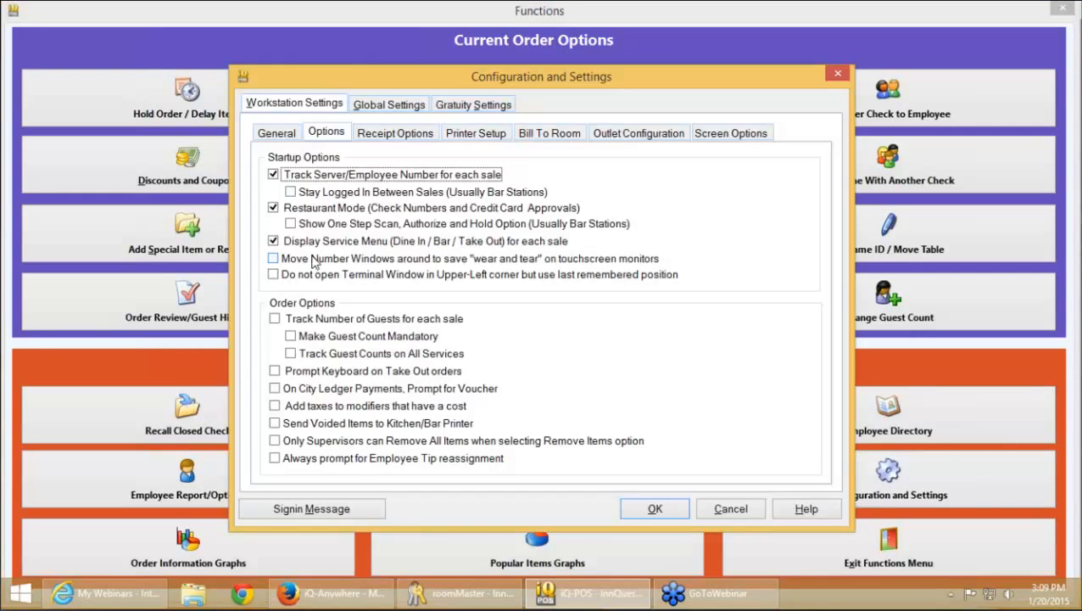
{"action": "left_click", "coordinate": [338, 224]}
{"action": "left_click", "coordinate": [665, 514]}
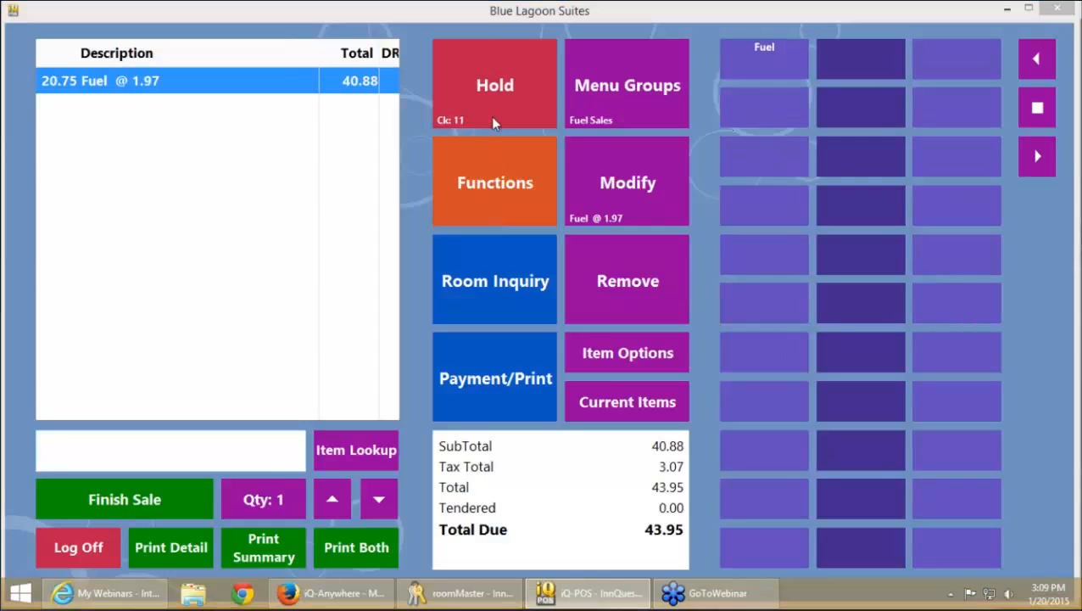
{"action": "left_click", "coordinate": [493, 123]}
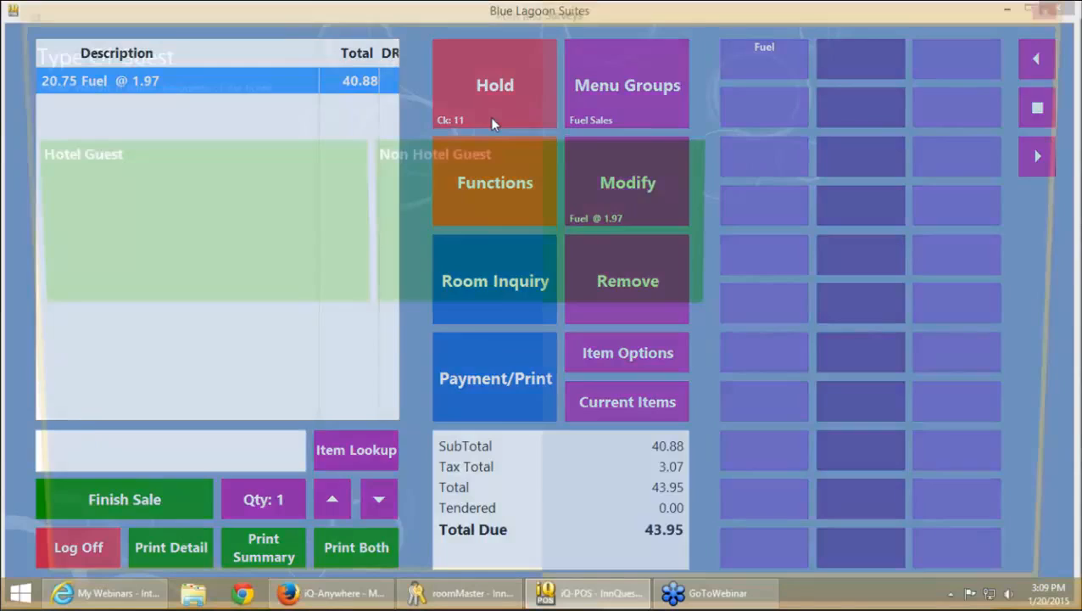
{"action": "left_click", "coordinate": [485, 456]}
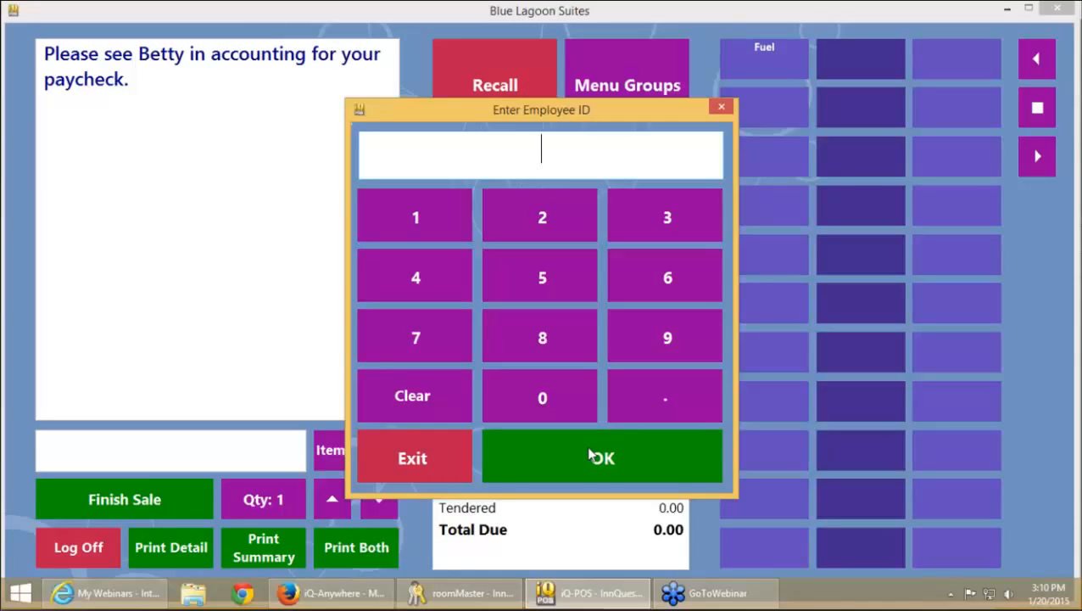
Sign in and add an American Rose and a Banana Daquiri from Cocktails
{"action": "type", "text": "1"}
{"action": "left_click", "coordinate": [589, 456]}
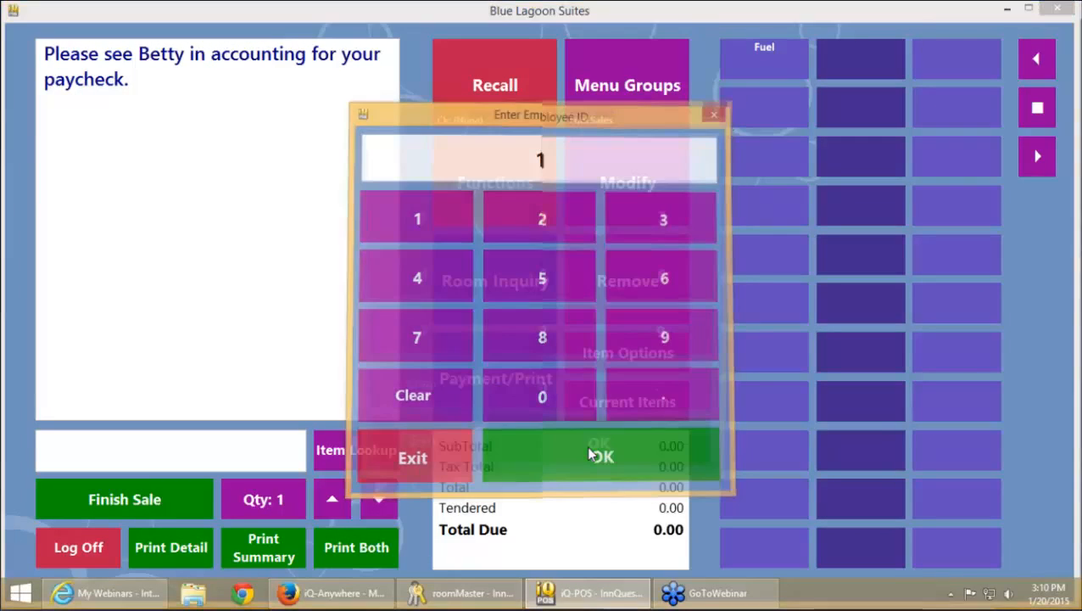
{"action": "type", "text": "1"}
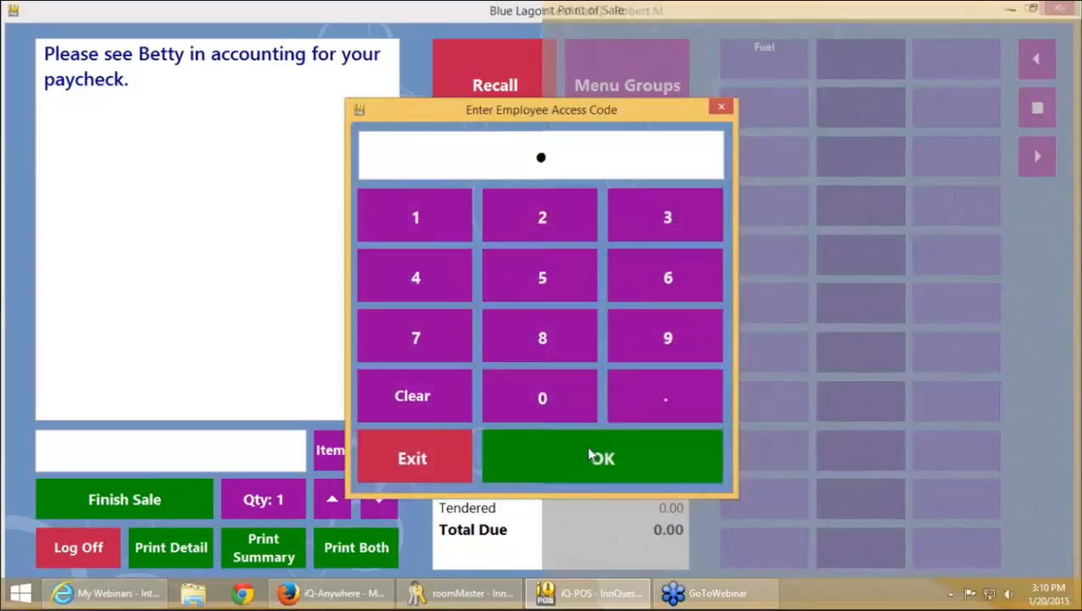
{"action": "left_click", "coordinate": [591, 454]}
{"action": "left_click", "coordinate": [773, 117]}
{"action": "left_click", "coordinate": [774, 109]}
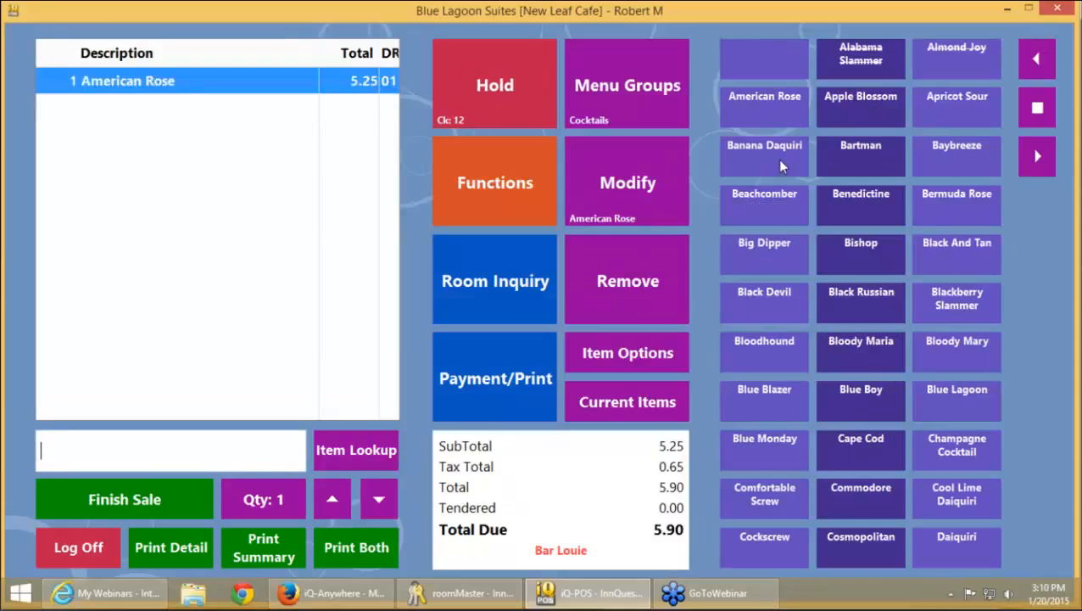
{"action": "left_click", "coordinate": [777, 159]}
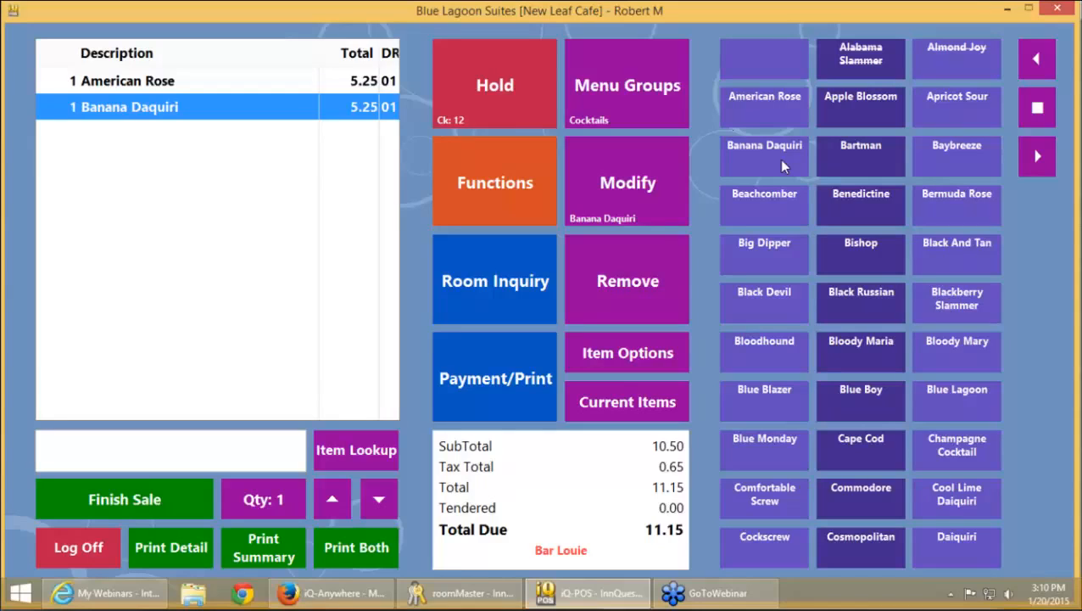
Swipe the test card and open a card tab, authorizing and holding the 11.15 check
{"action": "type", "text": "%B"}
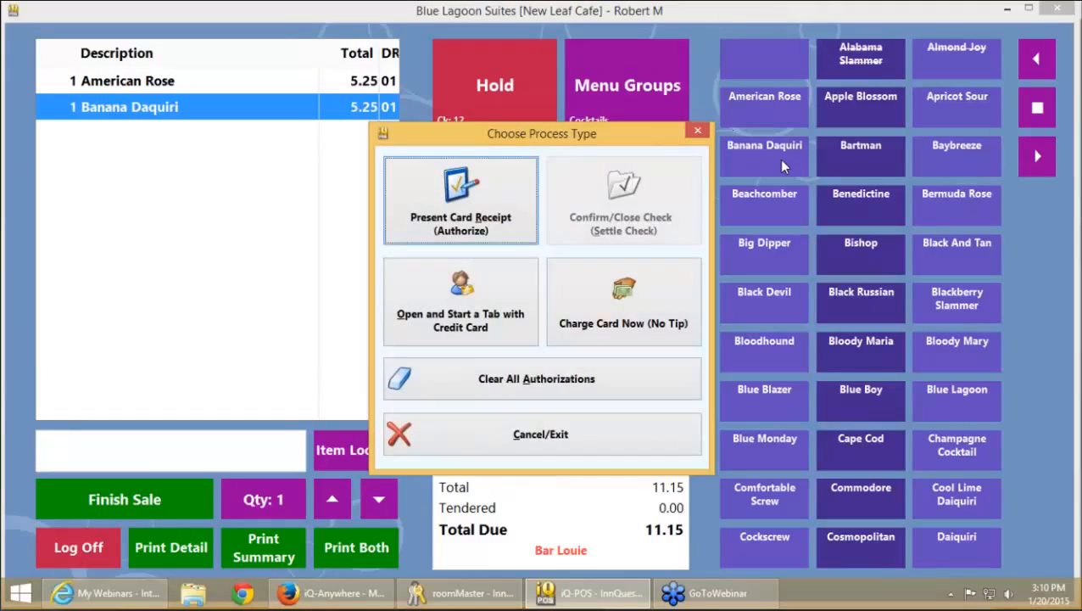
{"action": "left_click", "coordinate": [446, 317]}
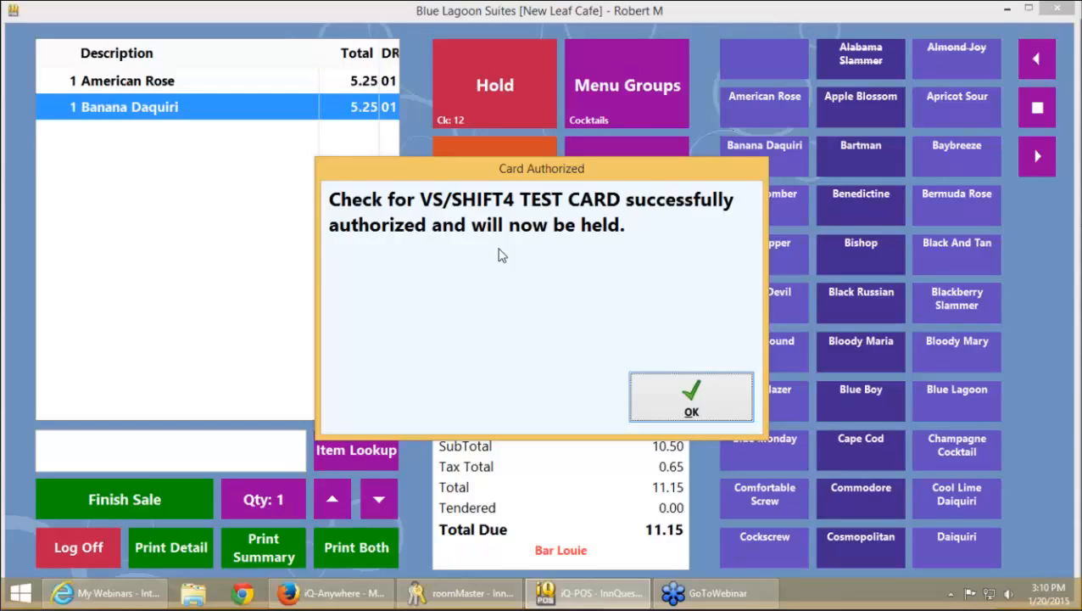
{"action": "left_click", "coordinate": [665, 390]}
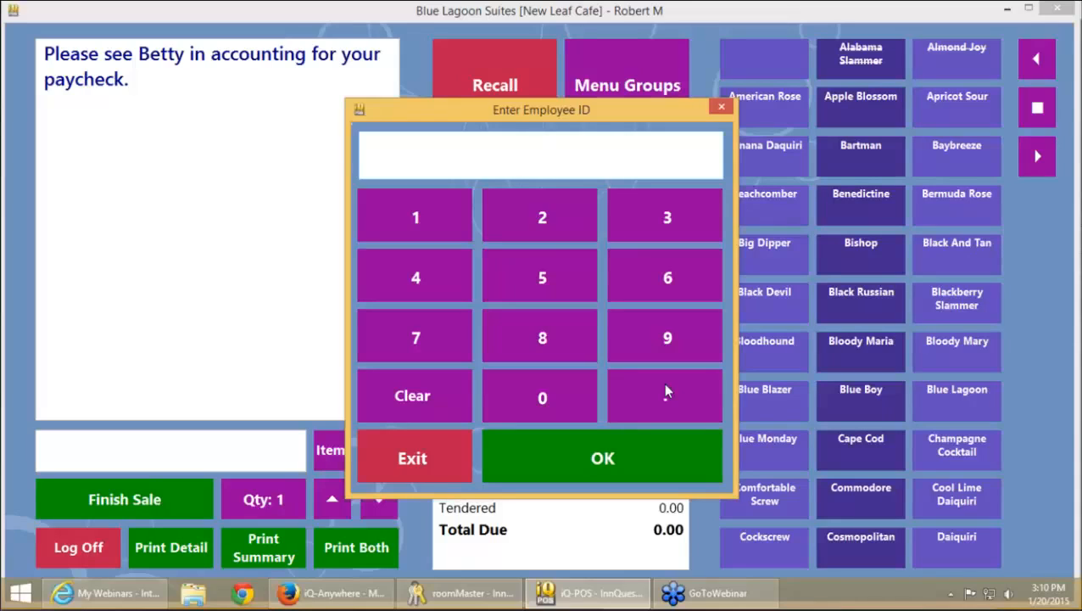
Recall check 12, add a second Banana Daquiri, and hold it again
{"action": "type", "text": "1"}
{"action": "key", "text": "Return"}
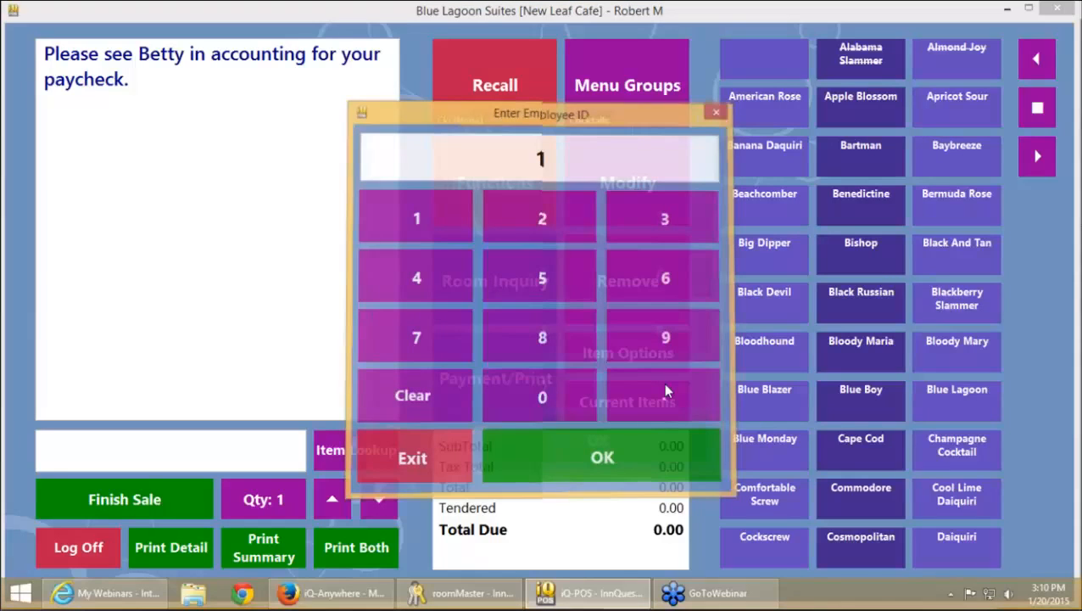
{"action": "key", "text": "Return"}
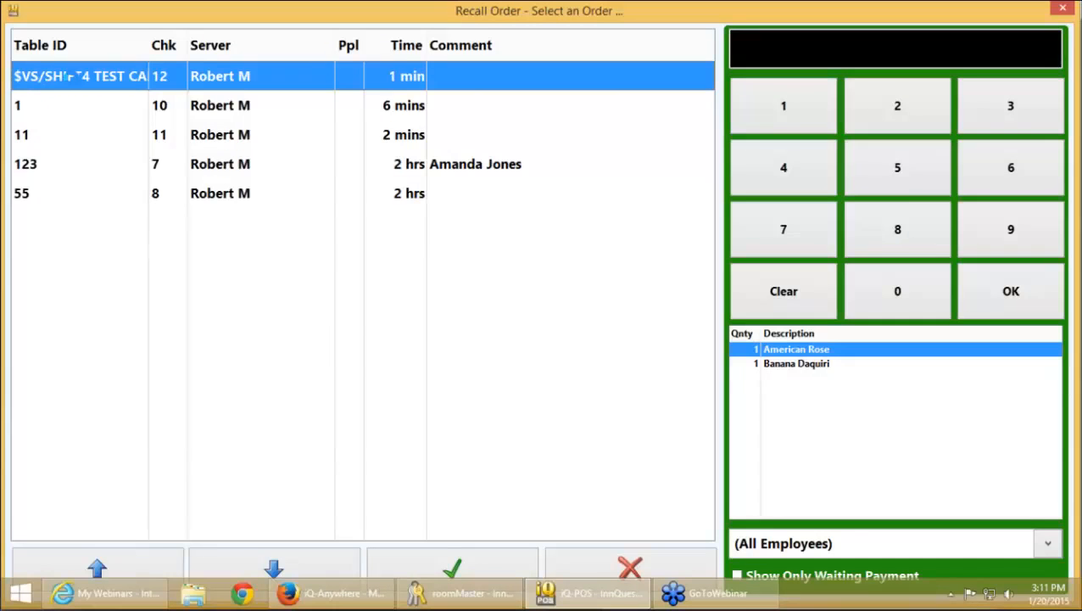
{"action": "key", "text": "Return"}
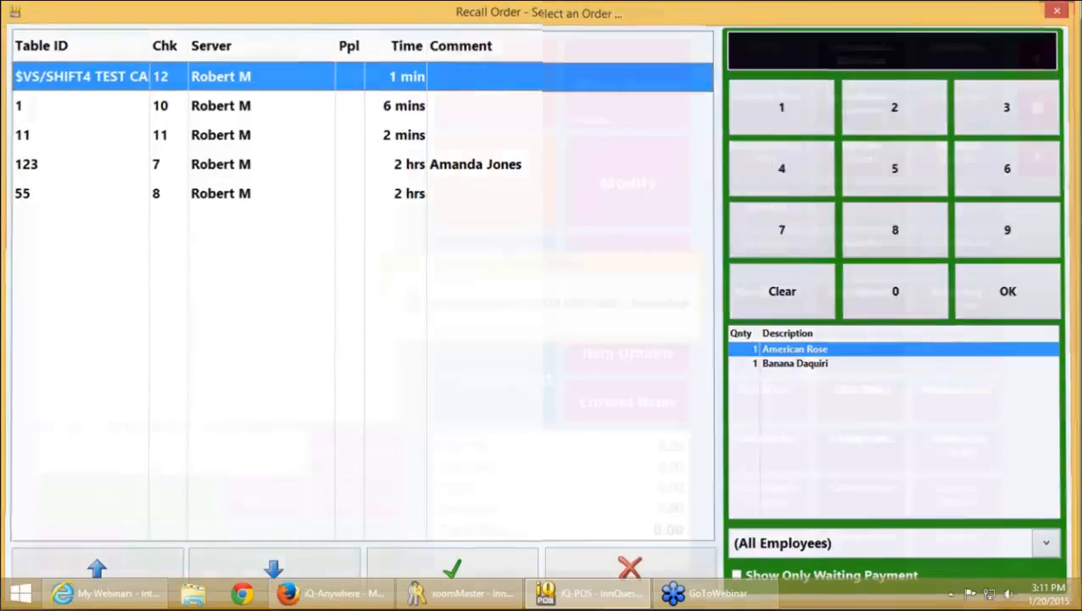
{"action": "left_click", "coordinate": [765, 98]}
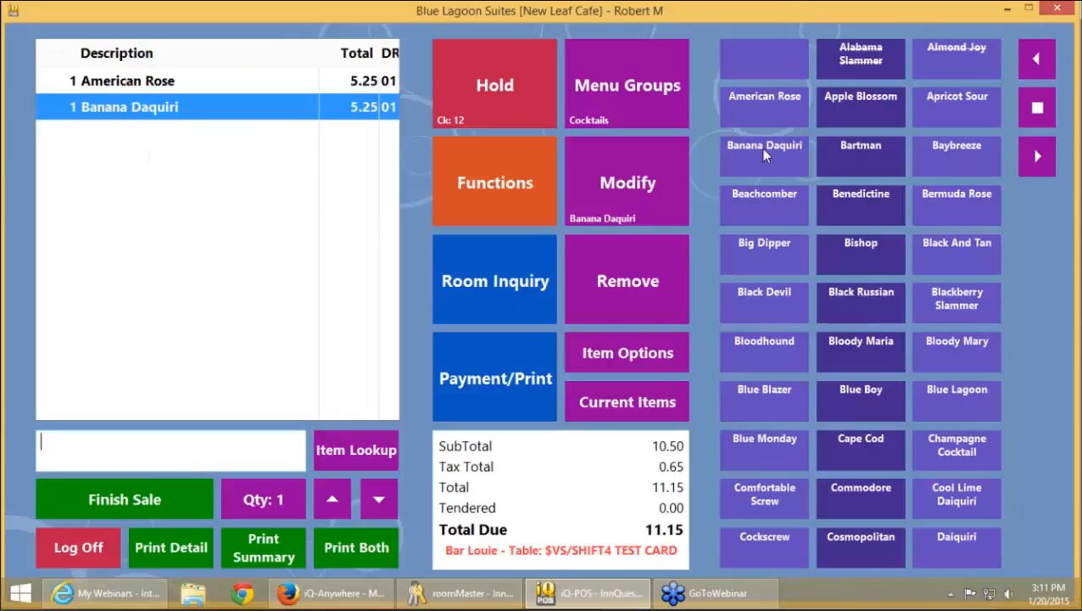
{"action": "left_click", "coordinate": [761, 148]}
{"action": "left_click", "coordinate": [492, 123]}
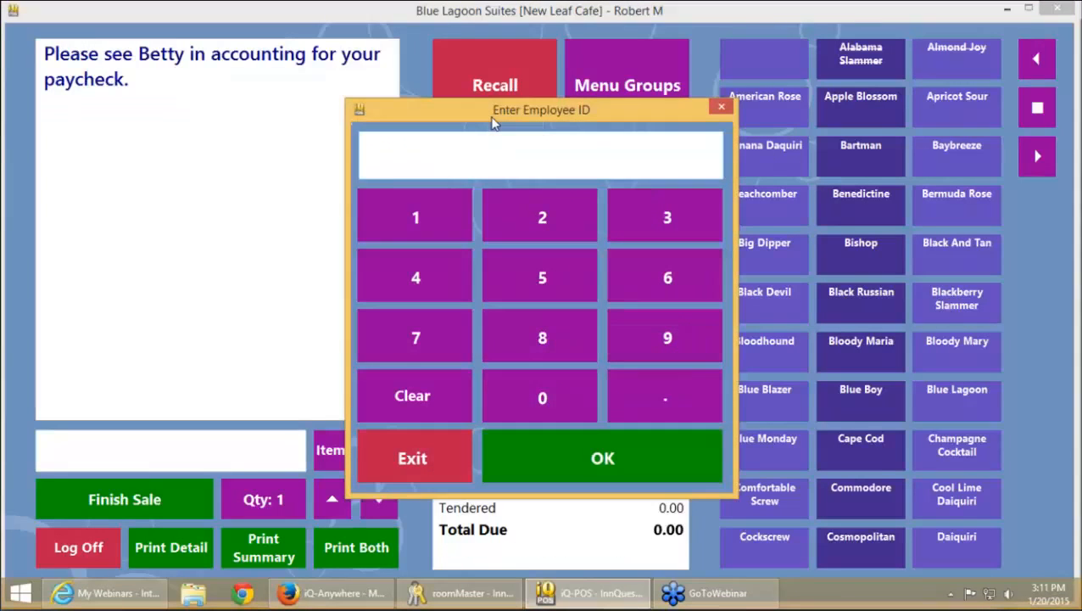
Sign back in and recall check 12, now totaling 16.40
{"action": "type", "text": "1"}
{"action": "key", "text": "Return"}
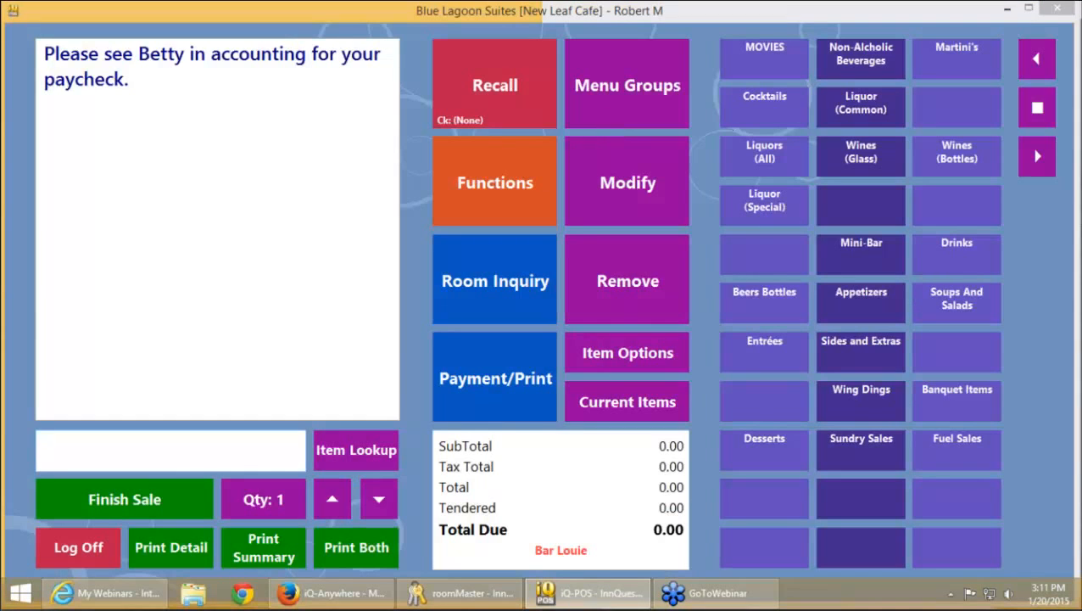
{"action": "left_click", "coordinate": [491, 117]}
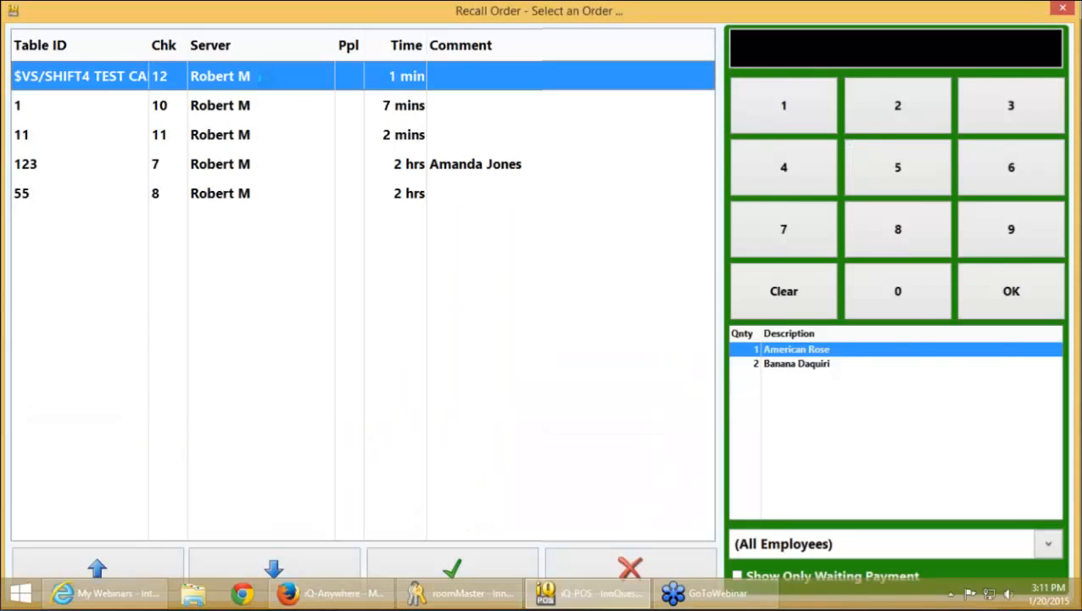
{"action": "double_click", "coordinate": [264, 76]}
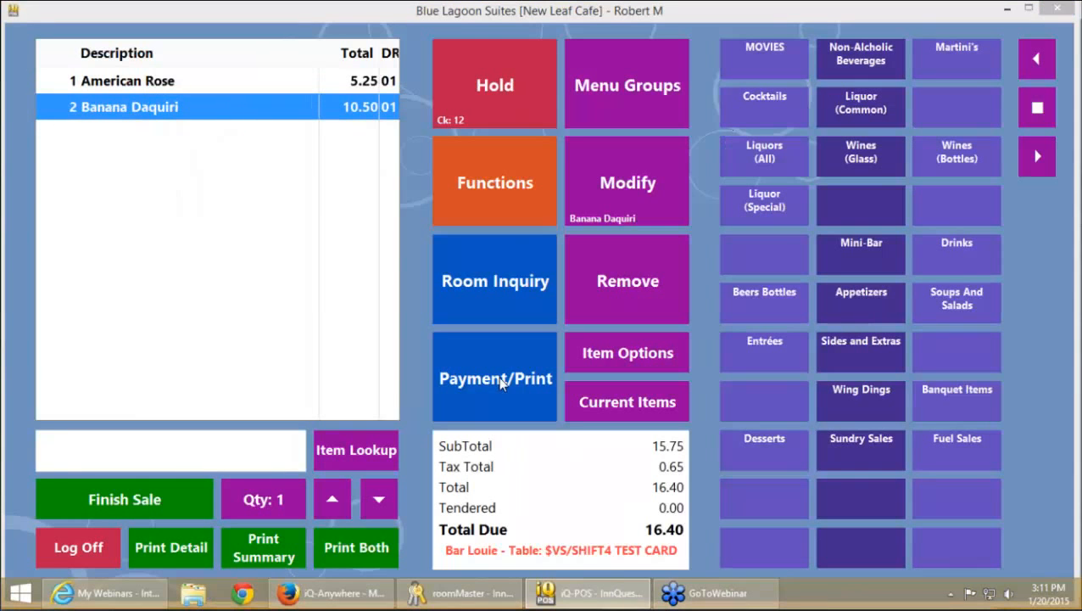
Reauthorize check 12's Visa/Mastercard tab for 16.40, skipping the receipt save
{"action": "left_click", "coordinate": [500, 383]}
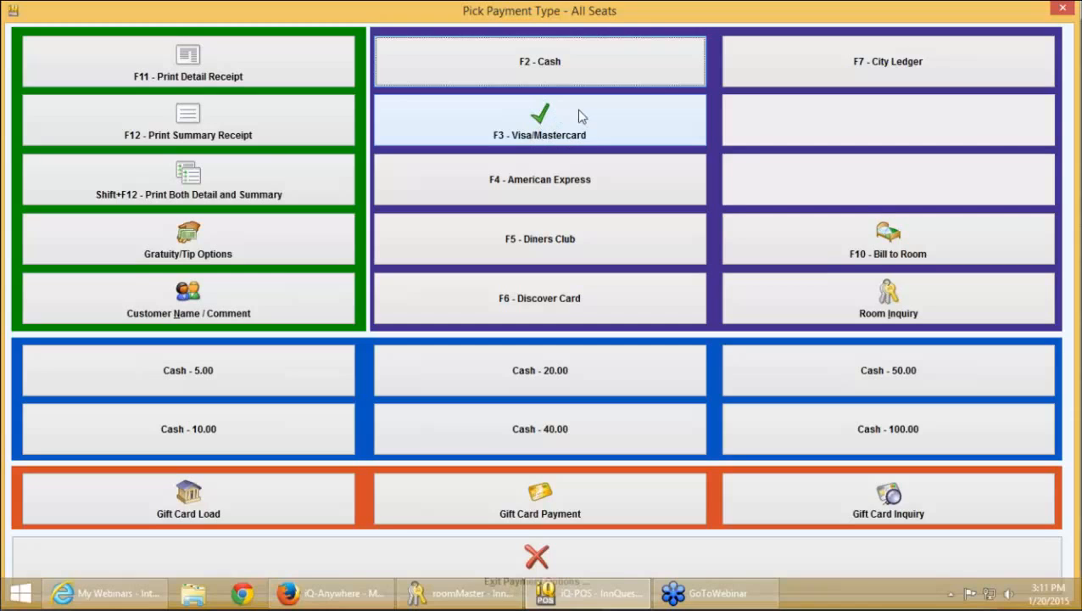
{"action": "left_click", "coordinate": [534, 122]}
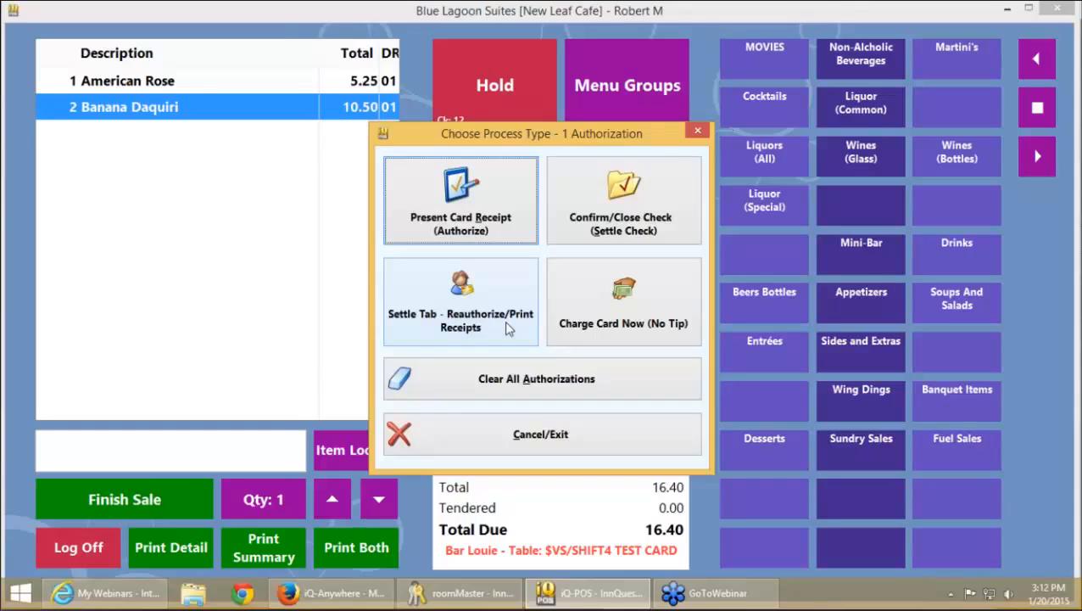
{"action": "left_click", "coordinate": [506, 328]}
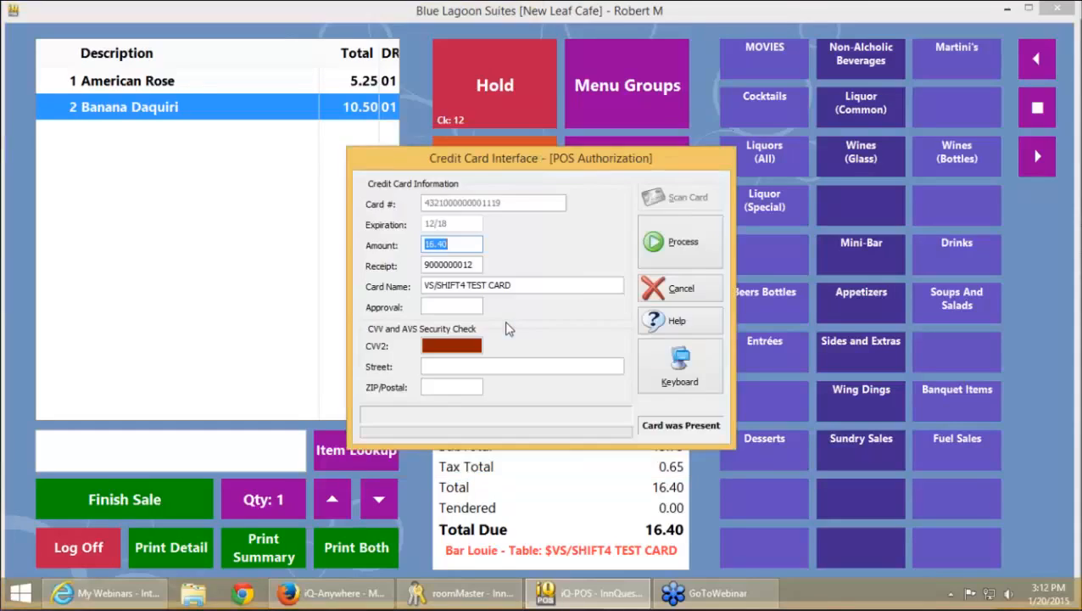
{"action": "left_click", "coordinate": [694, 245]}
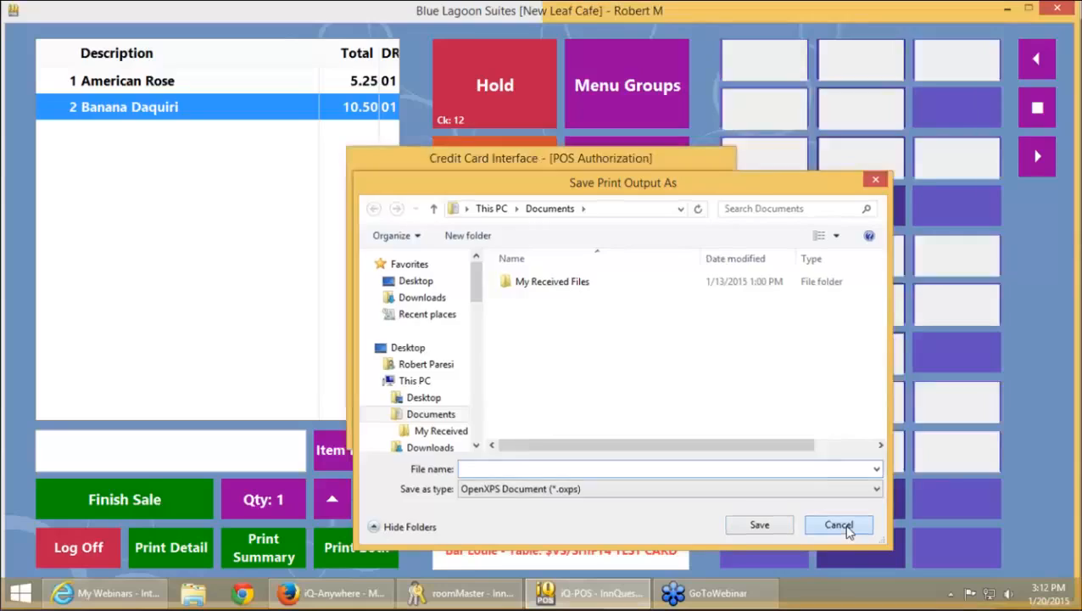
{"action": "left_click", "coordinate": [839, 524]}
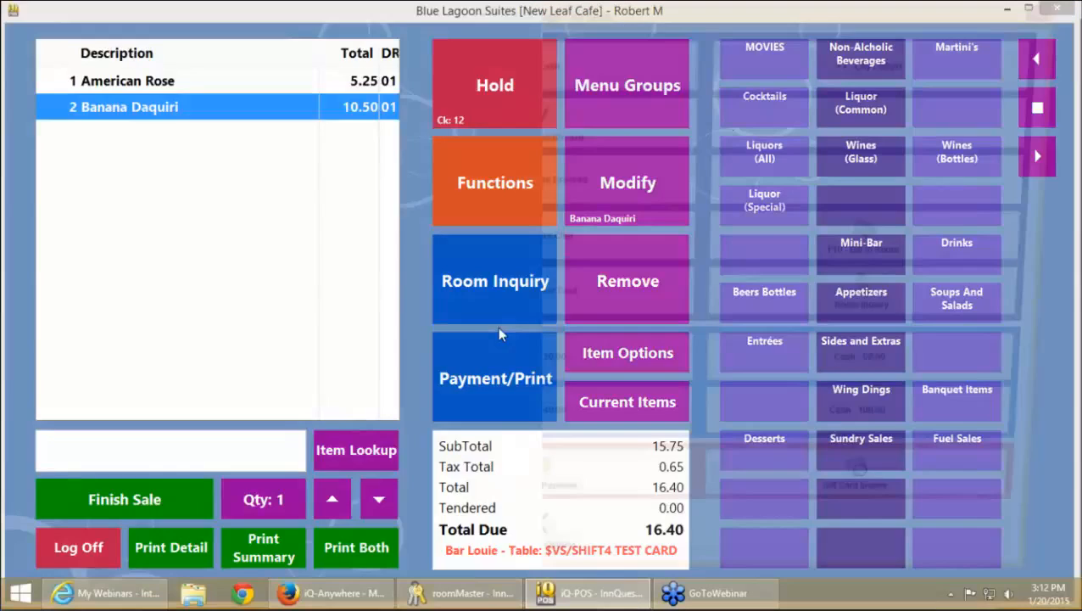
Charge 16.40 to Visa/Mastercard with no tip, close the cocktail check, and skip saving the receipt
{"action": "left_click", "coordinate": [498, 339]}
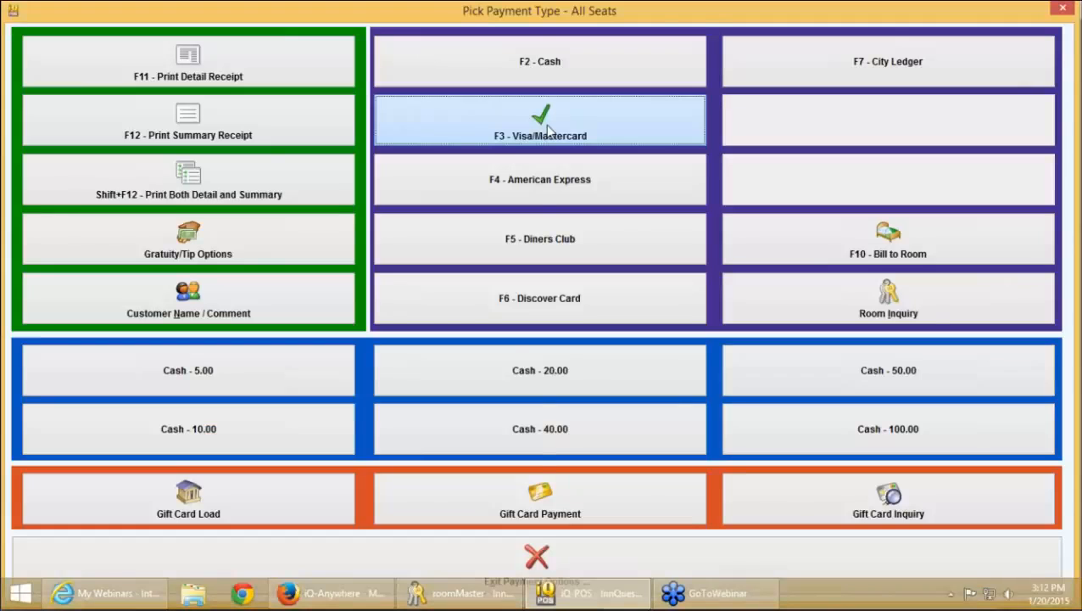
{"action": "left_click", "coordinate": [547, 129]}
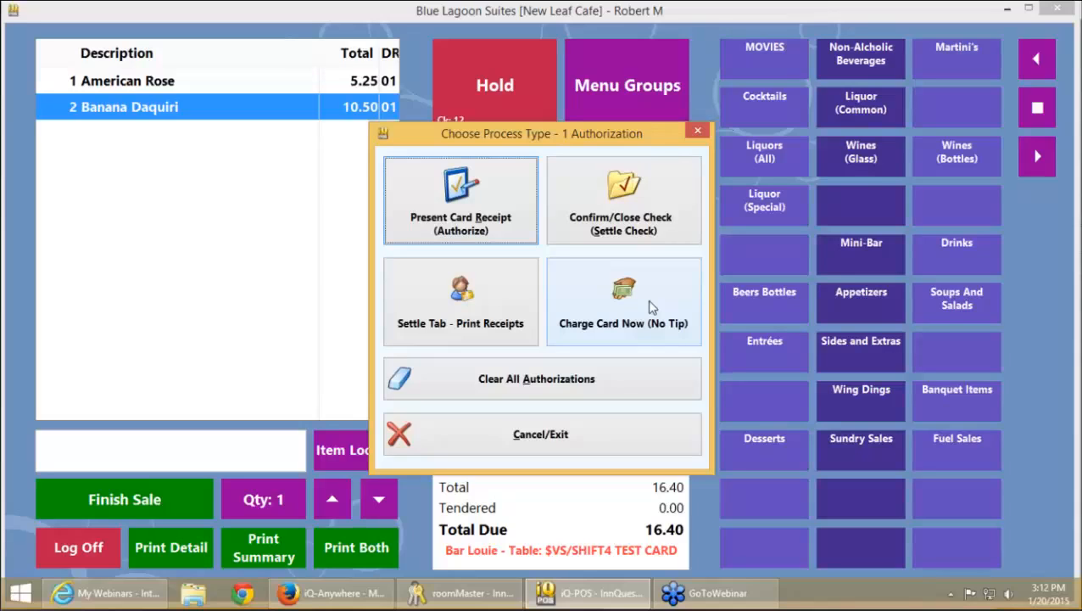
{"action": "left_click", "coordinate": [651, 305]}
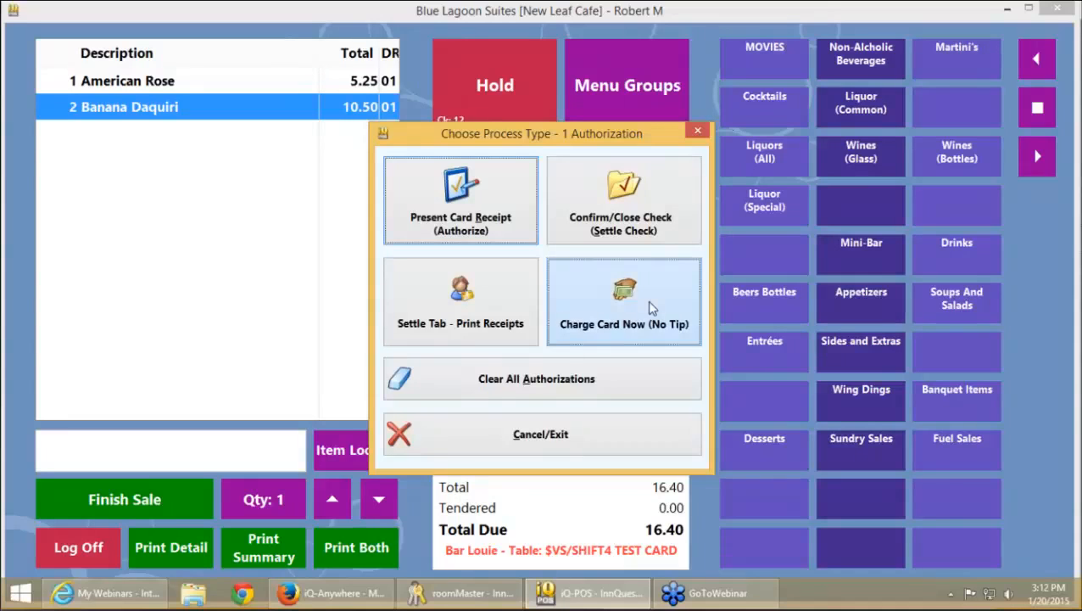
{"action": "left_click", "coordinate": [581, 436]}
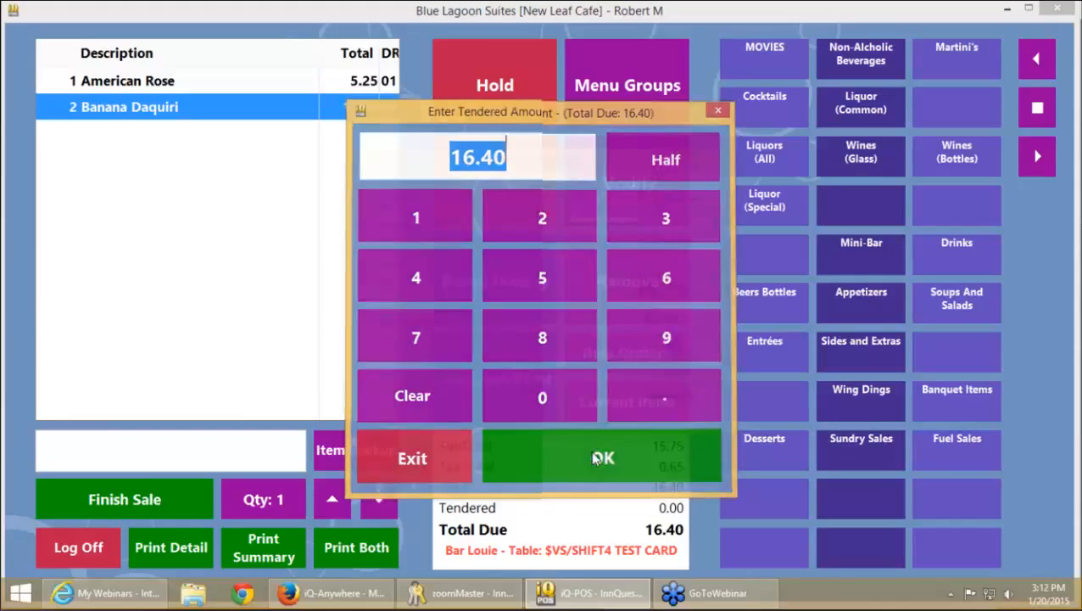
{"action": "left_click", "coordinate": [690, 243]}
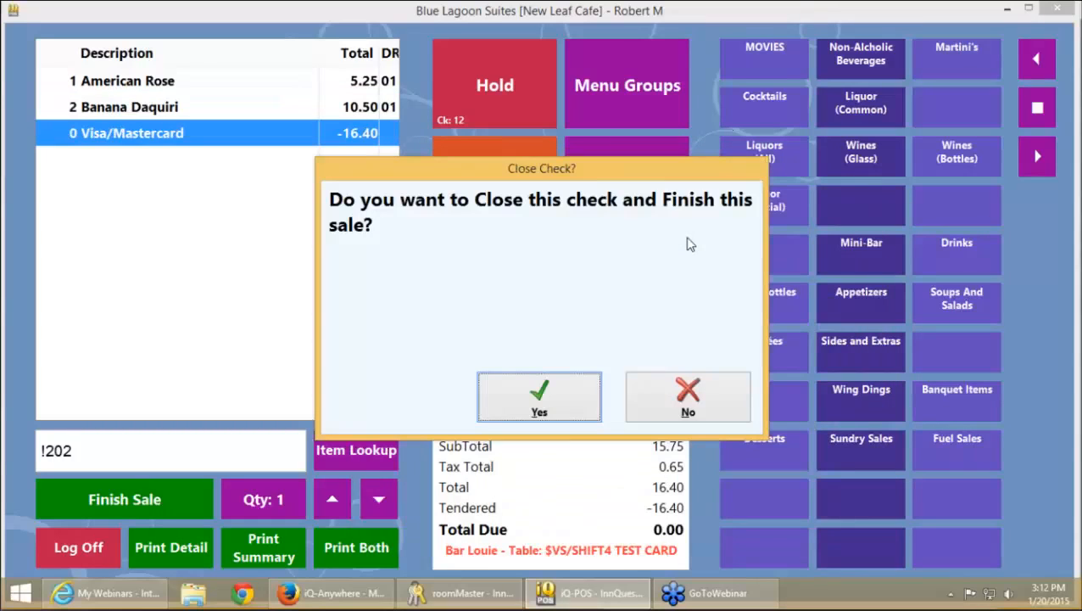
{"action": "key", "text": "Return"}
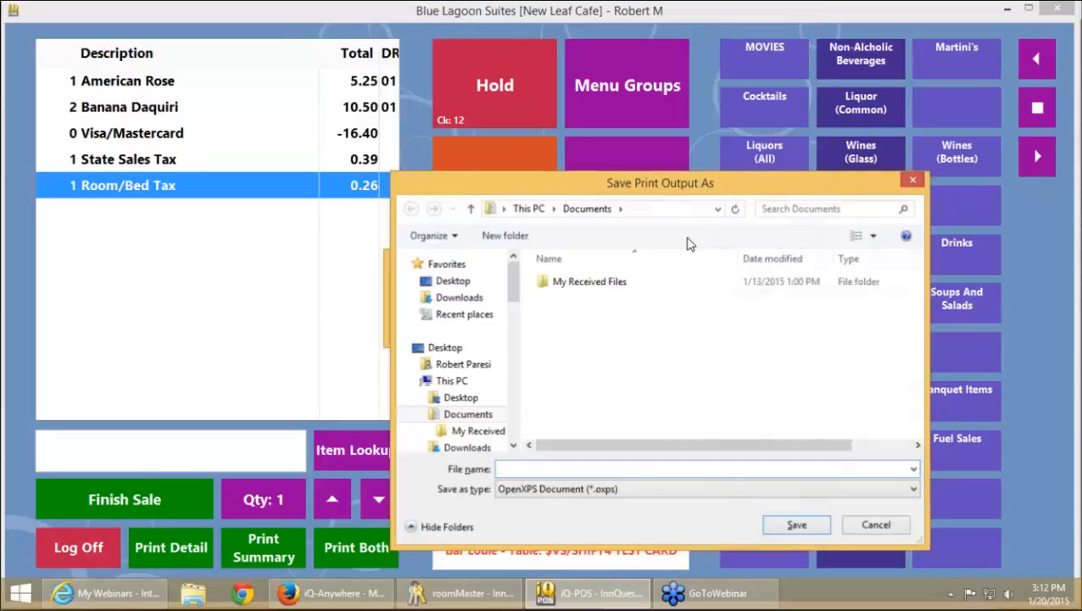
{"action": "key", "text": "Escape"}
{"action": "key", "text": "Escape"}
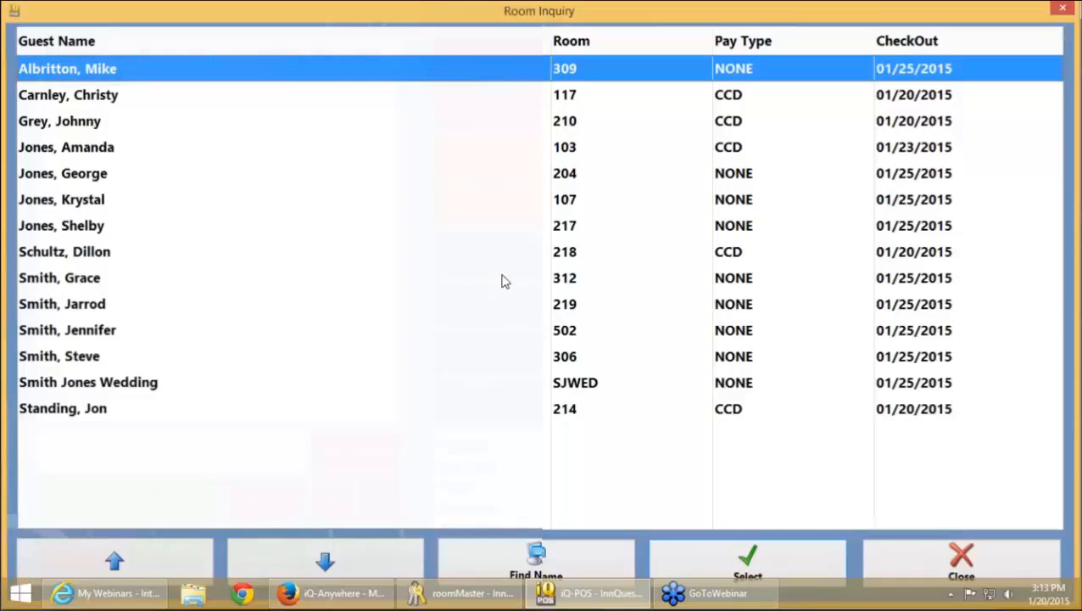
View room 210's guest details (checkout 01/20/2015, pay type CCD), then close them
{"action": "left_click", "coordinate": [587, 128]}
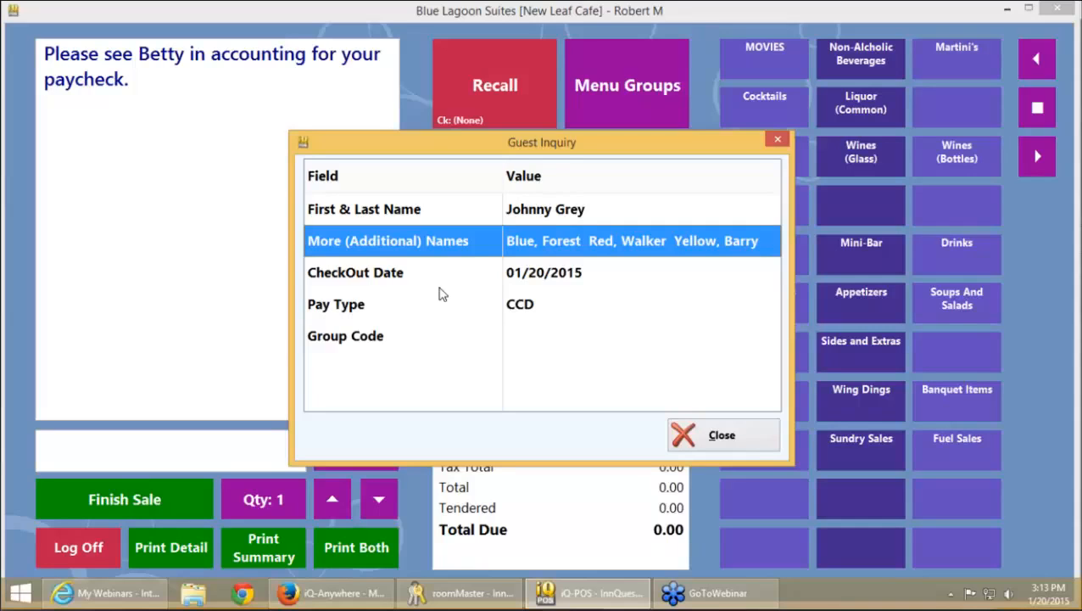
{"action": "left_click", "coordinate": [718, 437]}
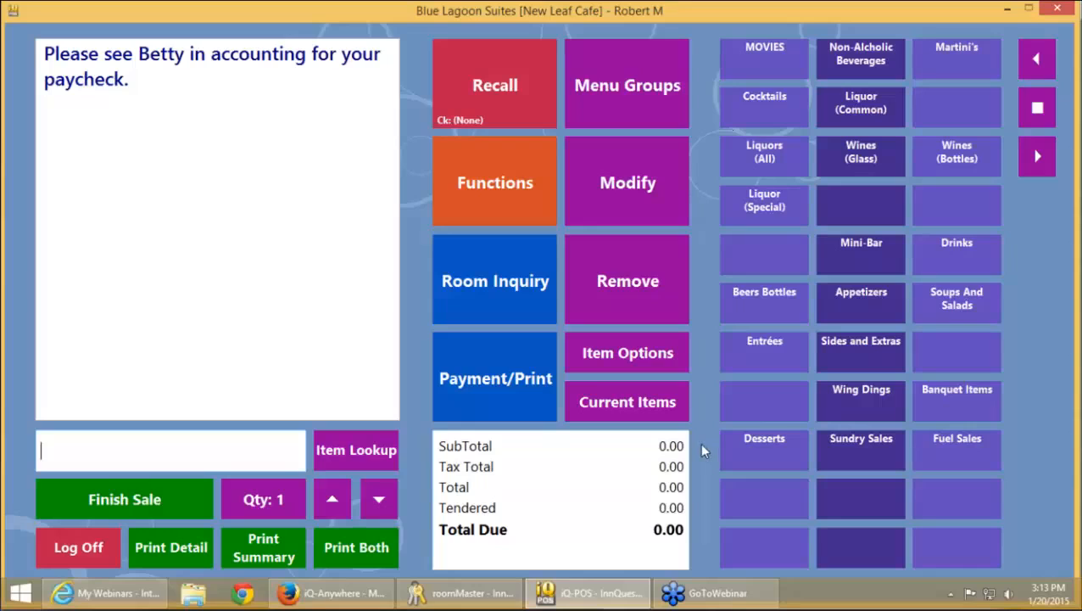
Add a customer name to the new sale from Payment/Print, marking the customer as an in-house guest
{"action": "left_click", "coordinate": [490, 378]}
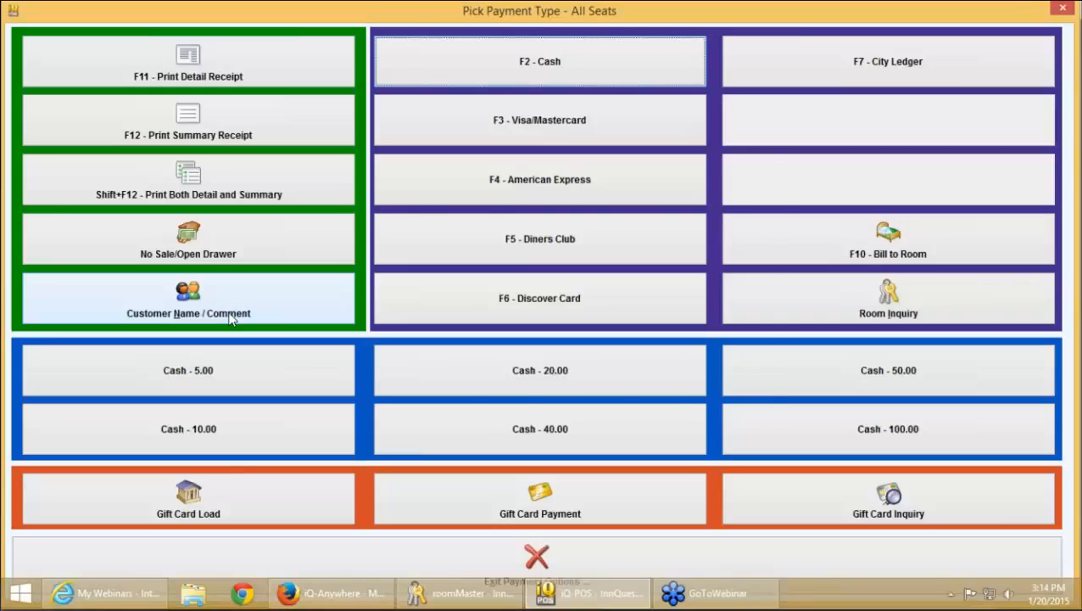
{"action": "left_click", "coordinate": [232, 316]}
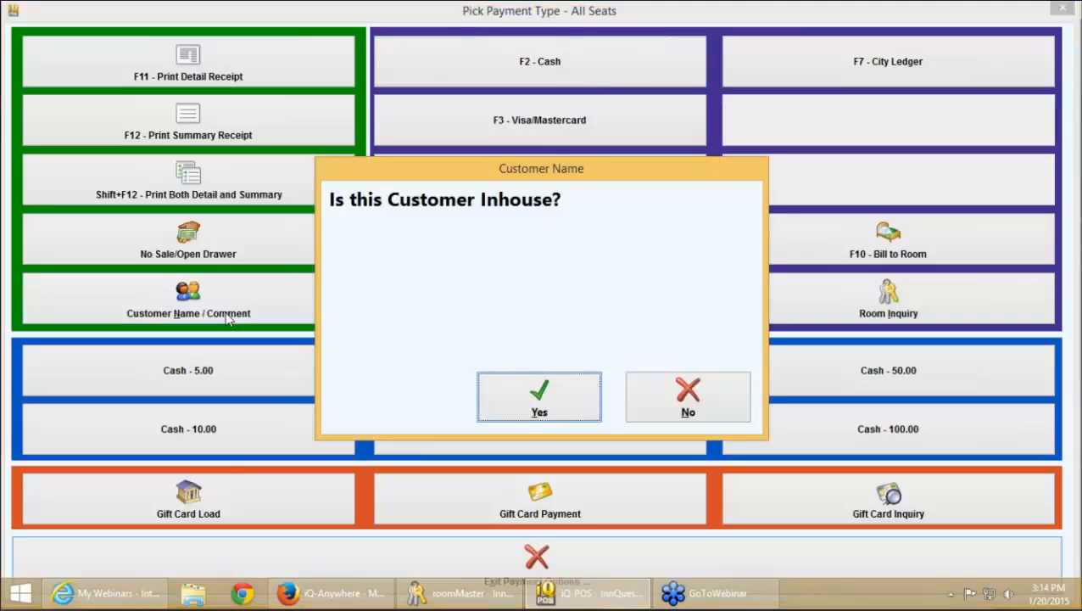
{"action": "left_click", "coordinate": [533, 411]}
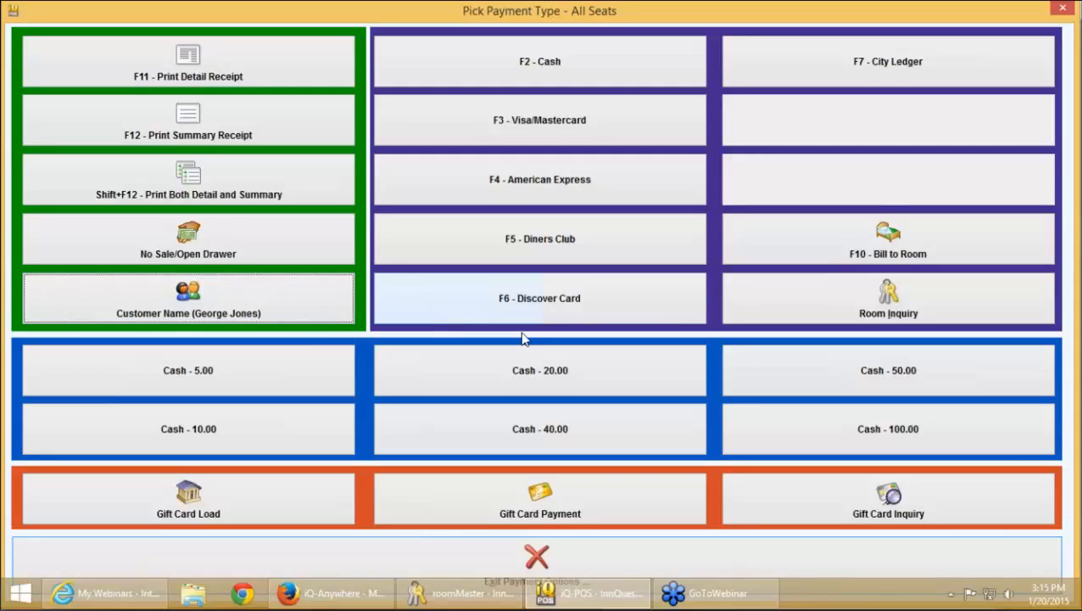
Leave the Pick Payment Type options without taking a payment
{"action": "left_click", "coordinate": [731, 560]}
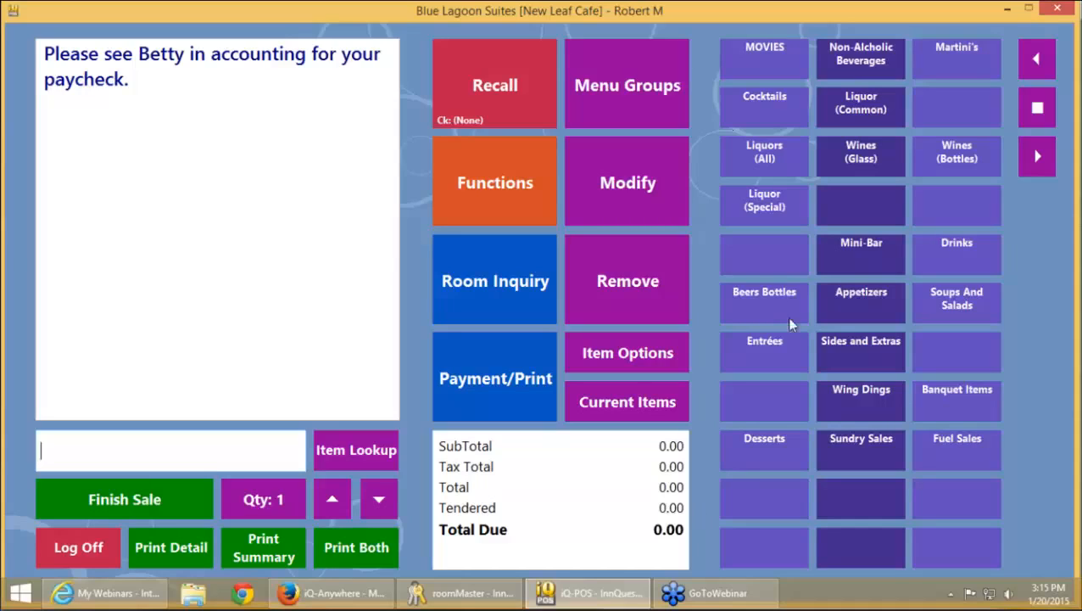
Recall table 55's held order and select its seat 1 Spicy Crab Bisque line
{"action": "left_click", "coordinate": [512, 99]}
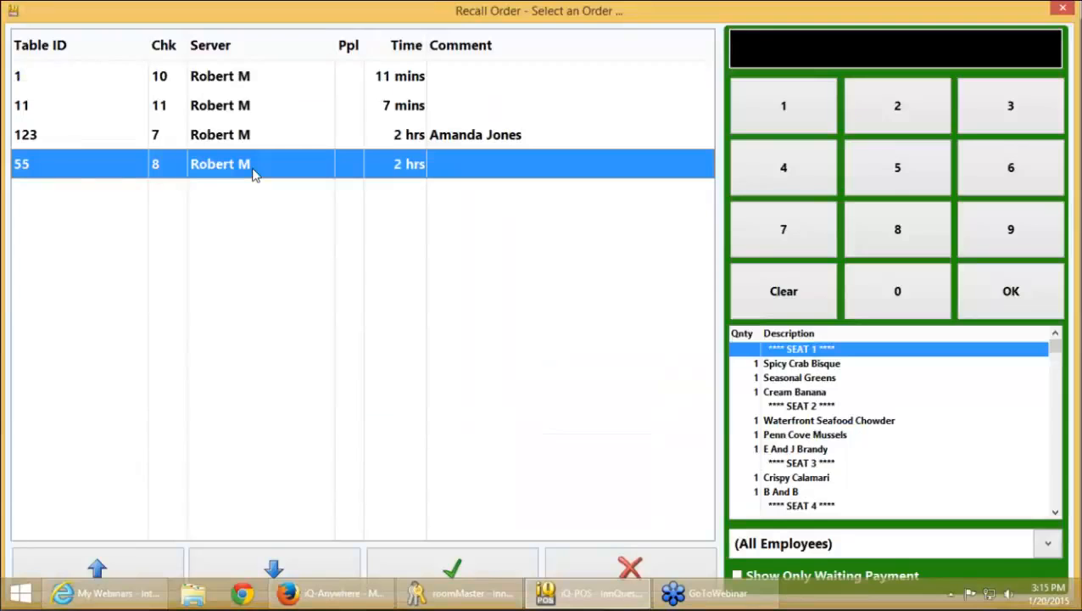
{"action": "double_click", "coordinate": [255, 165]}
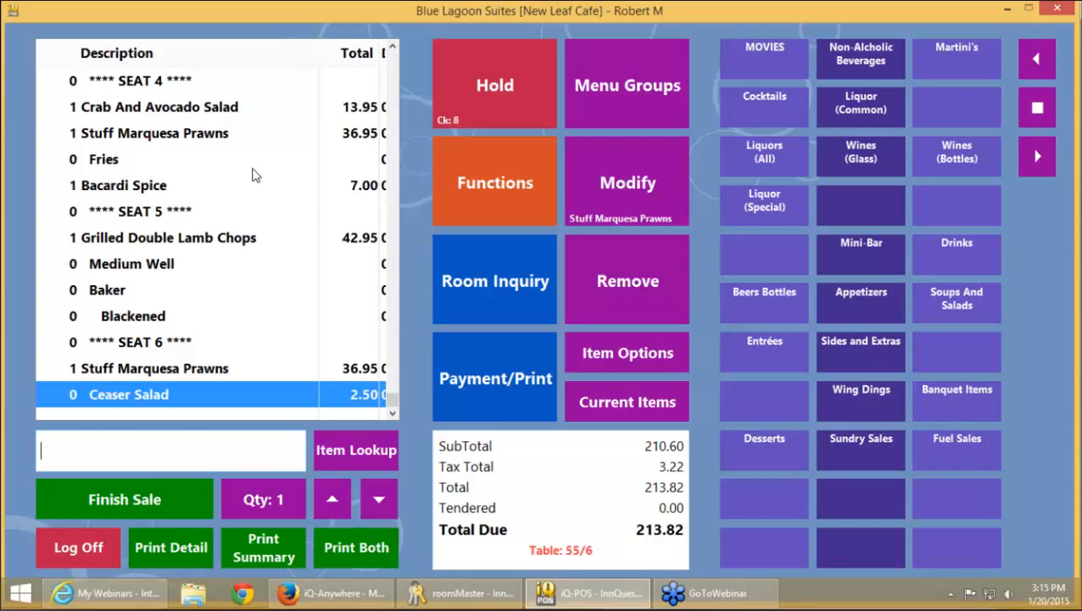
{"action": "scroll", "coordinate": [254, 174], "scroll_direction": "up", "scroll_amount": 1}
{"action": "scroll", "coordinate": [257, 175], "scroll_direction": "up", "scroll_amount": 3}
{"action": "left_click", "coordinate": [168, 114]}
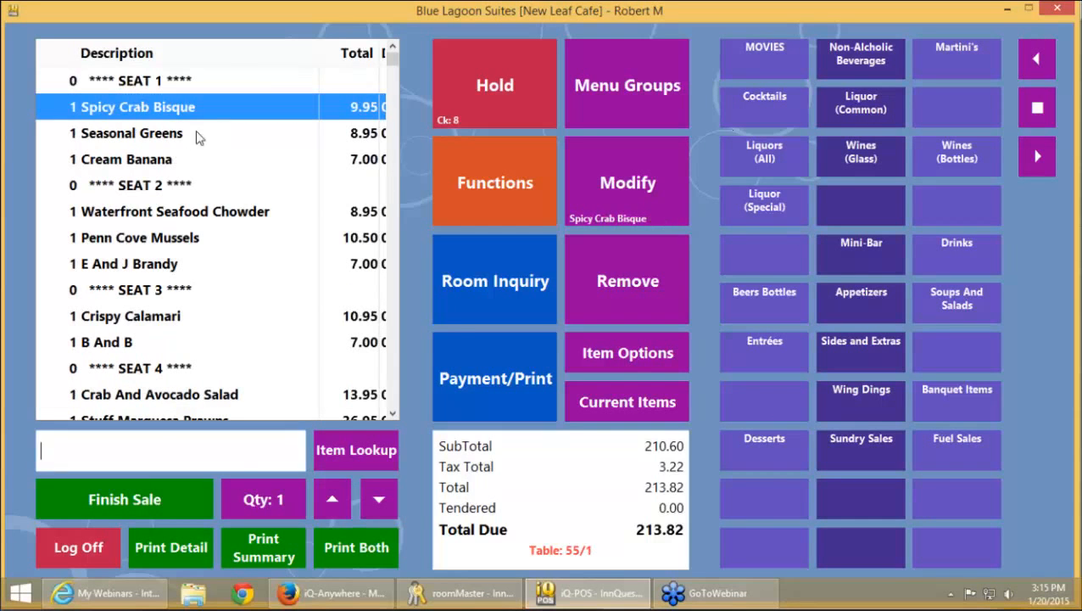
Try printing separate receipts for seat 1 and seat 2, dismissing each too-many-receipts warning
{"action": "left_click", "coordinate": [469, 360]}
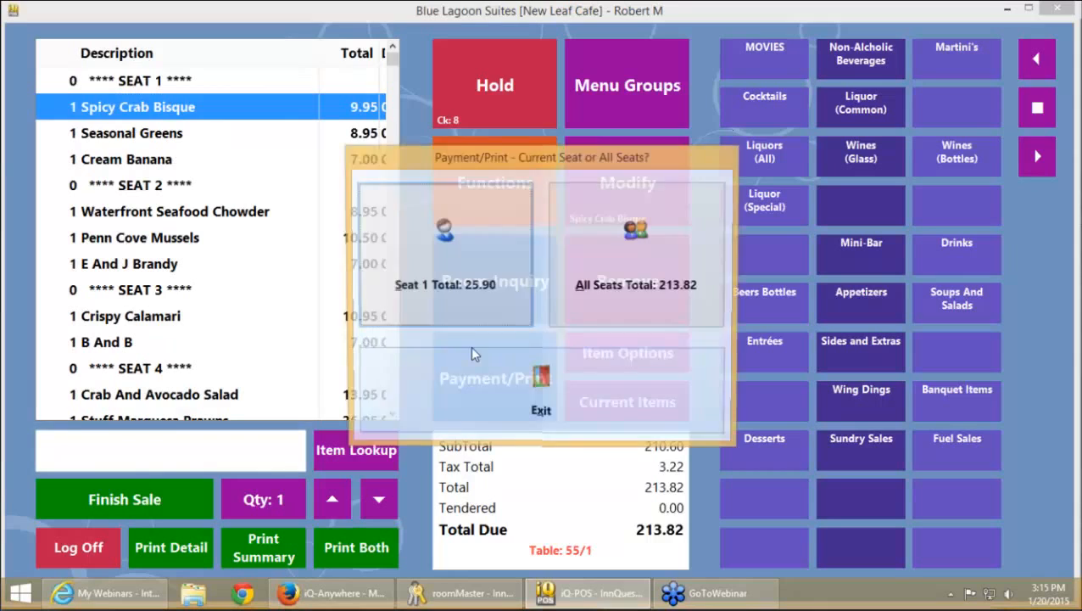
{"action": "left_click", "coordinate": [458, 266]}
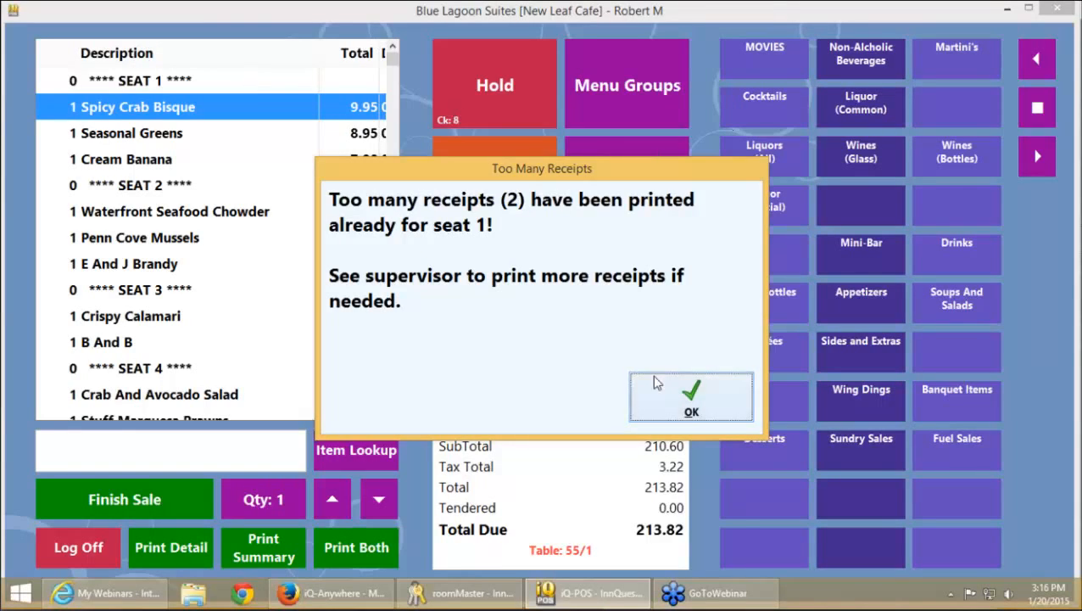
{"action": "left_click", "coordinate": [671, 397]}
{"action": "left_click", "coordinate": [265, 236]}
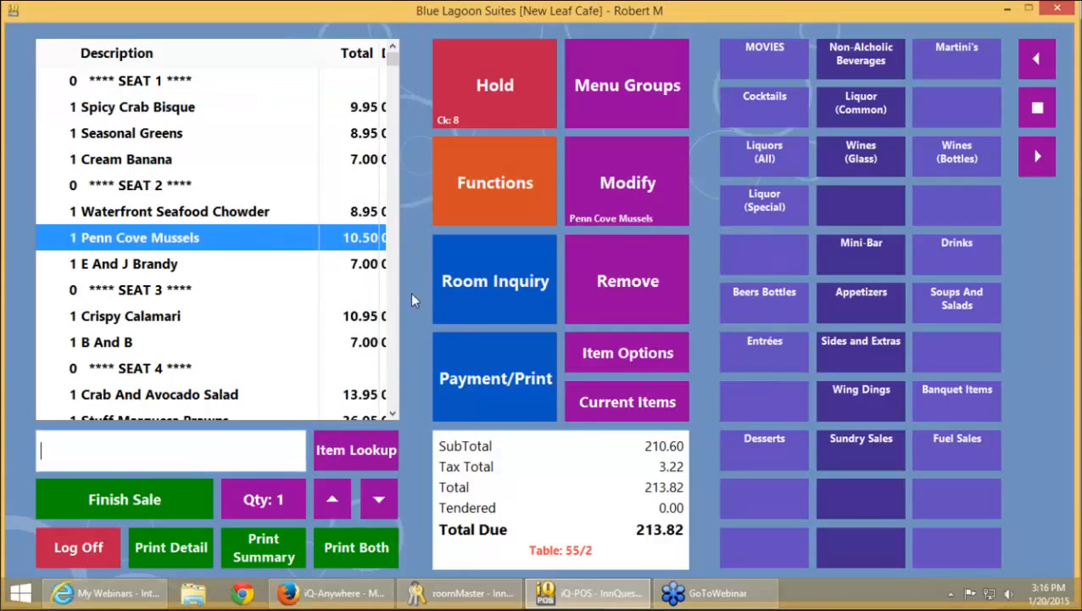
{"action": "left_click", "coordinate": [497, 361]}
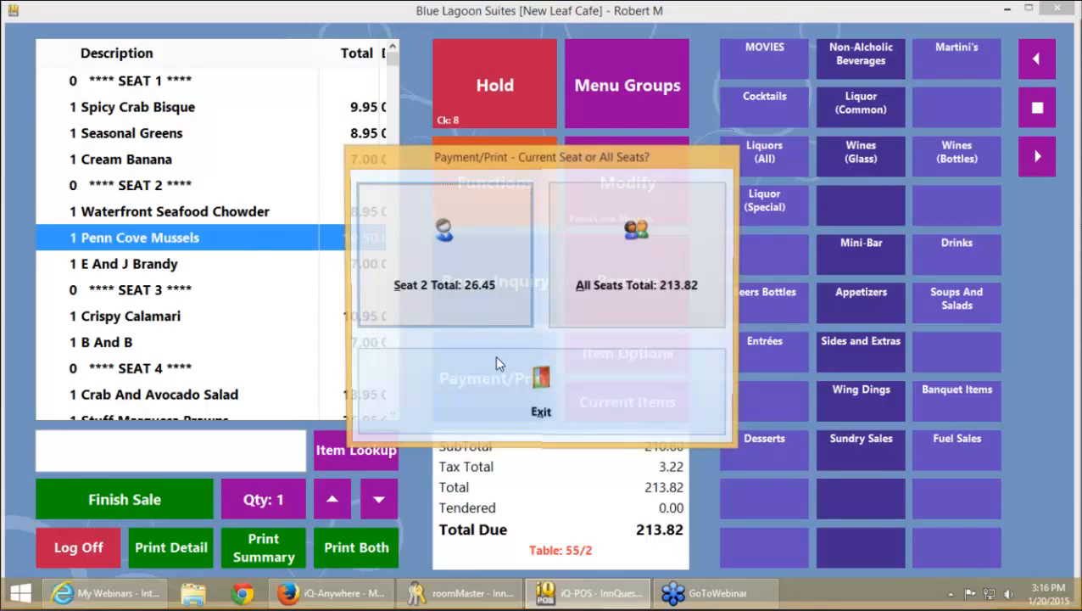
{"action": "left_click", "coordinate": [445, 254]}
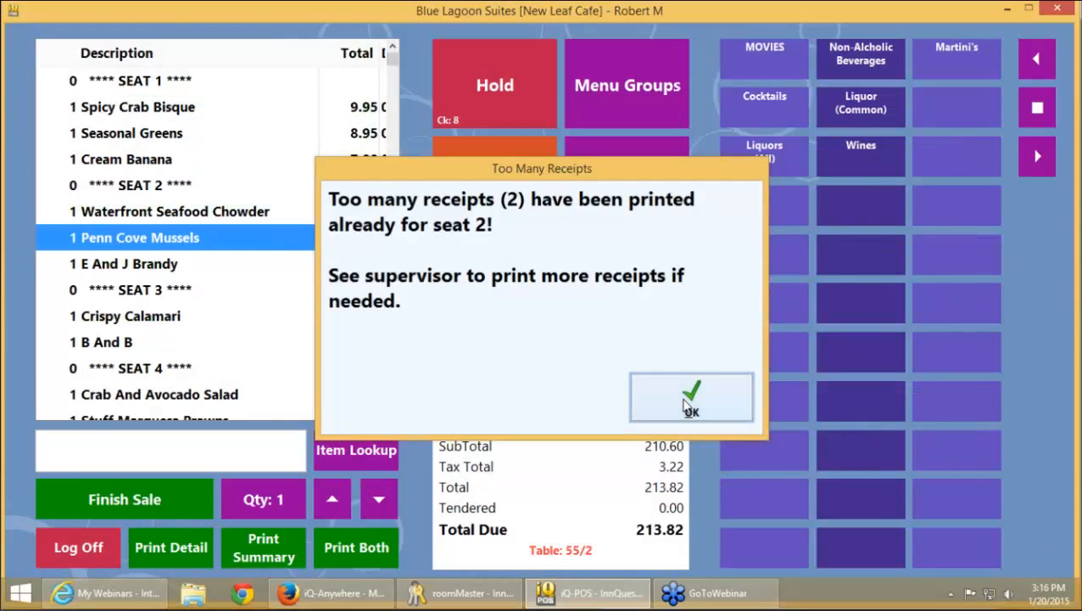
{"action": "left_click", "coordinate": [689, 399]}
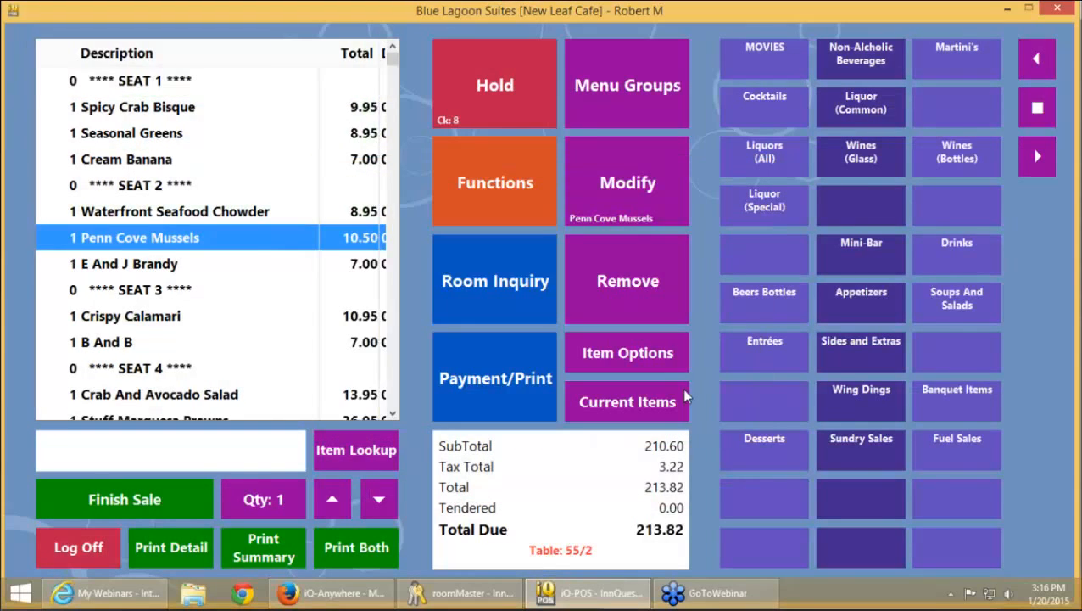
Select the seat 3 Crispy Calamari line, hold table 55's order, and exit Terminal Mode
{"action": "left_click", "coordinate": [190, 322]}
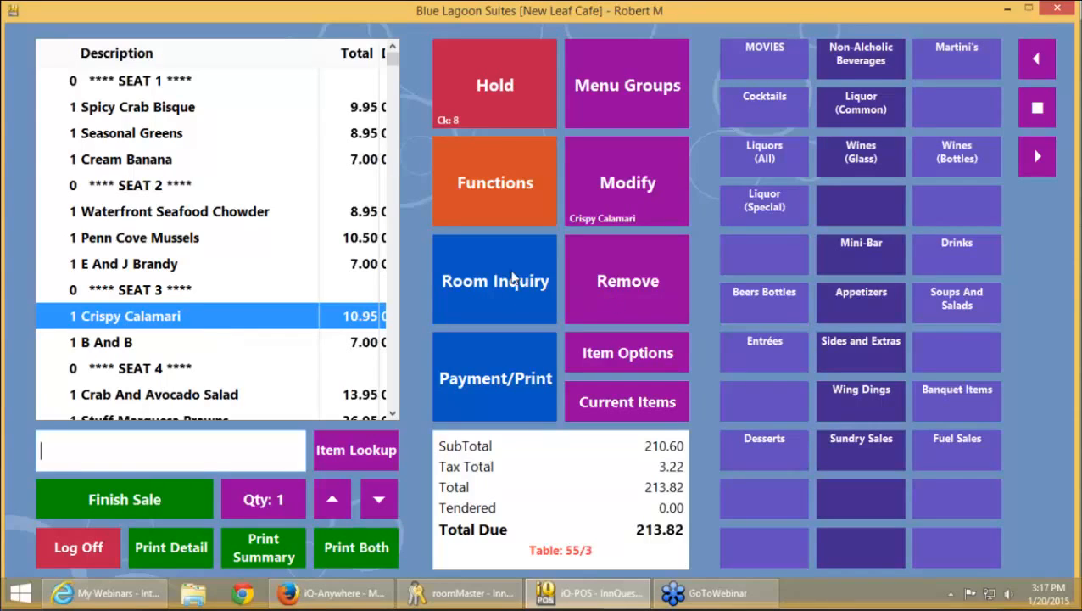
{"action": "left_click", "coordinate": [495, 85]}
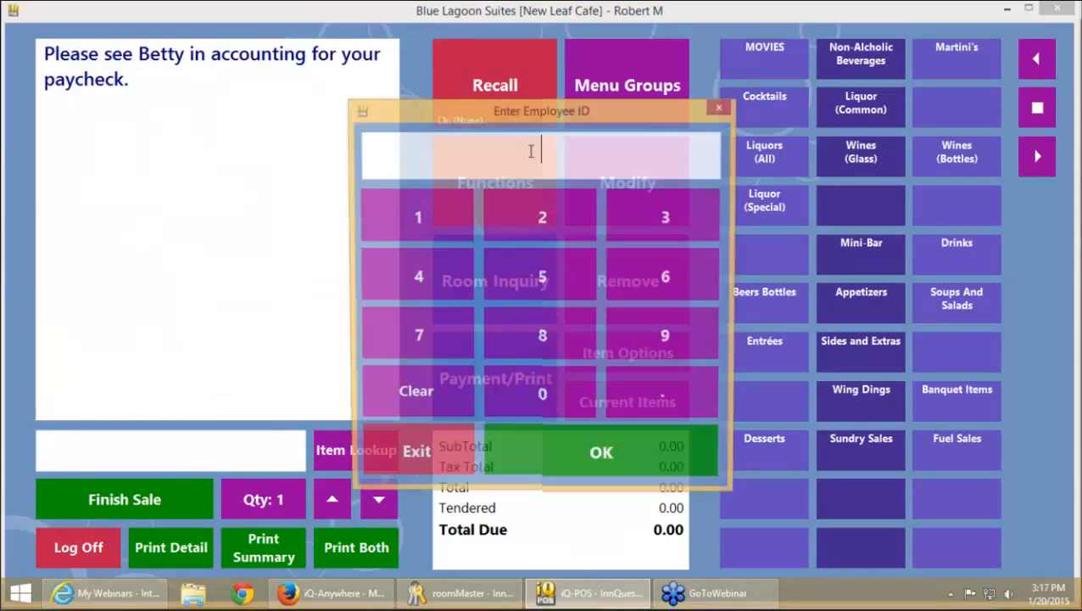
{"action": "left_click", "coordinate": [414, 458]}
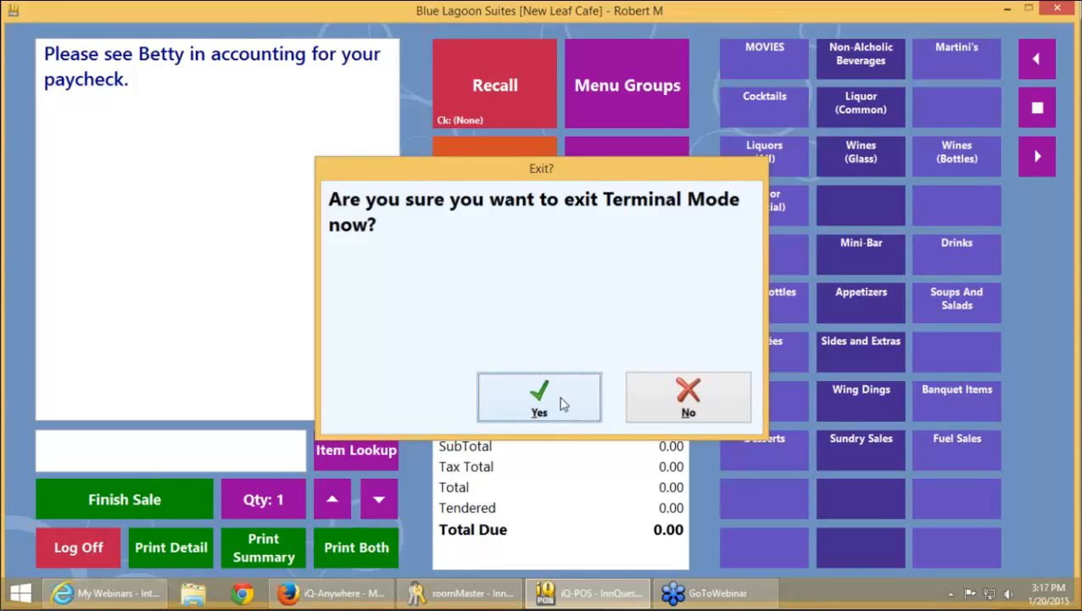
{"action": "left_click", "coordinate": [564, 403]}
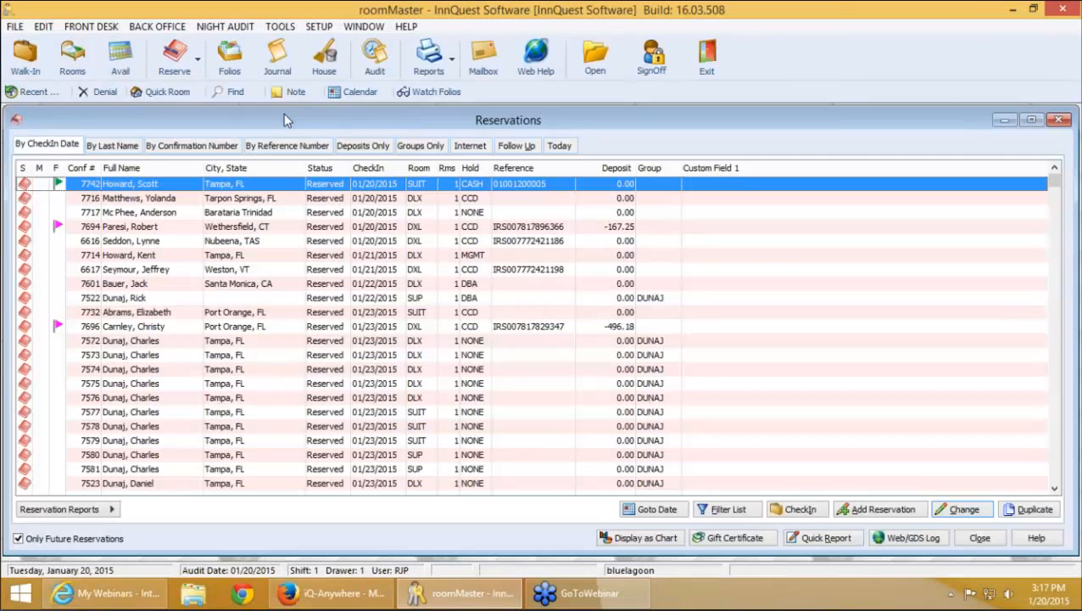
Look at the Interactive SQL Report, then launch the iQ-Schedule Aqua Spa calendar from TOOLS
{"action": "left_click", "coordinate": [280, 27]}
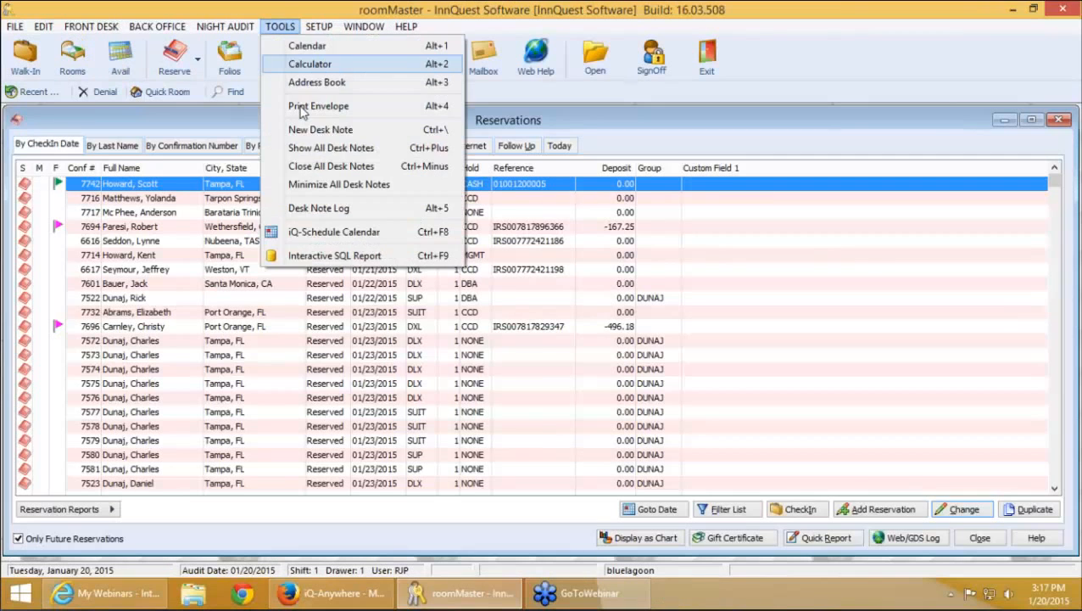
{"action": "left_click", "coordinate": [334, 255]}
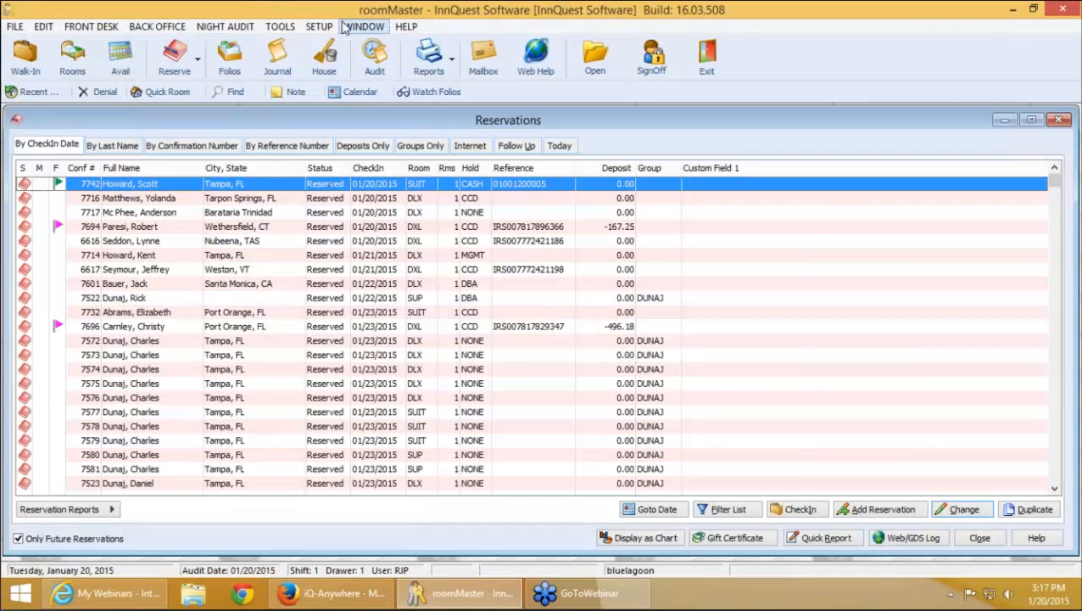
{"action": "left_click", "coordinate": [319, 26]}
{"action": "mouse_move", "coordinate": [280, 27]}
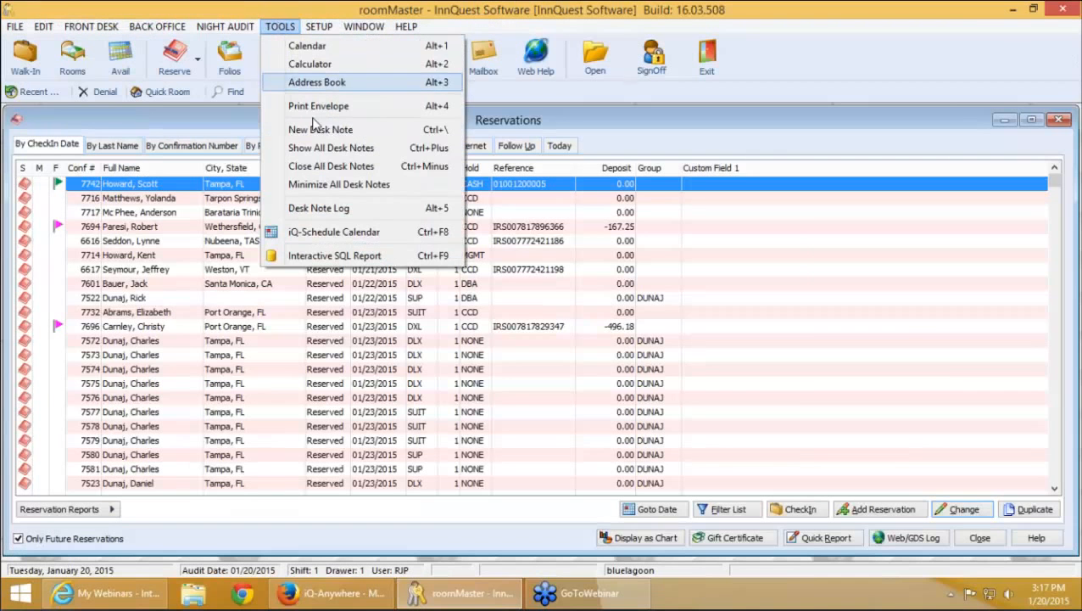
{"action": "left_click", "coordinate": [386, 233]}
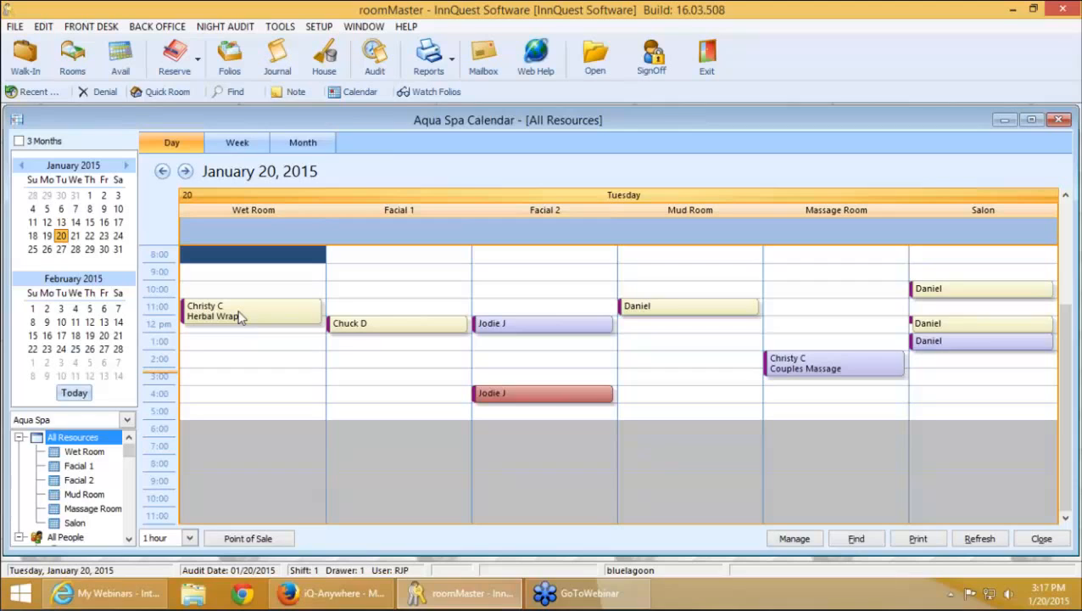
{"action": "left_click_drag", "start_coordinate": [245, 312], "coordinate": [351, 330]}
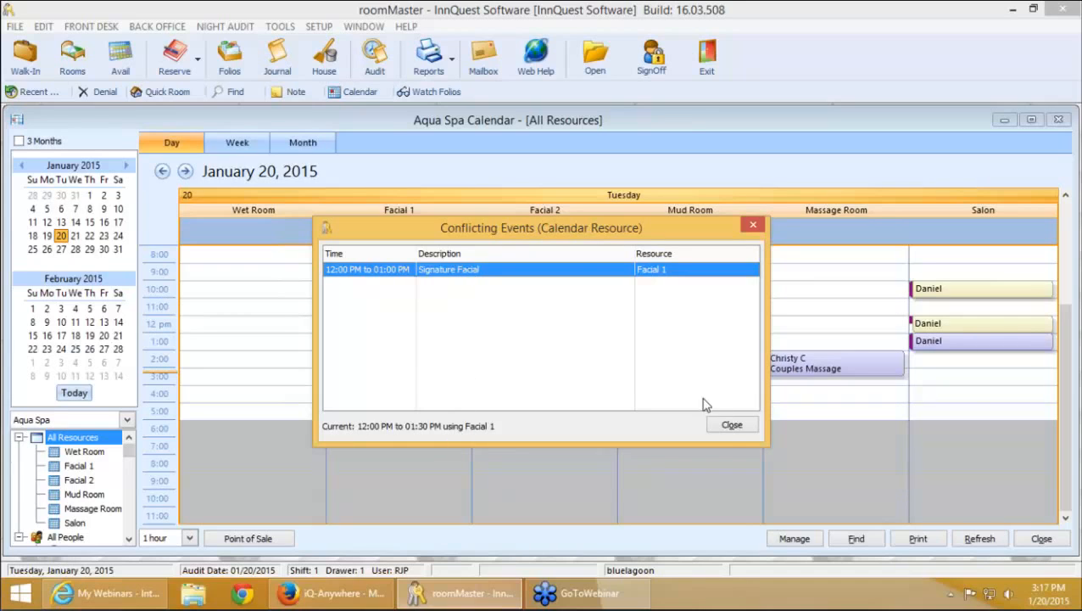
{"action": "left_click", "coordinate": [735, 426]}
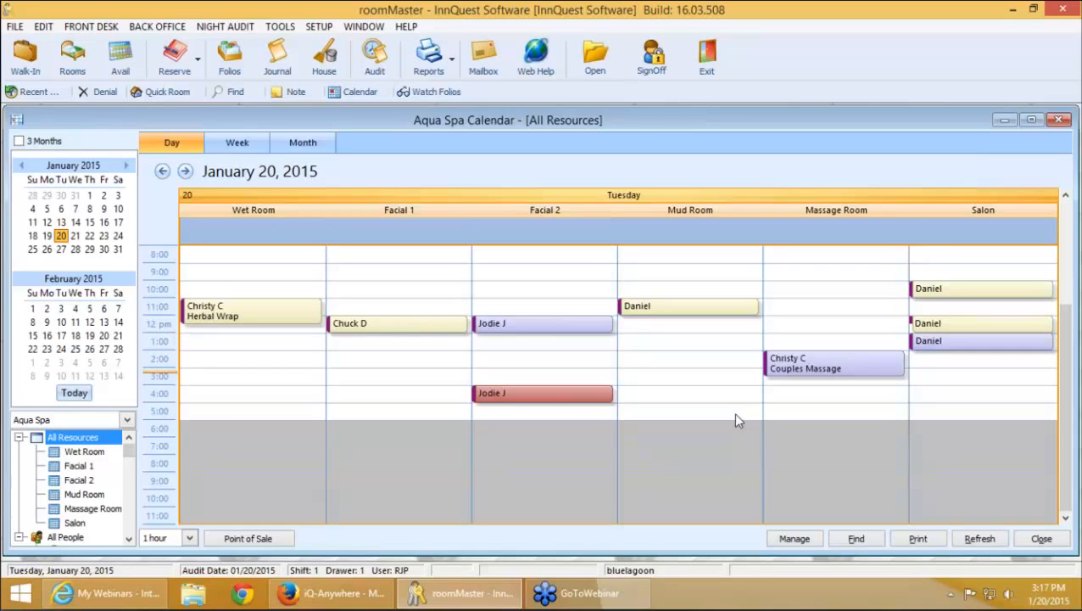
Compare the Aqua Spa calendar's Room and People Resources, then close the calendar settings
{"action": "left_click", "coordinate": [794, 539]}
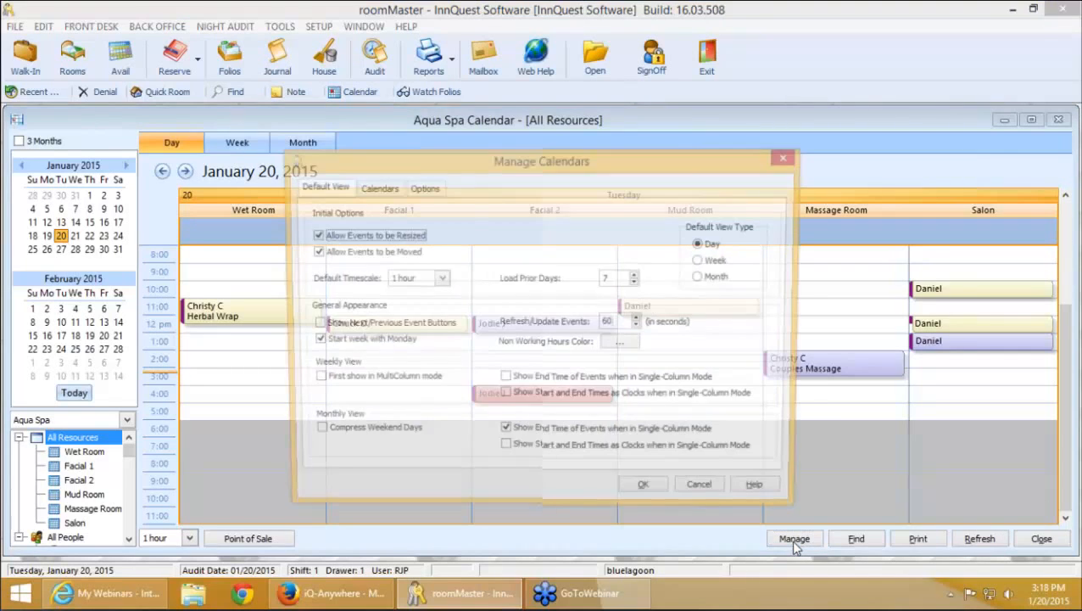
{"action": "left_click", "coordinate": [376, 186]}
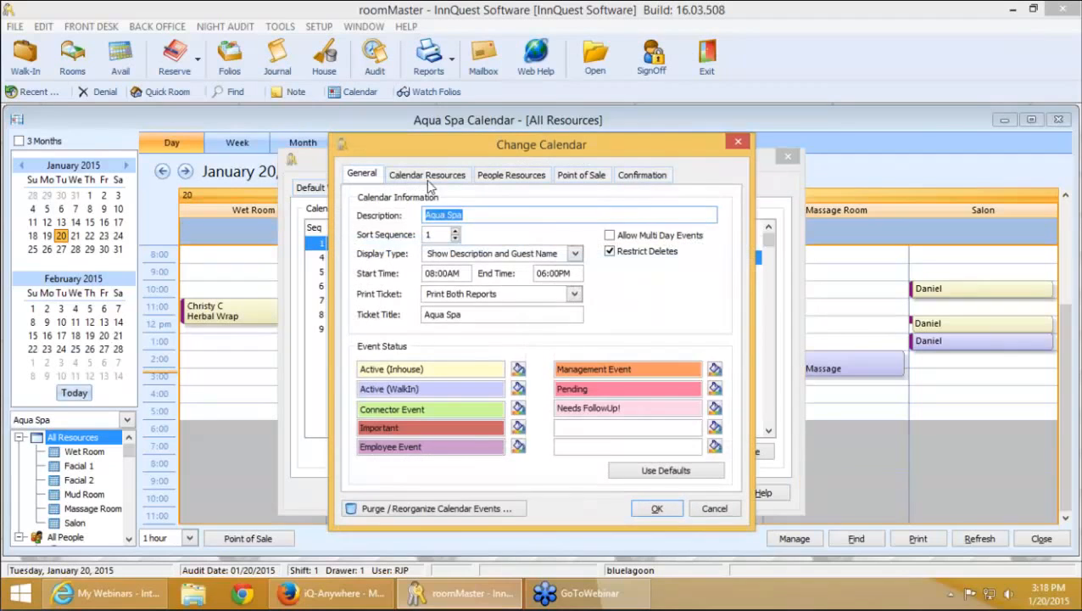
{"action": "left_click", "coordinate": [426, 176]}
{"action": "left_click", "coordinate": [519, 175]}
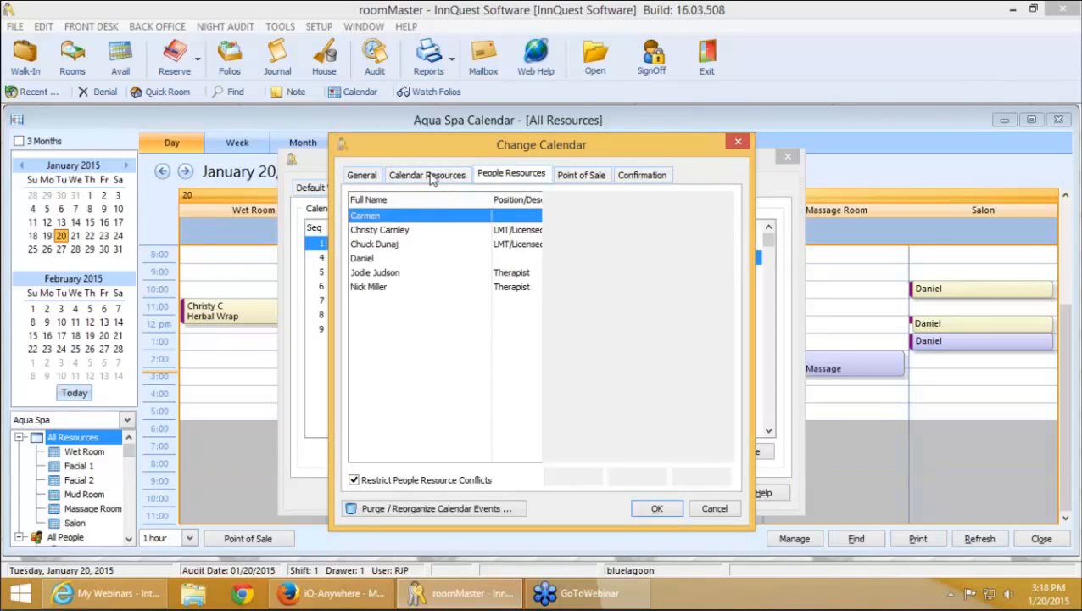
{"action": "left_click", "coordinate": [427, 174]}
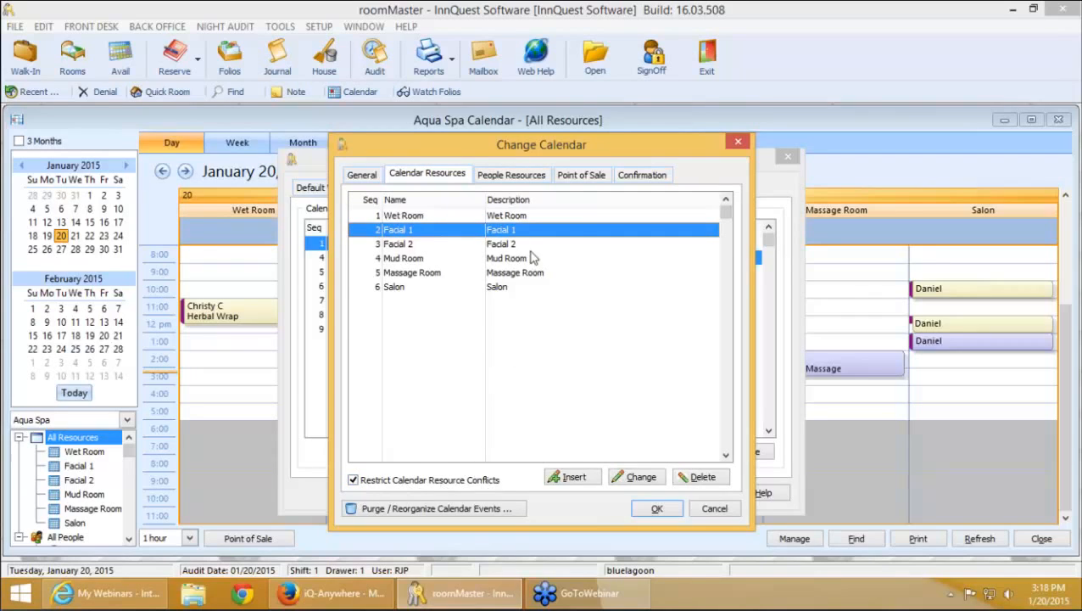
{"action": "left_click", "coordinate": [516, 178]}
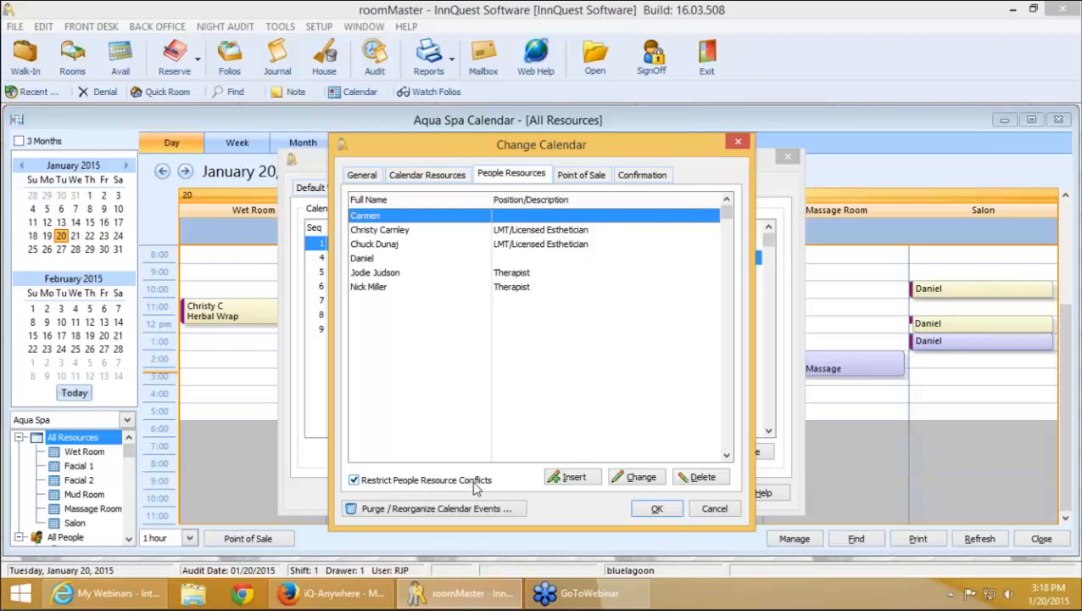
{"action": "left_click", "coordinate": [444, 175]}
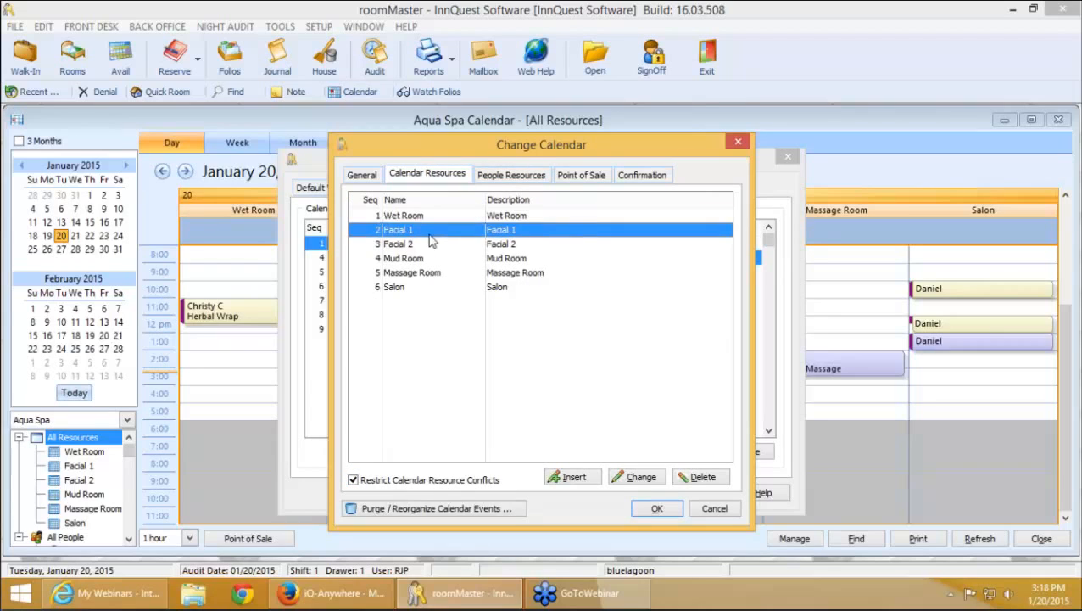
{"action": "left_click", "coordinate": [500, 176]}
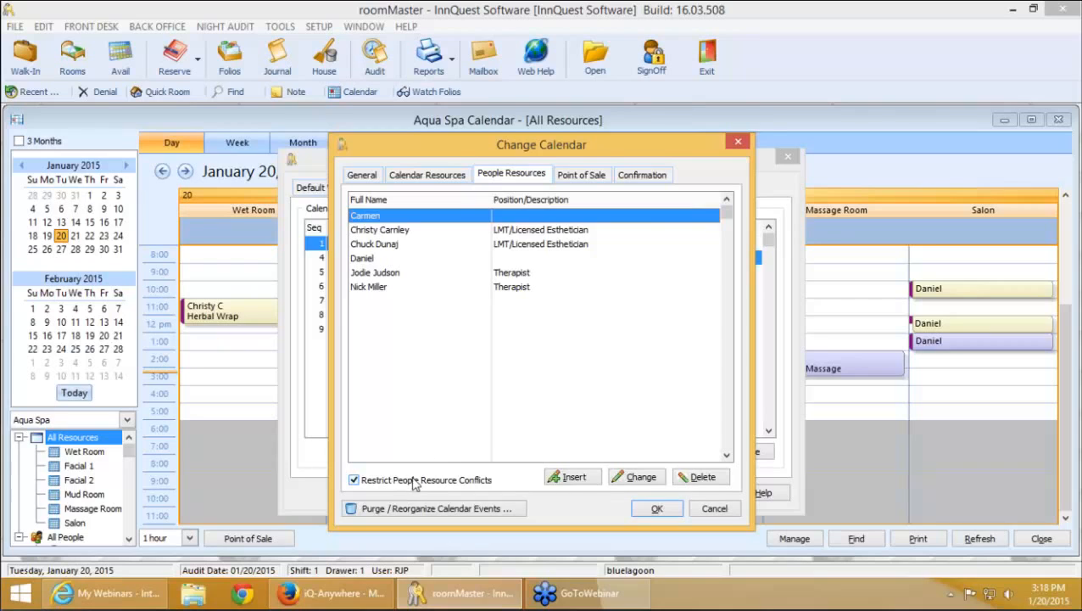
{"action": "left_click", "coordinate": [430, 177]}
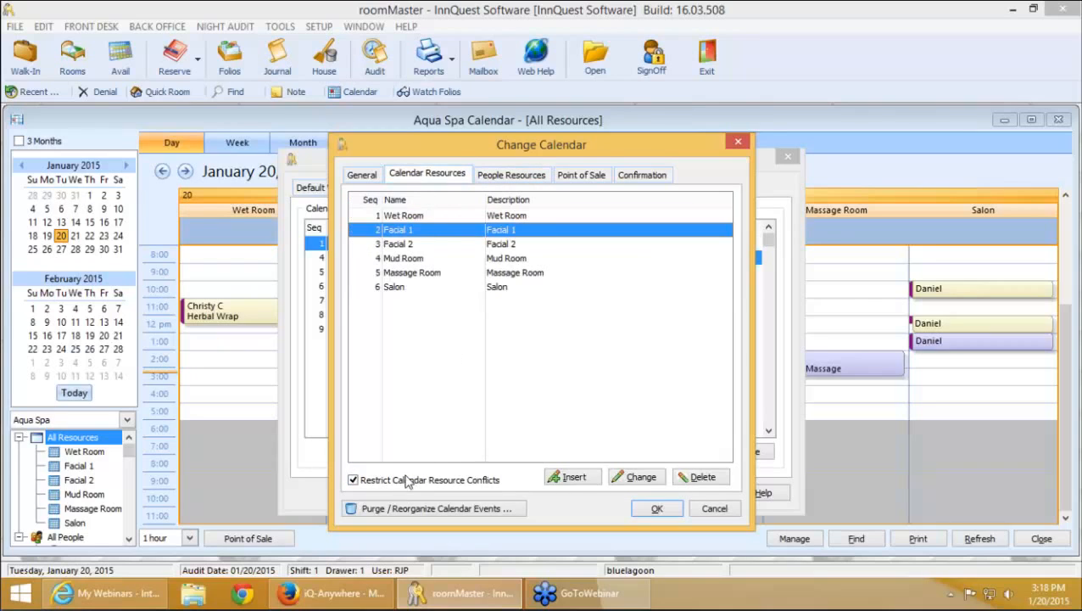
{"action": "left_click", "coordinate": [492, 176]}
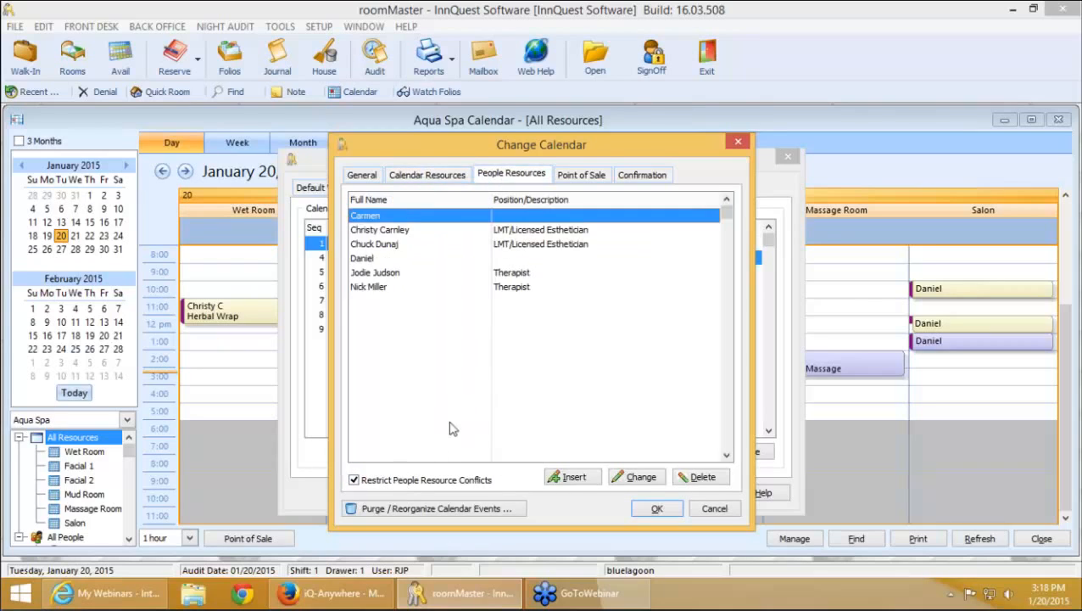
{"action": "left_click", "coordinate": [659, 507]}
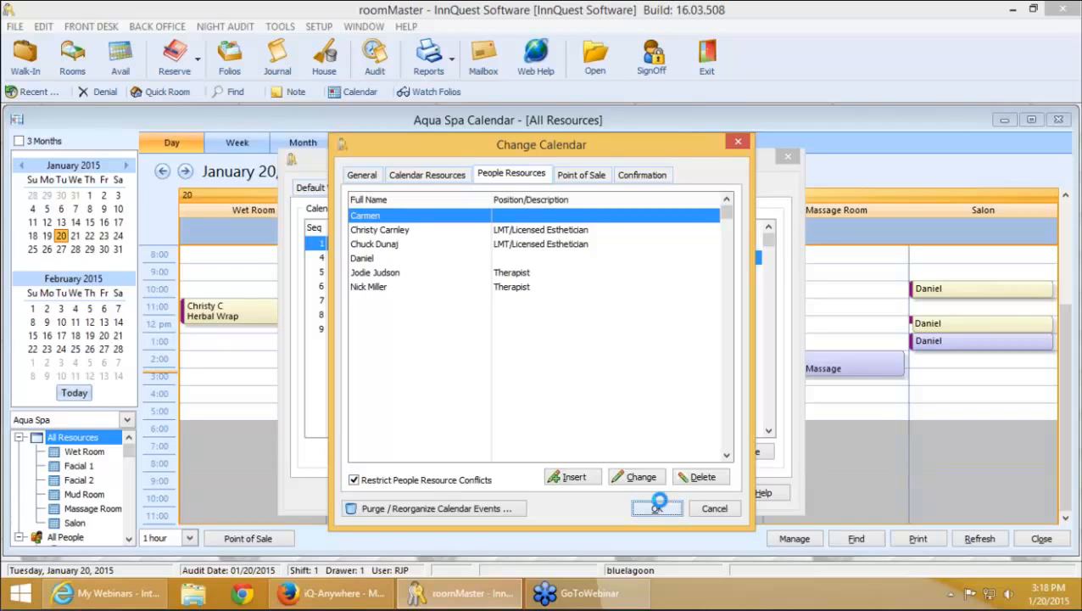
{"action": "left_click", "coordinate": [701, 493]}
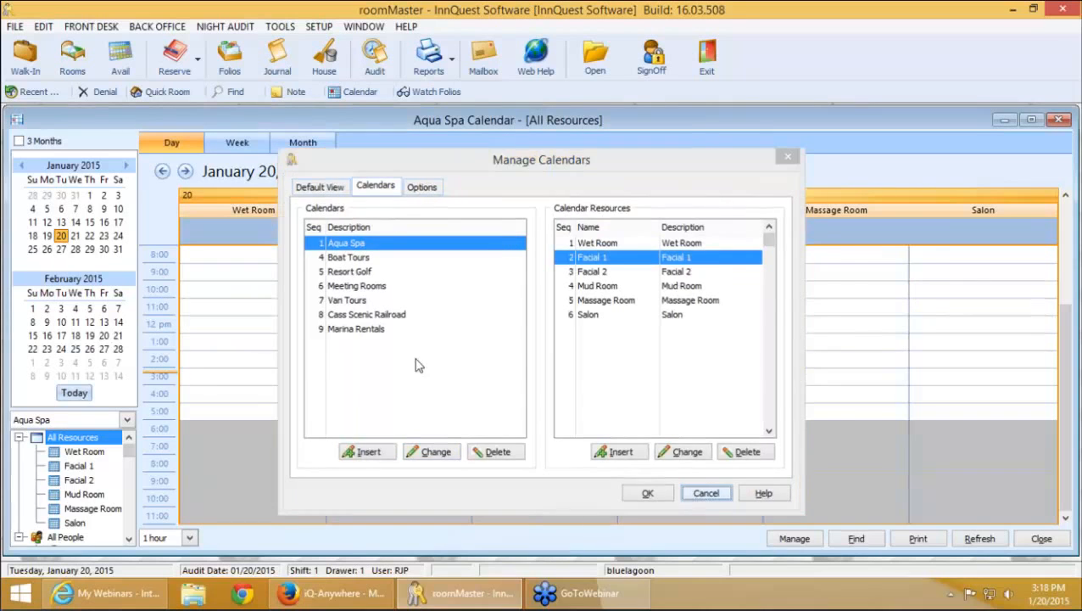
{"action": "left_click_drag", "start_coordinate": [517, 399], "coordinate": [522, 336]}
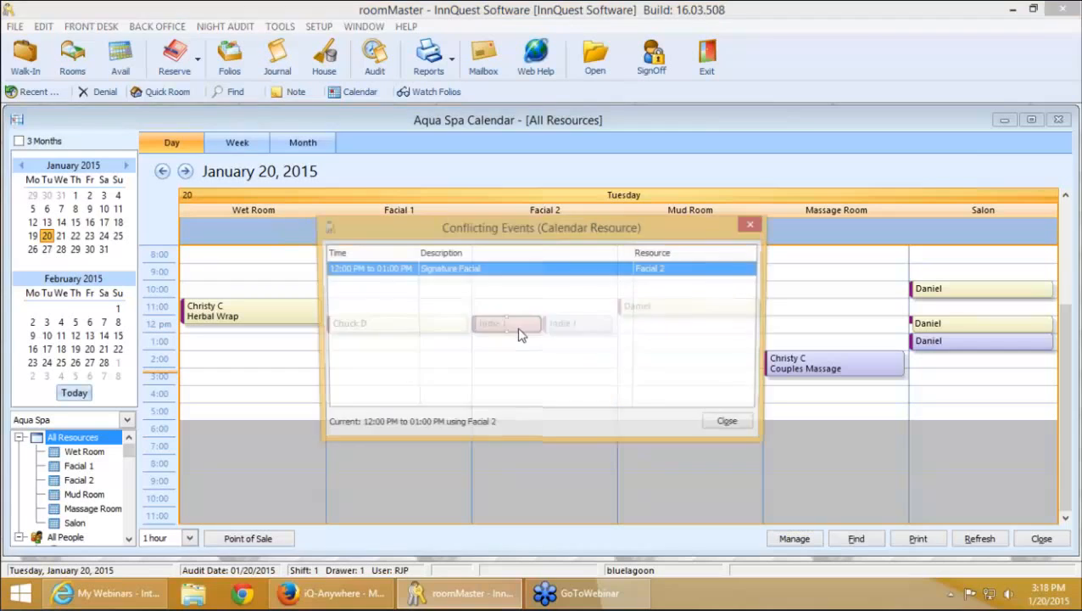
{"action": "left_click", "coordinate": [728, 424]}
{"action": "left_click_drag", "start_coordinate": [498, 400], "coordinate": [407, 331]}
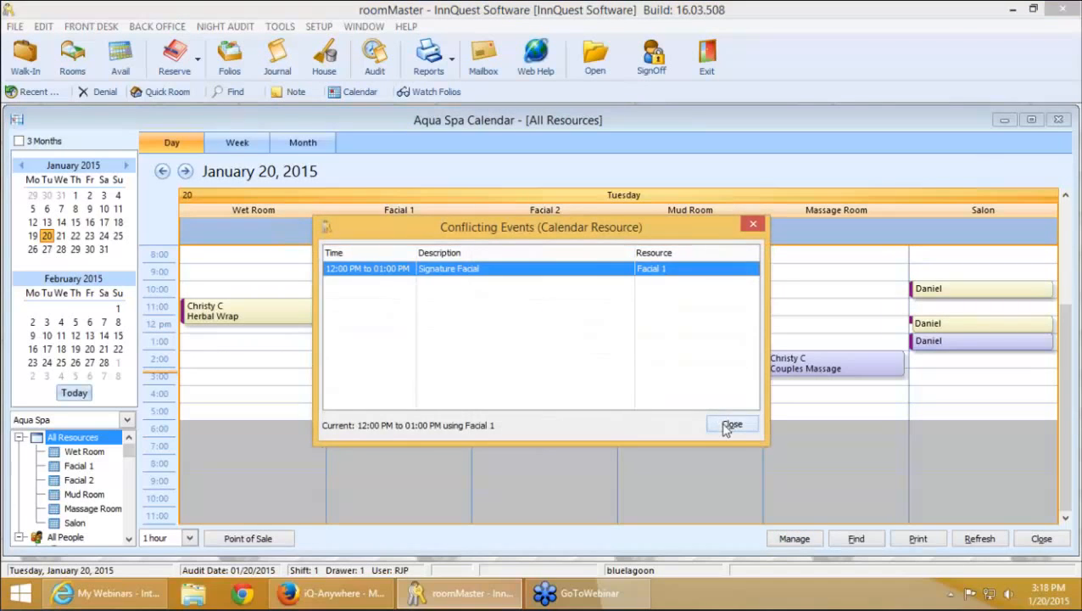
{"action": "left_click", "coordinate": [725, 423]}
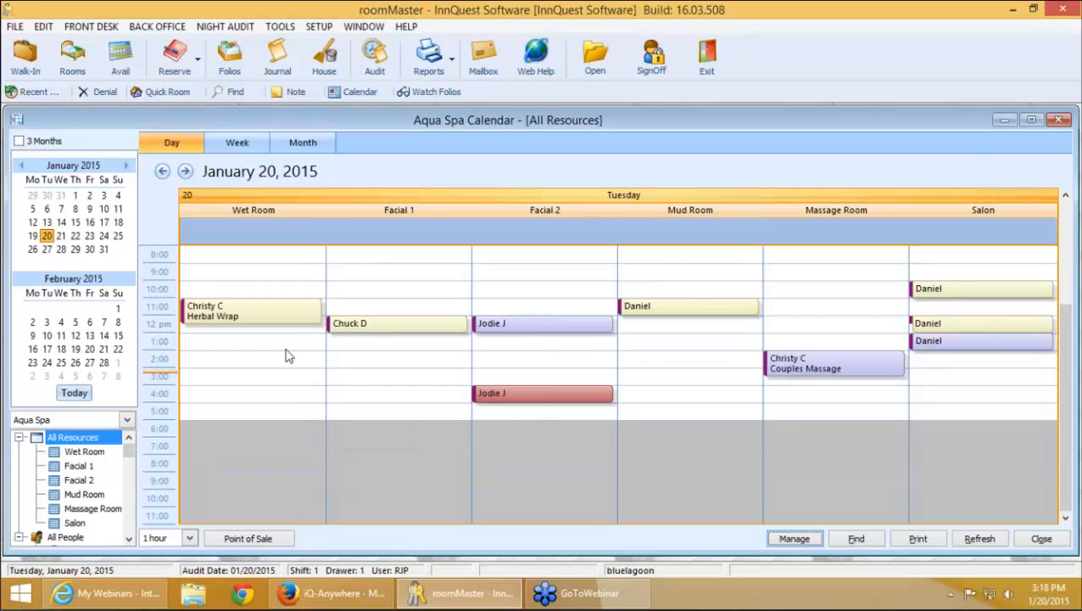
{"action": "left_click", "coordinate": [272, 317]}
{"action": "left_click_drag", "start_coordinate": [256, 336], "coordinate": [259, 398]}
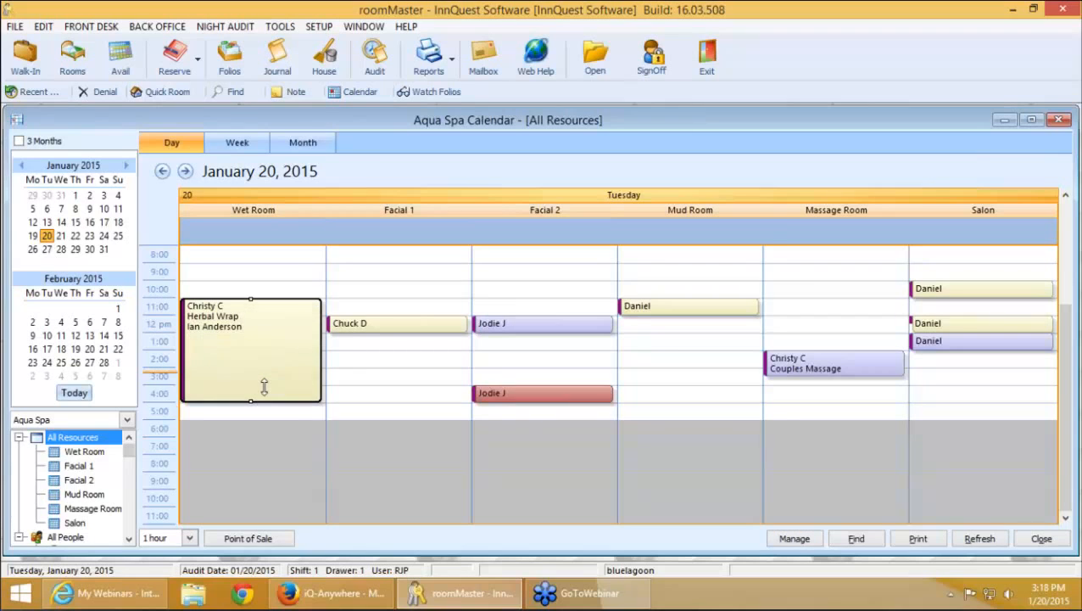
{"action": "left_click", "coordinate": [734, 427]}
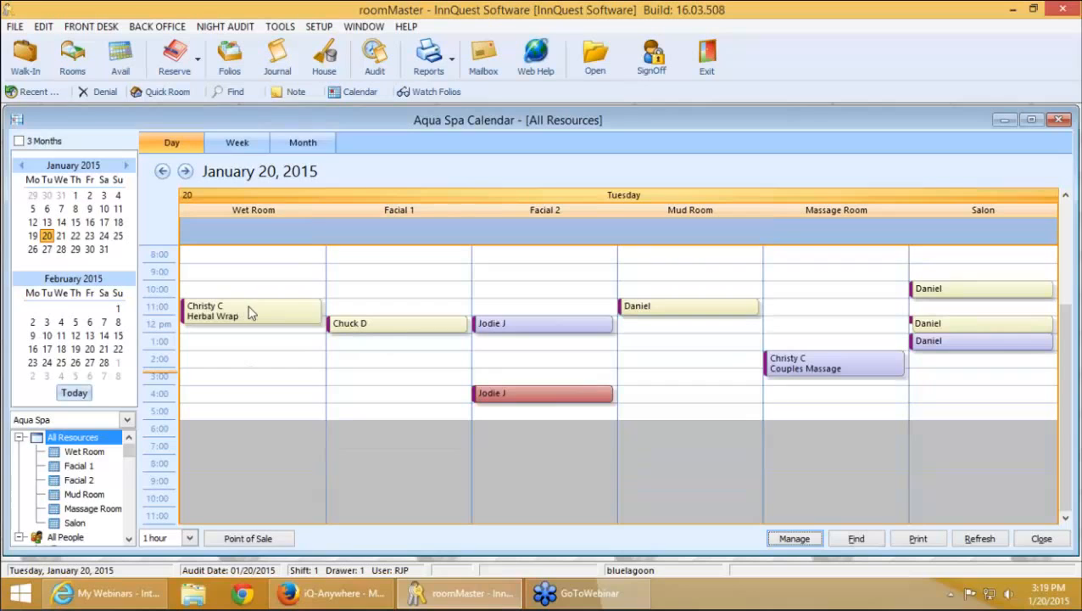
{"action": "left_click_drag", "start_coordinate": [254, 310], "coordinate": [253, 447]}
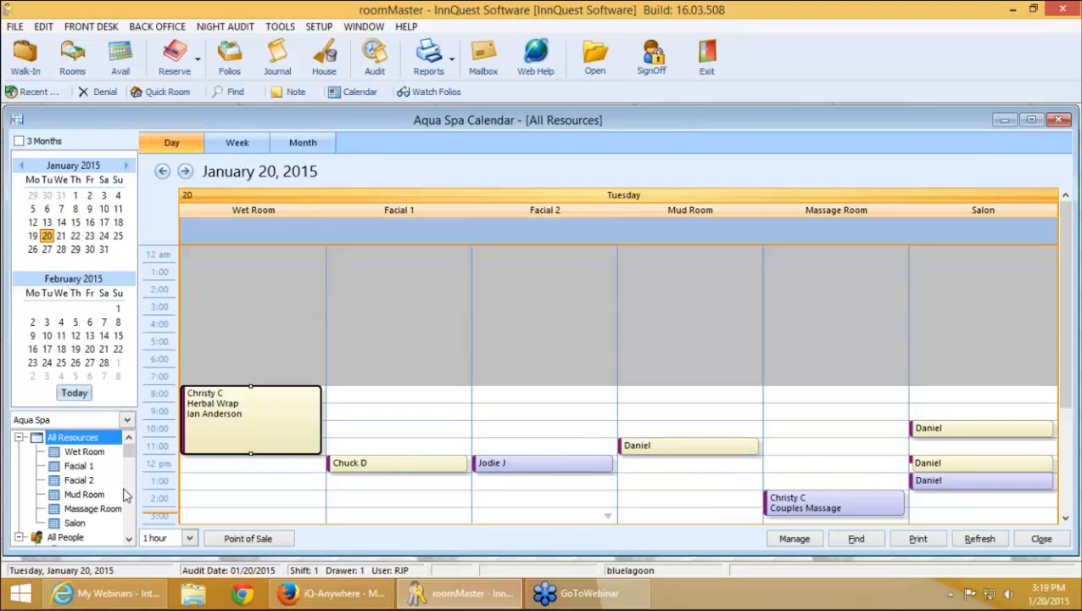
Adjust the lower-left calendar panel and switch the calendar to show all people
{"action": "left_click", "coordinate": [128, 538]}
{"action": "left_click", "coordinate": [128, 538]}
{"action": "left_click", "coordinate": [128, 538]}
{"action": "left_click", "coordinate": [128, 538]}
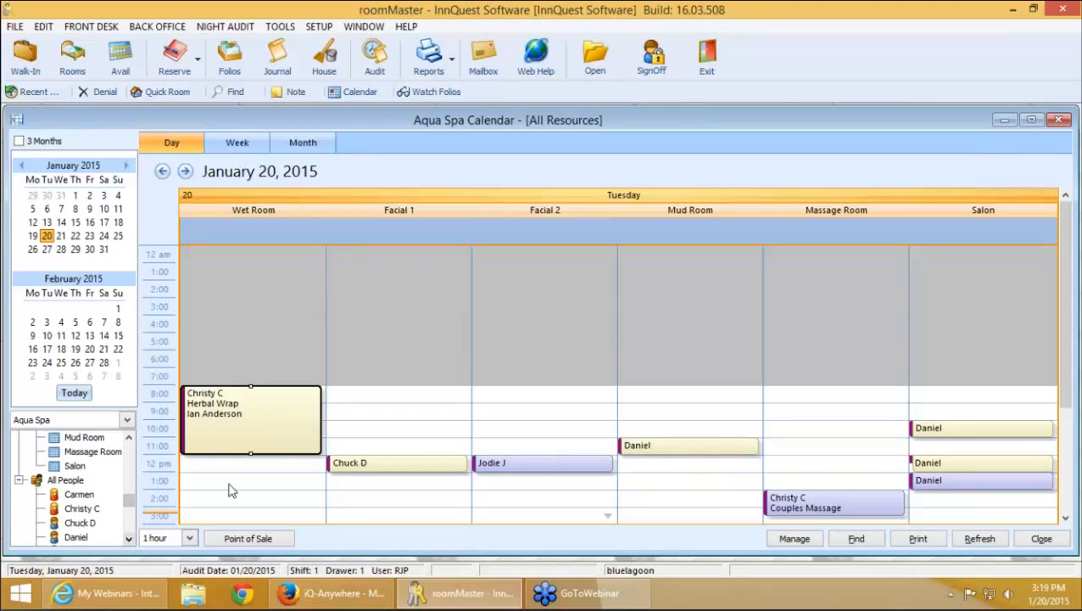
{"action": "left_click_drag", "start_coordinate": [128, 501], "coordinate": [80, 449]}
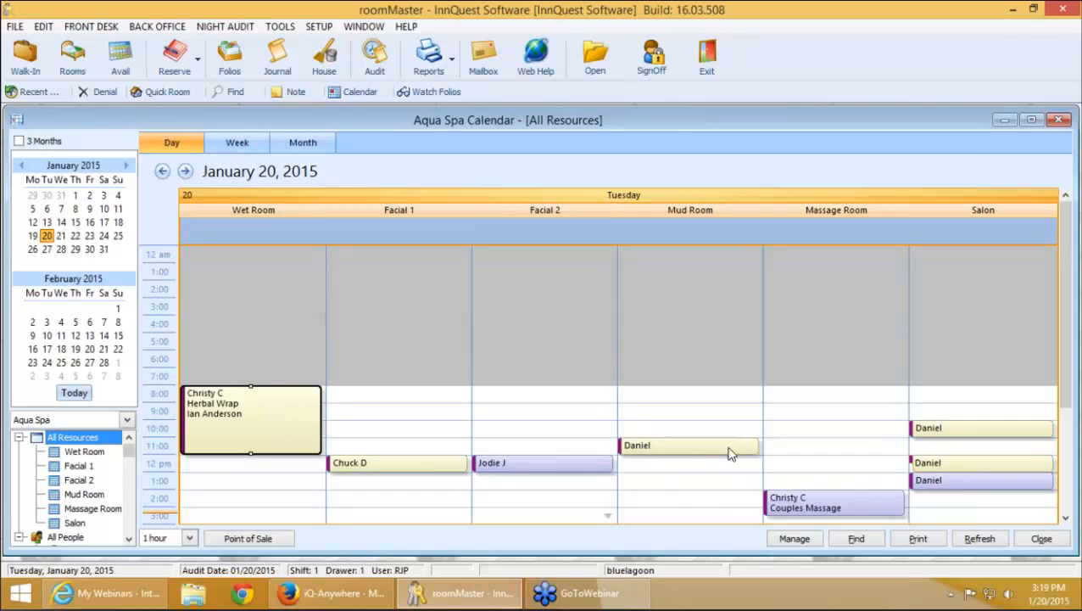
{"action": "left_click", "coordinate": [129, 539]}
{"action": "left_click", "coordinate": [129, 538]}
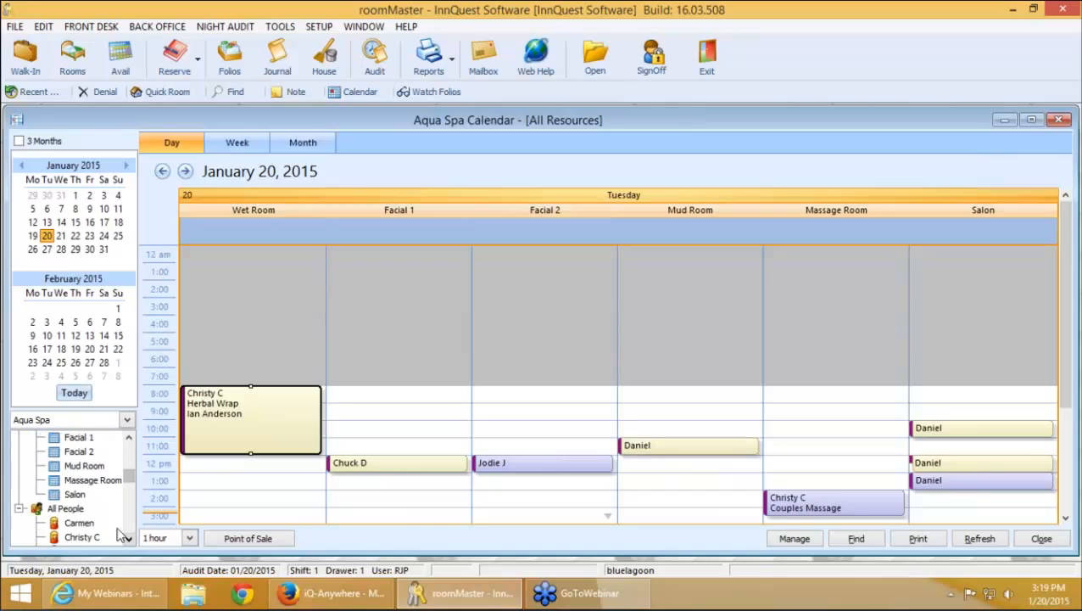
{"action": "left_click", "coordinate": [53, 508]}
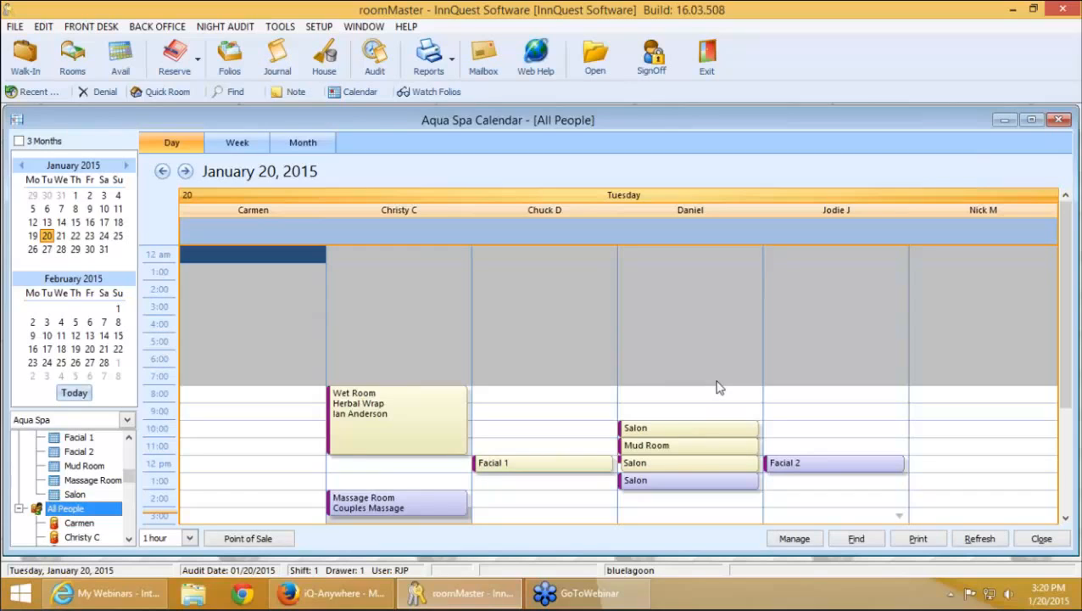
Briefly check the Herbal Wrap booking details and the calendar management settings, closing both
{"action": "double_click", "coordinate": [428, 434]}
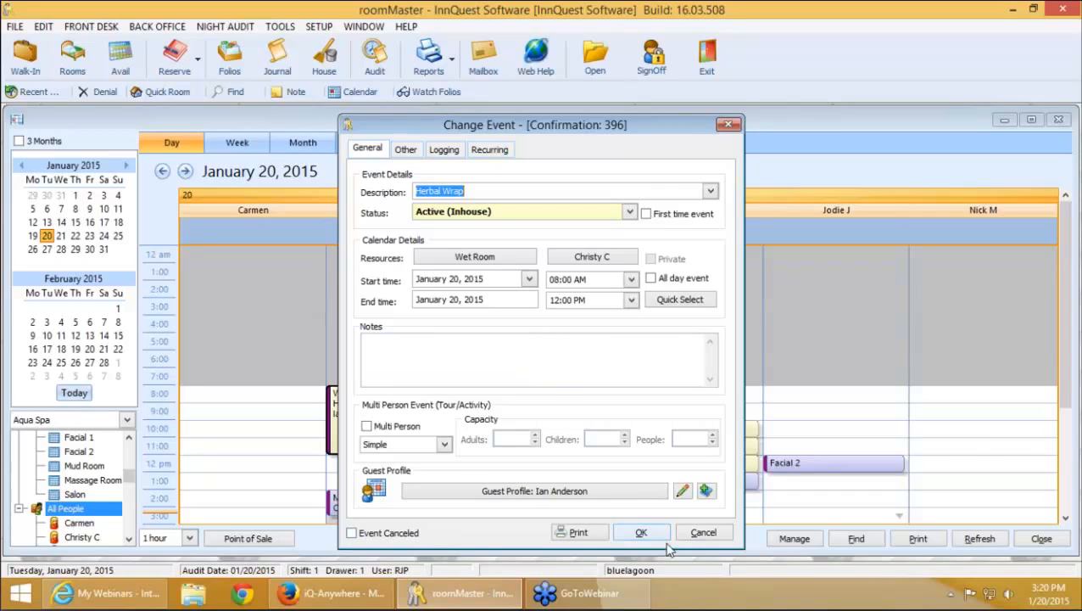
{"action": "left_click", "coordinate": [704, 533]}
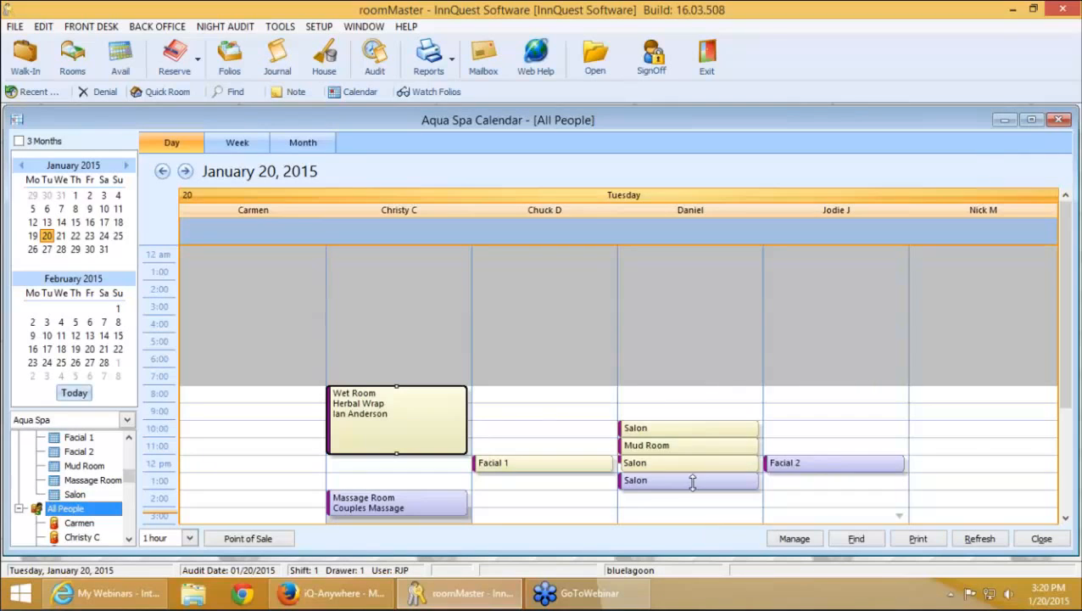
{"action": "left_click", "coordinate": [795, 540]}
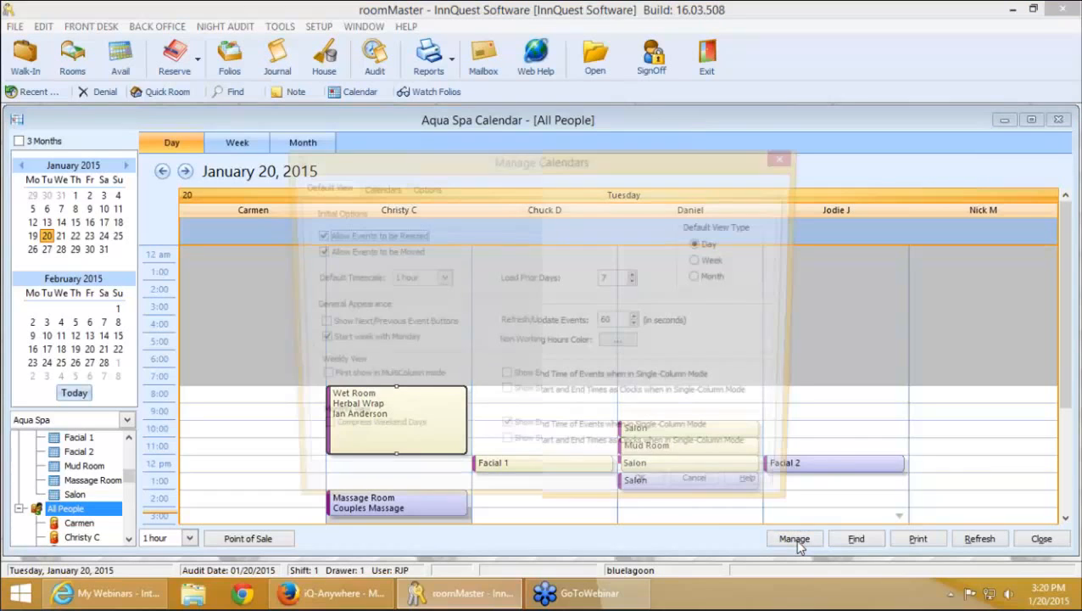
{"action": "left_click", "coordinate": [706, 492]}
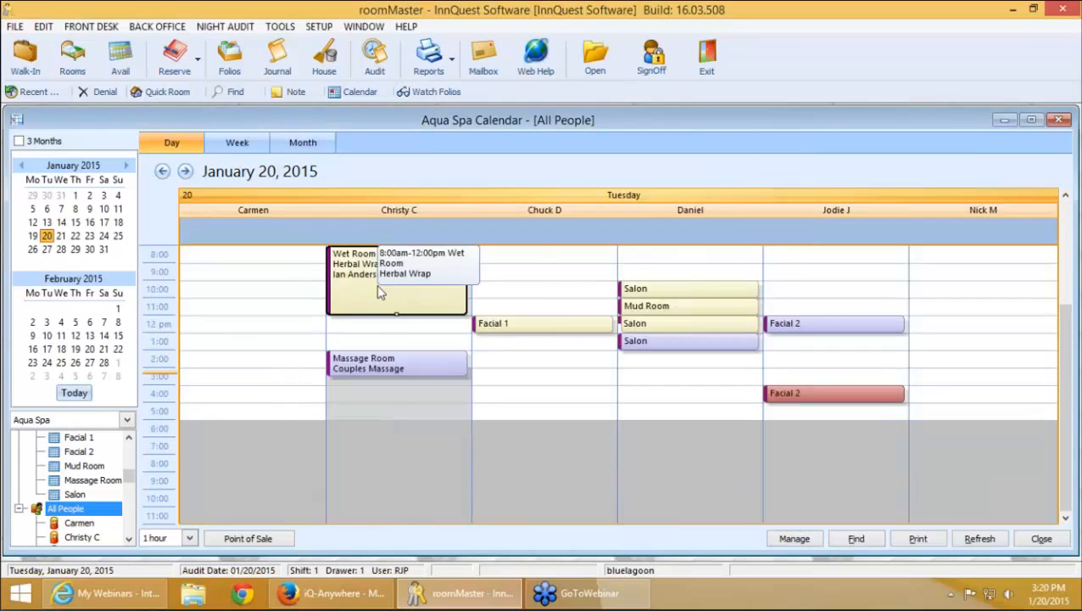
Review the Herbal Wrap booking's Logging audit history, then bring up Manage Calendars
{"action": "double_click", "coordinate": [378, 290]}
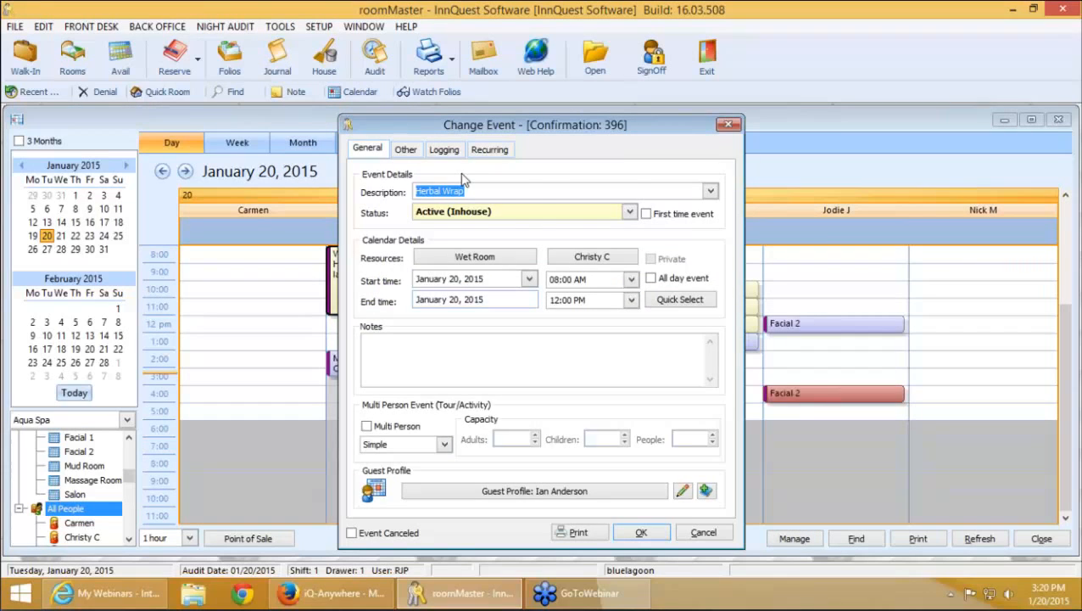
{"action": "left_click", "coordinate": [447, 150]}
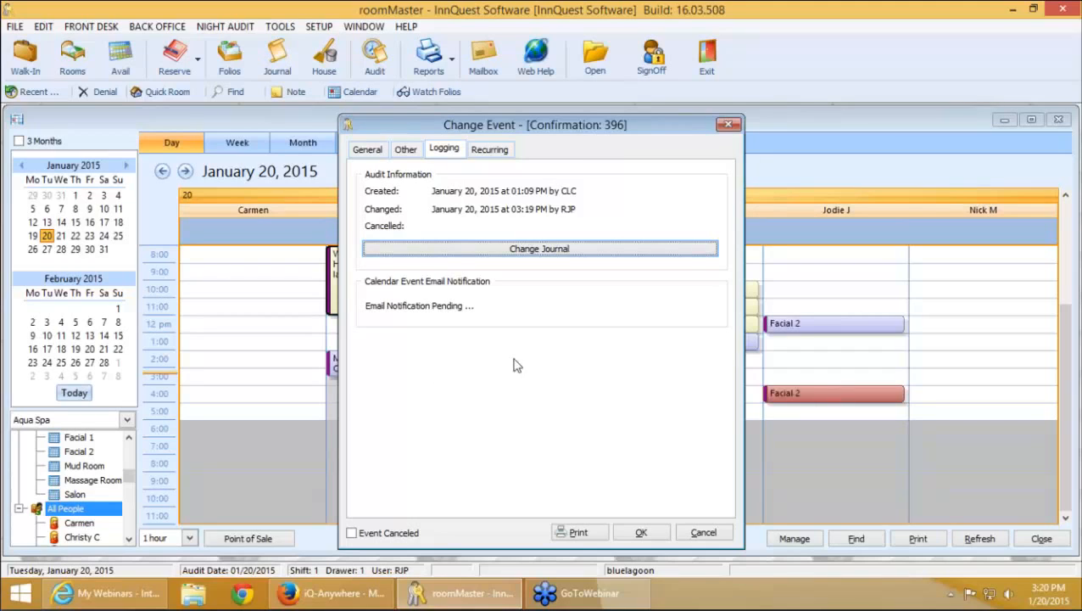
{"action": "left_click", "coordinate": [689, 533]}
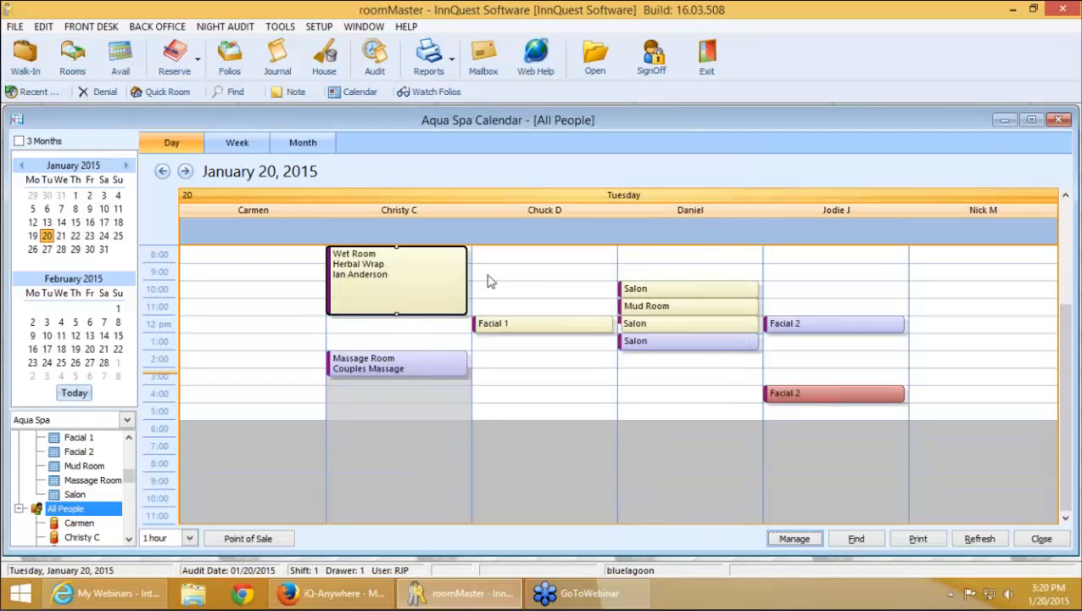
{"action": "left_click", "coordinate": [802, 542]}
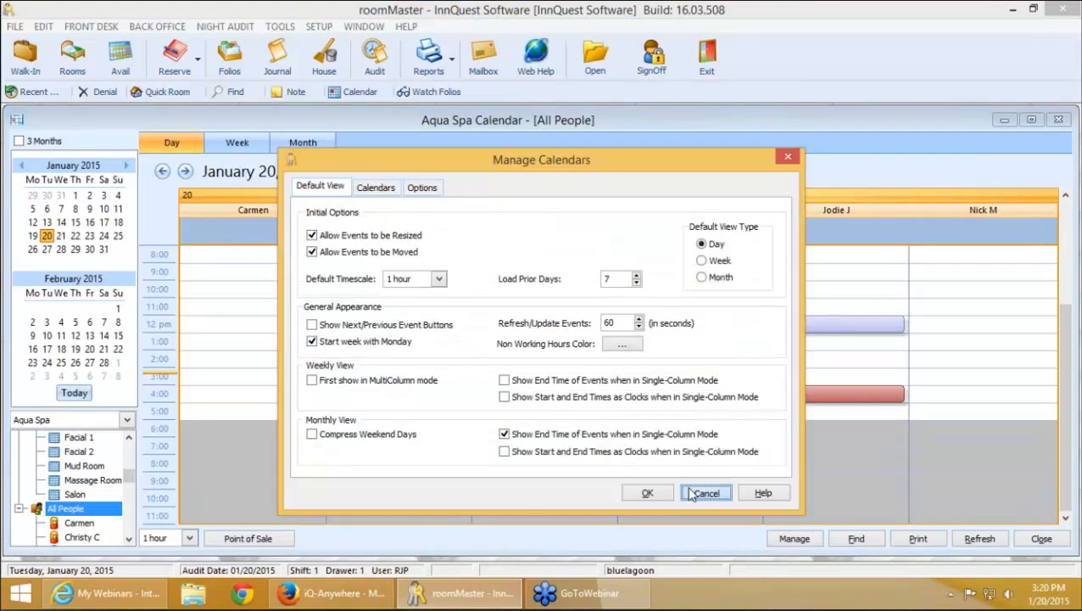
Lift the Aqua Spa calendar's restriction on deleting events and save it
{"action": "left_click", "coordinate": [704, 493]}
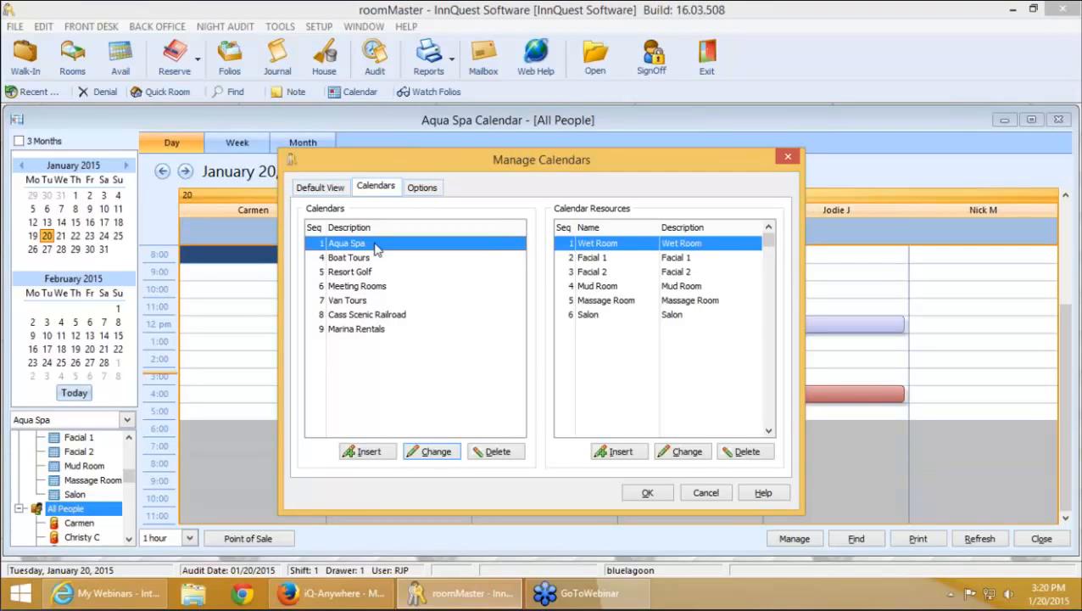
{"action": "double_click", "coordinate": [378, 249]}
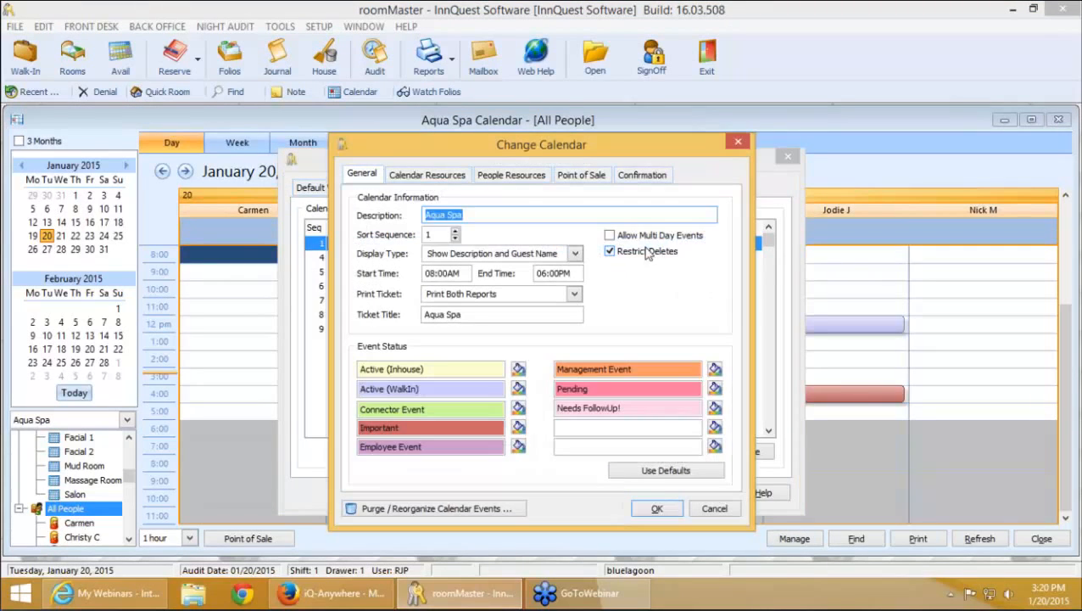
{"action": "left_click", "coordinate": [645, 251]}
{"action": "left_click", "coordinate": [652, 511]}
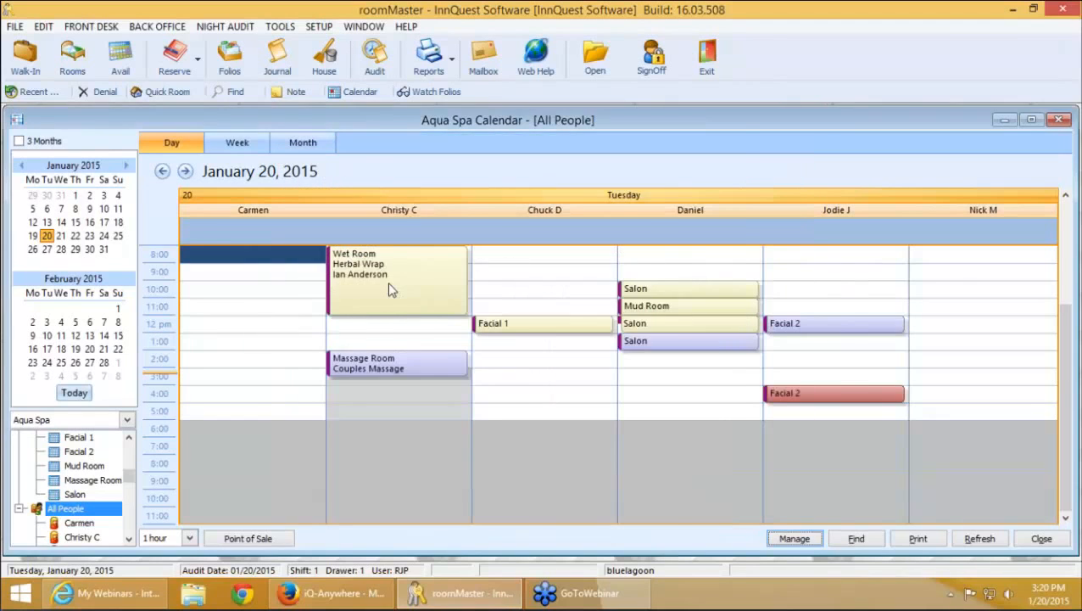
Check the Herbal Wrap booking's General and Logging tabs, then close it unchanged
{"action": "double_click", "coordinate": [388, 282]}
{"action": "left_click", "coordinate": [444, 151]}
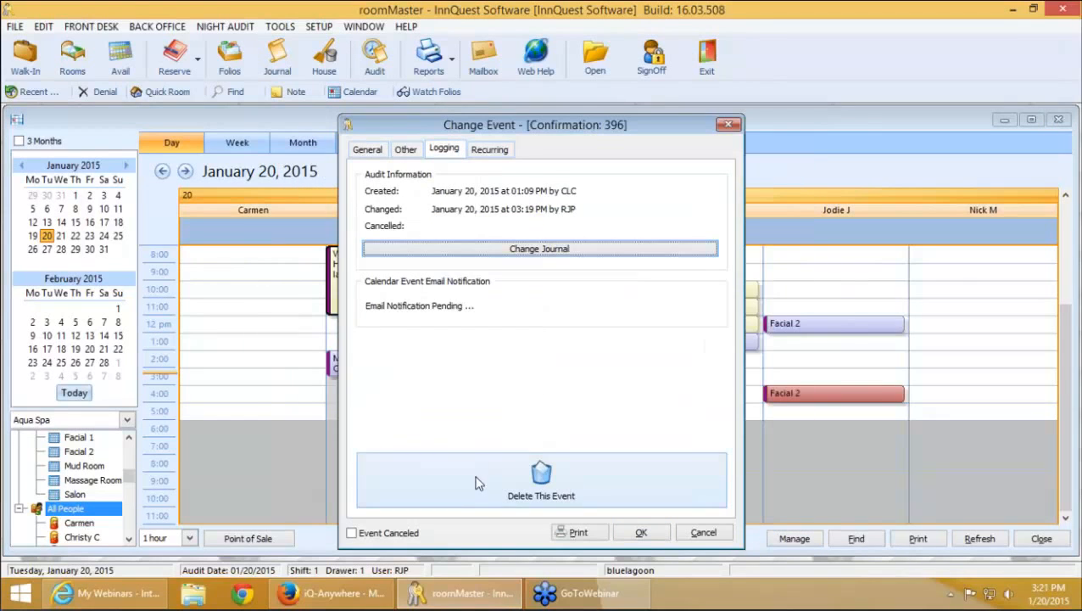
{"action": "left_click", "coordinate": [374, 153]}
{"action": "left_click", "coordinate": [442, 151]}
{"action": "left_click", "coordinate": [702, 532]}
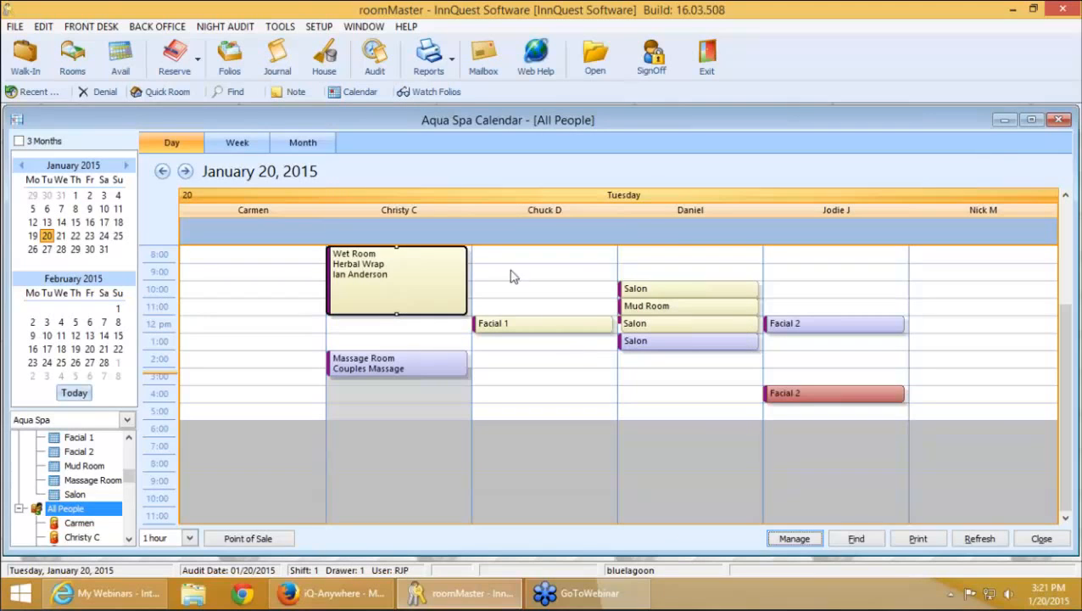
Restore the Aqua Spa delete-events restriction, save, and view event 396's audit log
{"action": "left_click", "coordinate": [795, 539]}
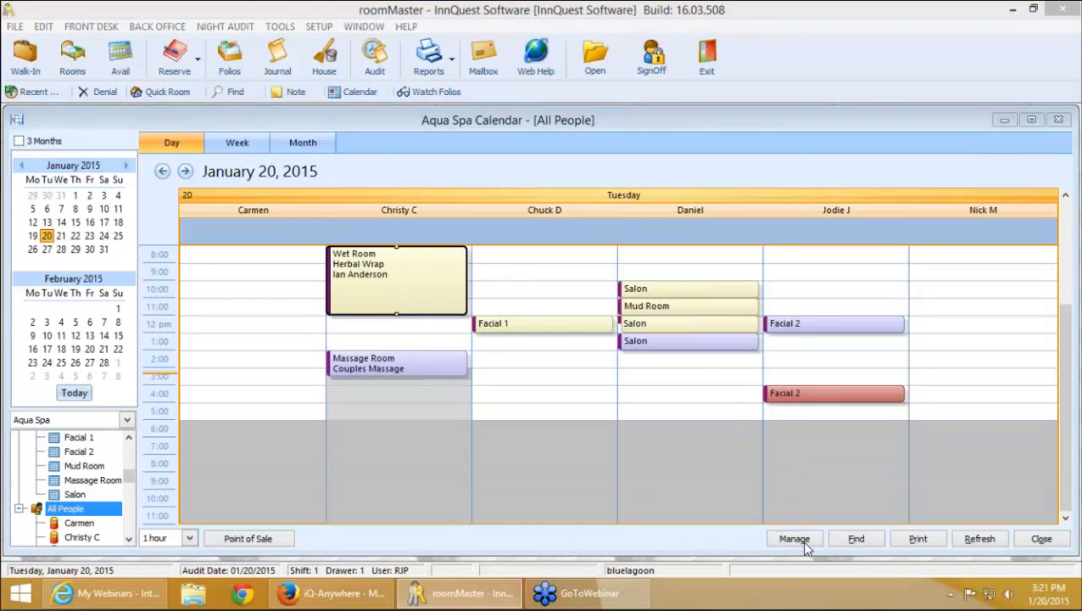
{"action": "left_click", "coordinate": [376, 188]}
{"action": "double_click", "coordinate": [384, 245]}
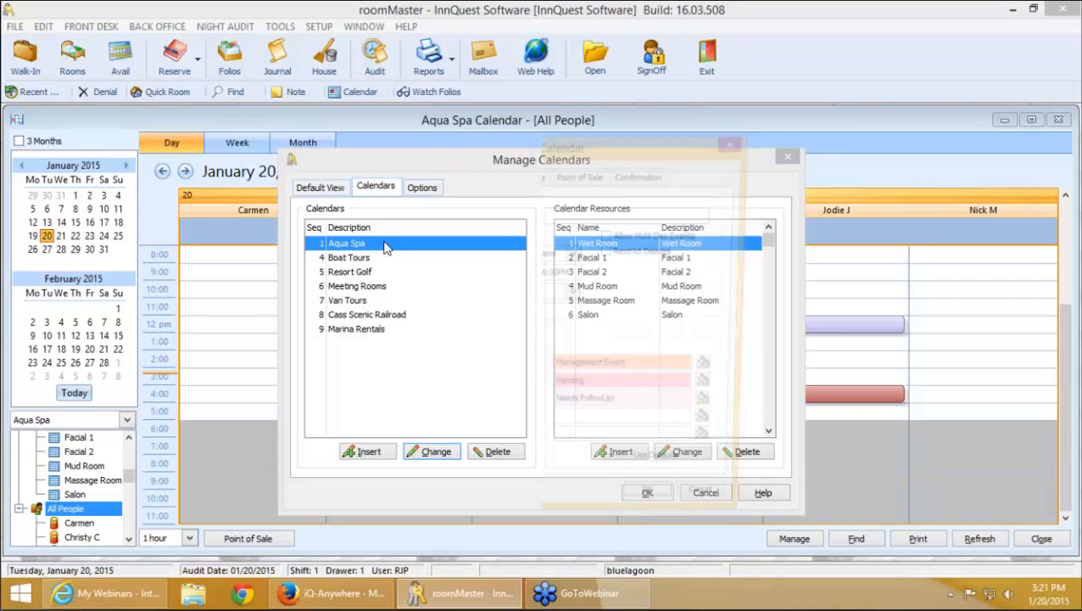
{"action": "left_click", "coordinate": [610, 252]}
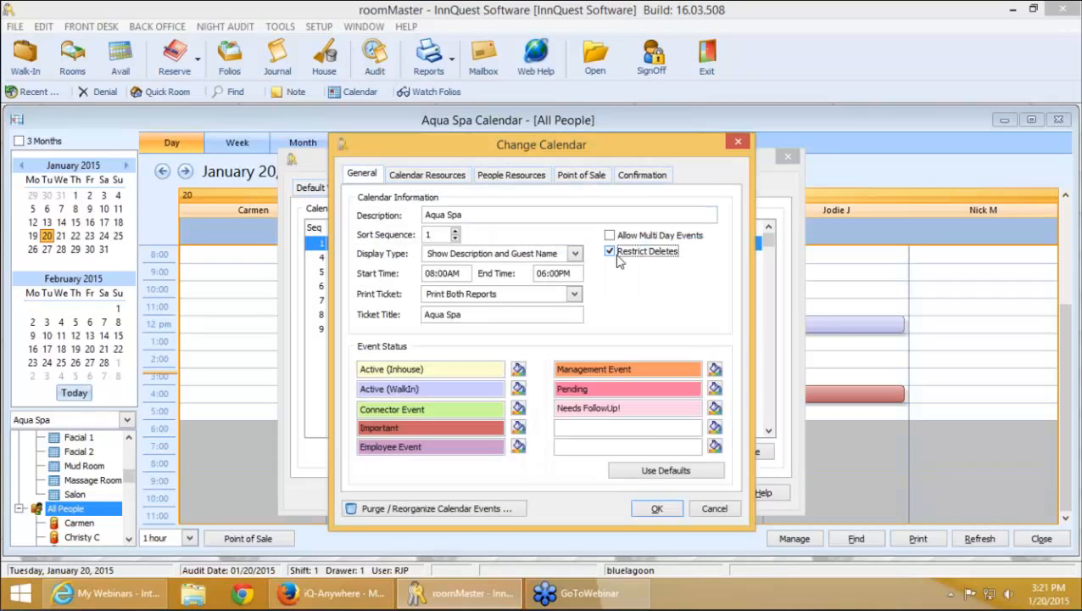
{"action": "left_click", "coordinate": [659, 509]}
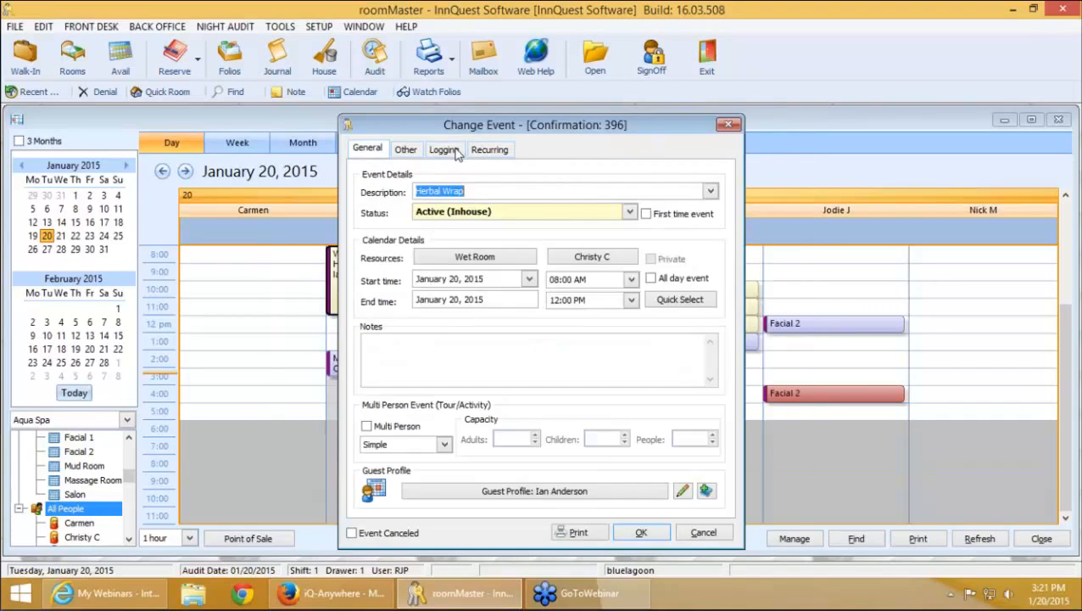
{"action": "left_click", "coordinate": [443, 150]}
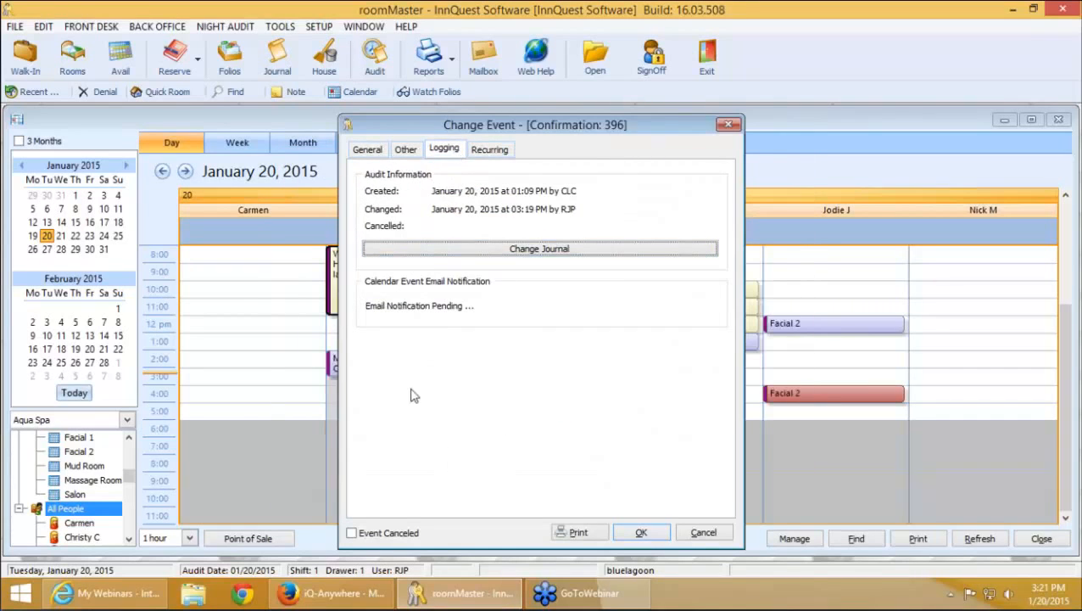
Tick Event Canceled, read booking 396's Change Journal, and close the event
{"action": "left_click", "coordinate": [368, 151]}
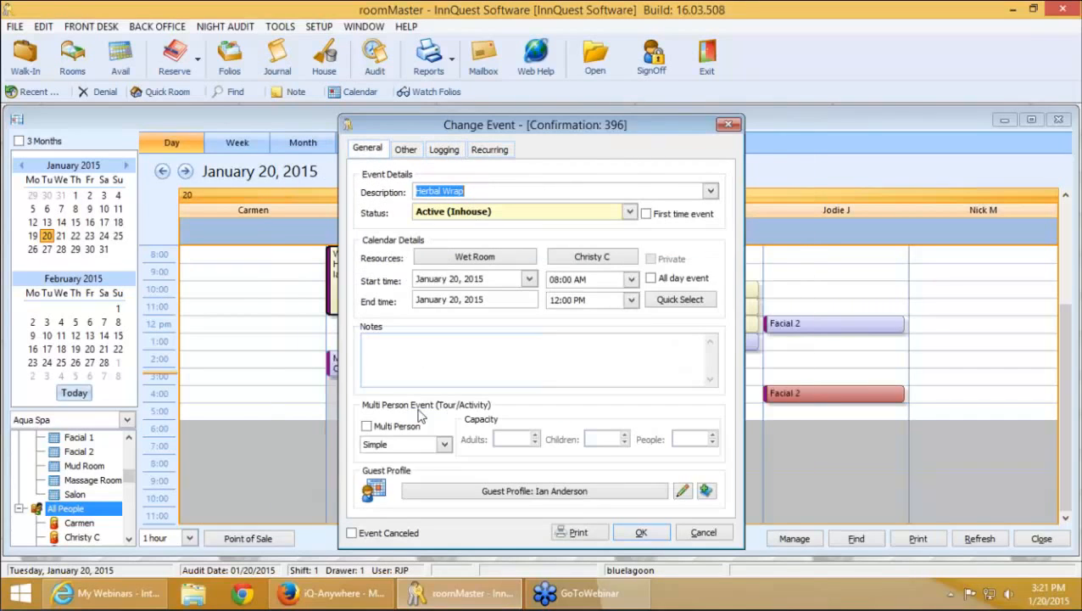
{"action": "left_click", "coordinate": [382, 533]}
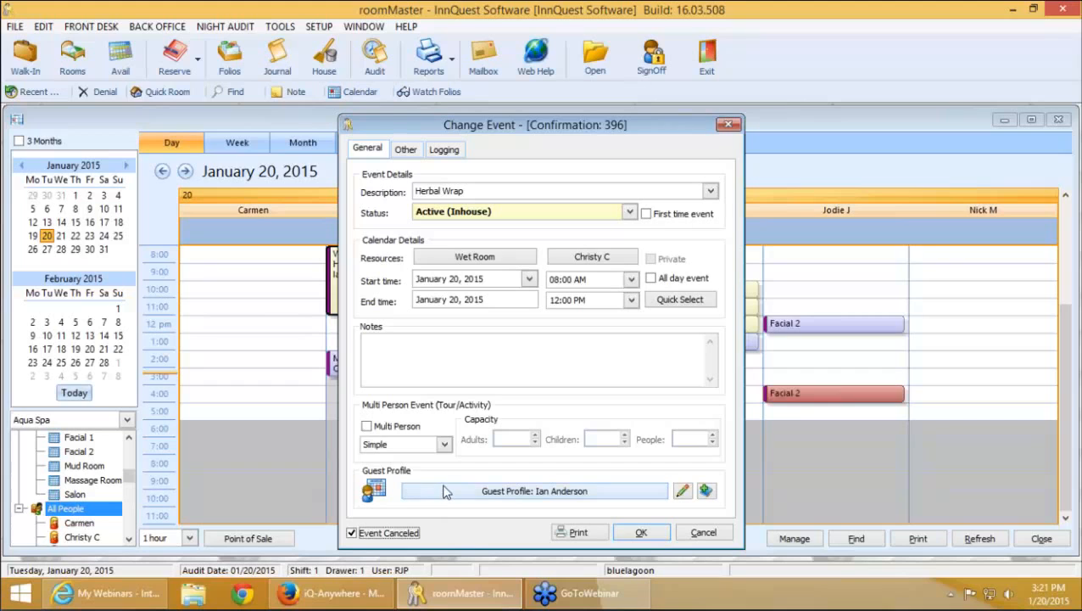
{"action": "left_click", "coordinate": [445, 150]}
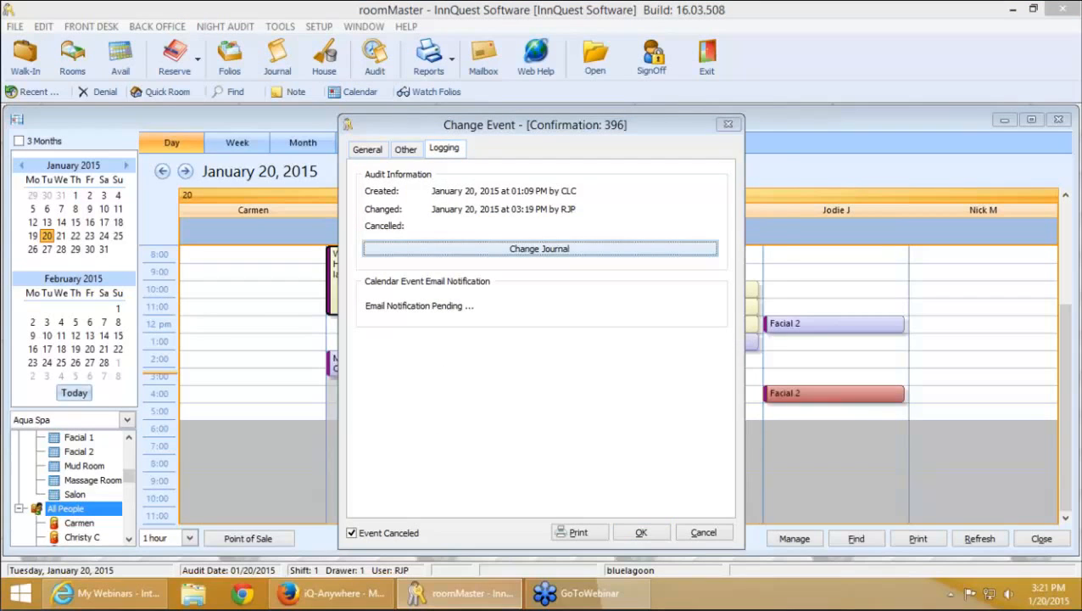
{"action": "left_click", "coordinate": [472, 250]}
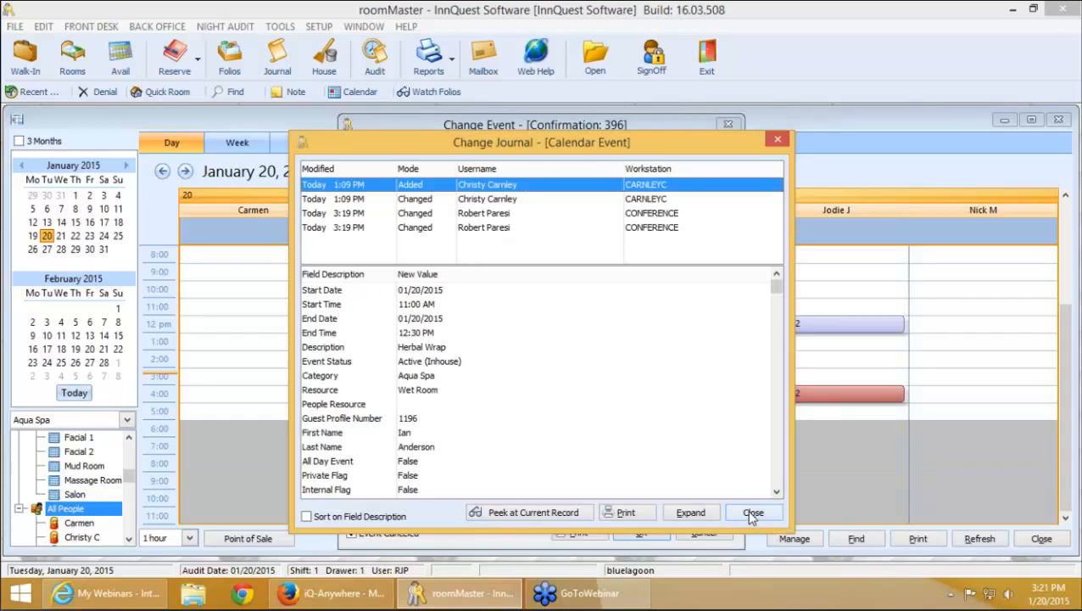
{"action": "left_click", "coordinate": [751, 514]}
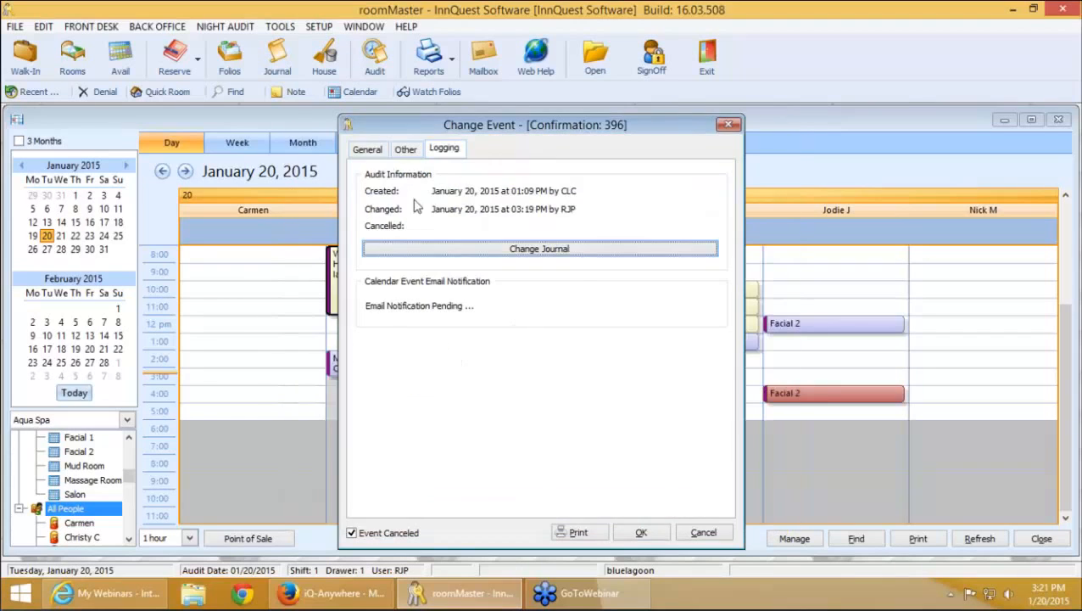
{"action": "left_click", "coordinate": [366, 149]}
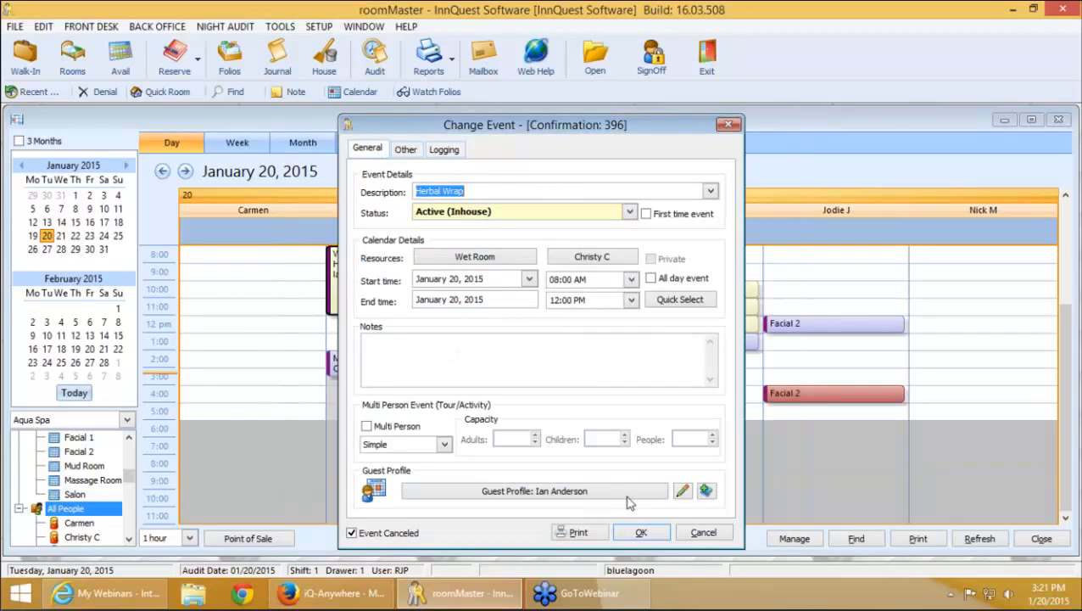
{"action": "left_click", "coordinate": [697, 532]}
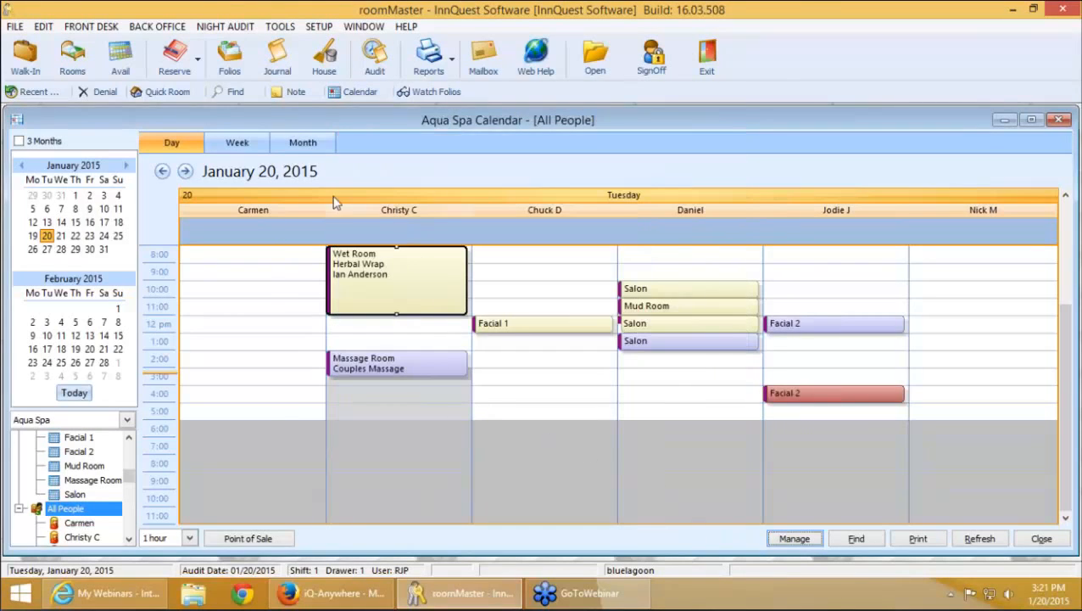
Toggle the mini calendar to three months and back to two months
{"action": "left_click", "coordinate": [45, 143]}
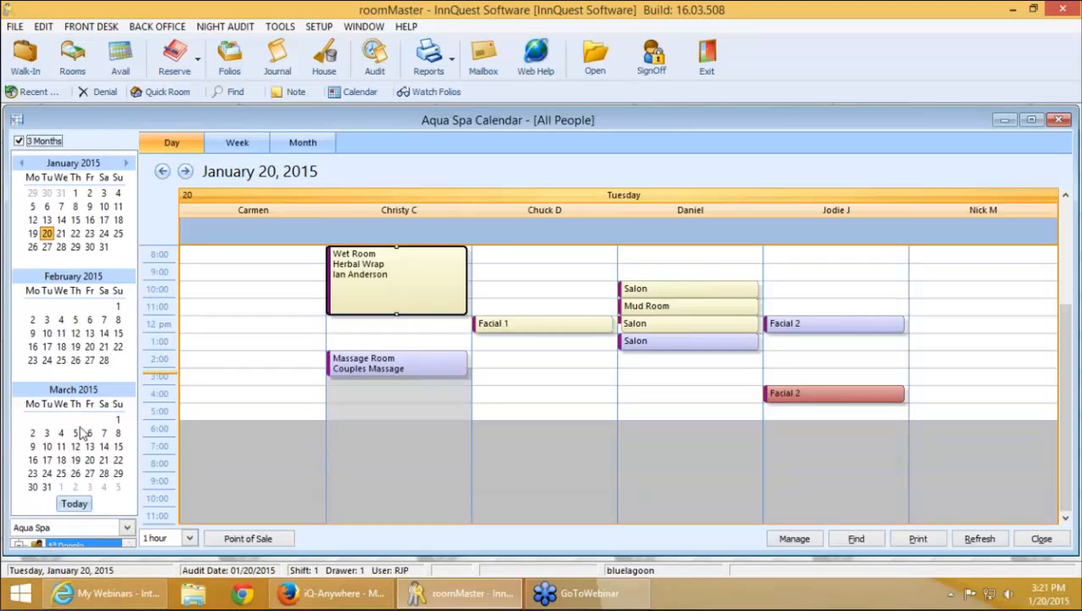
{"action": "left_click", "coordinate": [38, 144]}
{"action": "left_click", "coordinate": [37, 144]}
{"action": "left_click", "coordinate": [37, 145]}
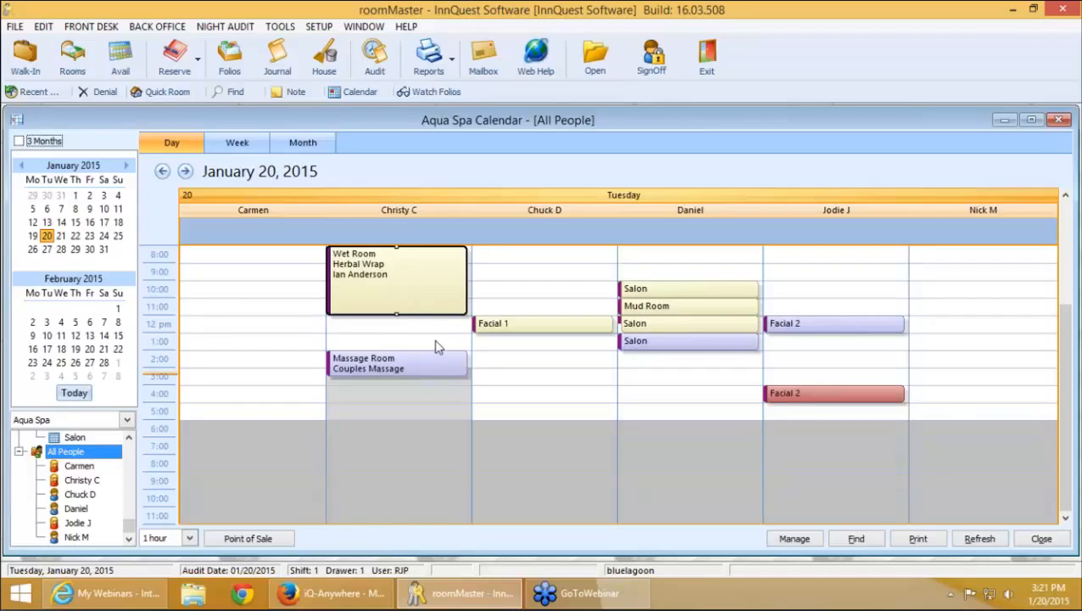
Start a new event in Carmen's 12 pm slot as a Connector Event in the Mud Room
{"action": "left_click", "coordinate": [260, 331]}
{"action": "double_click", "coordinate": [260, 331]}
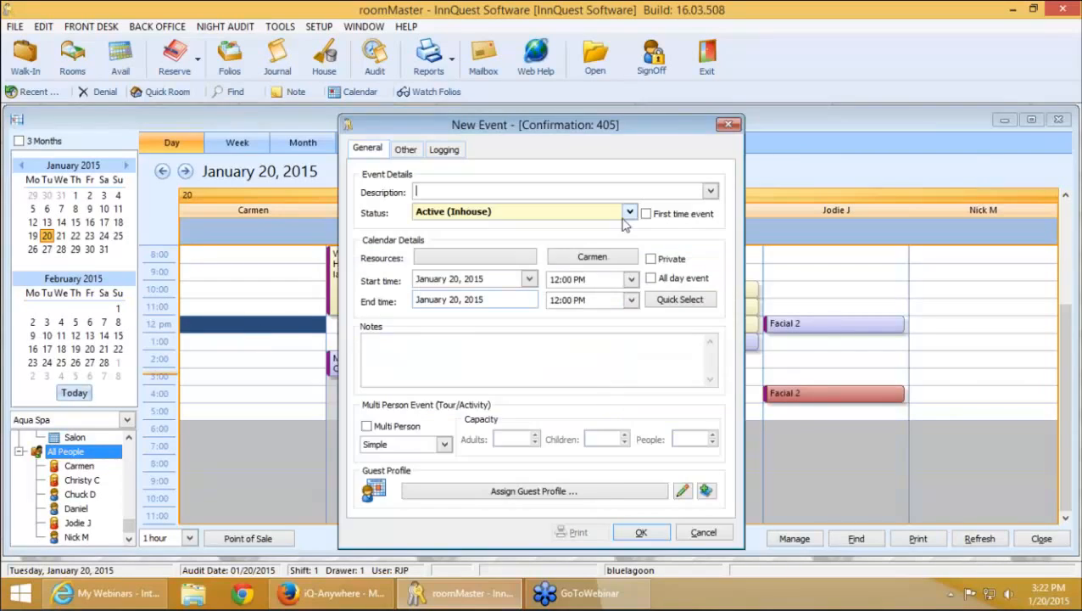
{"action": "left_click", "coordinate": [560, 213]}
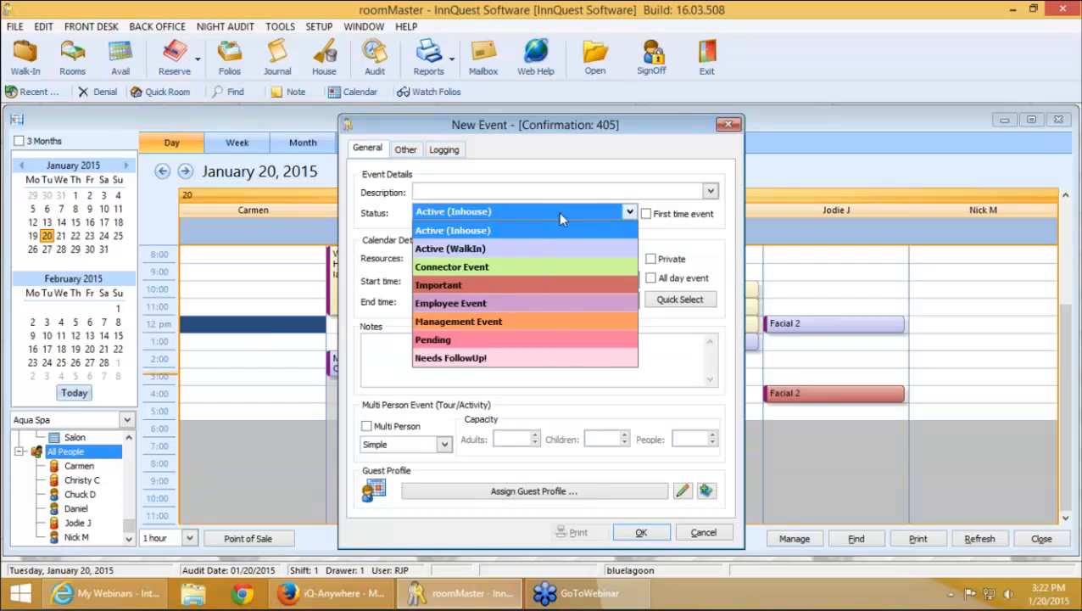
{"action": "left_click", "coordinate": [487, 268]}
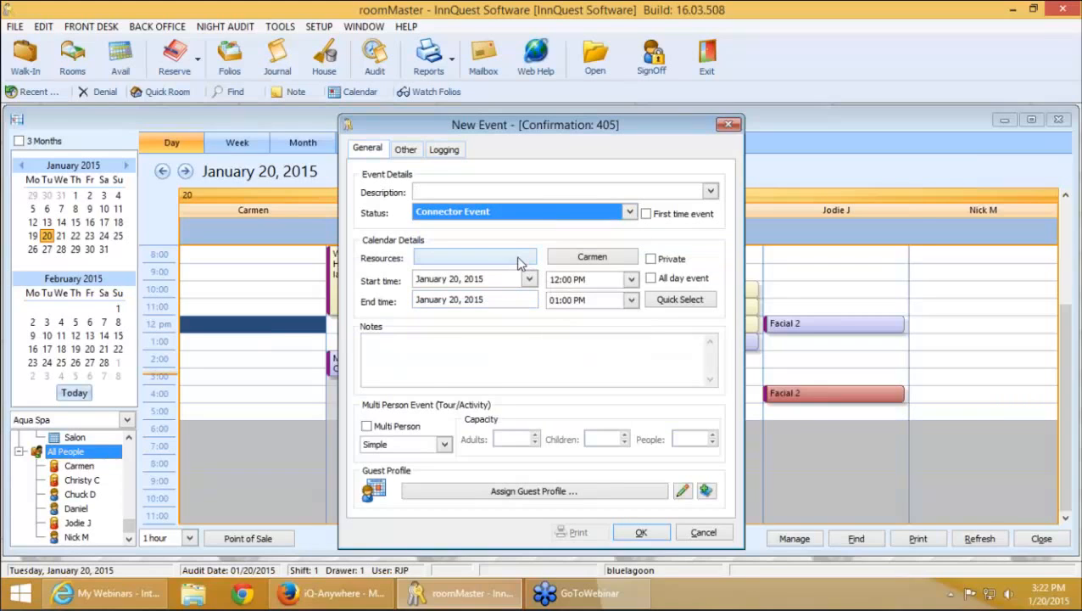
{"action": "left_click", "coordinate": [520, 263]}
{"action": "double_click", "coordinate": [461, 294]}
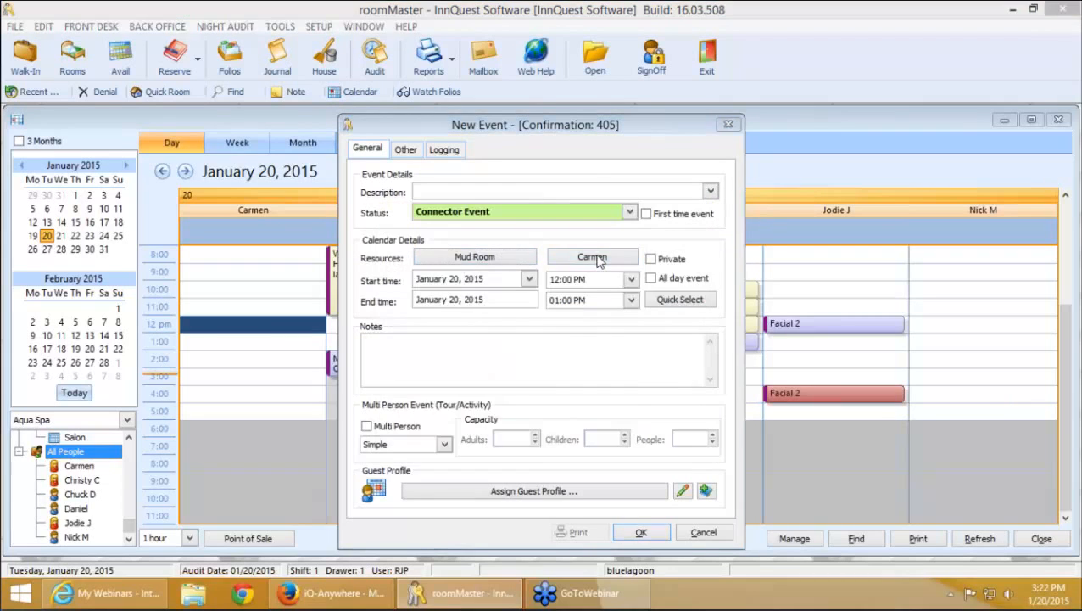
{"action": "left_click", "coordinate": [594, 258]}
{"action": "left_click", "coordinate": [555, 285]}
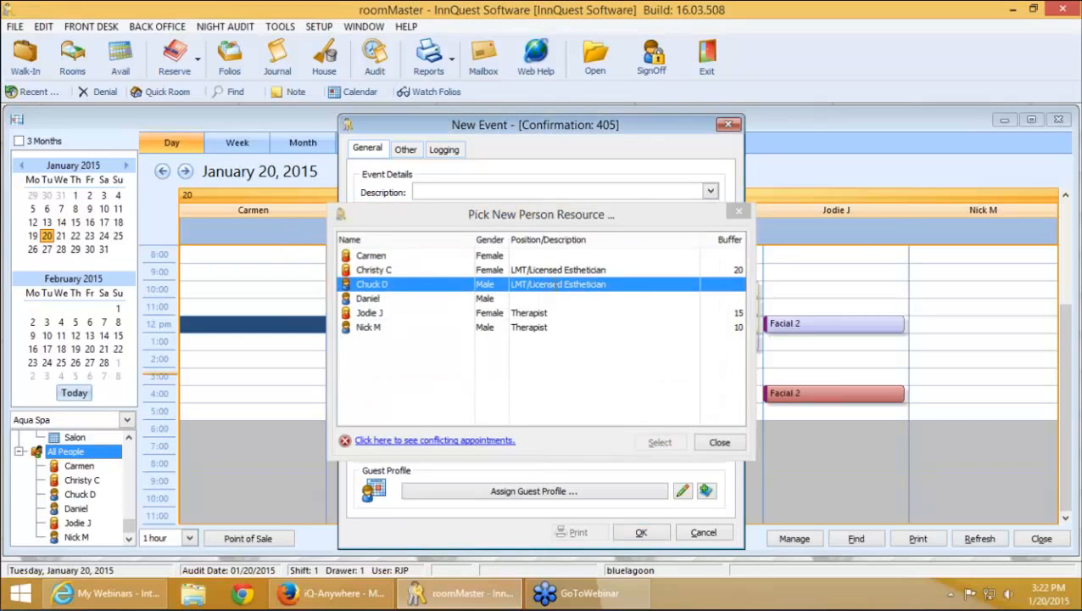
{"action": "double_click", "coordinate": [556, 285]}
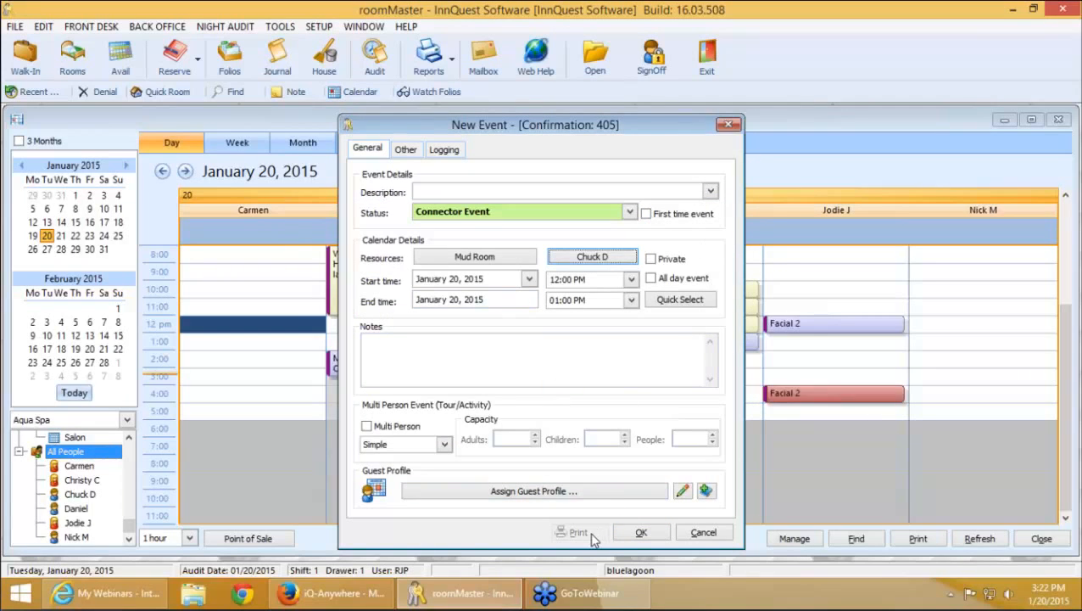
{"action": "left_click", "coordinate": [711, 191]}
{"action": "left_click", "coordinate": [499, 236]}
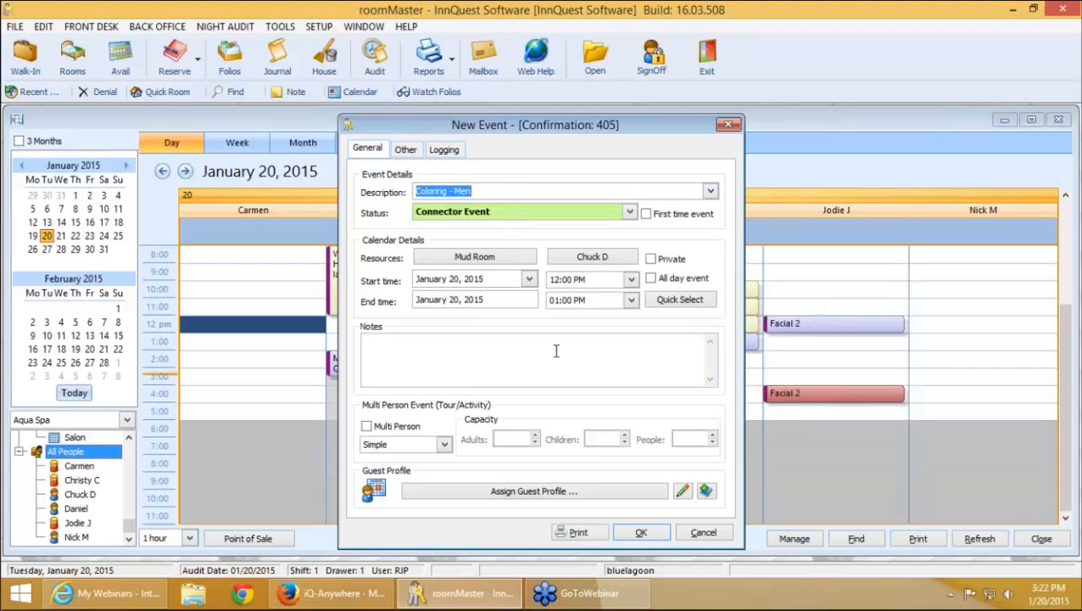
{"action": "left_click", "coordinate": [581, 533]}
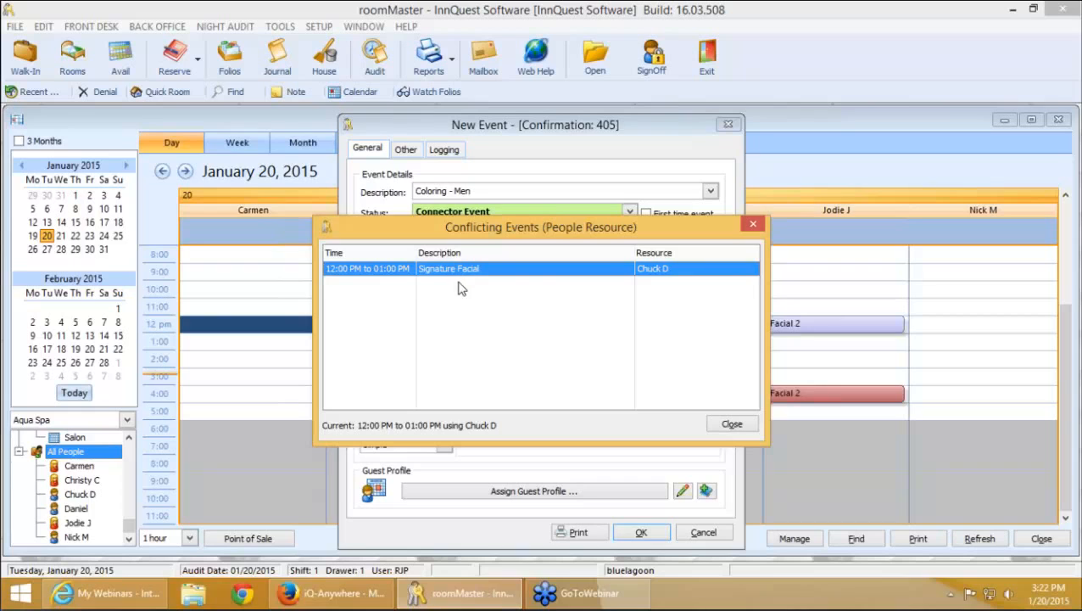
{"action": "left_click", "coordinate": [733, 427]}
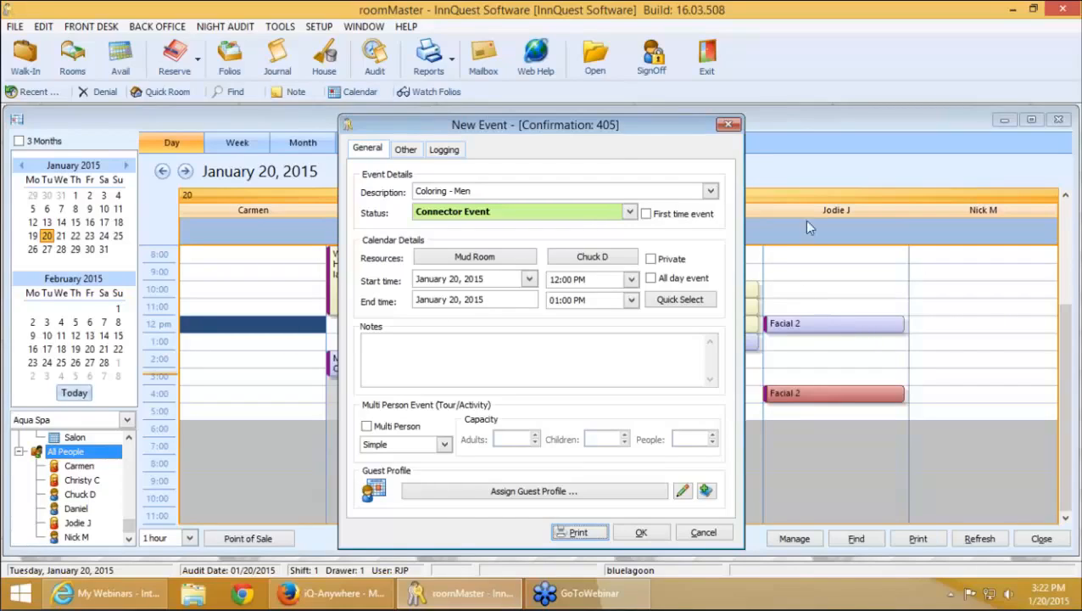
Change the new event's description to Coloring - Women
{"action": "left_click", "coordinate": [712, 194]}
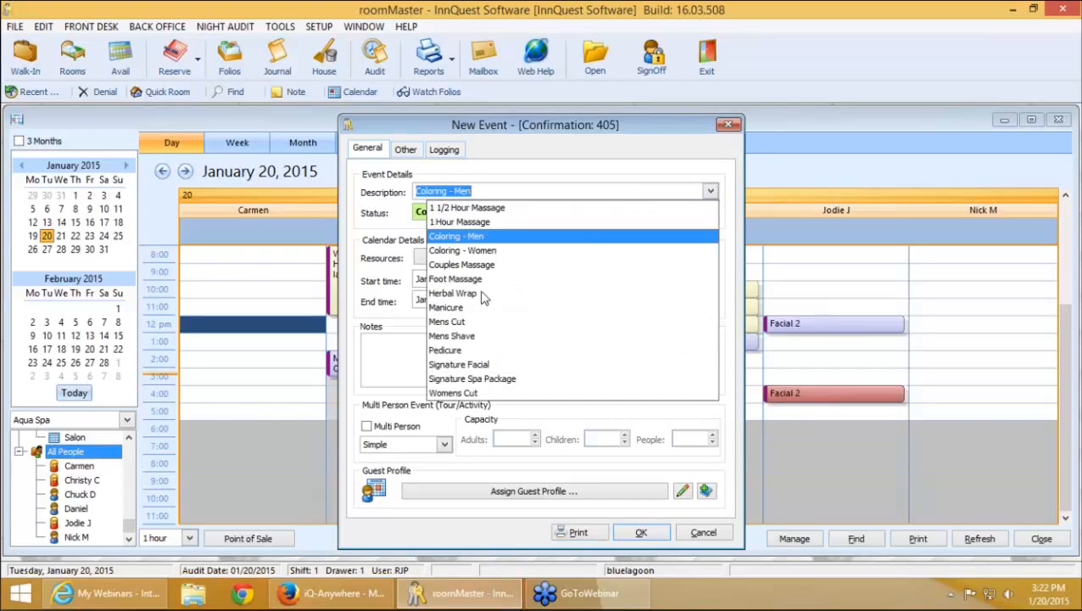
{"action": "left_click", "coordinate": [485, 297]}
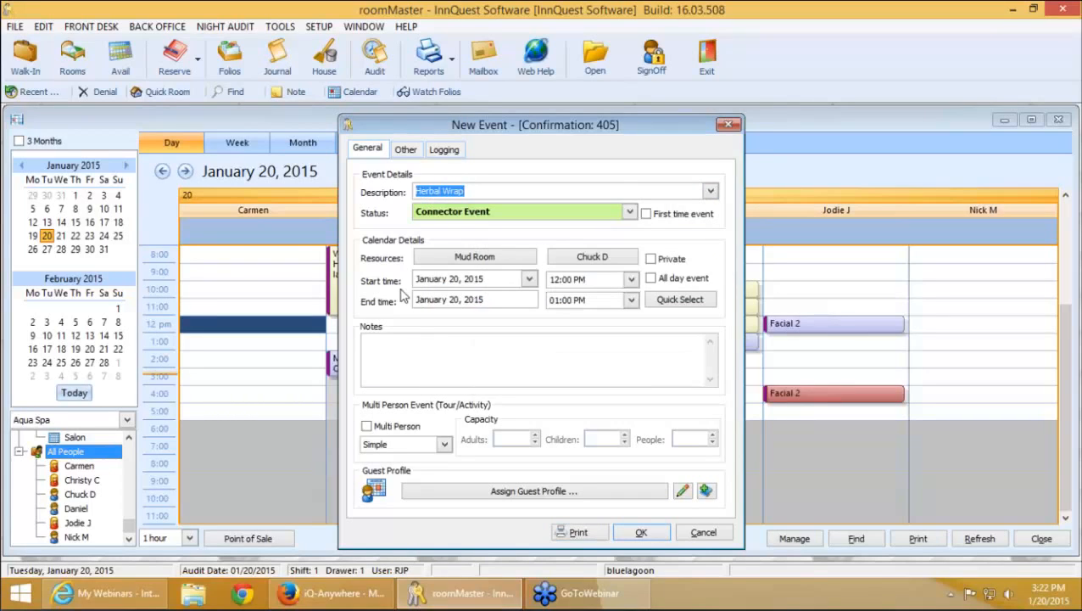
{"action": "key", "text": "Delete"}
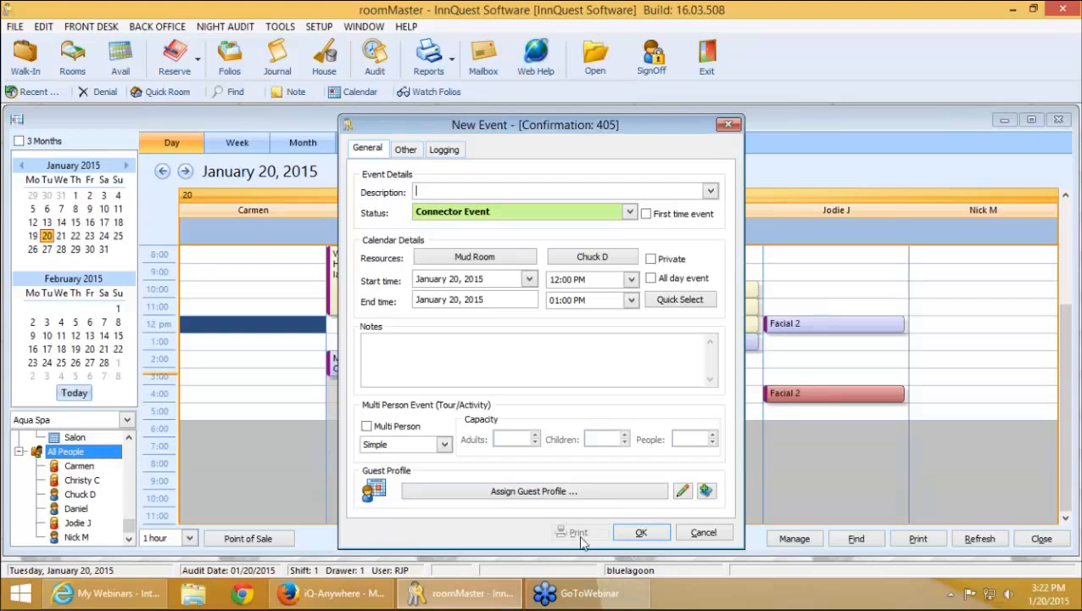
{"action": "left_click", "coordinate": [711, 191]}
{"action": "left_click", "coordinate": [599, 248]}
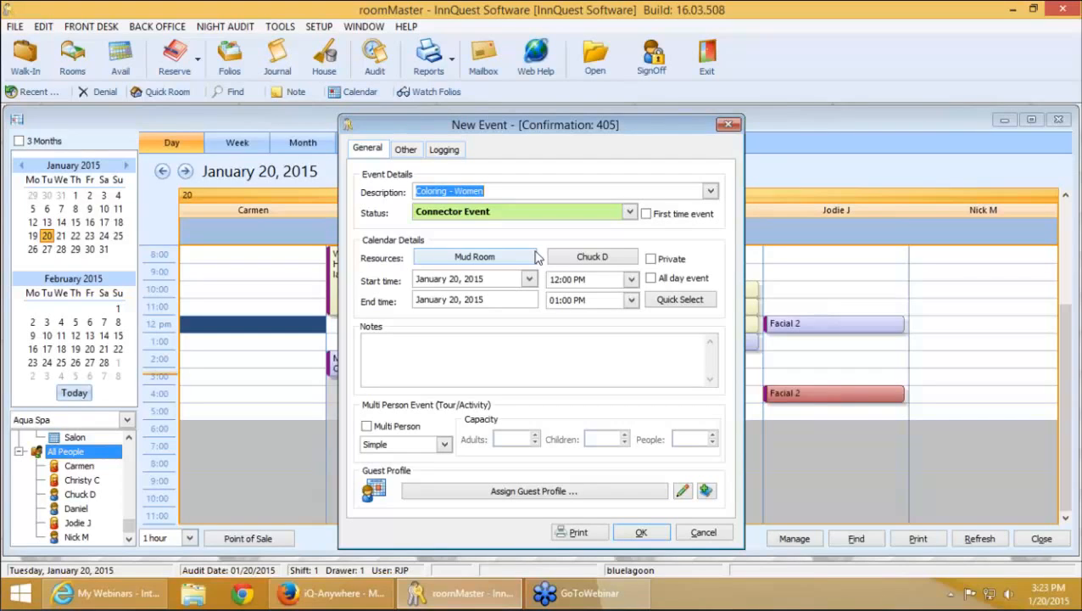
Discard unsaved event 405 and close the Aqua Spa calendar
{"action": "key", "text": "Escape"}
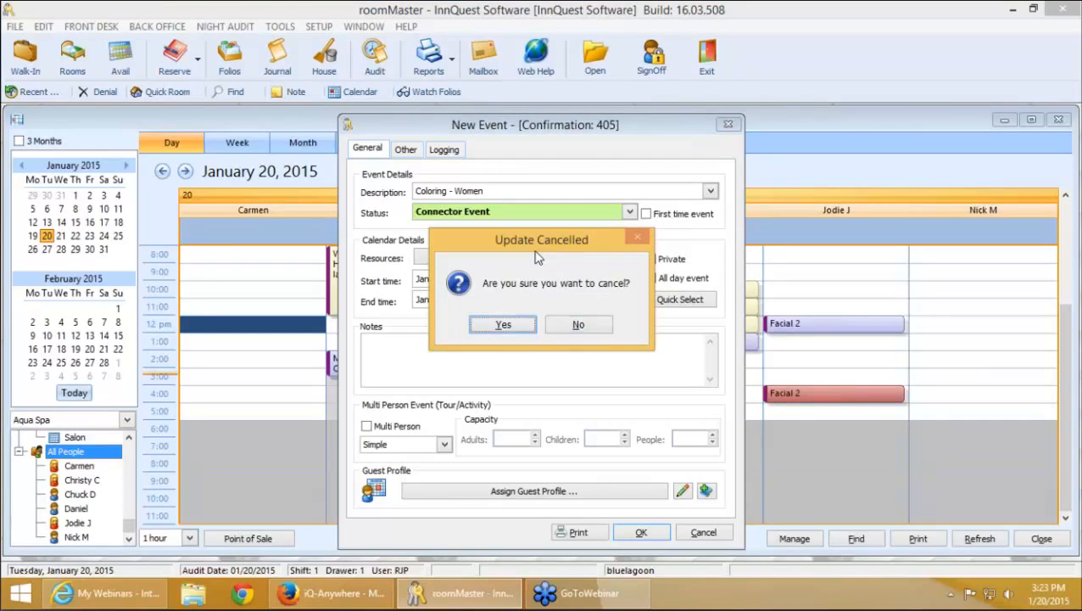
{"action": "key", "text": "Return"}
{"action": "key", "text": "Escape"}
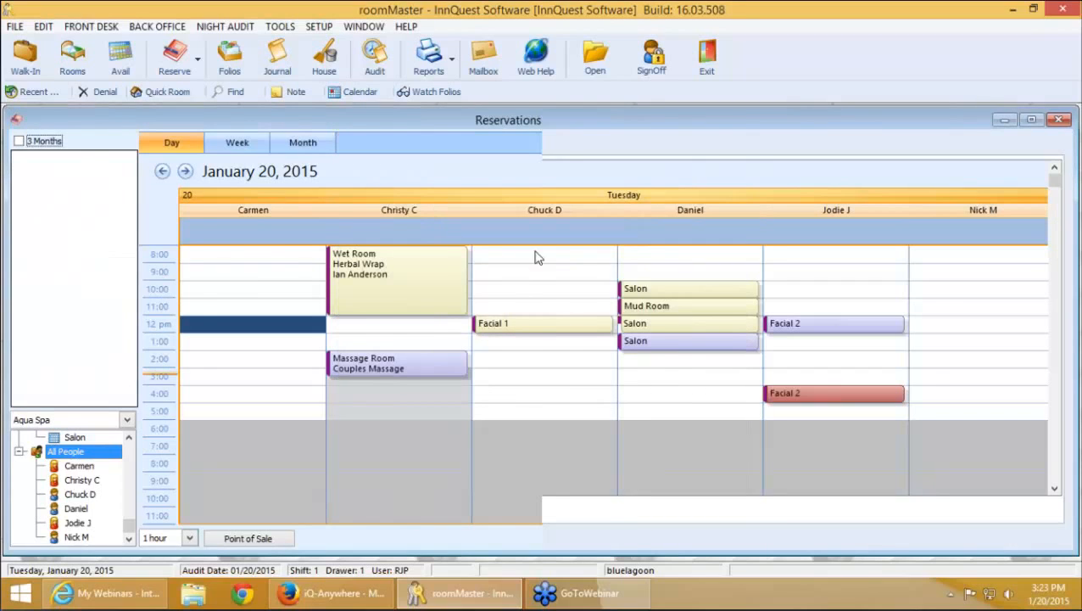
{"action": "key", "text": "Escape"}
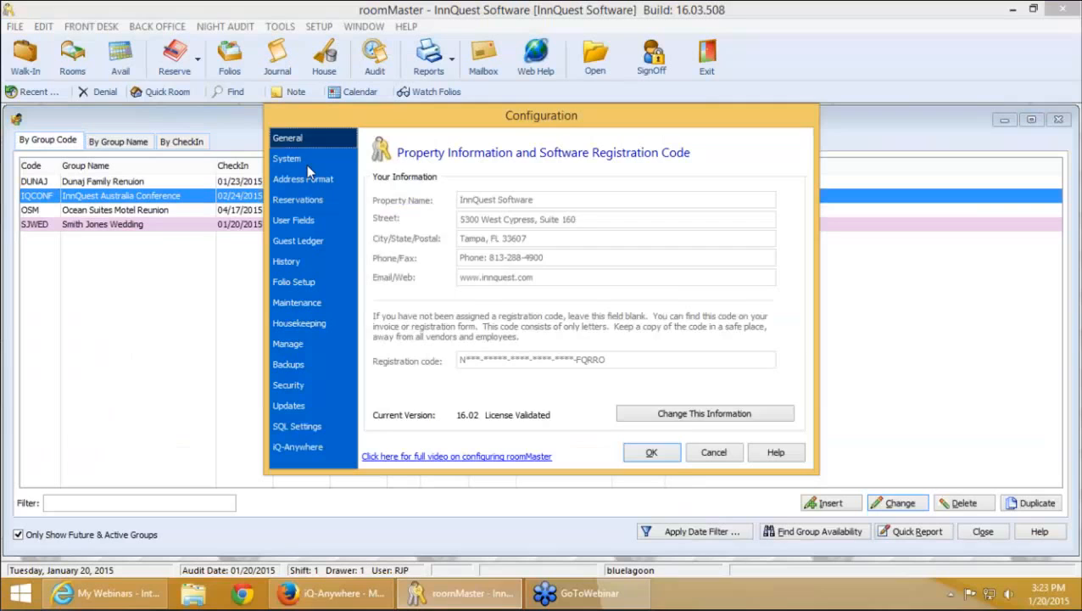
{"action": "left_click", "coordinate": [307, 166]}
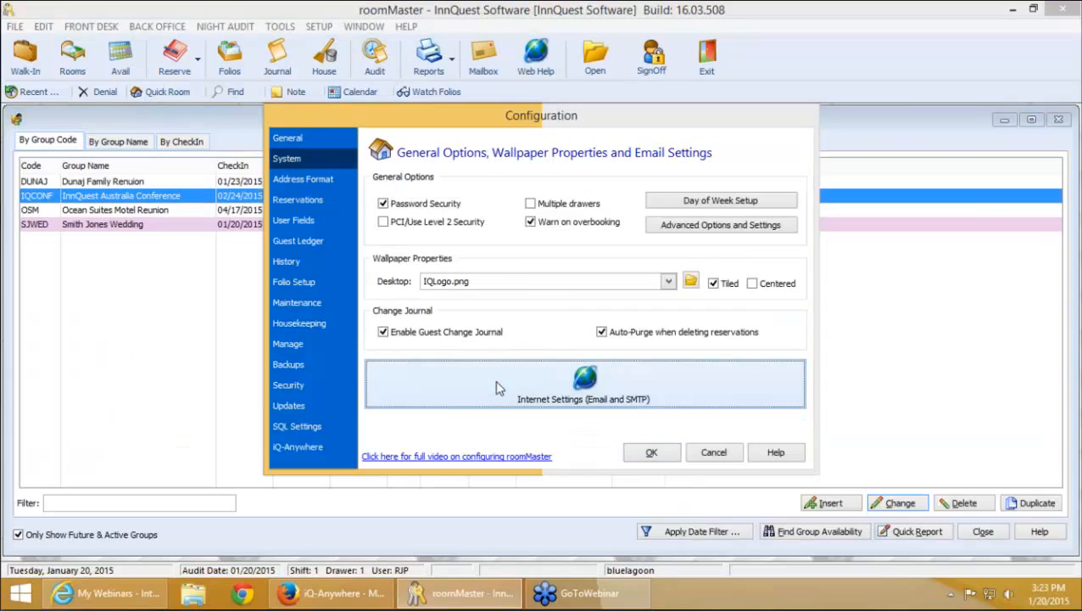
{"action": "left_click", "coordinate": [496, 381]}
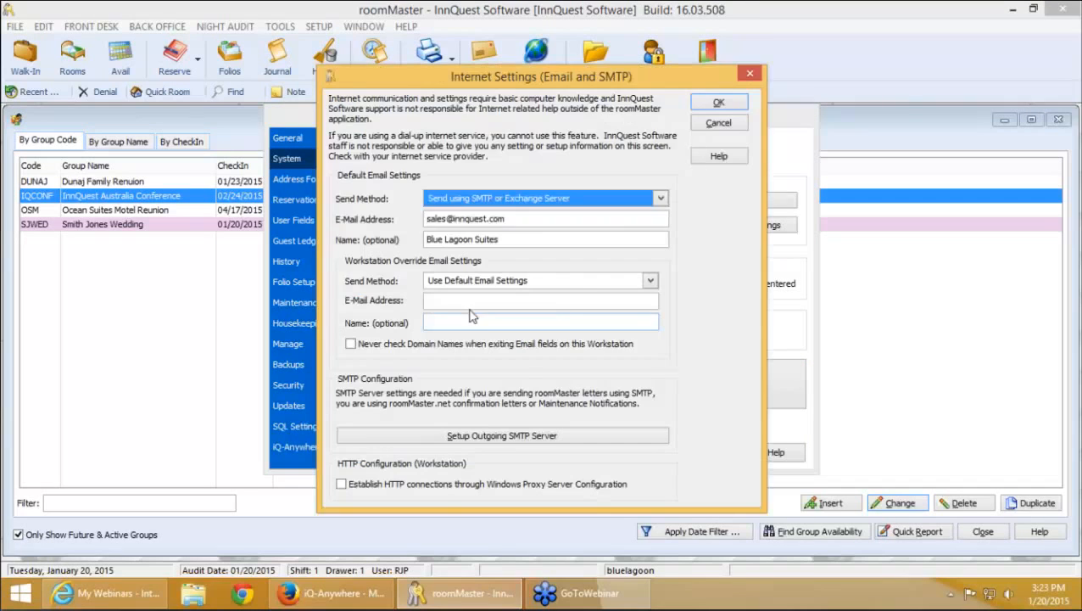
{"action": "left_click", "coordinate": [441, 300]}
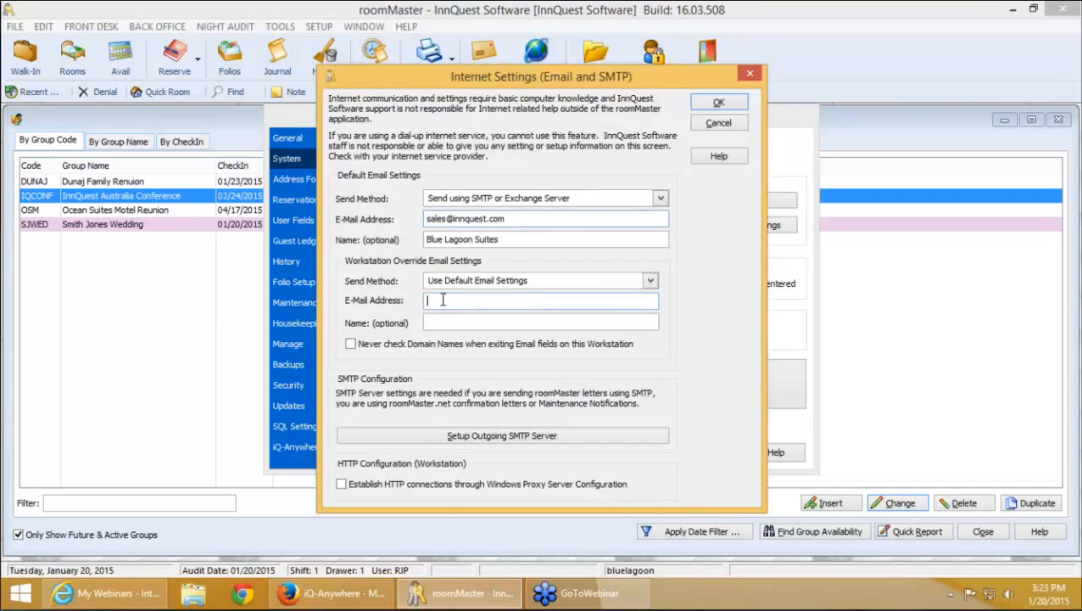
{"action": "left_click", "coordinate": [519, 216]}
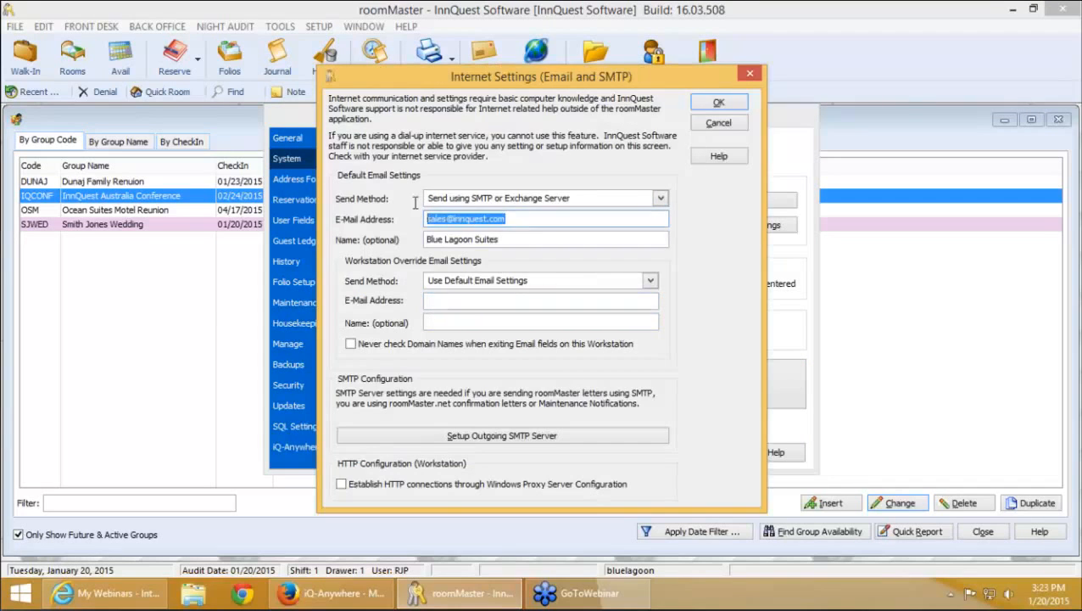
{"action": "left_click", "coordinate": [447, 299]}
{"action": "left_click", "coordinate": [509, 216]}
{"action": "left_click", "coordinate": [515, 216]}
{"action": "left_click_drag", "start_coordinate": [484, 83], "coordinate": [520, 95]}
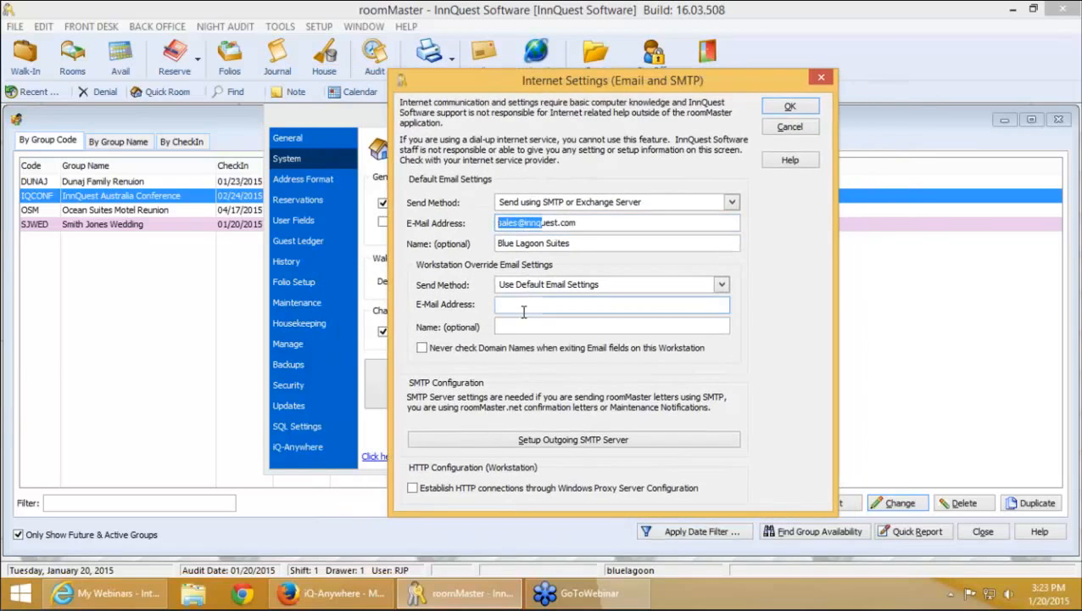
{"action": "left_click", "coordinate": [595, 220]}
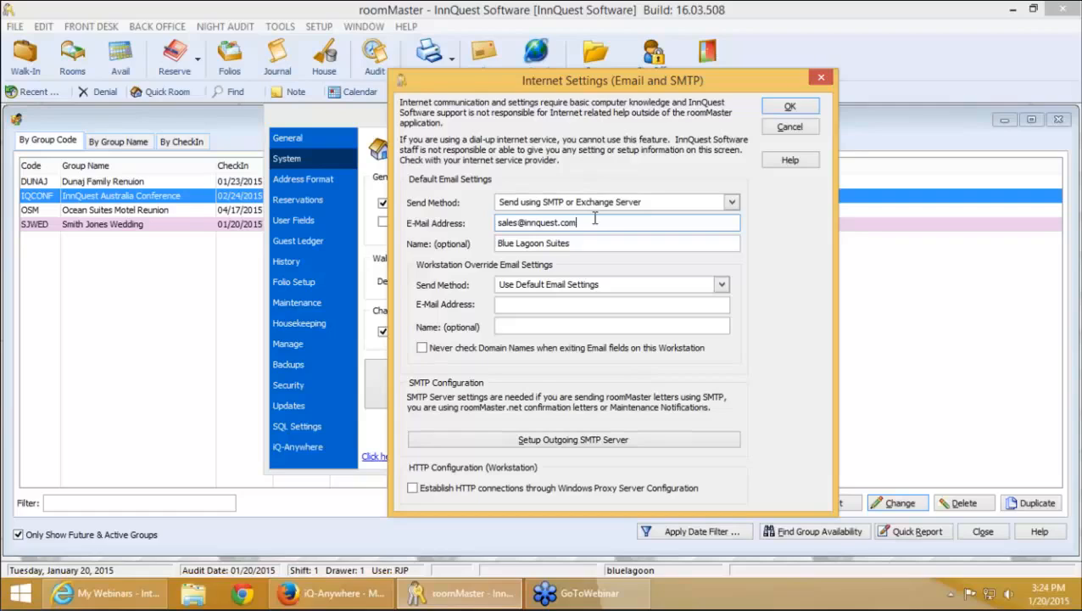
{"action": "key", "text": "XF86AudioLowerVolume"}
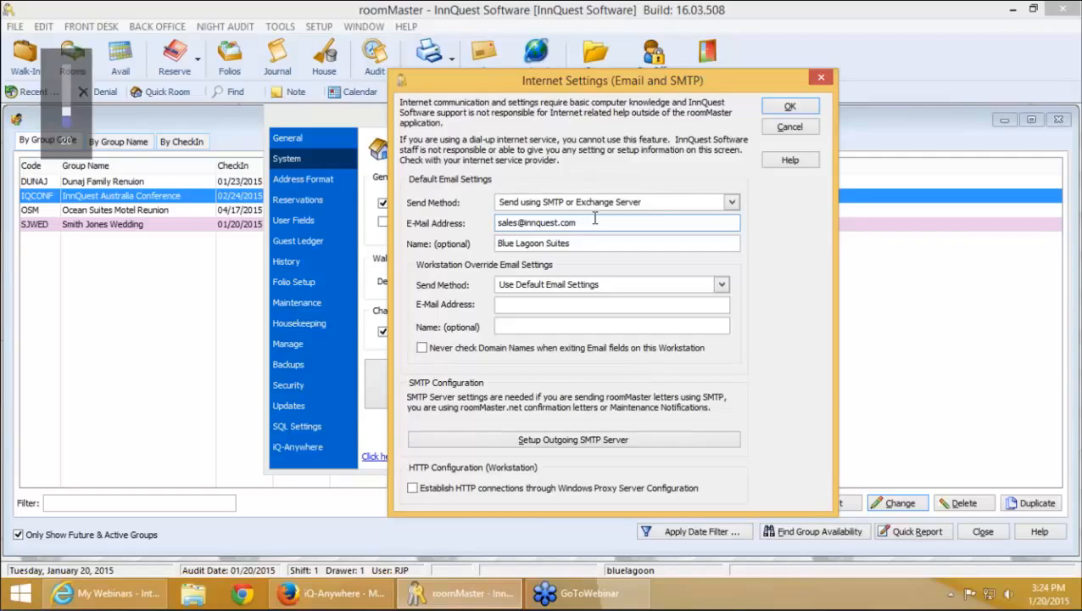
{"action": "key", "text": "XF86AudioLowerVolume"}
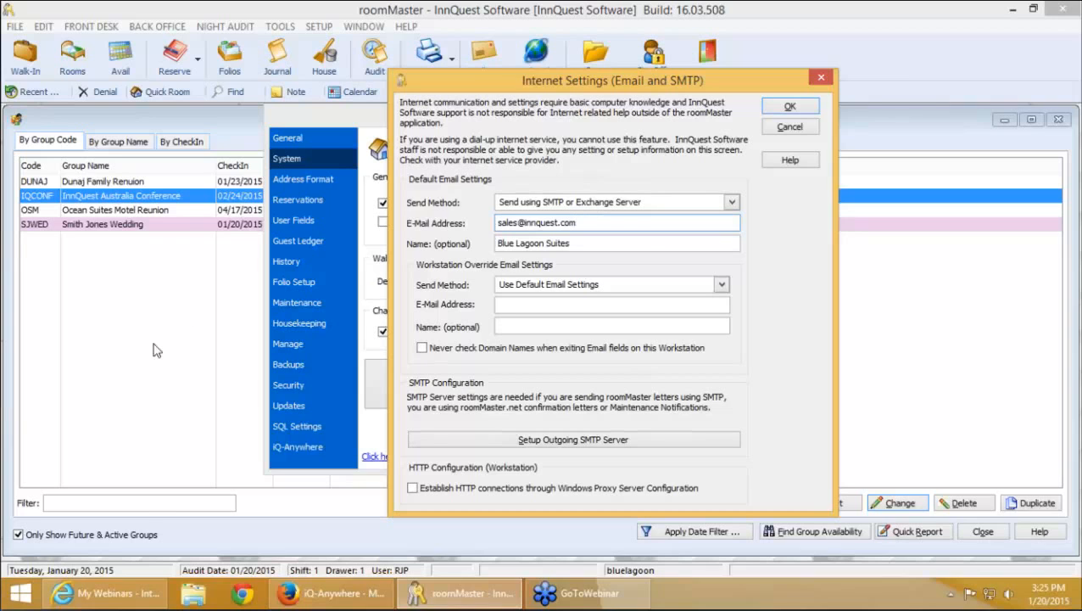
{"action": "left_click", "coordinate": [117, 591]}
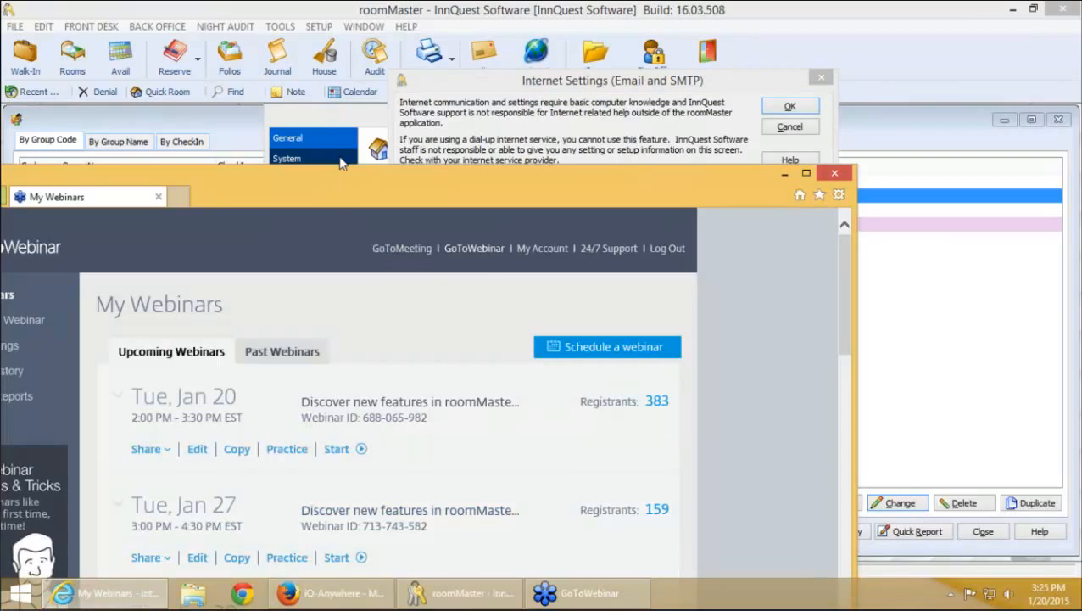
{"action": "double_click", "coordinate": [333, 183]}
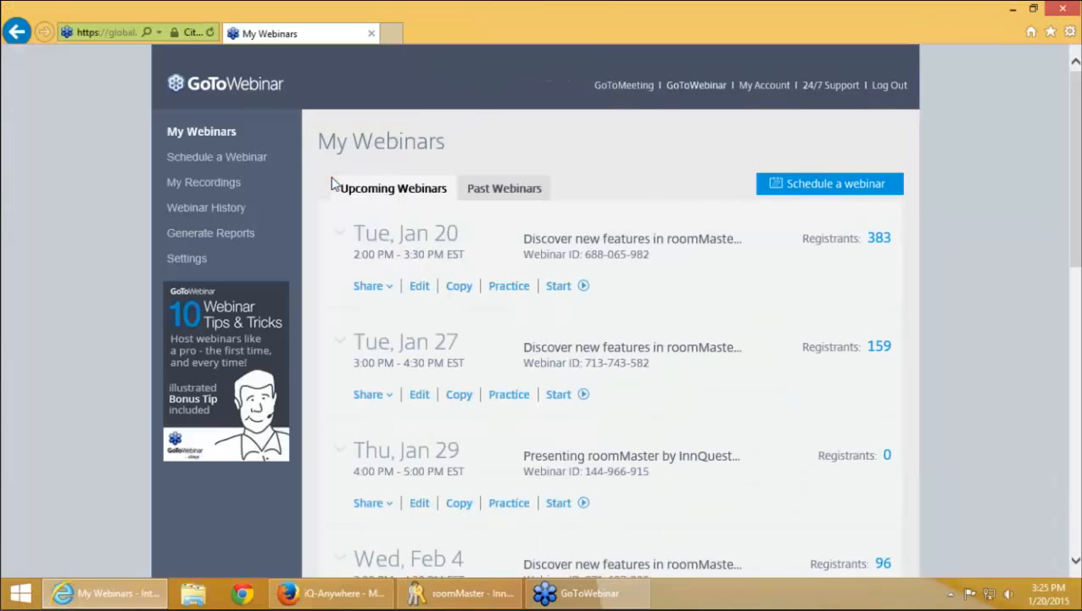
{"action": "left_click_drag", "start_coordinate": [327, 47], "coordinate": [548, 34]}
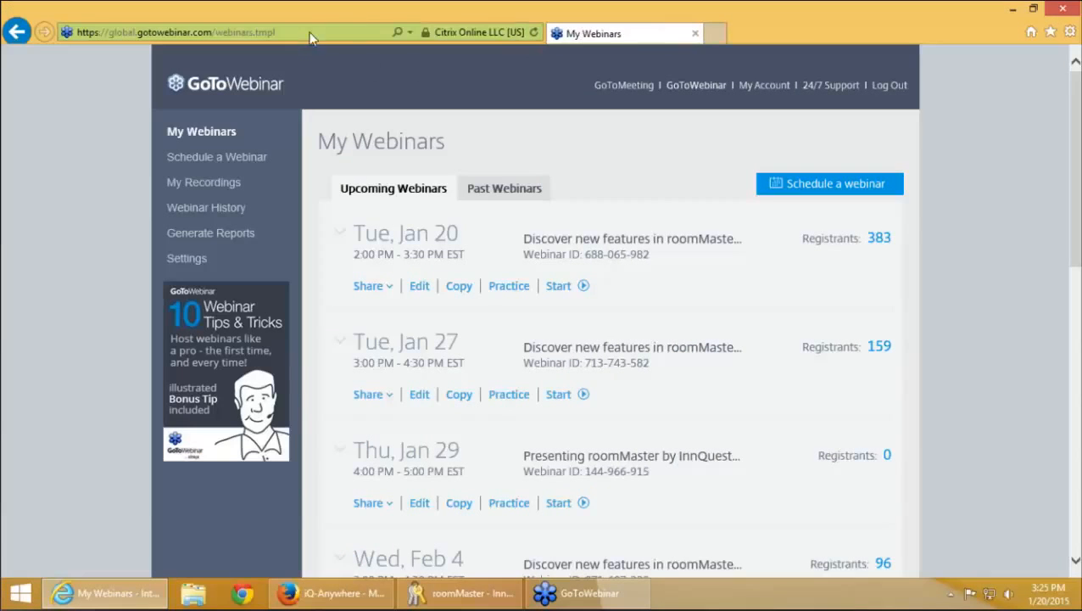
{"action": "left_click", "coordinate": [313, 32]}
{"action": "type", "text": "w"}
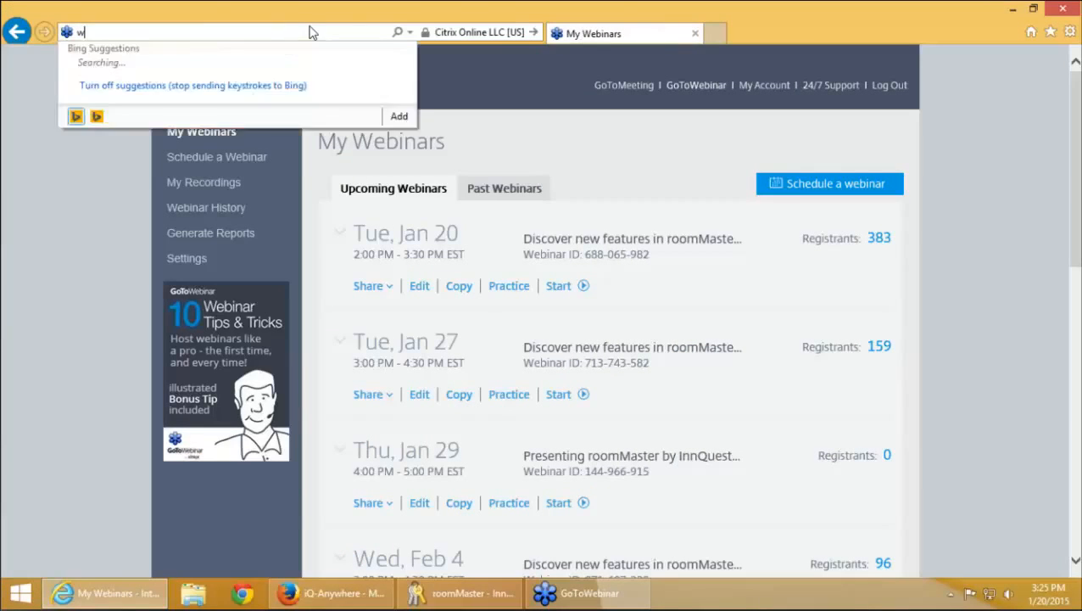
{"action": "type", "text": "ww.innque"}
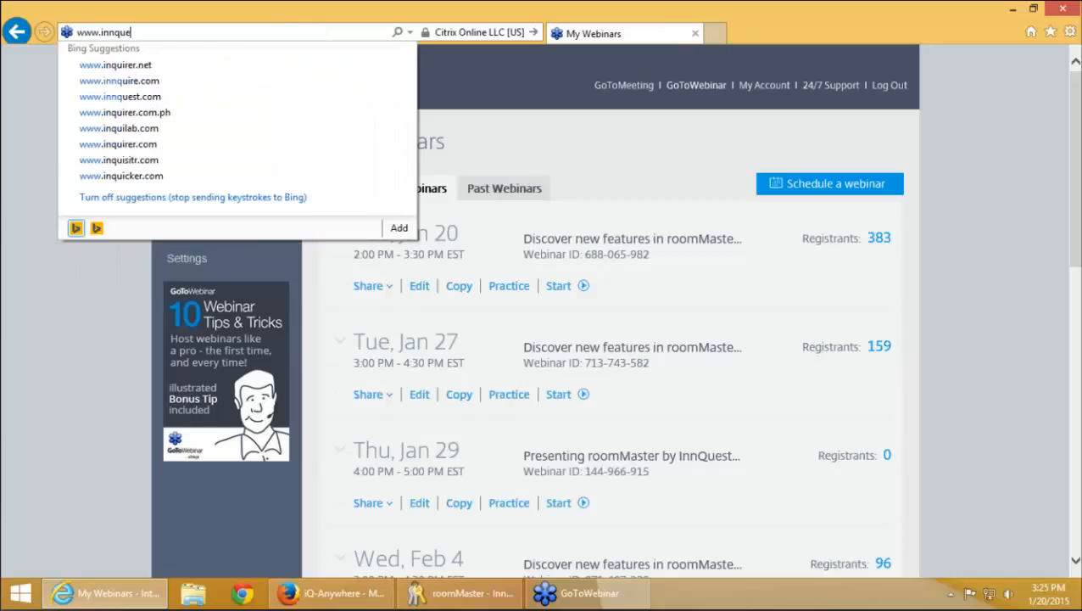
{"action": "type", "text": "st.com/we"}
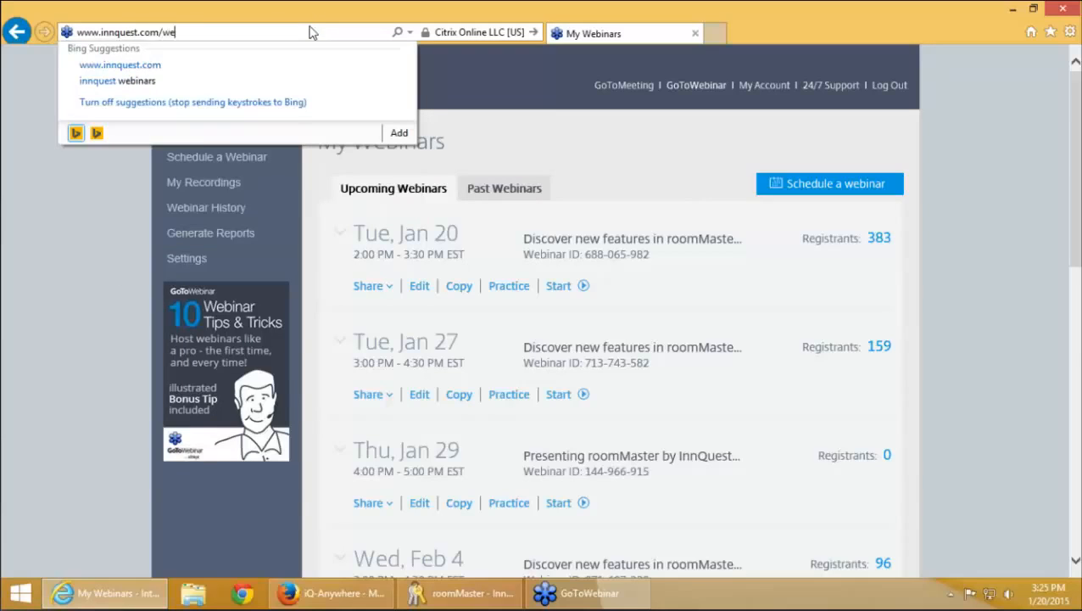
{"action": "type", "text": "binar"}
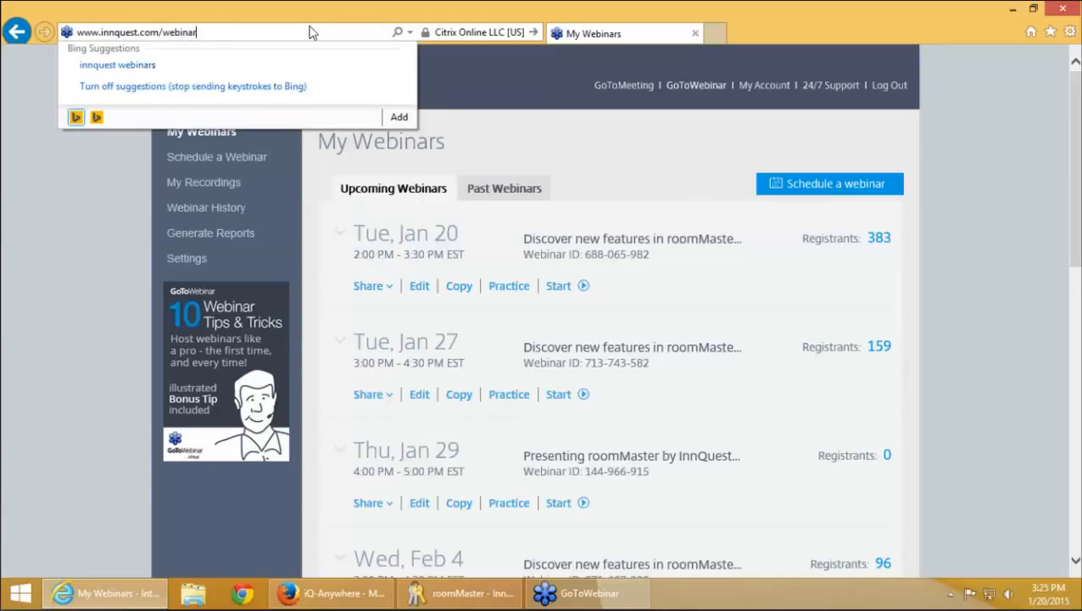
{"action": "key", "text": "Return"}
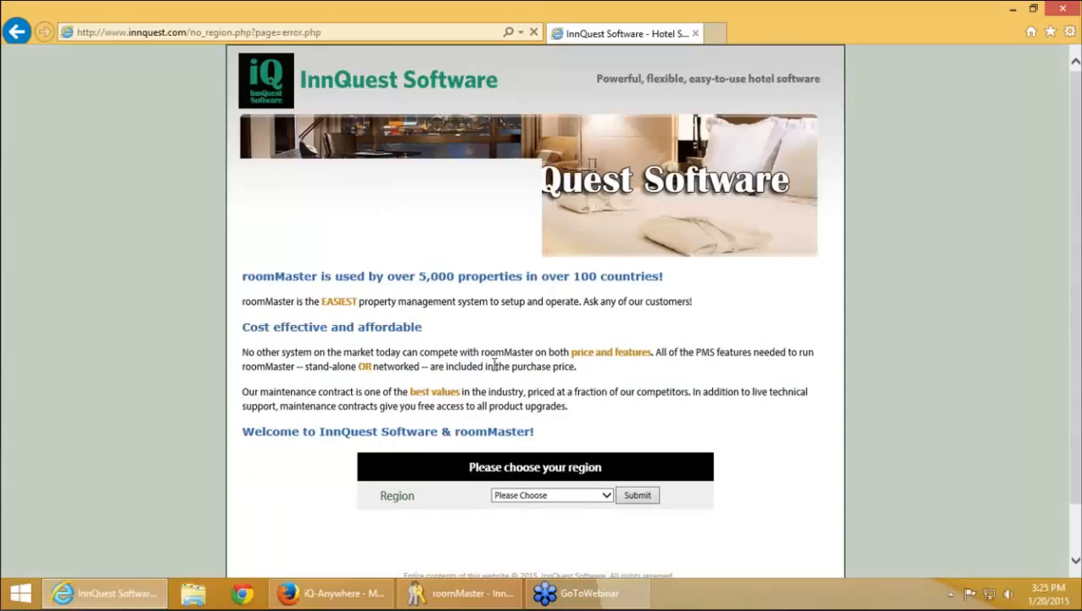
{"action": "left_click", "coordinate": [551, 494]}
{"action": "left_click", "coordinate": [565, 508]}
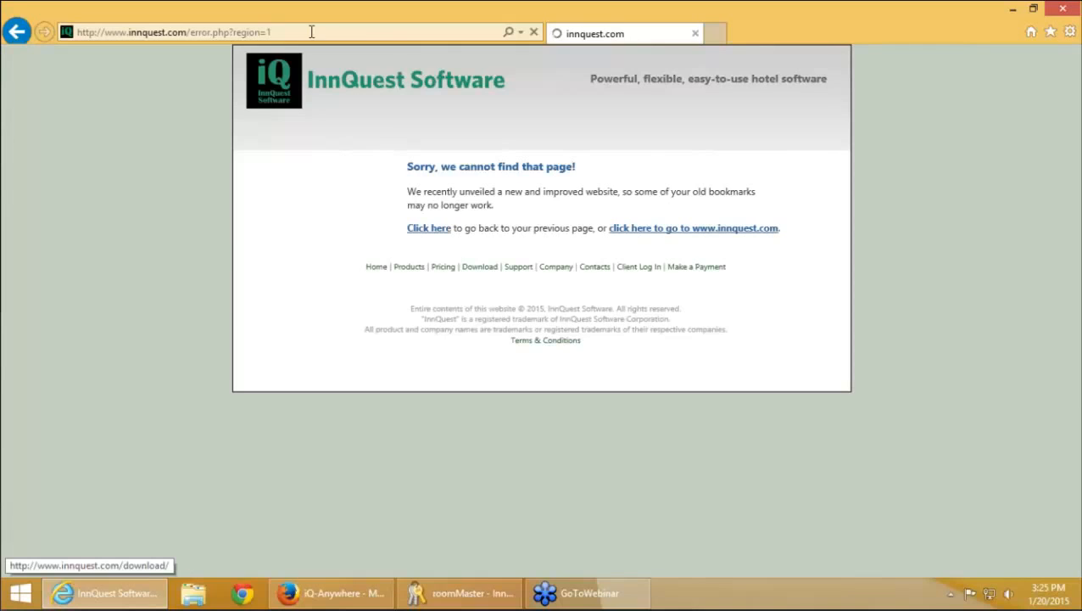
{"action": "left_click", "coordinate": [311, 31]}
{"action": "type", "text": "www.innquest.com/webinar"}
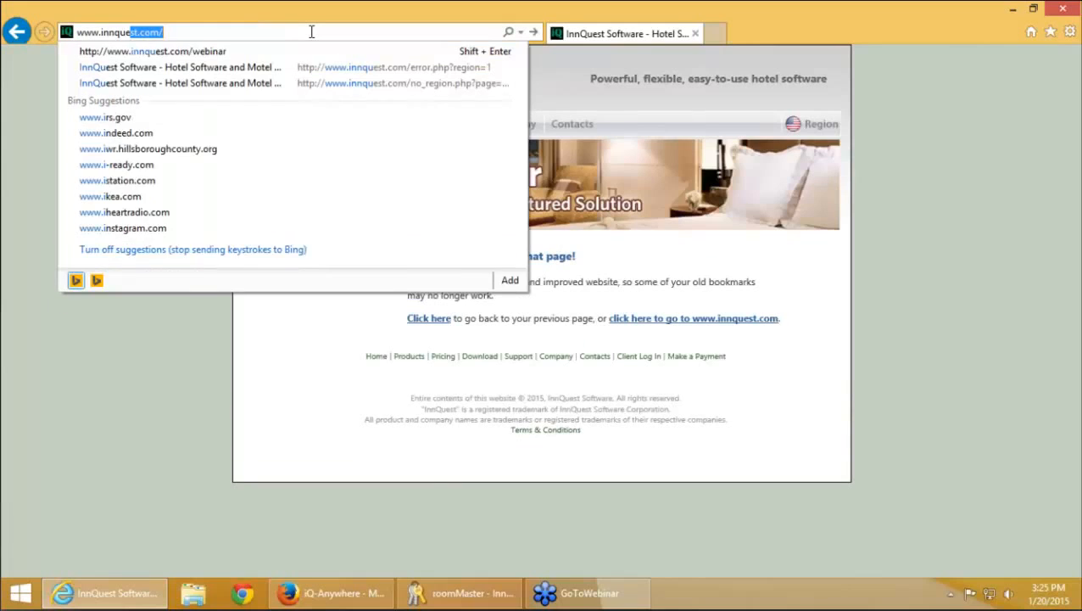
{"action": "type", "text": "s"}
{"action": "key", "text": "Return"}
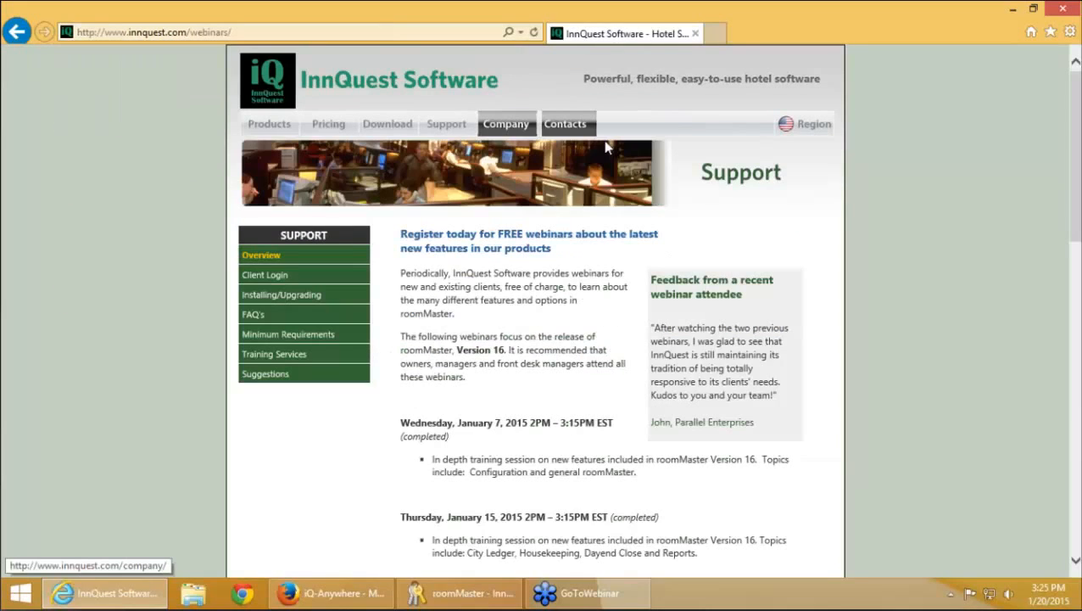
{"action": "scroll", "coordinate": [526, 275], "scroll_direction": "down", "scroll_amount": 6}
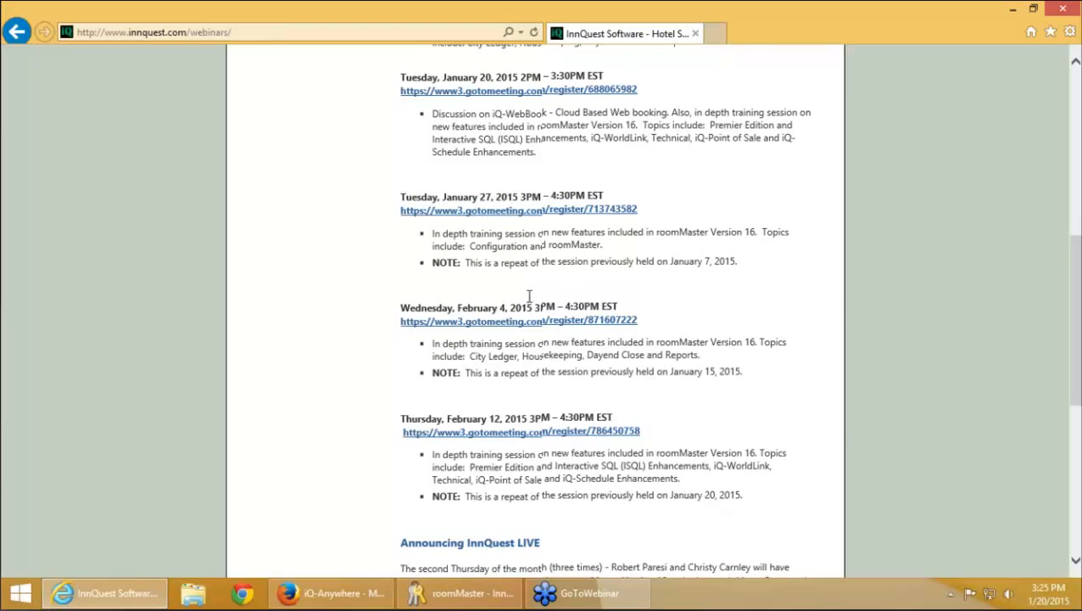
{"action": "scroll", "coordinate": [530, 295], "scroll_direction": "down", "scroll_amount": 1}
{"action": "scroll", "coordinate": [530, 299], "scroll_direction": "down", "scroll_amount": 3}
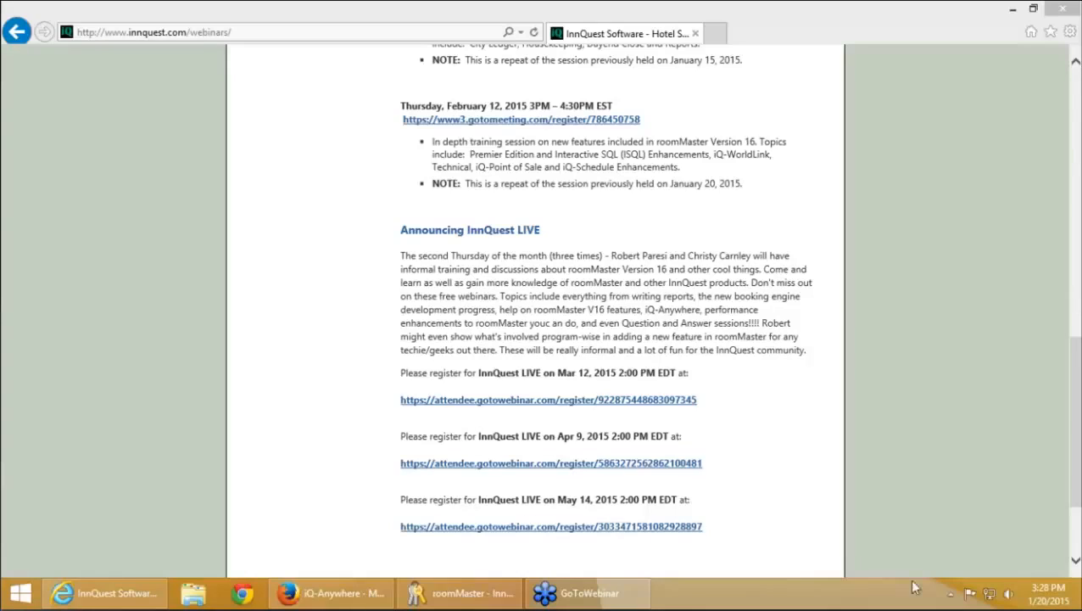
In roomMaster, cancel Internet Settings and Configuration, then confirm Check for Updates finds none
{"action": "left_click", "coordinate": [477, 594]}
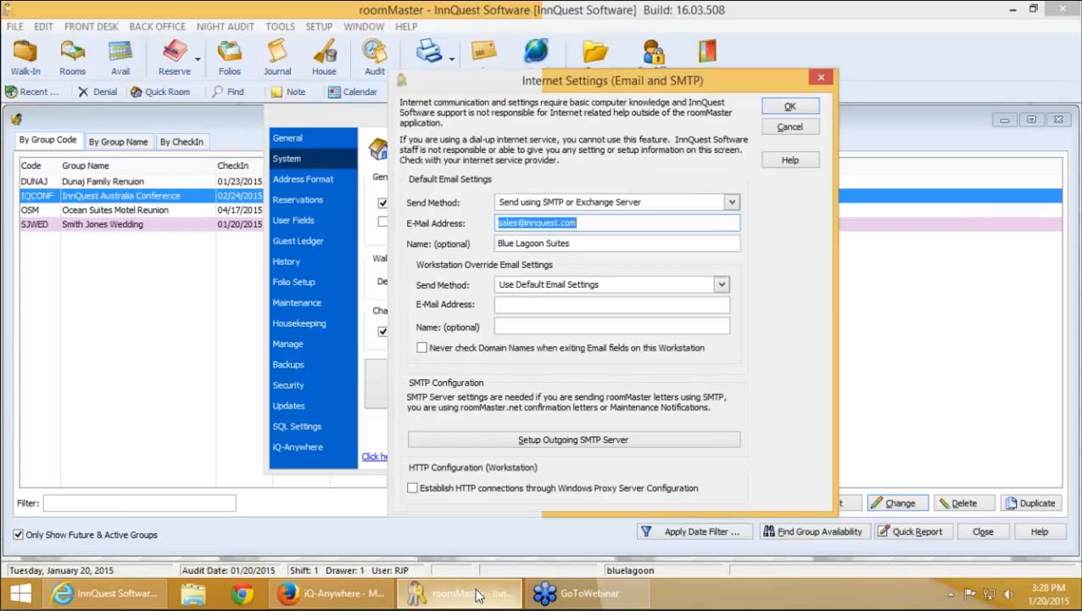
{"action": "key", "text": "Escape"}
{"action": "key", "text": "Escape"}
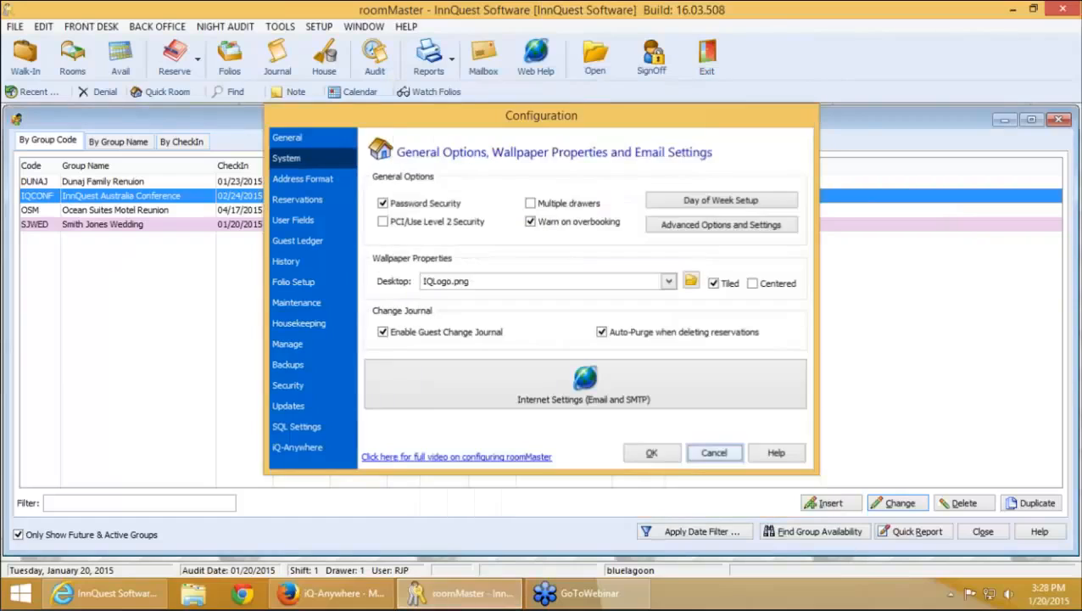
{"action": "left_click", "coordinate": [406, 26]}
{"action": "left_click", "coordinate": [445, 130]}
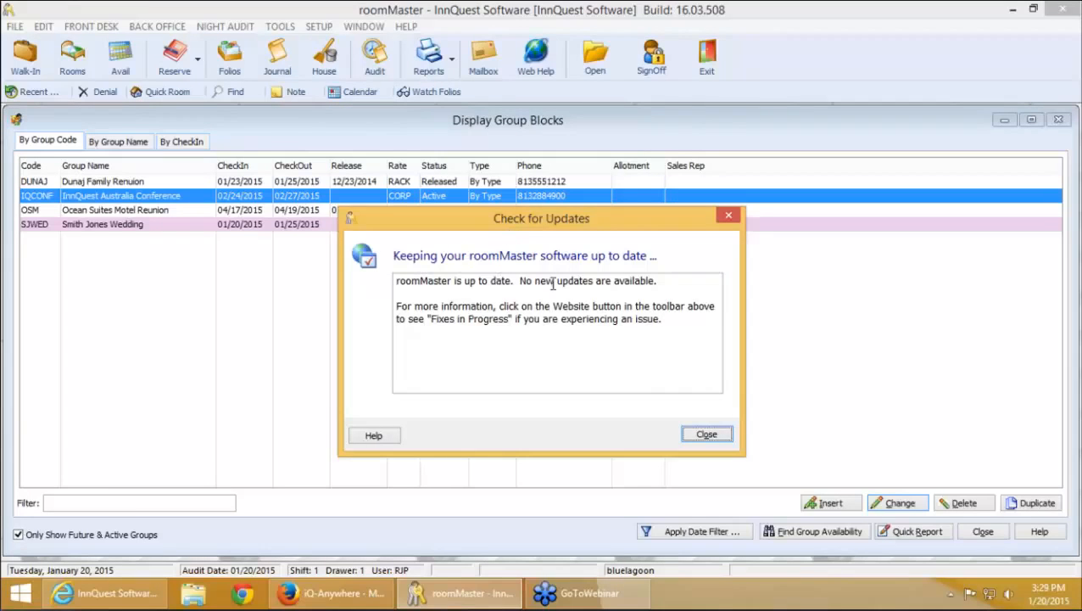
{"action": "left_click", "coordinate": [706, 435]}
Close the Display Group Blocks window and reopen Setup > Configuration
{"action": "left_click", "coordinate": [18, 120]}
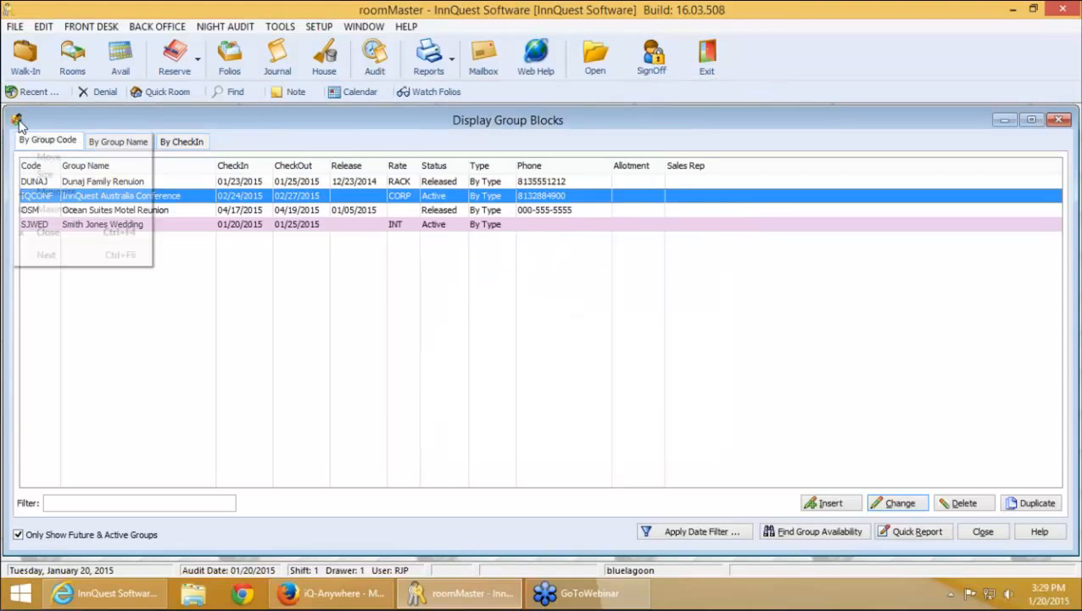
{"action": "left_click", "coordinate": [20, 123]}
{"action": "left_click", "coordinate": [319, 26]}
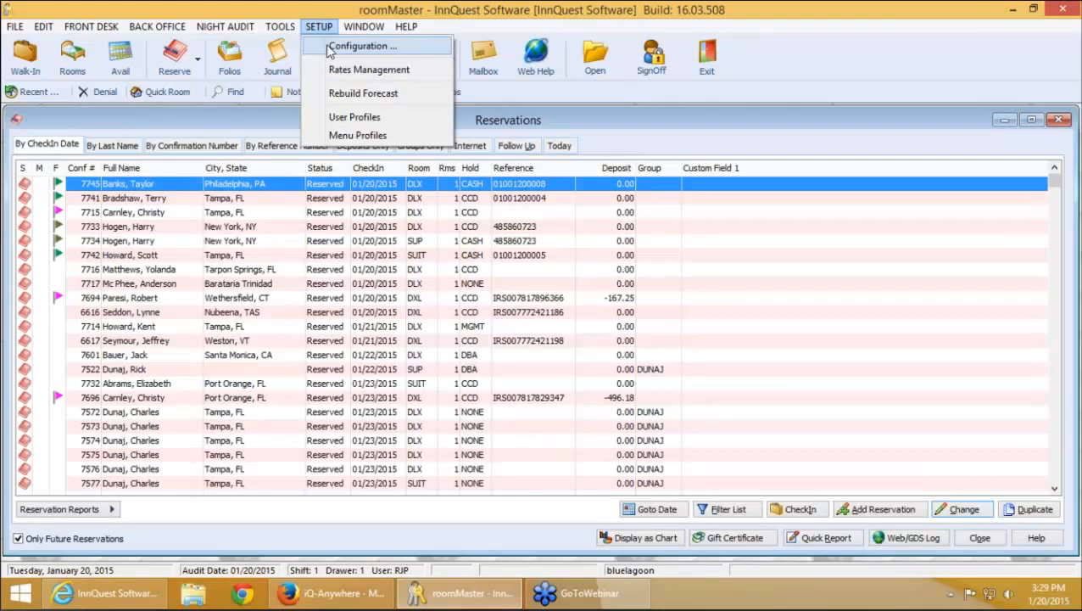
{"action": "left_click", "coordinate": [360, 46]}
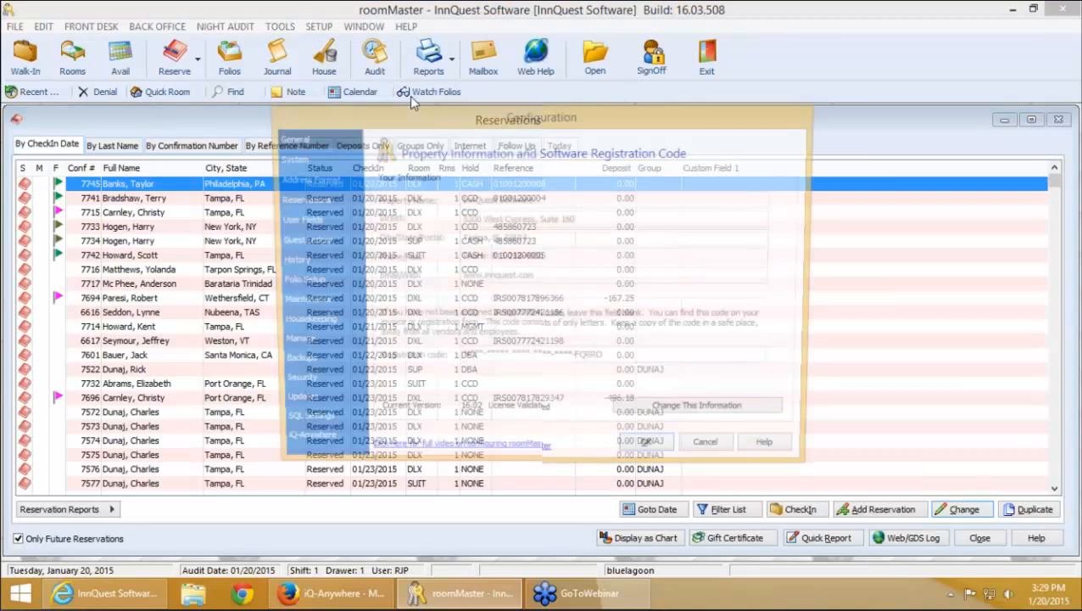
Review Advanced Options and Settings, then close Configuration and the Reservations window
{"action": "left_click", "coordinate": [686, 227]}
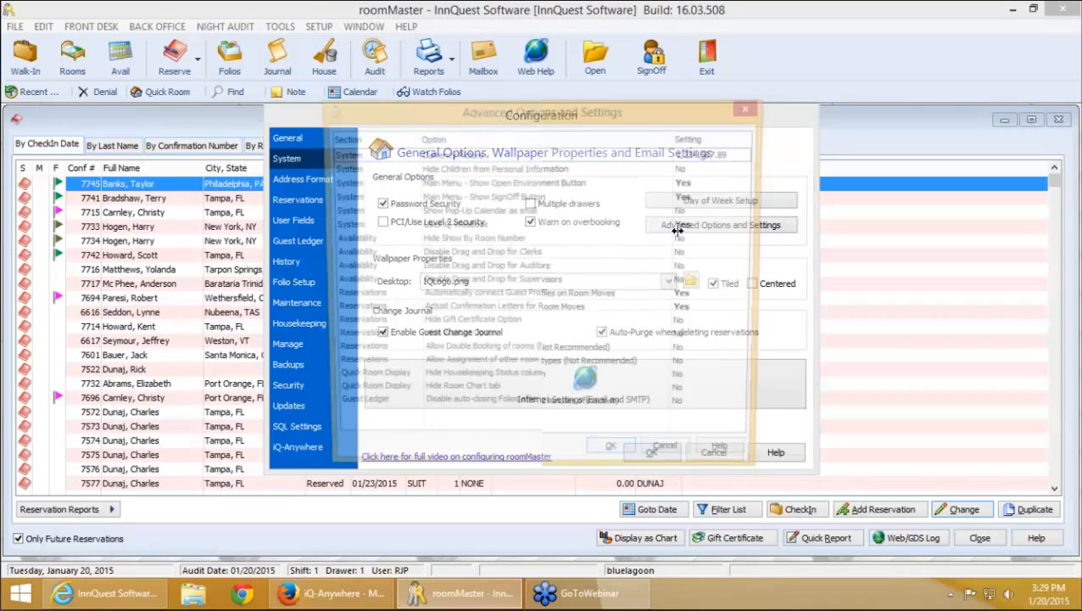
{"action": "left_click", "coordinate": [751, 111]}
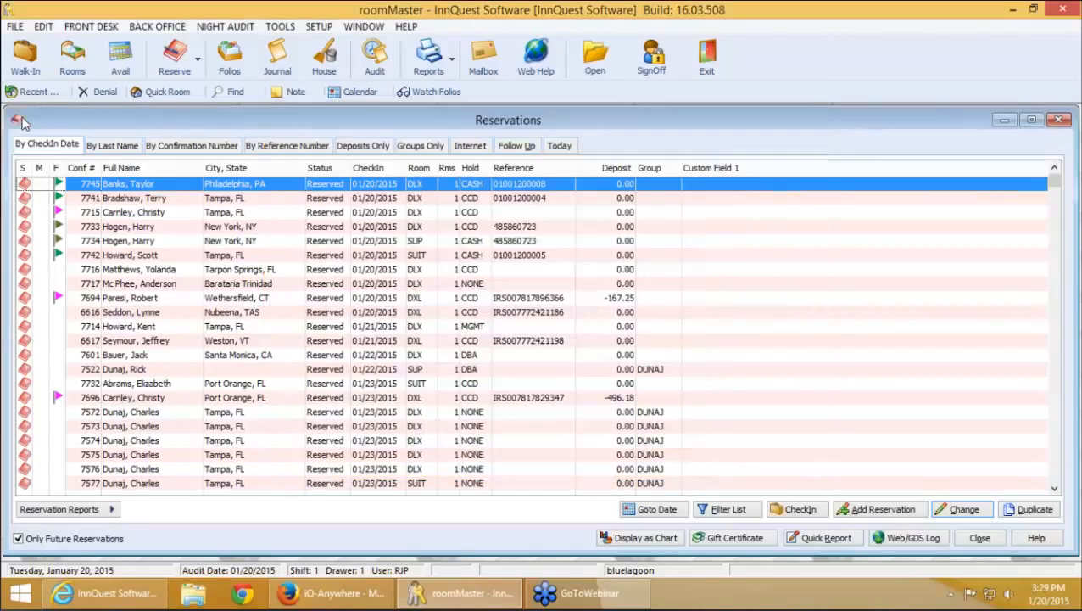
{"action": "left_click", "coordinate": [16, 122]}
{"action": "left_click", "coordinate": [16, 122]}
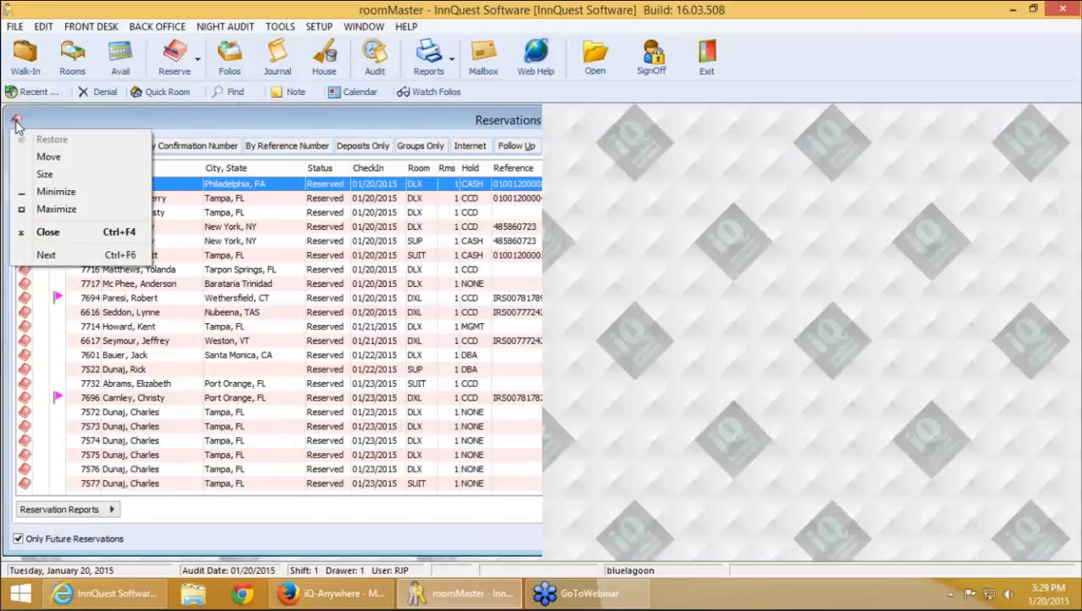
{"action": "left_click", "coordinate": [16, 26]}
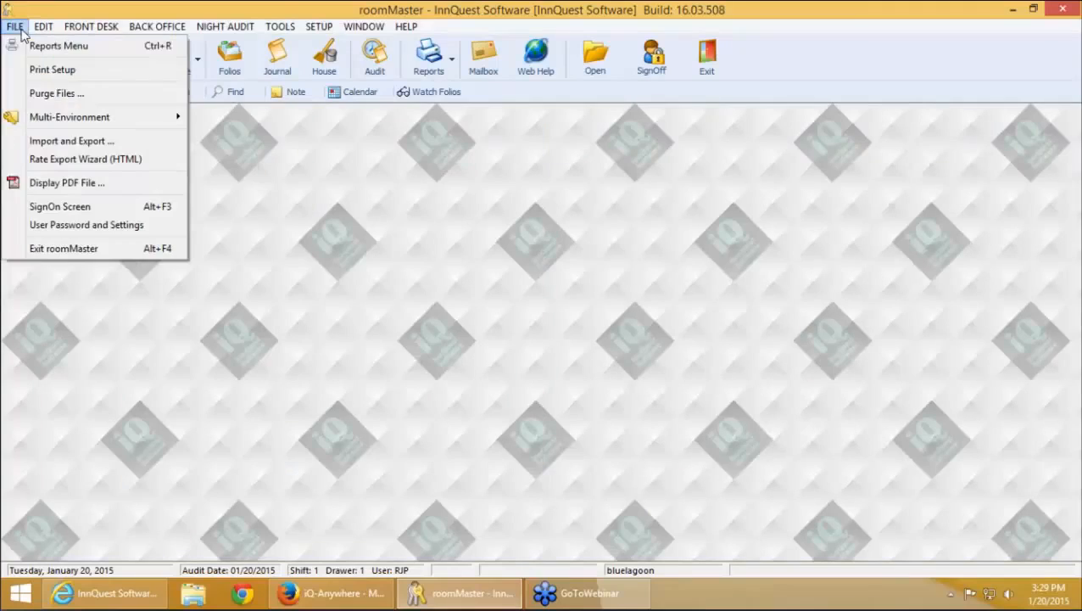
{"action": "left_click", "coordinate": [93, 225]}
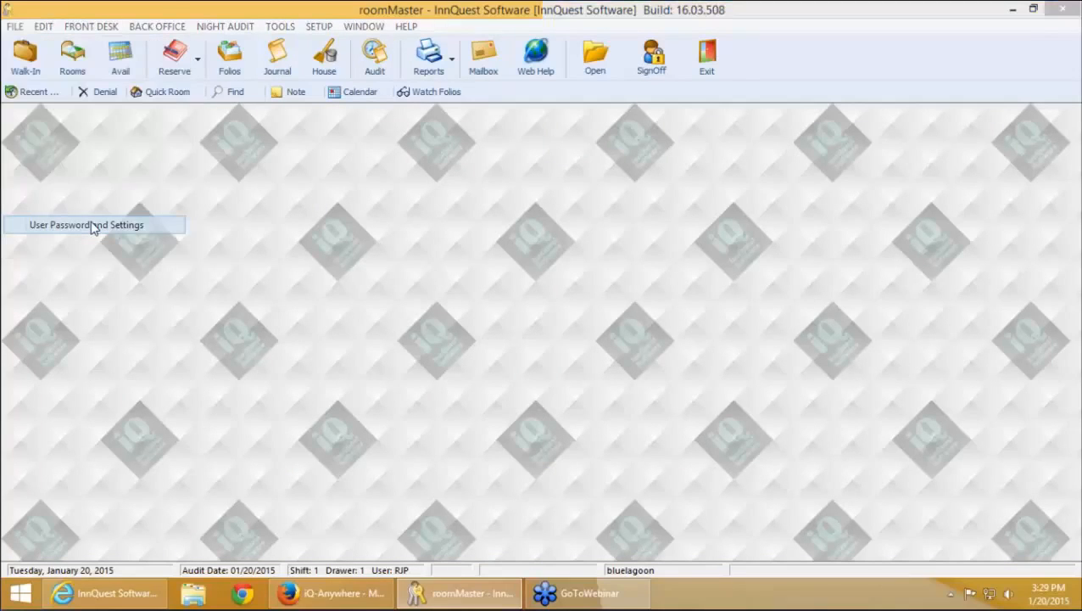
{"action": "left_click", "coordinate": [543, 374]}
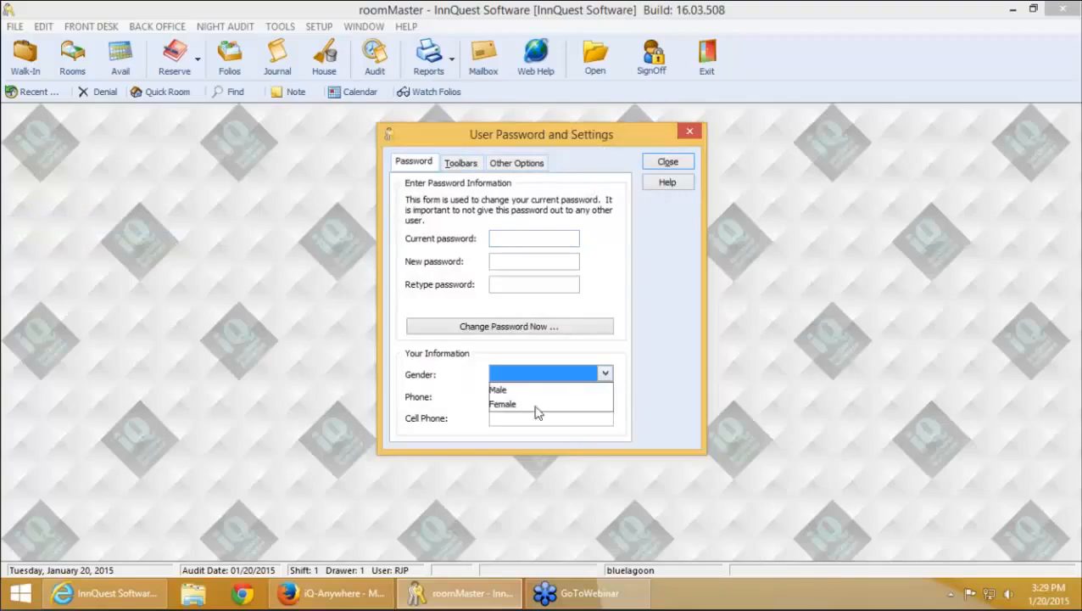
{"action": "left_click", "coordinate": [534, 405]}
{"action": "left_click", "coordinate": [677, 168]}
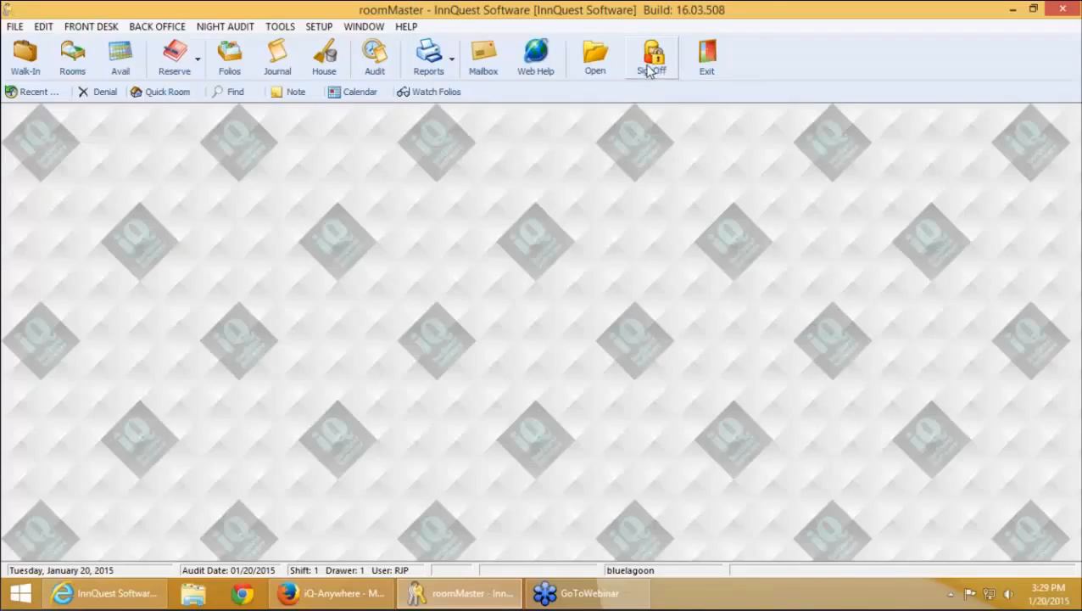
{"action": "left_click", "coordinate": [15, 28]}
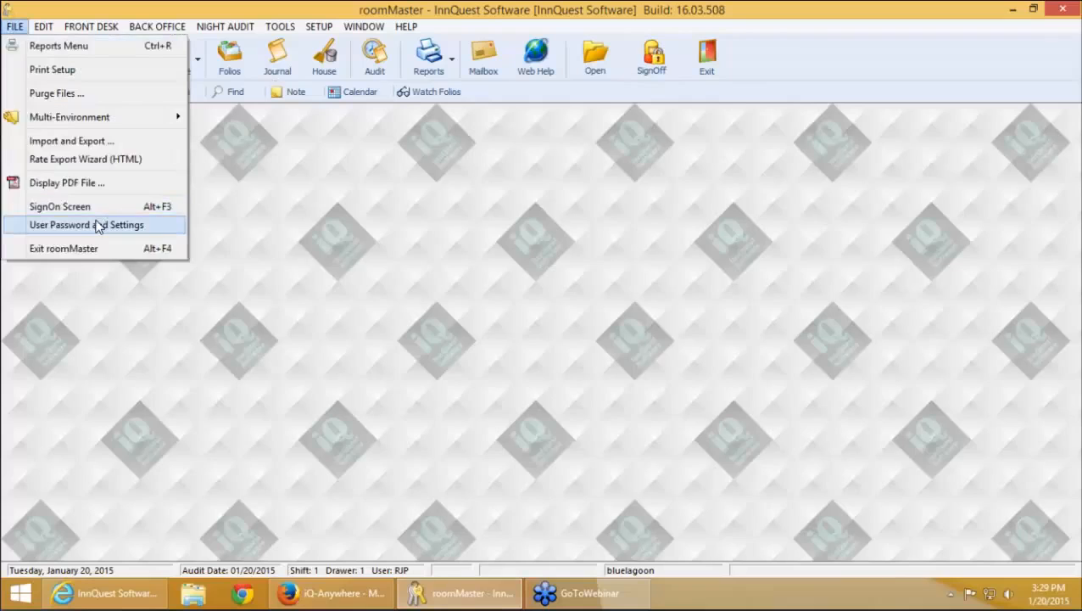
{"action": "left_click", "coordinate": [113, 222]}
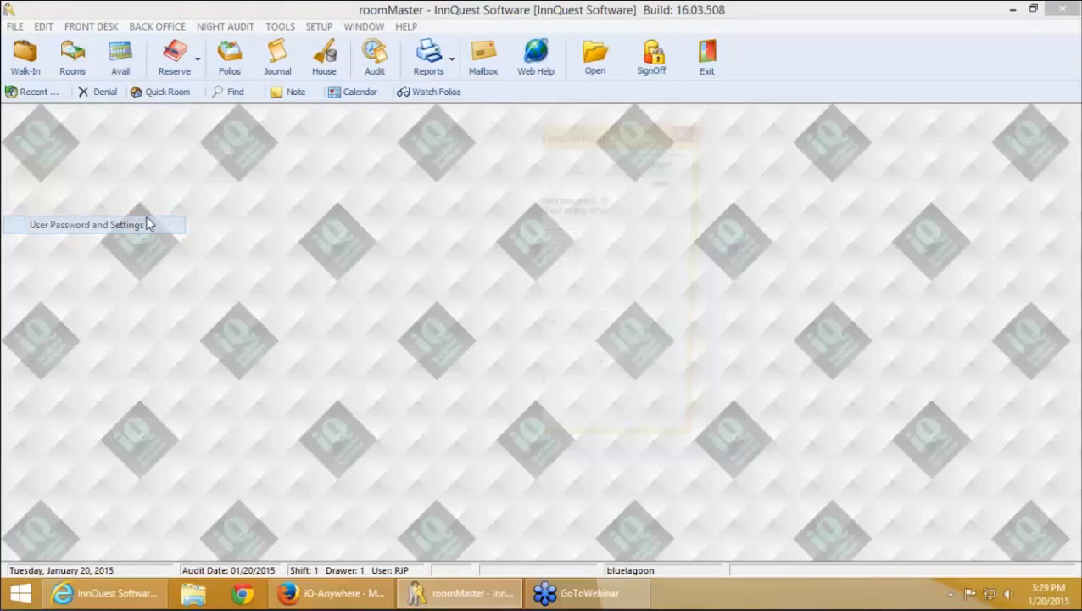
{"action": "left_click", "coordinate": [550, 373]}
{"action": "left_click", "coordinate": [679, 169]}
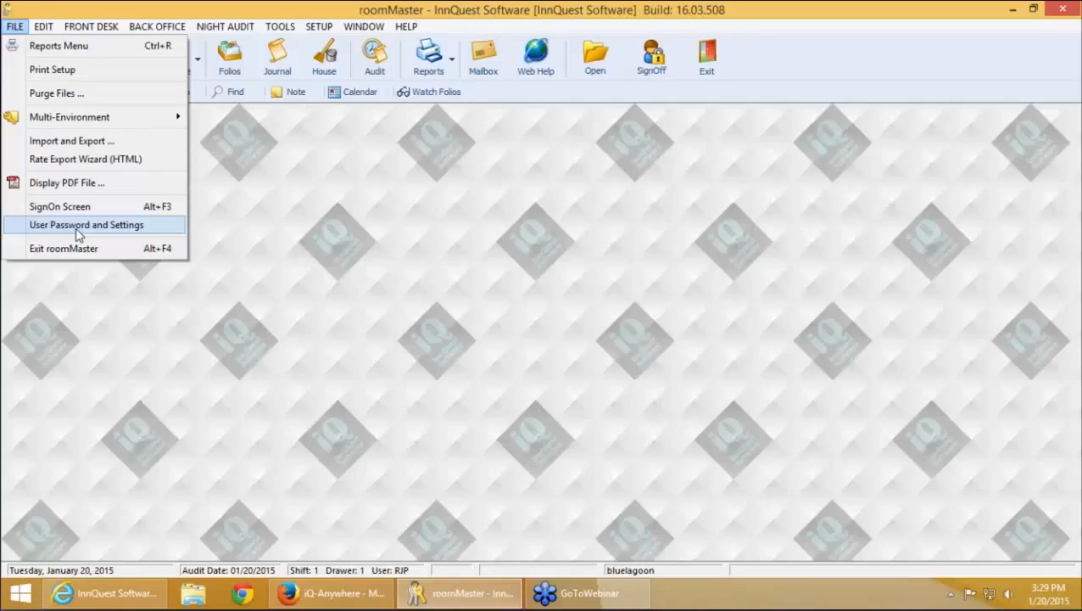
{"action": "left_click", "coordinate": [76, 226]}
{"action": "left_click", "coordinate": [542, 419]}
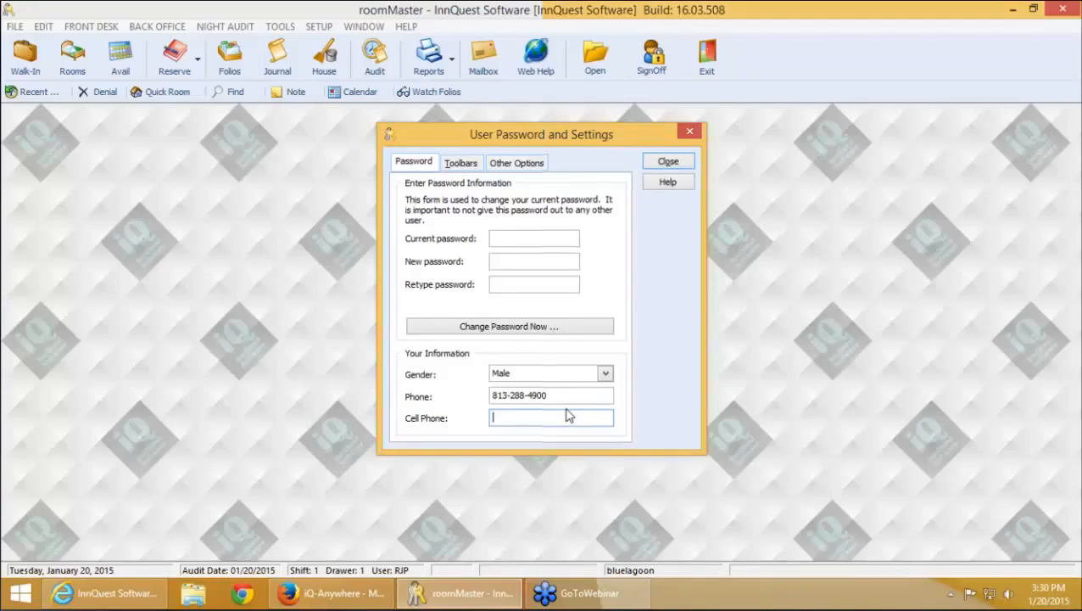
{"action": "key", "text": "Escape"}
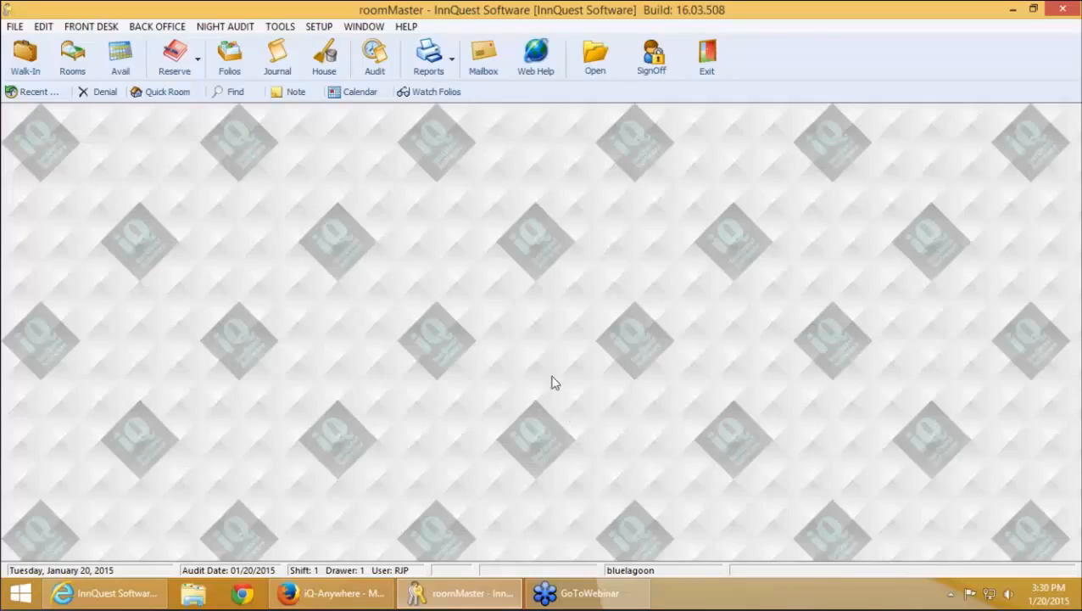
Open InnQuest Web Help and scroll through the room-move release notes
{"action": "left_click", "coordinate": [544, 54]}
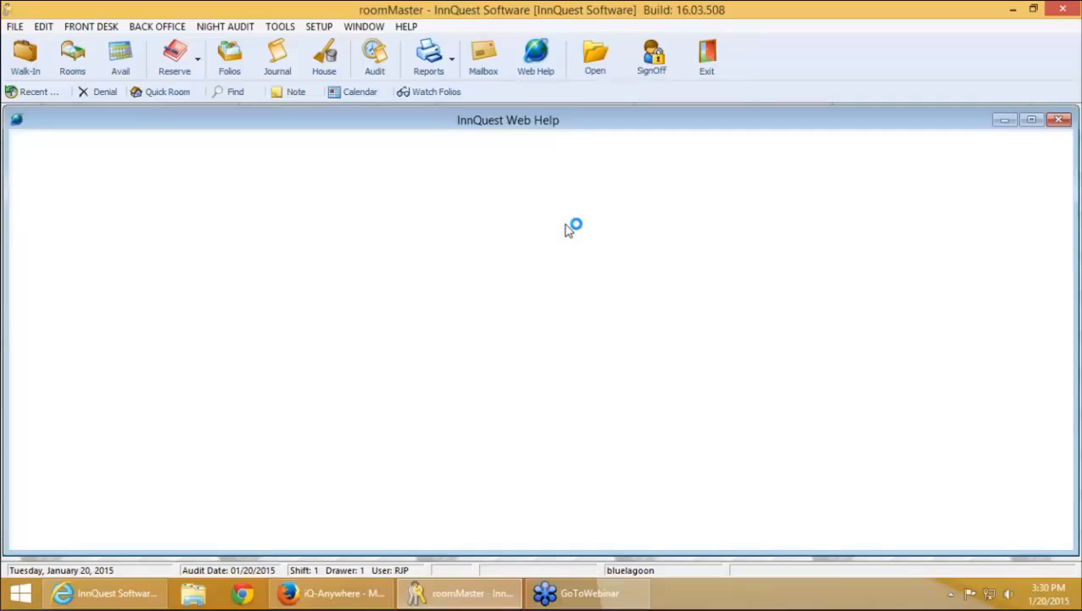
{"action": "scroll", "coordinate": [416, 486], "scroll_direction": "down", "scroll_amount": 1}
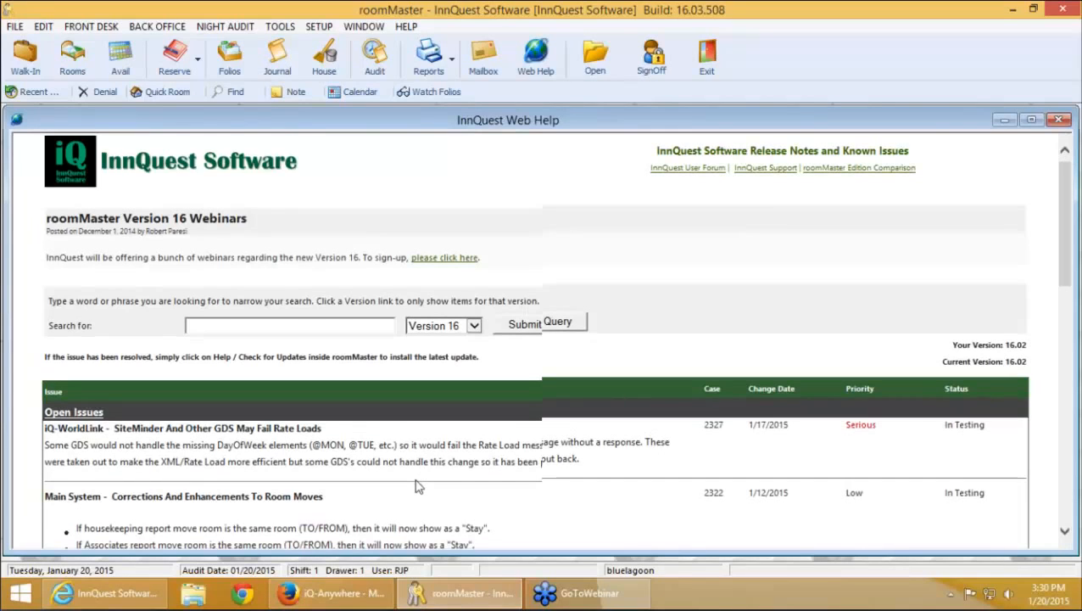
{"action": "scroll", "coordinate": [402, 479], "scroll_direction": "down", "scroll_amount": 3}
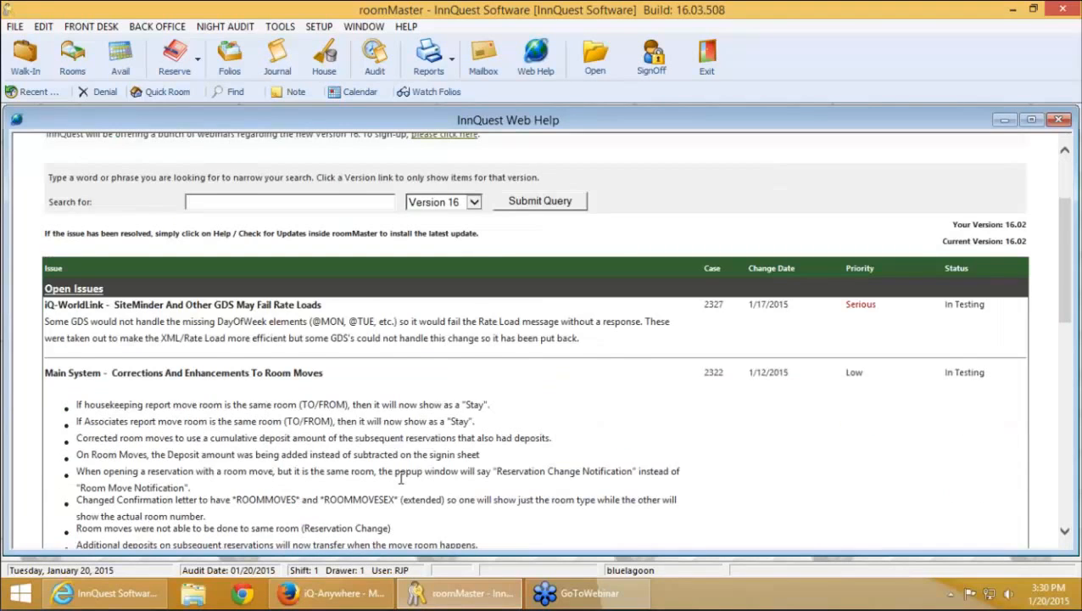
{"action": "scroll", "coordinate": [401, 479], "scroll_direction": "down", "scroll_amount": 3}
{"action": "scroll", "coordinate": [148, 422], "scroll_direction": "down", "scroll_amount": 5}
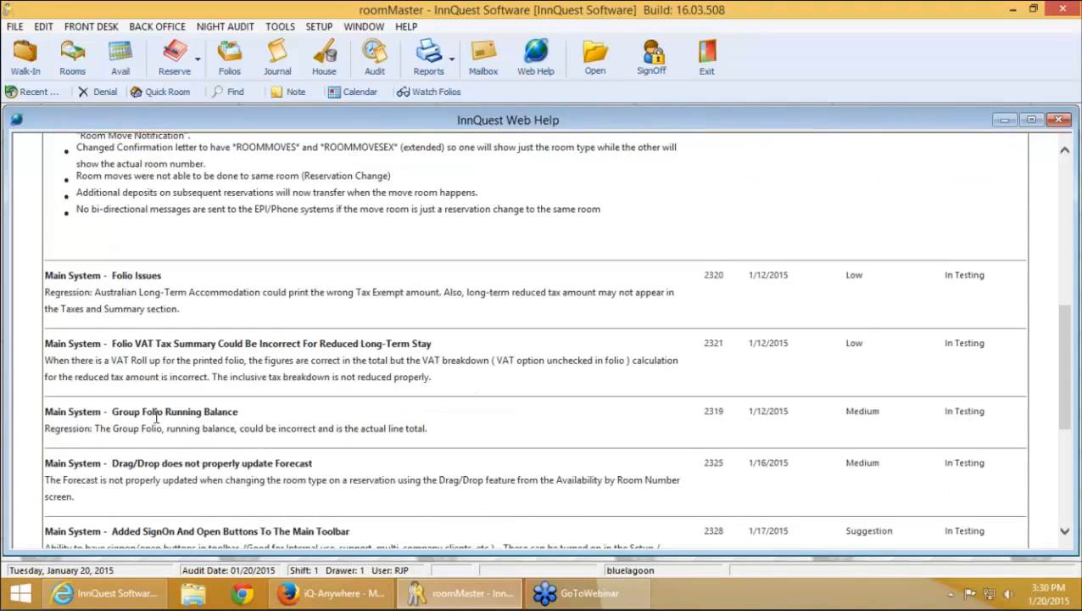
{"action": "scroll", "coordinate": [160, 415], "scroll_direction": "down", "scroll_amount": 5}
{"action": "scroll", "coordinate": [166, 409], "scroll_direction": "up", "scroll_amount": 4}
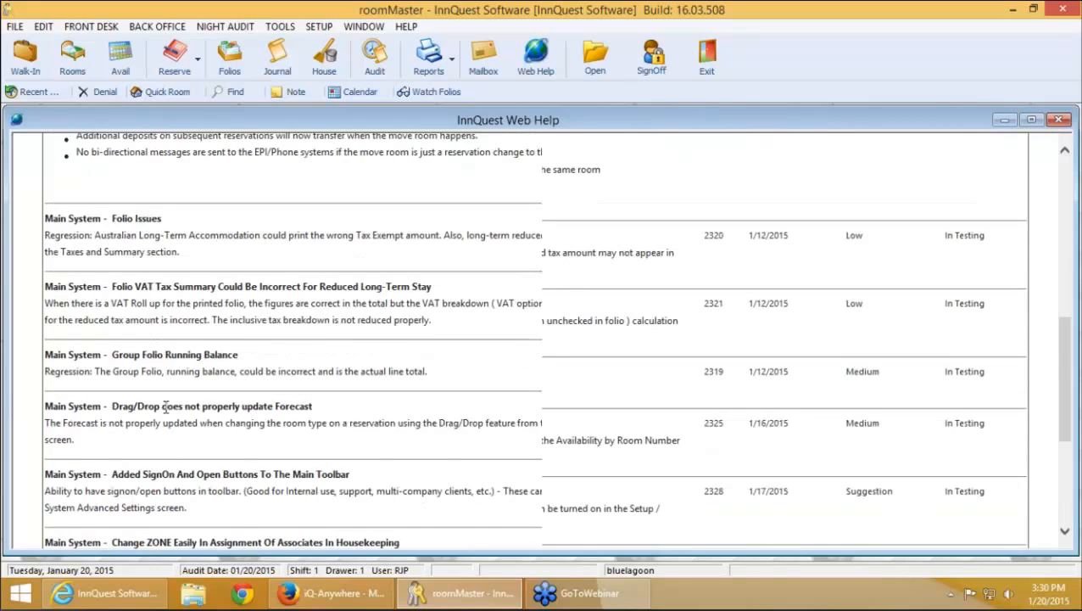
{"action": "scroll", "coordinate": [168, 394], "scroll_direction": "up", "scroll_amount": 10}
{"action": "scroll", "coordinate": [168, 394], "scroll_direction": "down", "scroll_amount": 1}
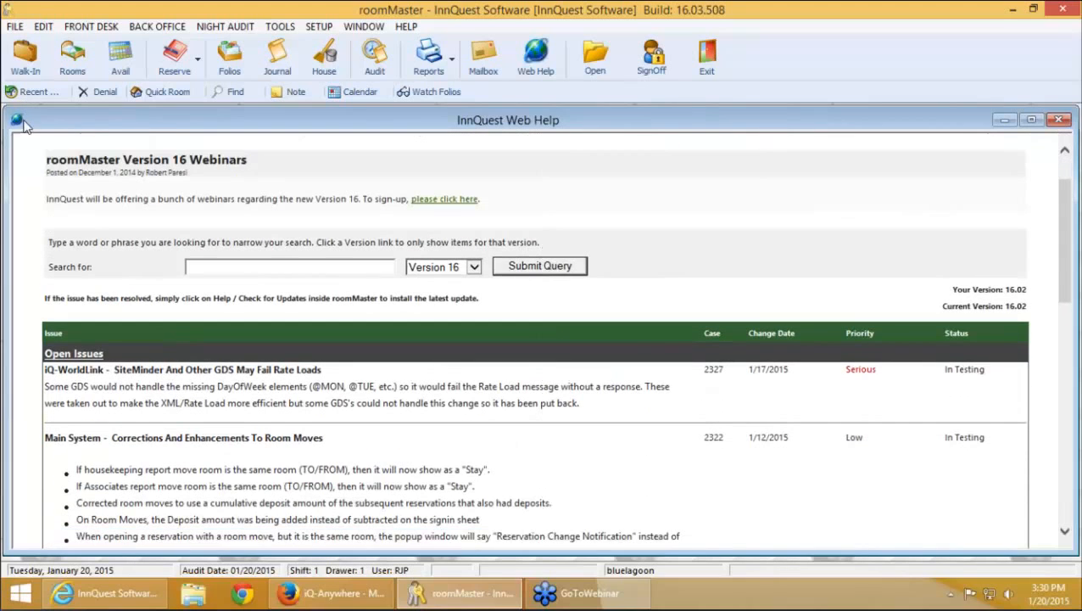
Close the InnQuest Web Help window and bring up the Back Office menu
{"action": "left_click", "coordinate": [19, 120]}
{"action": "left_click", "coordinate": [20, 121]}
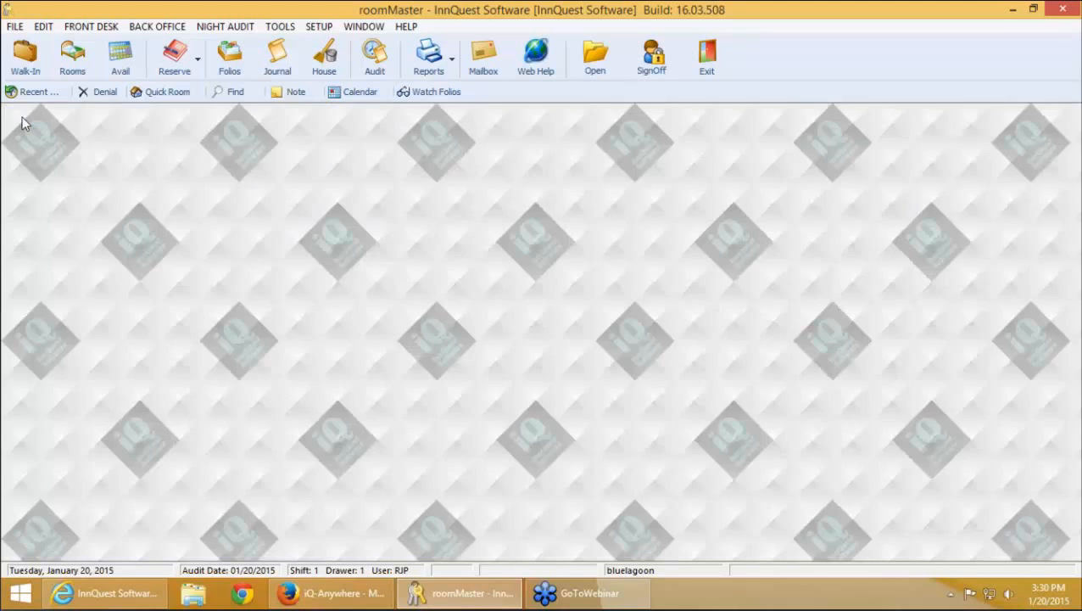
{"action": "left_click", "coordinate": [158, 28]}
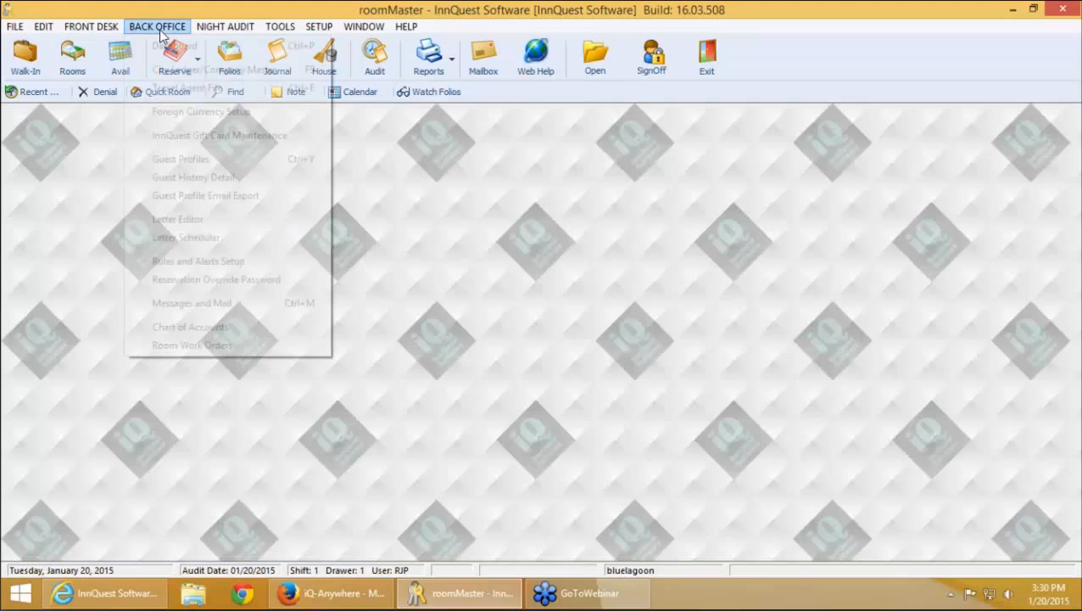
Open the Confirmation Letter (HTML) reservation letter in the Letter Editor
{"action": "left_click", "coordinate": [185, 220]}
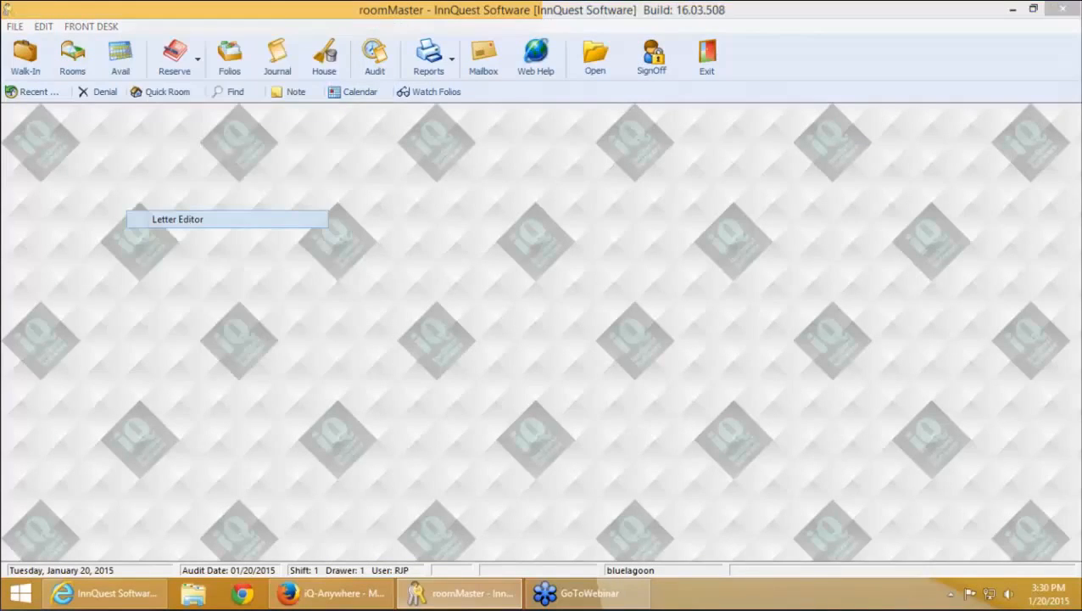
{"action": "left_click", "coordinate": [653, 390]}
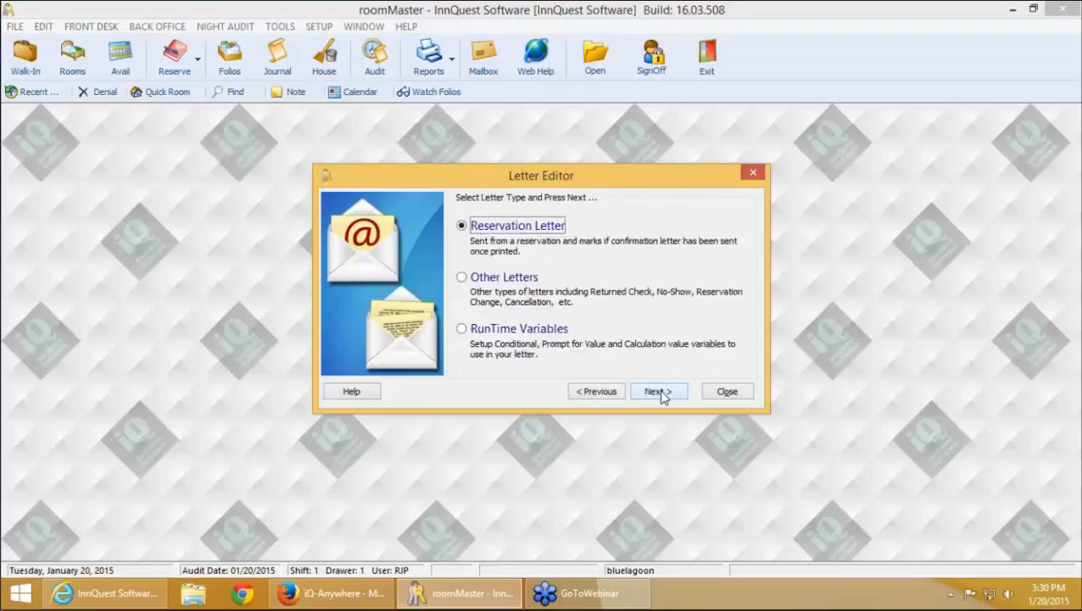
{"action": "left_click", "coordinate": [654, 390]}
{"action": "left_click", "coordinate": [534, 246]}
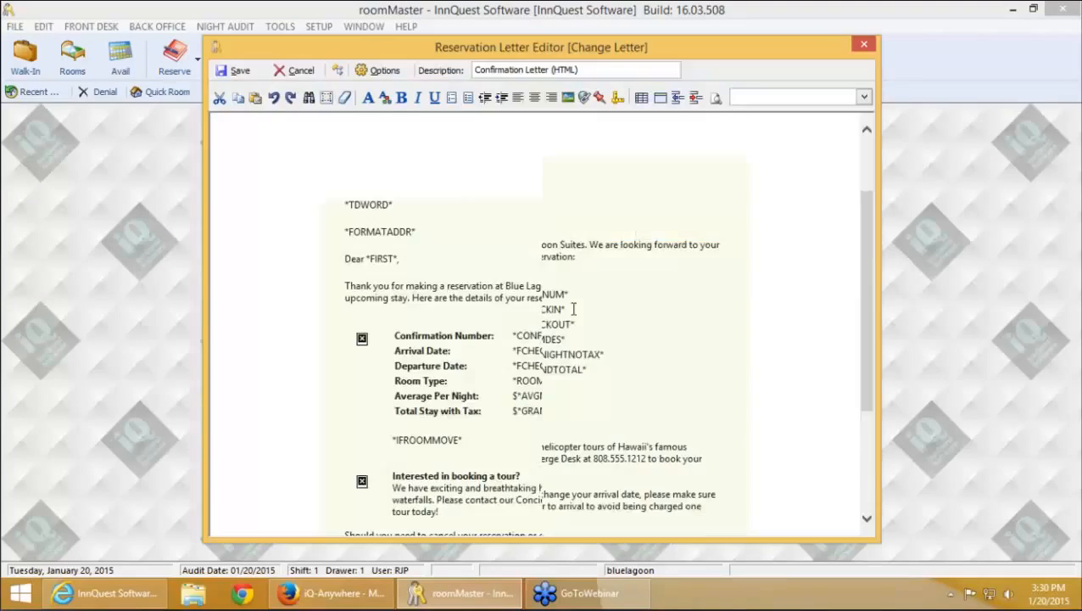
{"action": "scroll", "coordinate": [475, 297], "scroll_direction": "down", "scroll_amount": 4}
Rename the IFROOMMOVE merge field to *ROOMMOVES*
{"action": "double_click", "coordinate": [426, 277]}
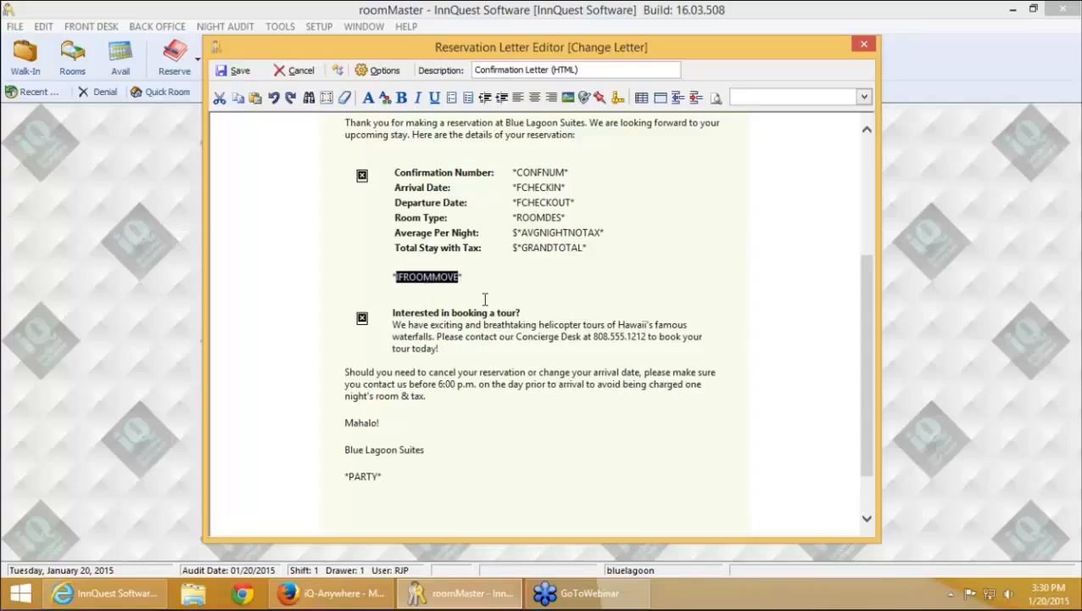
{"action": "type", "text": "ROOMMOB"}
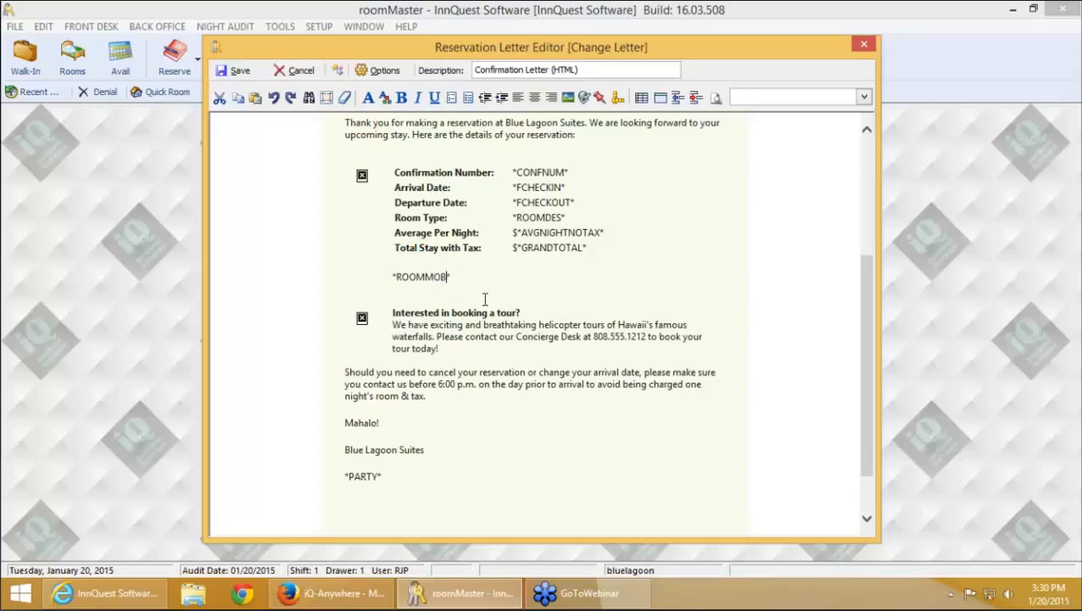
{"action": "key", "text": "BackSpace"}
{"action": "type", "text": "VES"}
{"action": "type", "text": "*"}
Add a *ROOMMOVES_EX* line beneath *ROOMMOVES* and check both lines with the cursor
{"action": "key", "text": "Return"}
{"action": "type", "text": "*ROO"}
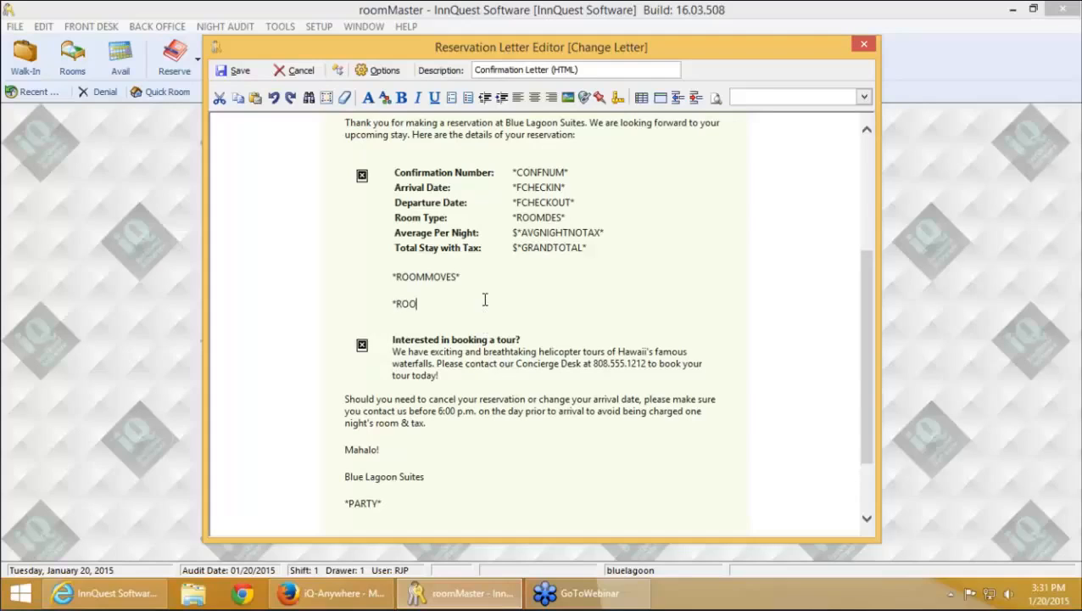
{"action": "type", "text": "MMOVES_EX*"}
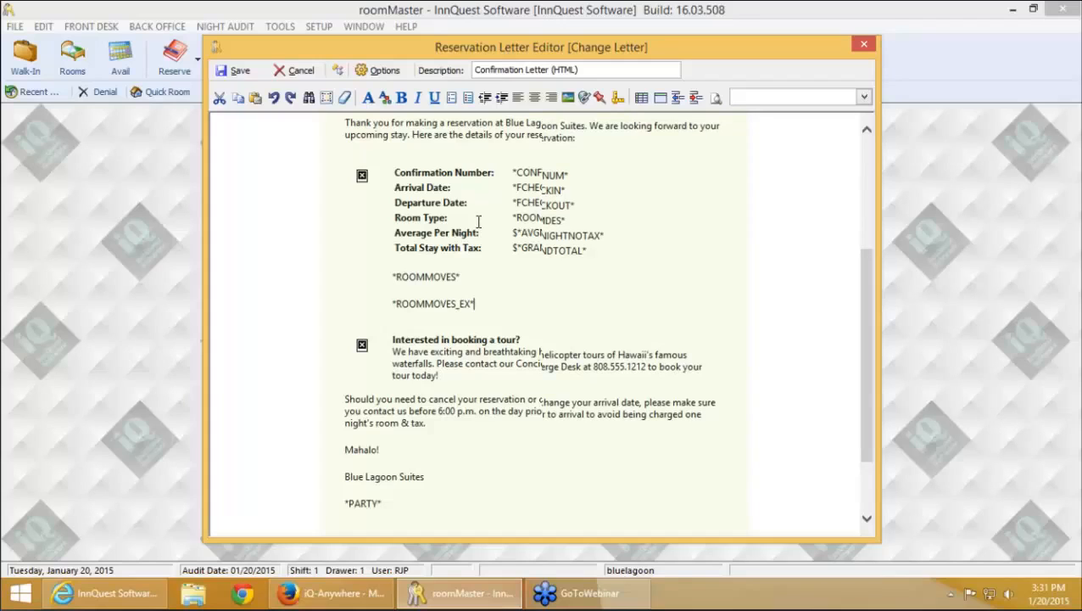
{"action": "scroll", "coordinate": [477, 229], "scroll_direction": "up", "scroll_amount": 2}
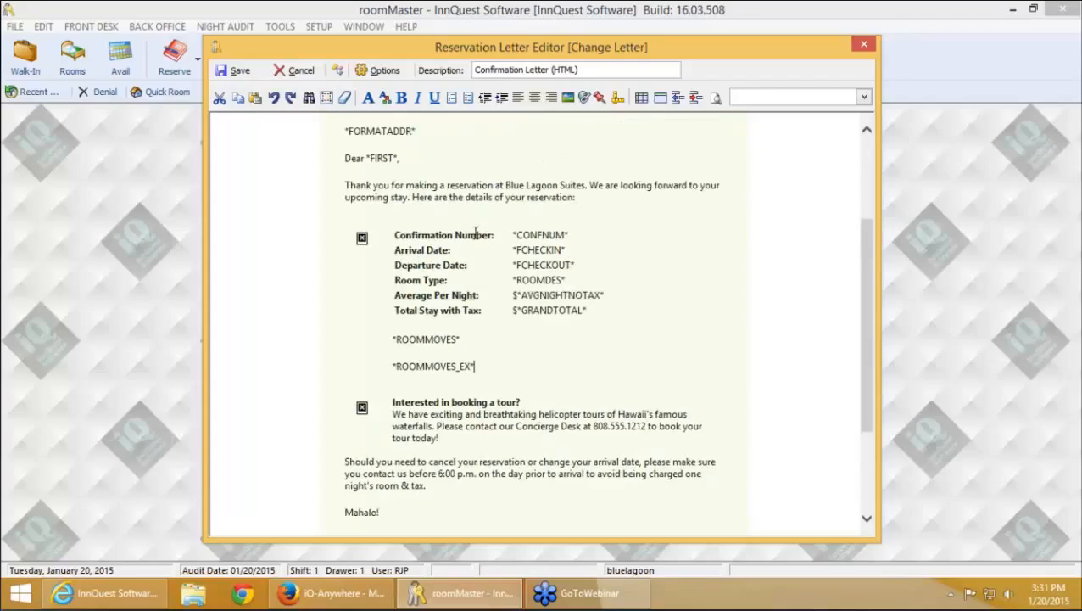
{"action": "scroll", "coordinate": [476, 234], "scroll_direction": "down", "scroll_amount": 1}
{"action": "key", "text": "Left"}
{"action": "key", "text": "Left"}
{"action": "key", "text": "Left"}
{"action": "key", "text": "Left"}
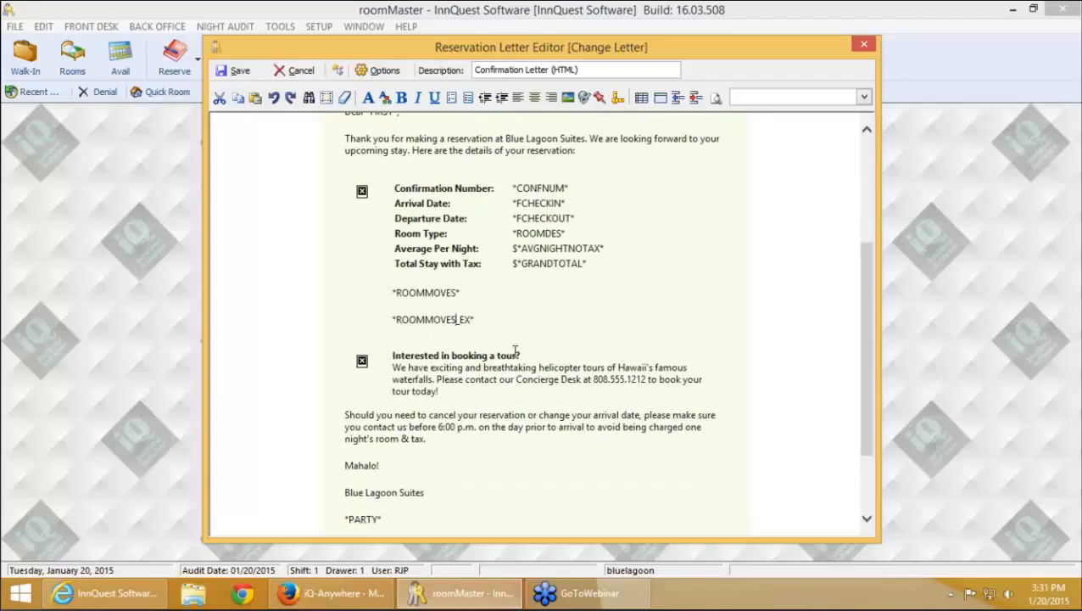
{"action": "key", "text": "Right"}
{"action": "key", "text": "Right"}
{"action": "key", "text": "Right"}
{"action": "key", "text": "Left"}
{"action": "key", "text": "Left"}
{"action": "key", "text": "Left"}
{"action": "key", "text": "Right"}
{"action": "key", "text": "Right"}
{"action": "key", "text": "Left"}
{"action": "key", "text": "Left"}
{"action": "key", "text": "Up"}
{"action": "key", "text": "Up"}
{"action": "key", "text": "Down"}
Shift the letter editor left and browse the Room Moves merge fields without inserting any
{"action": "left_click_drag", "start_coordinate": [592, 55], "coordinate": [493, 59]}
{"action": "left_click", "coordinate": [762, 105]}
{"action": "scroll", "coordinate": [705, 365], "scroll_direction": "down", "scroll_amount": 20}
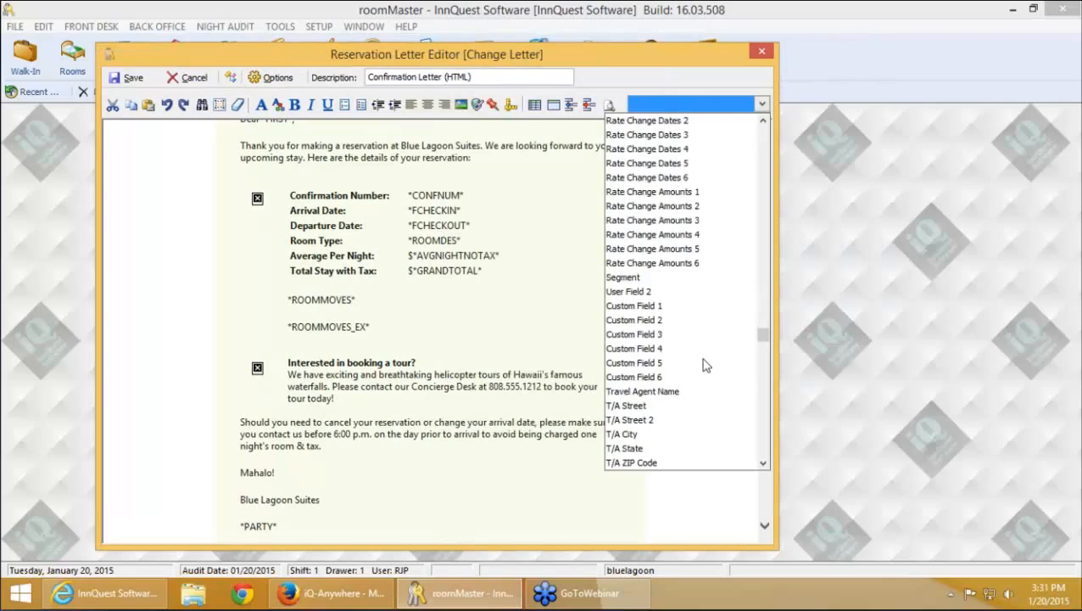
{"action": "scroll", "coordinate": [706, 365], "scroll_direction": "up", "scroll_amount": 10}
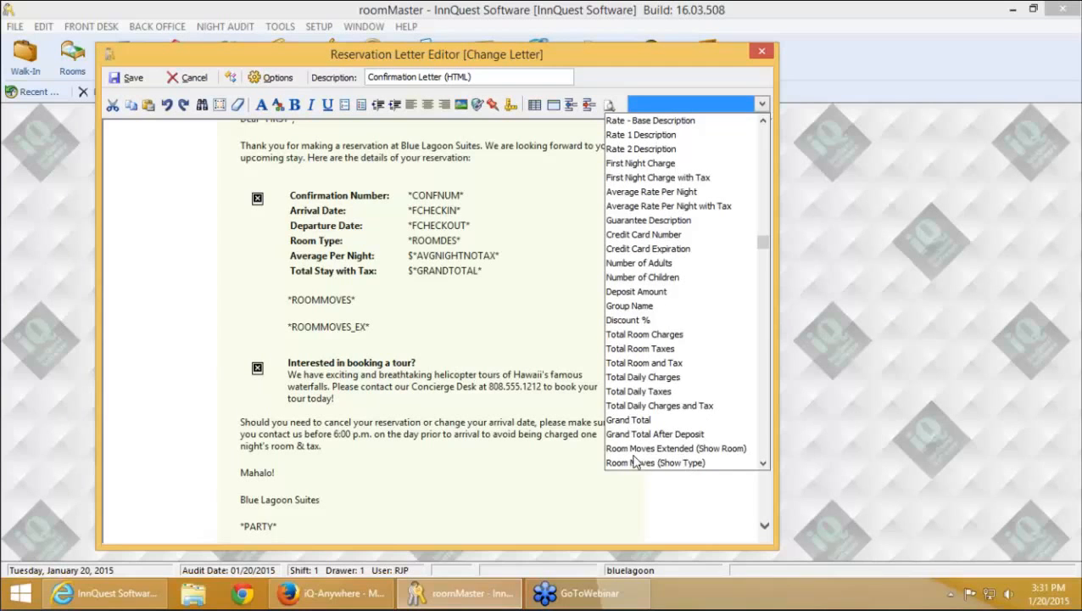
{"action": "left_click", "coordinate": [763, 466]}
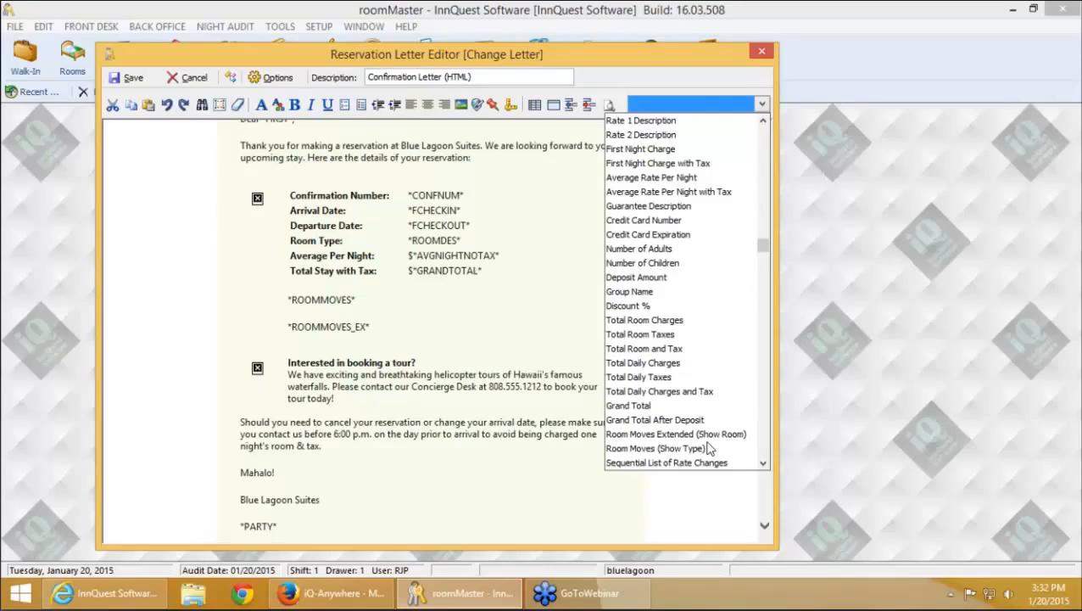
{"action": "left_click", "coordinate": [521, 244]}
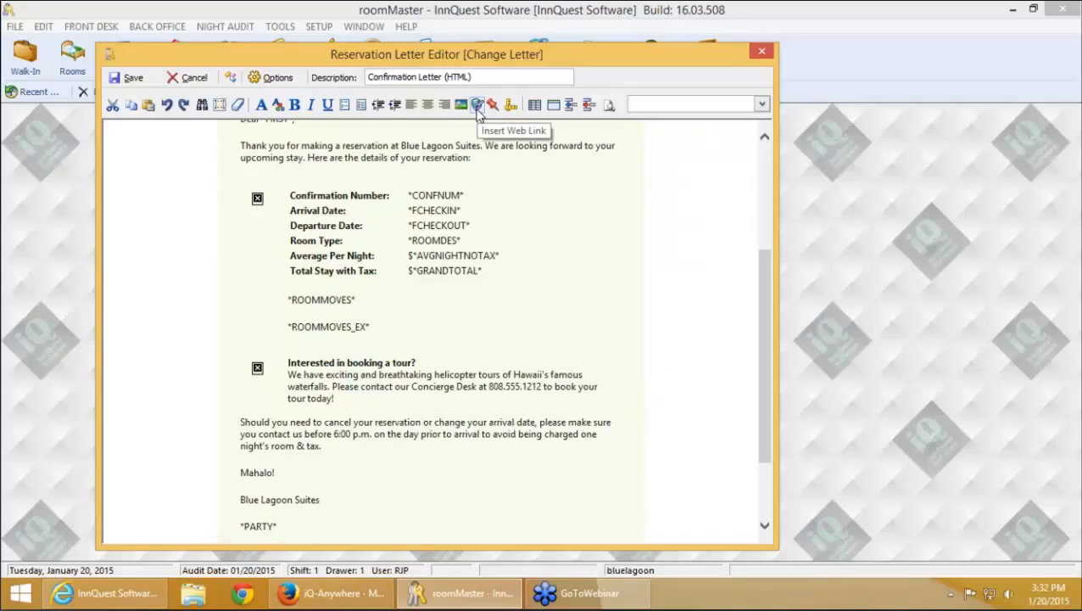